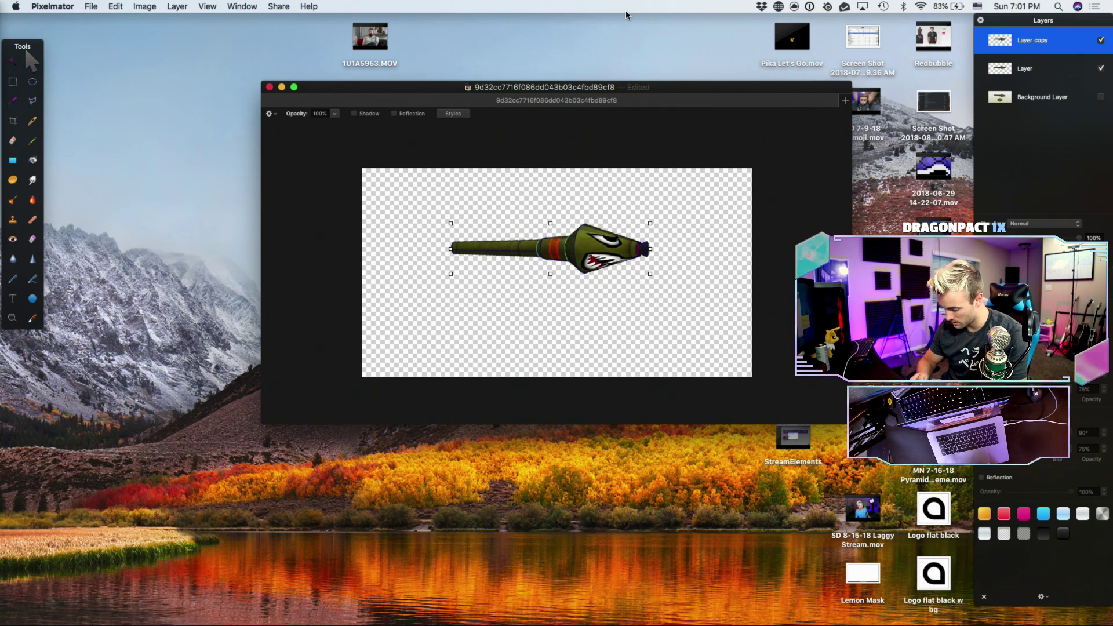
- Select the web address of the Alpha Gaming YouTube channel page in Safari, then return to the rocket image's desktop
{"action": "key", "text": "ctrl+Left"}
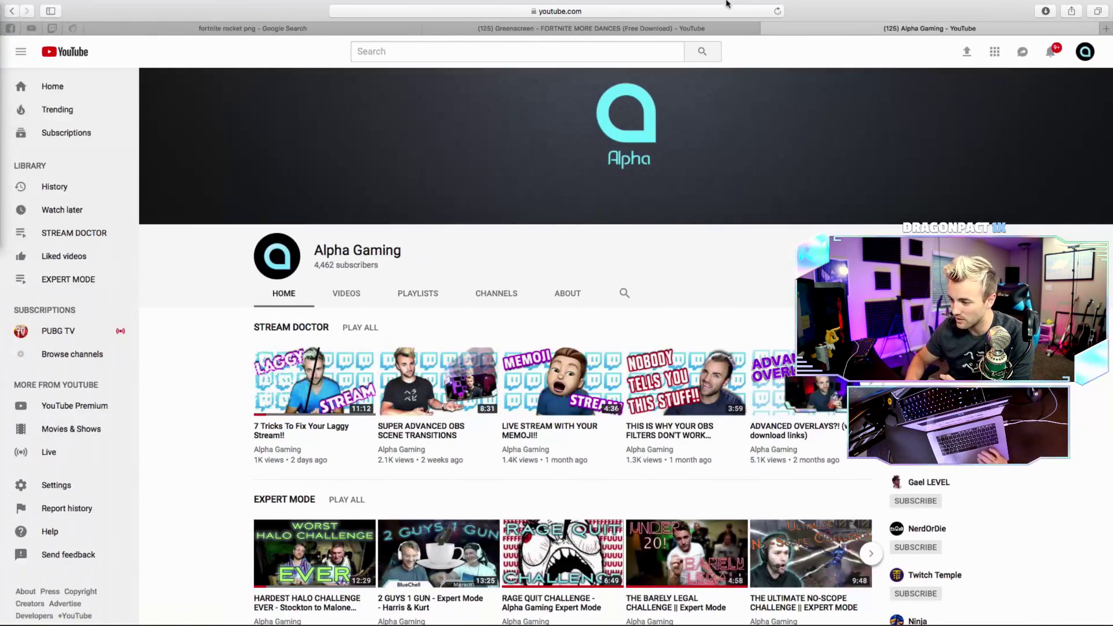
{"action": "left_click", "coordinate": [630, 12]}
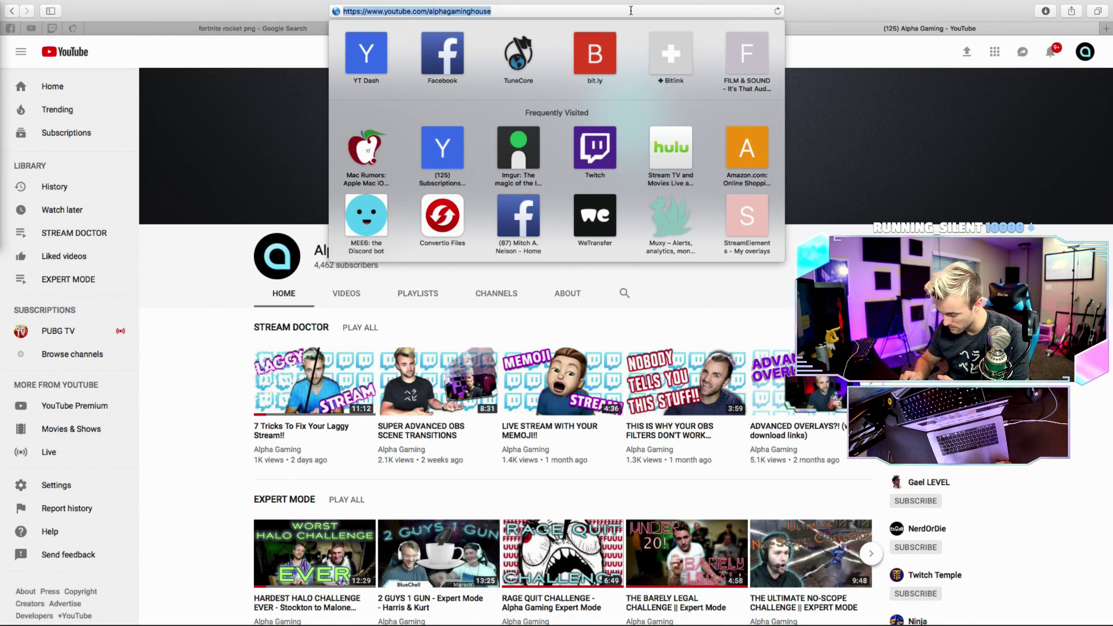
{"action": "key", "text": "ctrl+Up"}
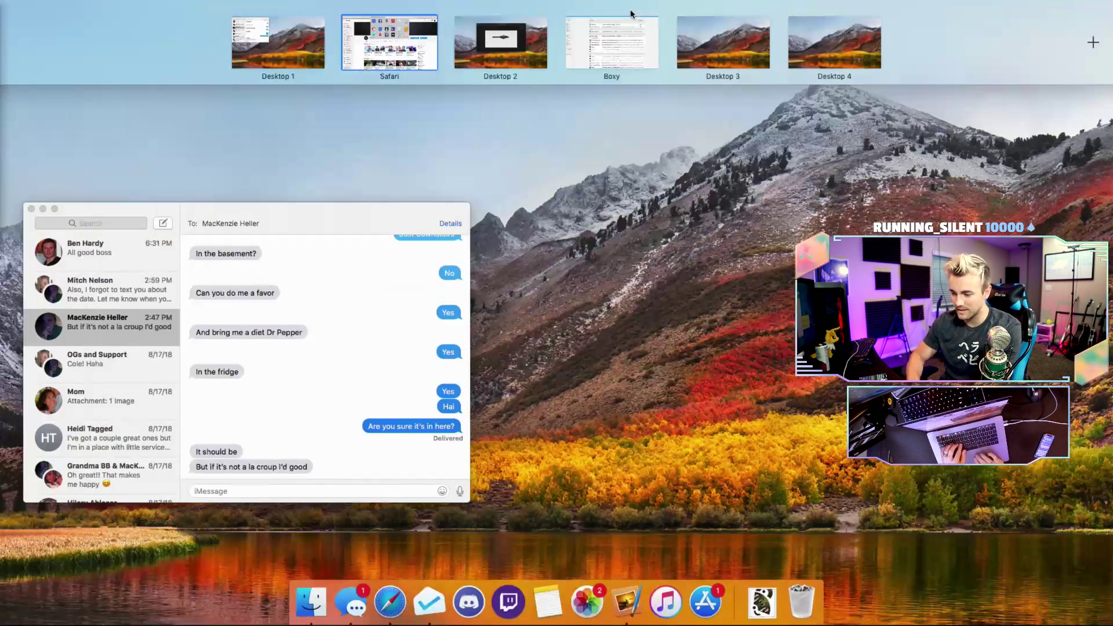
{"action": "key", "text": "ctrl+Up"}
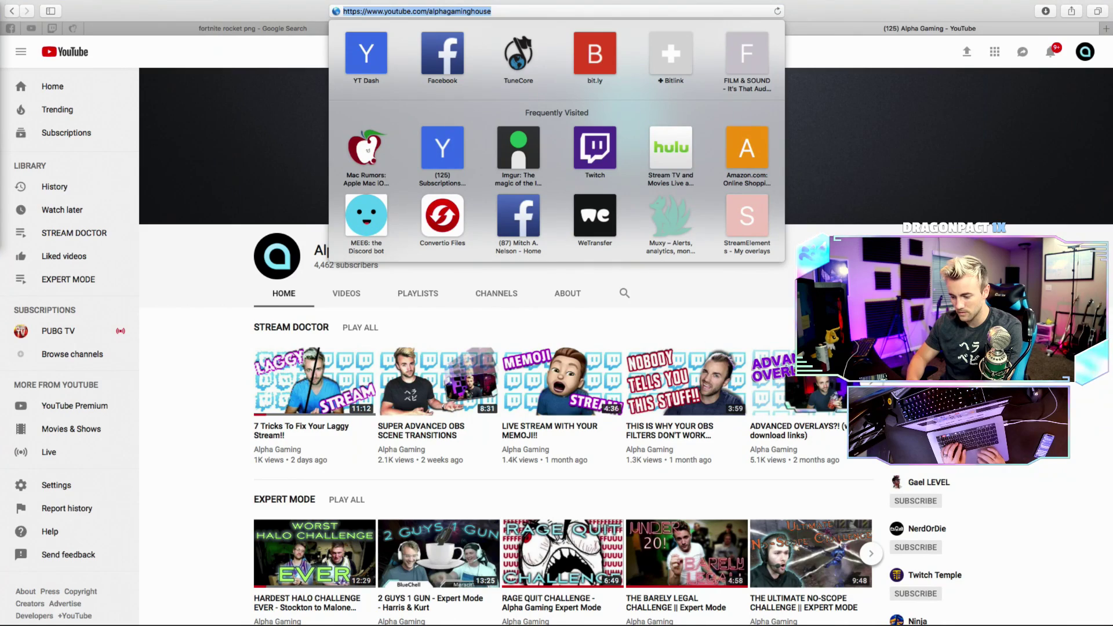
{"action": "key", "text": "ctrl+Right"}
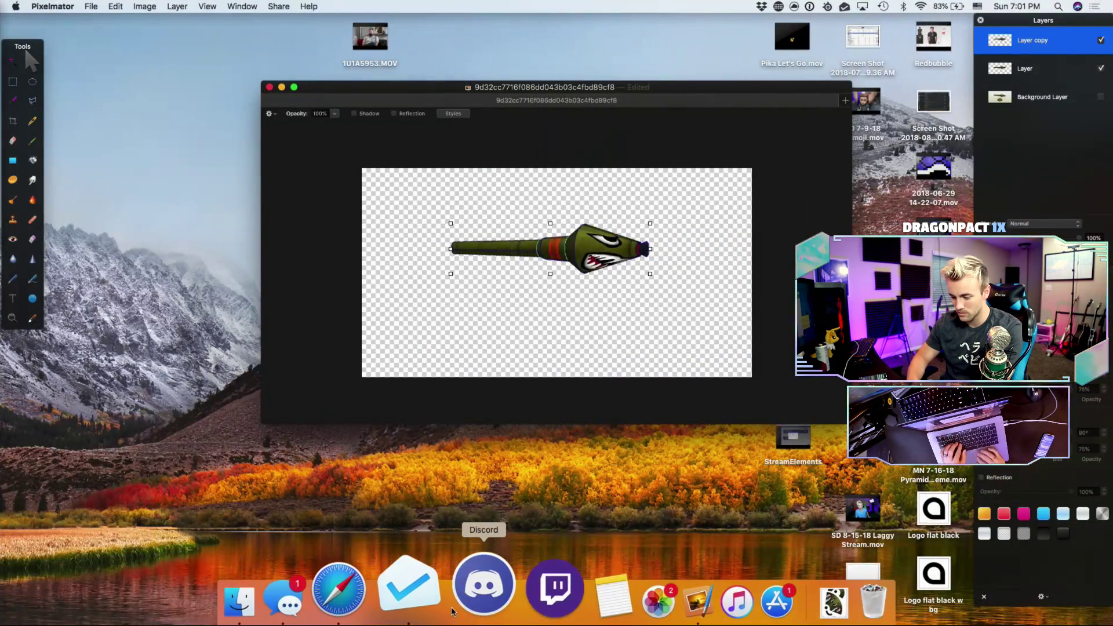
- Switch to Discord and open the general_chat channel of the Alpha Gaming server
{"action": "left_click", "coordinate": [464, 599]}
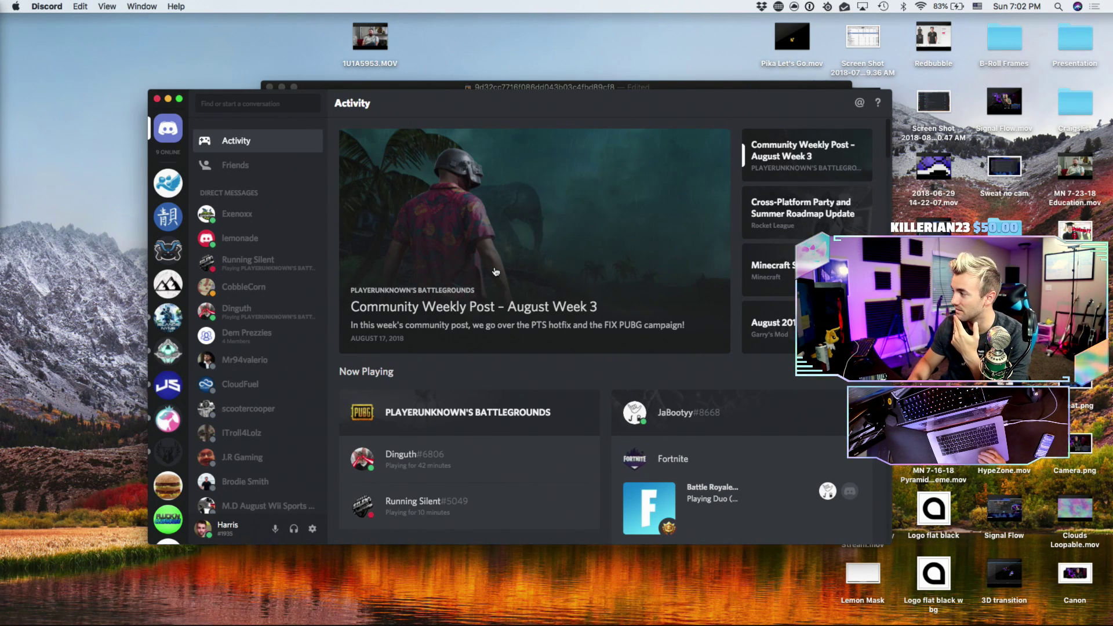
{"action": "key", "text": "ctrl+Up"}
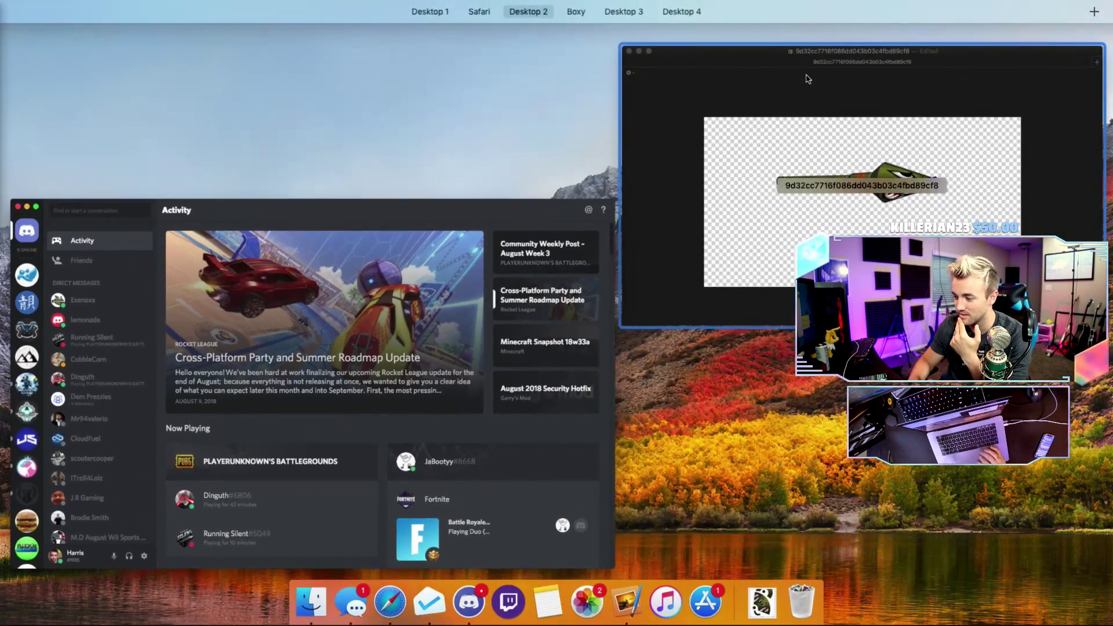
{"action": "left_click", "coordinate": [806, 79]}
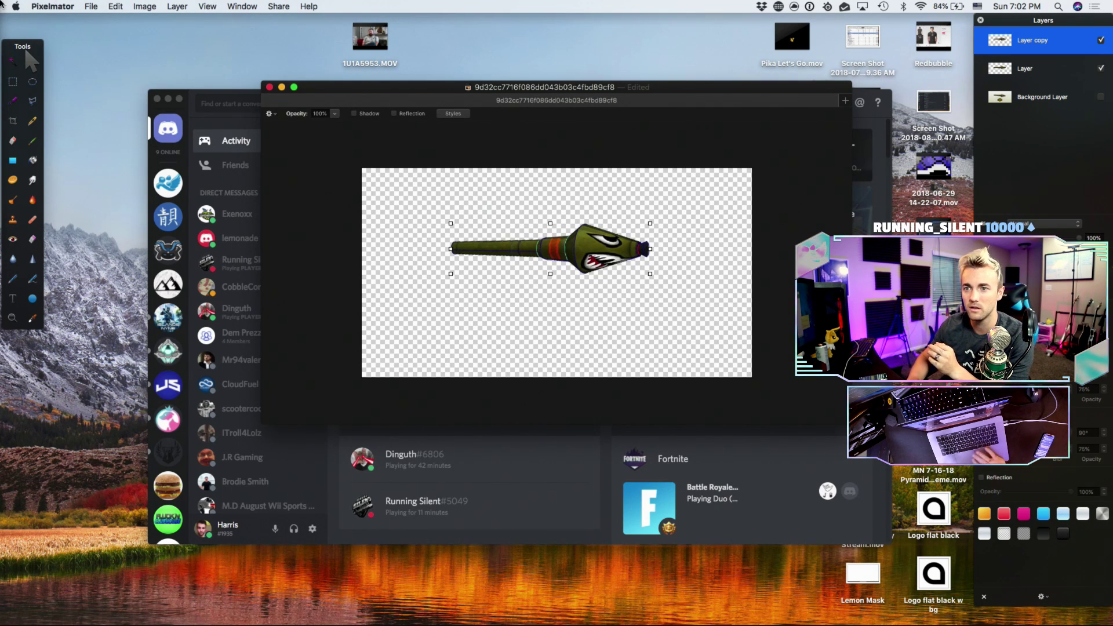
{"action": "left_click", "coordinate": [236, 125]}
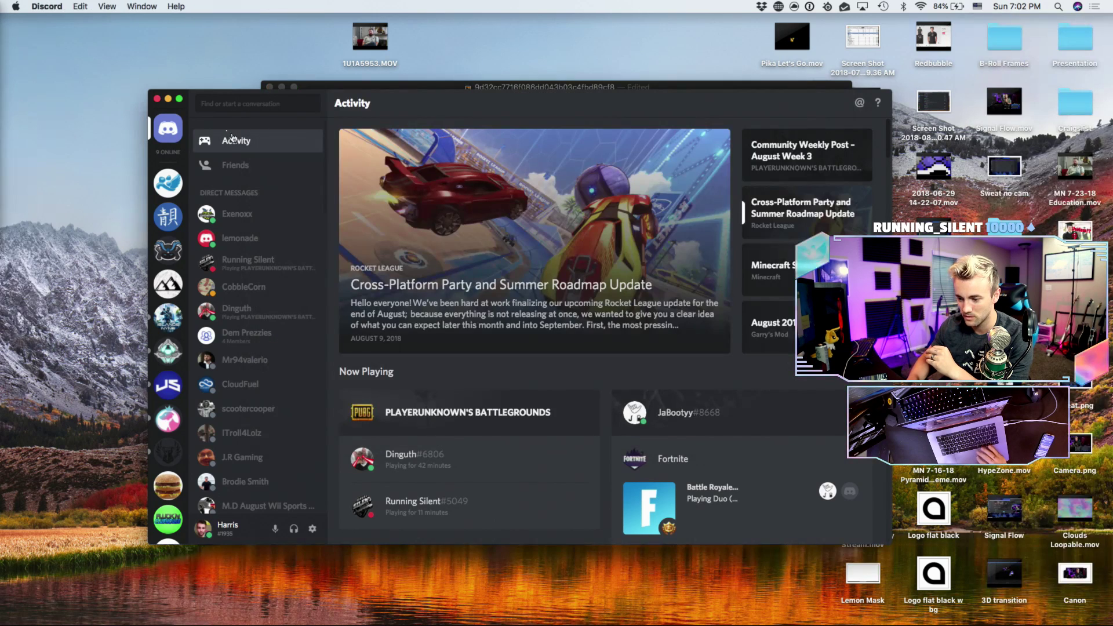
{"action": "left_click", "coordinate": [168, 216]}
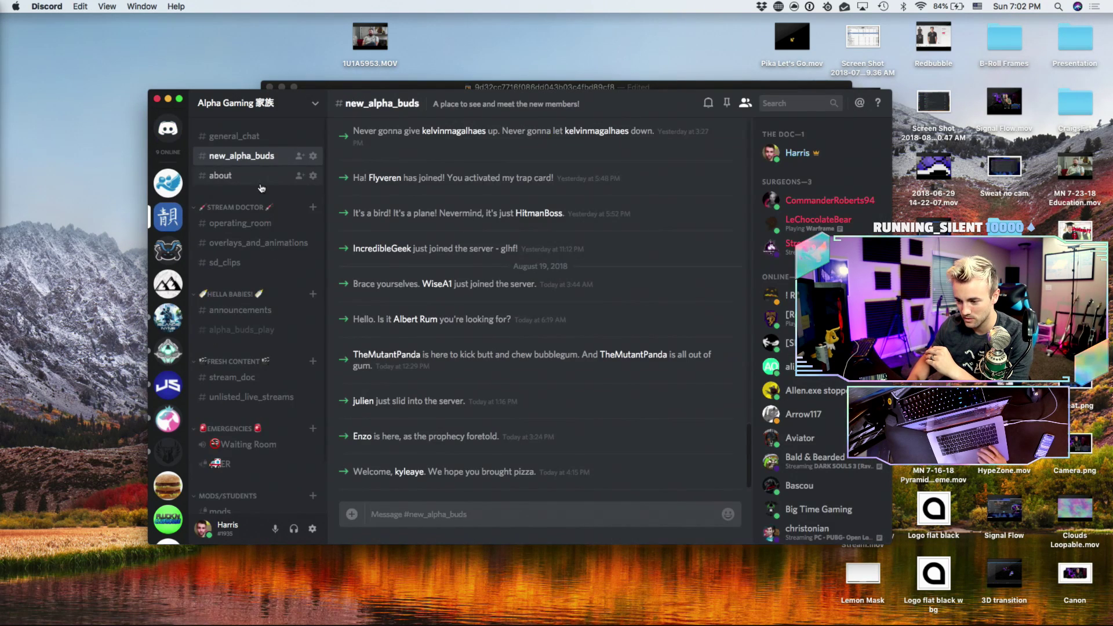
{"action": "left_click", "coordinate": [249, 138]}
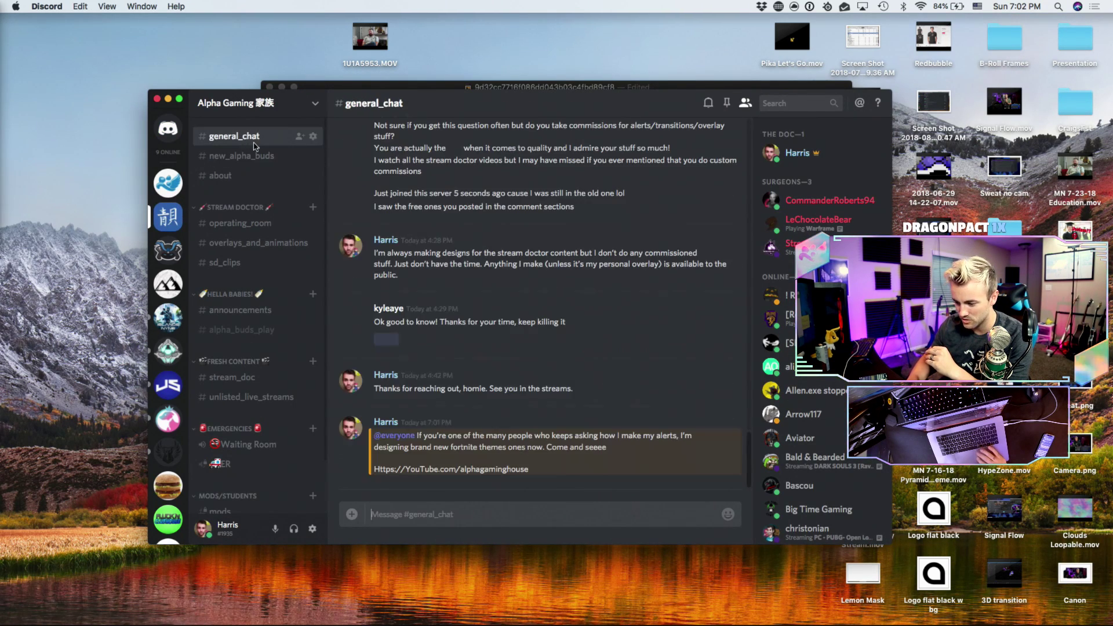
{"action": "left_click", "coordinate": [732, 434]}
{"action": "left_click", "coordinate": [727, 457]}
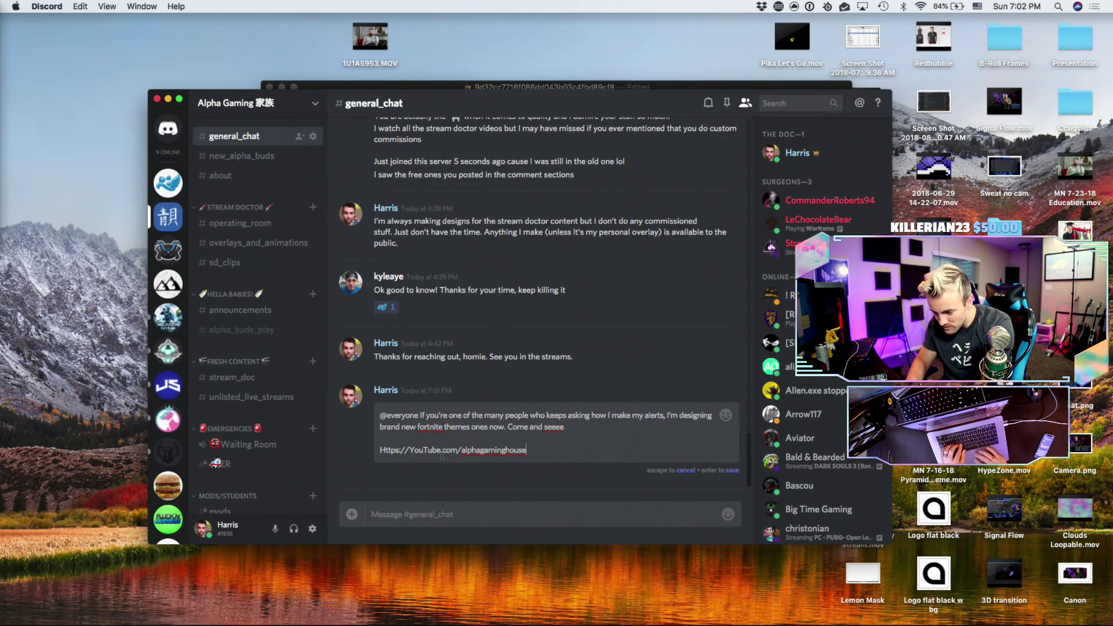
{"action": "key", "text": "Return"}
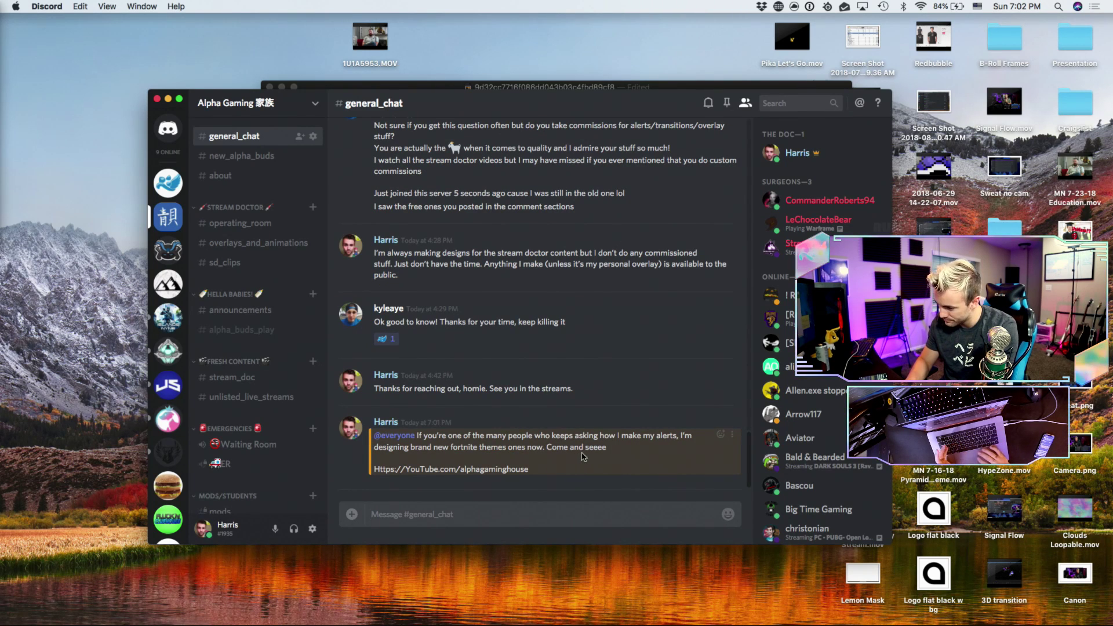
{"action": "left_click", "coordinate": [729, 436]}
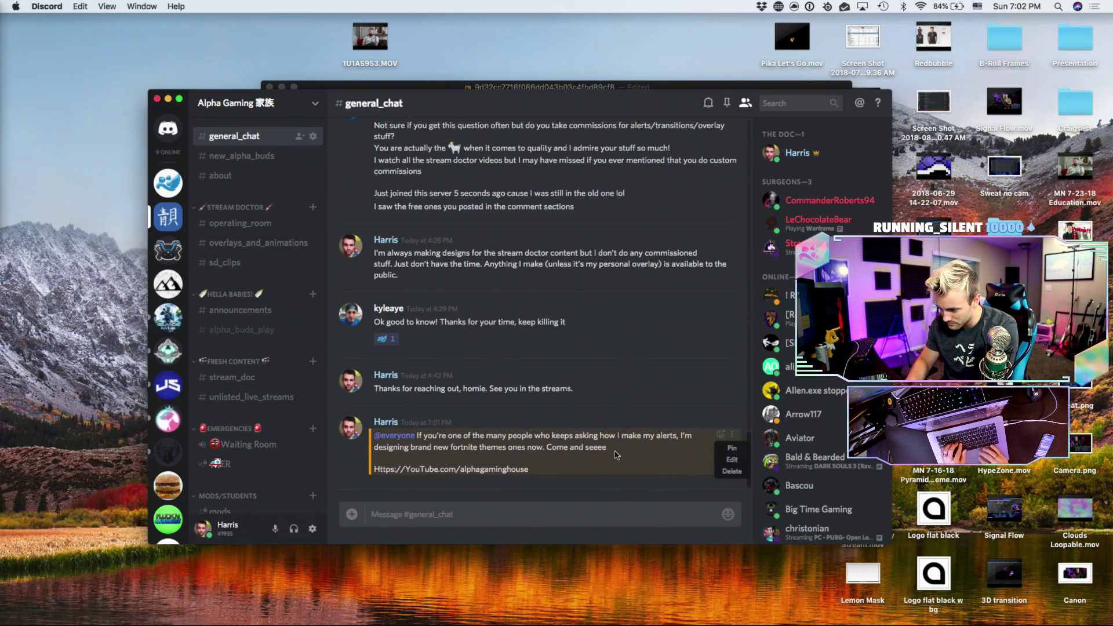
{"action": "left_click", "coordinate": [730, 460]}
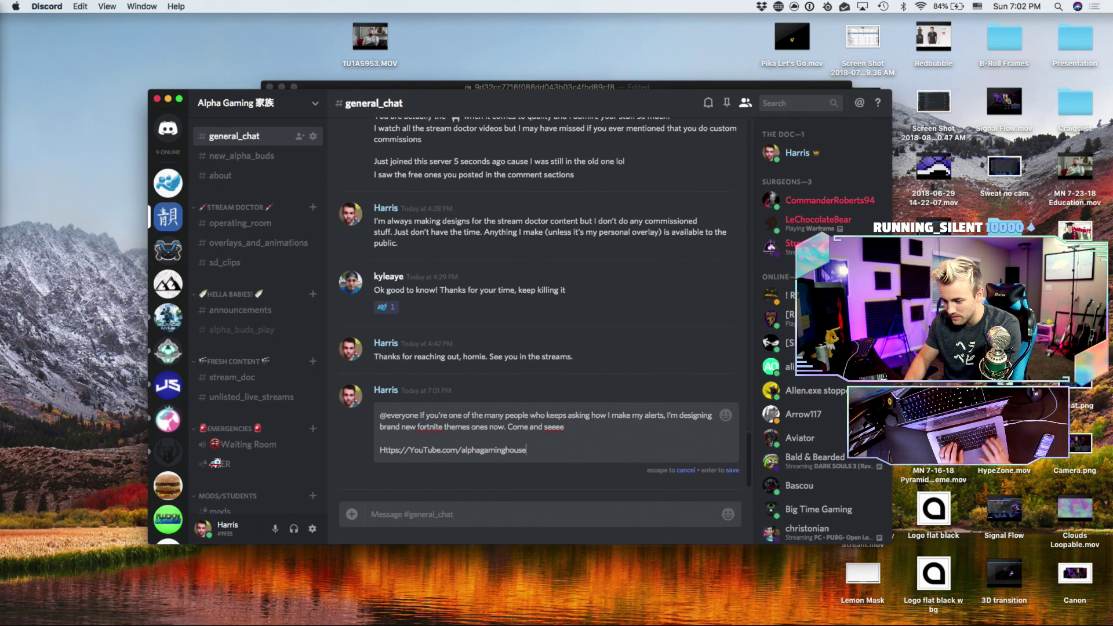
{"action": "key", "text": "Return"}
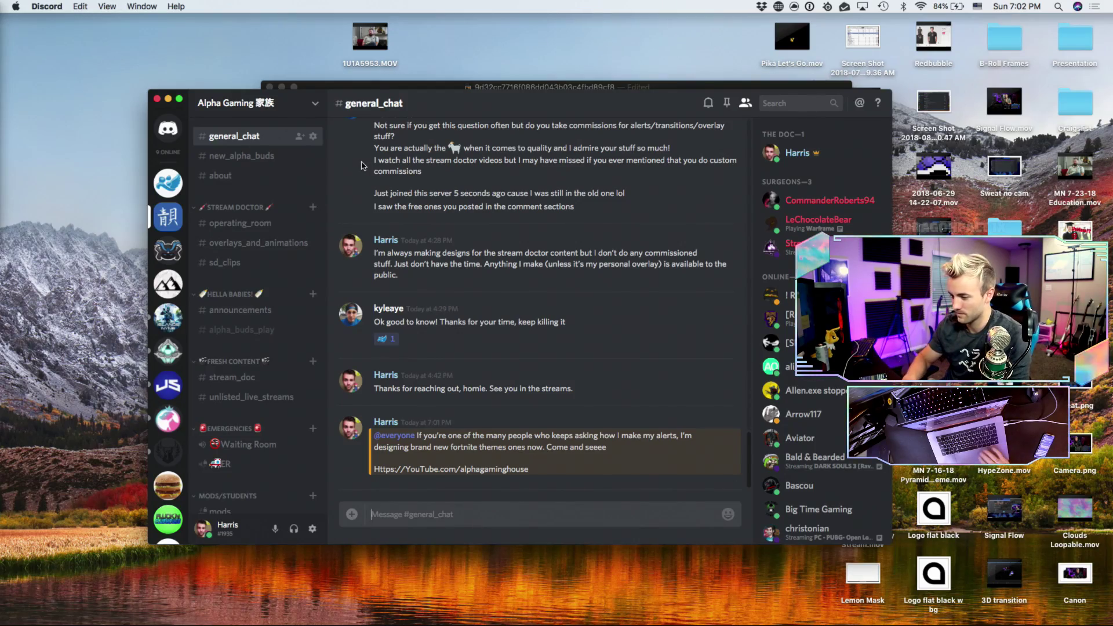
- Return to the Discord desktop and minimize the Discord window
{"action": "key", "text": "ctrl+Right"}
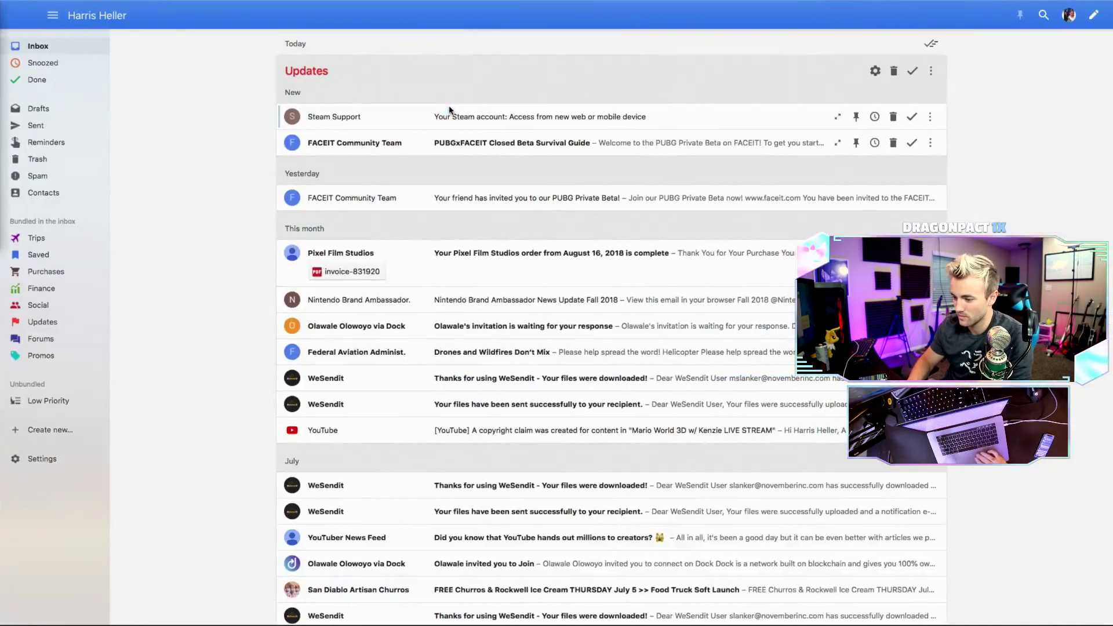
{"action": "key", "text": "ctrl+Left"}
{"action": "key", "text": "ctrl+Left"}
{"action": "key", "text": "ctrl+Right"}
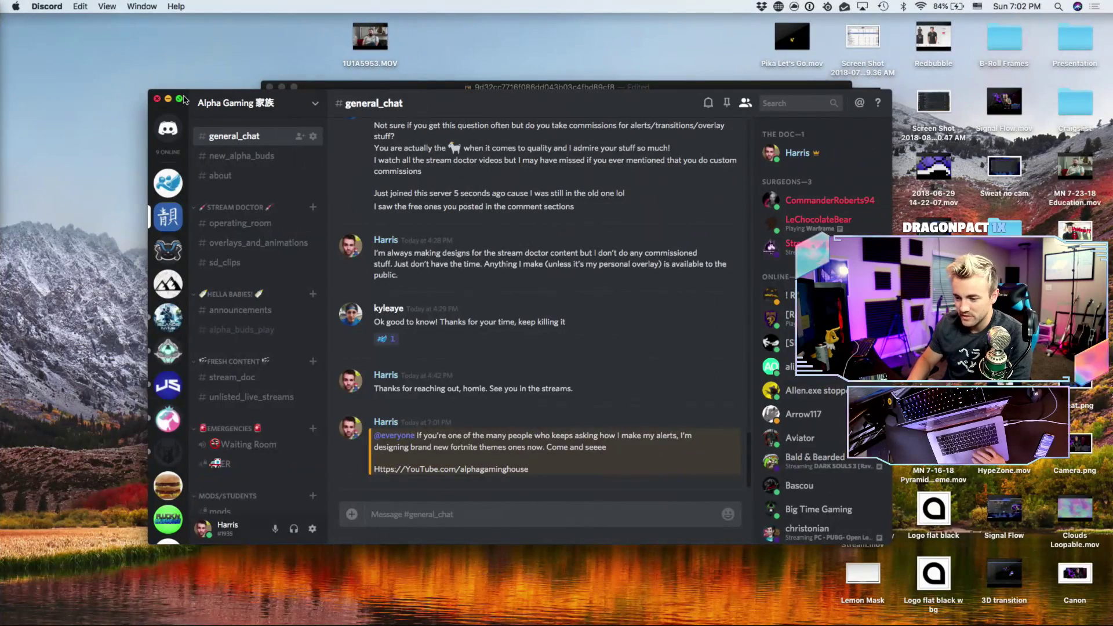
{"action": "left_click", "coordinate": [168, 98]}
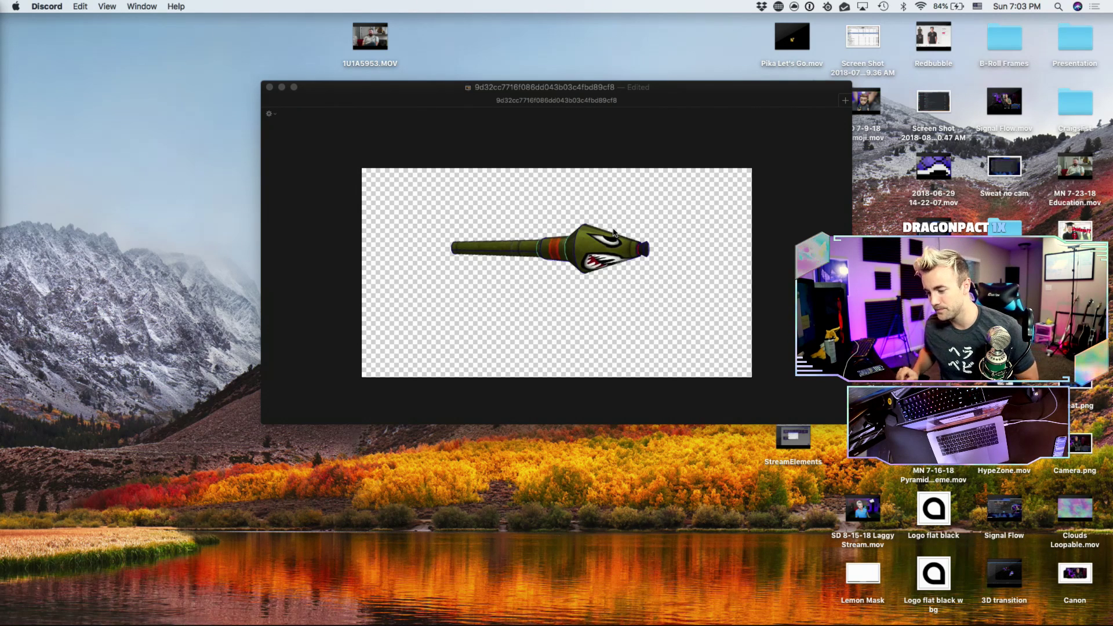
- Switch to Pixelmator and delete the duplicate rocket layer named Layer copy
{"action": "left_click", "coordinate": [590, 257]}
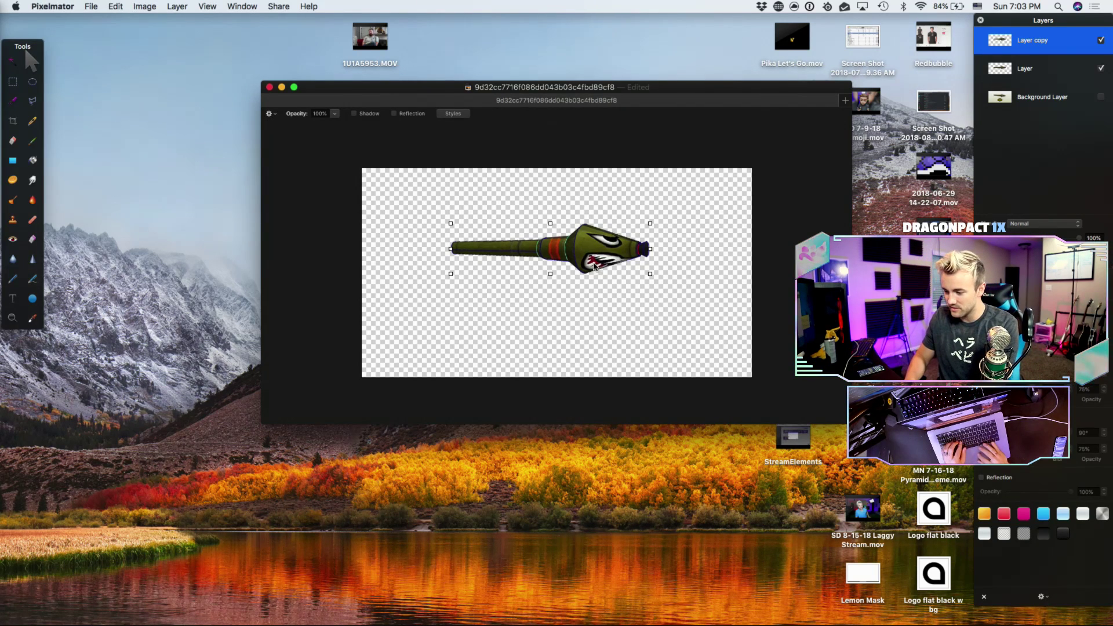
{"action": "left_click_drag", "start_coordinate": [594, 267], "coordinate": [596, 282]}
{"action": "key", "text": "super+z"}
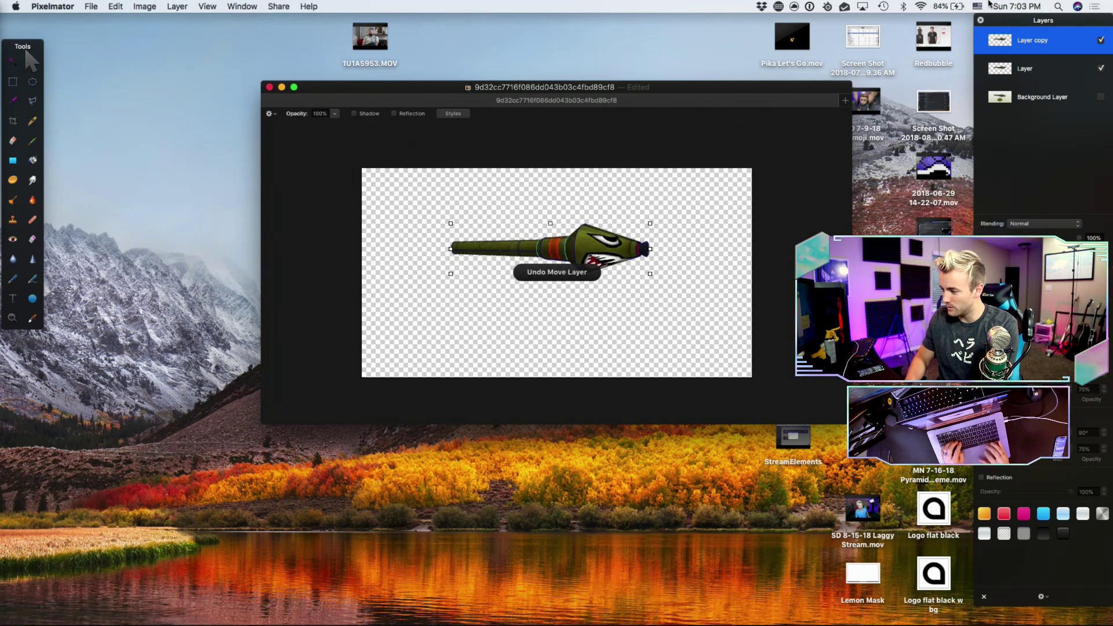
{"action": "left_click", "coordinate": [1034, 44]}
{"action": "key", "text": "Delete"}
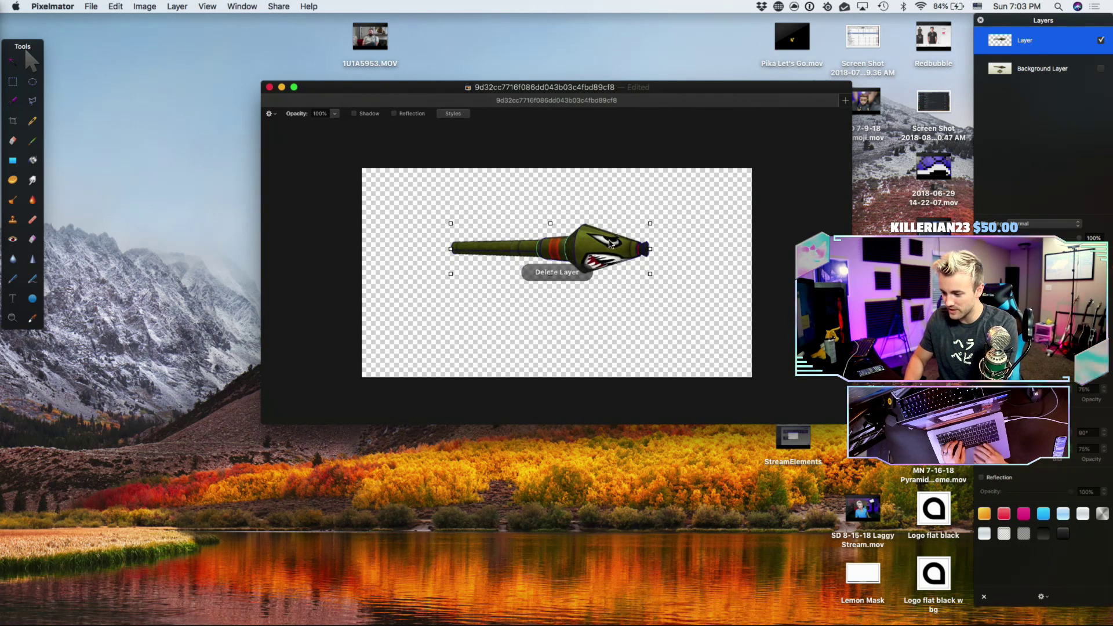
- Move the rocket to about the middle of the canvas and crop the image tightly around it
{"action": "left_click_drag", "start_coordinate": [586, 250], "coordinate": [586, 270]}
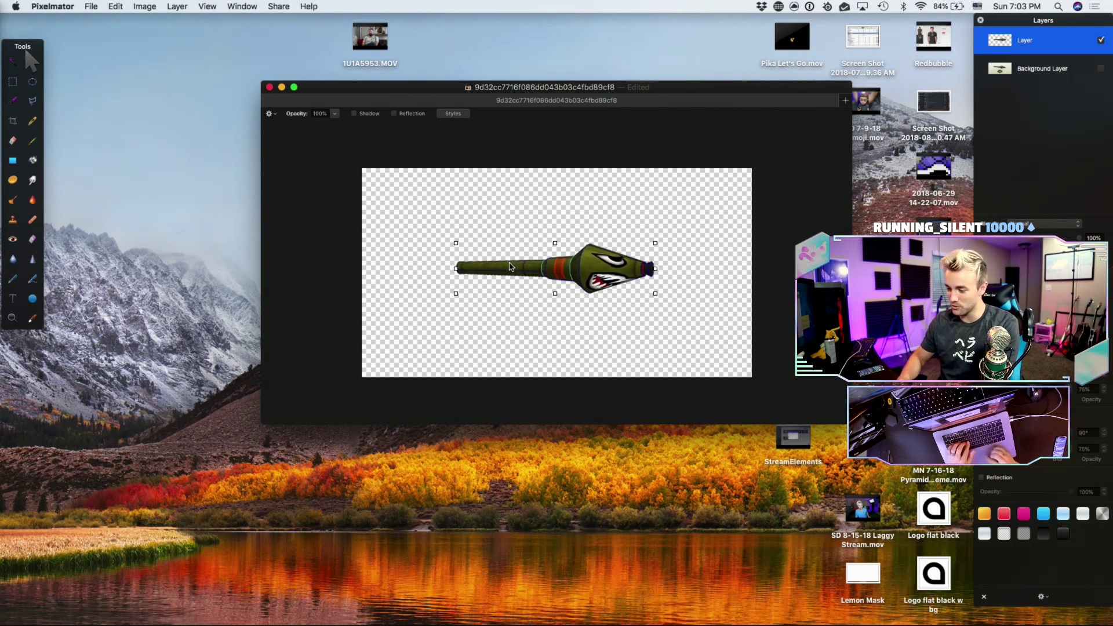
{"action": "key", "text": "c"}
{"action": "left_click_drag", "start_coordinate": [441, 238], "coordinate": [656, 297]}
{"action": "left_click_drag", "start_coordinate": [436, 274], "coordinate": [449, 267]}
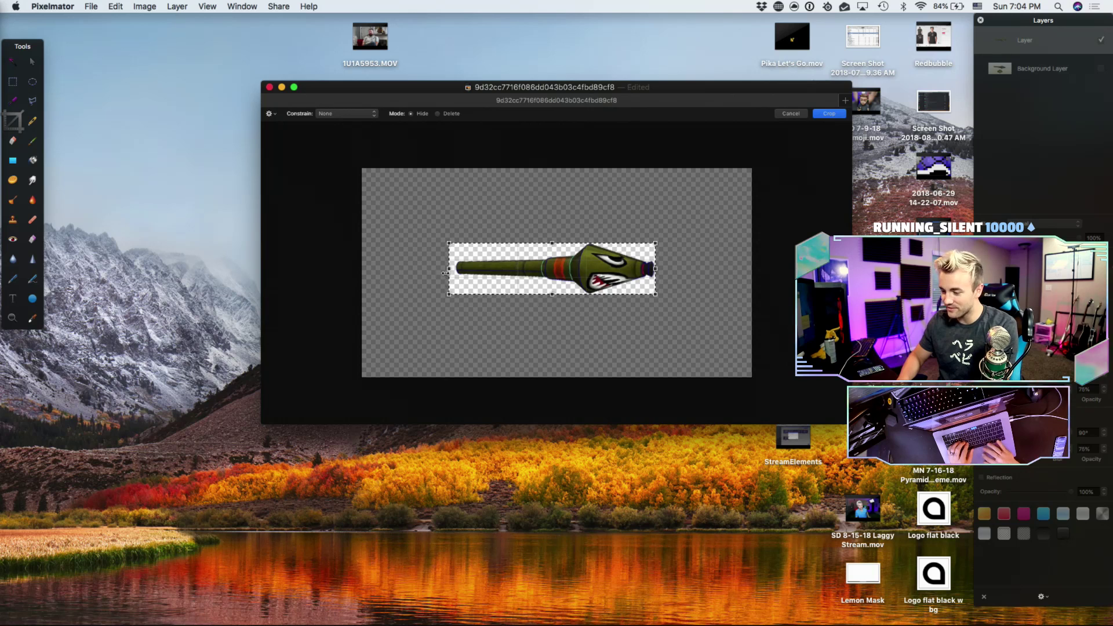
{"action": "left_click_drag", "start_coordinate": [448, 269], "coordinate": [452, 270]}
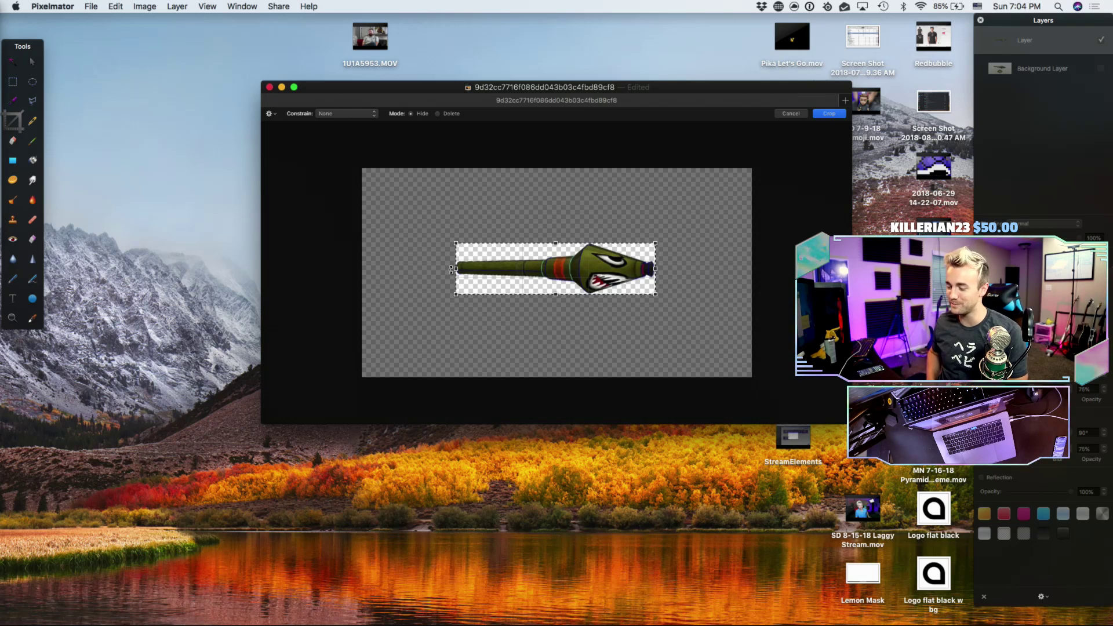
{"action": "key", "text": "Return"}
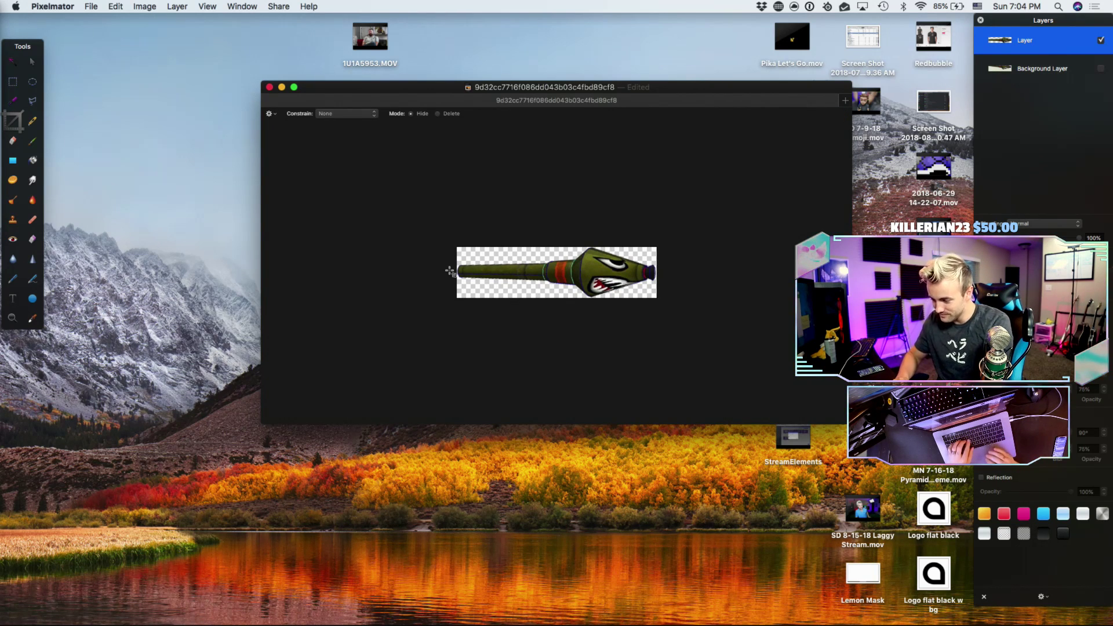
- Export the cropped rocket to the Desktop as a PNG named Rocket
{"action": "left_click", "coordinate": [279, 6]}
{"action": "left_click", "coordinate": [321, 150]}
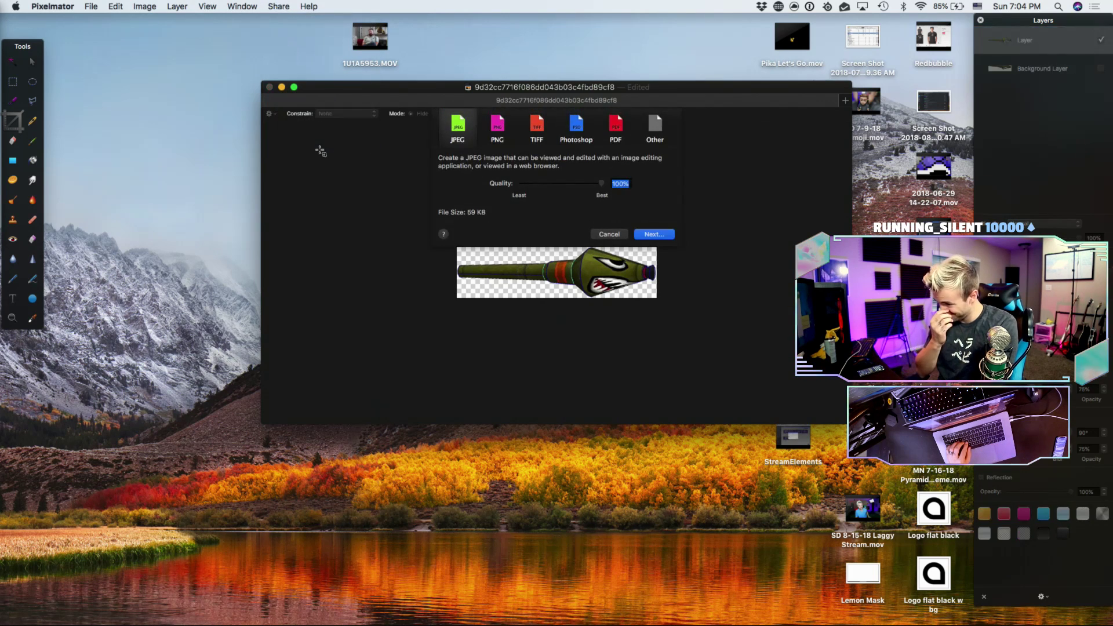
{"action": "double_click", "coordinate": [491, 123]}
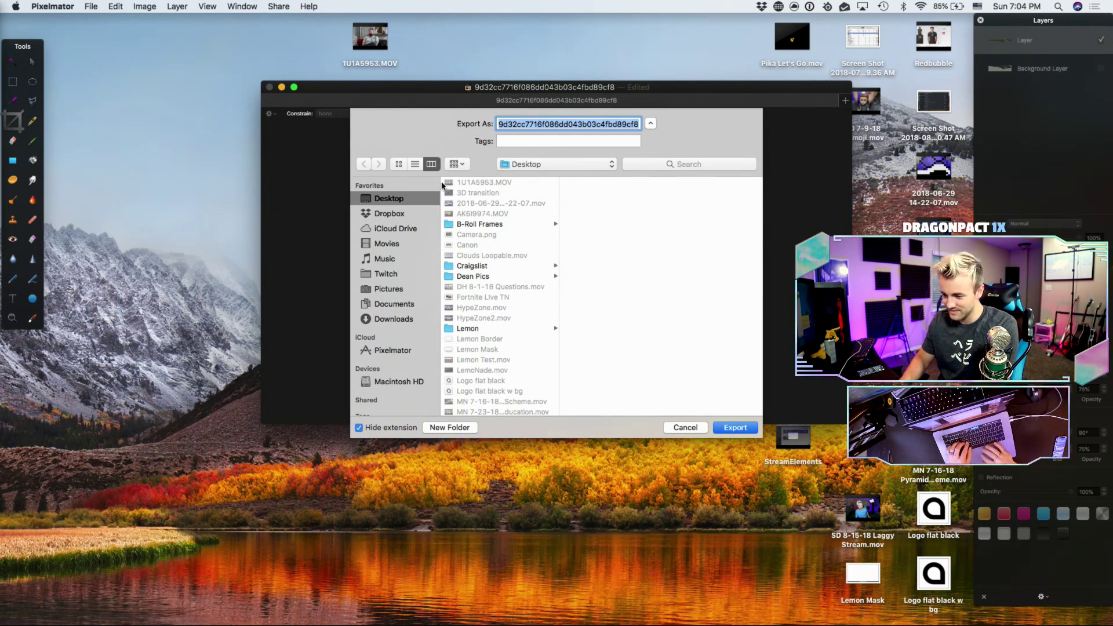
{"action": "type", "text": "Rocket"}
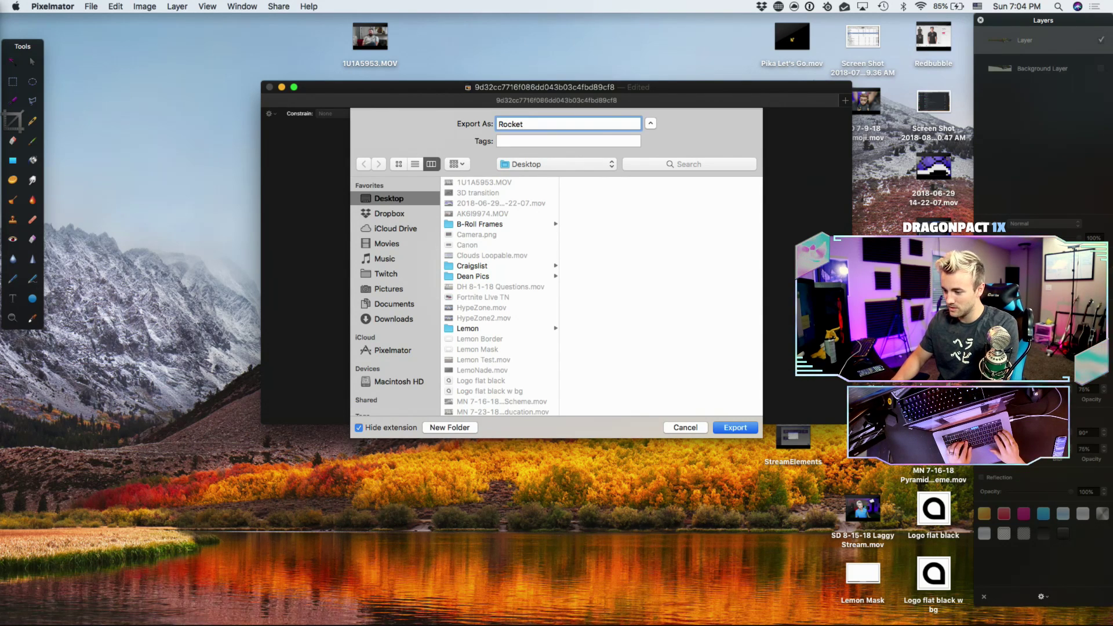
{"action": "key", "text": "Return"}
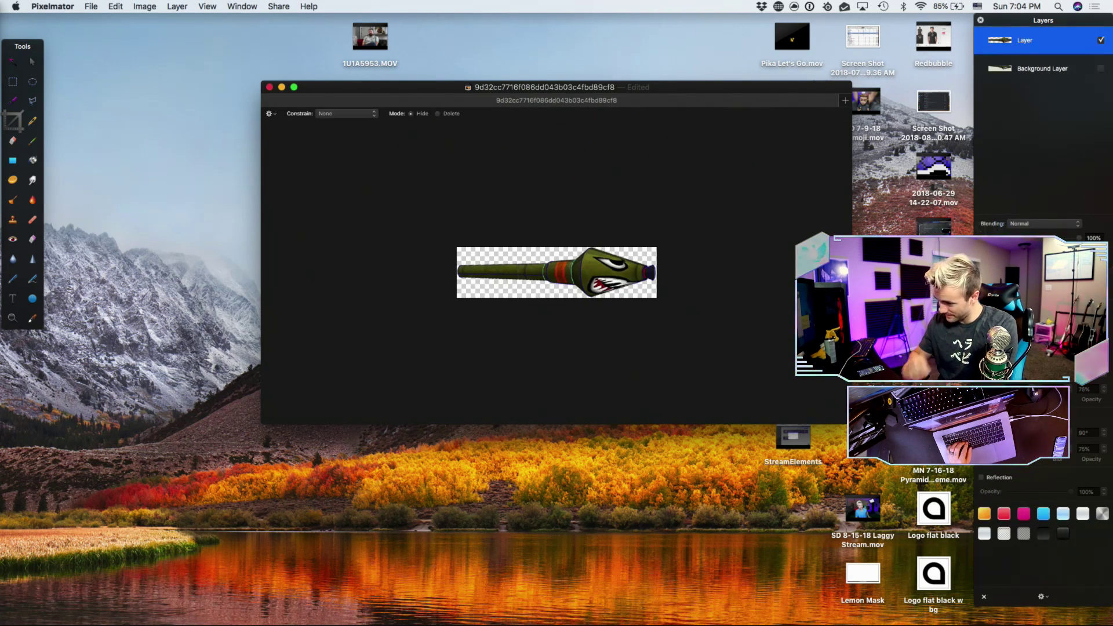
- Quit Pixelmator and delete the unsaved rocket document instead of keeping it
{"action": "key", "text": "super+q"}
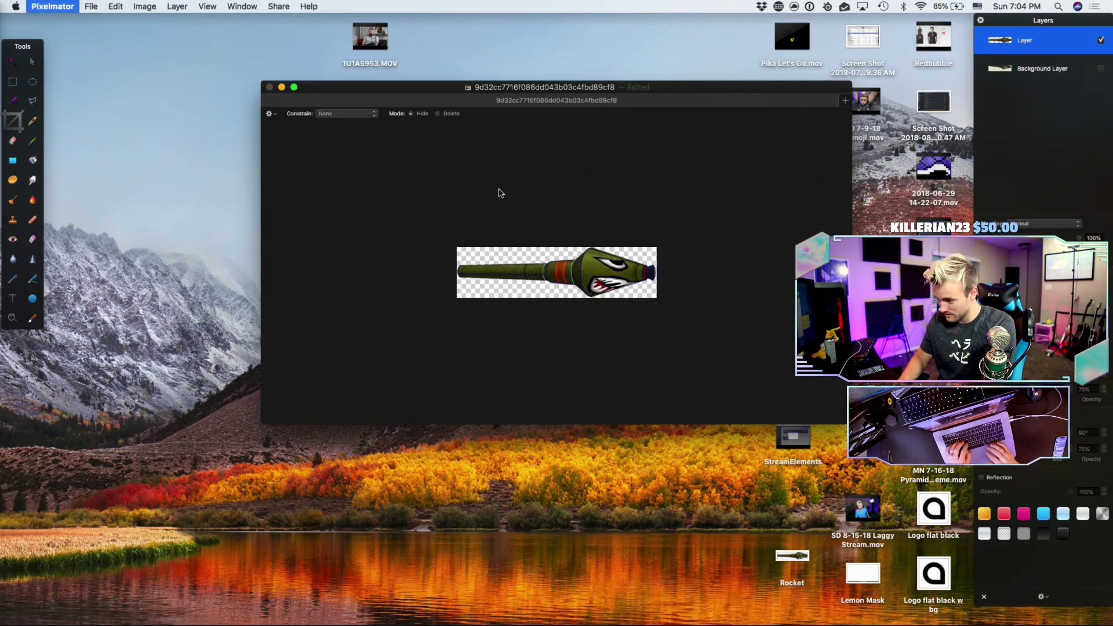
{"action": "left_click", "coordinate": [507, 312]}
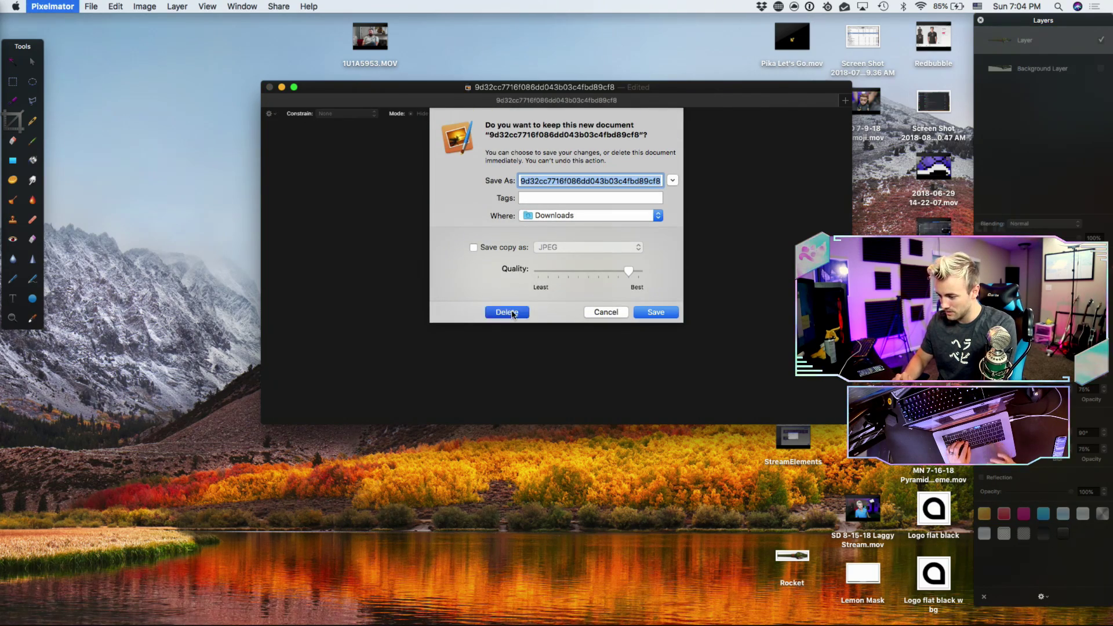
{"action": "key", "text": "ctrl+Left"}
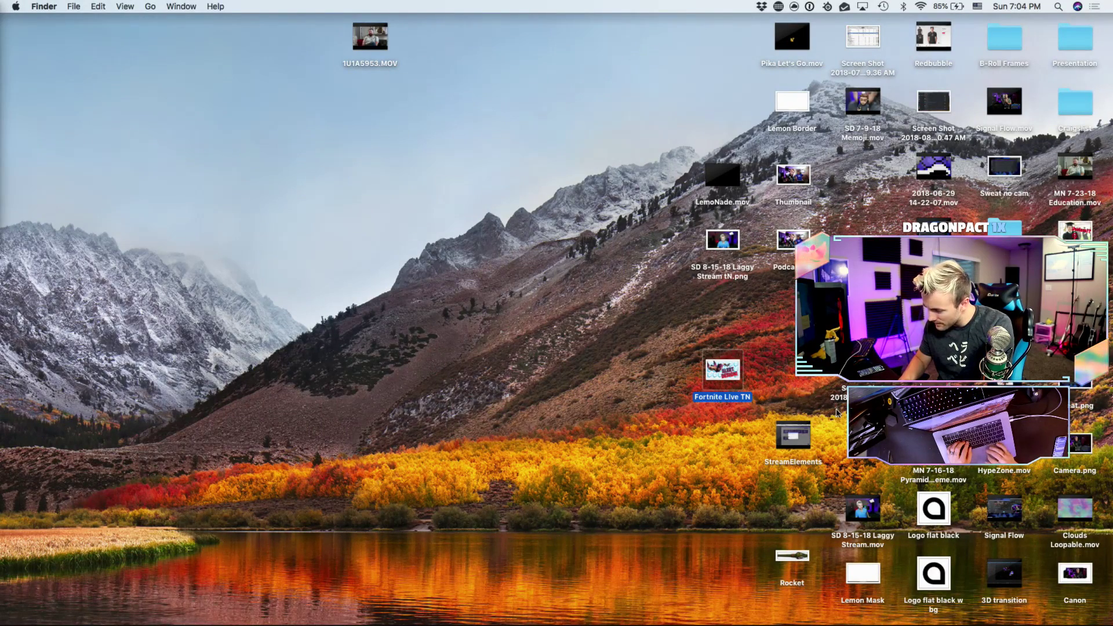
- Open the downloaded rocket JPG with the Battle Royale logo in Pixelmator to view it, and hide Pixelmator
{"action": "left_click", "coordinate": [746, 575]}
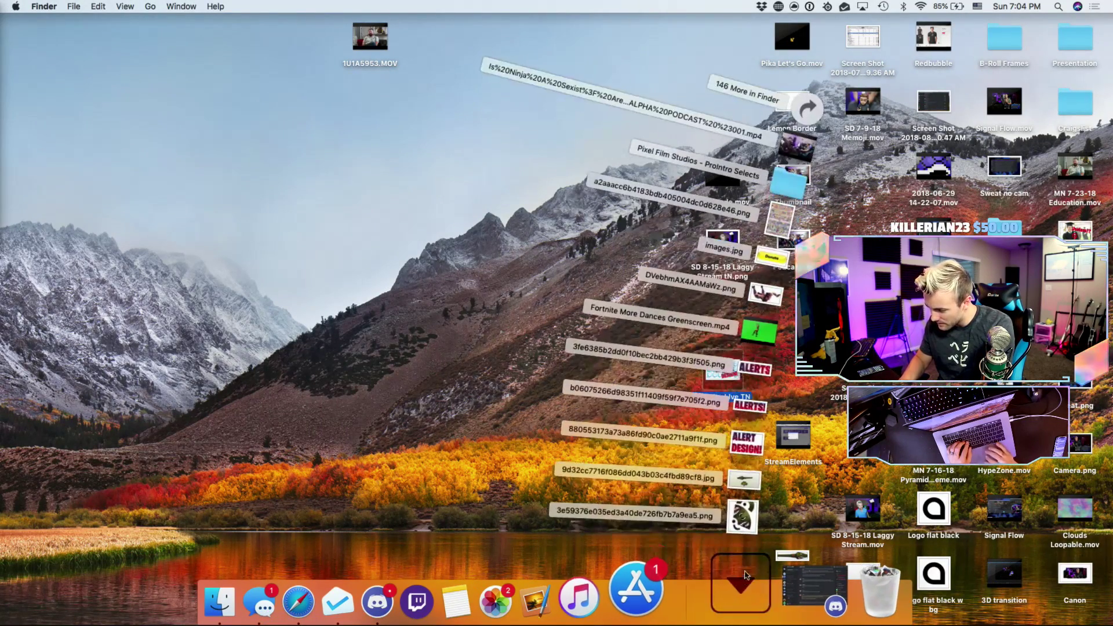
{"action": "left_click", "coordinate": [765, 475]}
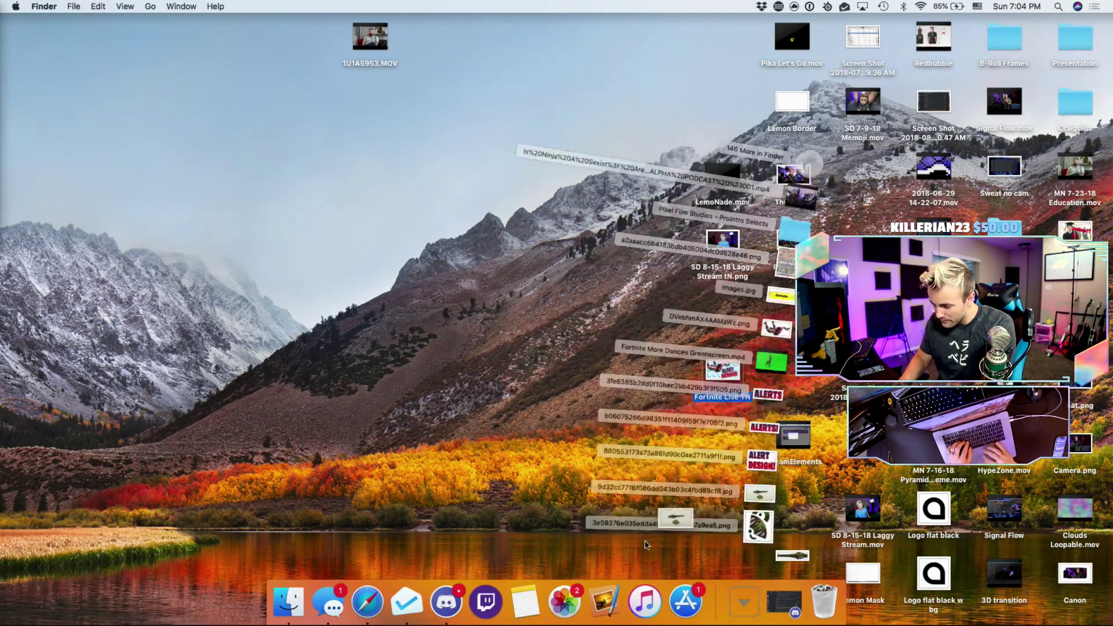
{"action": "left_click", "coordinate": [607, 597]}
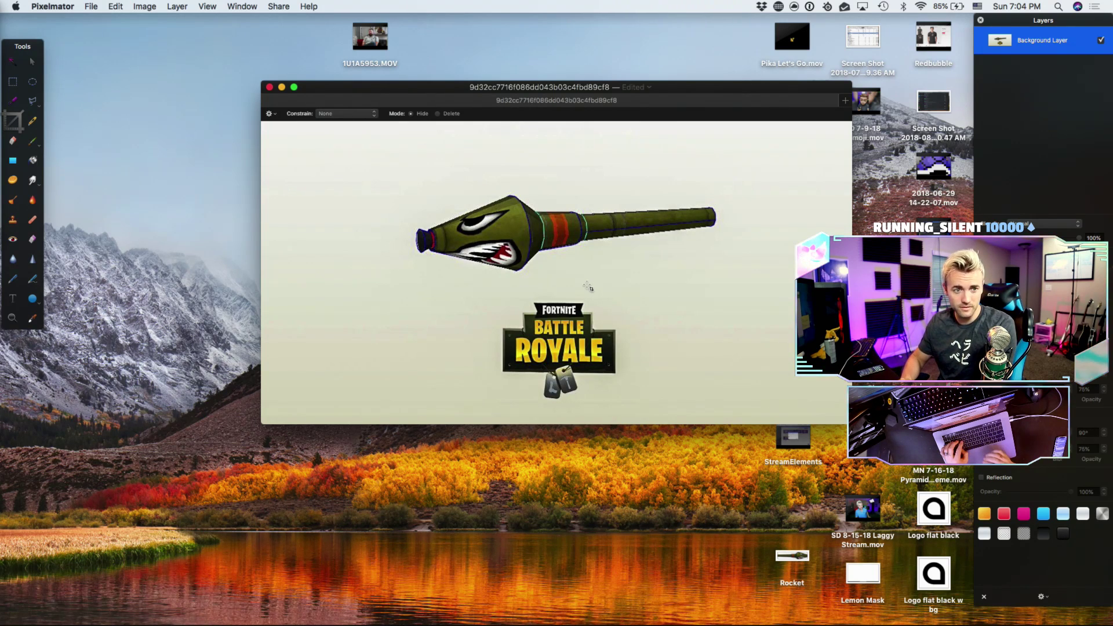
{"action": "key", "text": "super+h"}
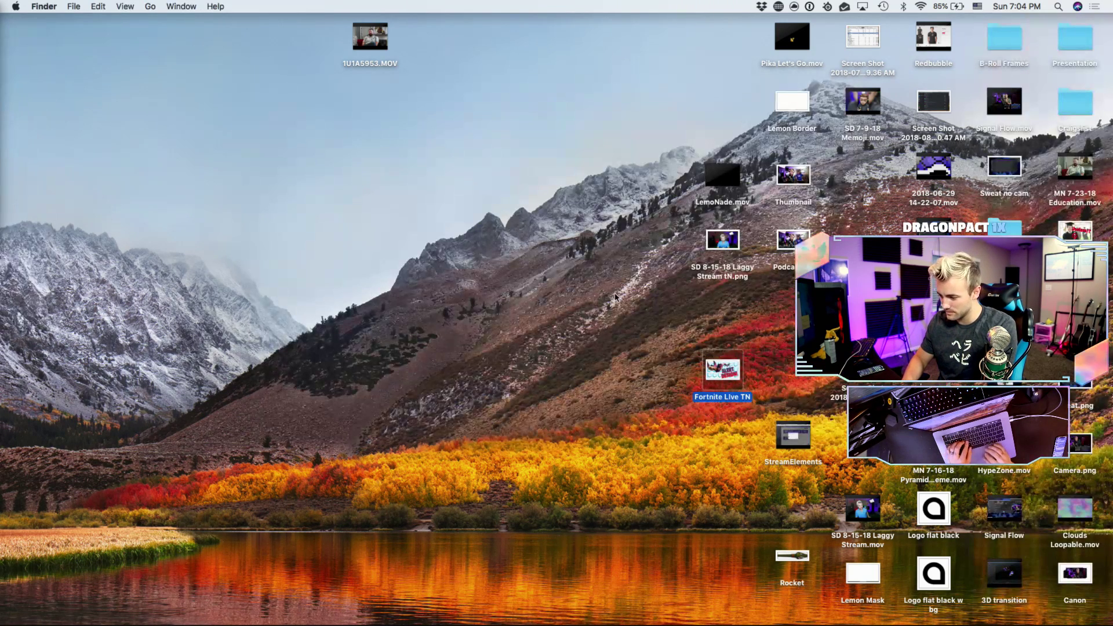
- Search for and launch Motion from the desktop
{"action": "mouse_move", "coordinate": [658, 606]}
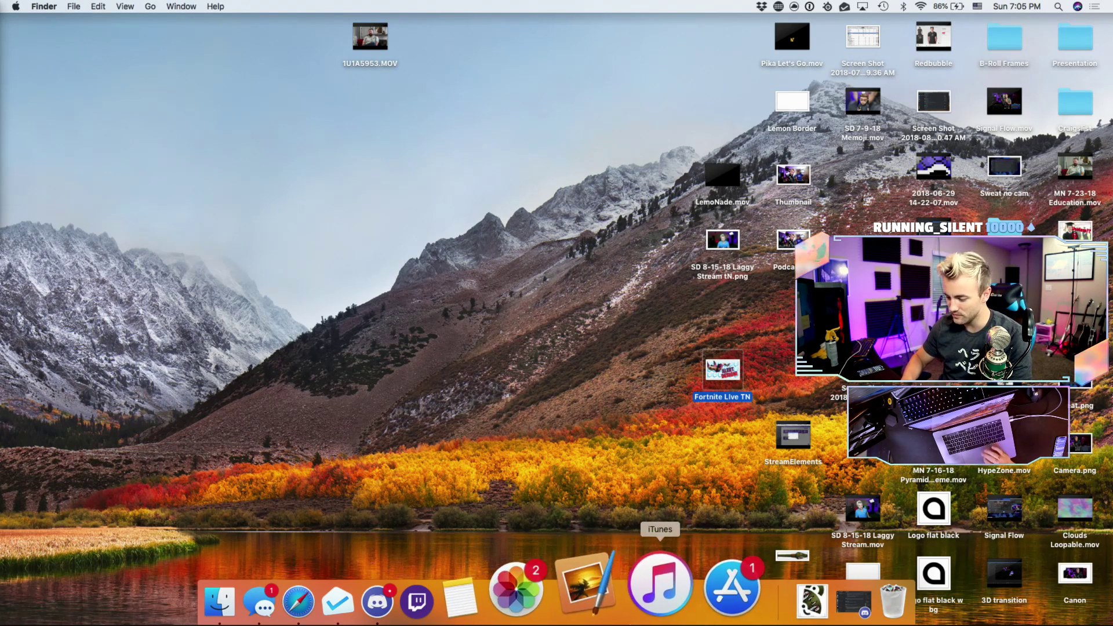
{"action": "key", "text": "super+space"}
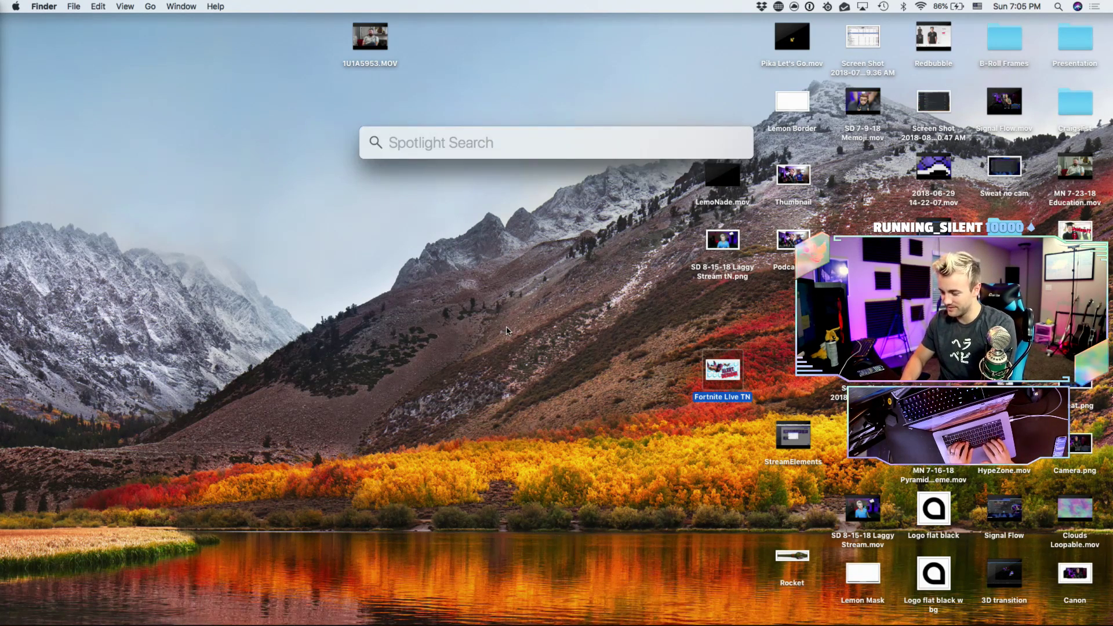
{"action": "key", "text": "super+space"}
{"action": "key", "text": "super+space"}
{"action": "type", "text": "motion"}
{"action": "key", "text": "Return"}
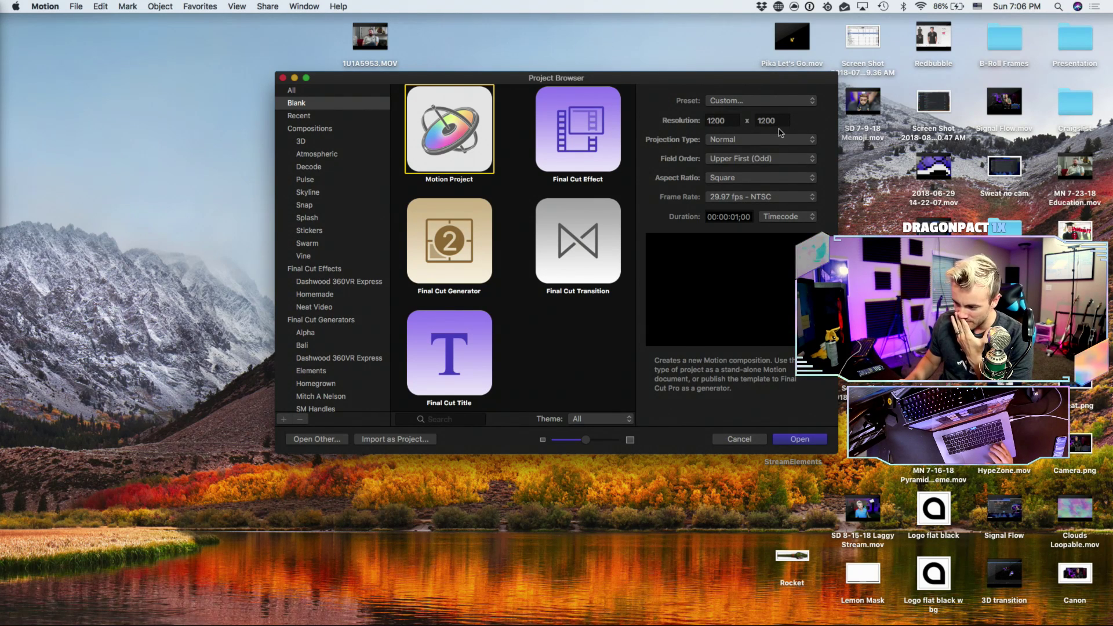
- Create a blank Motion Project with a custom resolution of 1900 x 700 and a duration of 10 seconds
{"action": "left_click", "coordinate": [716, 120]}
{"action": "key", "text": "BackSpace"}
{"action": "type", "text": "9"}
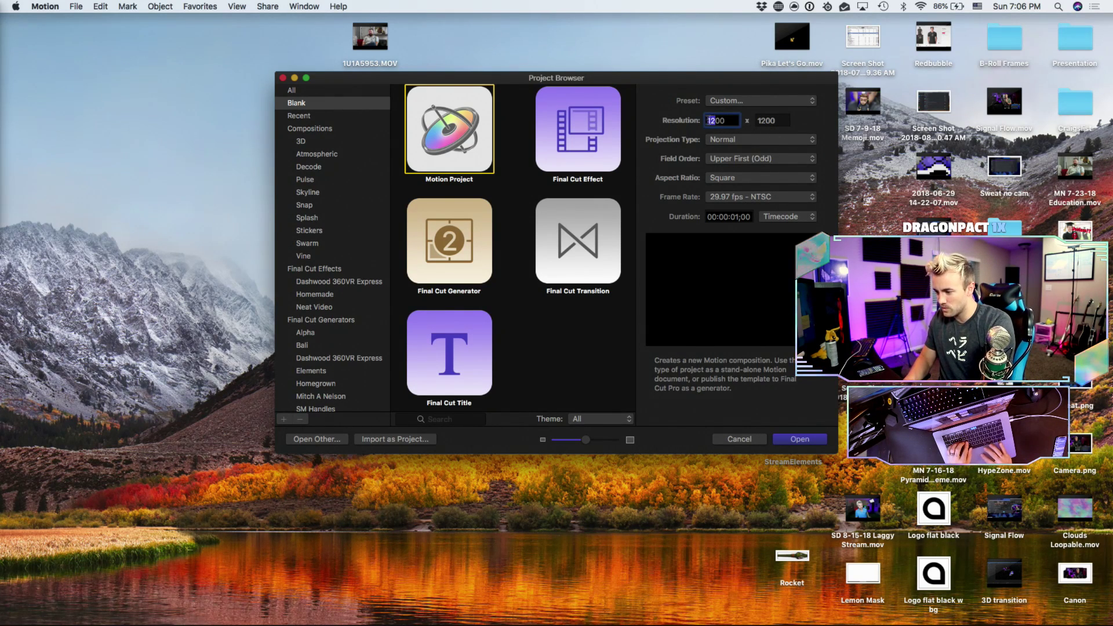
{"action": "double_click", "coordinate": [757, 124]}
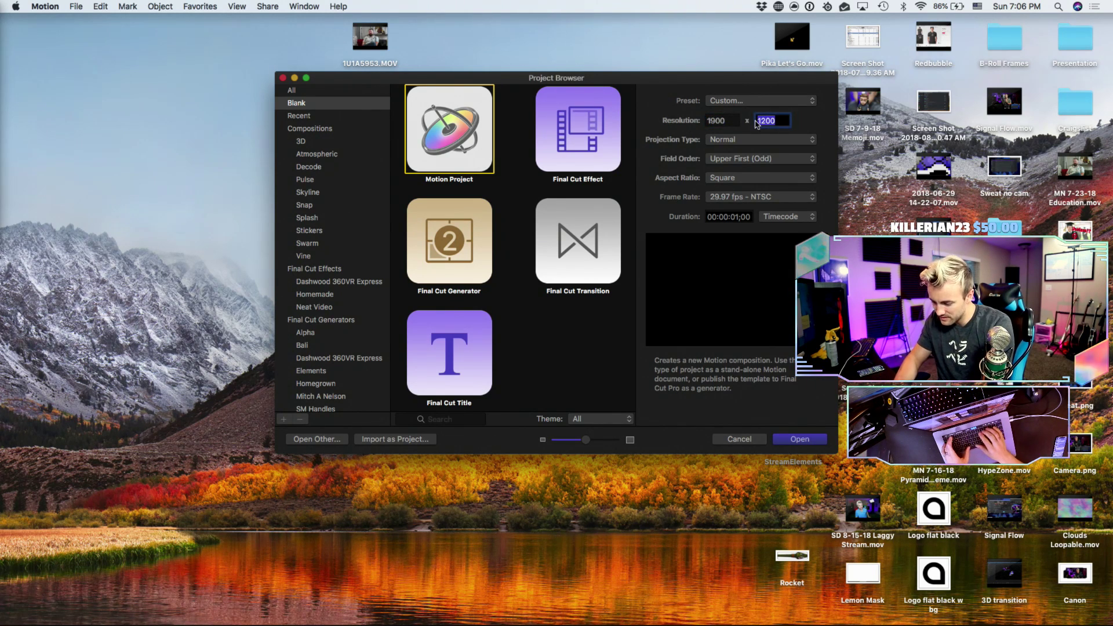
{"action": "type", "text": "700"}
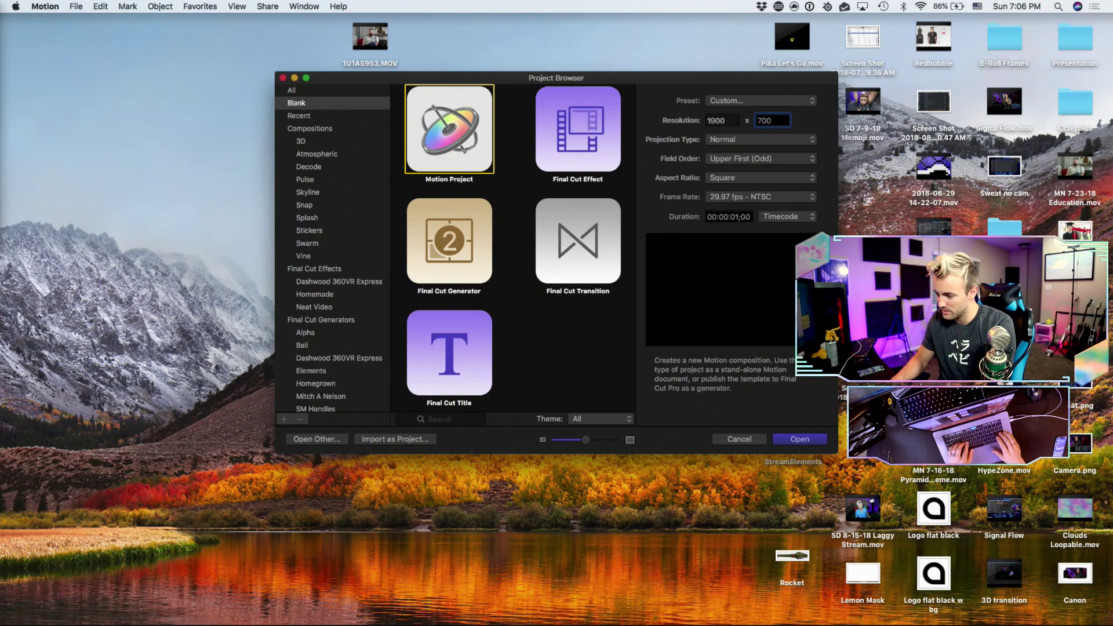
{"action": "left_click", "coordinate": [737, 216]}
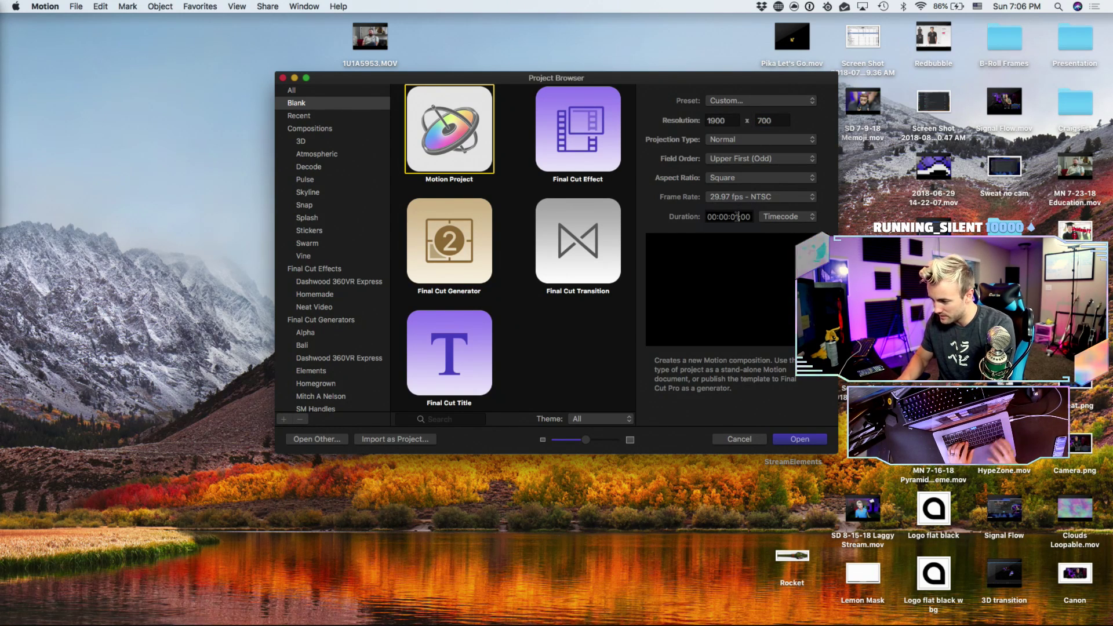
{"action": "type", "text": "10"}
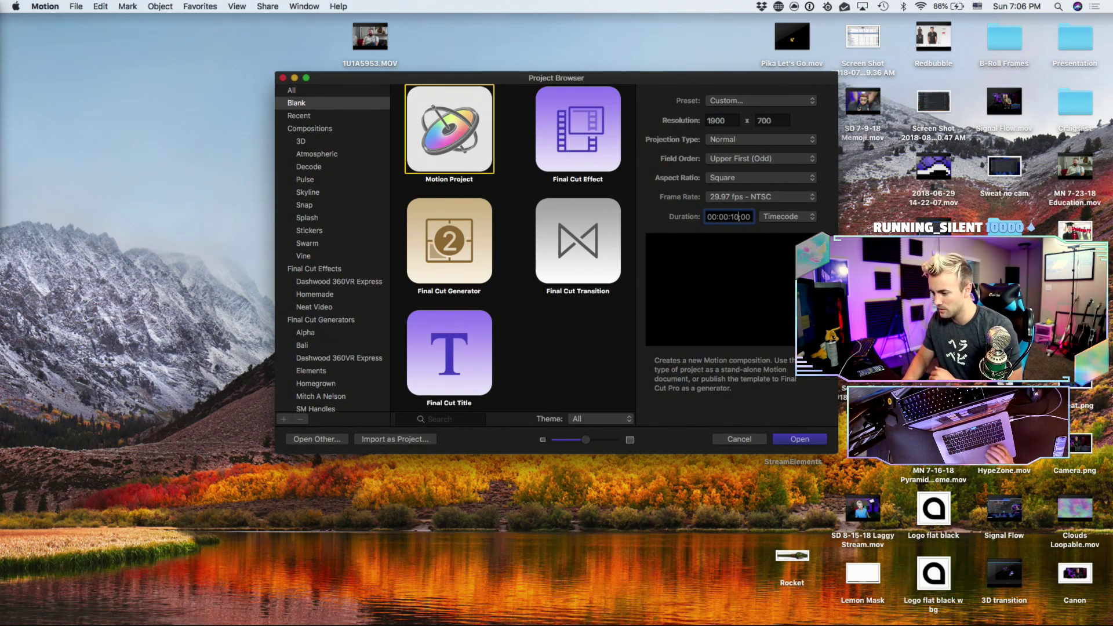
{"action": "key", "text": "Return"}
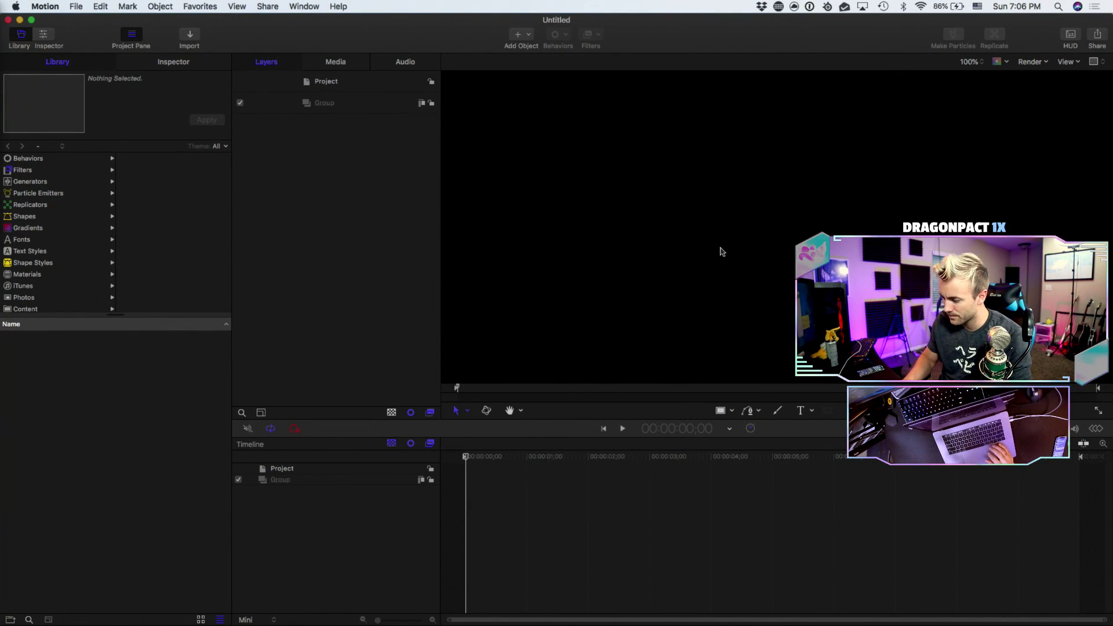
- Add the Rocket image from the desktop to the new Motion project
{"action": "key", "text": "super+minus"}
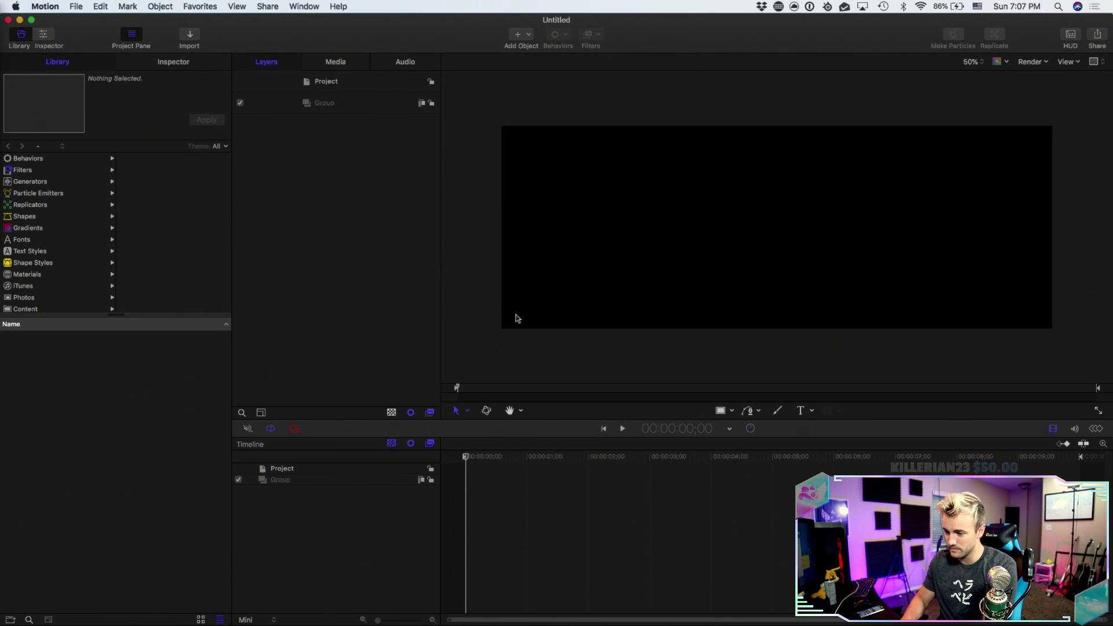
{"action": "key", "text": "ctrl+Right"}
{"action": "key", "text": "ctrl+Left"}
{"action": "key", "text": "ctrl+Left"}
{"action": "key", "text": "ctrl+Left"}
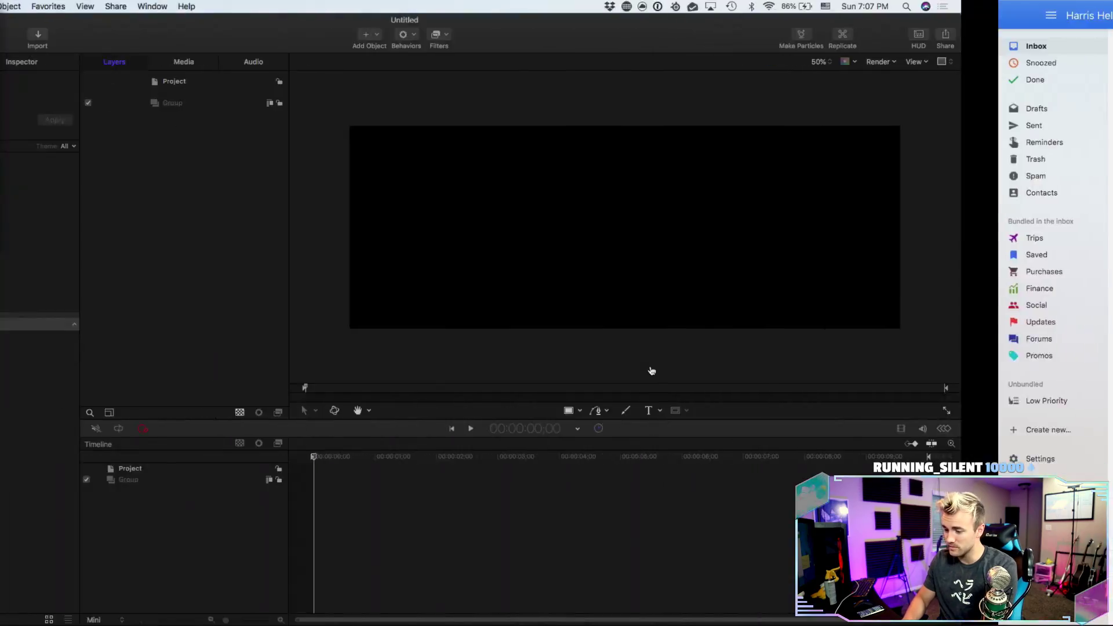
{"action": "key", "text": "ctrl+Right"}
{"action": "key", "text": "ctrl+Right"}
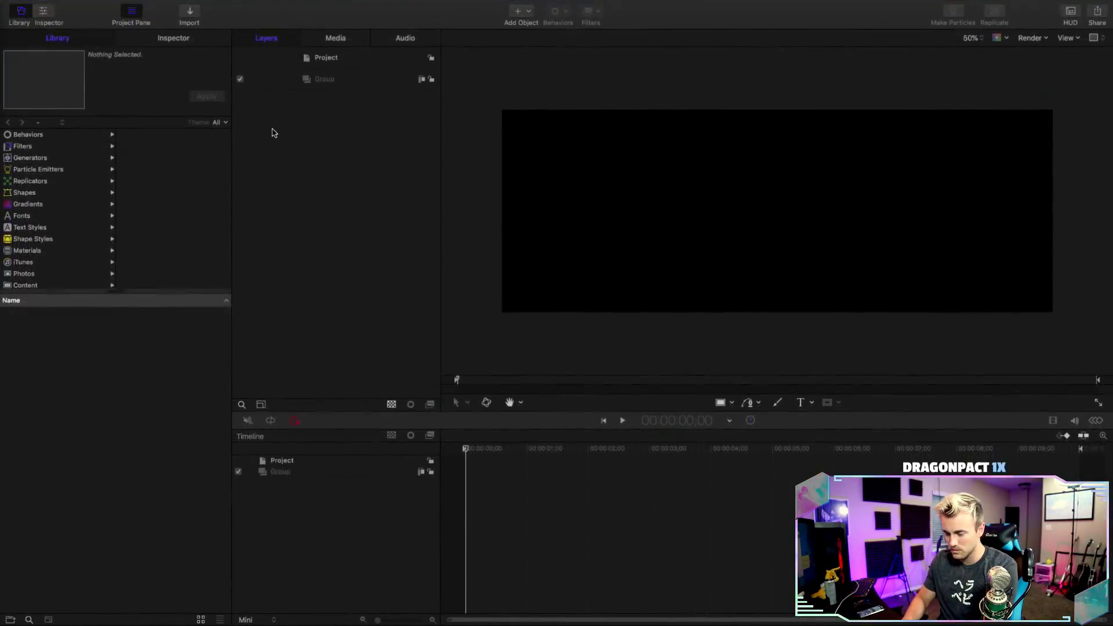
{"action": "key", "text": "ctrl+Left"}
{"action": "left_click_drag", "start_coordinate": [793, 552], "coordinate": [336, 81]}
{"action": "key", "text": "ctrl+Right"}
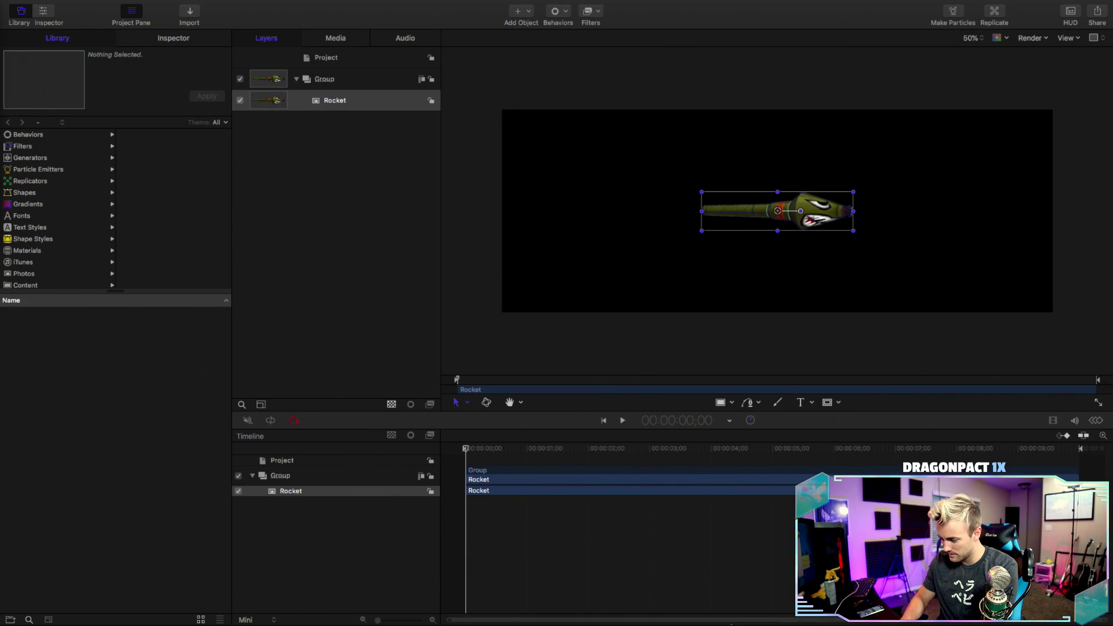
- Add the downloaded clip Fortnite More Dances Greenscreen.mp4 to the Motion project as a separate group above the rocket
{"action": "key", "text": "ctrl+Left"}
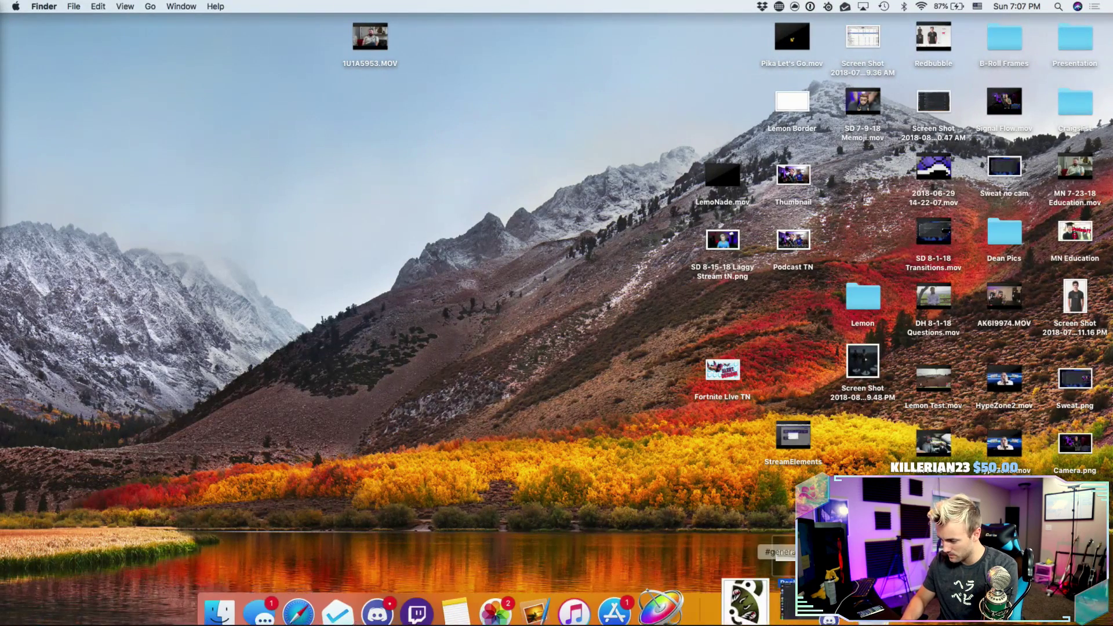
{"action": "left_click", "coordinate": [739, 585]}
{"action": "left_click_drag", "start_coordinate": [795, 345], "coordinate": [337, 186]}
{"action": "key", "text": "ctrl+Right"}
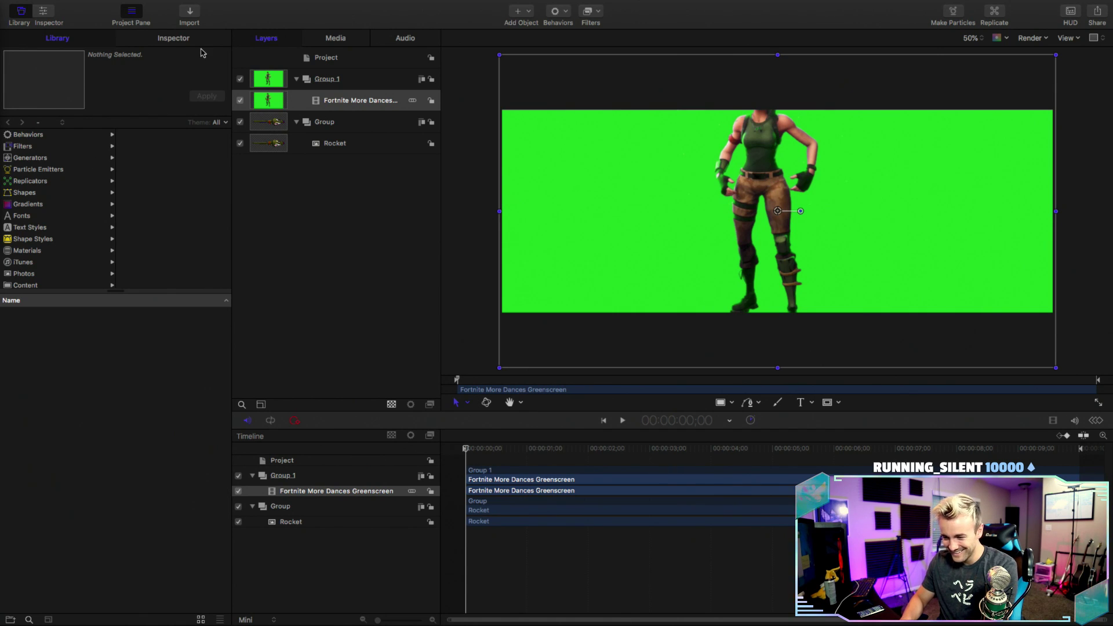
- Scale the green-screen dance clip to 60 % and preview its playback
{"action": "left_click", "coordinate": [174, 39]}
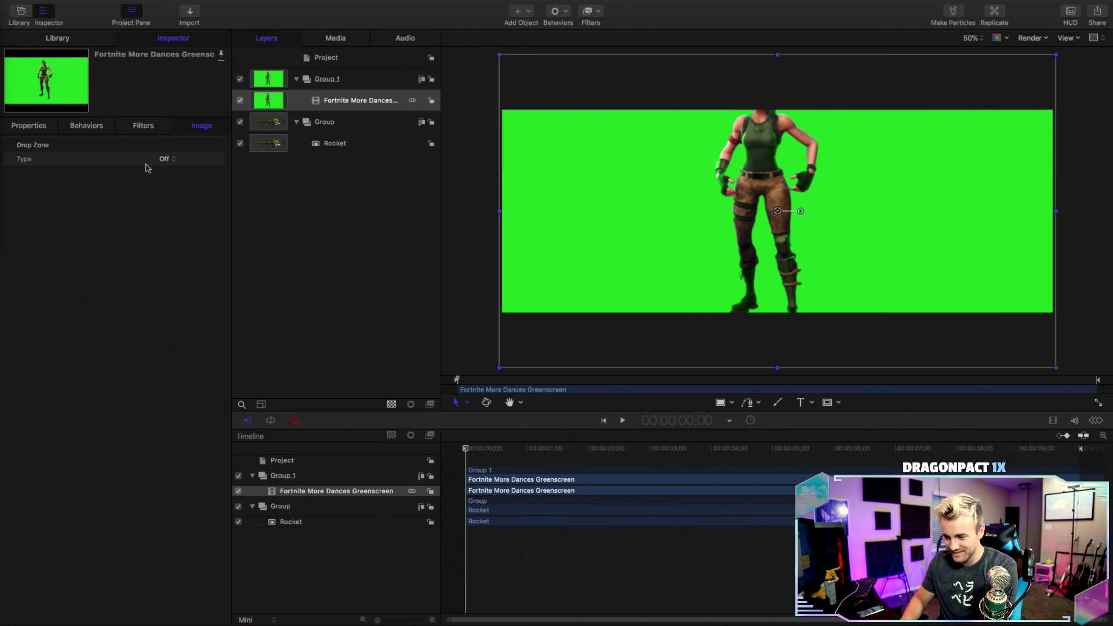
{"action": "left_click", "coordinate": [35, 124]}
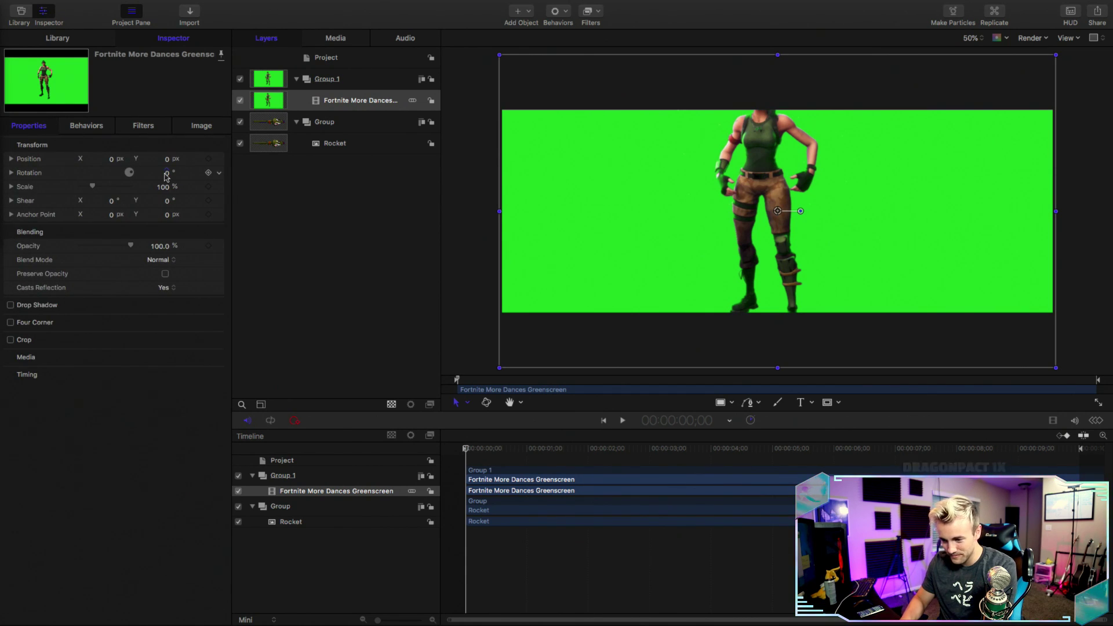
{"action": "left_click_drag", "start_coordinate": [164, 189], "coordinate": [141, 189]}
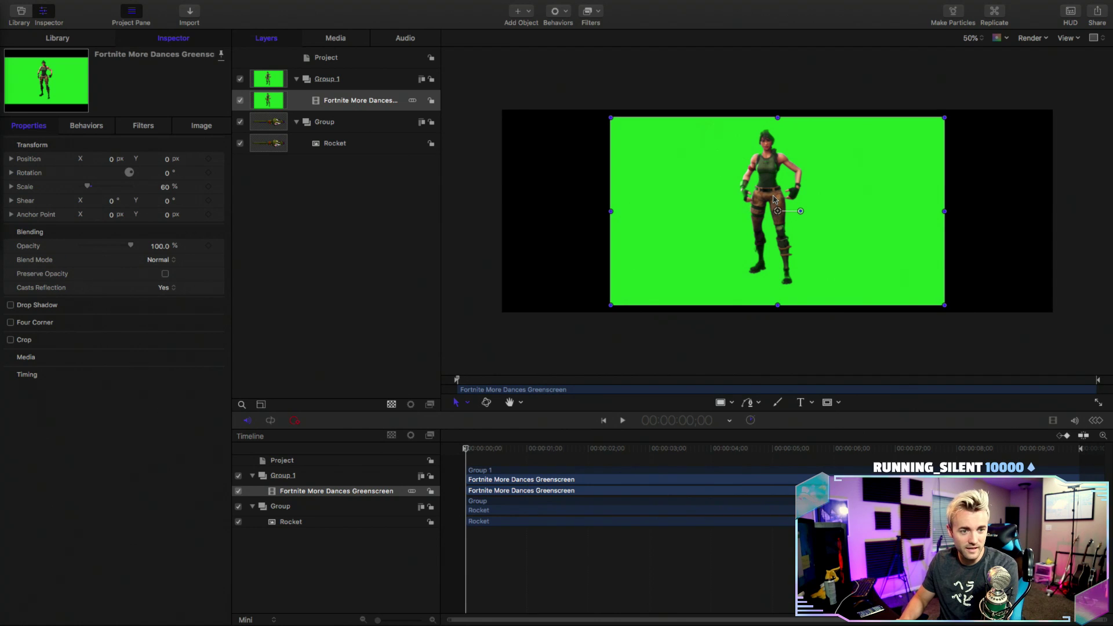
{"action": "key", "text": "space"}
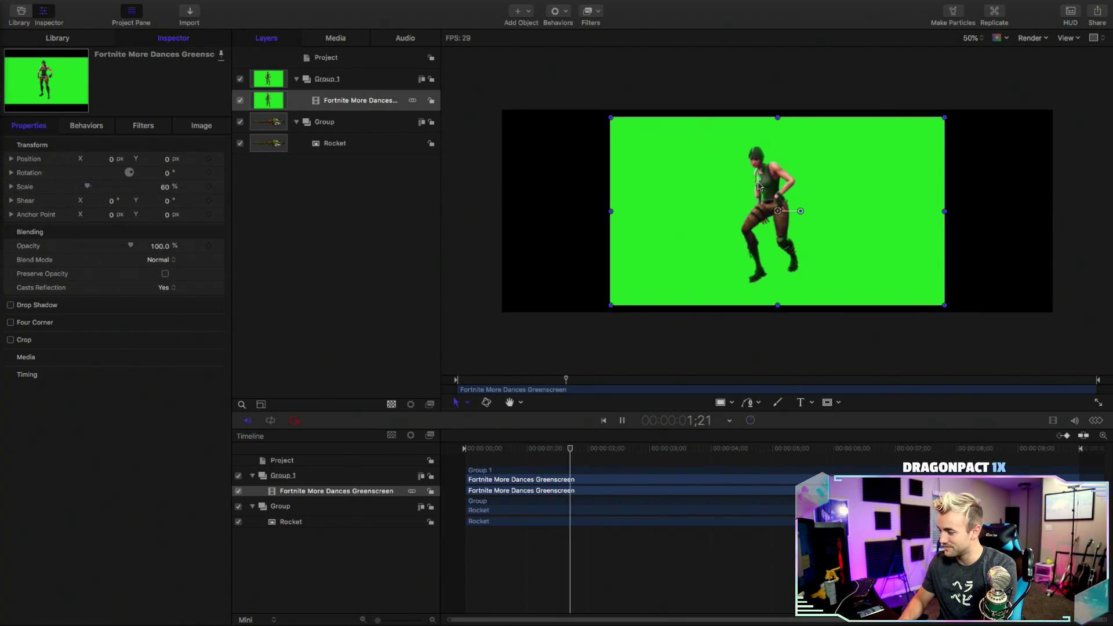
{"action": "key", "text": "space"}
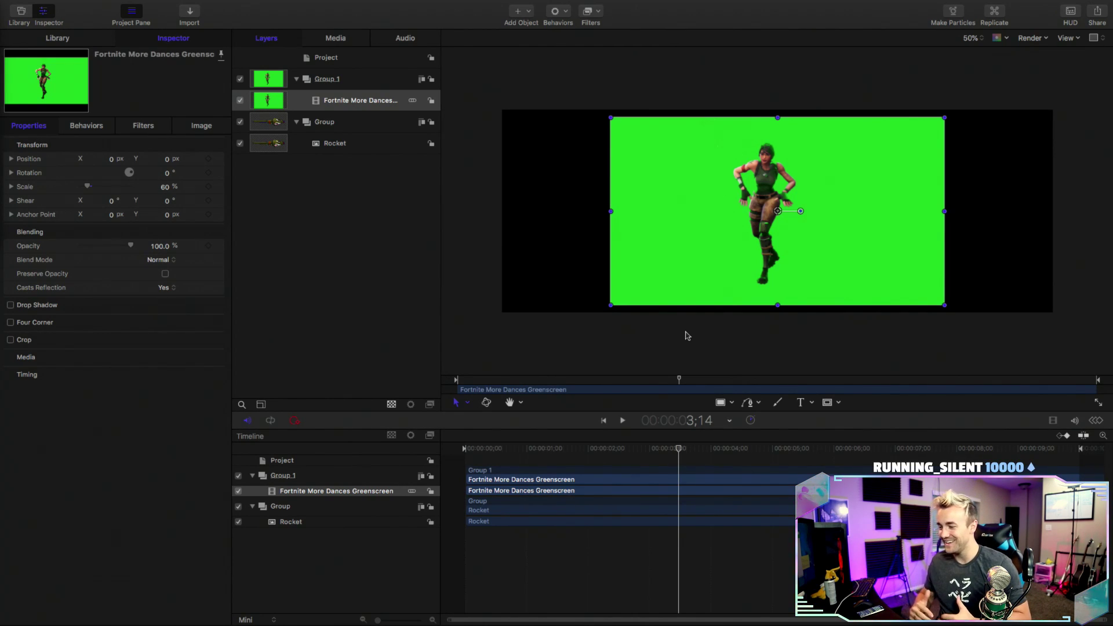
{"action": "key", "text": "space"}
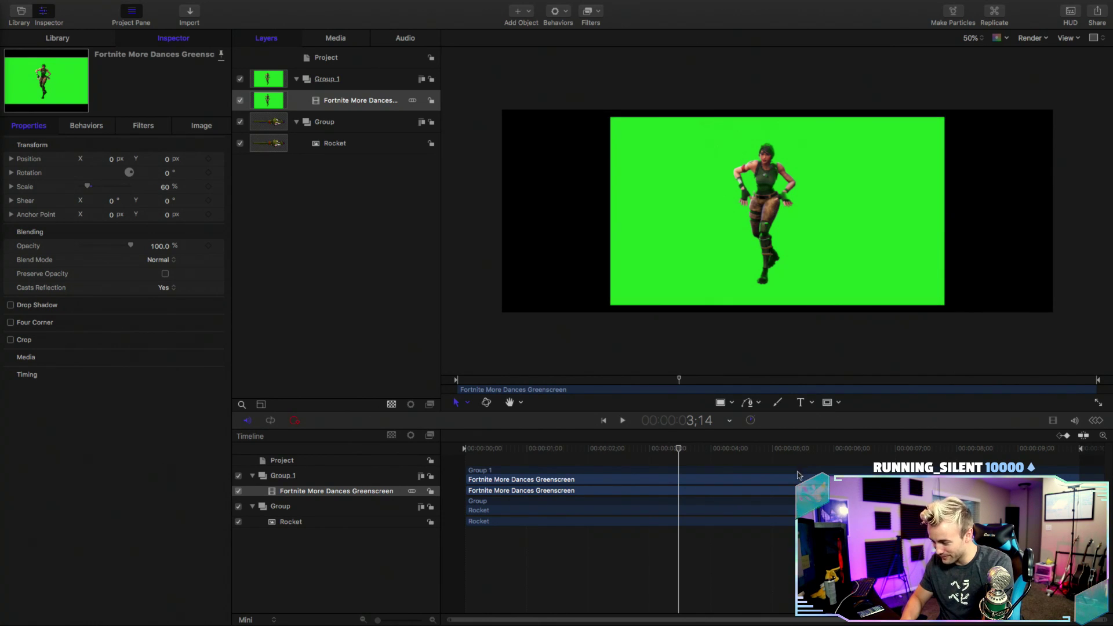
- Slide the dance clip earlier in the timeline to an in point of about -00:00:07;20 and check the dance by playing and scrubbing
{"action": "left_click_drag", "start_coordinate": [788, 484], "coordinate": [483, 448]}
{"action": "left_click_drag", "start_coordinate": [635, 480], "coordinate": [466, 450]}
{"action": "key", "text": "space"}
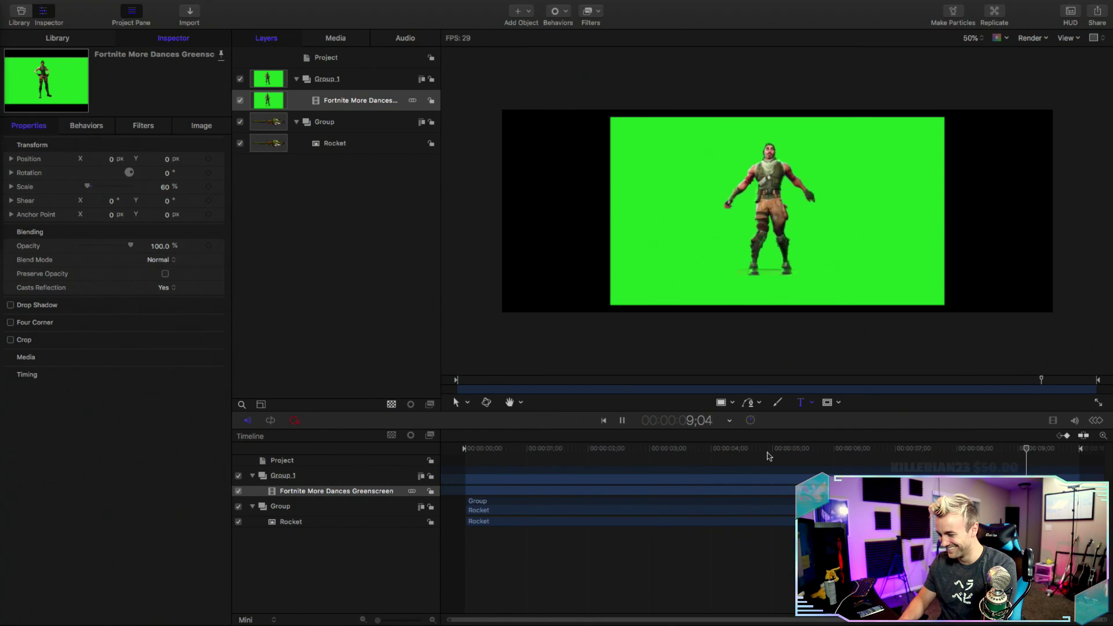
{"action": "key", "text": "space"}
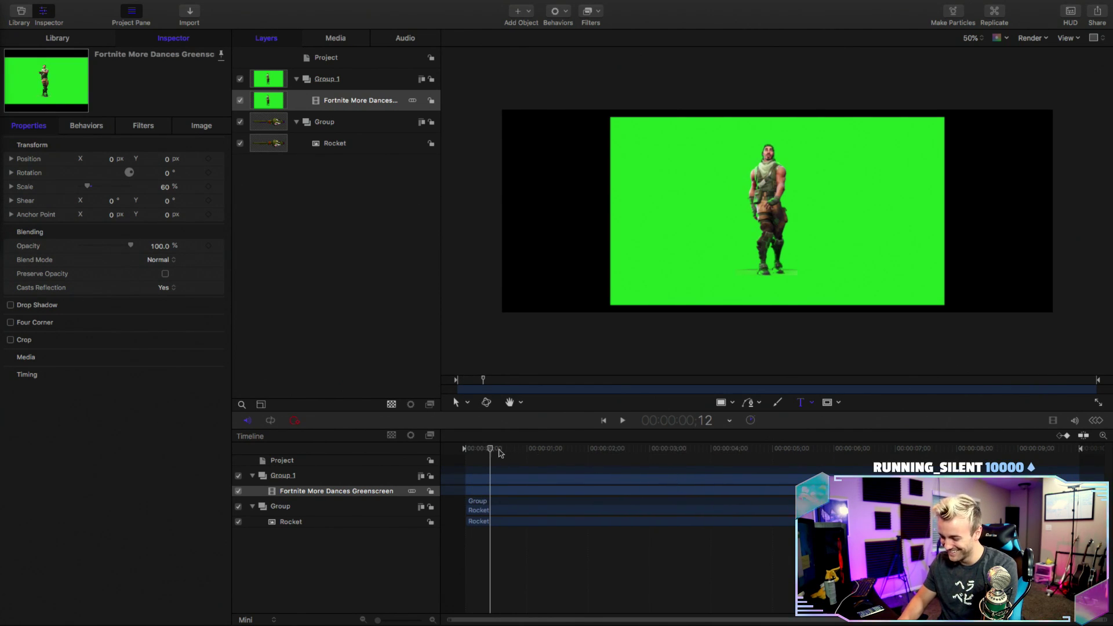
{"action": "key", "text": "Home"}
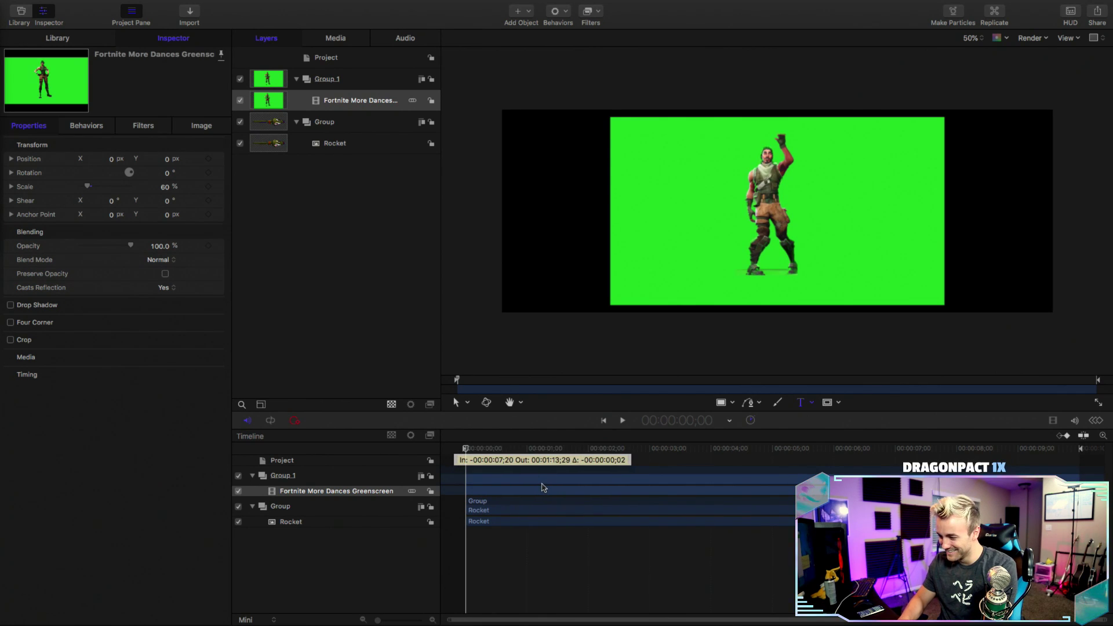
{"action": "left_click_drag", "start_coordinate": [1021, 448], "coordinate": [761, 450]}
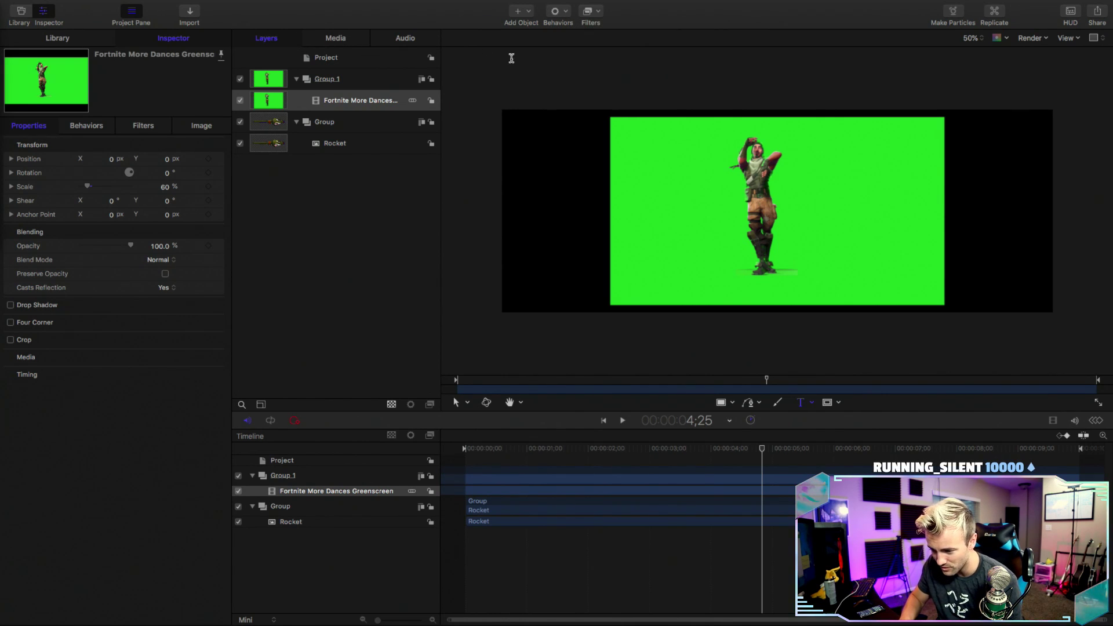
- Apply the Keyer filter to the green-screen dance clip and play the keyed result from the project start
{"action": "left_click", "coordinate": [566, 12]}
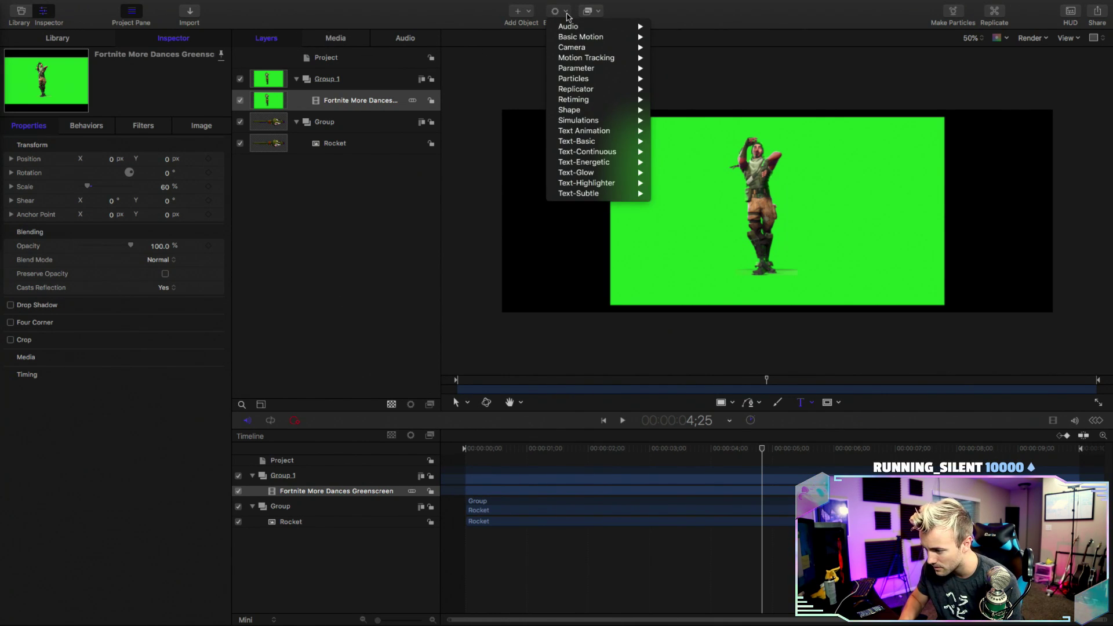
{"action": "left_click", "coordinate": [596, 16]}
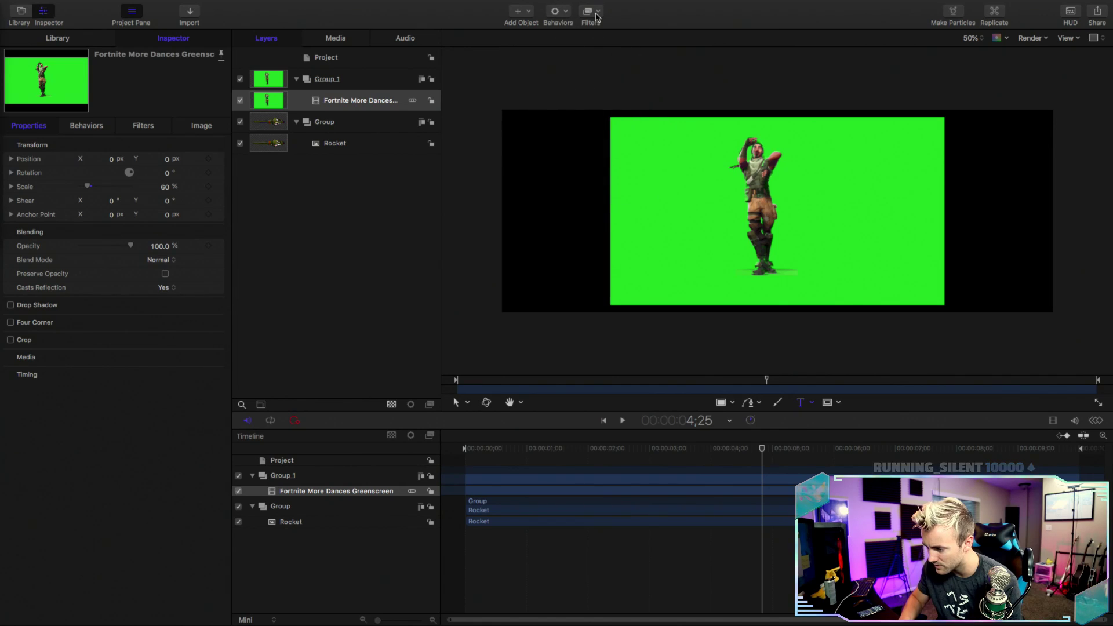
{"action": "left_click", "coordinate": [598, 12]}
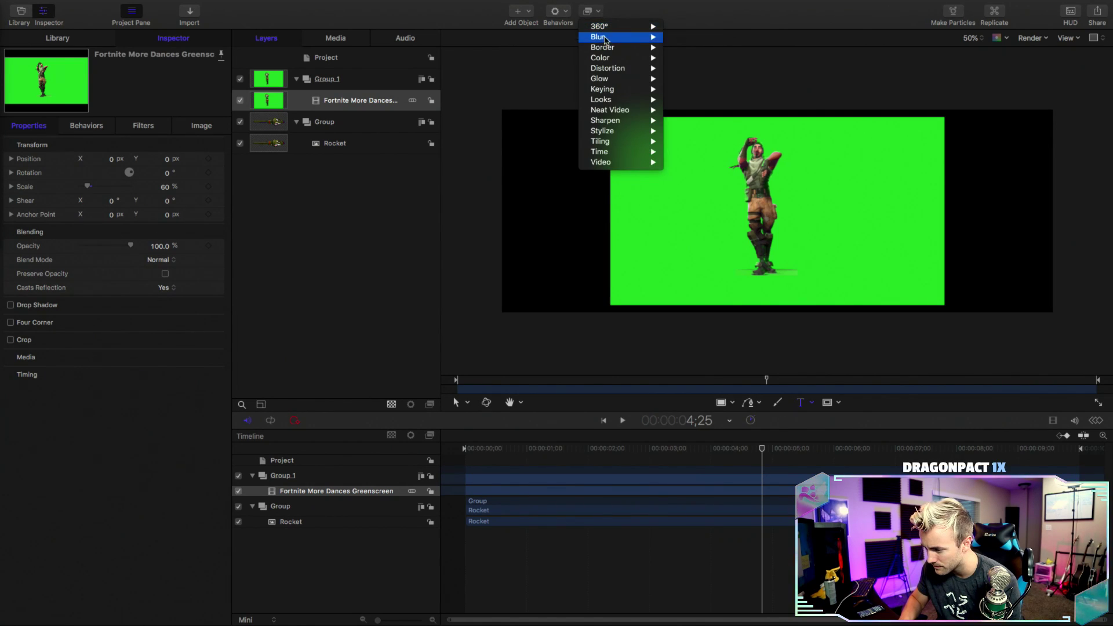
{"action": "mouse_move", "coordinate": [612, 119]}
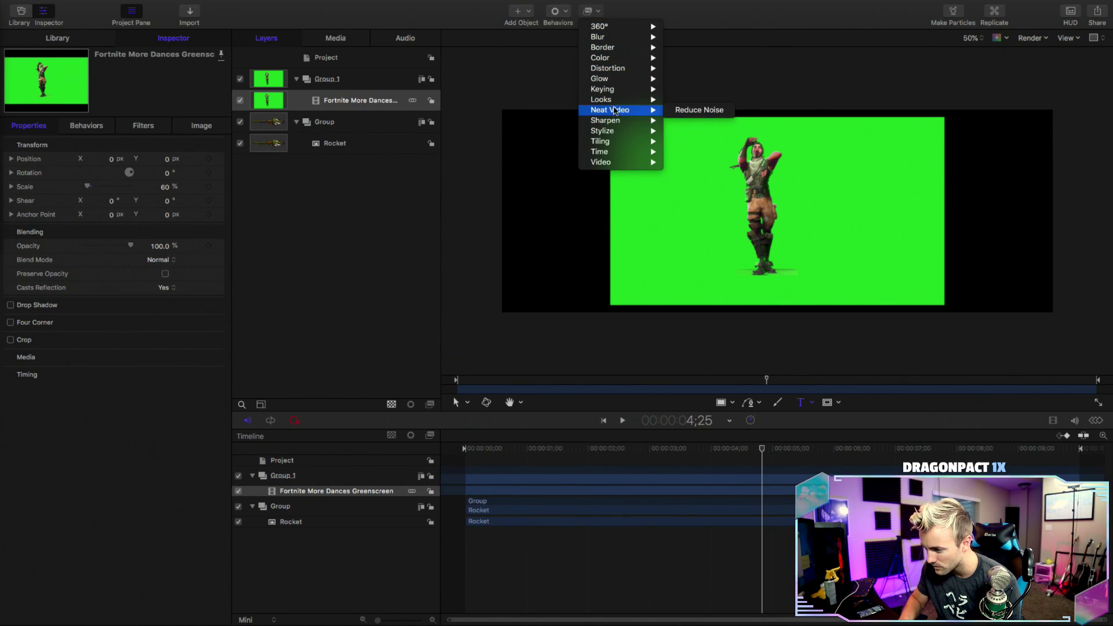
{"action": "mouse_move", "coordinate": [618, 90]}
{"action": "left_click", "coordinate": [687, 90]}
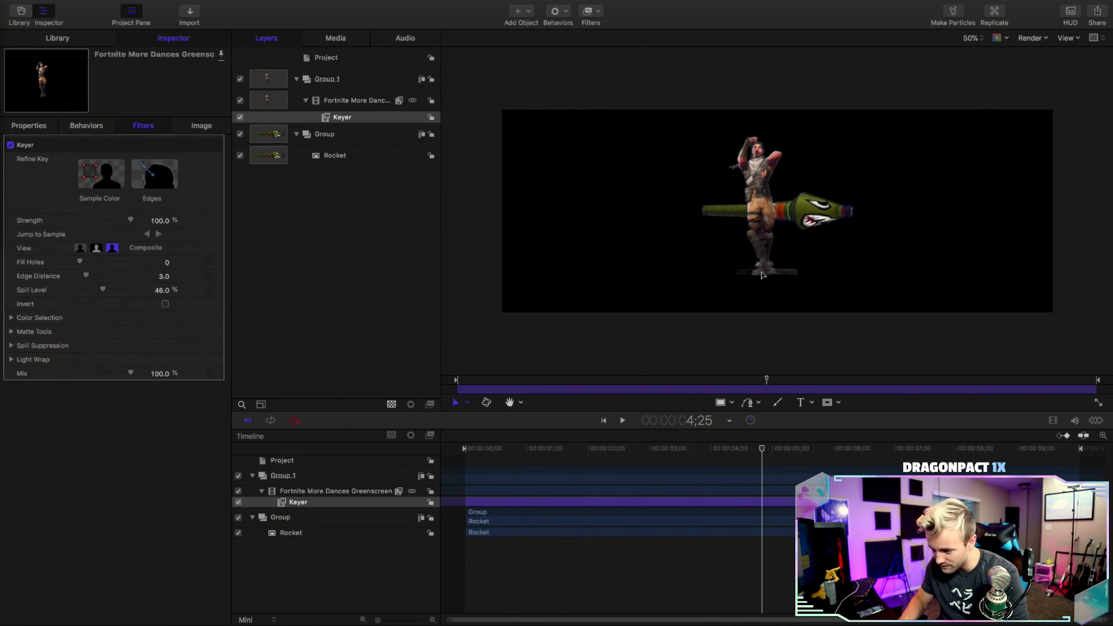
{"action": "left_click_drag", "start_coordinate": [562, 448], "coordinate": [449, 449]}
{"action": "key", "text": "space"}
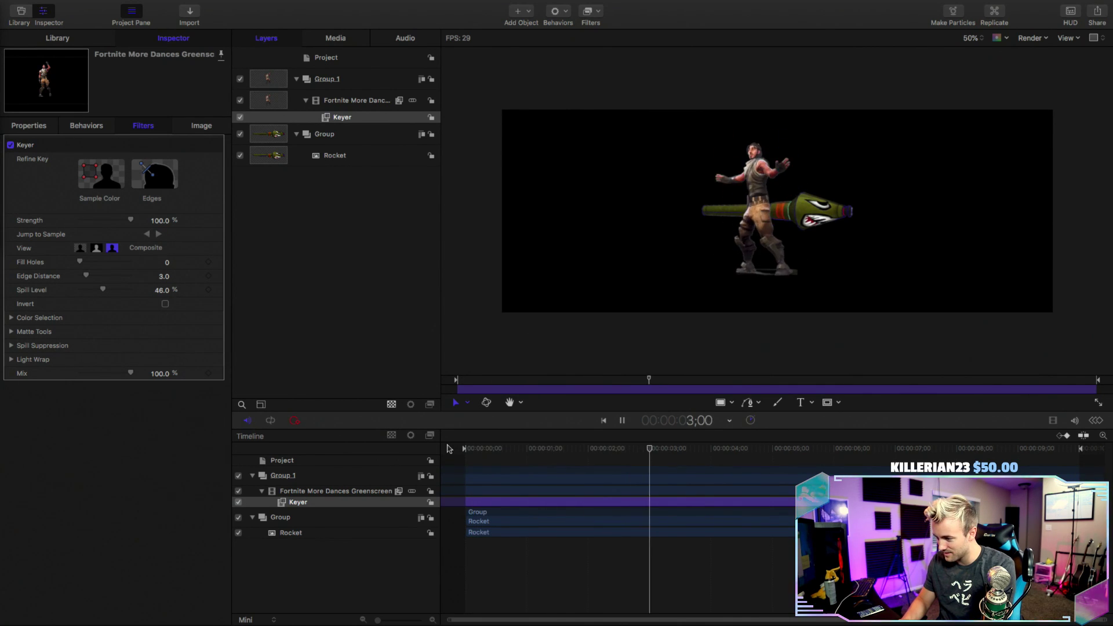
- Play the keyed dance over the rocket and scrub back to about 00:00:03;18
{"action": "key", "text": "space"}
{"action": "key", "text": "space"}
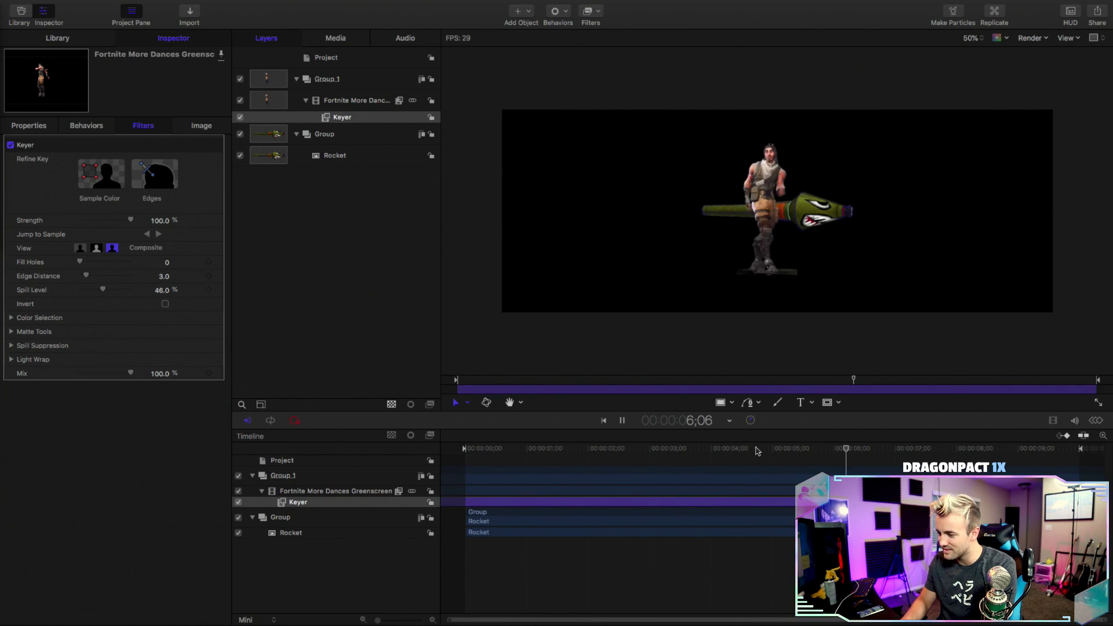
{"action": "left_click_drag", "start_coordinate": [759, 451], "coordinate": [686, 448]}
- Switch to QuickTime Player and preview the dances in Fortnite More Dances Greenscreen.mp4 up to about 00:35
{"action": "key", "text": "ctrl+Left"}
{"action": "key", "text": "ctrl+Left"}
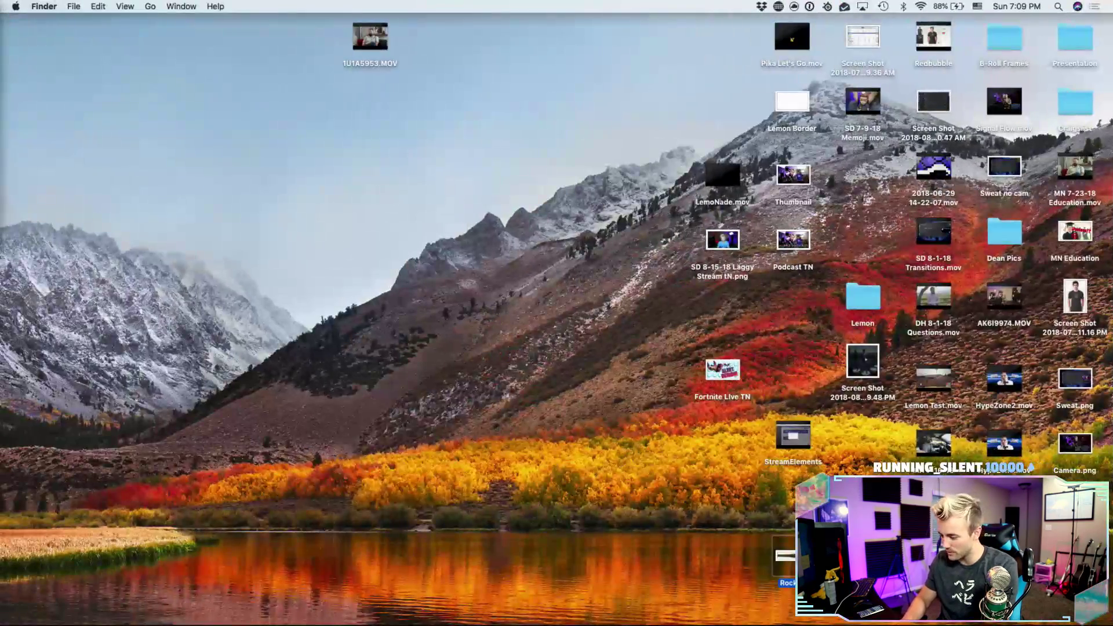
{"action": "mouse_move", "coordinate": [806, 623]}
{"action": "left_click", "coordinate": [761, 602]}
{"action": "left_click", "coordinate": [701, 318]}
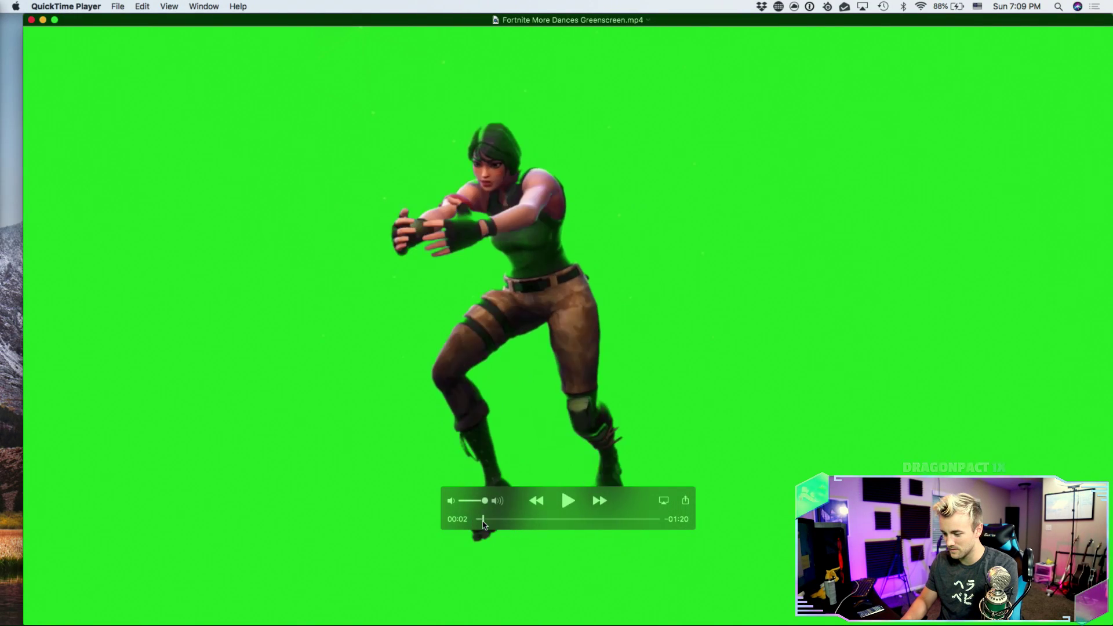
{"action": "left_click_drag", "start_coordinate": [484, 519], "coordinate": [520, 516]}
{"action": "key", "text": "space"}
{"action": "key", "text": "space"}
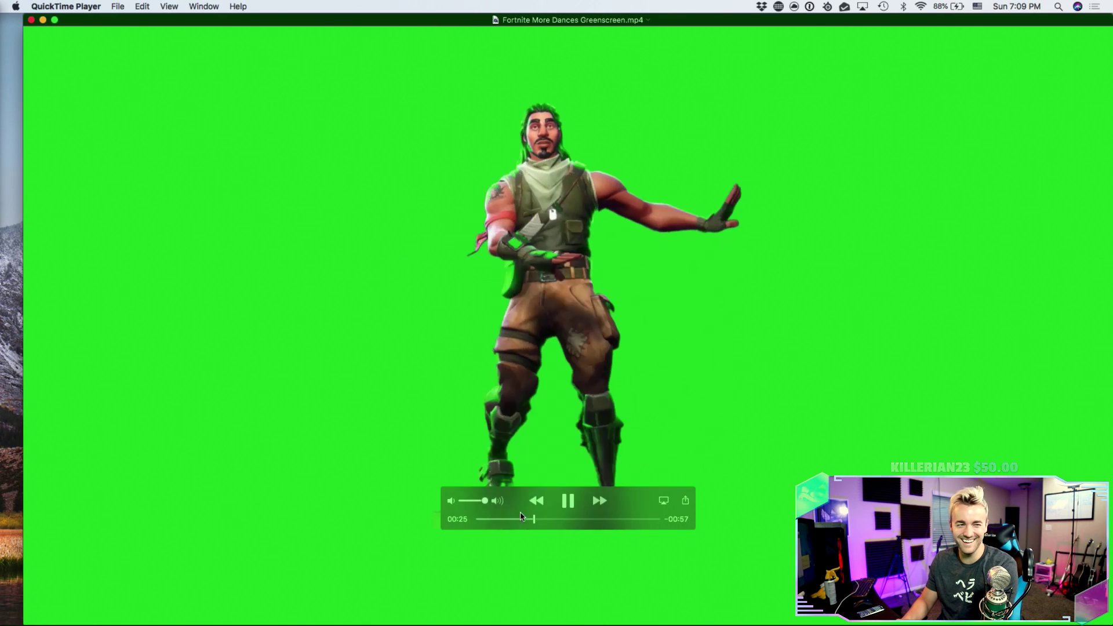
{"action": "key", "text": "space"}
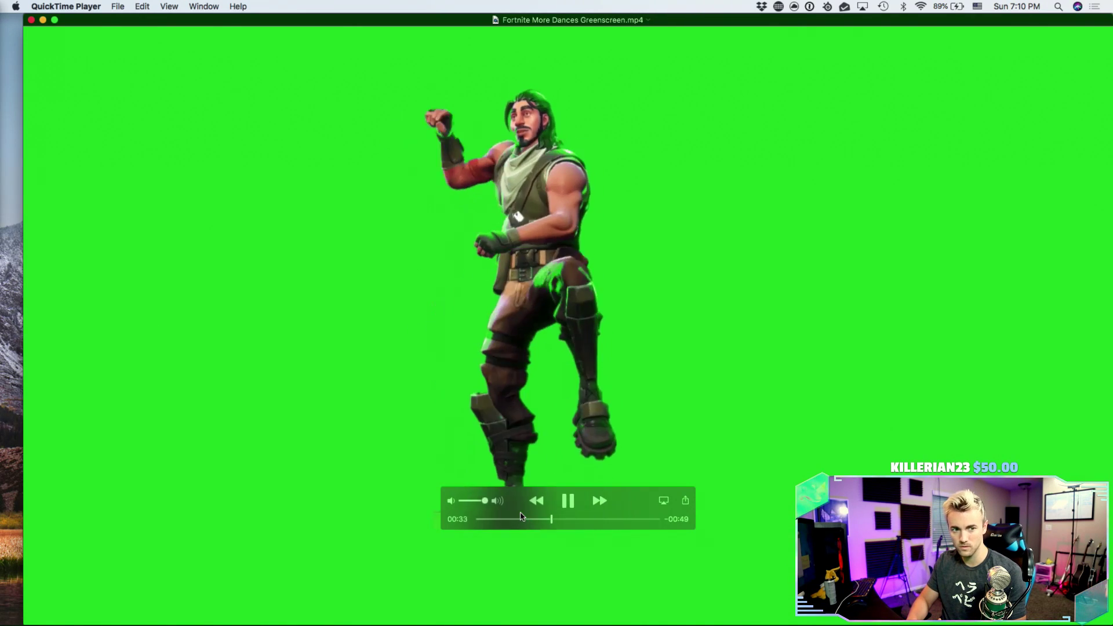
{"action": "key", "text": "space"}
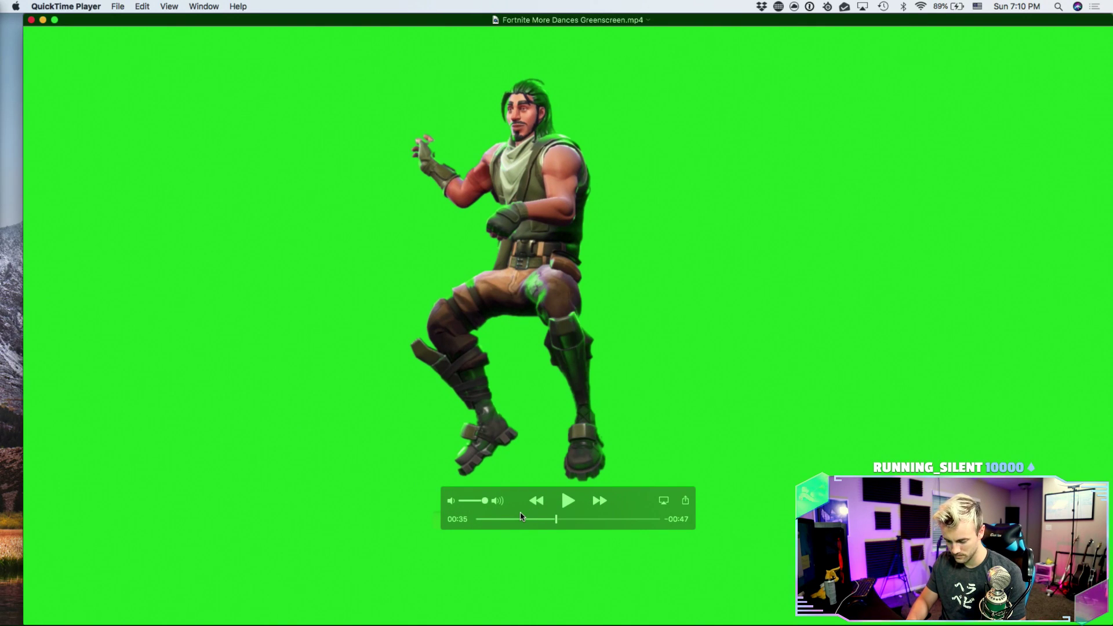
- Rewind the source clip and replay the arm-swinging dance through about 00:36, pausing to examine its moves
{"action": "left_click_drag", "start_coordinate": [555, 523], "coordinate": [523, 525]}
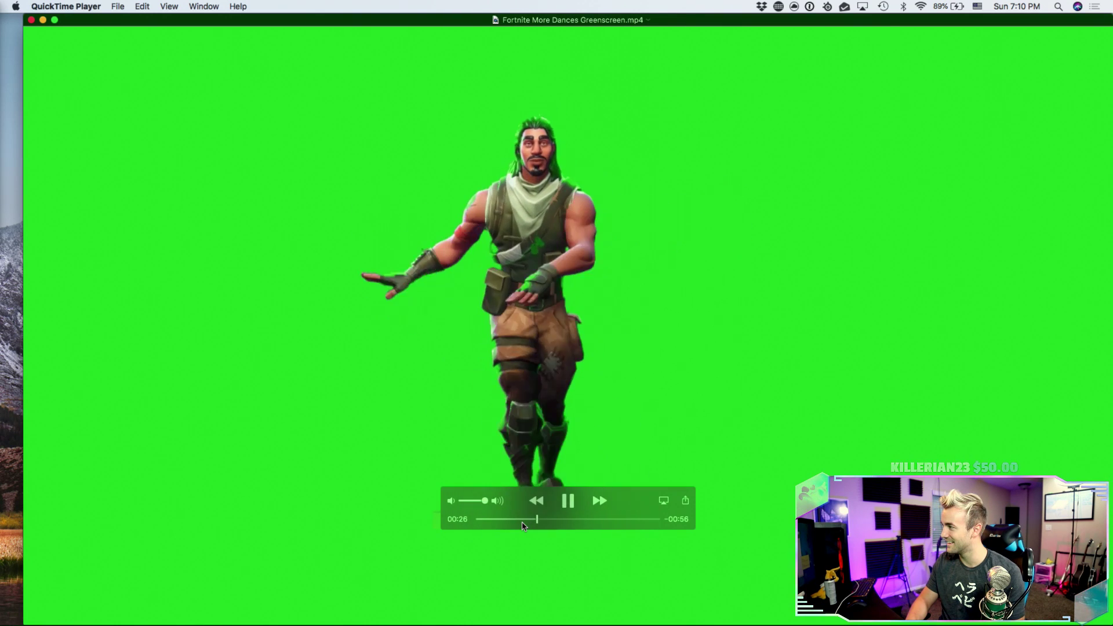
{"action": "key", "text": "space"}
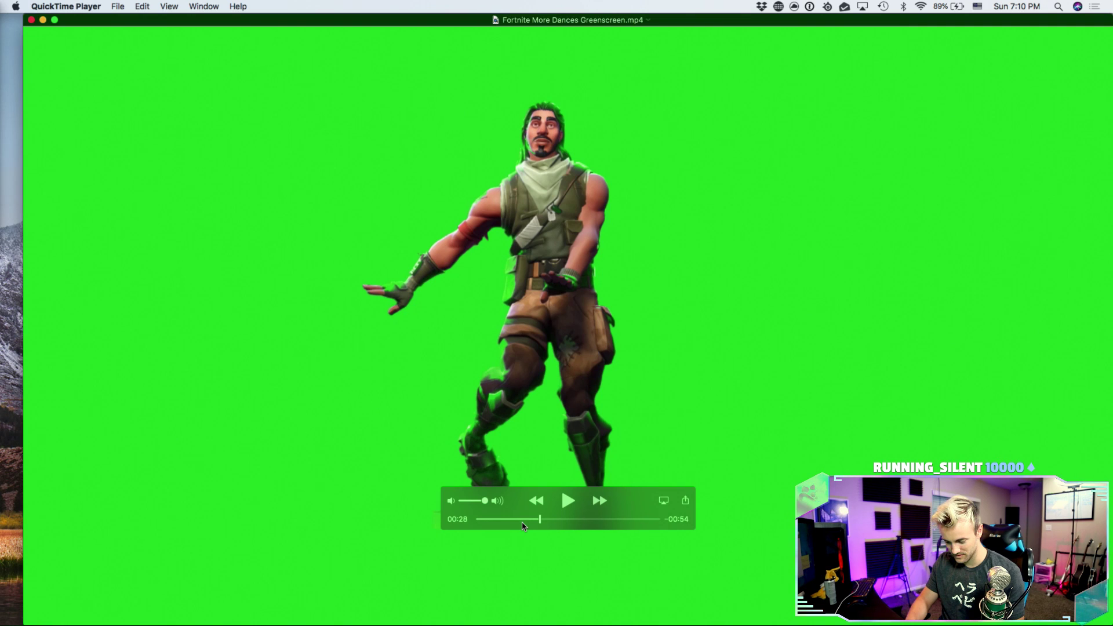
{"action": "key", "text": "space"}
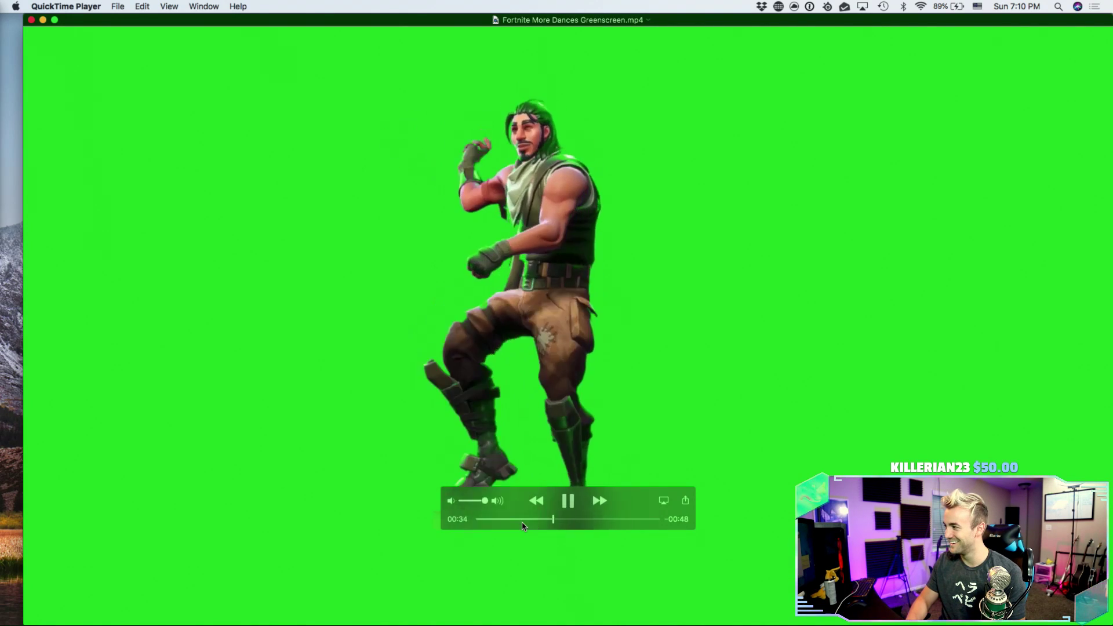
{"action": "key", "text": "space"}
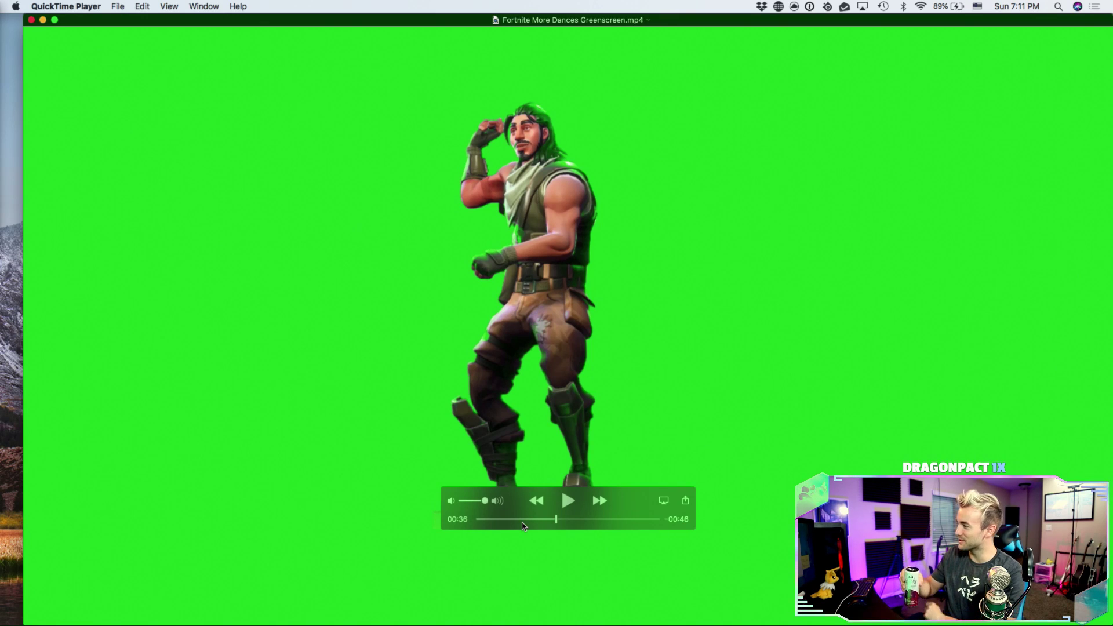
{"action": "key", "text": "space"}
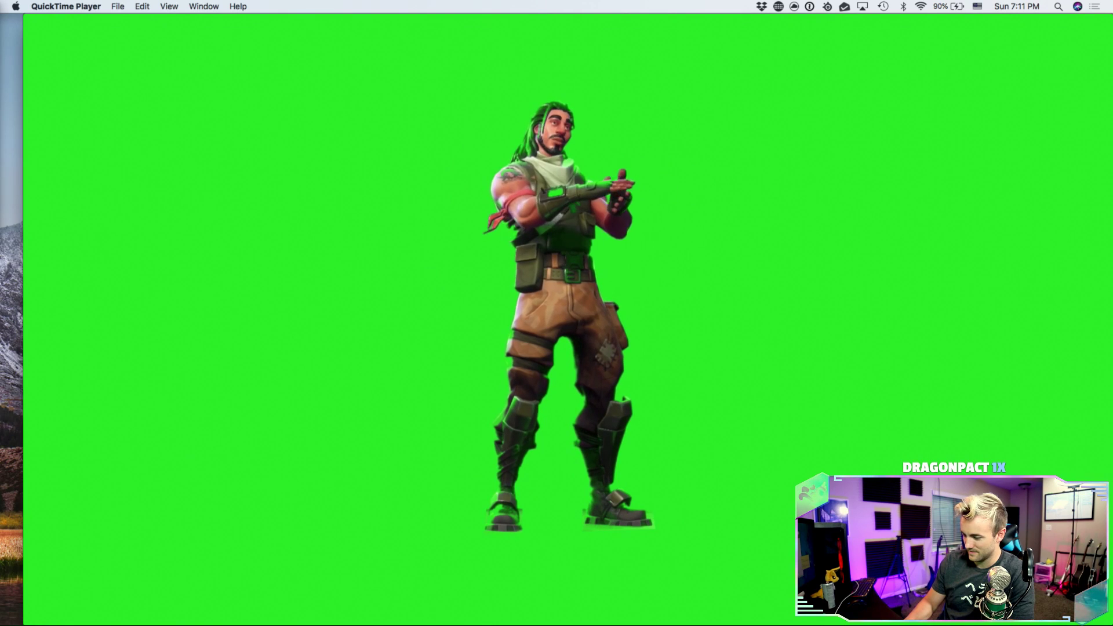
- Check the one-legged dance at about 00:44 in the source clip, then rewind and replay the dance around 00:28
{"action": "mouse_move", "coordinate": [876, 421]}
{"action": "left_click_drag", "start_coordinate": [626, 529], "coordinate": [573, 525]}
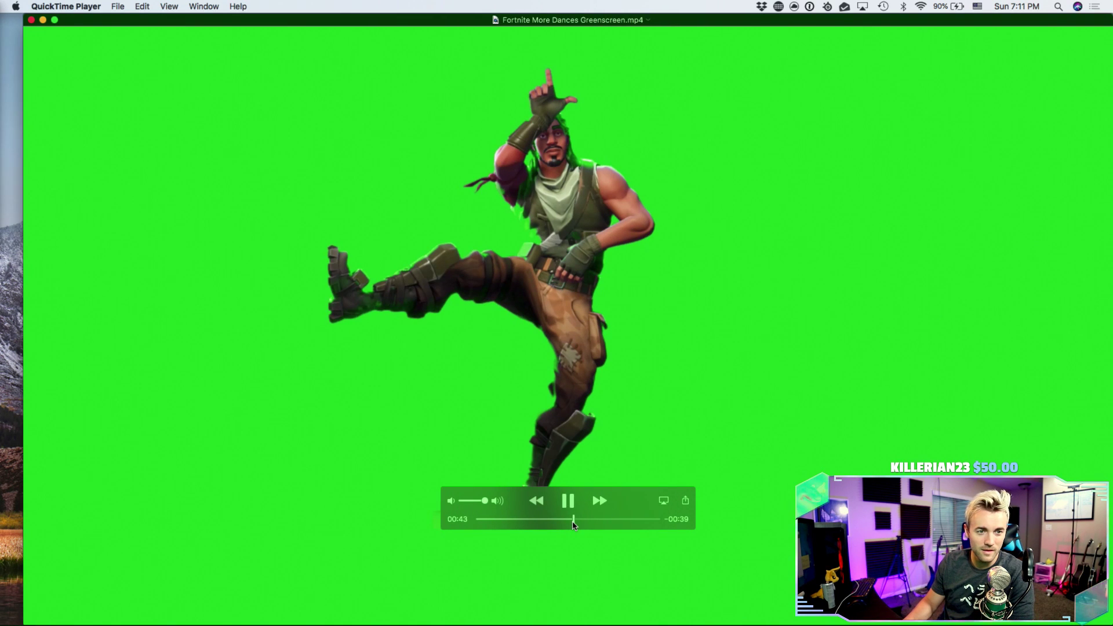
{"action": "key", "text": "space"}
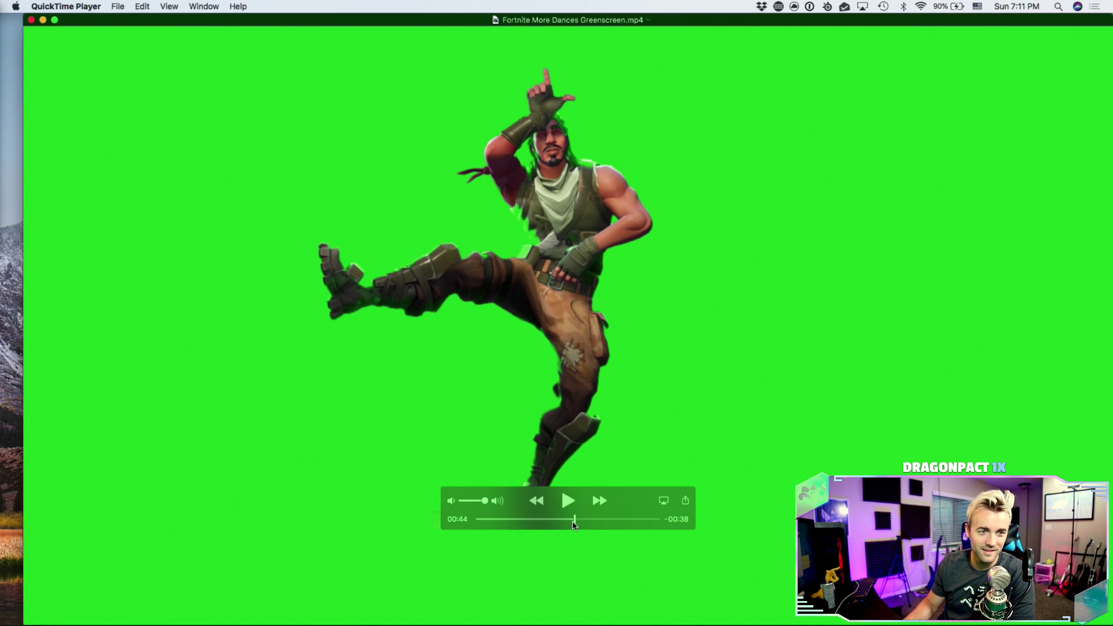
{"action": "left_click_drag", "start_coordinate": [574, 525], "coordinate": [525, 524]}
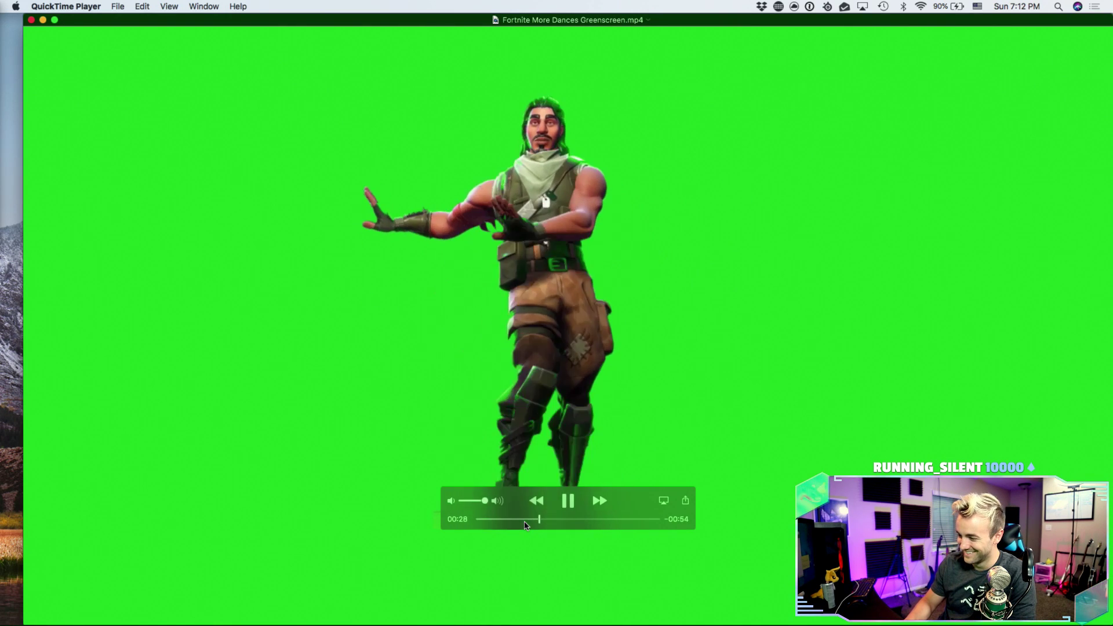
{"action": "key", "text": "space"}
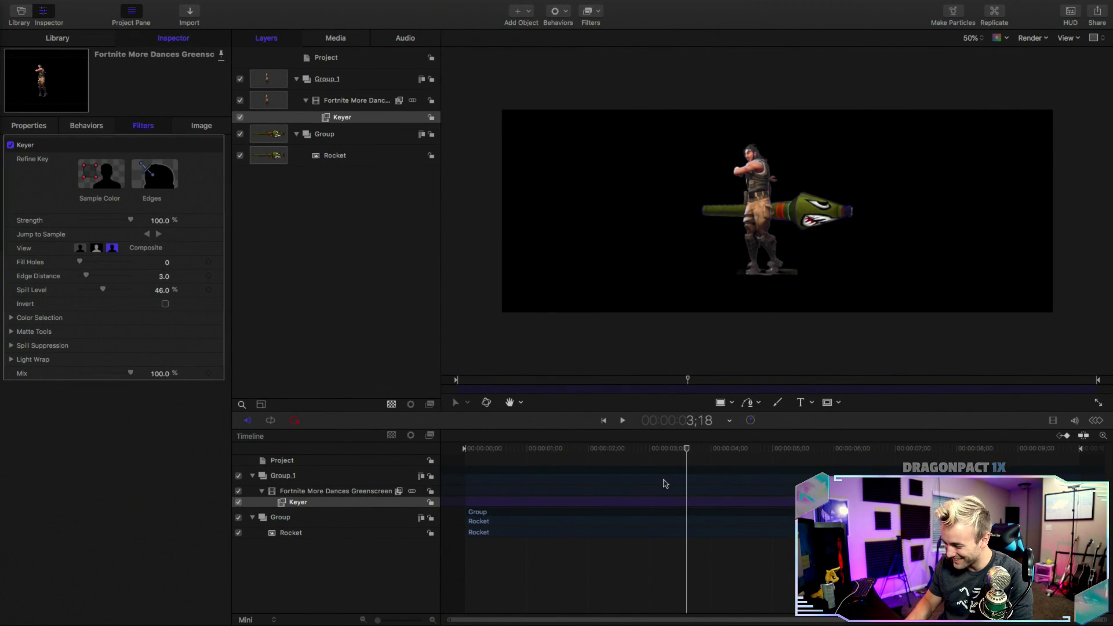
- Back in Motion, slide the green-screen dance clip earlier in the timeline and play the project to check which dance appears
{"action": "left_click_drag", "start_coordinate": [657, 476], "coordinate": [640, 476]}
{"action": "left_click", "coordinate": [613, 452]}
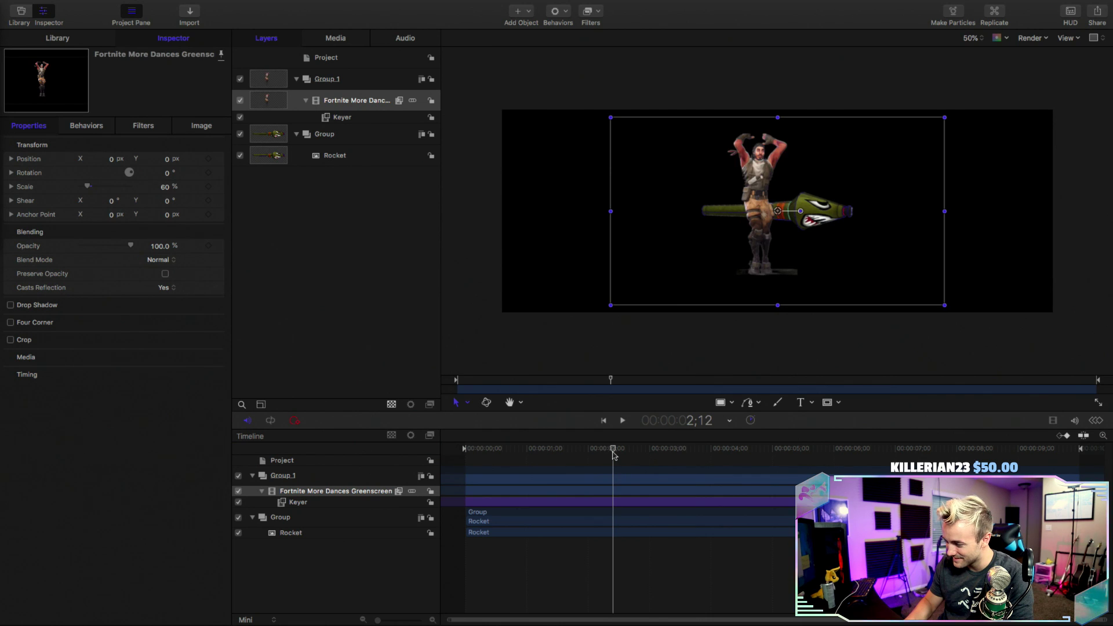
{"action": "left_click_drag", "start_coordinate": [746, 479], "coordinate": [599, 464]}
{"action": "key", "text": "space"}
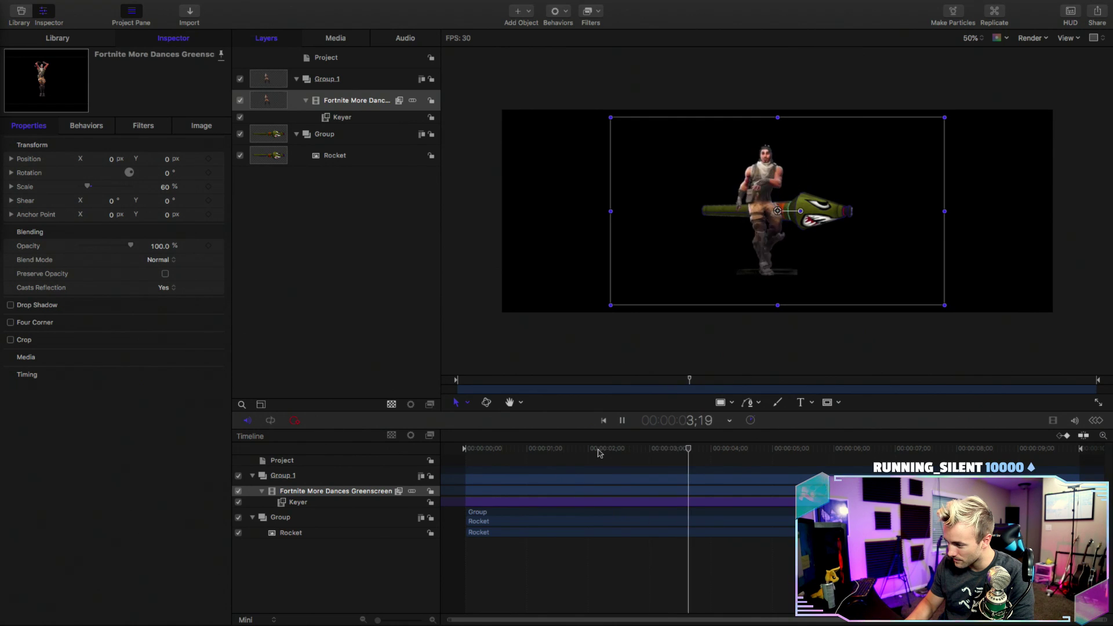
- Slide the dance clip further earlier and fine-adjust its timing so the arm-swinging dance begins at the project start
{"action": "left_click_drag", "start_coordinate": [737, 477], "coordinate": [516, 493]}
{"action": "left_click_drag", "start_coordinate": [686, 483], "coordinate": [560, 481]}
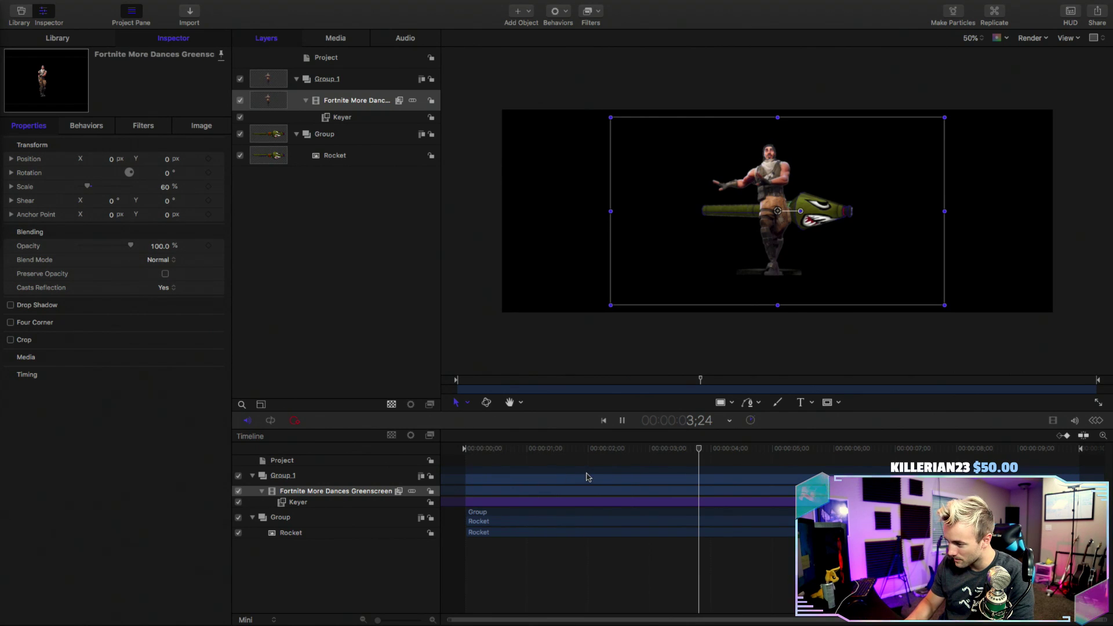
{"action": "left_click_drag", "start_coordinate": [539, 450], "coordinate": [462, 450]}
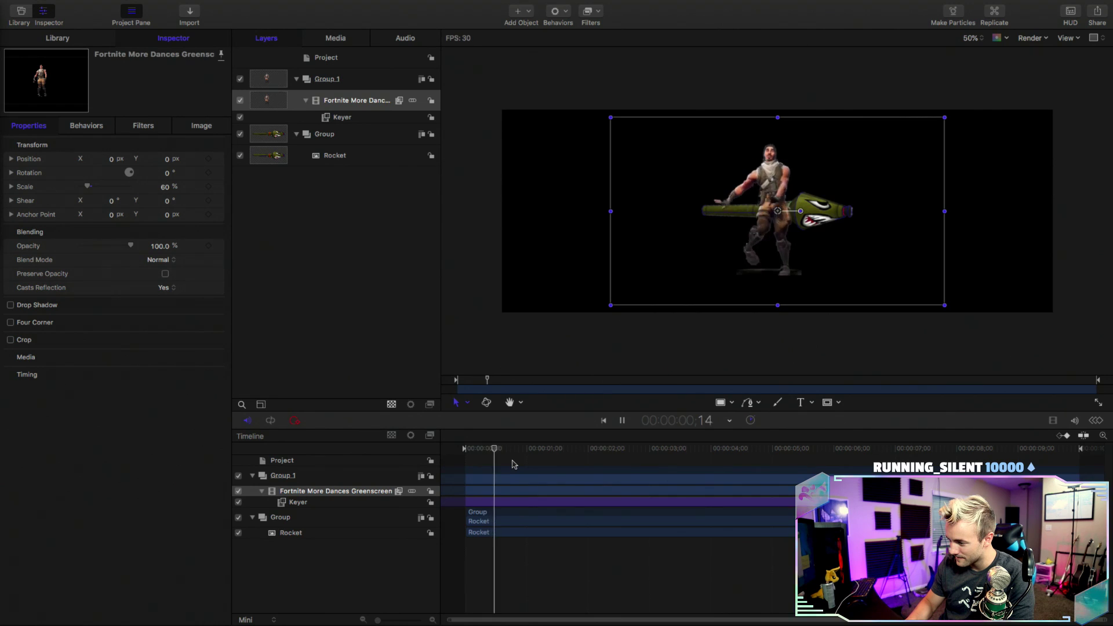
{"action": "key", "text": "space"}
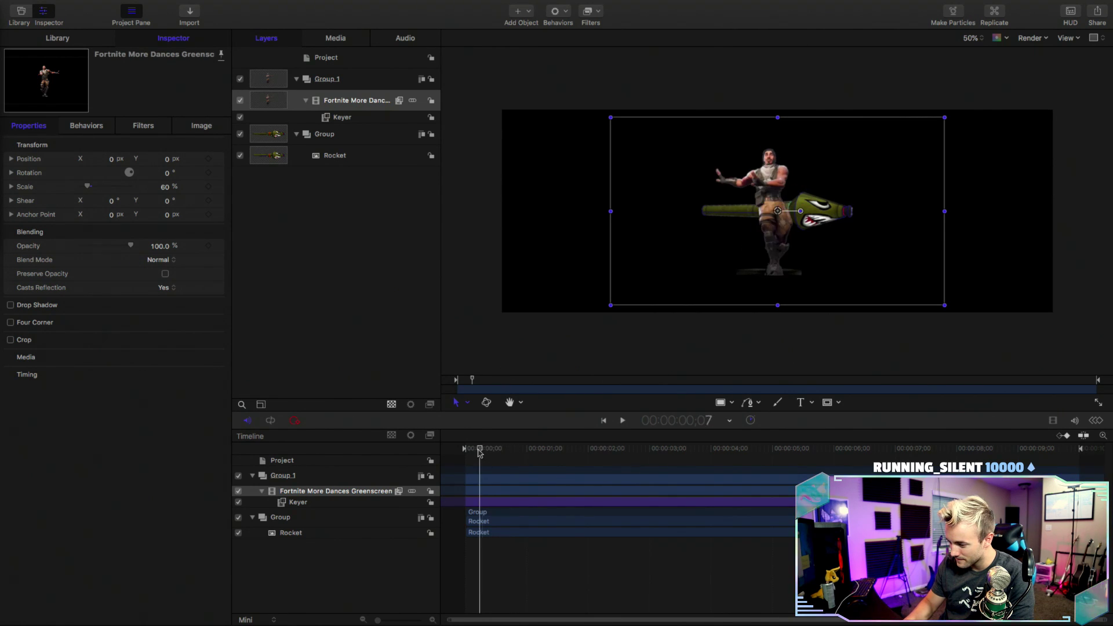
{"action": "left_click_drag", "start_coordinate": [496, 474], "coordinate": [485, 474]}
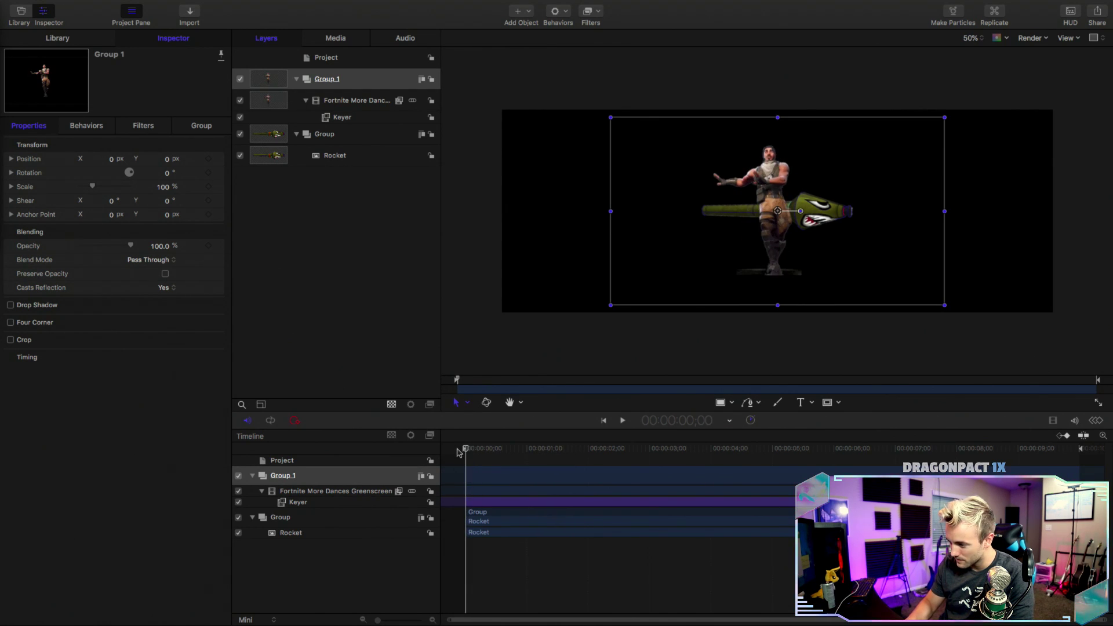
- Play the dance from the start and set the play range's out point at 00:00:08;06
{"action": "key", "text": "space"}
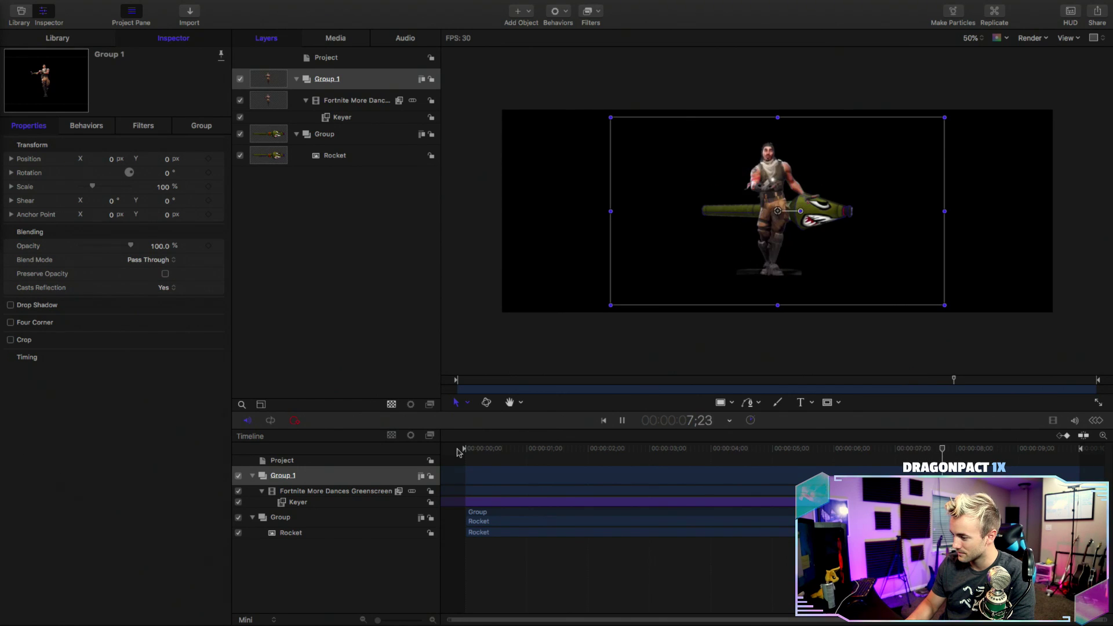
{"action": "left_click_drag", "start_coordinate": [1002, 450], "coordinate": [968, 450]}
{"action": "left_click_drag", "start_coordinate": [1082, 451], "coordinate": [972, 454]}
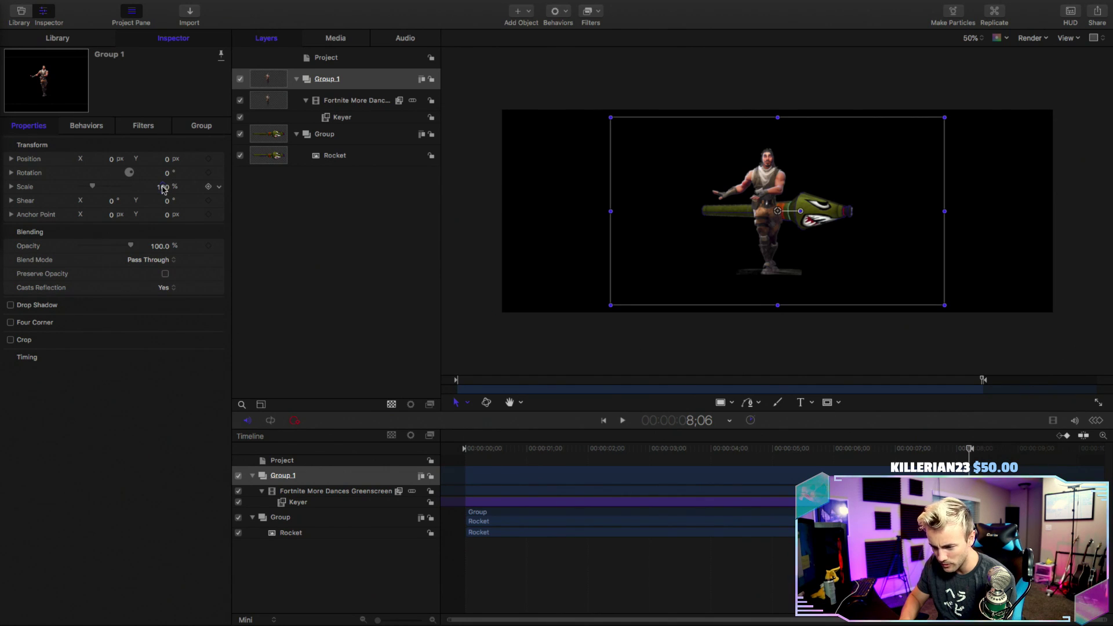
- Scale Group 1 with the dancer to 51 % and the Rocket layer to 28 %
{"action": "left_click_drag", "start_coordinate": [164, 189], "coordinate": [142, 190]}
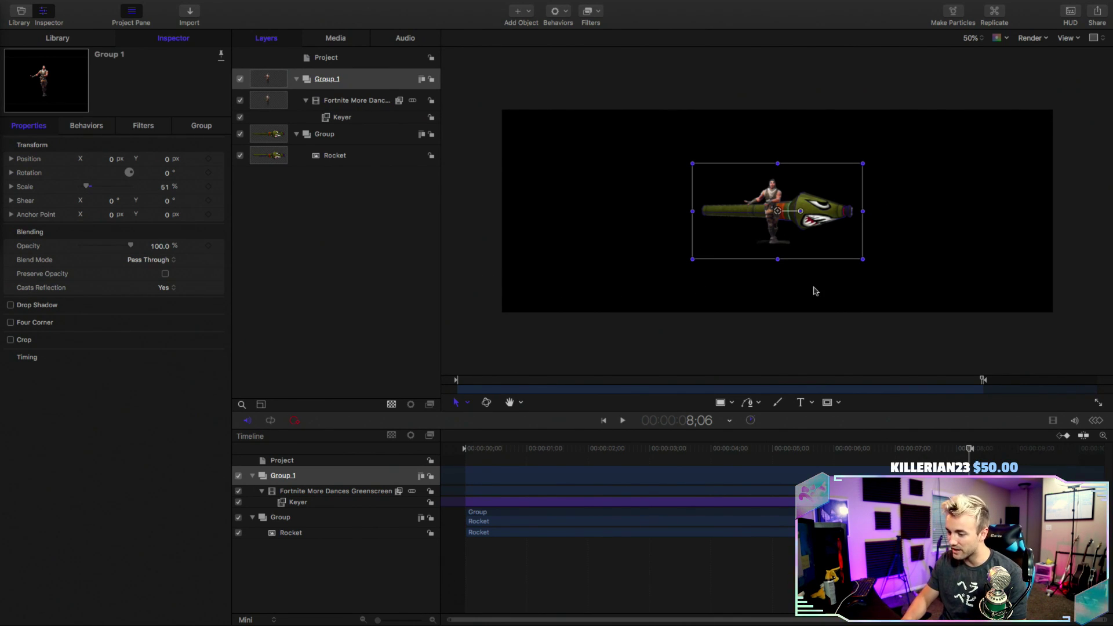
{"action": "left_click", "coordinate": [363, 155]}
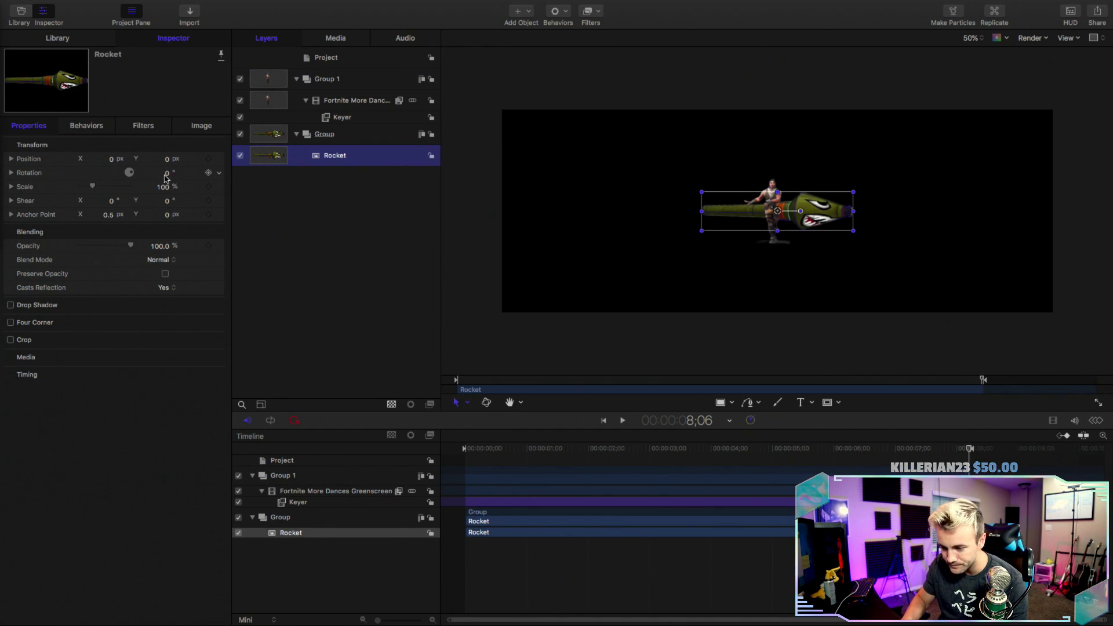
{"action": "left_click_drag", "start_coordinate": [162, 187], "coordinate": [163, 218]}
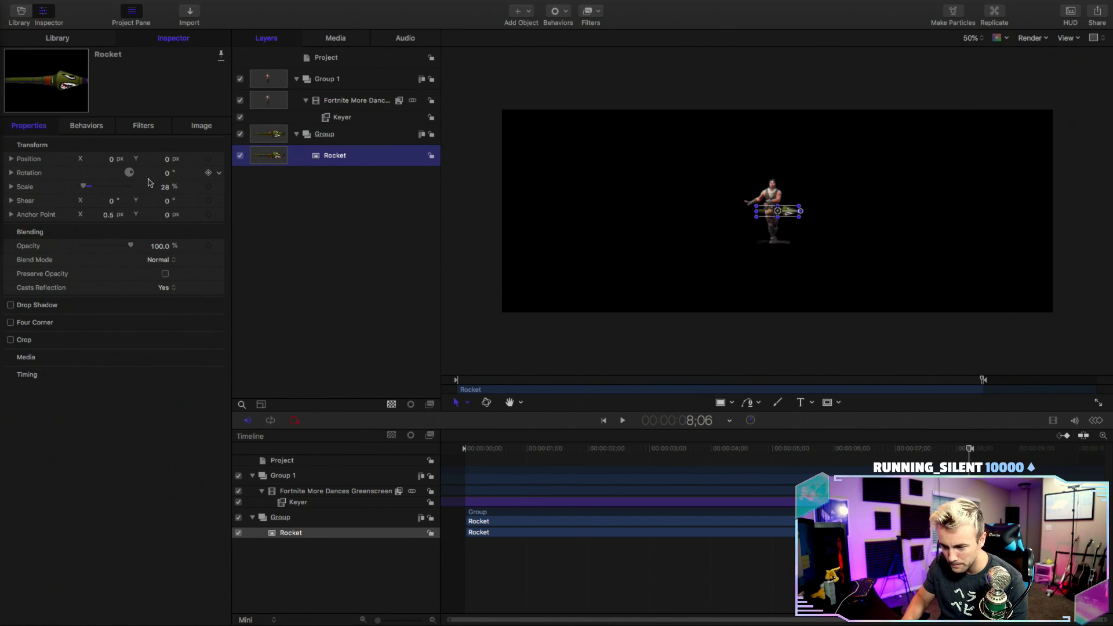
- Position the rocket under the dancer's feet at about X 8 px and Y -118.9 px, and play the animation to check it
{"action": "left_click_drag", "start_coordinate": [163, 159], "coordinate": [163, 174]}
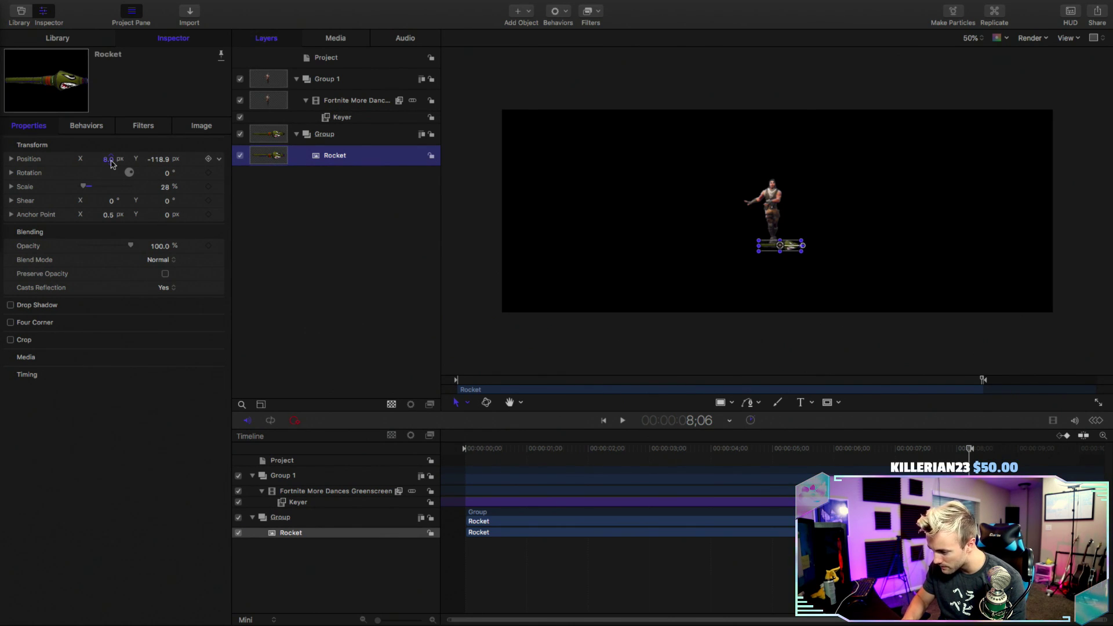
{"action": "left_click", "coordinate": [481, 450]}
{"action": "left_click", "coordinate": [467, 338]}
{"action": "key", "text": "space"}
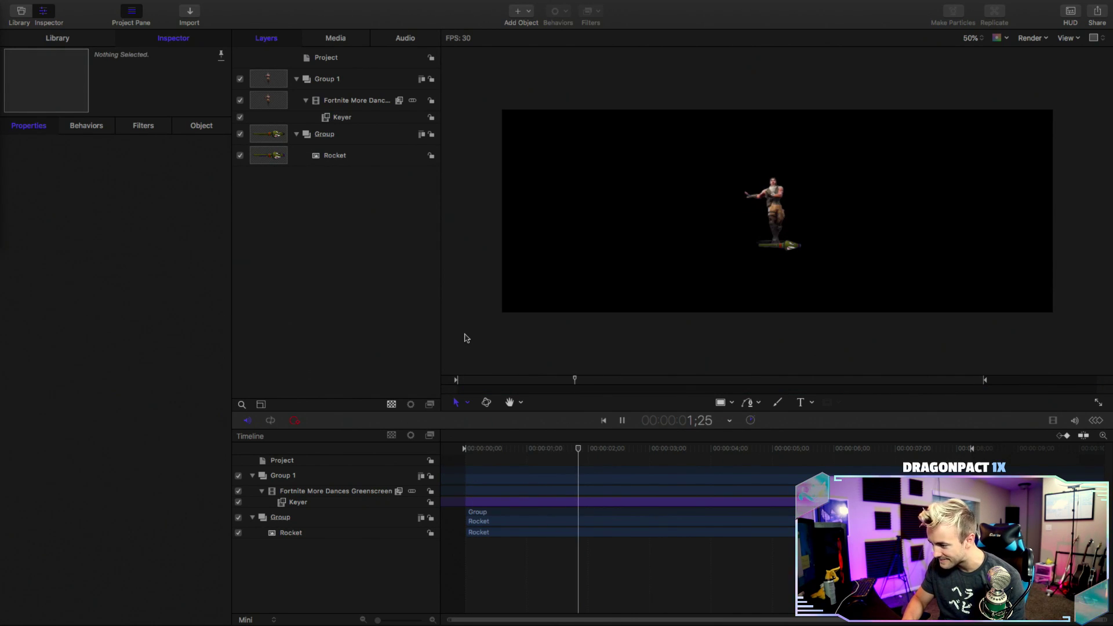
{"action": "key", "text": "space"}
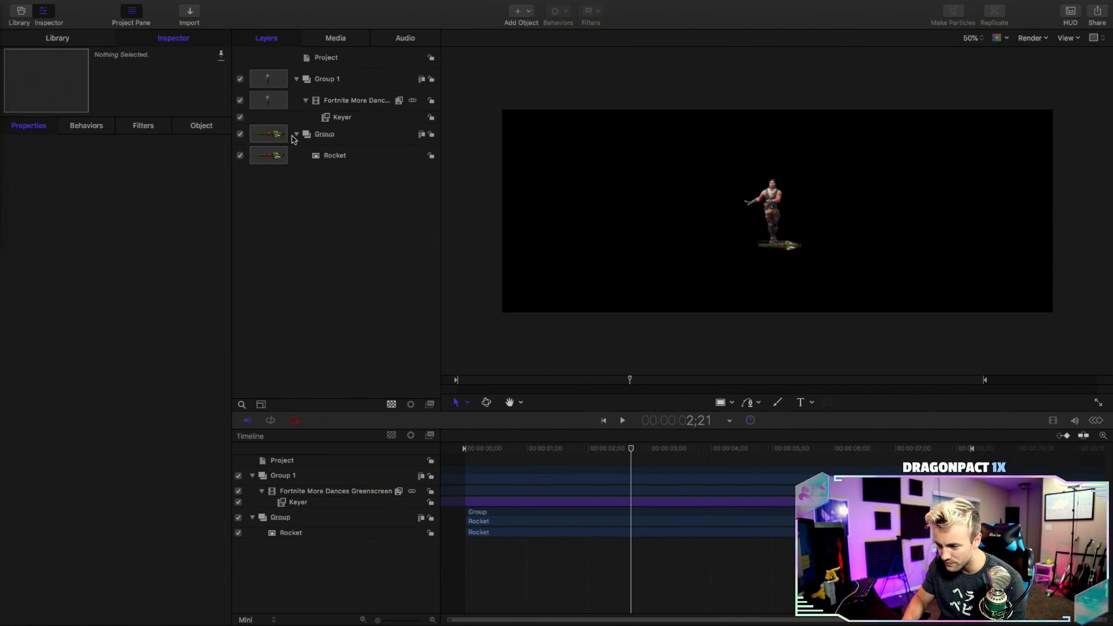
{"action": "key", "text": "space"}
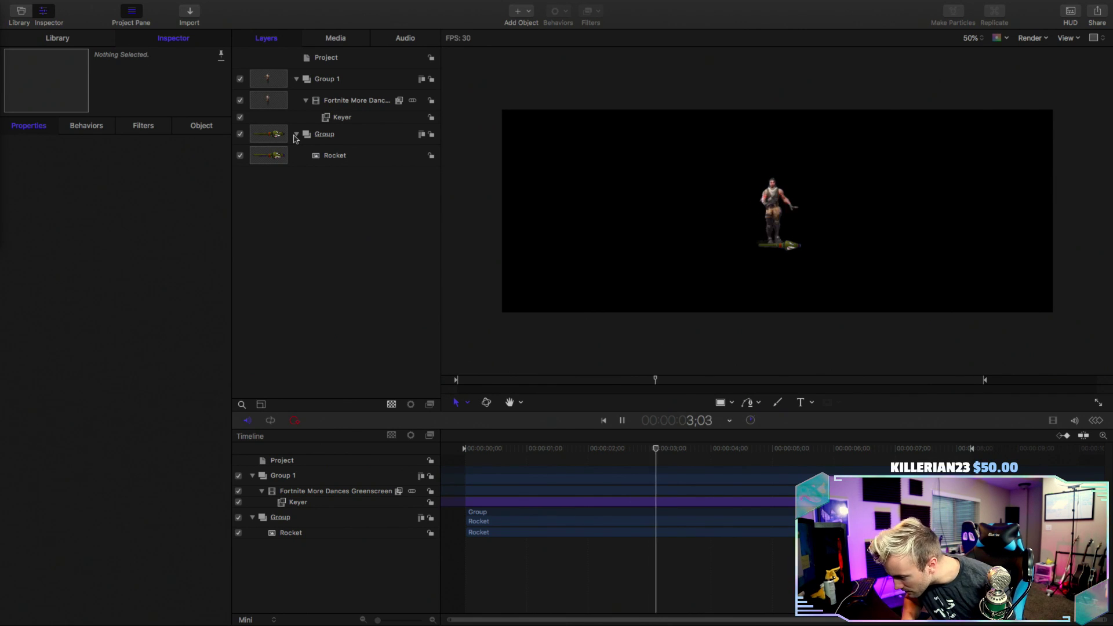
{"action": "key", "text": "space"}
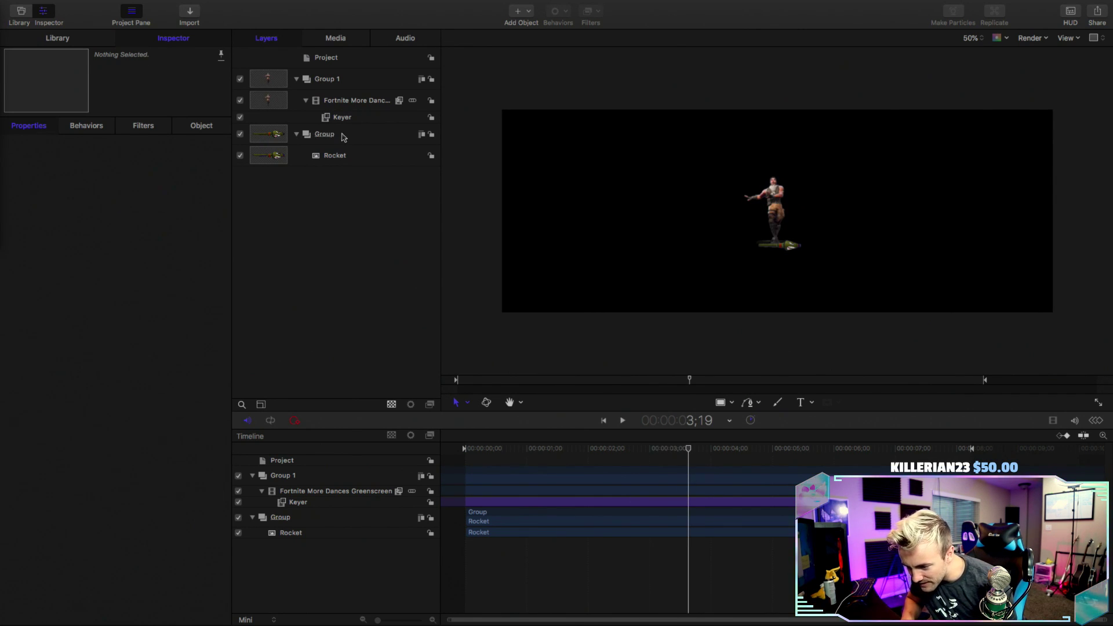
- Fine-tune the dance clip's Y position so the dancer's feet meet the rocket, playing the animation after each adjustment
{"action": "left_click", "coordinate": [359, 103]}
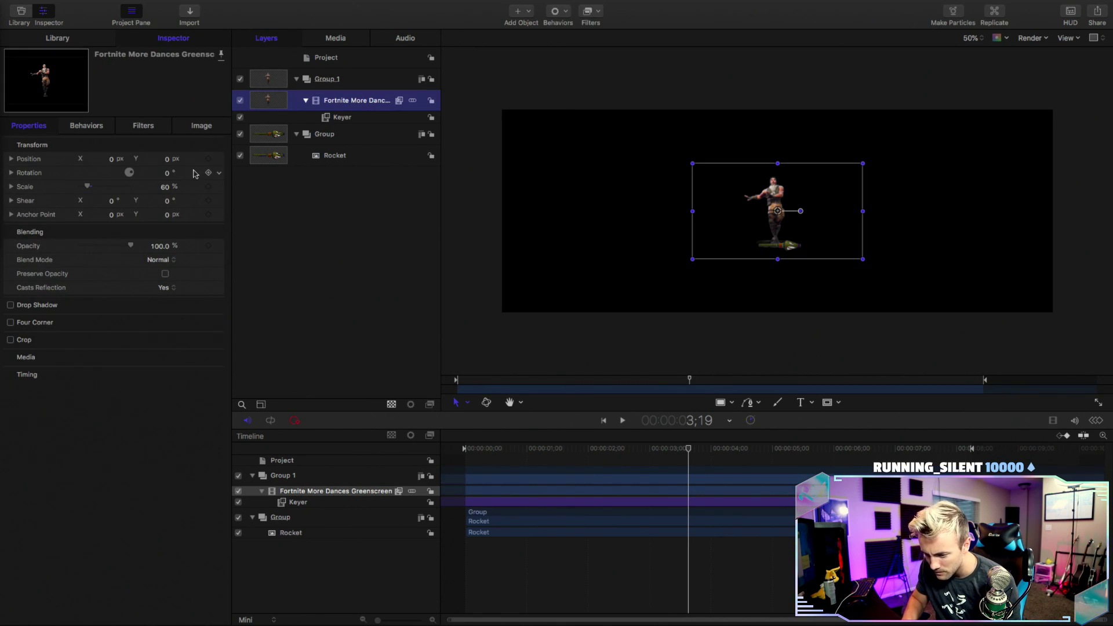
{"action": "left_click_drag", "start_coordinate": [168, 162], "coordinate": [168, 162]}
{"action": "key", "text": "space"}
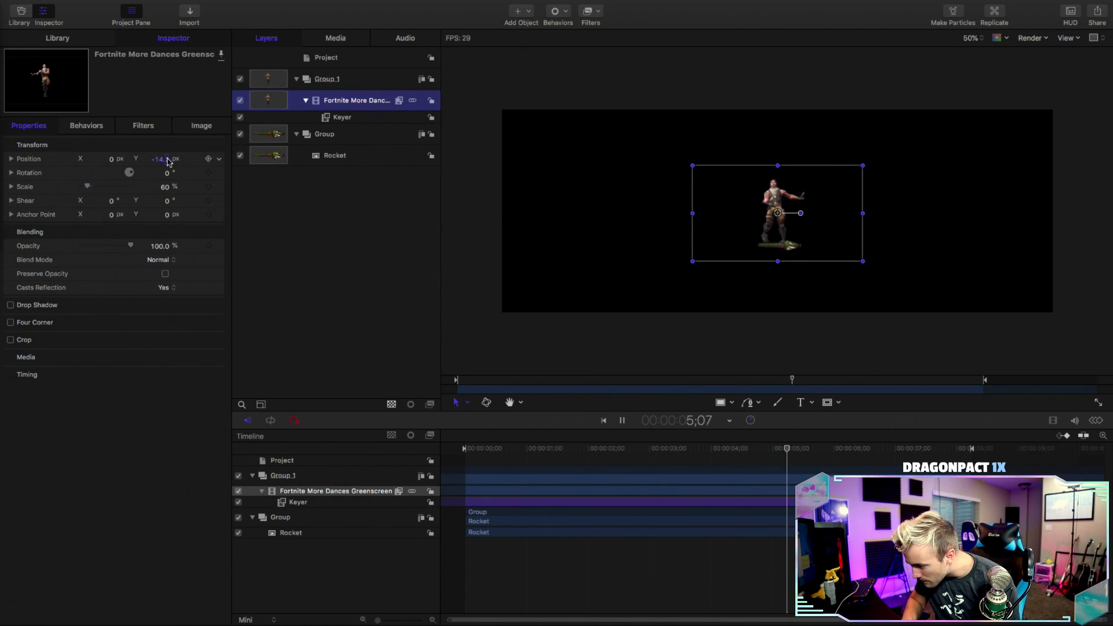
{"action": "key", "text": "space"}
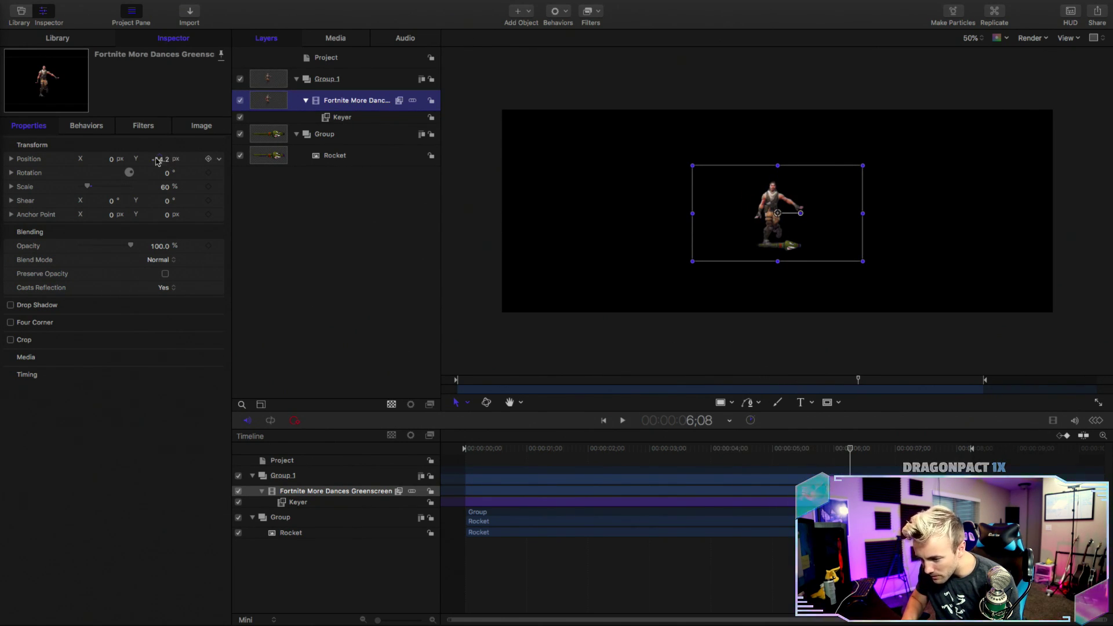
{"action": "left_click_drag", "start_coordinate": [159, 159], "coordinate": [166, 159]}
{"action": "key", "text": "space"}
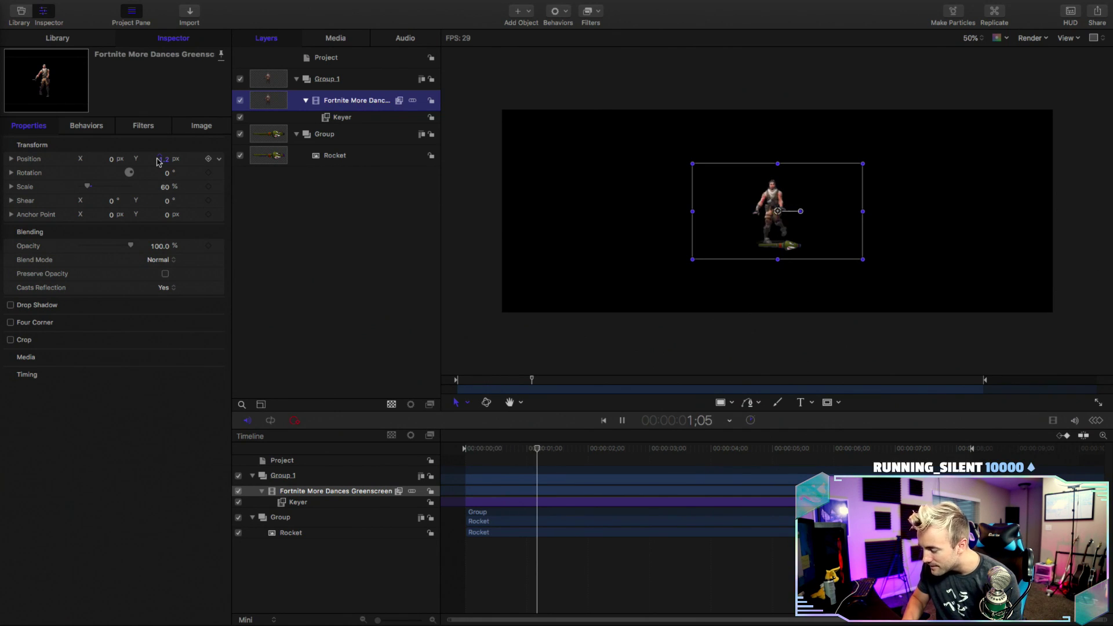
- Stop playback and combine the dancer's Group 1 and the rocket's Group into a single parent group
{"action": "key", "text": "space"}
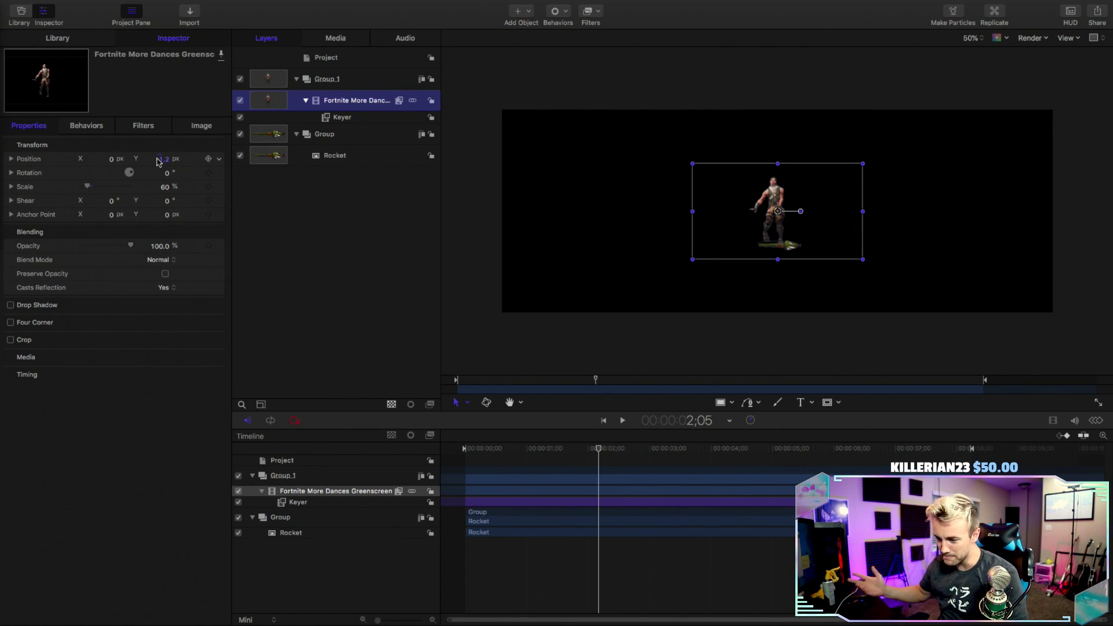
{"action": "left_click", "coordinate": [297, 79]}
{"action": "left_click", "coordinate": [296, 100]}
{"action": "left_click", "coordinate": [366, 81]}
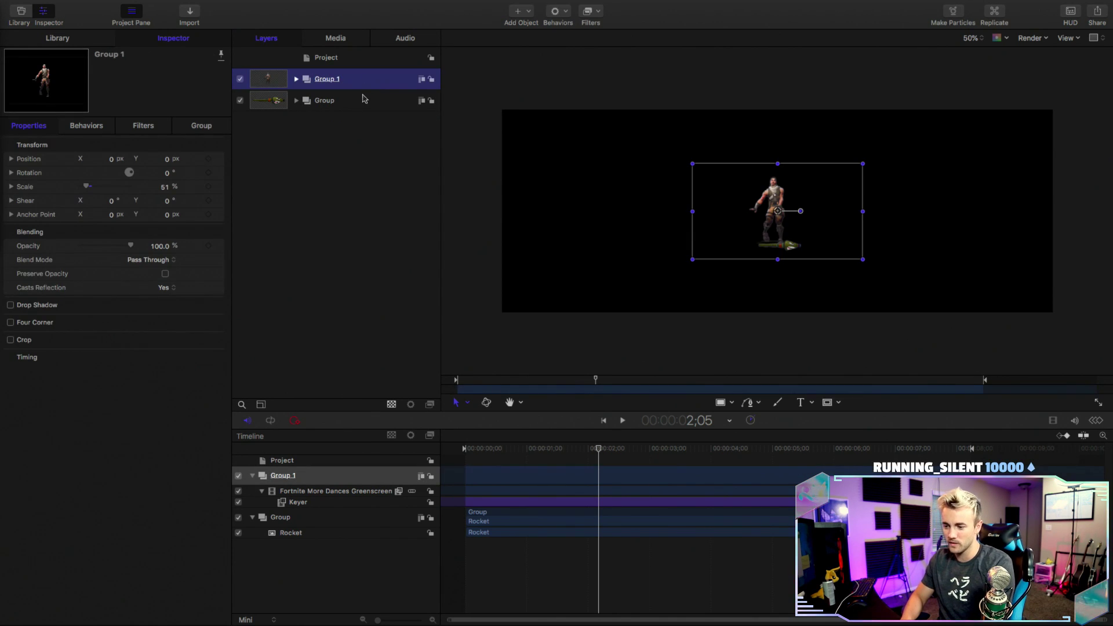
{"action": "left_click", "coordinate": [364, 100], "text": "shift"}
{"action": "right_click", "coordinate": [363, 100]}
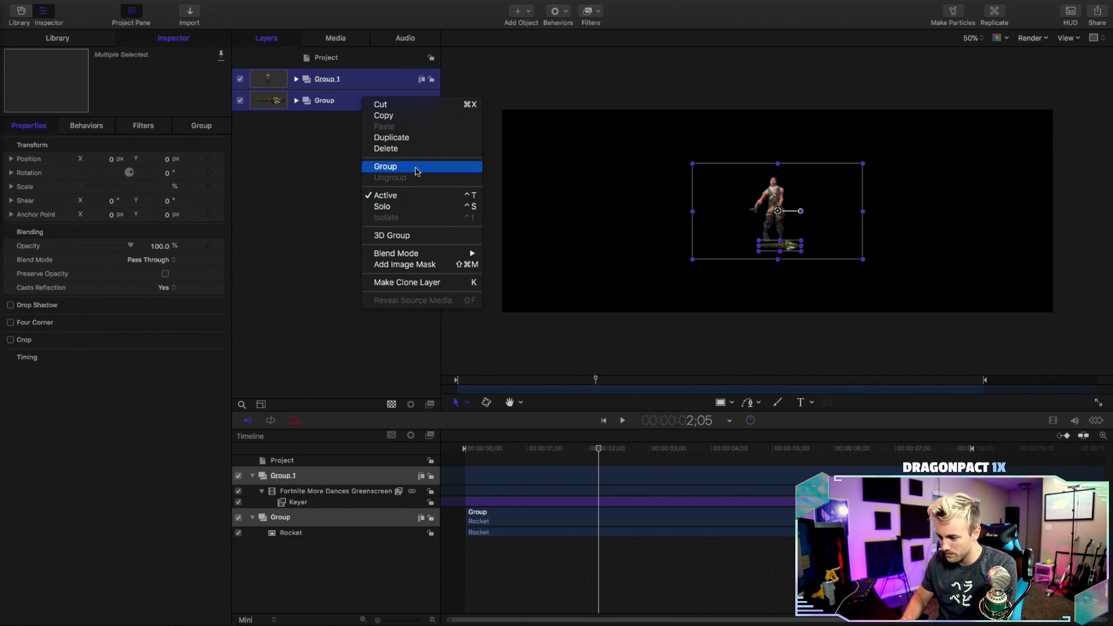
{"action": "left_click", "coordinate": [416, 171]}
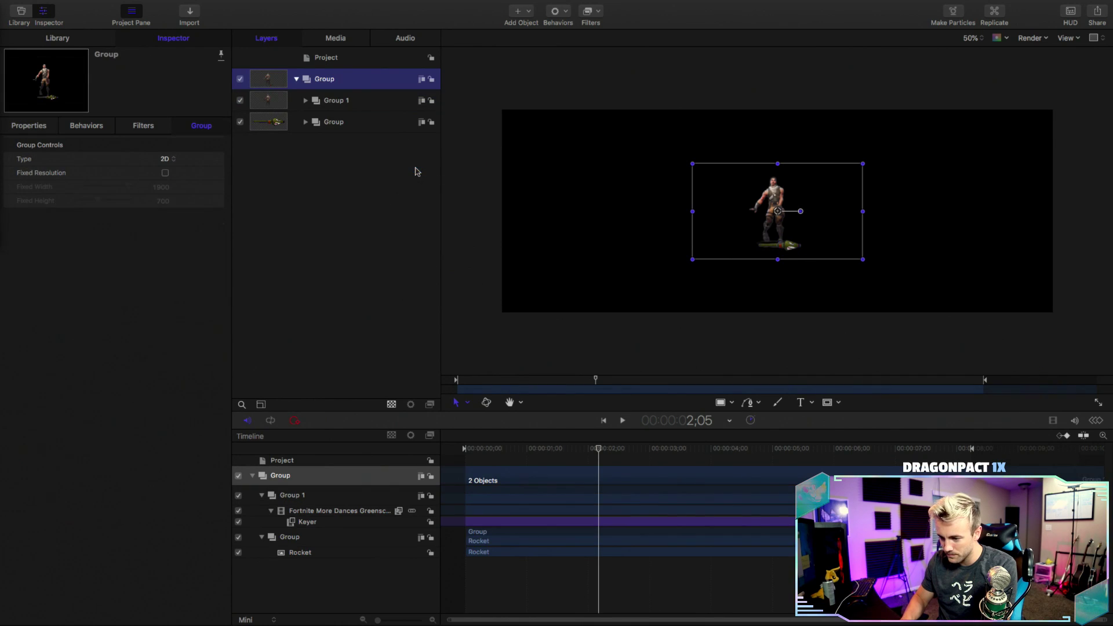
- Rename the new parent group as Rocket Dance and collapse its contents
{"action": "double_click", "coordinate": [324, 79]}
{"action": "type", "text": "Rocket Dance"}
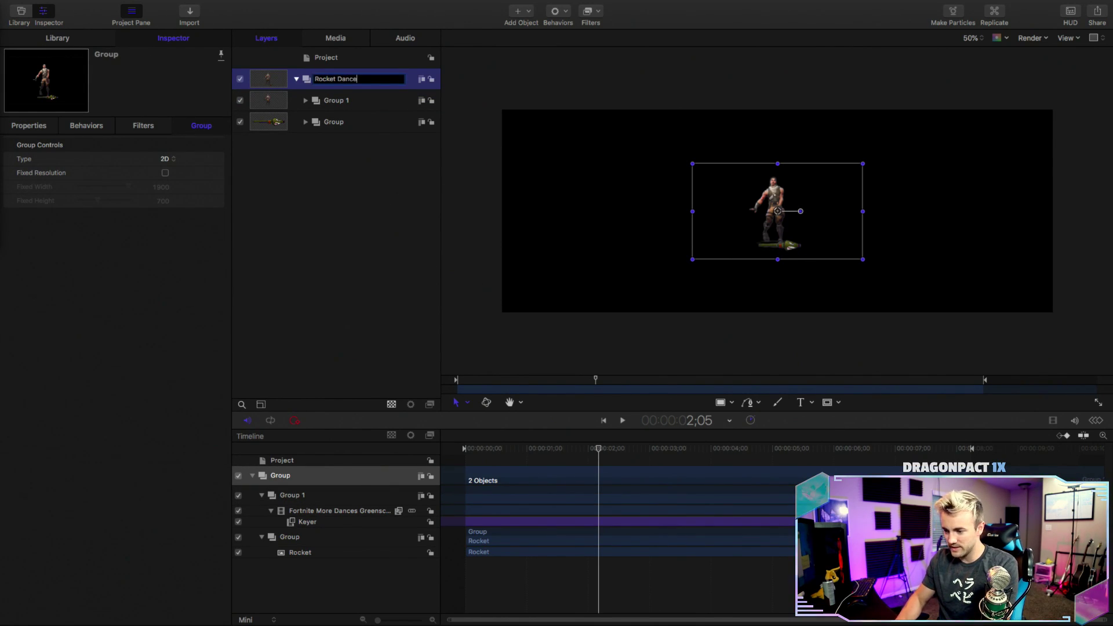
{"action": "key", "text": "Return"}
{"action": "left_click", "coordinate": [297, 80]}
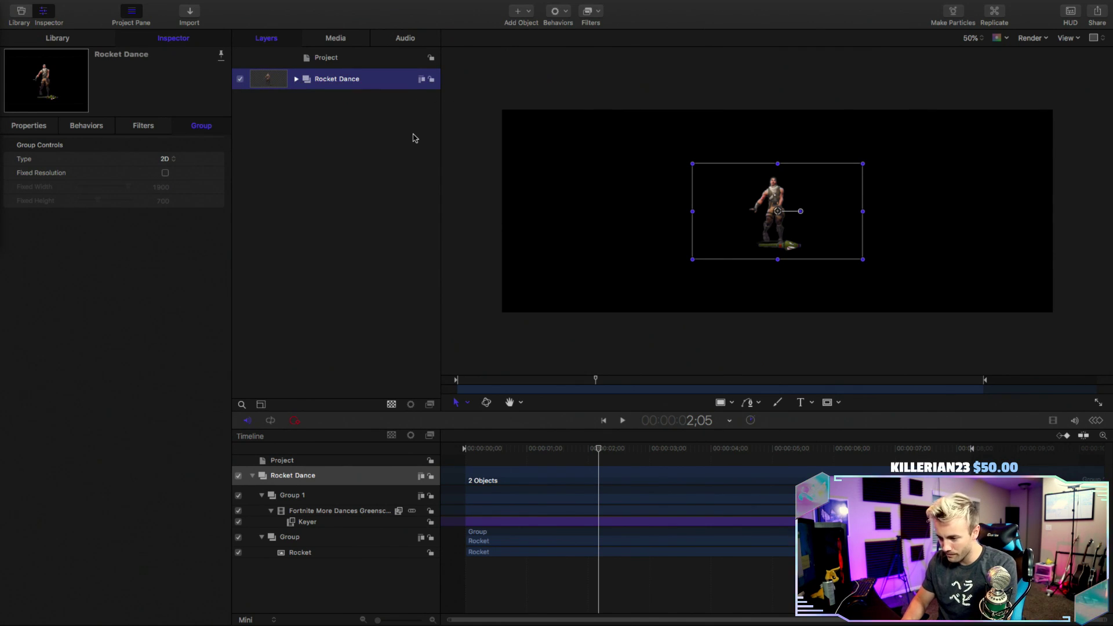
- Browse the library's Pyro particle emitters, previewing Burning Match, Flame Thrower, Flame Line and Gas Torch
{"action": "left_click", "coordinate": [33, 127]}
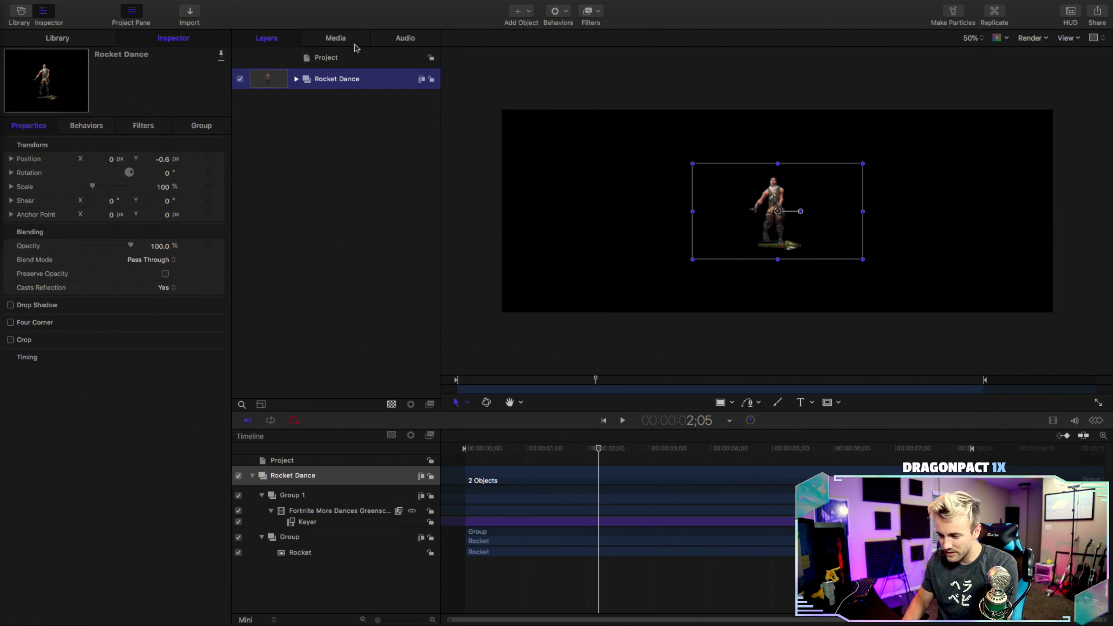
{"action": "left_click", "coordinate": [297, 79]}
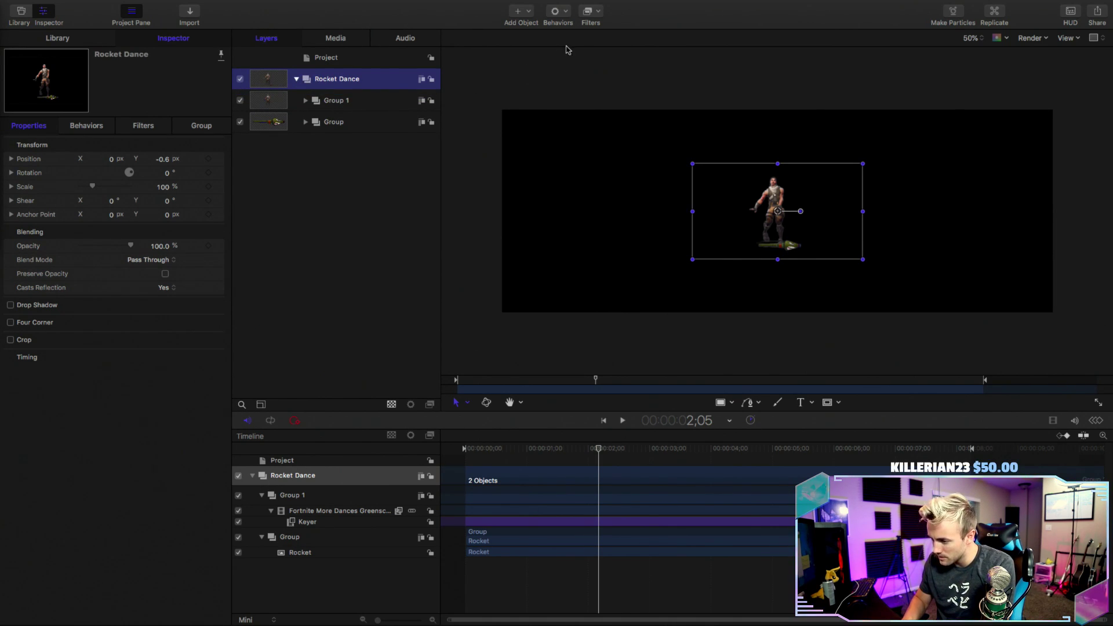
{"action": "left_click", "coordinate": [57, 38]}
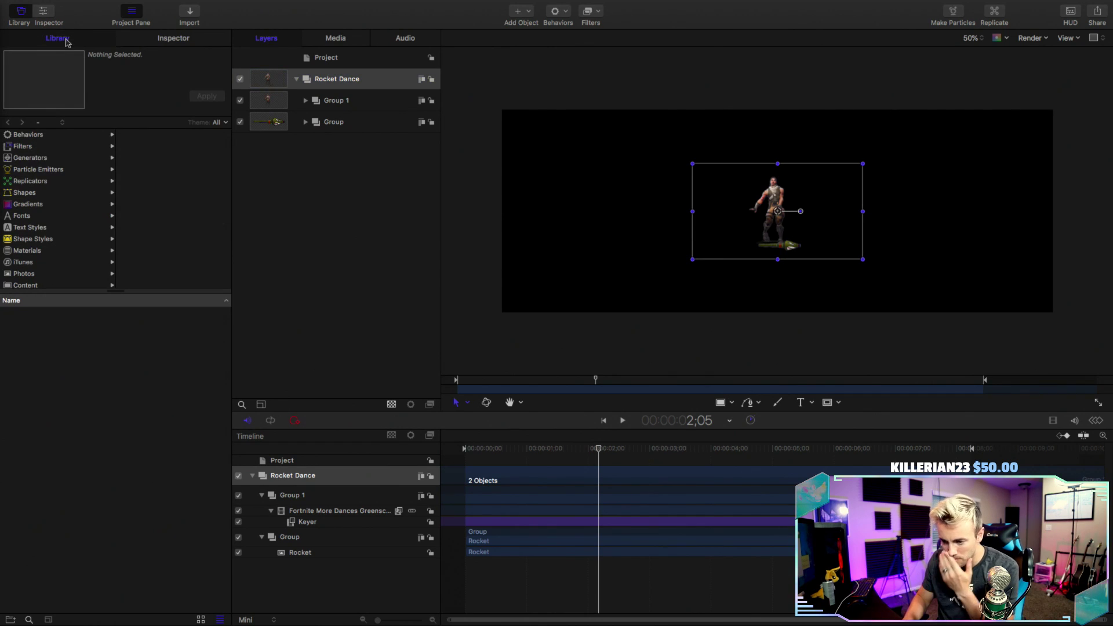
{"action": "left_click", "coordinate": [56, 171]}
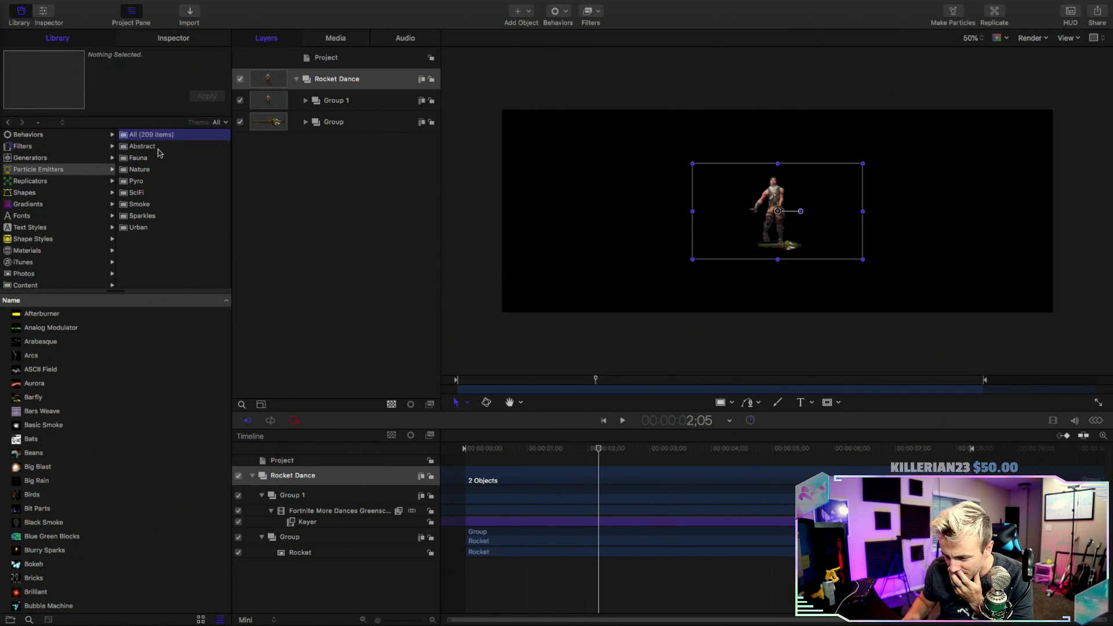
{"action": "left_click", "coordinate": [142, 182]}
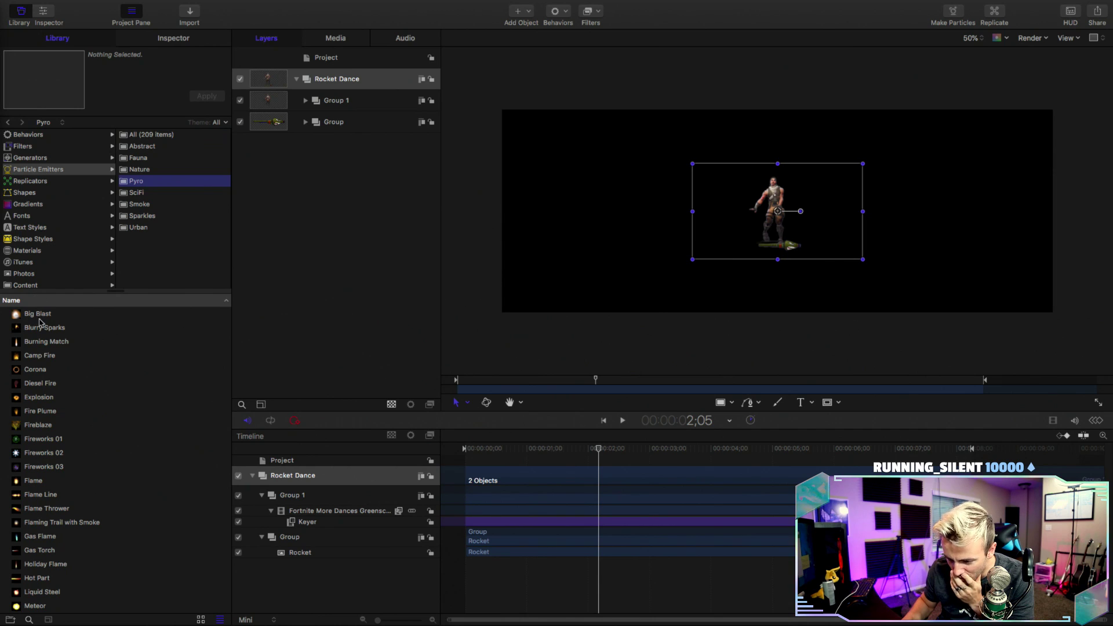
{"action": "left_click", "coordinate": [47, 343]}
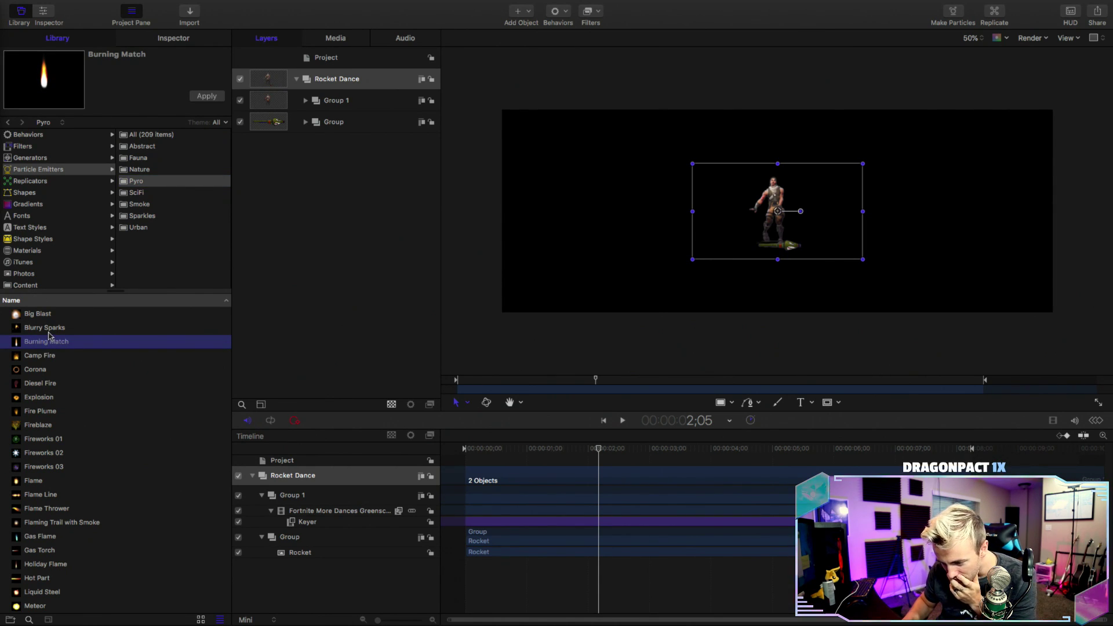
{"action": "left_click", "coordinate": [47, 510]}
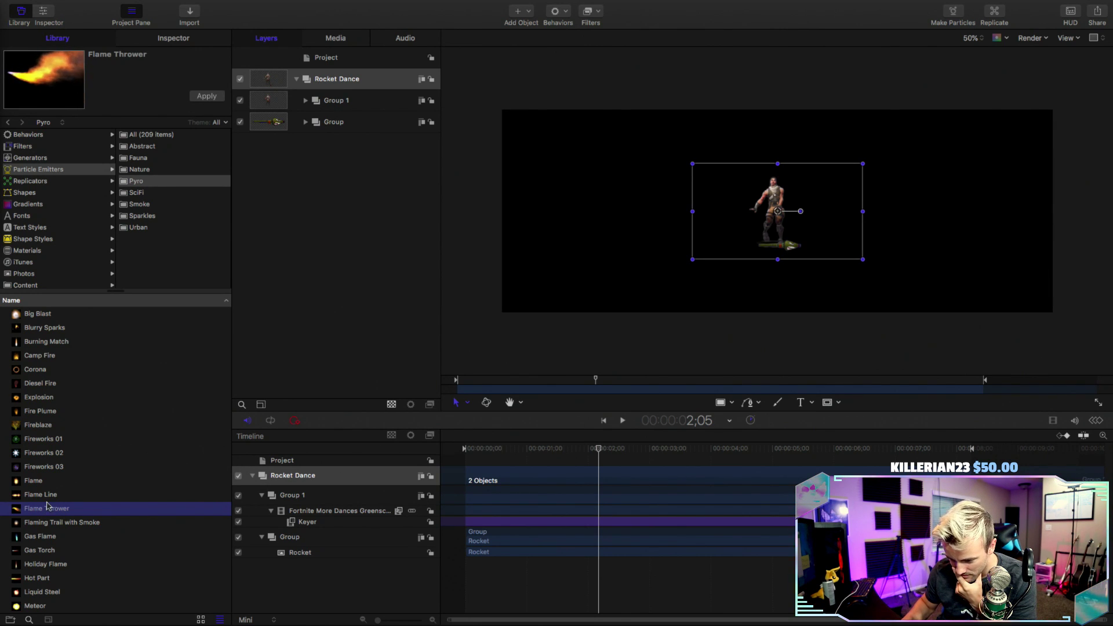
{"action": "left_click", "coordinate": [49, 496]}
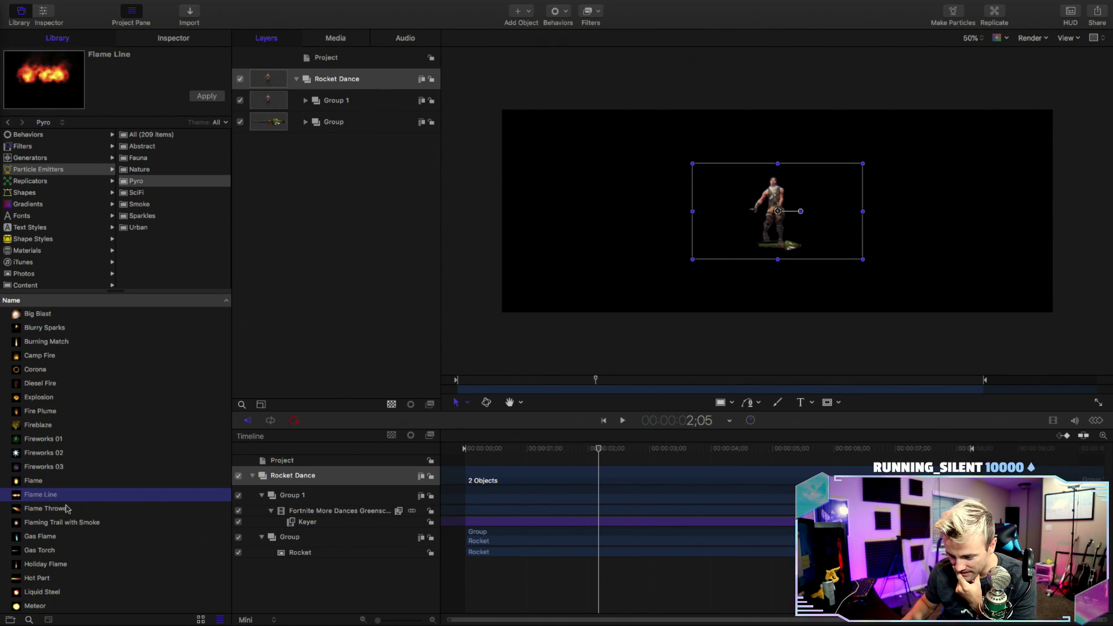
{"action": "left_click", "coordinate": [50, 552]}
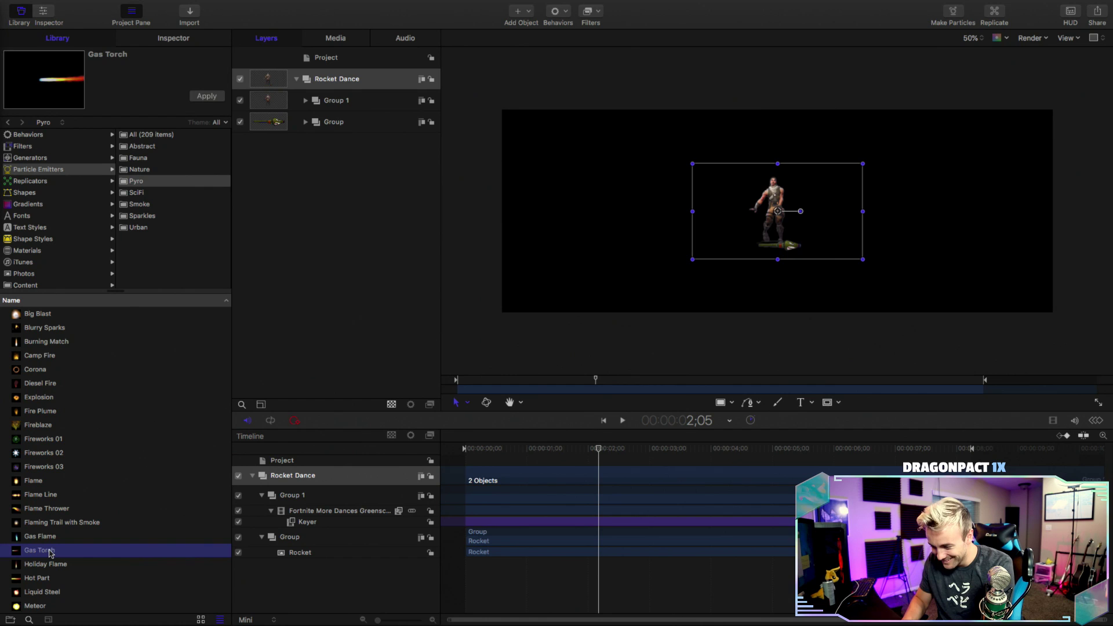
- Return the playhead to the first frame and add the Gas Torch particle emitter to the Rocket Dance group
{"action": "key", "text": "Home"}
{"action": "left_click", "coordinate": [477, 449]}
{"action": "key", "text": "Home"}
{"action": "left_click", "coordinate": [37, 537]}
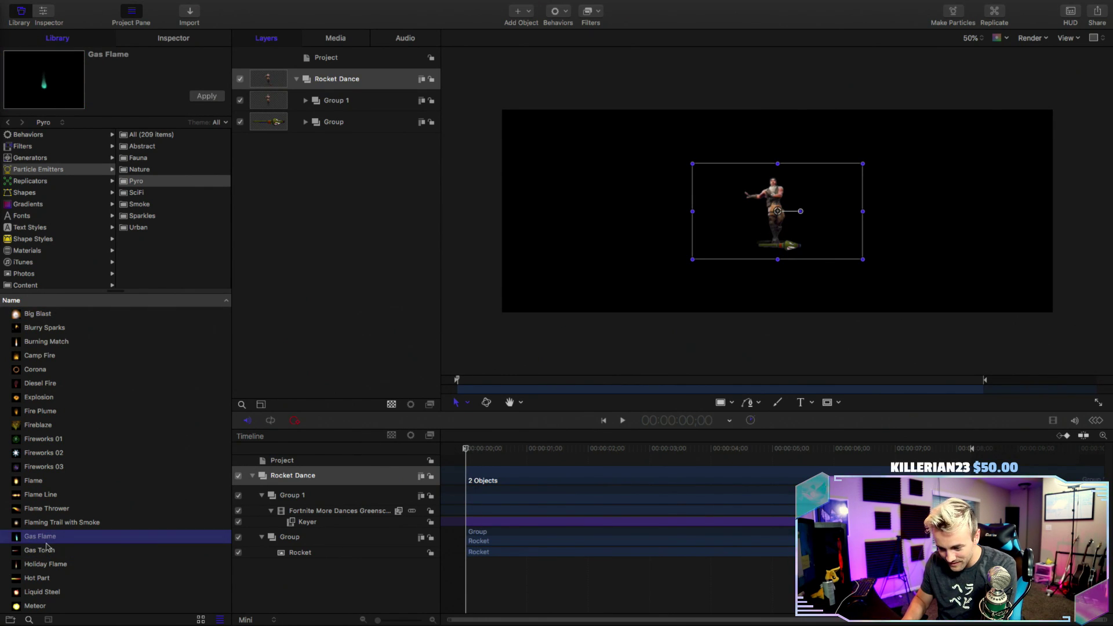
{"action": "left_click", "coordinate": [36, 550]}
{"action": "left_click_drag", "start_coordinate": [62, 544], "coordinate": [359, 79]}
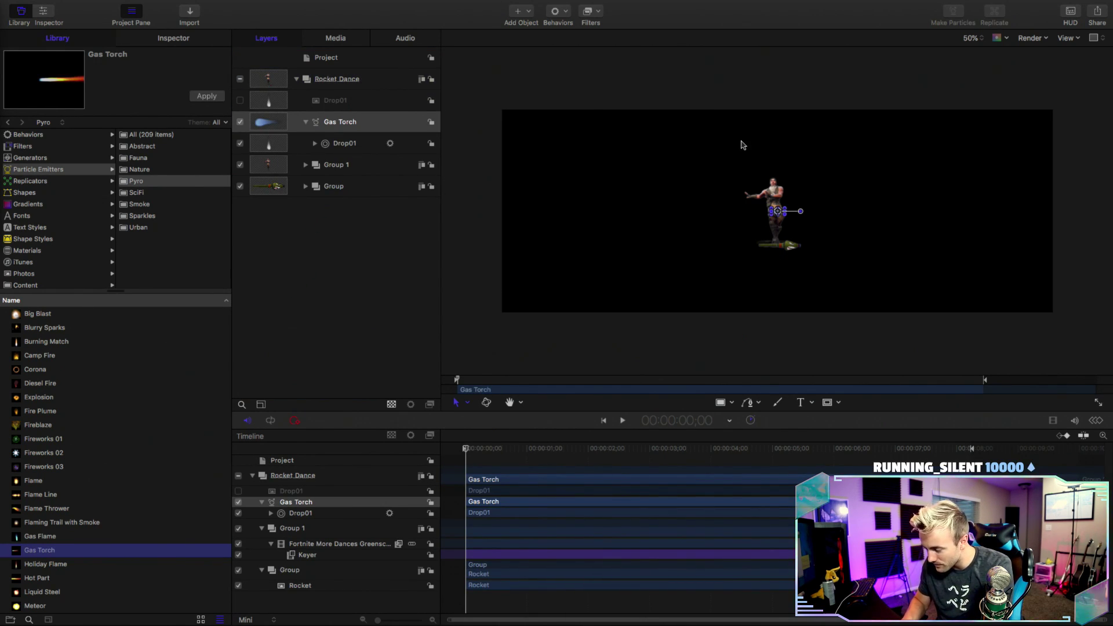
- Play the first seconds of the animation at close view to check the Gas Torch flame
{"action": "key", "text": "super+equal"}
{"action": "key", "text": "super+equal"}
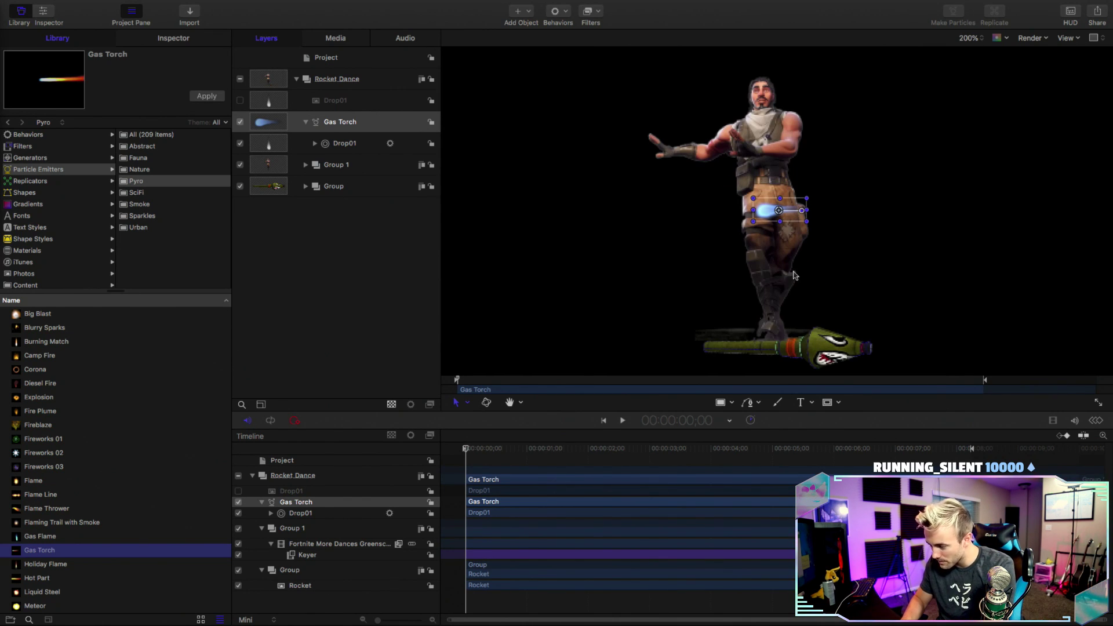
{"action": "key", "text": "space"}
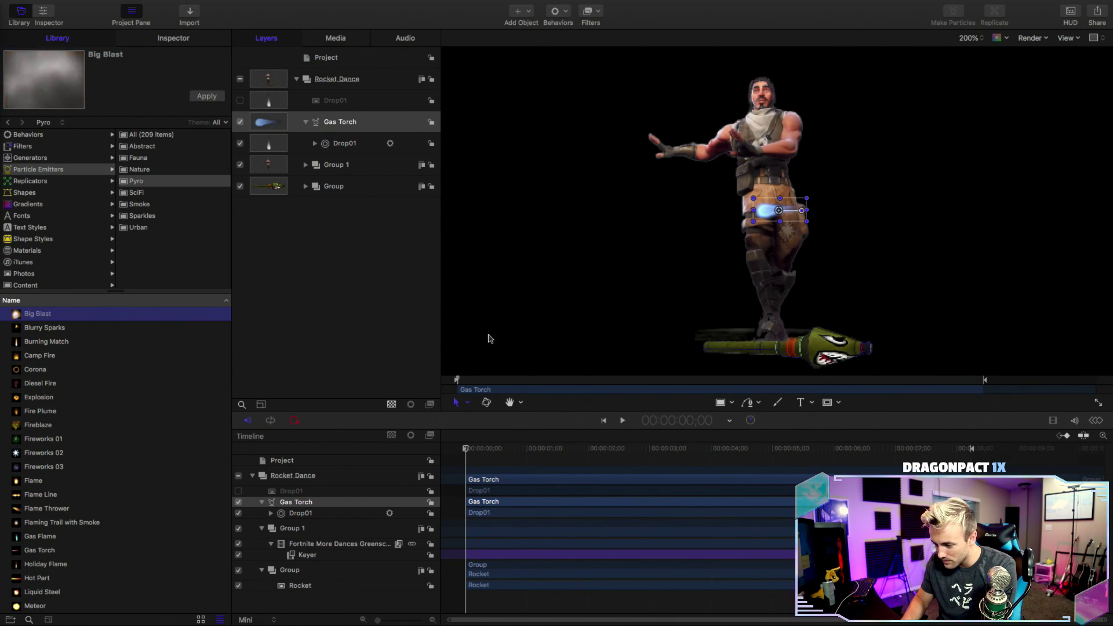
{"action": "key", "text": "space"}
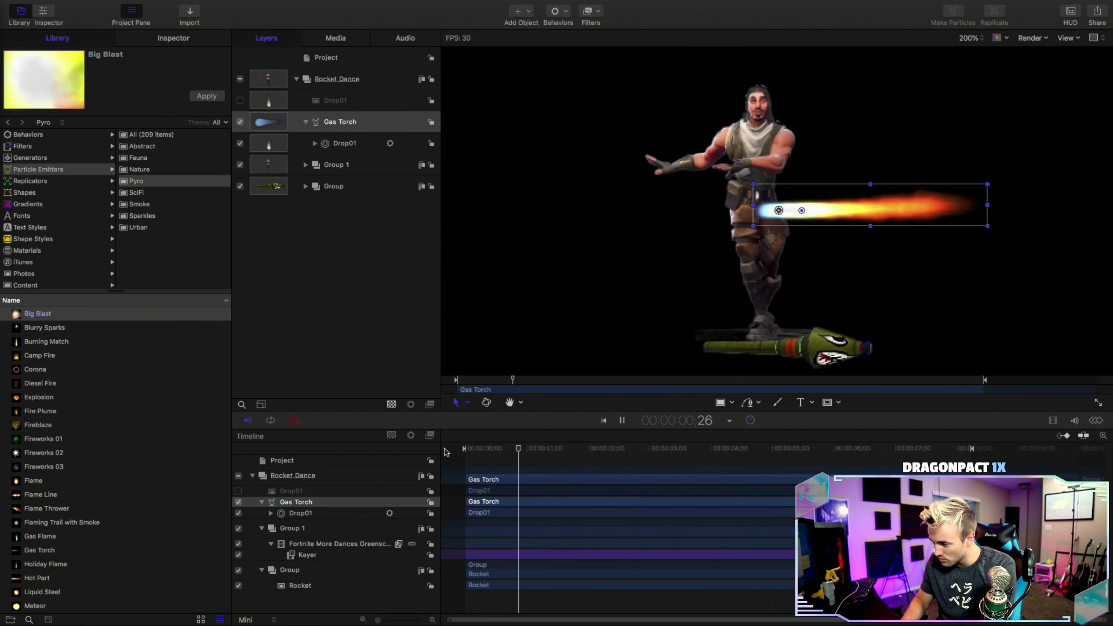
{"action": "key", "text": "space"}
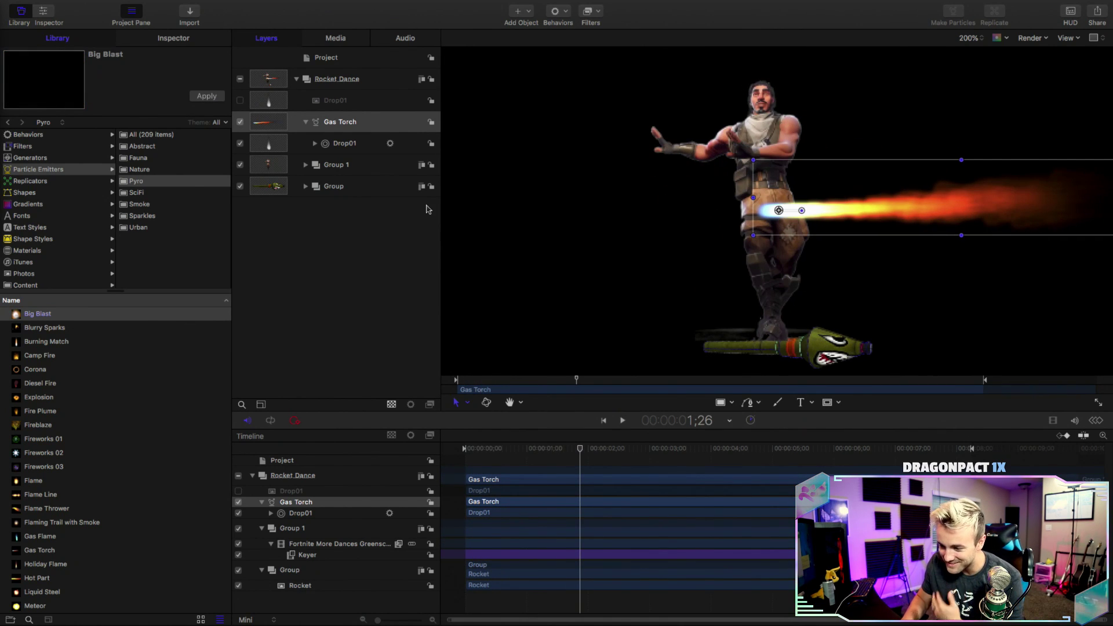
- Set the Gas Torch's emission angle to 180° and place the emitter at the rocket's tail end
{"action": "left_click", "coordinate": [185, 41]}
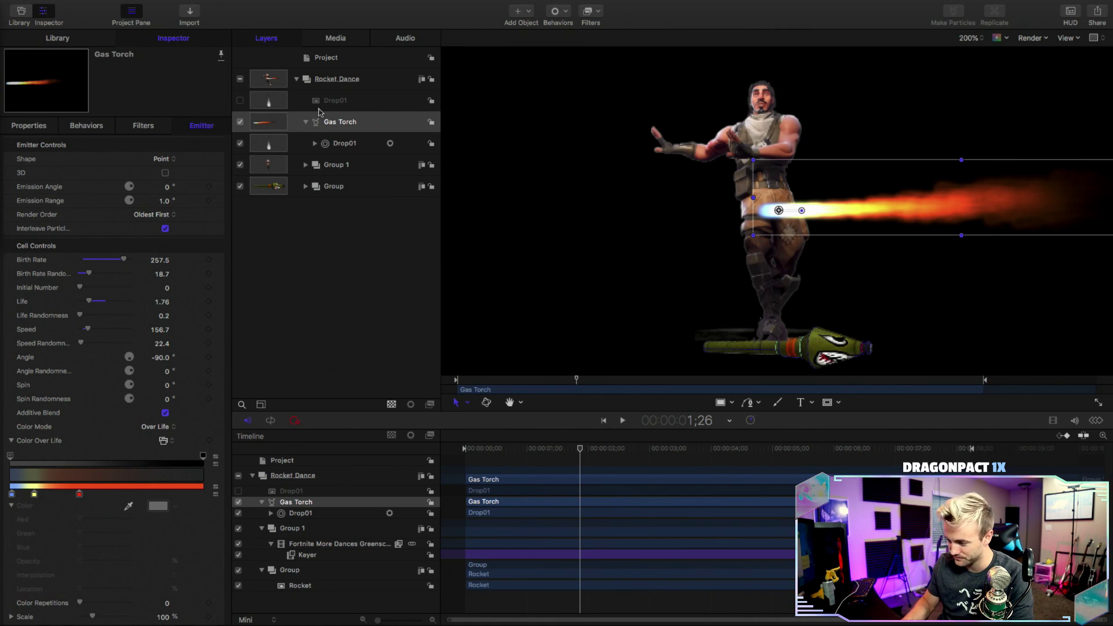
{"action": "left_click", "coordinate": [43, 133]}
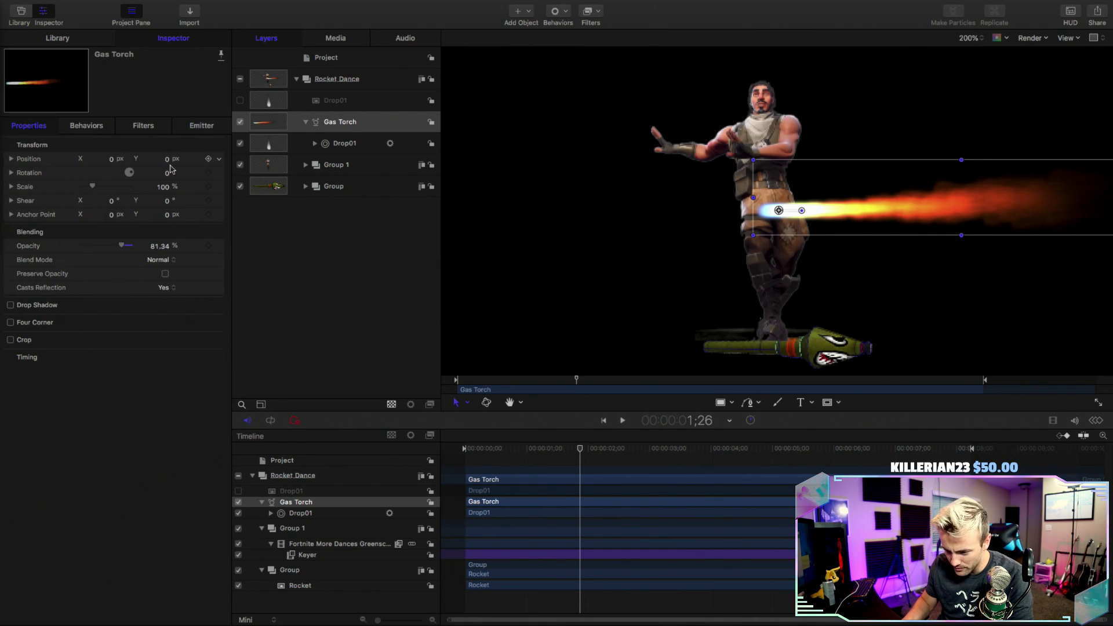
{"action": "left_click", "coordinate": [207, 130]}
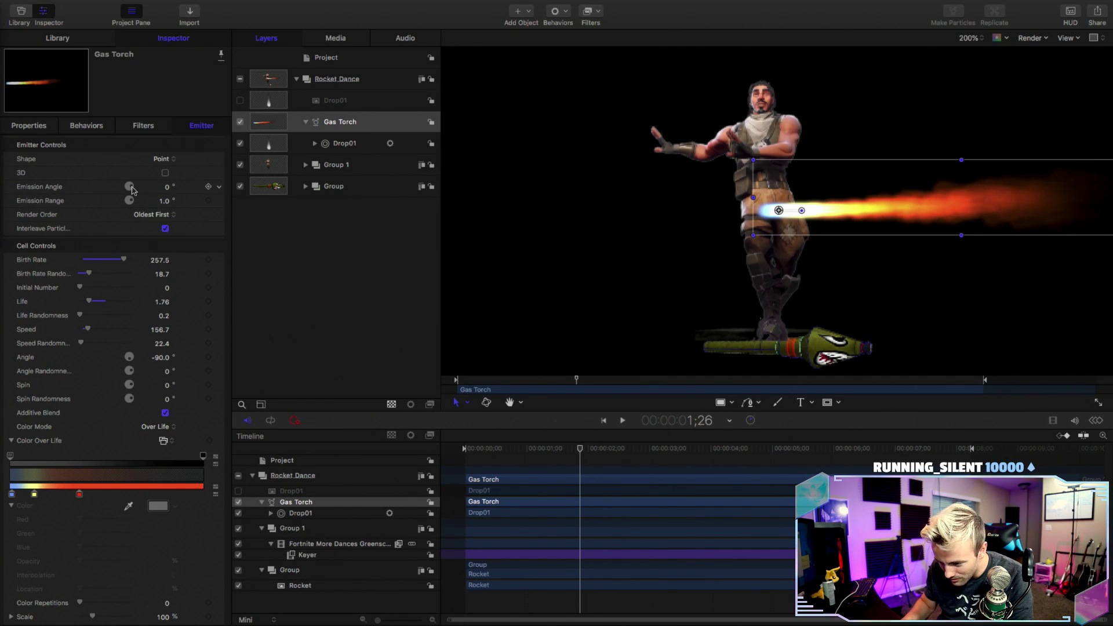
{"action": "left_click", "coordinate": [168, 188]}
{"action": "type", "text": "180"}
{"action": "key", "text": "Return"}
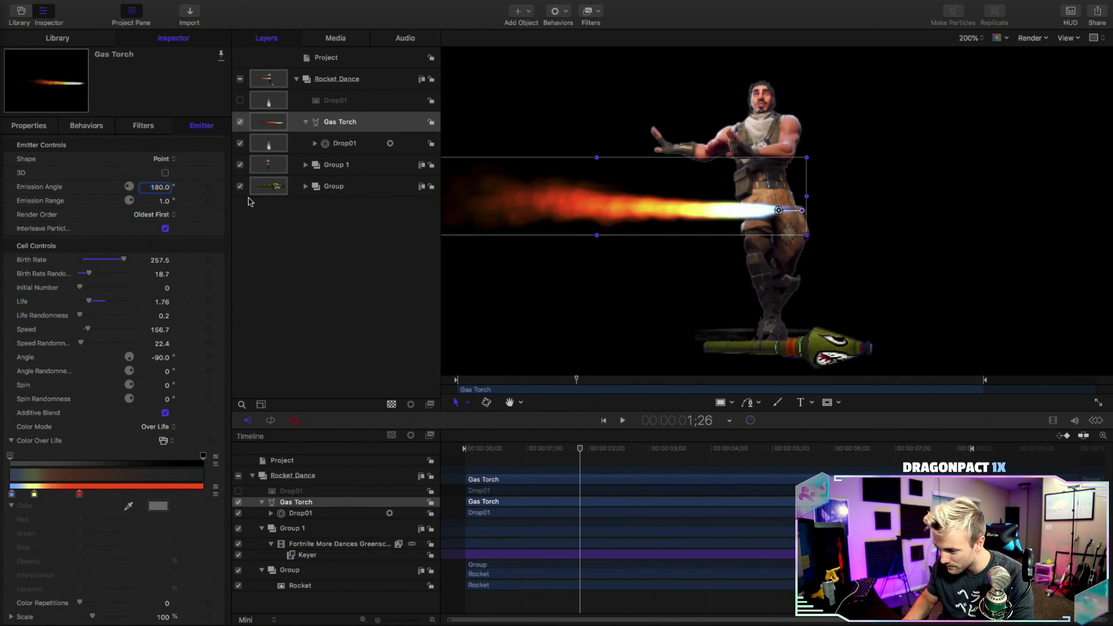
{"action": "left_click_drag", "start_coordinate": [780, 211], "coordinate": [697, 351]}
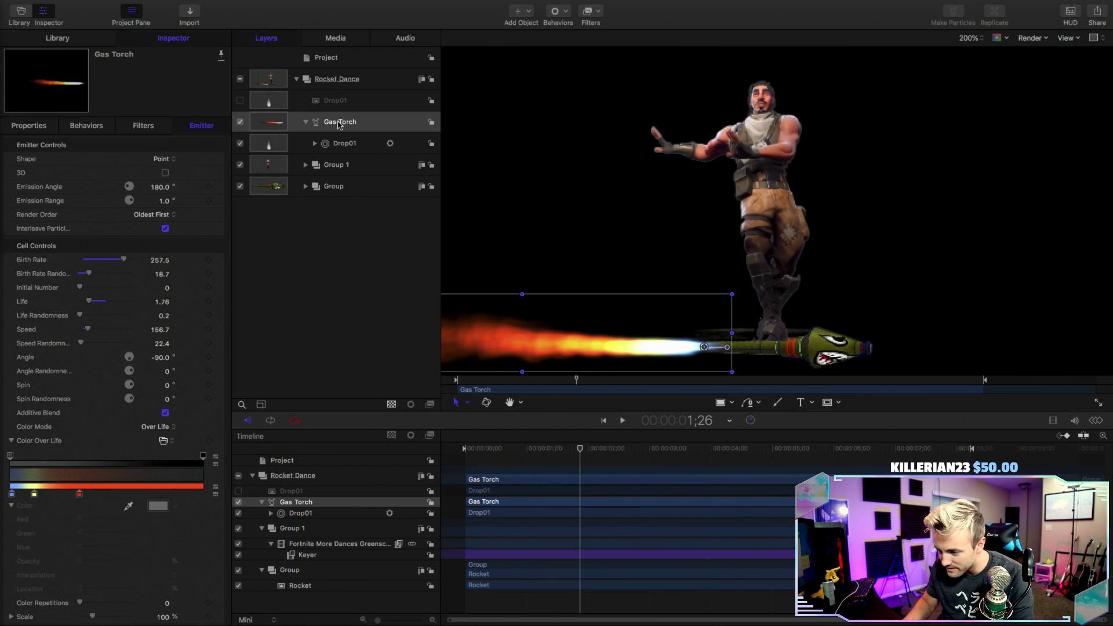
- Collapse the Gas Torch layer and move it below the rocket's Group inside Rocket Dance
{"action": "left_click", "coordinate": [360, 86]}
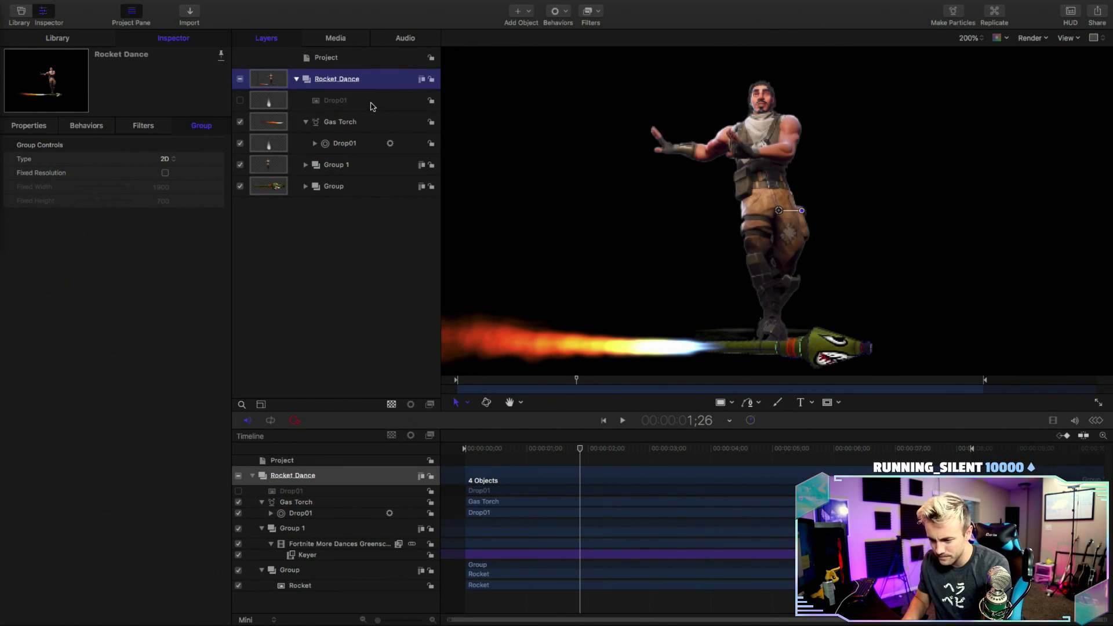
{"action": "left_click", "coordinate": [372, 106]}
{"action": "left_click", "coordinate": [358, 145]}
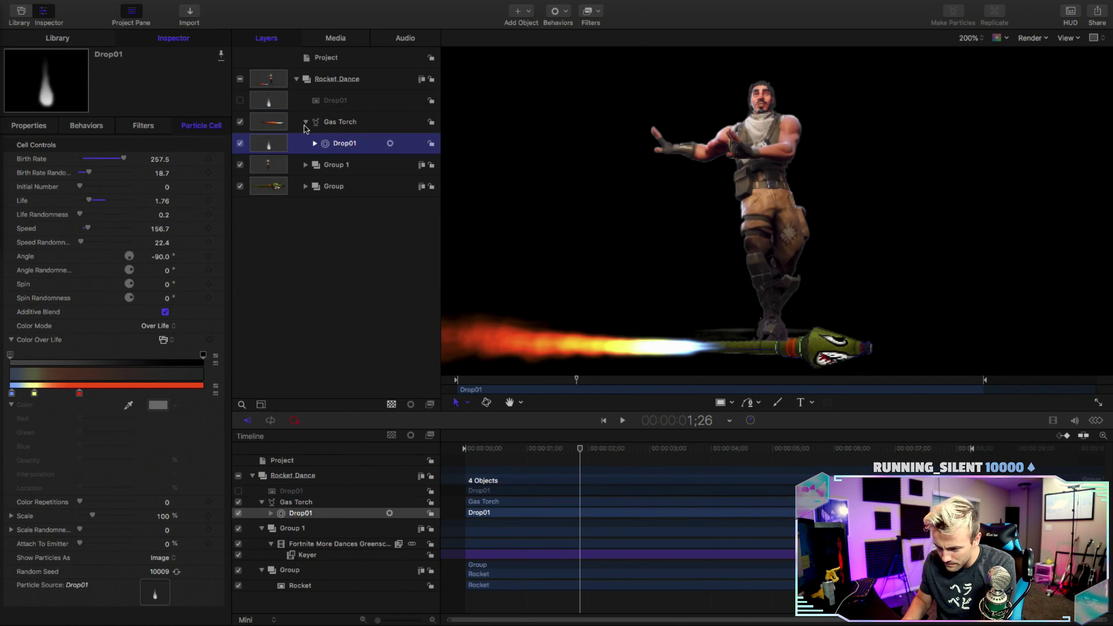
{"action": "left_click", "coordinate": [305, 123]}
{"action": "left_click_drag", "start_coordinate": [359, 124], "coordinate": [336, 174]}
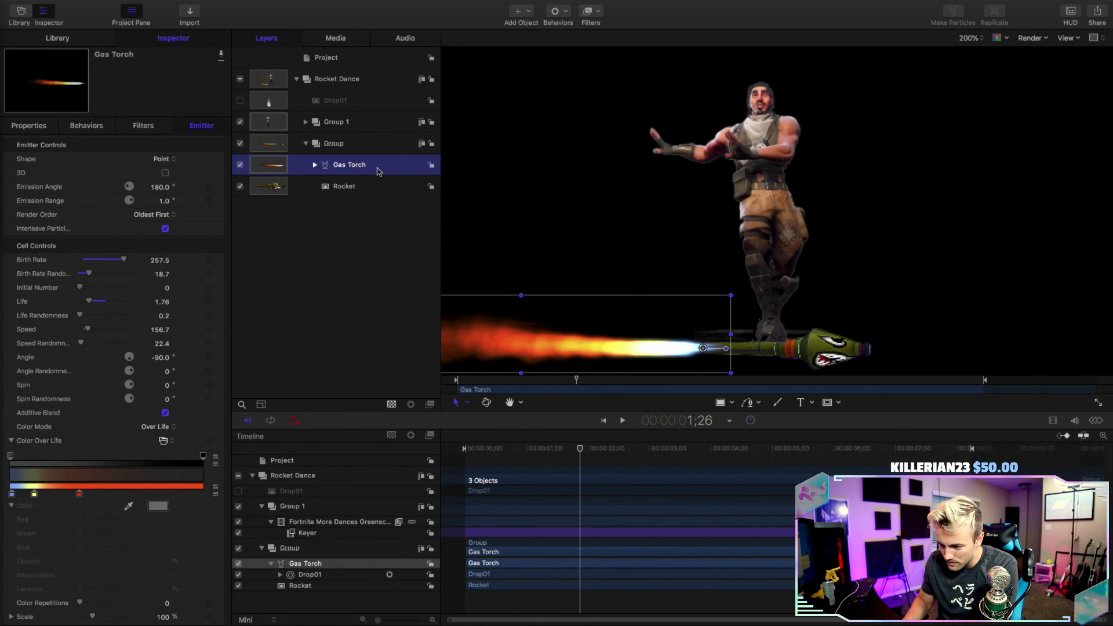
{"action": "key", "text": "super+z"}
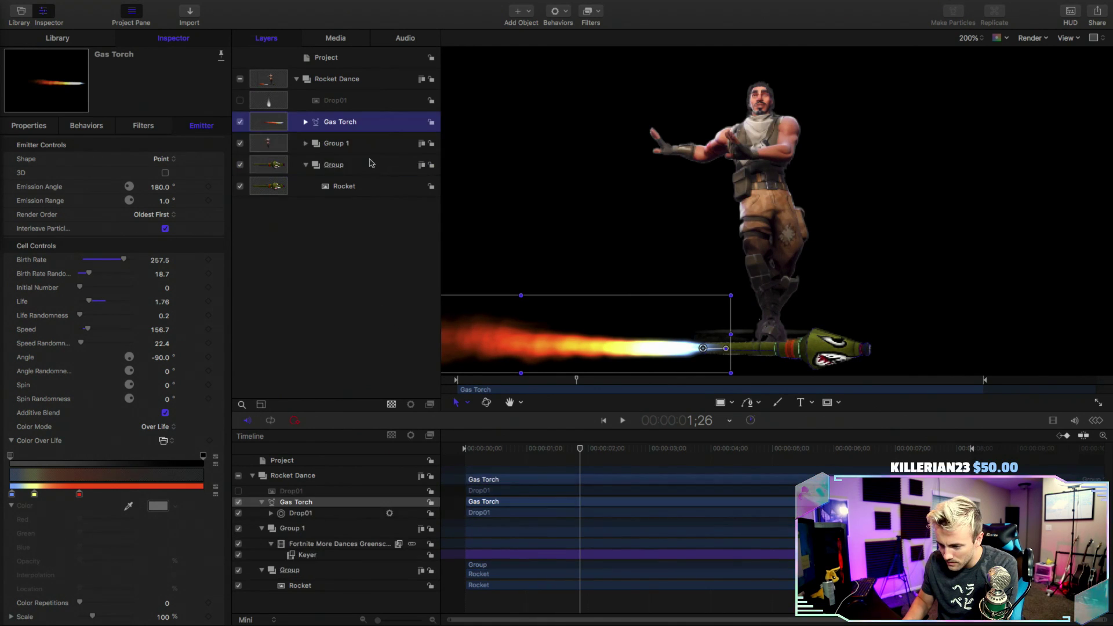
{"action": "left_click", "coordinate": [307, 166]}
{"action": "left_click_drag", "start_coordinate": [352, 123], "coordinate": [315, 176]}
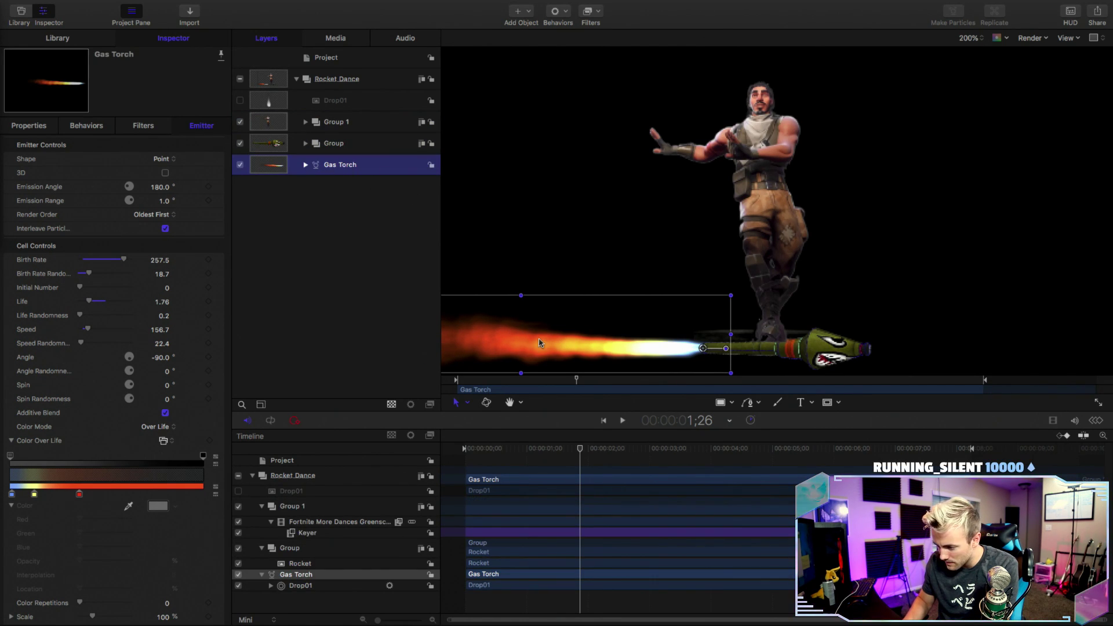
- Rewind to near the start, fit the whole frame in view and play the dance with the rocket flame
{"action": "left_click_drag", "start_coordinate": [590, 392], "coordinate": [453, 396]}
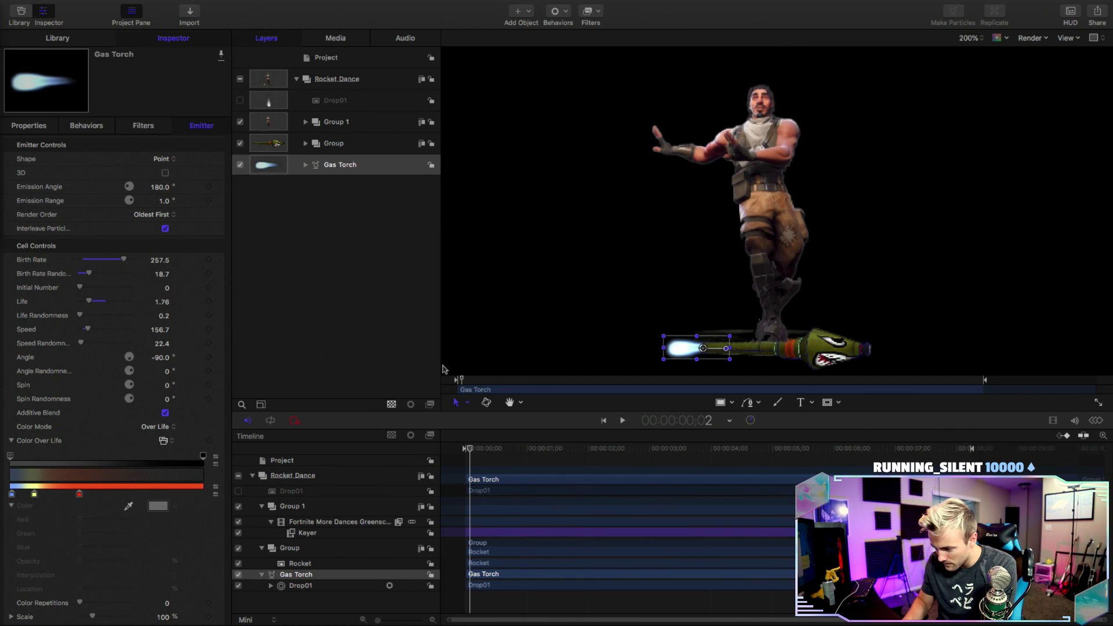
{"action": "left_click", "coordinate": [367, 314]}
{"action": "key", "text": "shift+z"}
{"action": "key", "text": "space"}
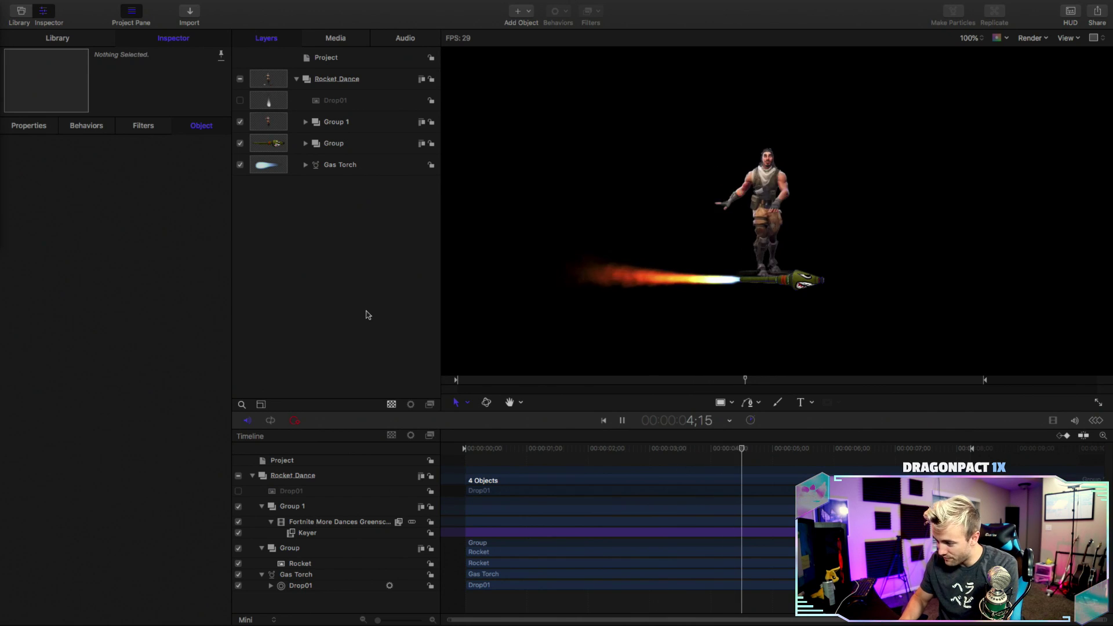
{"action": "key", "text": "space"}
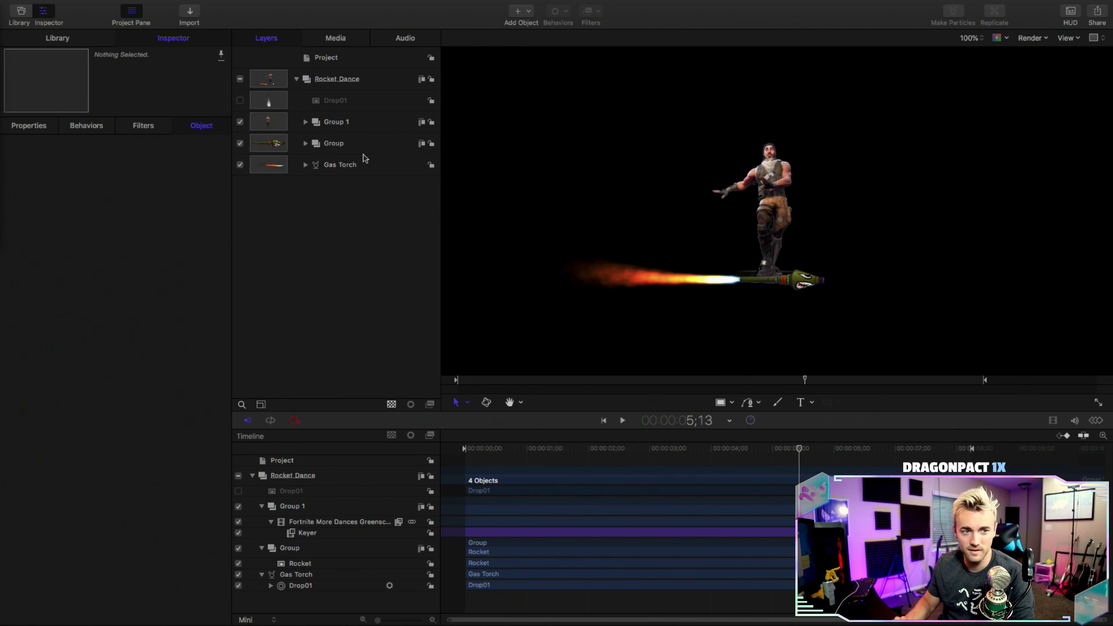
- Raise the Gas Torch emitter's speed to about 364 and set its life to 1.0
{"action": "left_click", "coordinate": [368, 165]}
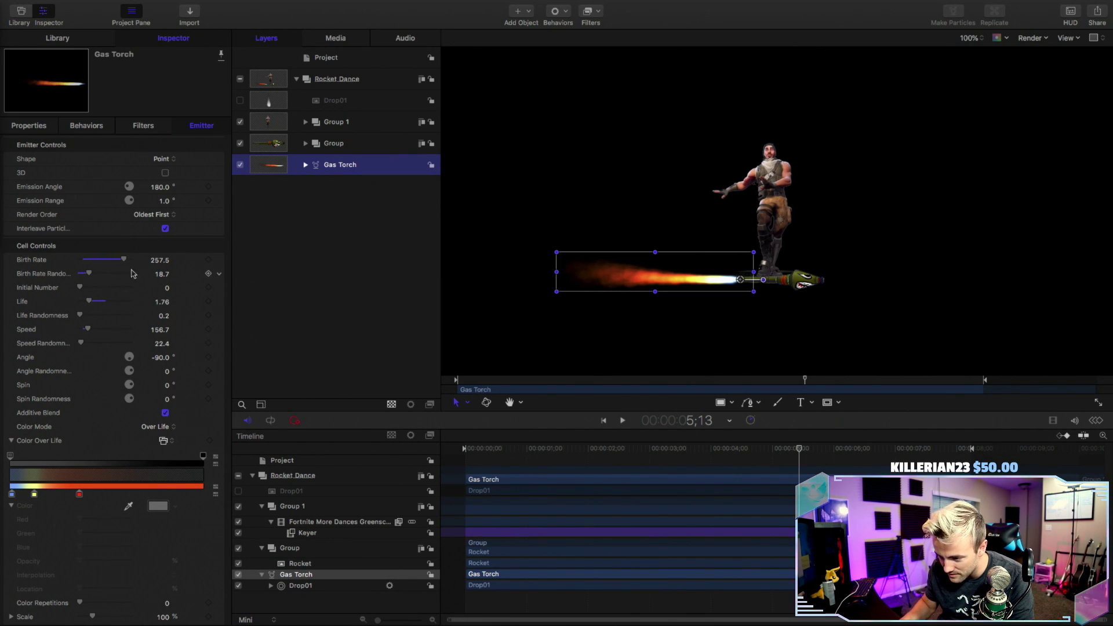
{"action": "left_click", "coordinate": [356, 99]}
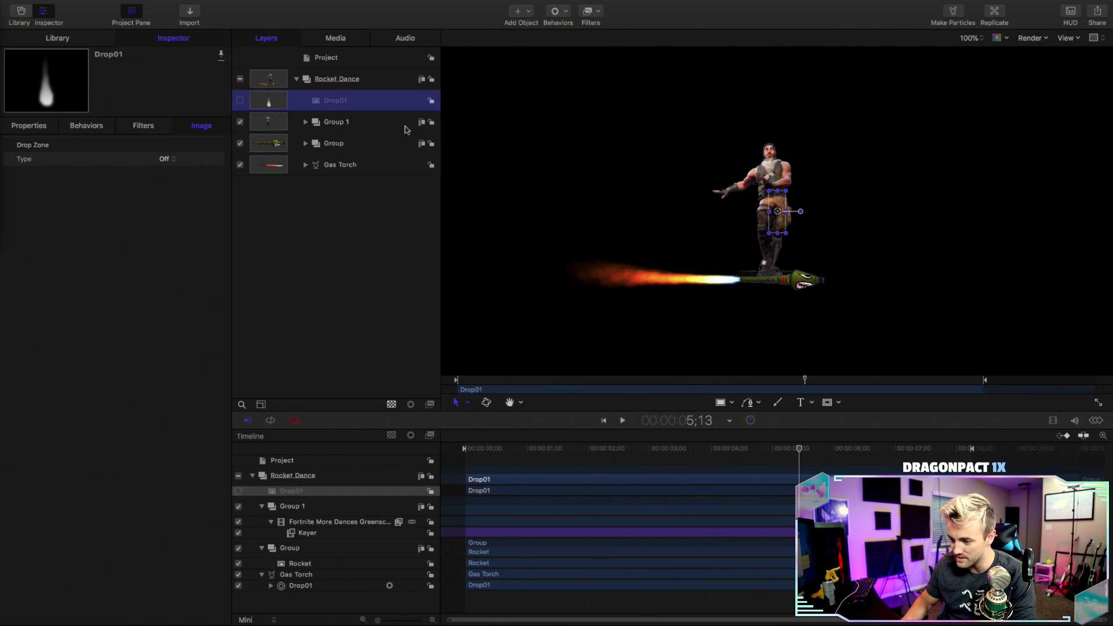
{"action": "left_click", "coordinate": [368, 165]}
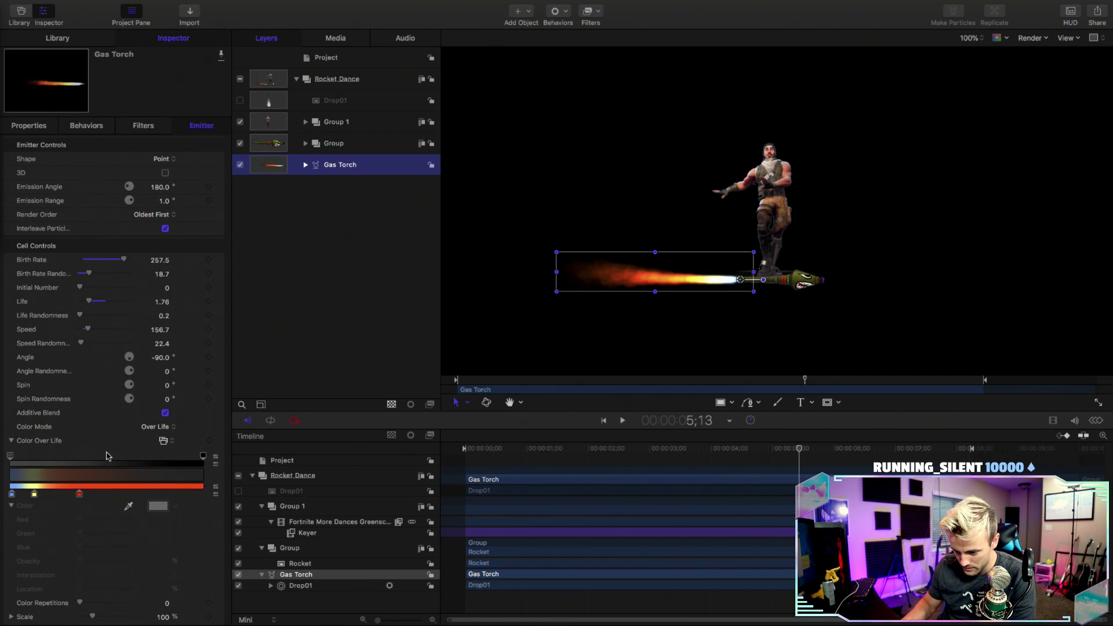
{"action": "left_click_drag", "start_coordinate": [88, 329], "coordinate": [97, 331]}
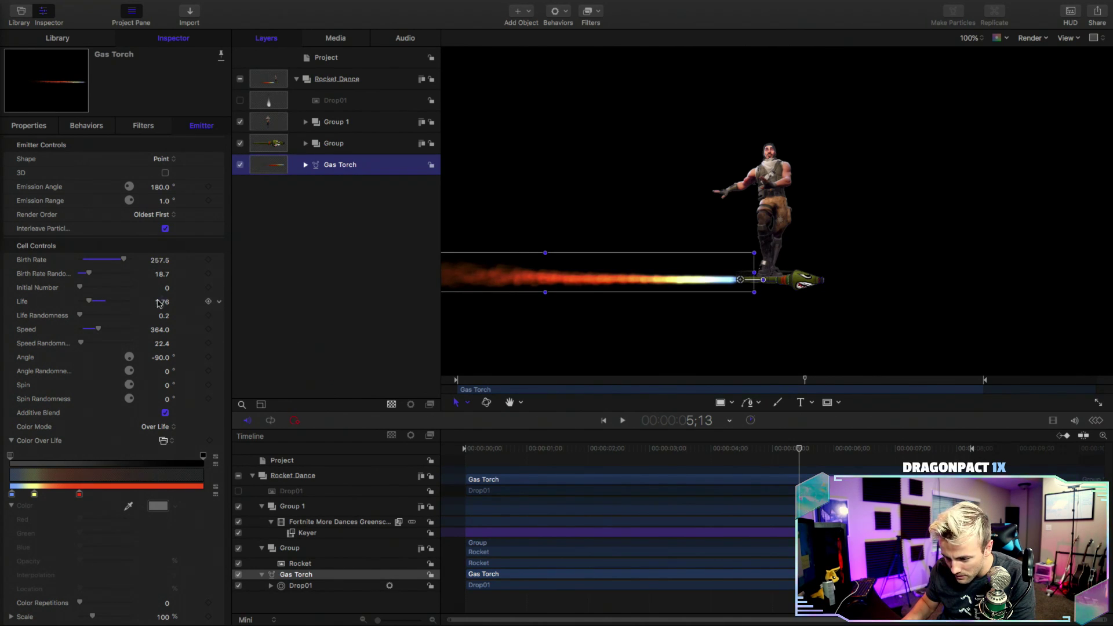
{"action": "left_click_drag", "start_coordinate": [164, 303], "coordinate": [165, 324]}
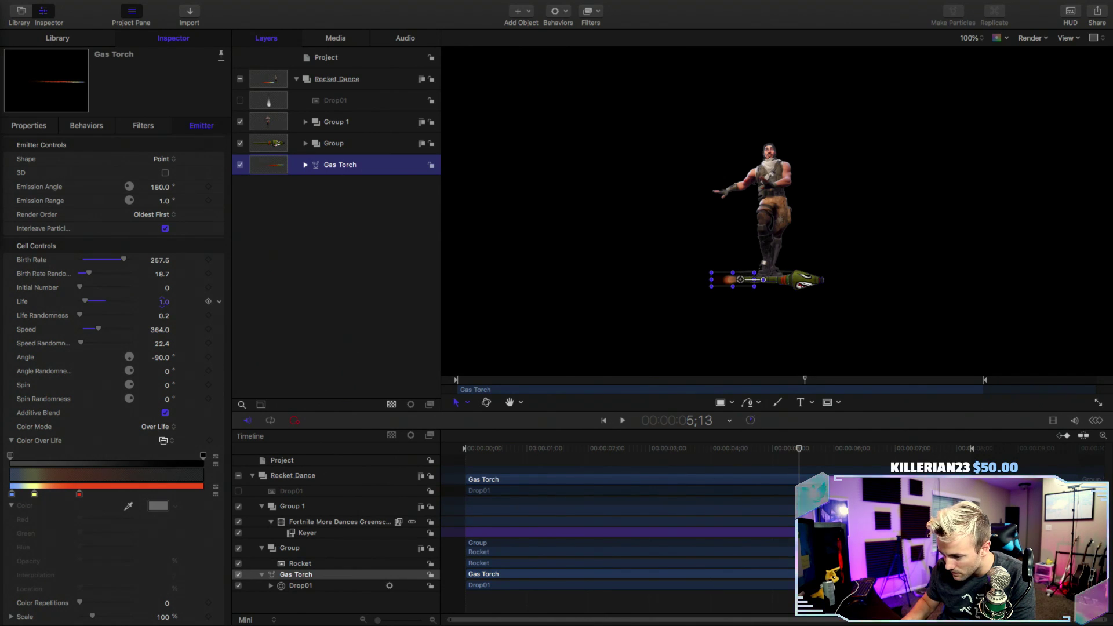
{"action": "left_click_drag", "start_coordinate": [165, 302], "coordinate": [164, 296]}
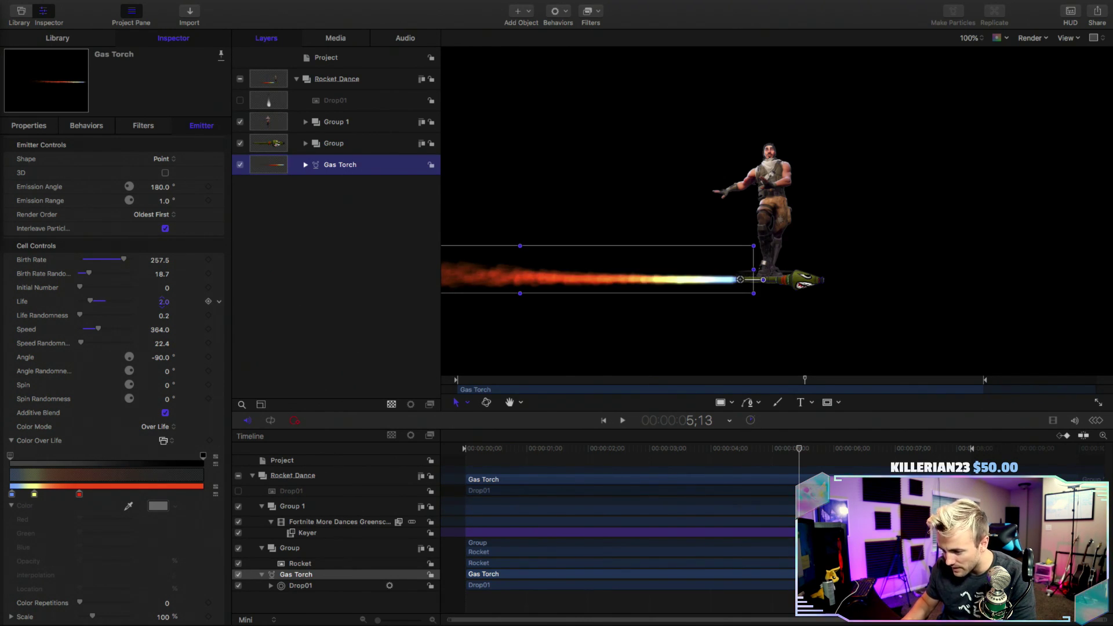
{"action": "left_click_drag", "start_coordinate": [165, 301], "coordinate": [193, 315]}
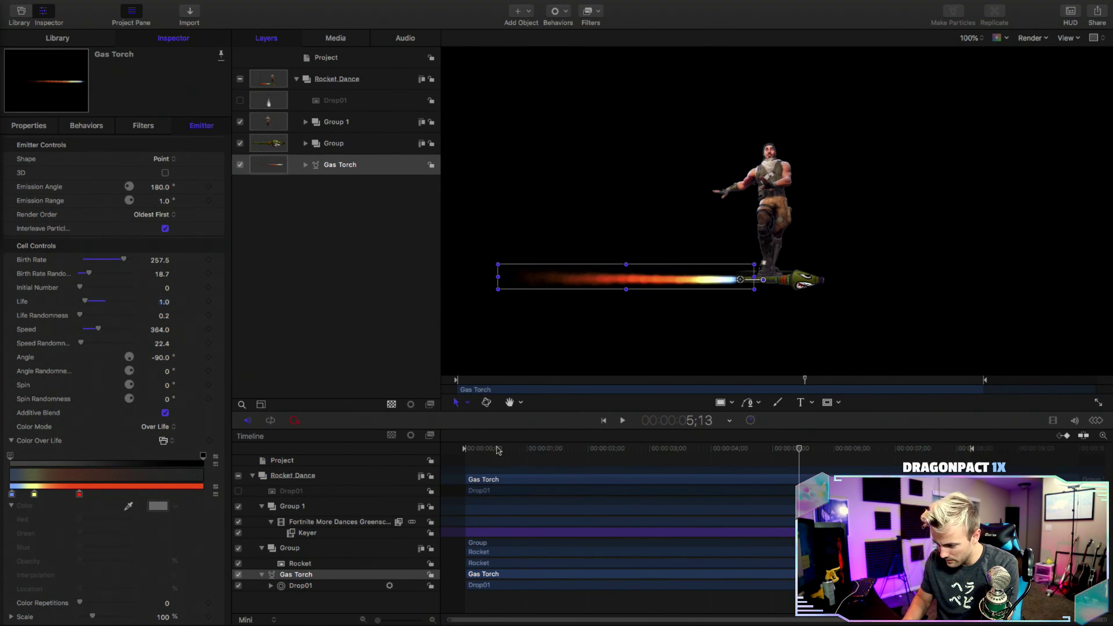
- Play the animation from the start to check the faster Gas Torch flame
{"action": "left_click_drag", "start_coordinate": [502, 457], "coordinate": [458, 449]}
{"action": "key", "text": "space"}
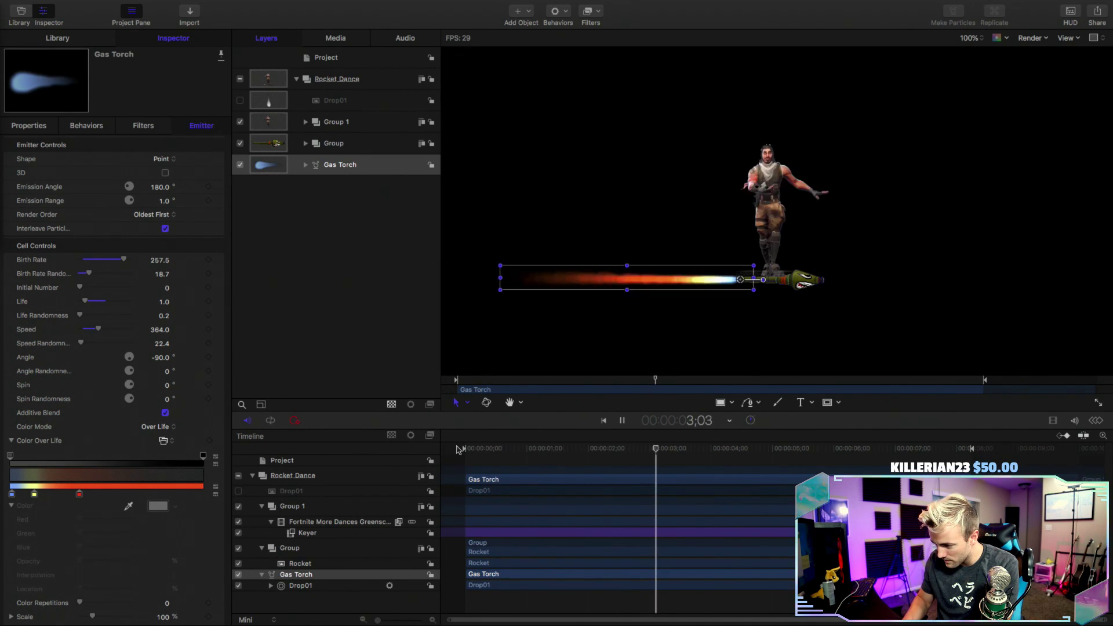
{"action": "key", "text": "space"}
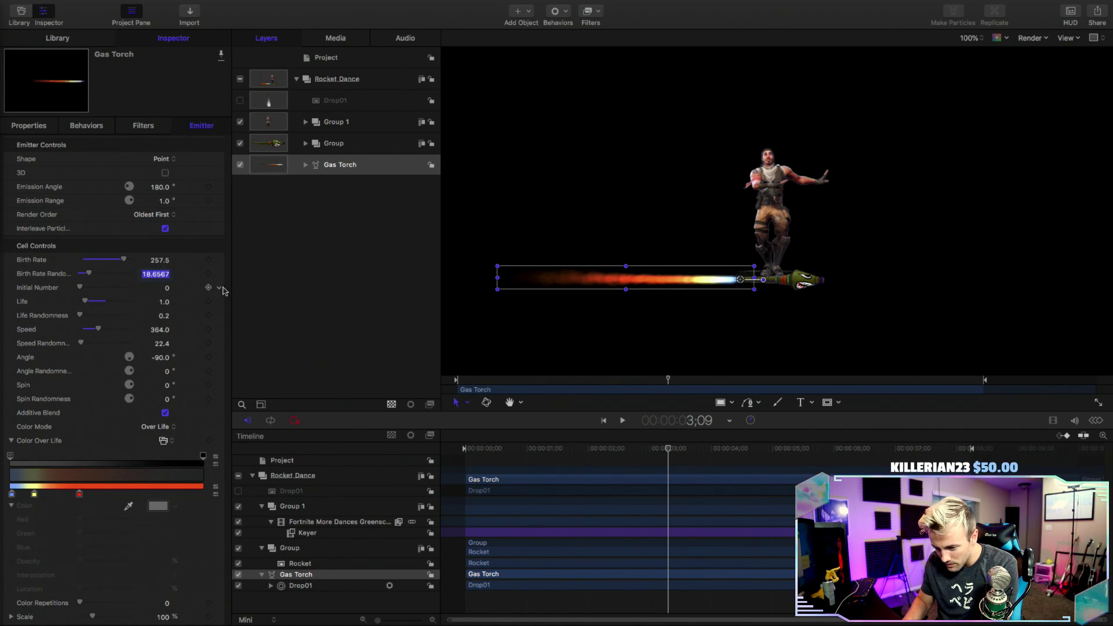
- Set the Gas Torch's life to 0.8, return to the first frame and clear the selection
{"action": "left_click", "coordinate": [164, 302]}
{"action": "type", "text": "0.8"}
{"action": "key", "text": "Return"}
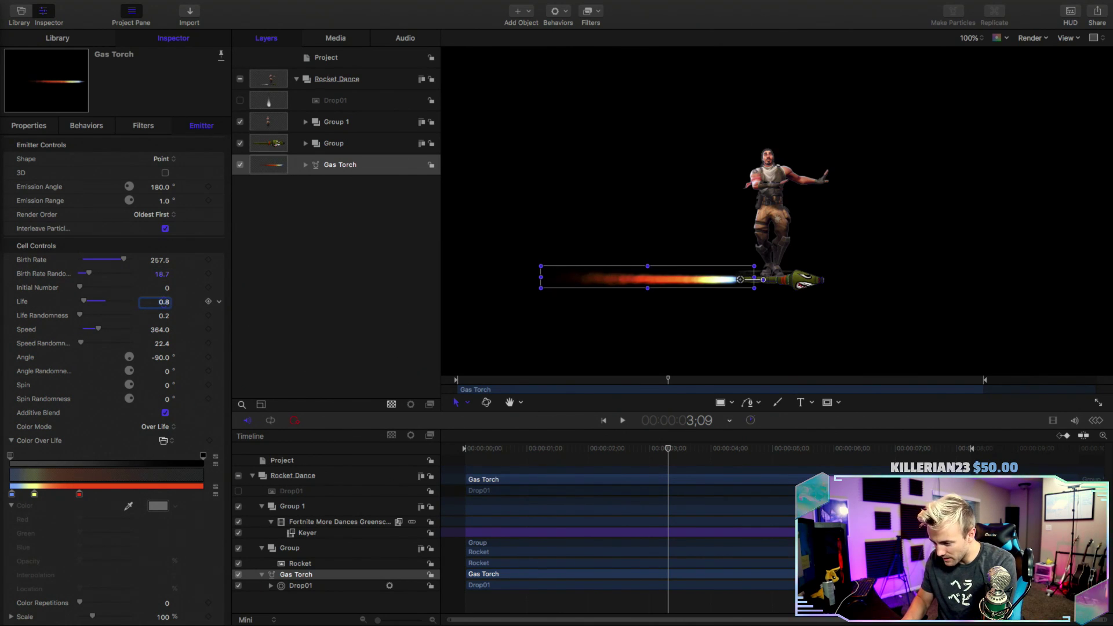
{"action": "left_click_drag", "start_coordinate": [508, 450], "coordinate": [451, 447]}
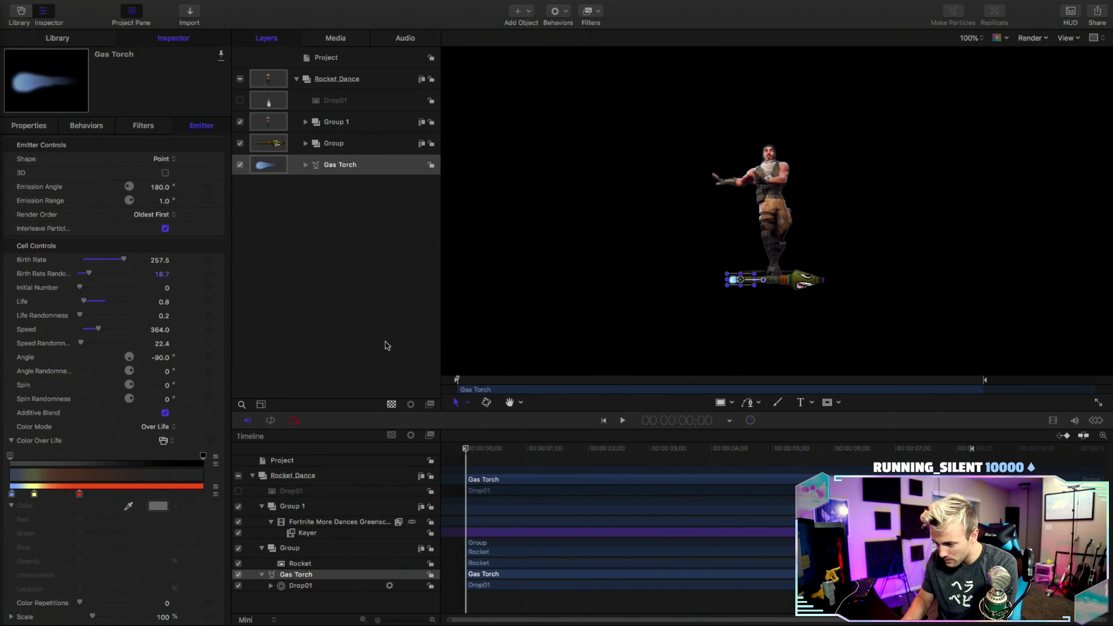
{"action": "left_click", "coordinate": [385, 345]}
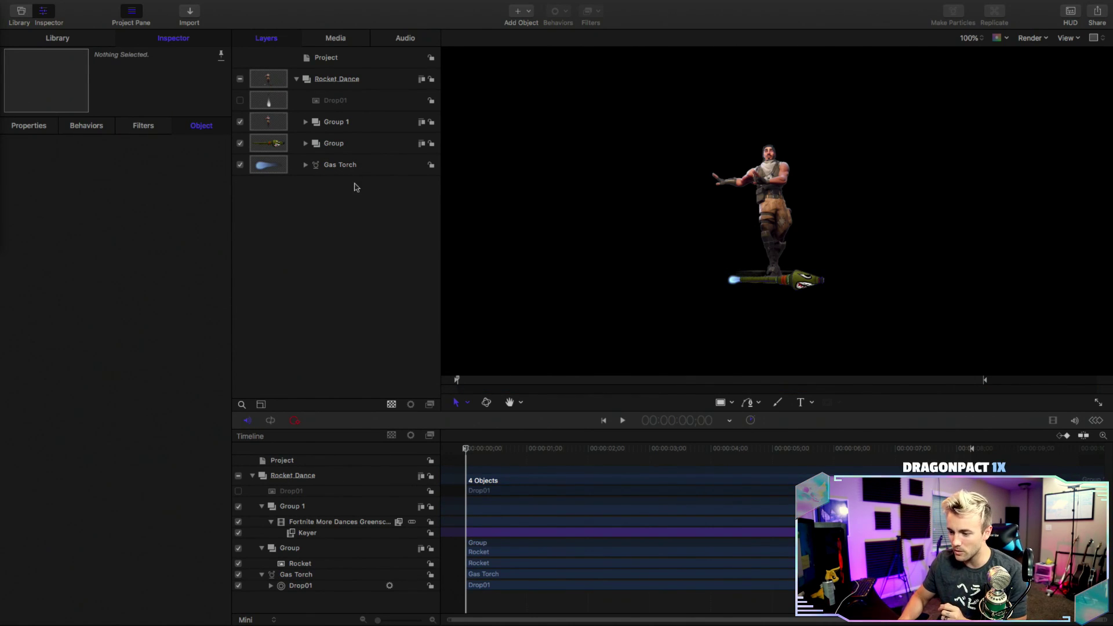
- Look over the Rocket Dance layers and the Gas Torch settings, moving the playhead to 1;14 to inspect the flame
{"action": "left_click", "coordinate": [368, 105]}
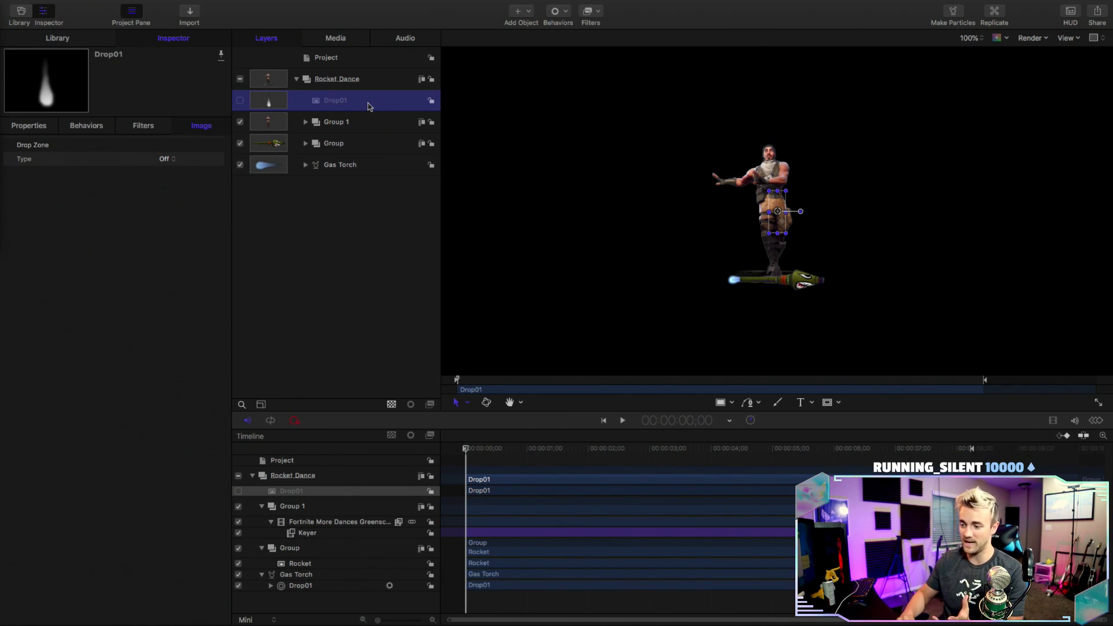
{"action": "left_click", "coordinate": [358, 147]}
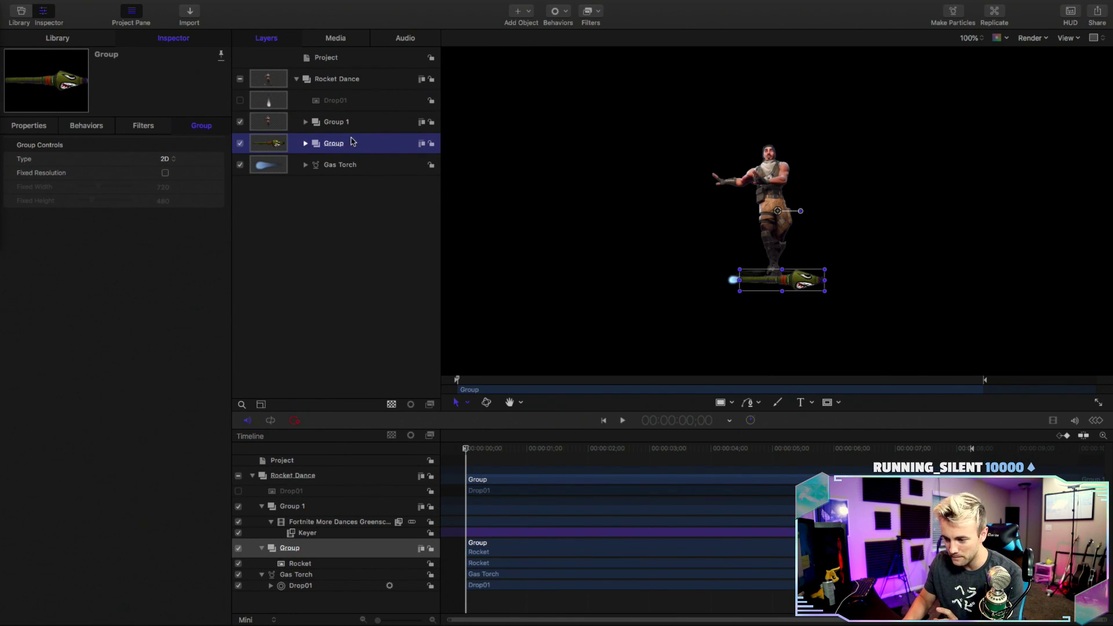
{"action": "left_click", "coordinate": [335, 167]}
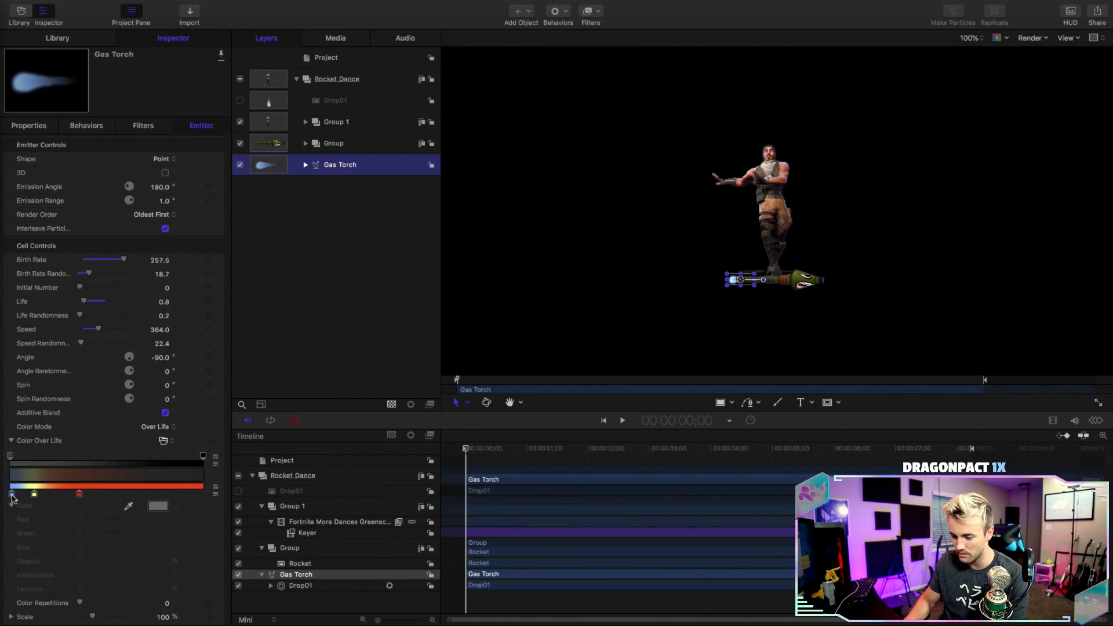
{"action": "left_click", "coordinate": [527, 450]}
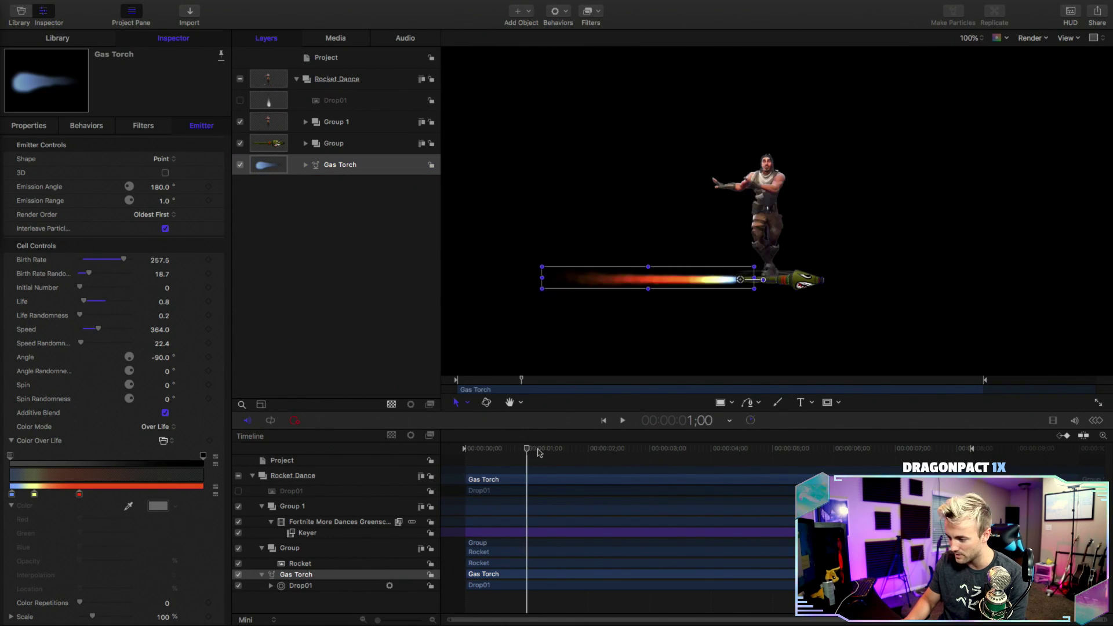
{"action": "left_click_drag", "start_coordinate": [538, 449], "coordinate": [555, 449]}
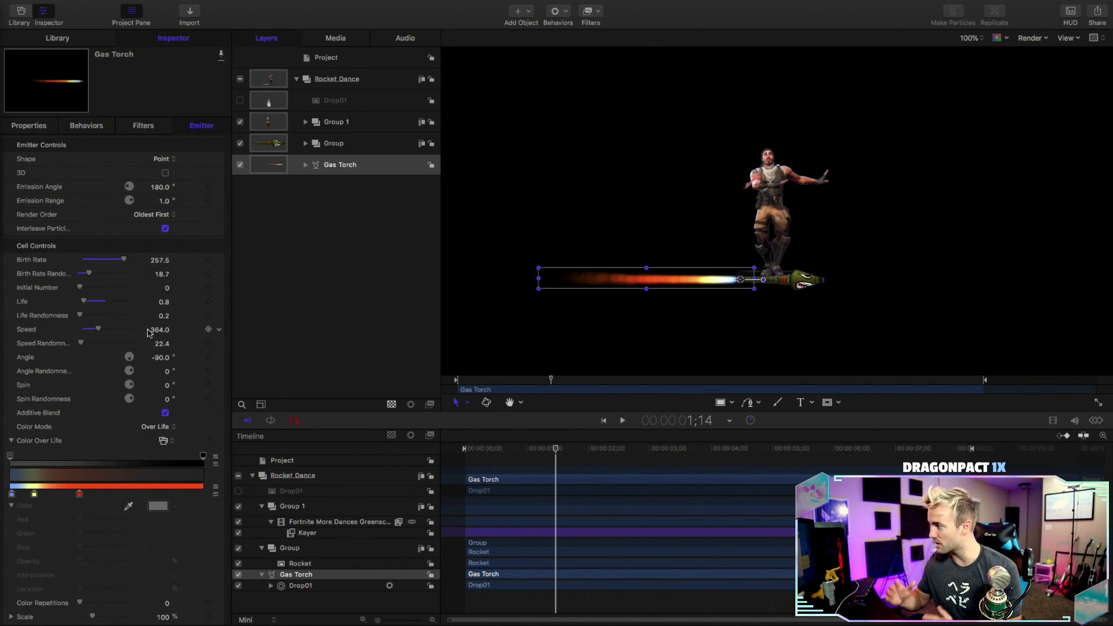
- Play the dance from the beginning with nothing selected to review the shortened rocket flame
{"action": "left_click_drag", "start_coordinate": [497, 451], "coordinate": [444, 451]}
{"action": "key", "text": "space"}
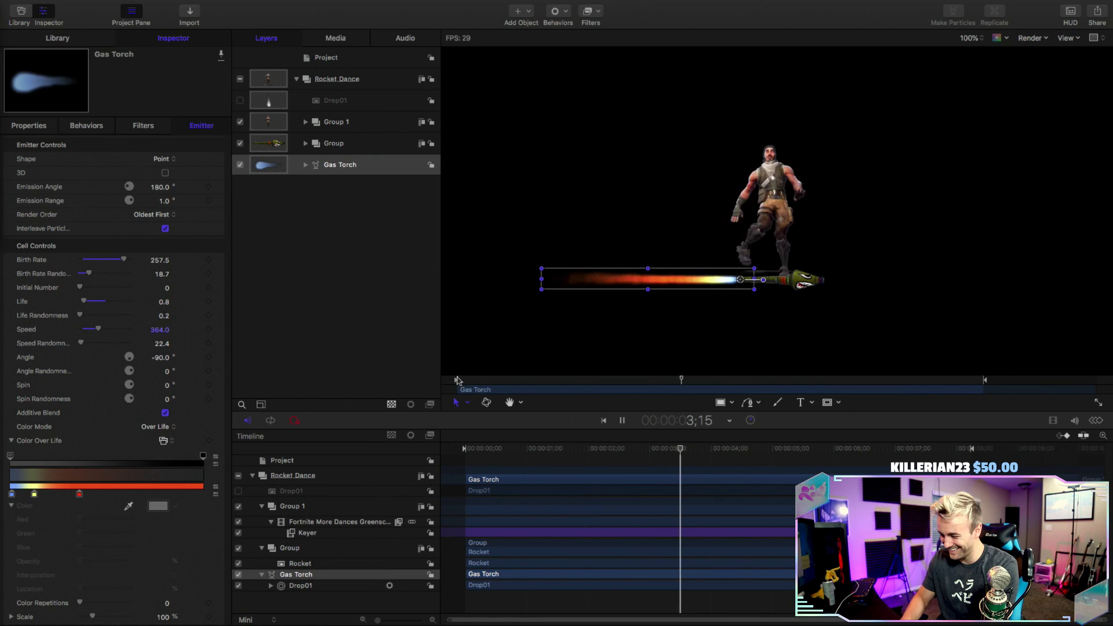
{"action": "left_click", "coordinate": [363, 315]}
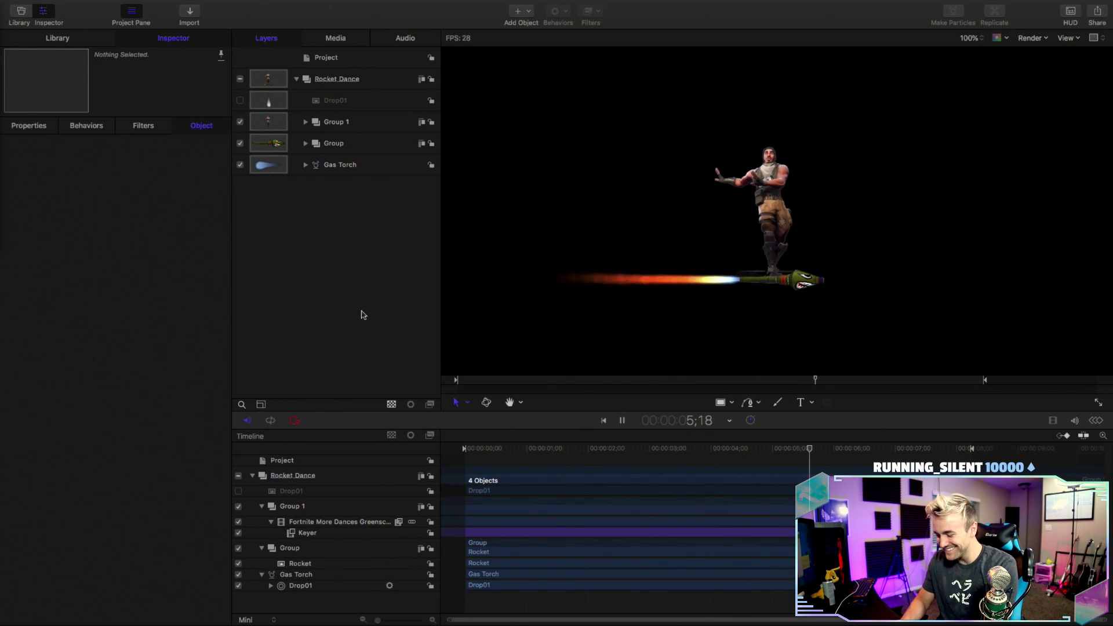
{"action": "key", "text": "space"}
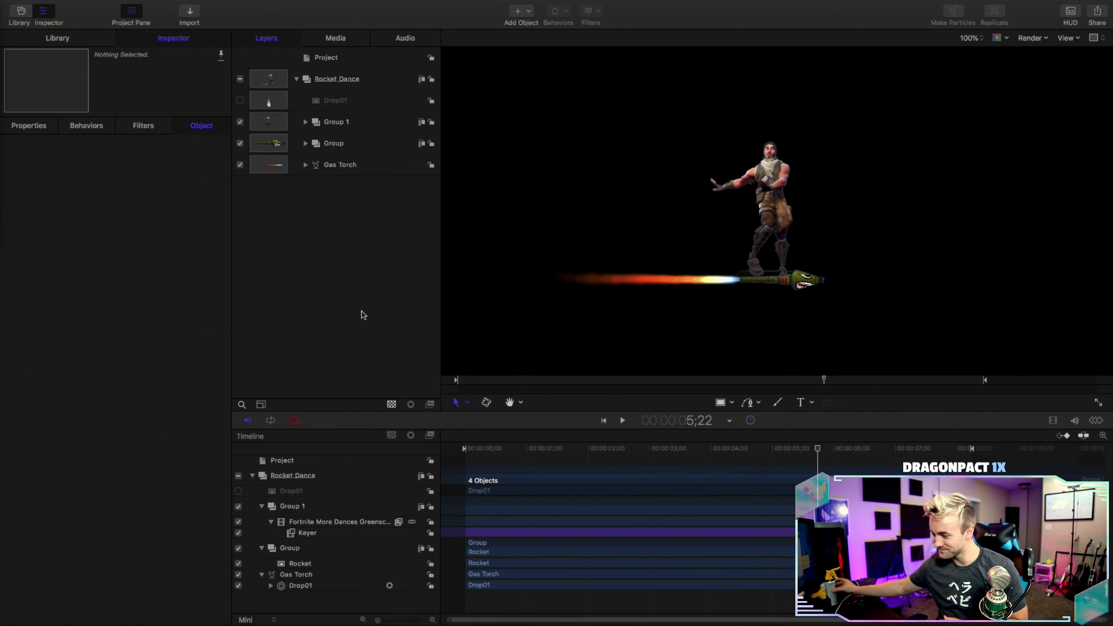
- Preview the Smoke particle emitters in the Library, from Basic Smoke through Steam Vent, for a suitable rocket smoke trail
{"action": "left_click", "coordinate": [79, 41]}
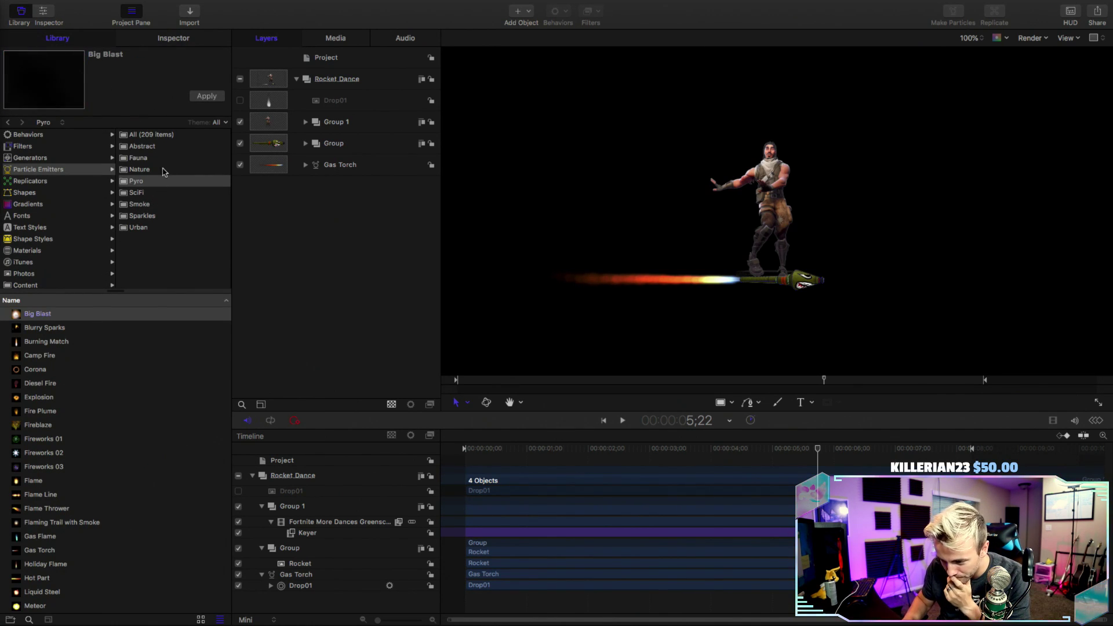
{"action": "left_click", "coordinate": [145, 204]}
{"action": "left_click", "coordinate": [42, 316]}
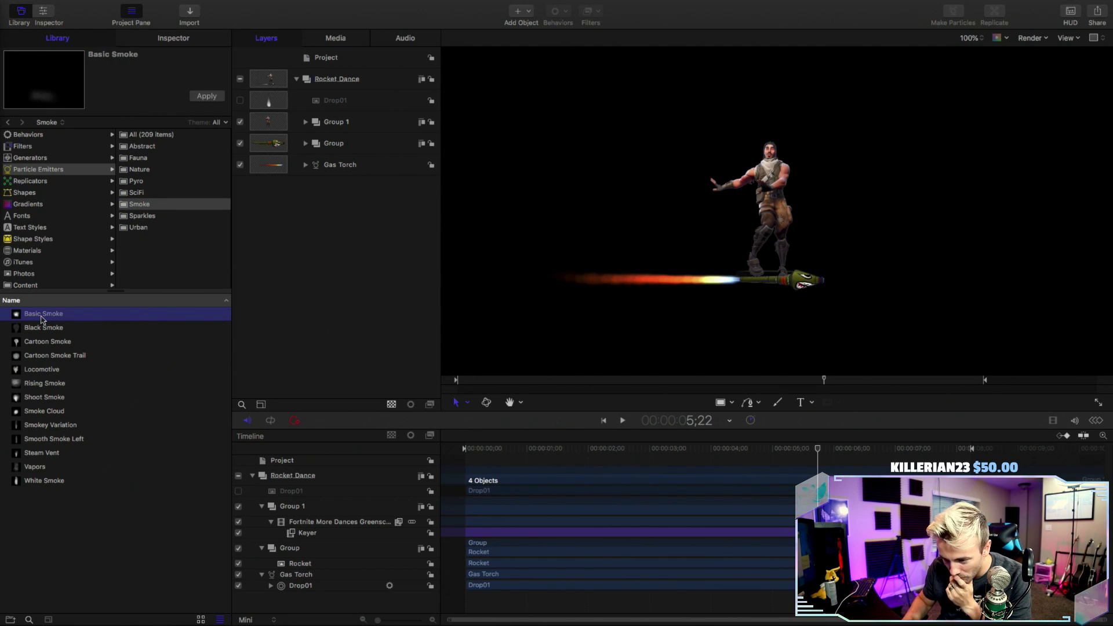
{"action": "left_click", "coordinate": [47, 329]}
{"action": "left_click", "coordinate": [49, 341]}
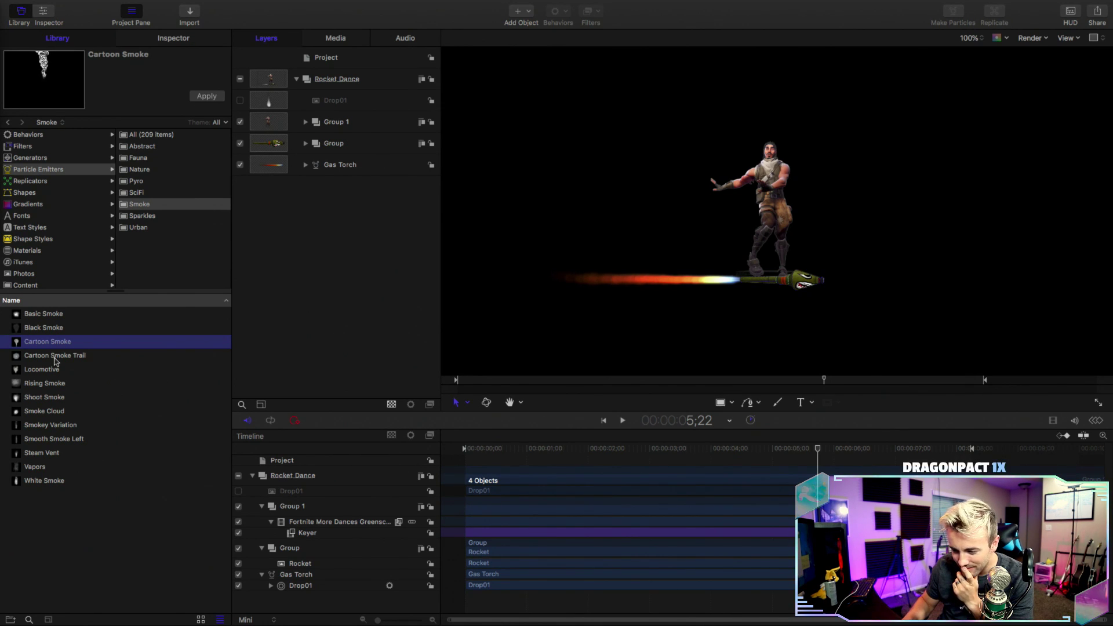
{"action": "left_click", "coordinate": [54, 357]}
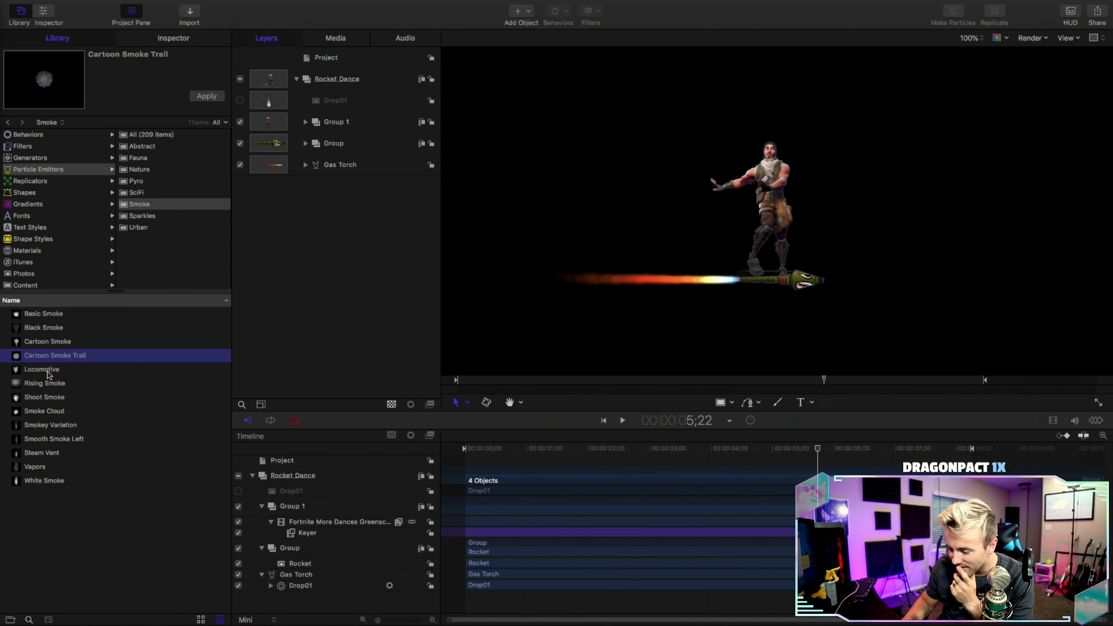
{"action": "left_click", "coordinate": [48, 372]}
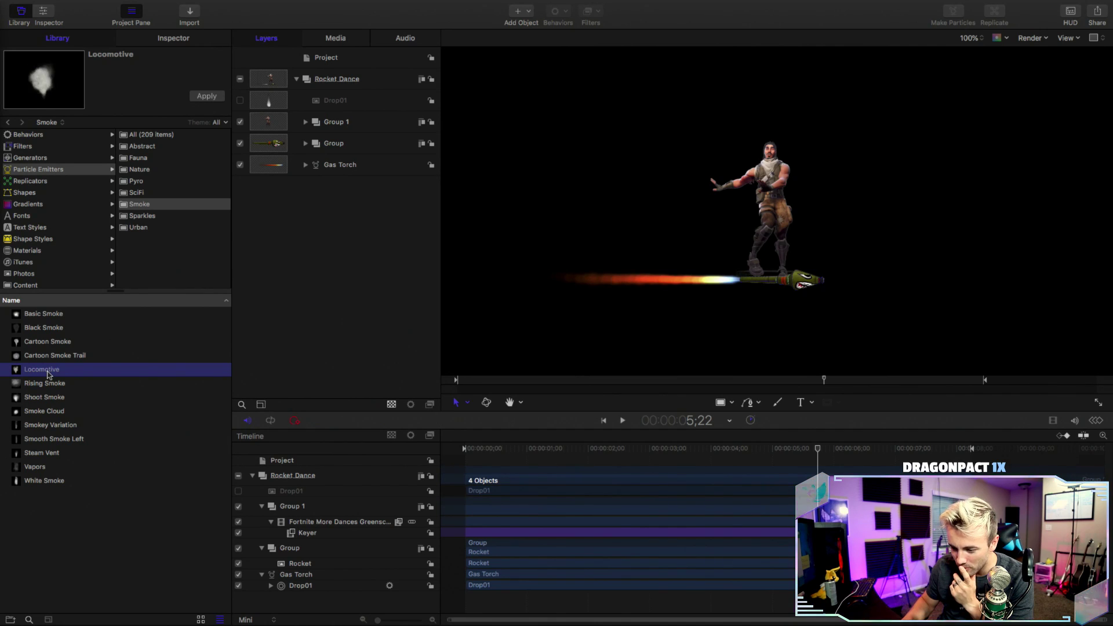
{"action": "left_click", "coordinate": [46, 386]}
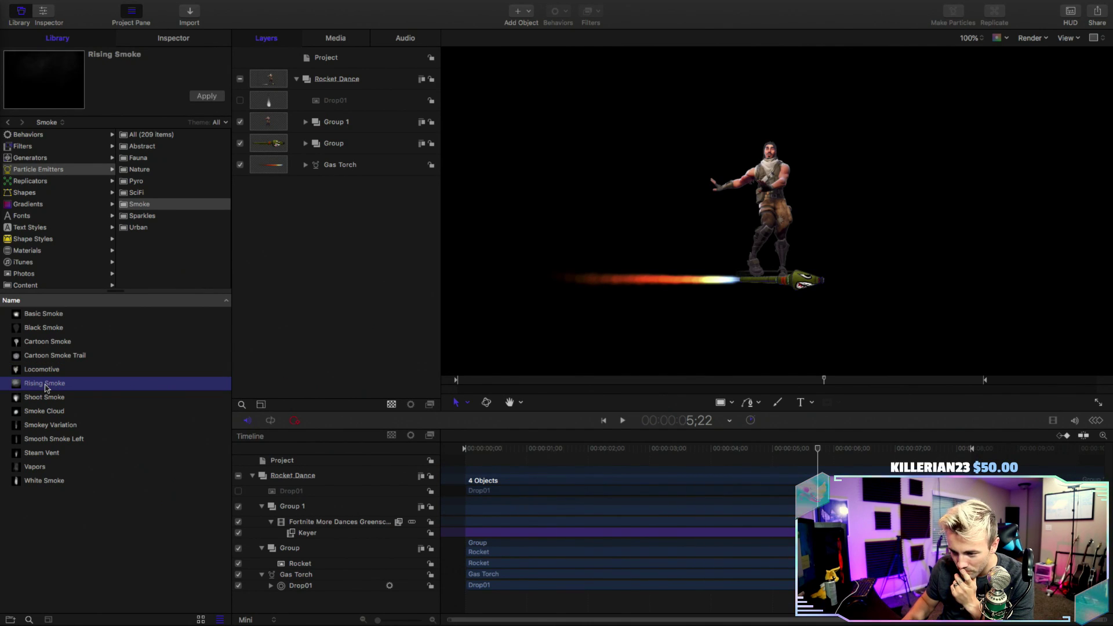
{"action": "left_click", "coordinate": [55, 400]}
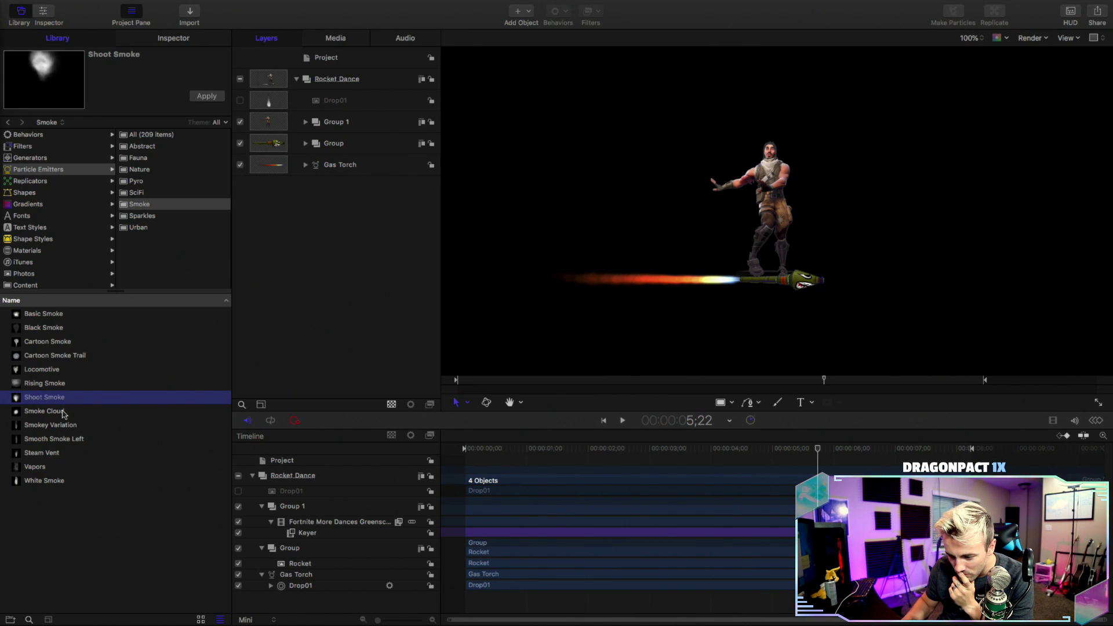
{"action": "left_click", "coordinate": [63, 413]}
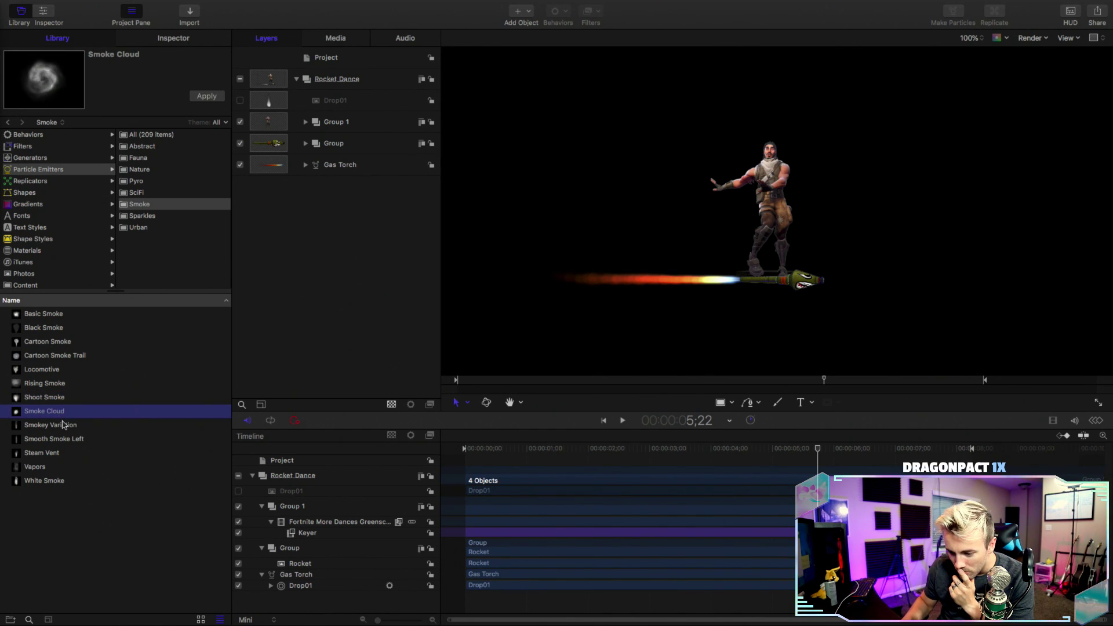
{"action": "left_click", "coordinate": [64, 426]}
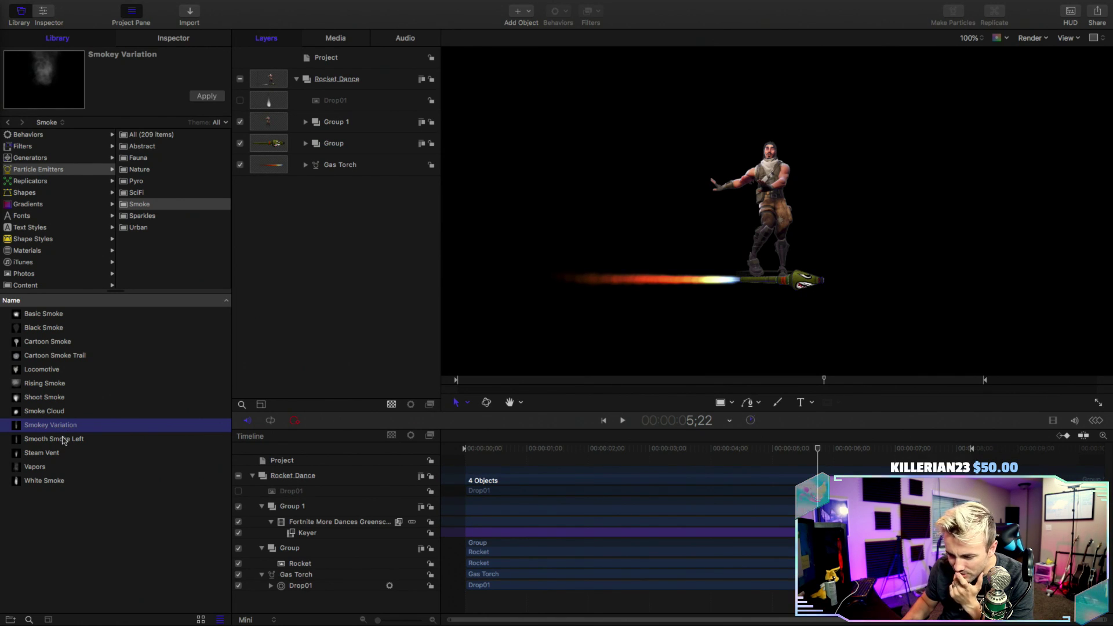
{"action": "left_click", "coordinate": [64, 441]}
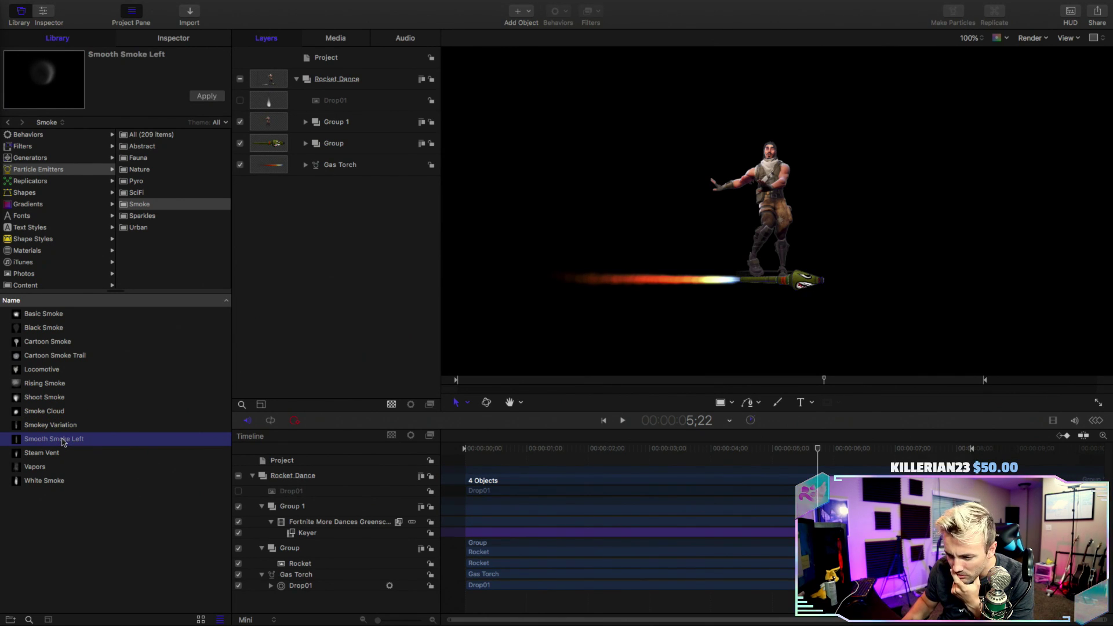
{"action": "left_click", "coordinate": [60, 453]}
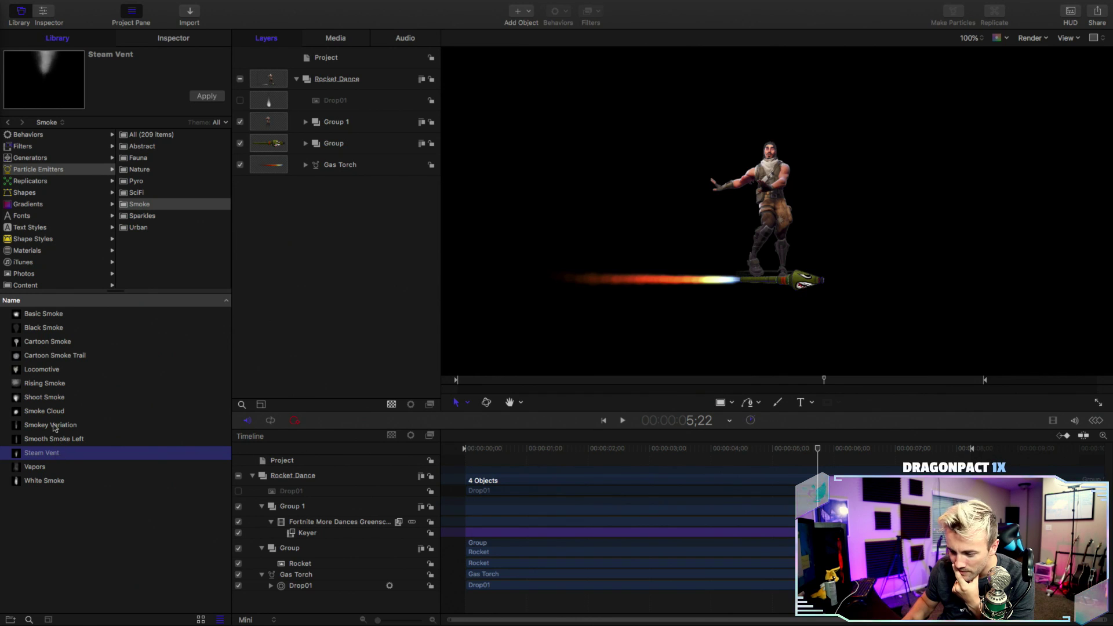
- Add the Smokey Variation emitter below Gas Torch in Rocket Dance and place it at the rocket's tail, about X -74, Y -118 px
{"action": "left_click", "coordinate": [52, 425]}
{"action": "left_click_drag", "start_coordinate": [54, 427], "coordinate": [382, 79]}
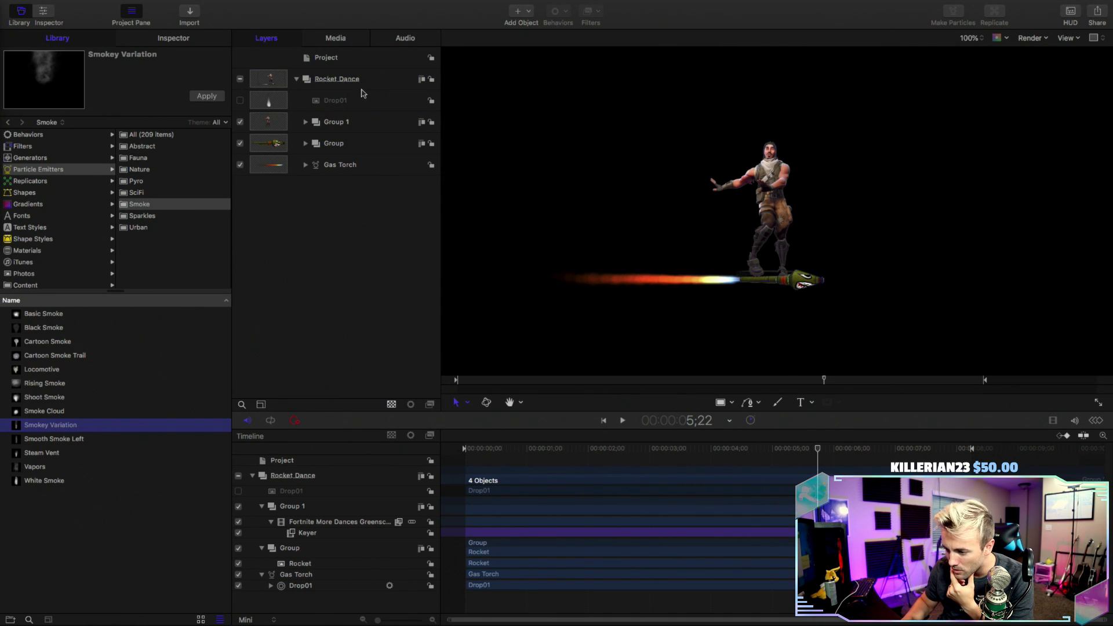
{"action": "left_click", "coordinate": [306, 145]}
{"action": "left_click_drag", "start_coordinate": [348, 143], "coordinate": [311, 241]}
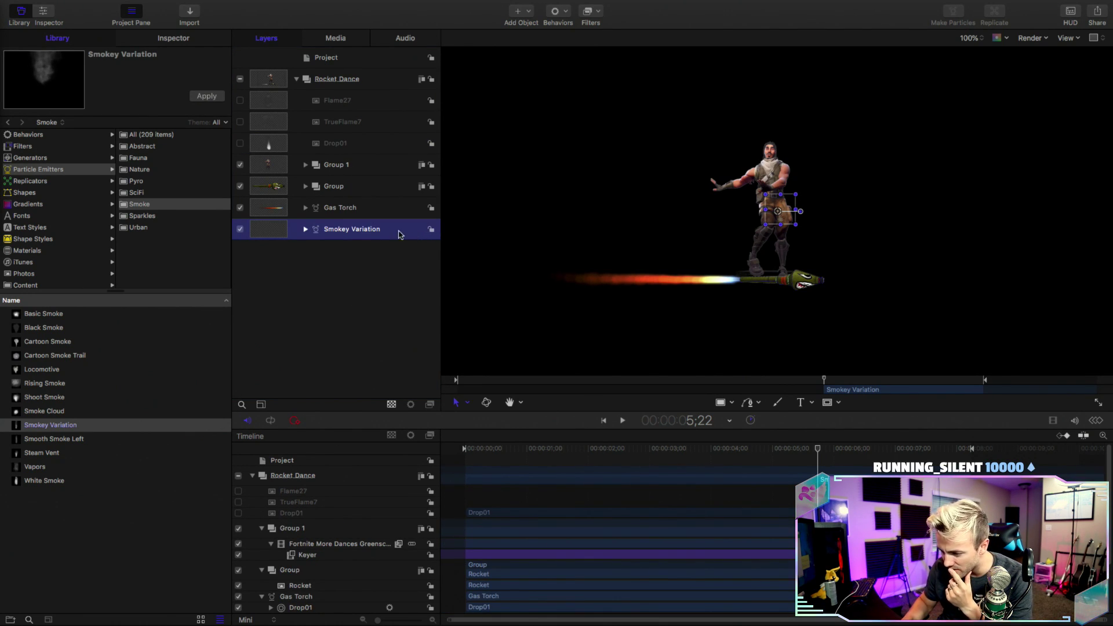
{"action": "left_click_drag", "start_coordinate": [777, 211], "coordinate": [735, 279]}
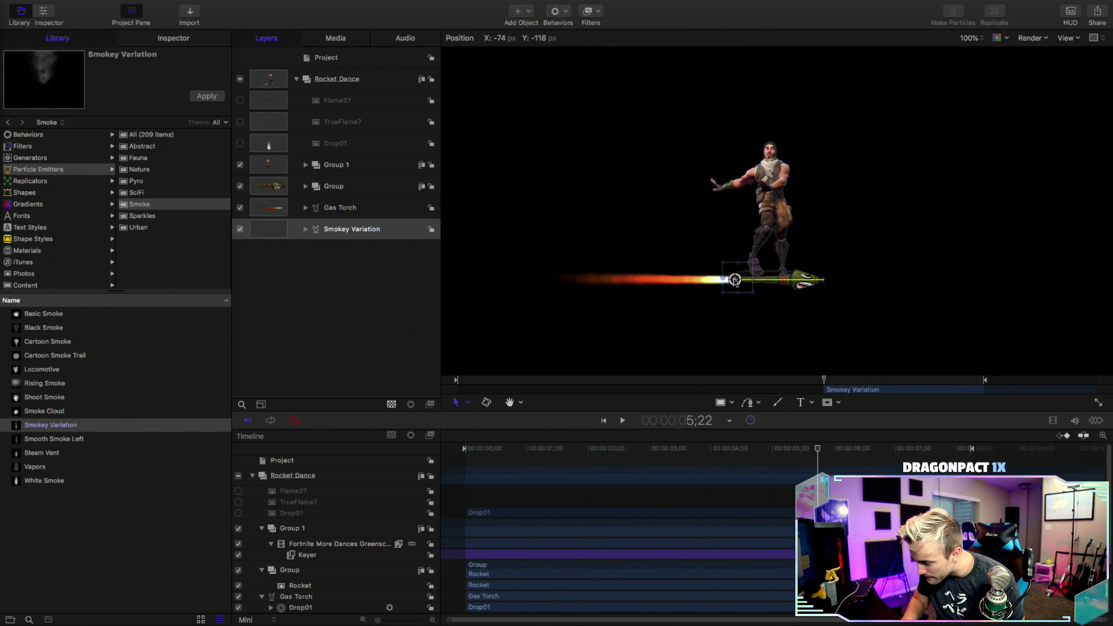
- Set the Smokey Variation emitter's emission angle to 180°
{"action": "left_click", "coordinate": [190, 40]}
{"action": "left_click", "coordinate": [155, 186]}
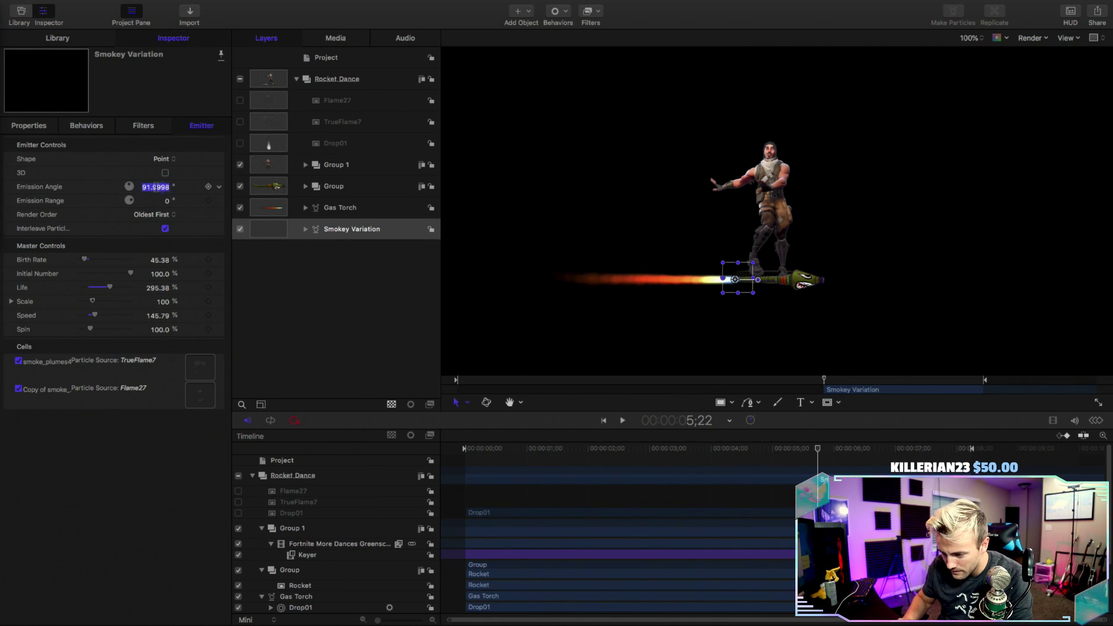
{"action": "type", "text": "180"}
{"action": "key", "text": "Return"}
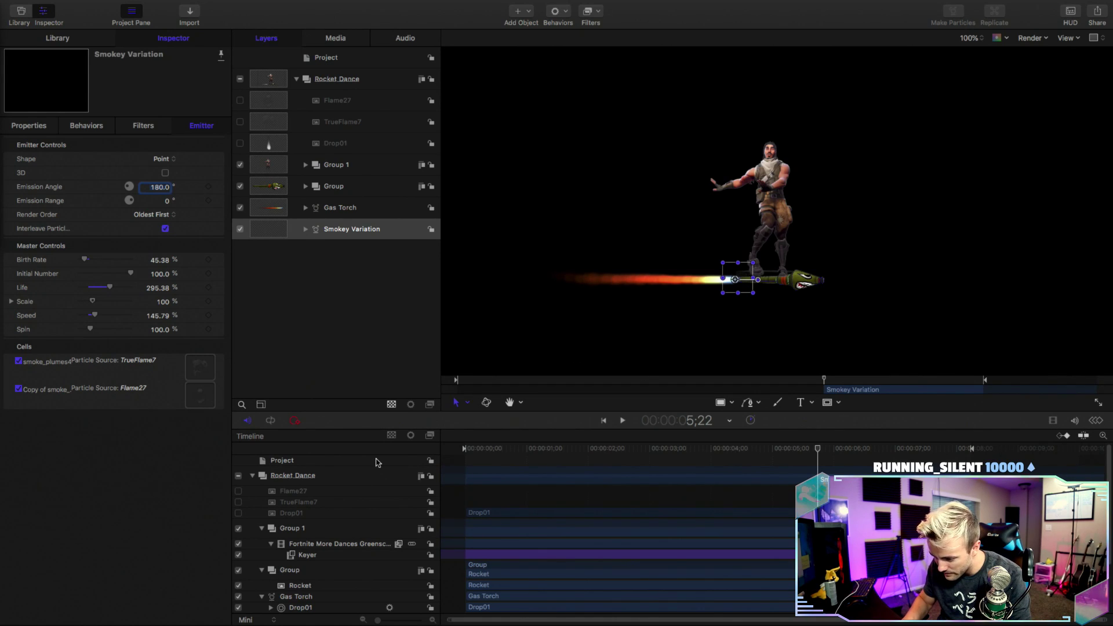
- Shift the Smokey Variation emitter to start at the beginning of the project and play its smoke from there
{"action": "scroll", "coordinate": [391, 558], "scroll_direction": "down", "scroll_amount": 5}
{"action": "left_click_drag", "start_coordinate": [840, 543], "coordinate": [506, 554]}
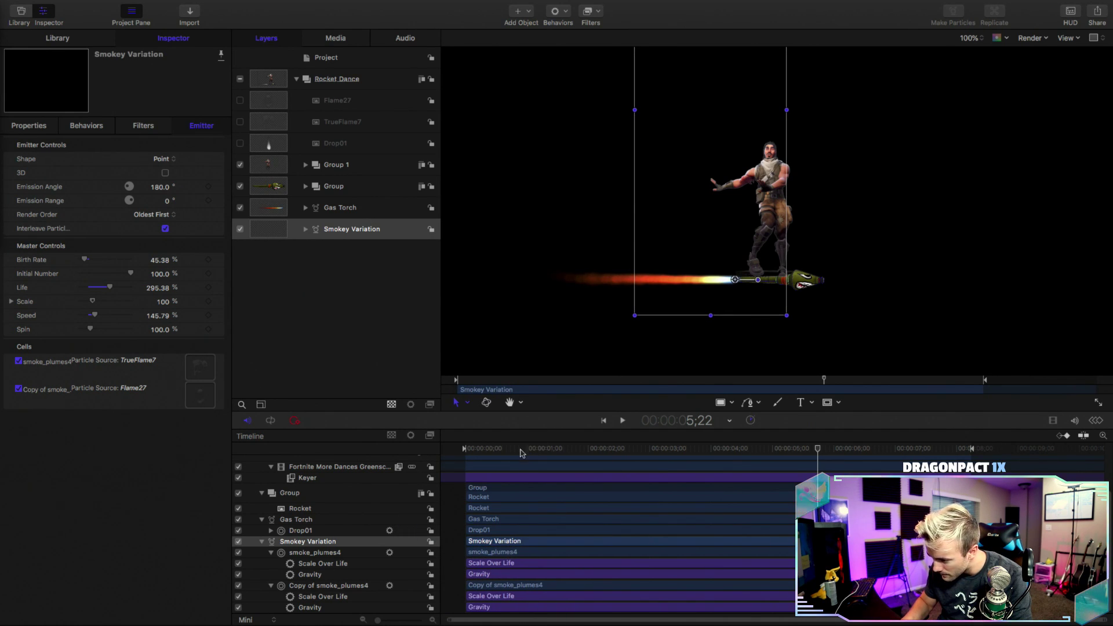
{"action": "left_click", "coordinate": [477, 450]}
{"action": "key", "text": "space"}
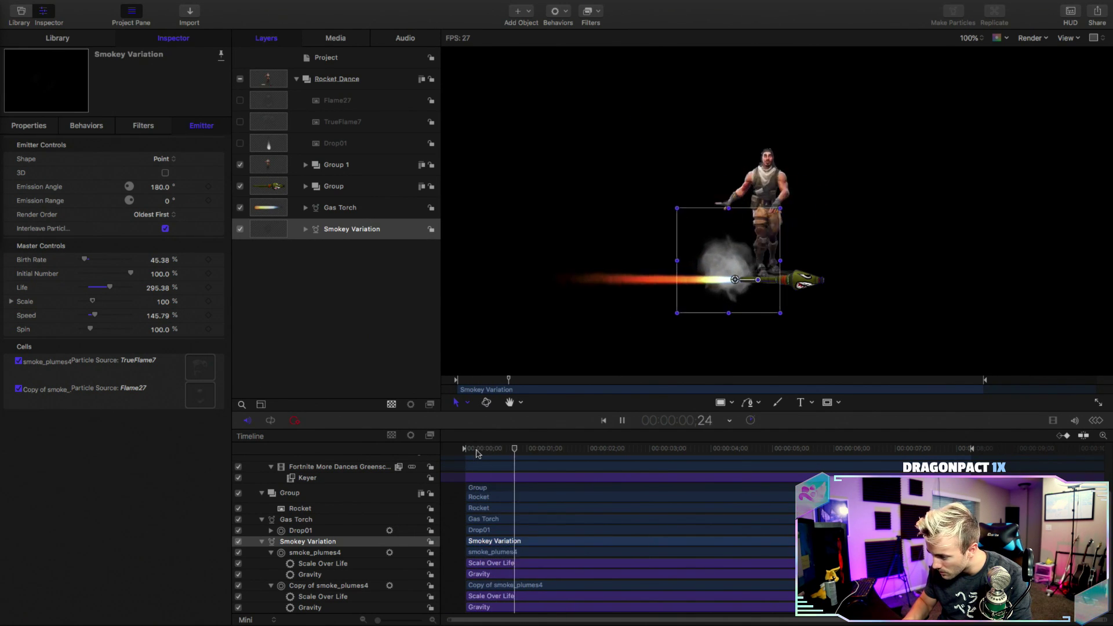
{"action": "key", "text": "space"}
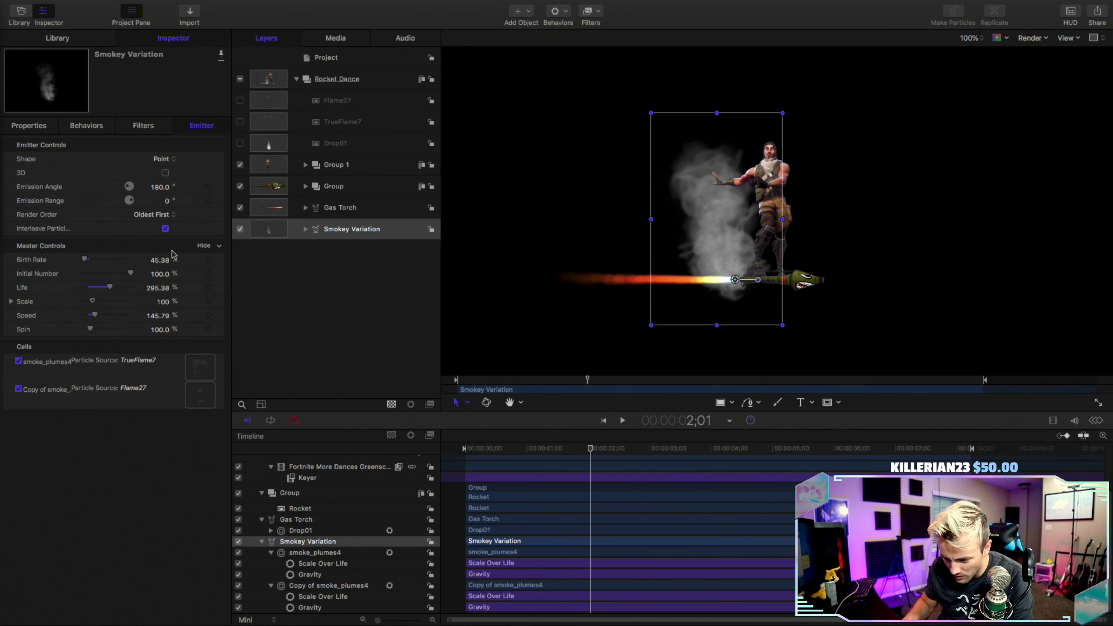
- Delete the Smokey Variation emitter from Rocket Dance and return the playhead to the project start
{"action": "left_click", "coordinate": [306, 230]}
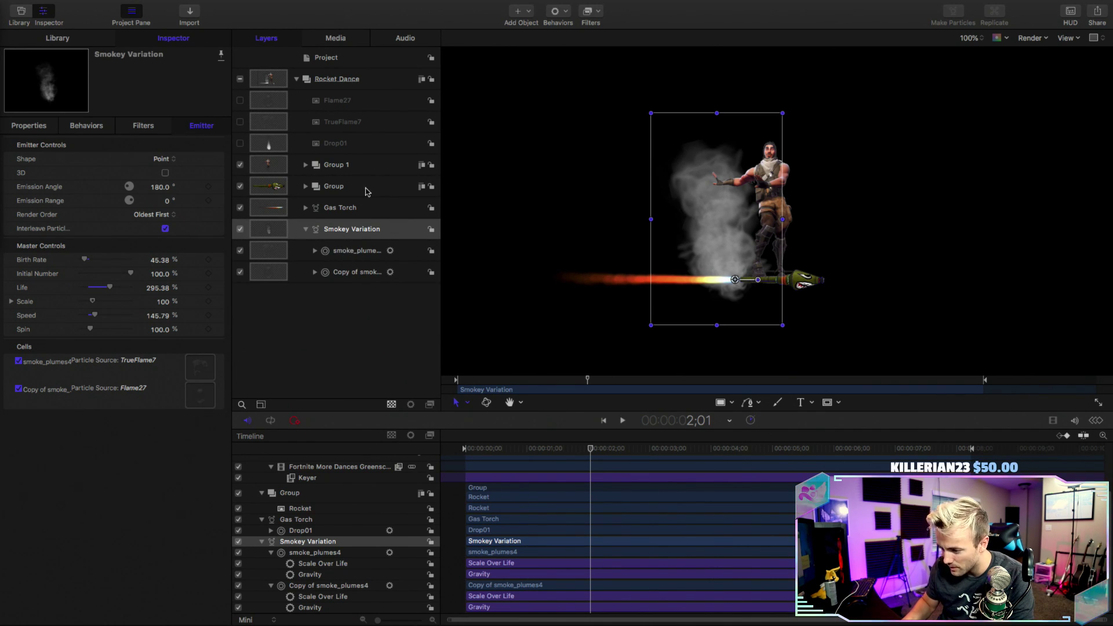
{"action": "key", "text": "Delete"}
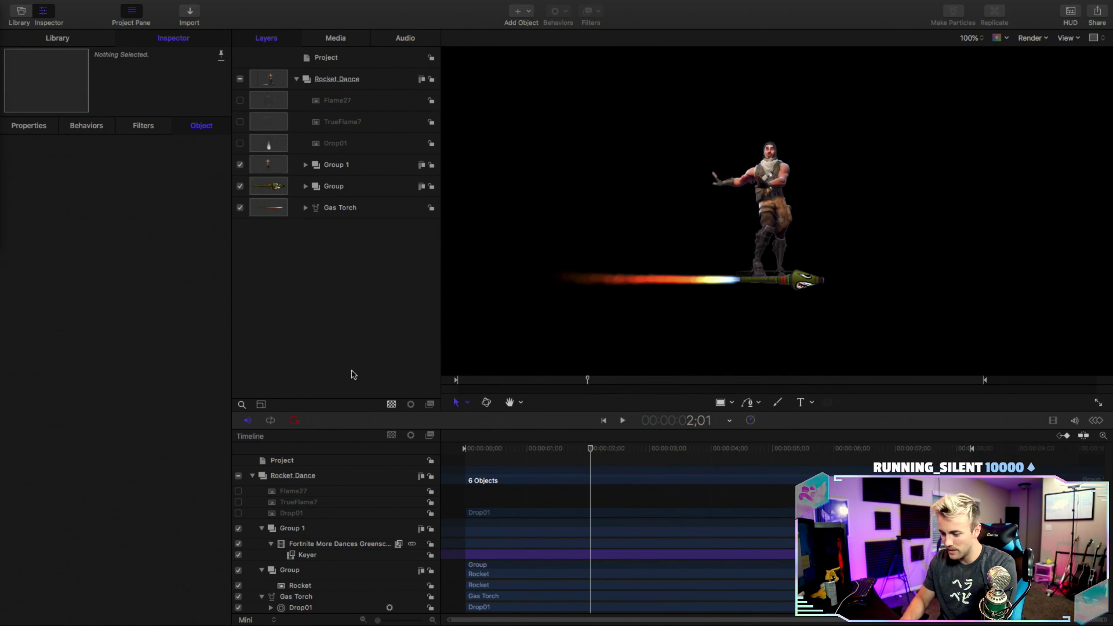
{"action": "left_click_drag", "start_coordinate": [479, 448], "coordinate": [450, 451]}
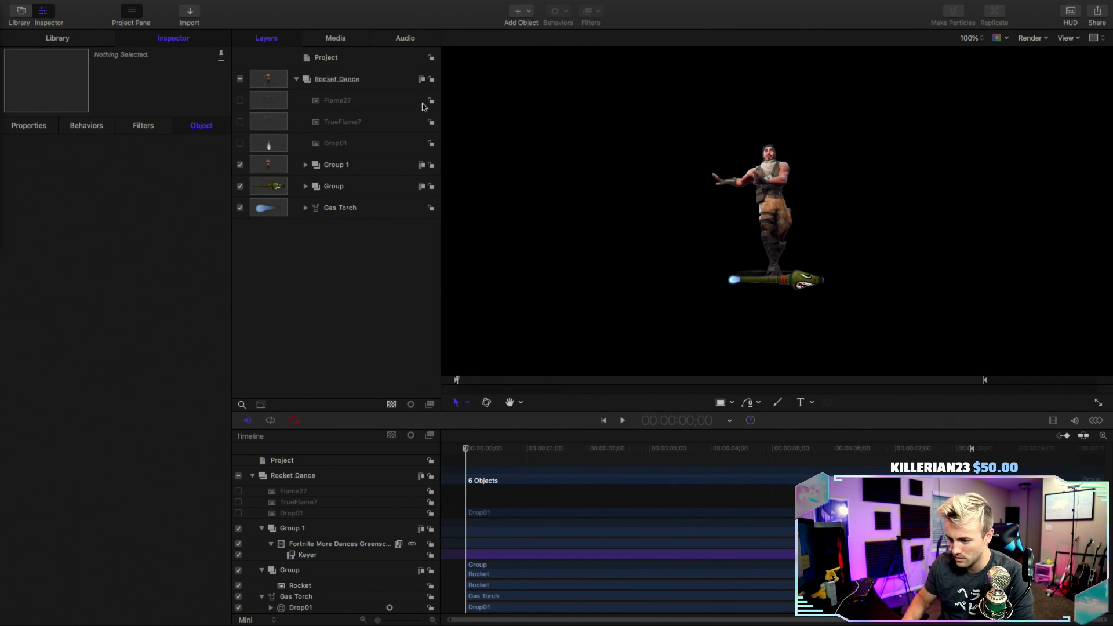
- Add the Steam Vent smoke emitter to Rocket Dance and order it below Gas Torch
{"action": "left_click", "coordinate": [81, 42]}
{"action": "left_click", "coordinate": [58, 469]}
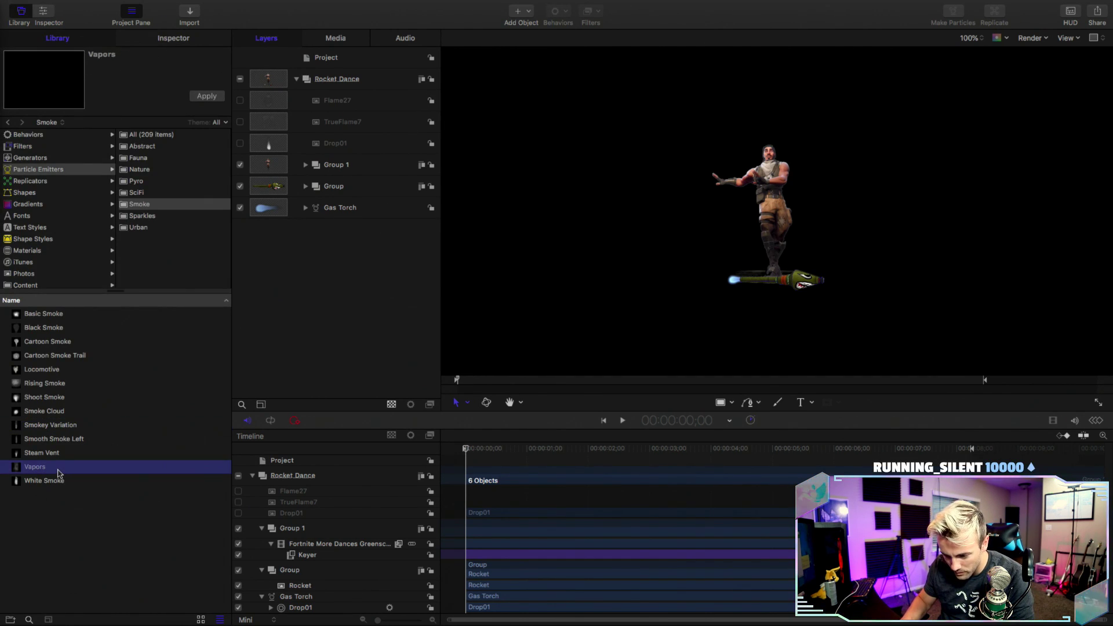
{"action": "left_click", "coordinate": [59, 454]}
{"action": "left_click_drag", "start_coordinate": [59, 453], "coordinate": [376, 87]}
{"action": "left_click_drag", "start_coordinate": [356, 145], "coordinate": [317, 283]}
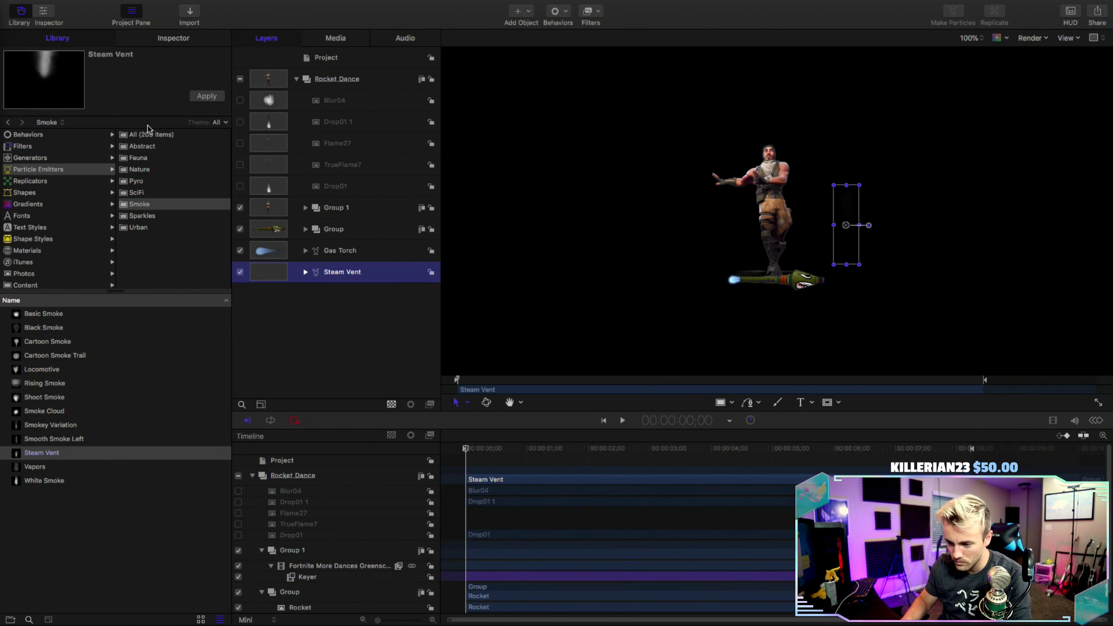
- Place Steam Vent at the rocket's tail, about X -74.8, Y -118 px, and set its emission angle to 180°
{"action": "left_click", "coordinate": [174, 38]}
{"action": "left_click_drag", "start_coordinate": [850, 229], "coordinate": [734, 281]}
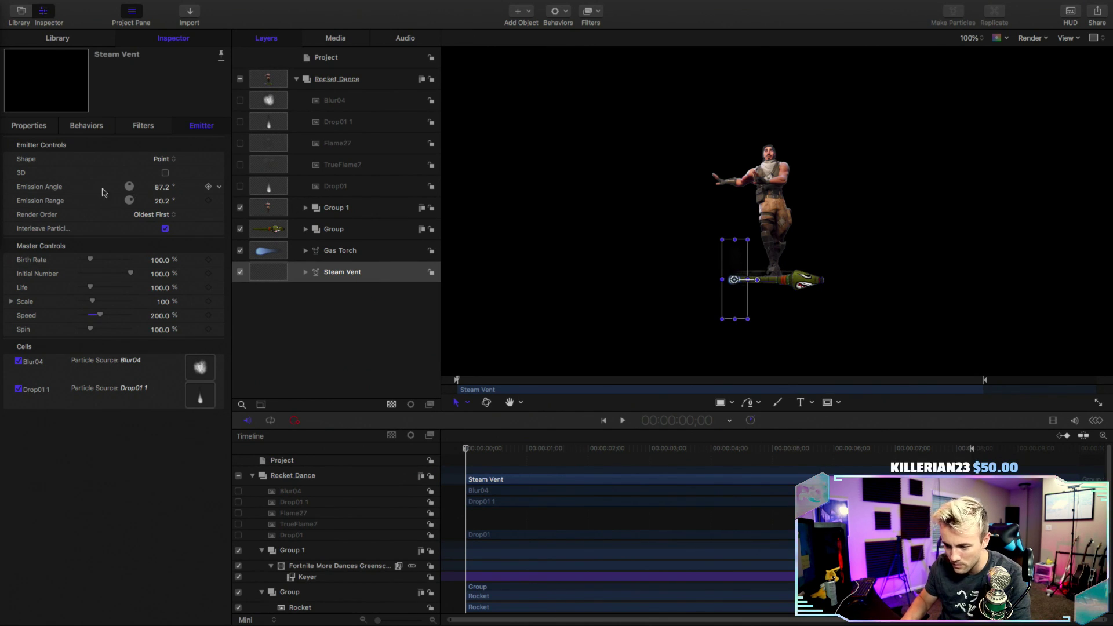
{"action": "double_click", "coordinate": [155, 188]}
{"action": "type", "text": "180"}
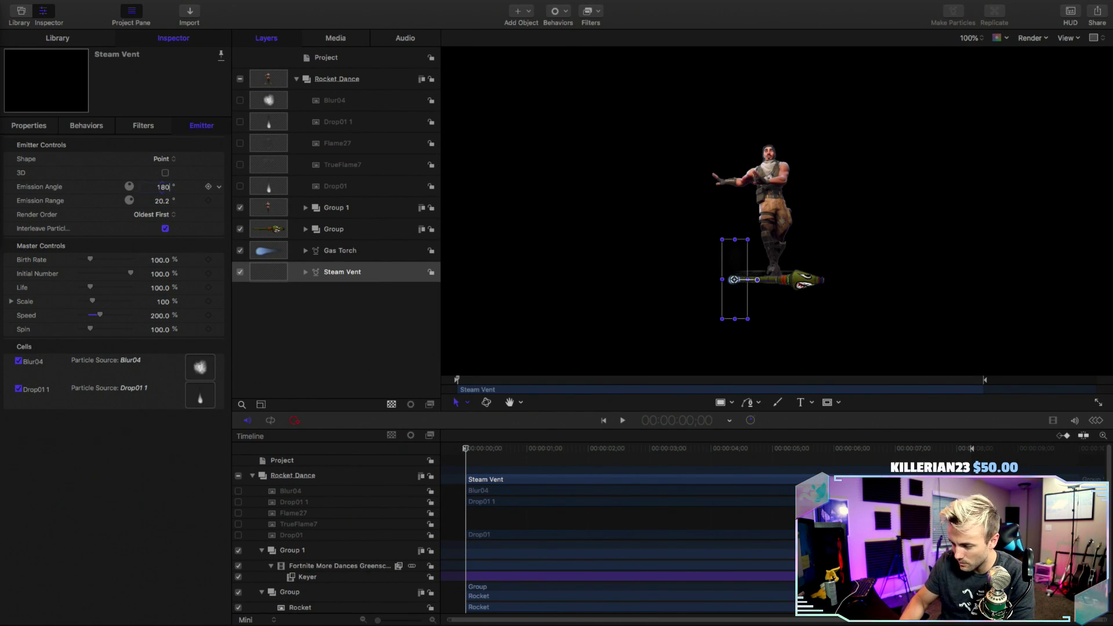
- Scrub through the project and play it from the start to review the Steam Vent smoke behind the rocket
{"action": "left_click_drag", "start_coordinate": [512, 451], "coordinate": [664, 455]}
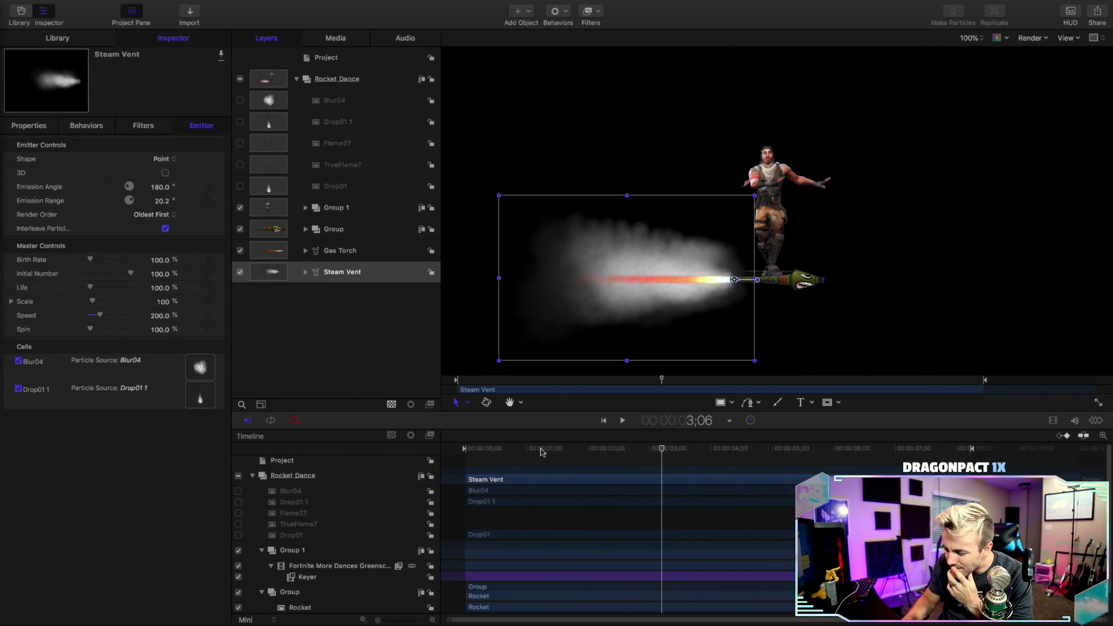
{"action": "key", "text": "Home"}
{"action": "key", "text": "space"}
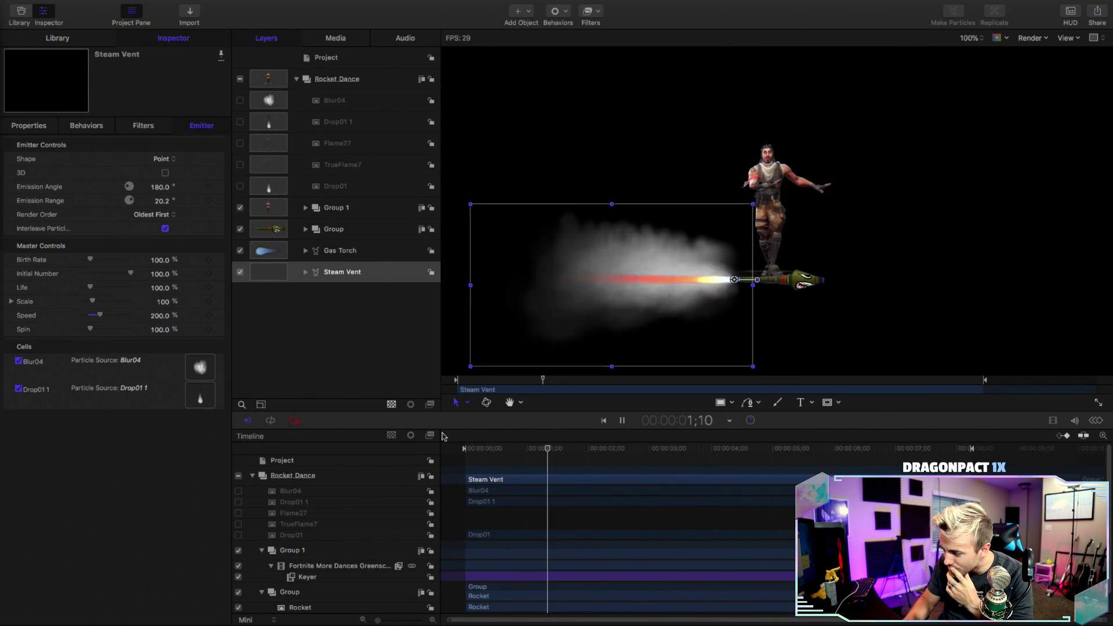
{"action": "key", "text": "space"}
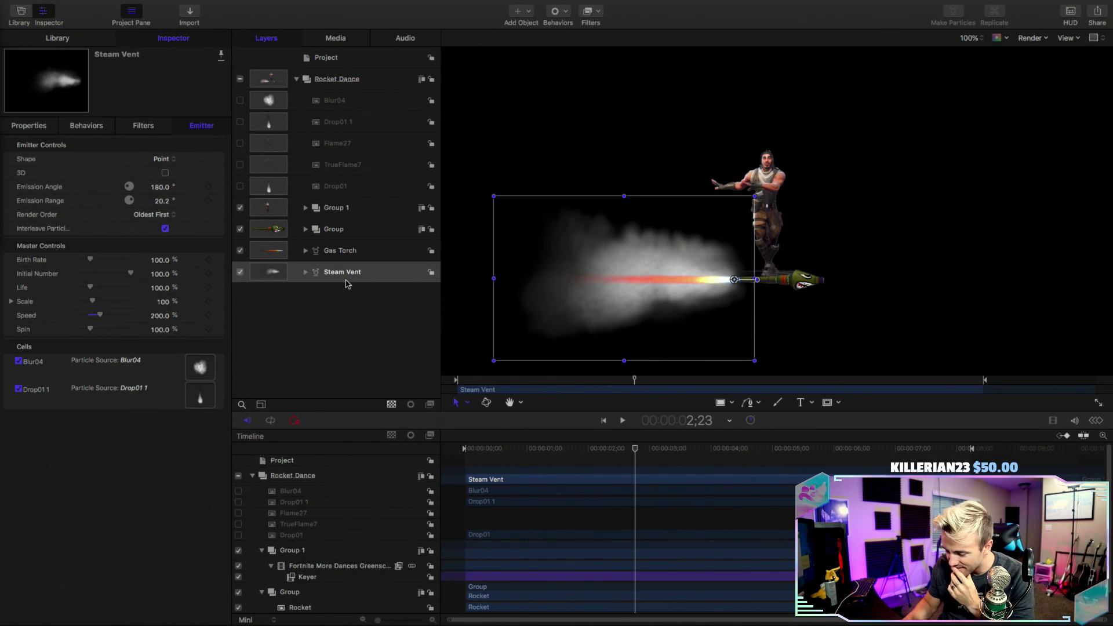
- Turn off Steam Vent's Blur04 cell and play from the start to judge the smoke with only Drop01 1
{"action": "left_click", "coordinate": [18, 361]}
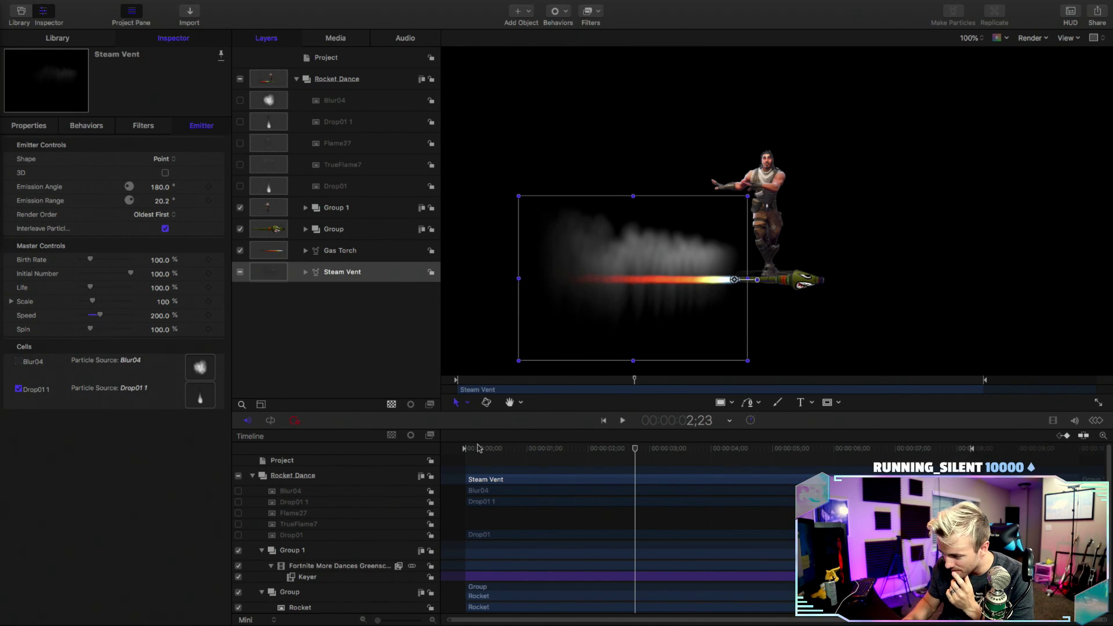
{"action": "key", "text": "Home"}
{"action": "key", "text": "space"}
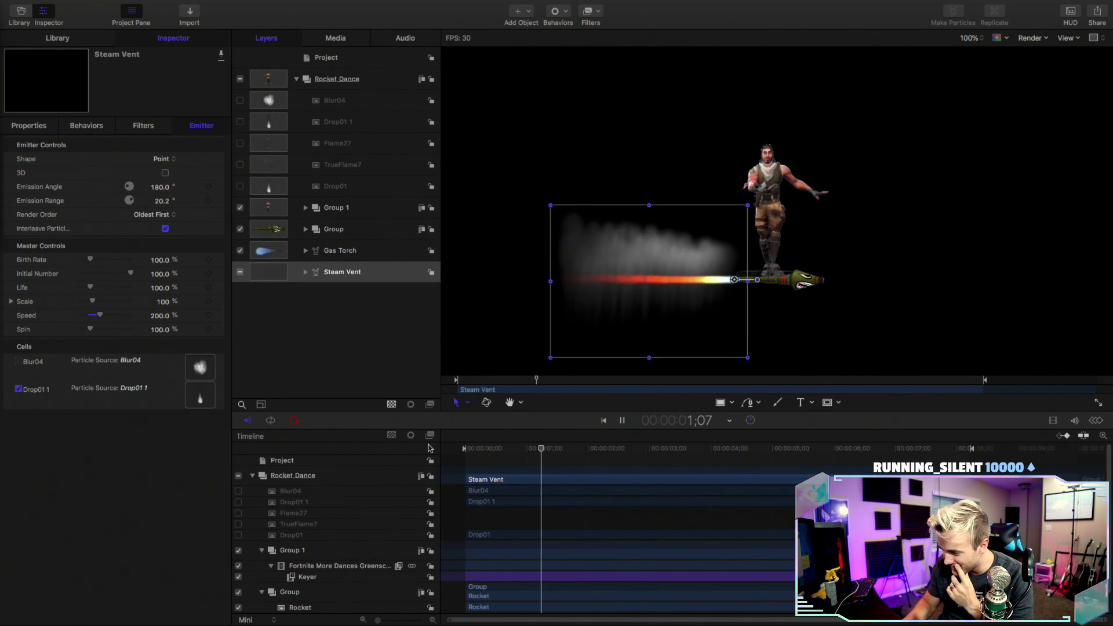
{"action": "key", "text": "space"}
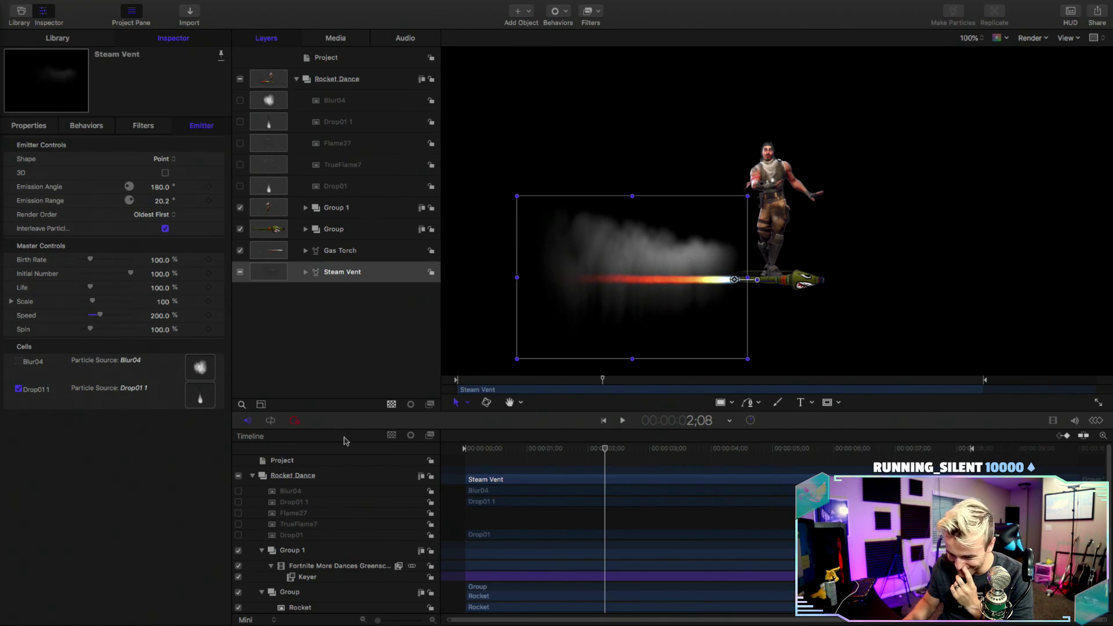
- Rotate the Drop01 1 particle source until its frame lies nearly horizontal, and check Drop01's transform properties for comparison
{"action": "left_click", "coordinate": [371, 122]}
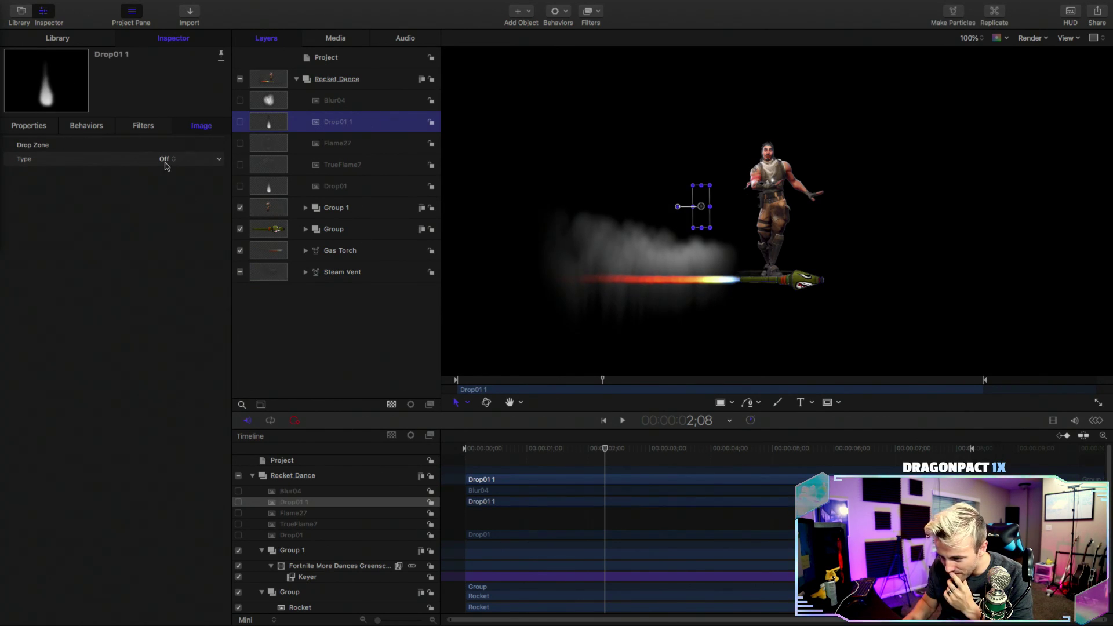
{"action": "left_click", "coordinate": [29, 125]}
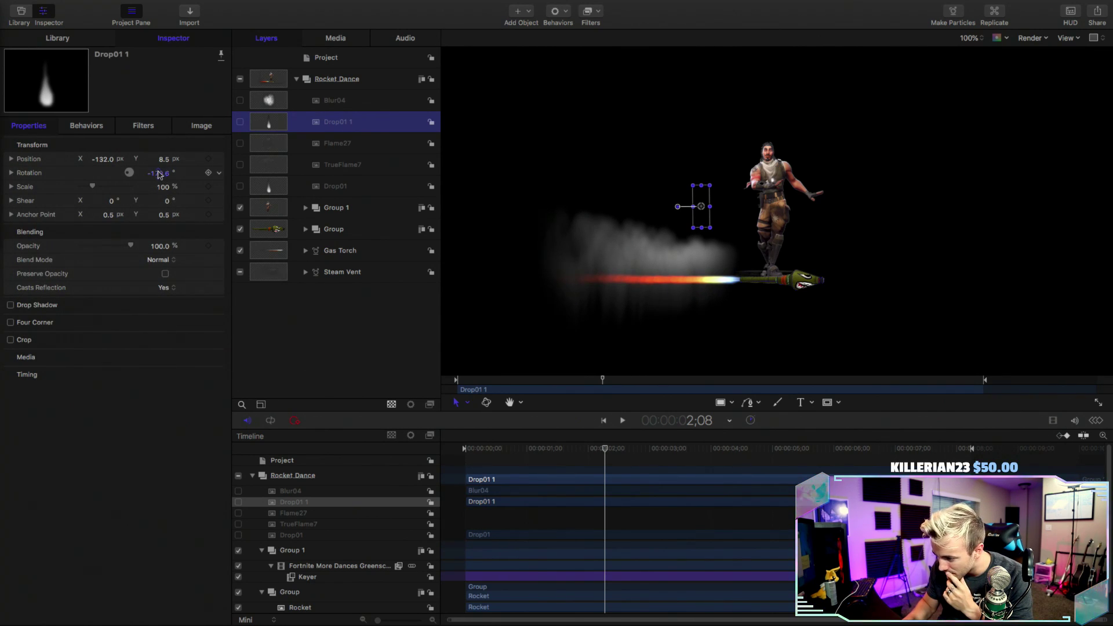
{"action": "left_click_drag", "start_coordinate": [161, 173], "coordinate": [158, 191]}
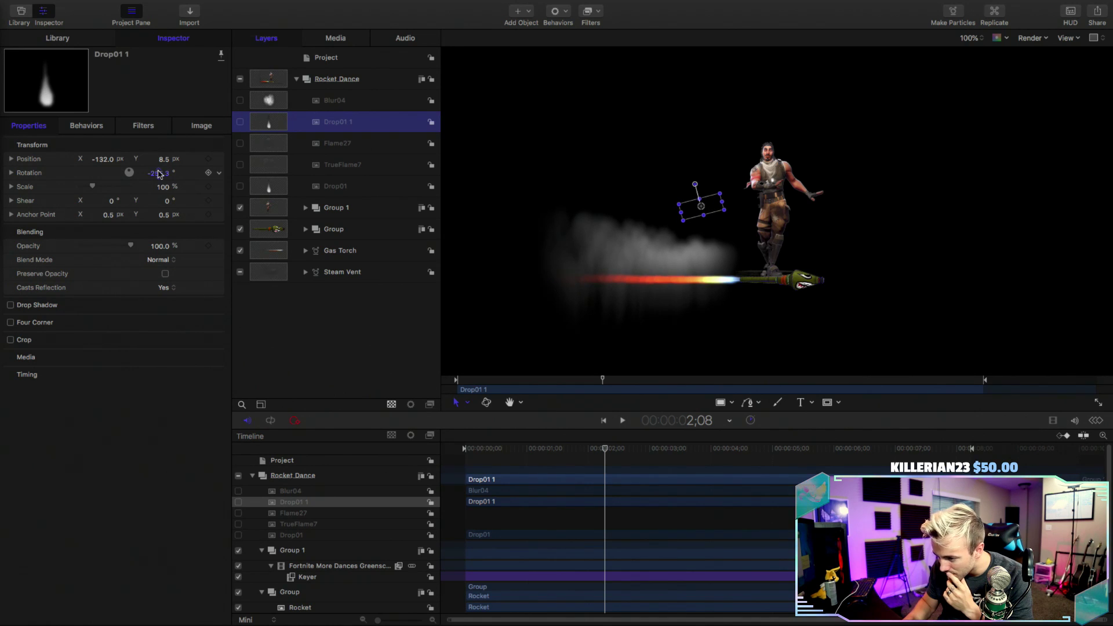
{"action": "left_click", "coordinate": [358, 186]}
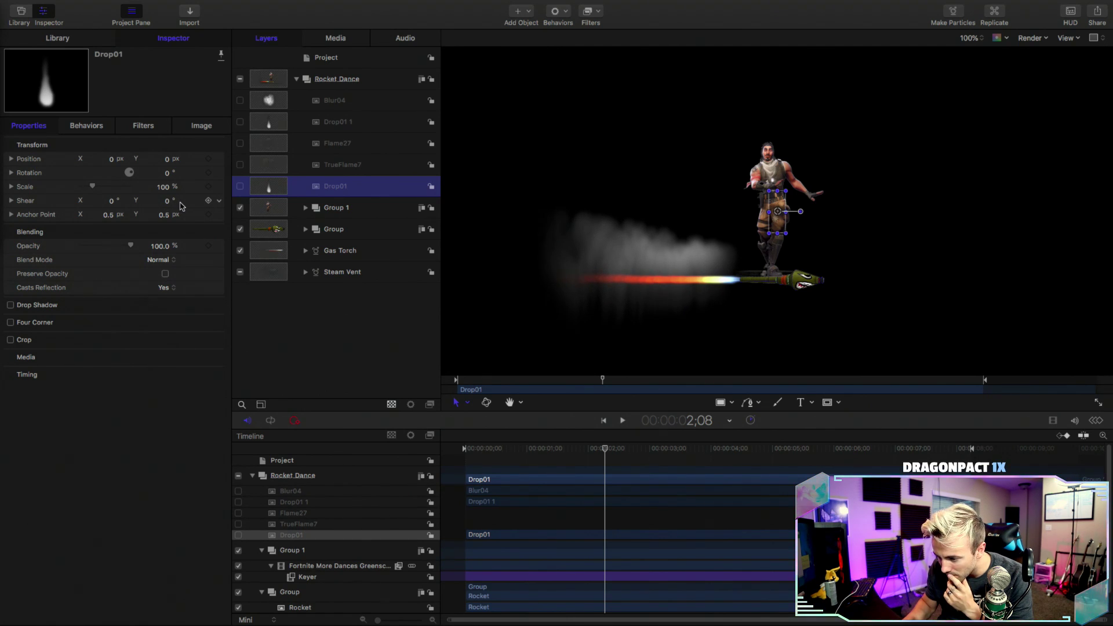
- Turn Steam Vent's Blur04 cell back on and play the smoke with both cells active
{"action": "left_click", "coordinate": [374, 272]}
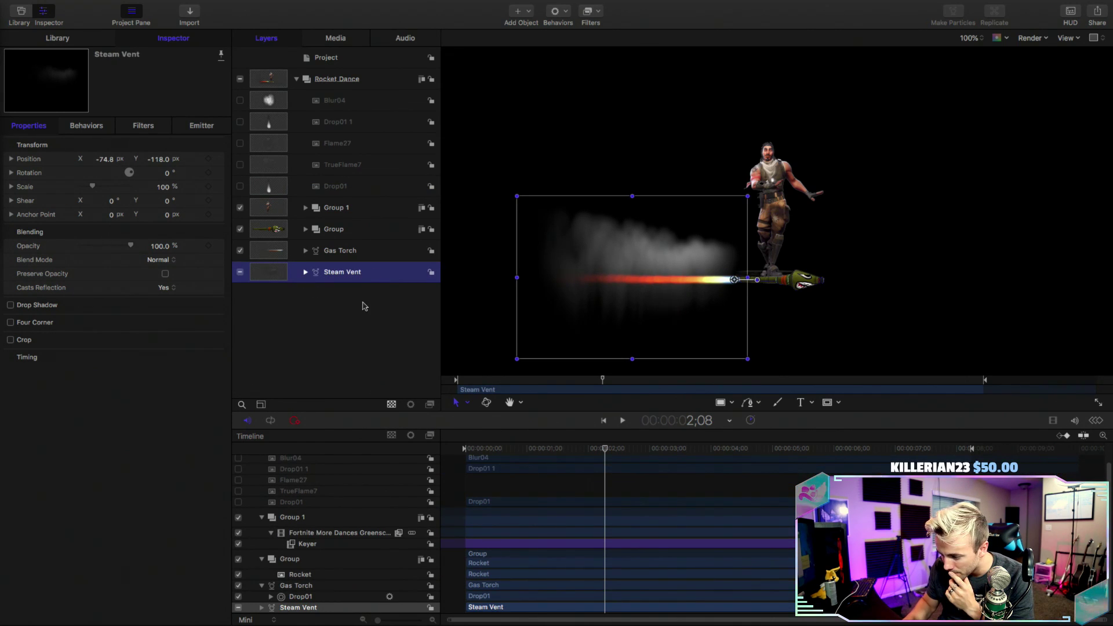
{"action": "mouse_move", "coordinate": [503, 451]}
{"action": "left_mouse_down"}
{"action": "mouse_move", "coordinate": [467, 451]}
{"action": "mouse_move", "coordinate": [490, 450]}
{"action": "left_mouse_up"}
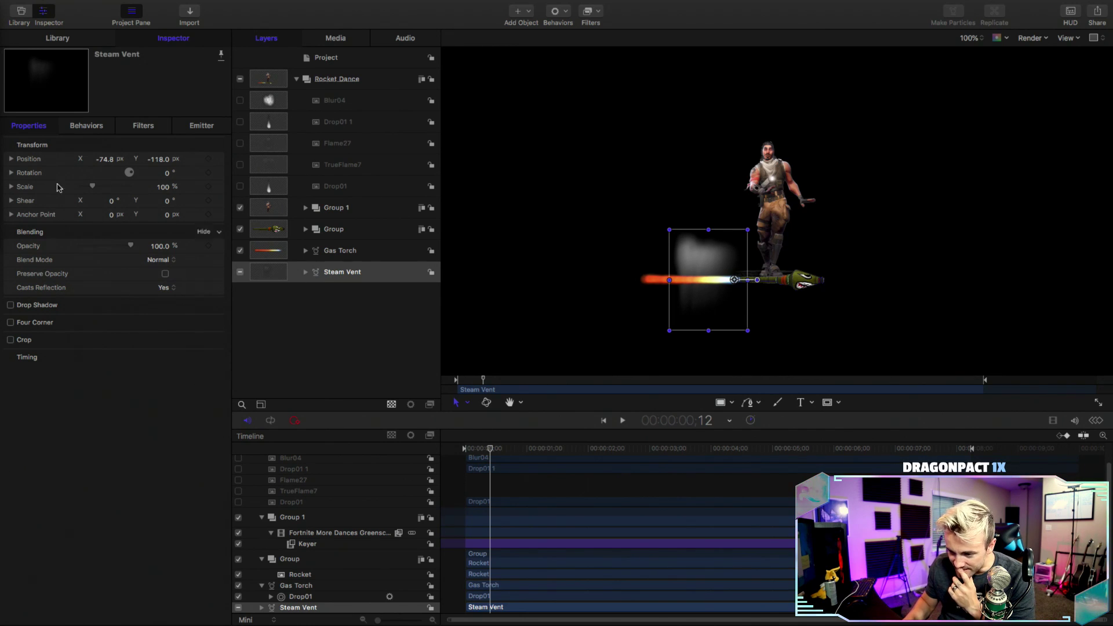
{"action": "left_click", "coordinate": [208, 126]}
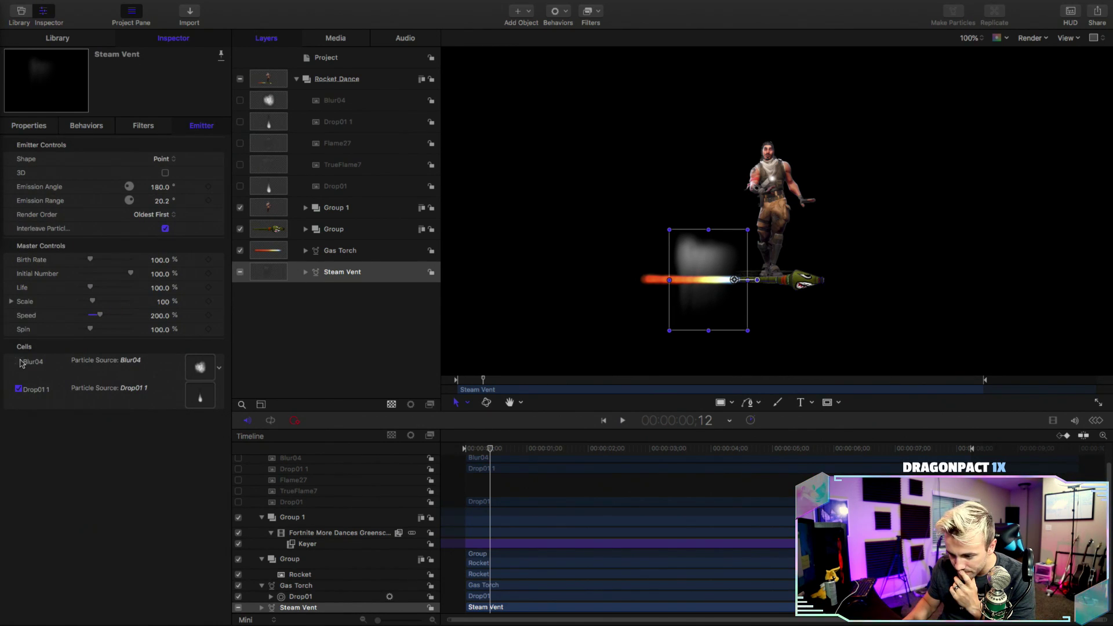
{"action": "left_click", "coordinate": [18, 361]}
{"action": "key", "text": "space"}
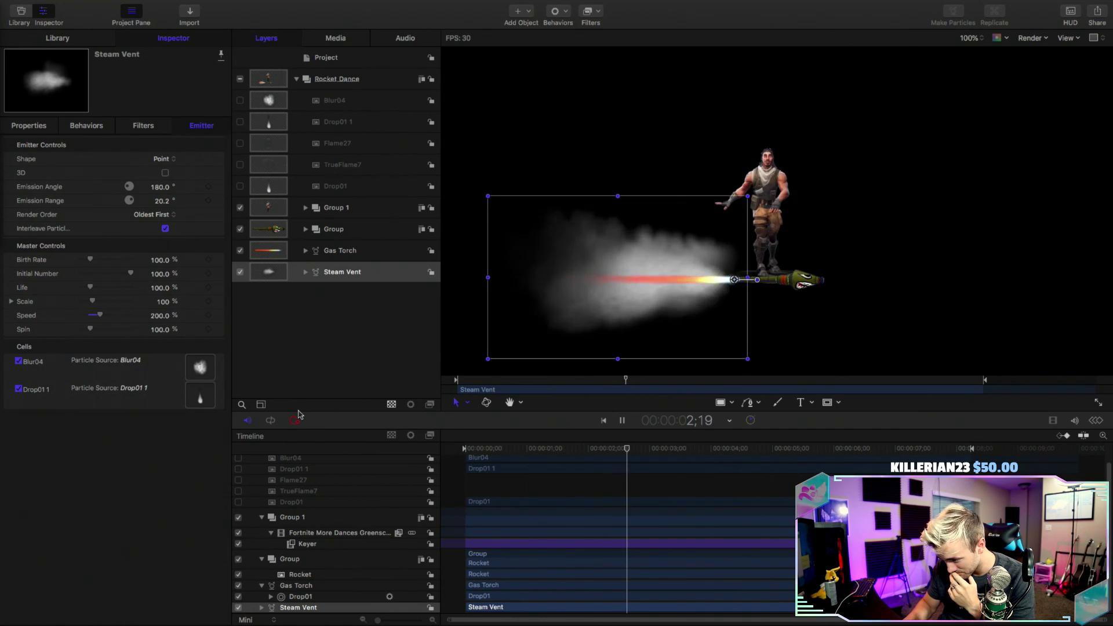
{"action": "key", "text": "space"}
- Turn off Steam Vent's Drop01 1 cell and play from near the start to review the Blur04 smoke alone
{"action": "left_click", "coordinate": [19, 390]}
{"action": "left_click", "coordinate": [474, 444]}
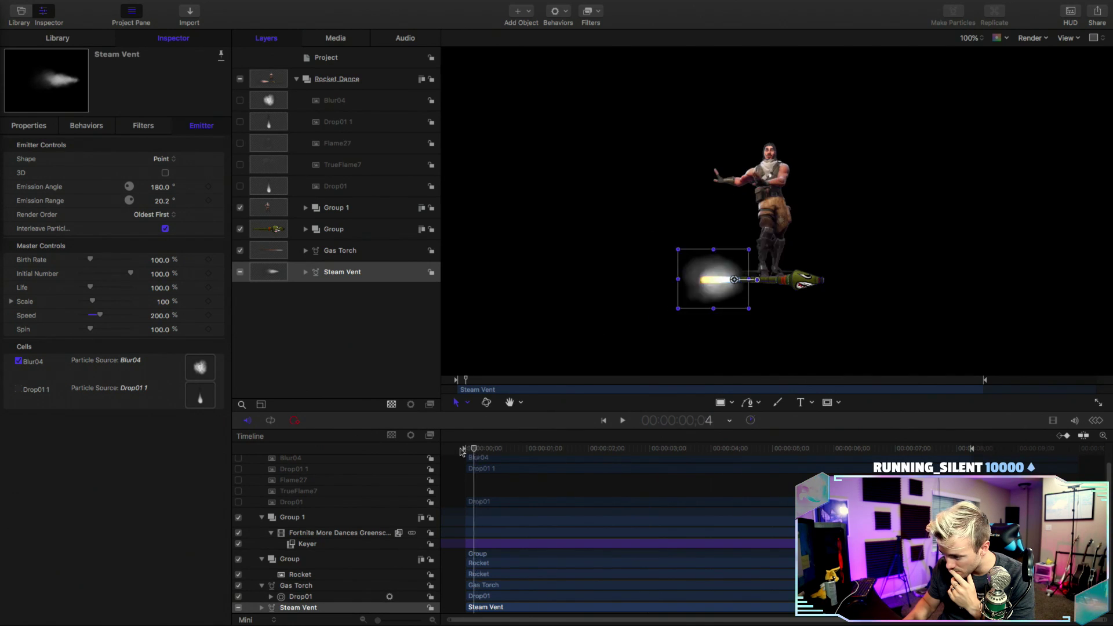
{"action": "key", "text": "space"}
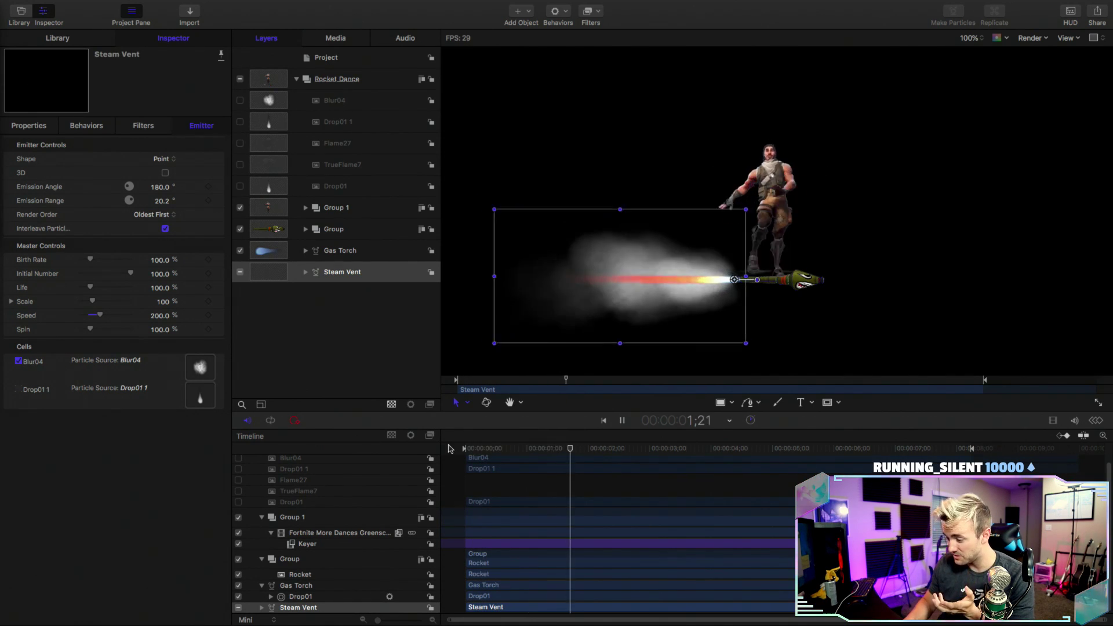
{"action": "key", "text": "space"}
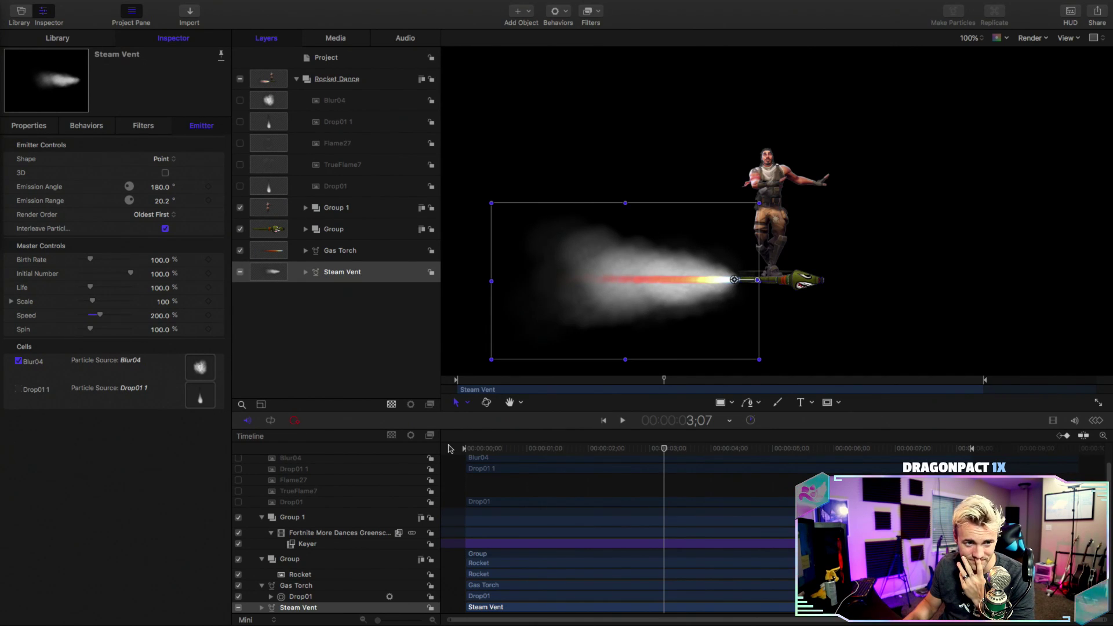
{"action": "key", "text": "space"}
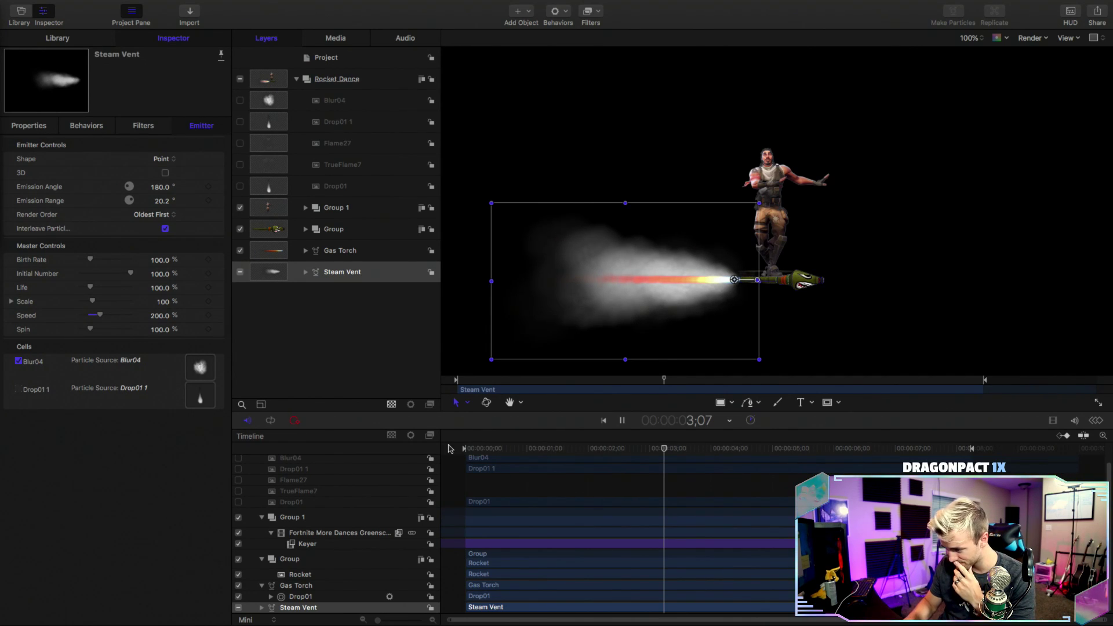
{"action": "key", "text": "space"}
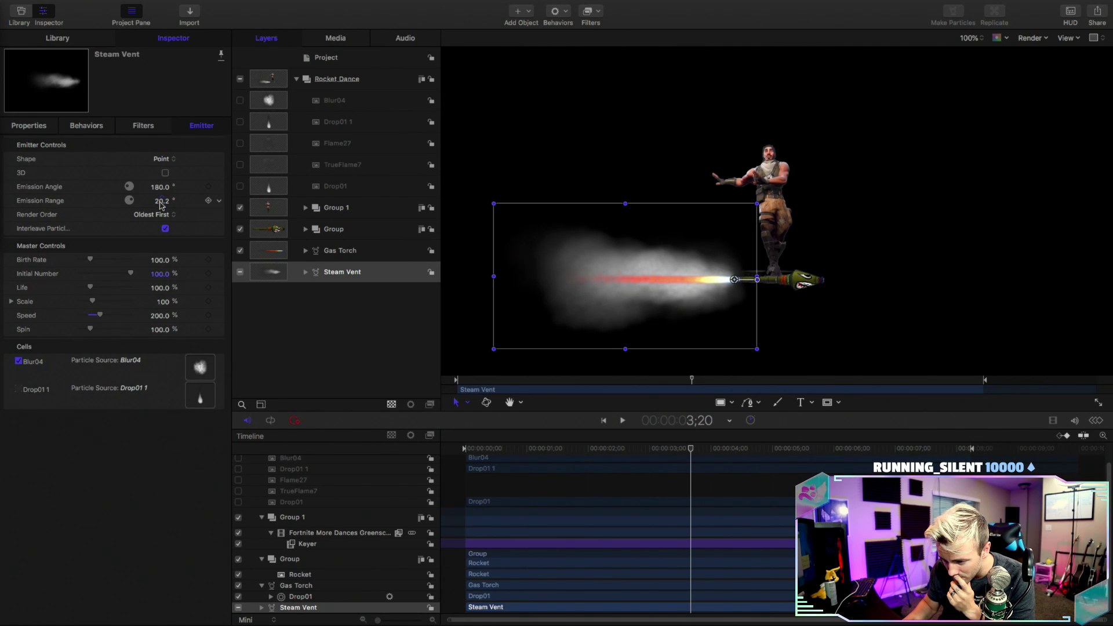
- Reduce Steam Vent's emission range to 19° and lower its opacity to about 27%
{"action": "left_click_drag", "start_coordinate": [162, 202], "coordinate": [160, 202]}
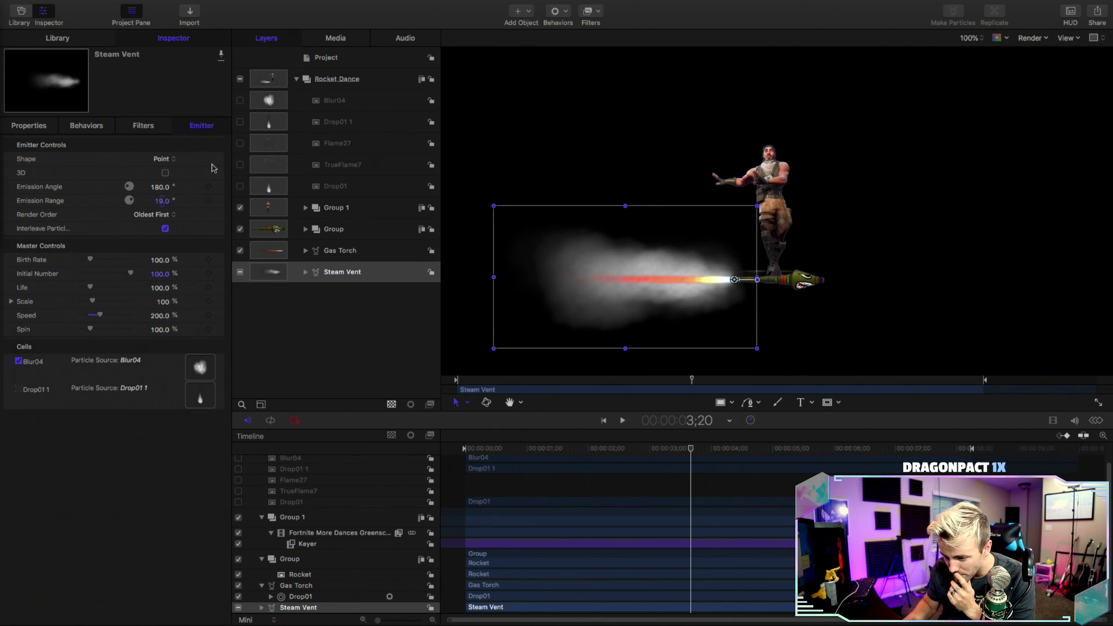
{"action": "key", "text": "F1"}
{"action": "left_click_drag", "start_coordinate": [130, 246], "coordinate": [95, 249]}
- Play on from the current frame, and again from near the start, to review the fainter smoke trail
{"action": "key", "text": "space"}
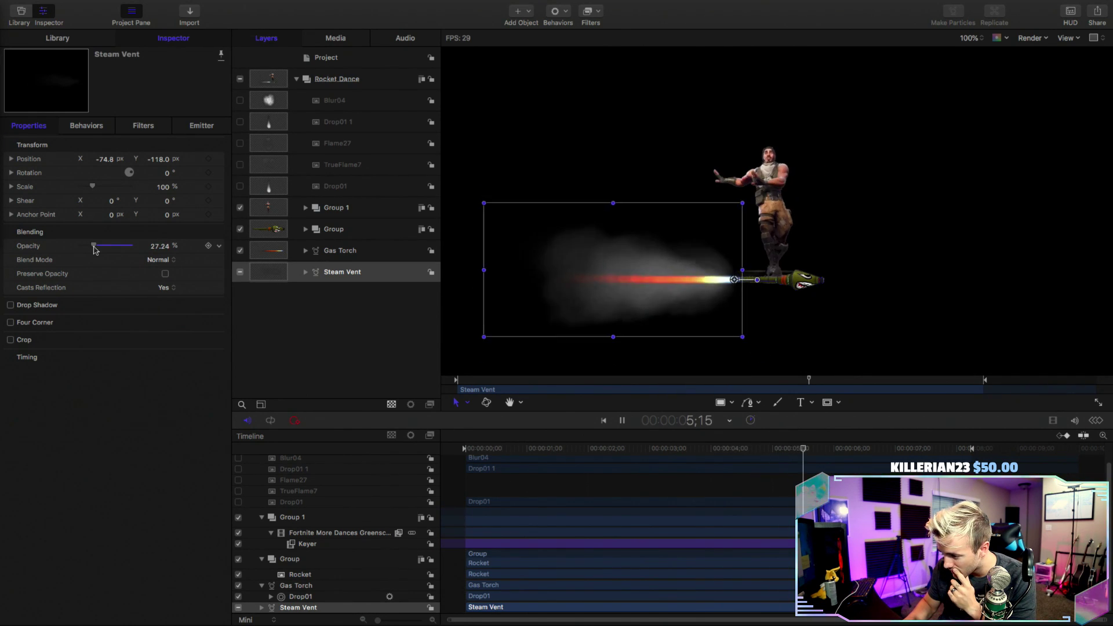
{"action": "key", "text": "space"}
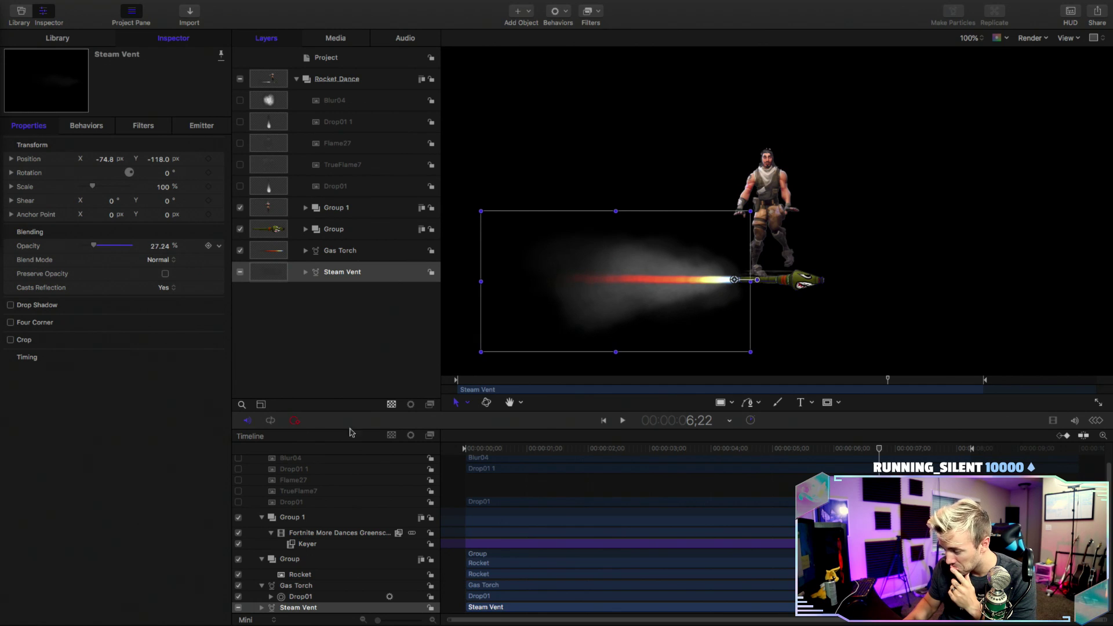
{"action": "left_click", "coordinate": [491, 449]}
{"action": "key", "text": "space"}
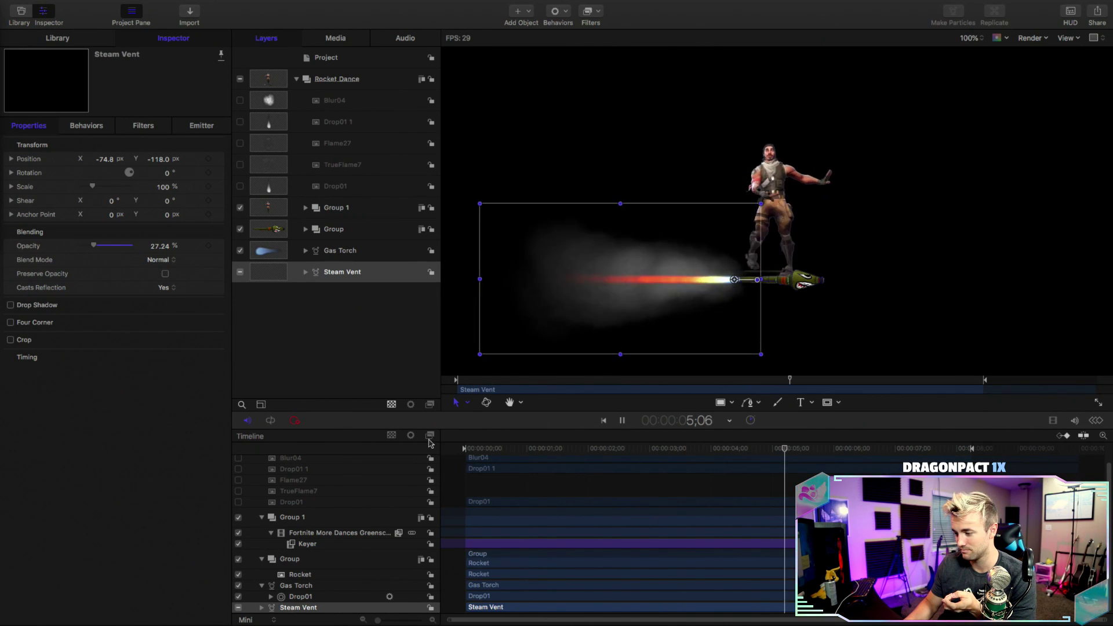
- Play the faint smoke trail once more, and set the Blur04 source image's scale to 96%
{"action": "key", "text": "space"}
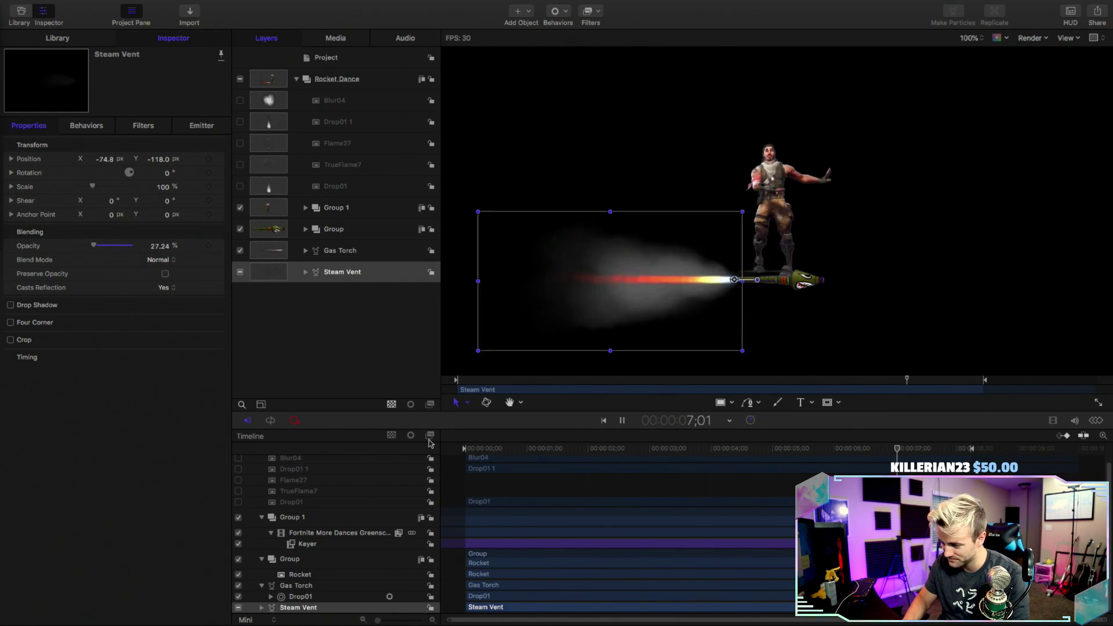
{"action": "key", "text": "space"}
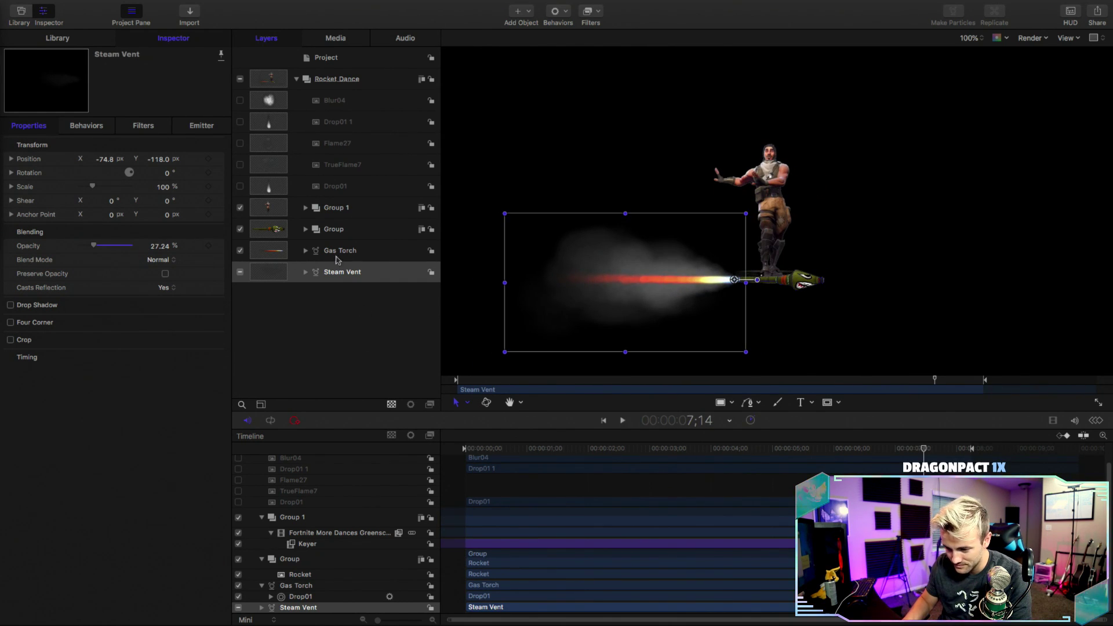
{"action": "left_click", "coordinate": [359, 105]}
{"action": "left_click_drag", "start_coordinate": [163, 185], "coordinate": [157, 185]}
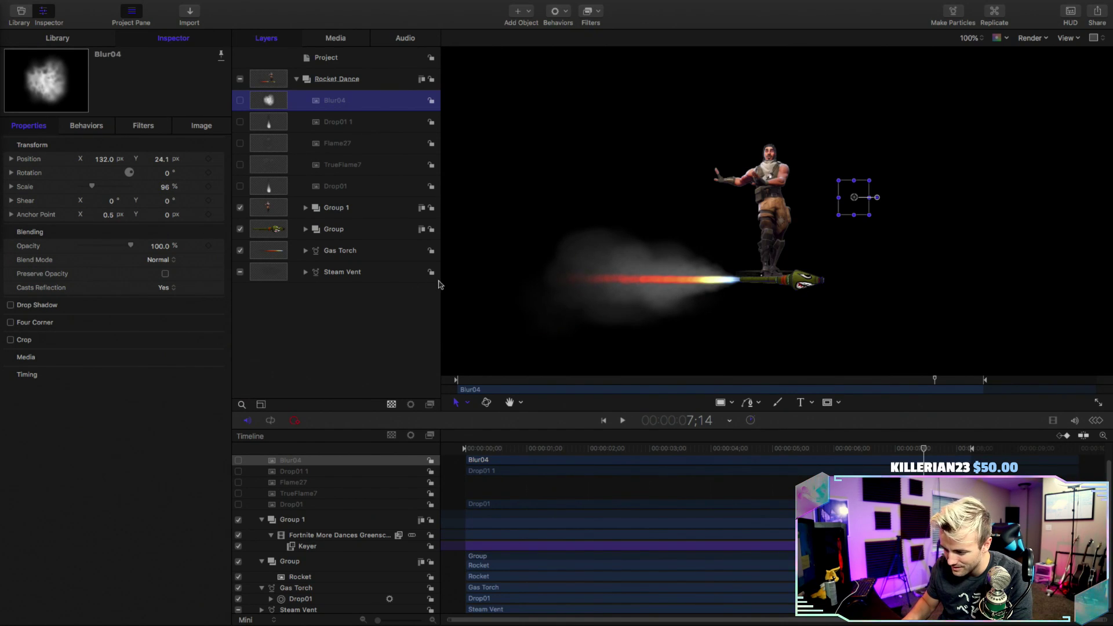
- Lower the Scale in Steam Vent's emitter master controls to 82%
{"action": "left_click", "coordinate": [371, 279]}
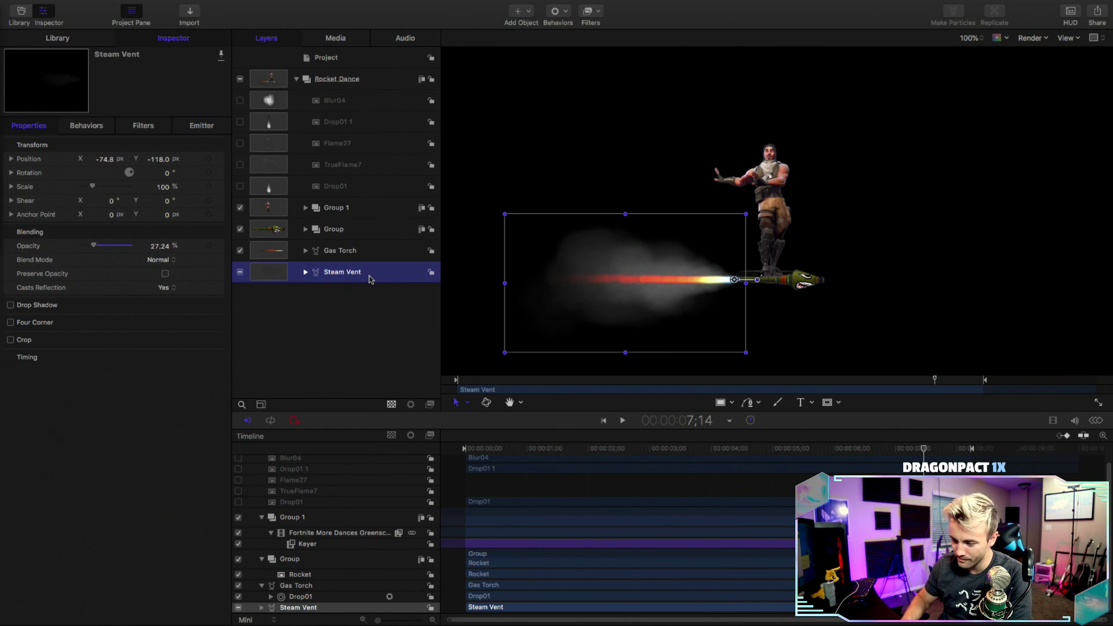
{"action": "left_click", "coordinate": [203, 125]}
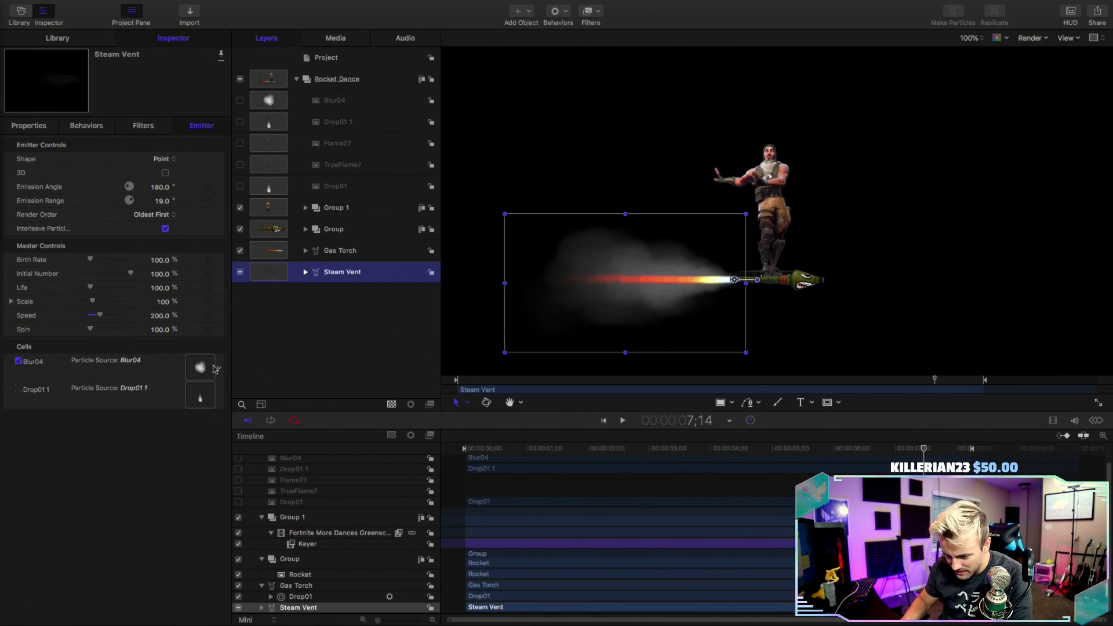
{"action": "left_click", "coordinate": [219, 369]}
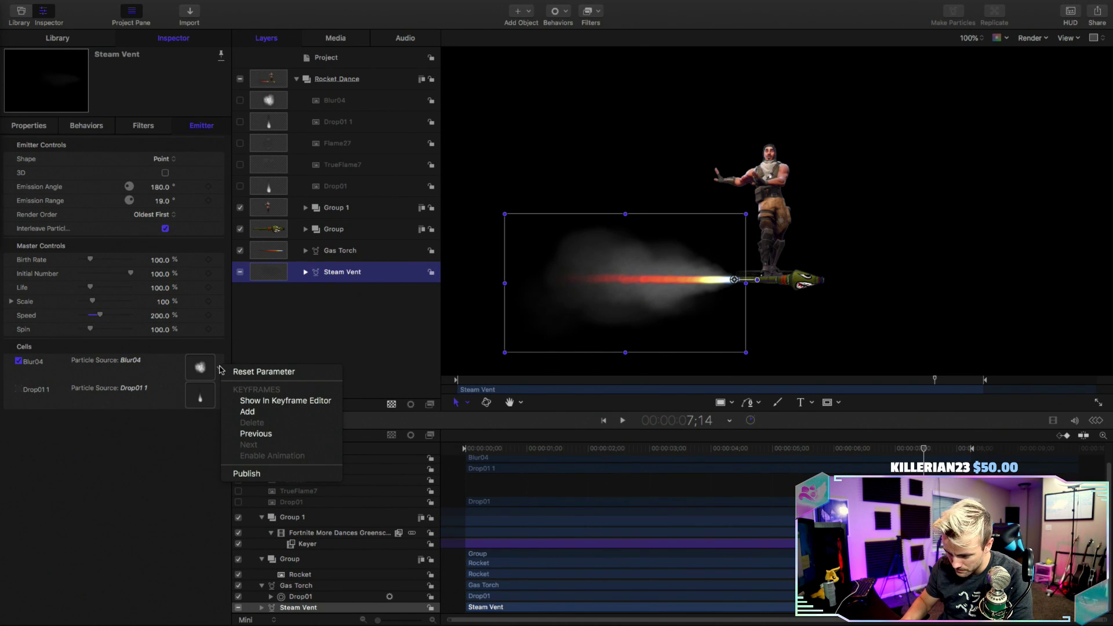
{"action": "left_click", "coordinate": [131, 442]}
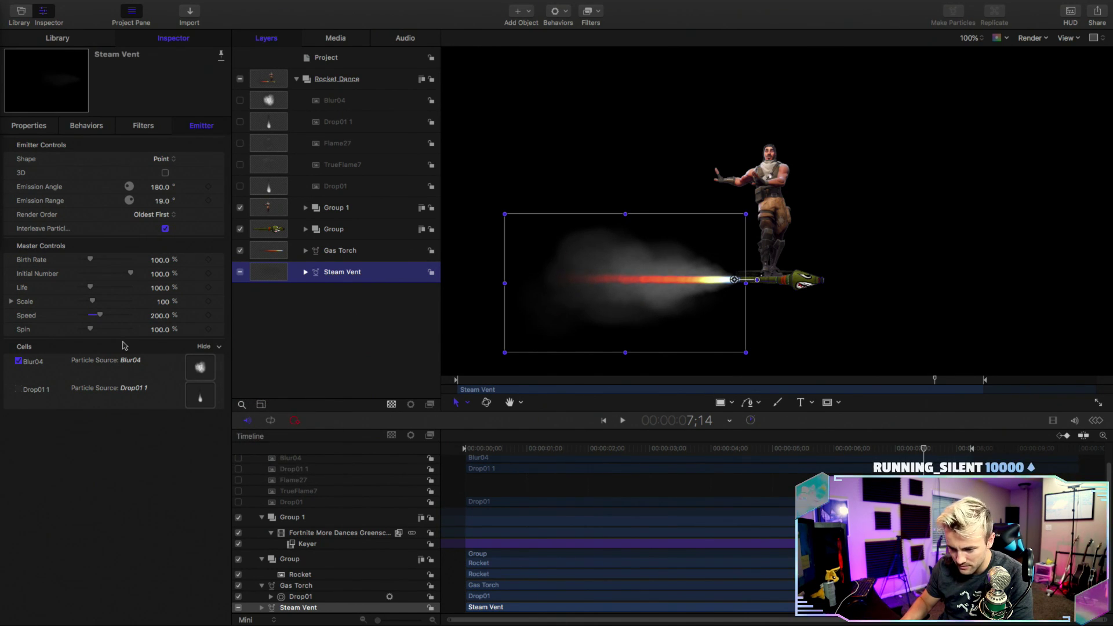
{"action": "left_click_drag", "start_coordinate": [163, 306], "coordinate": [153, 305]}
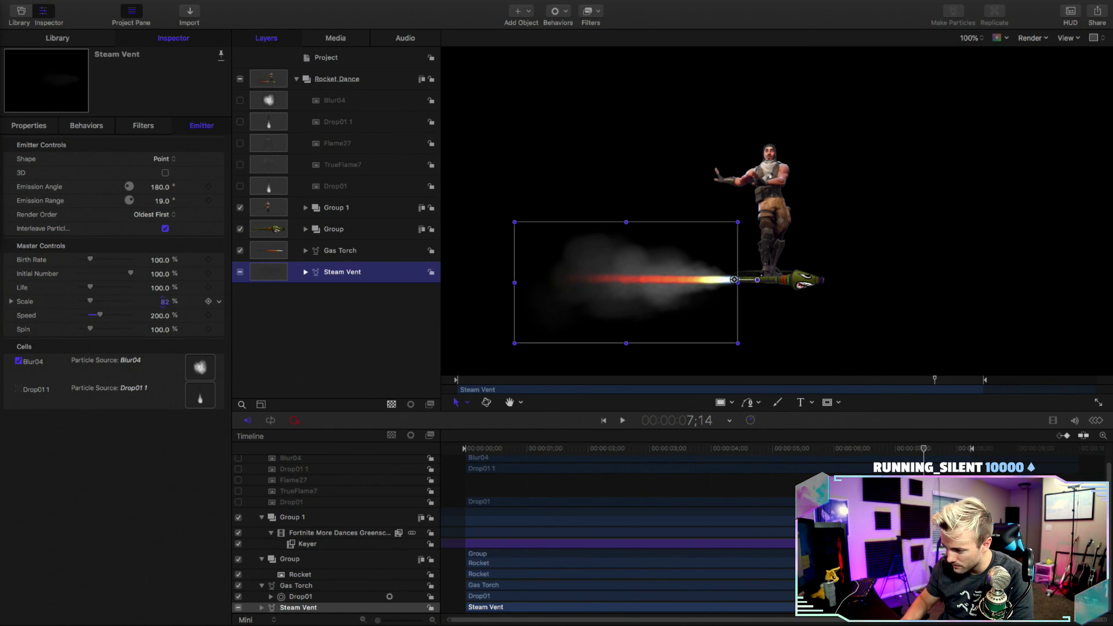
- Play the animation from the start several times to review the smaller smoke trail behind the rocket
{"action": "left_click_drag", "start_coordinate": [486, 450], "coordinate": [446, 449]}
{"action": "key", "text": "space"}
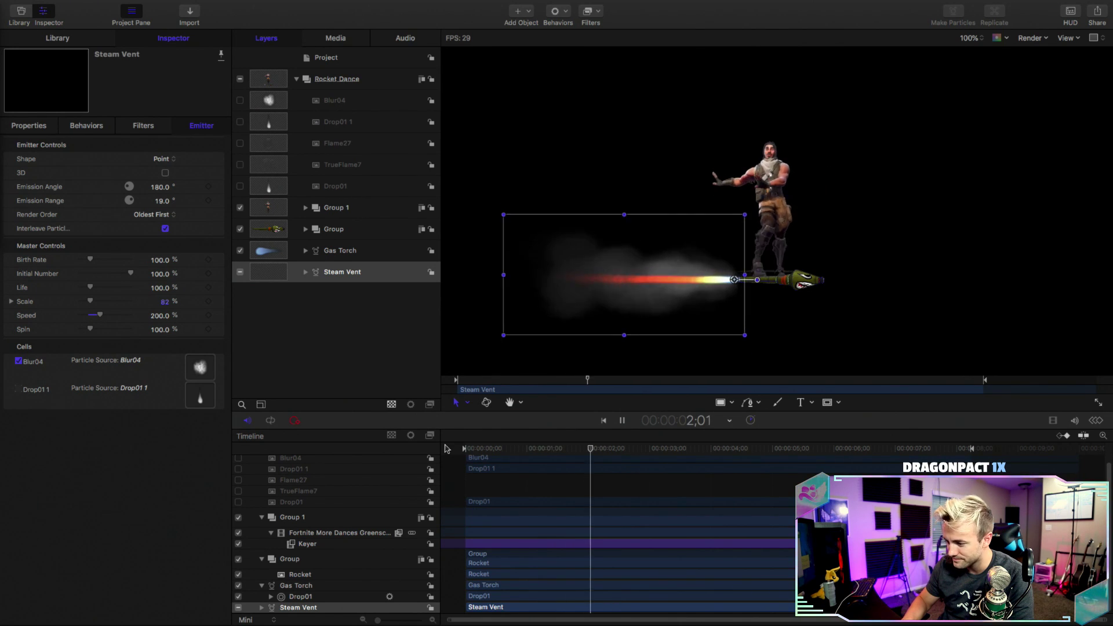
{"action": "key", "text": "space"}
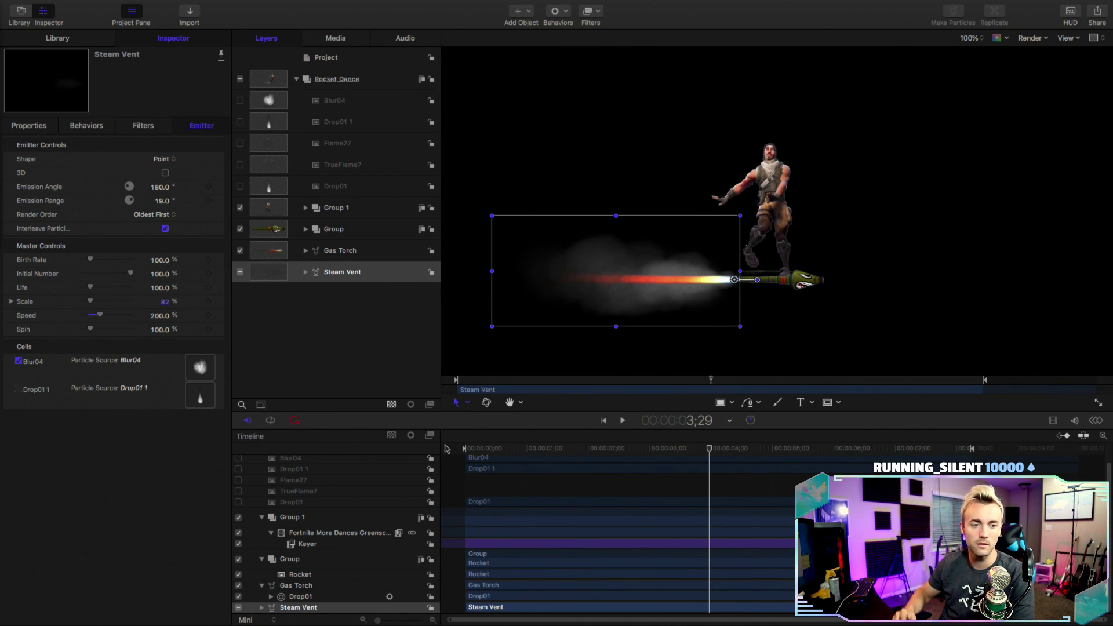
{"action": "left_click_drag", "start_coordinate": [527, 448], "coordinate": [463, 450]}
{"action": "key", "text": "space"}
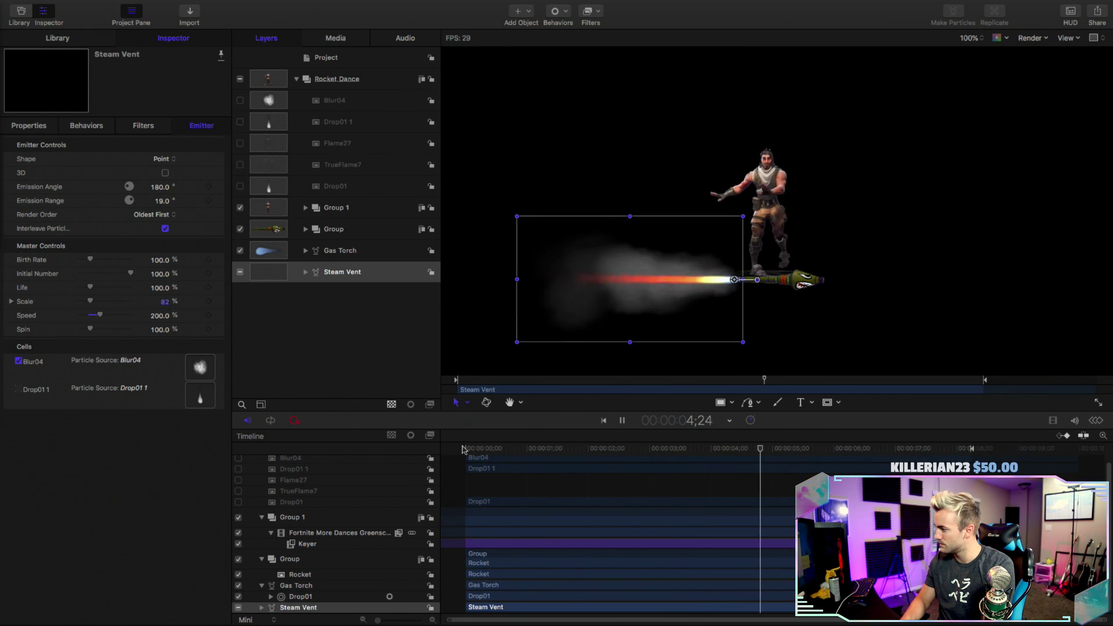
{"action": "key", "text": "space"}
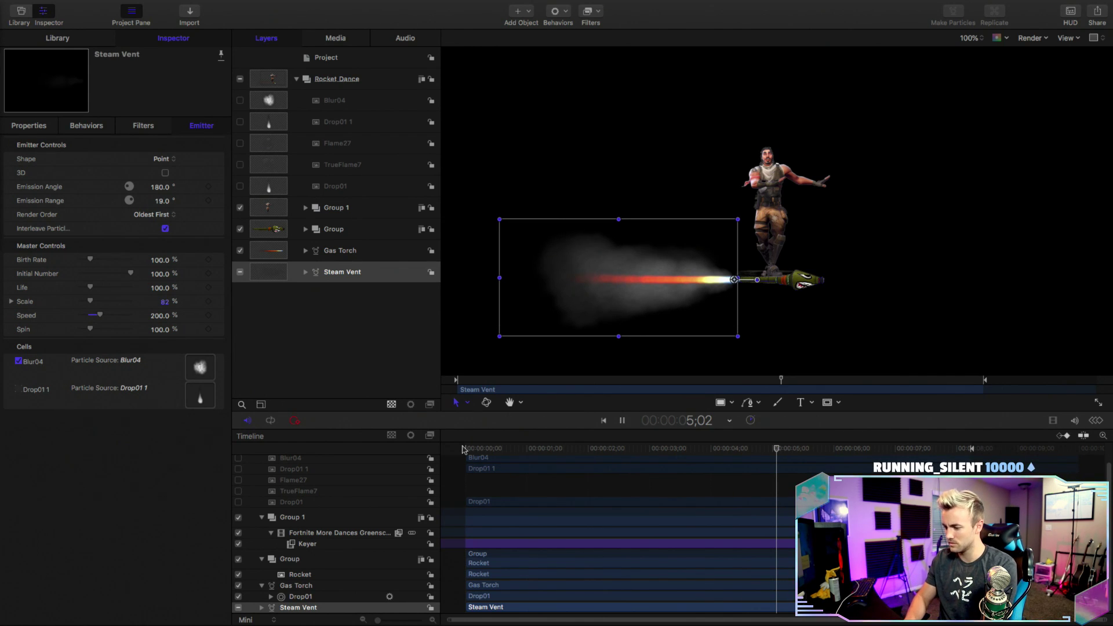
{"action": "key", "text": "space"}
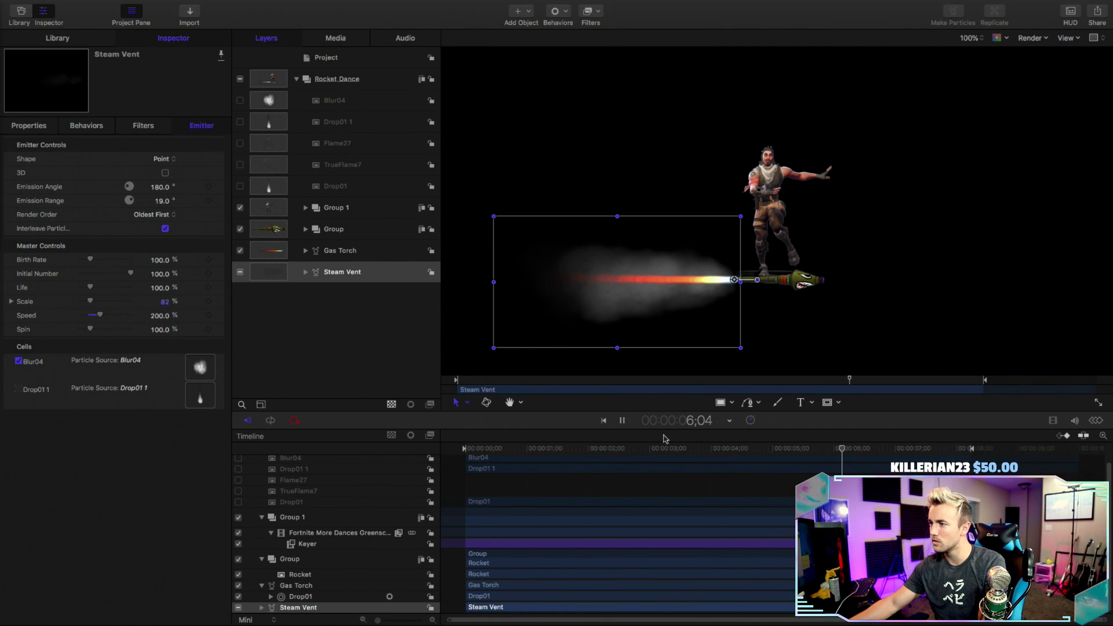
{"action": "key", "text": "space"}
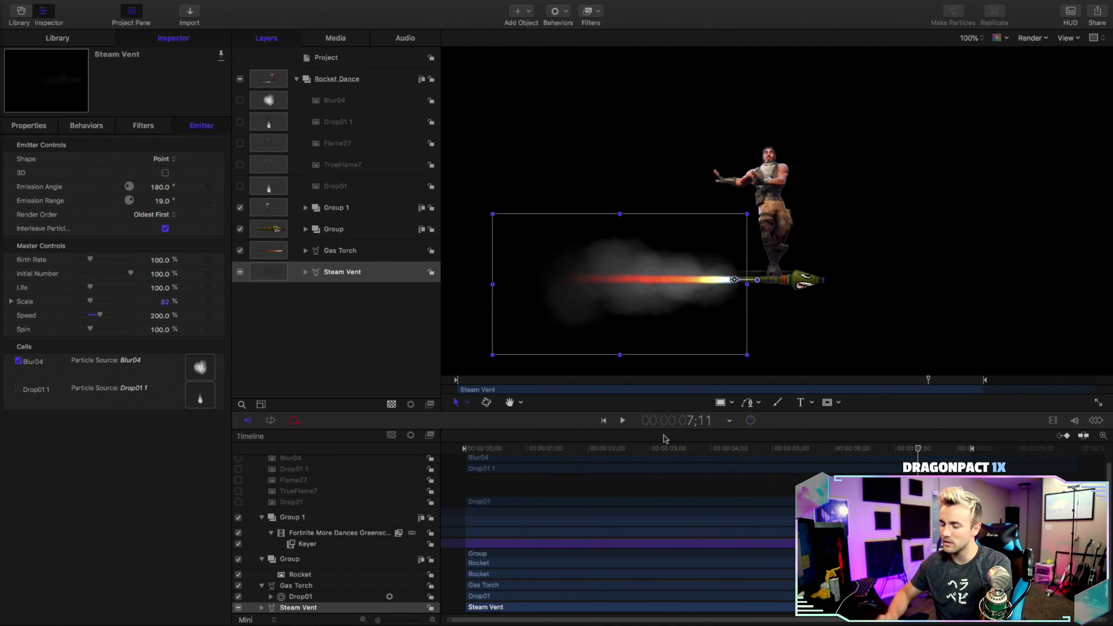
- Switch to the Sound settings in System Preferences and select Speakers/HDMI as the output device
{"action": "key", "text": "super+Tab"}
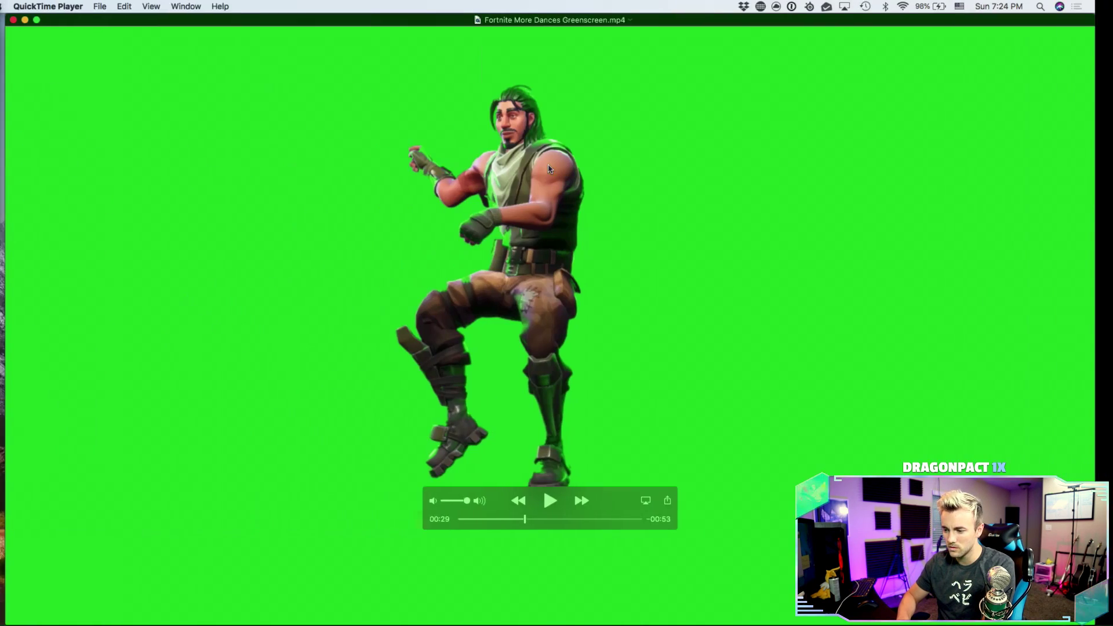
{"action": "key", "text": "super+space"}
{"action": "type", "text": "sou"}
{"action": "key", "text": "Return"}
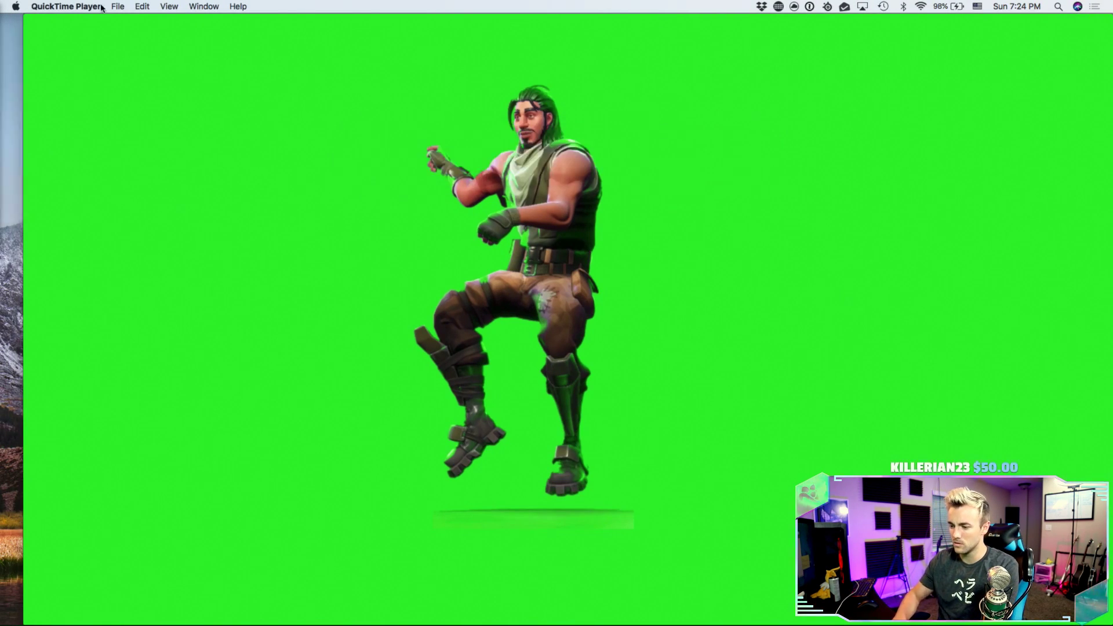
{"action": "left_click", "coordinate": [474, 139]}
{"action": "left_click", "coordinate": [388, 225]}
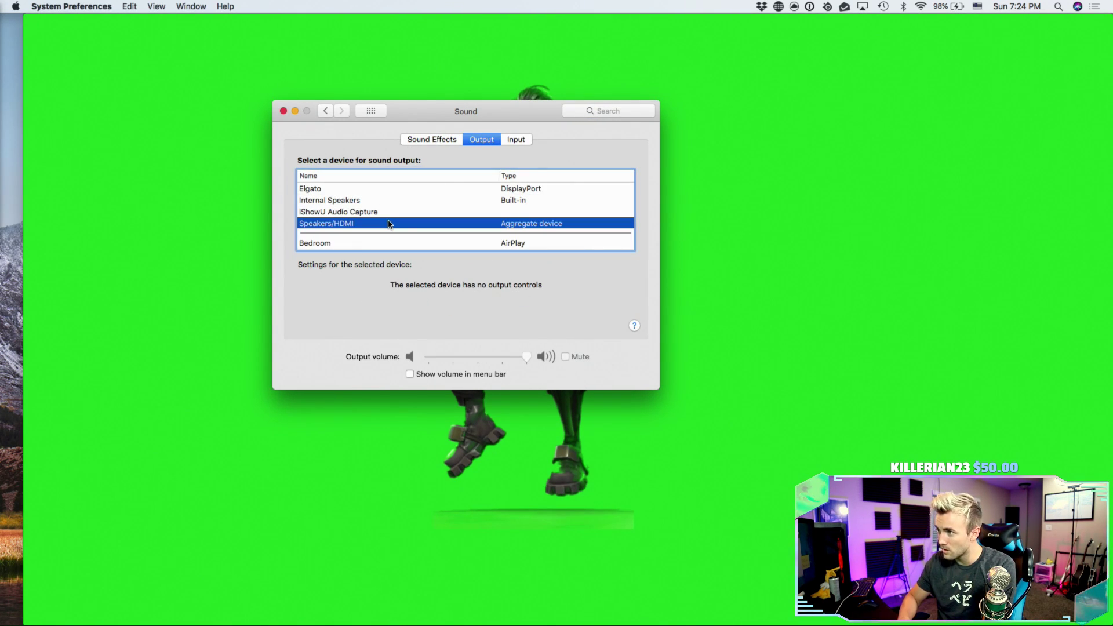
- Return to Motion and play the project from near the start to test the sound output
{"action": "key", "text": "ctrl+Right"}
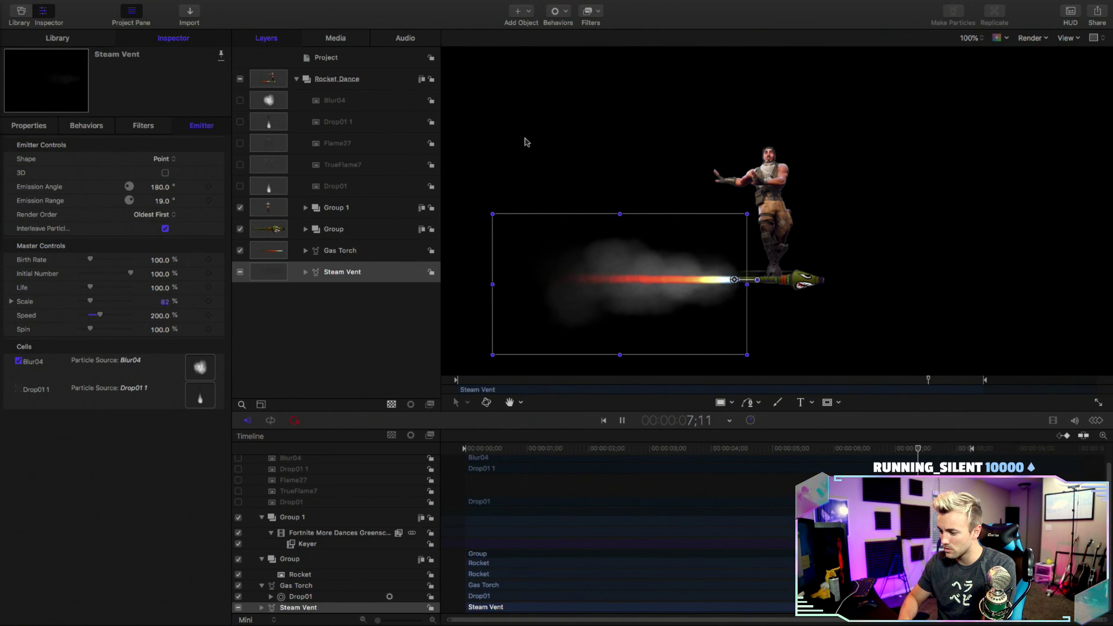
{"action": "left_click_drag", "start_coordinate": [492, 380], "coordinate": [466, 381]}
{"action": "key", "text": "space"}
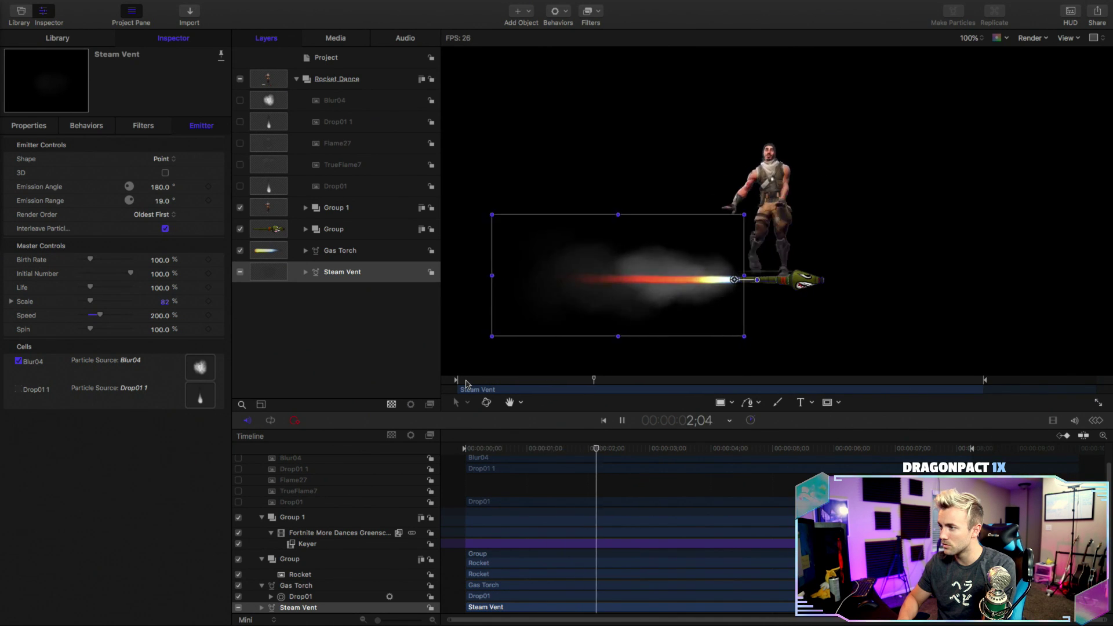
- Change the system sound output to Elgato, and replay the Motion project from near the start
{"action": "key", "text": "ctrl+Left"}
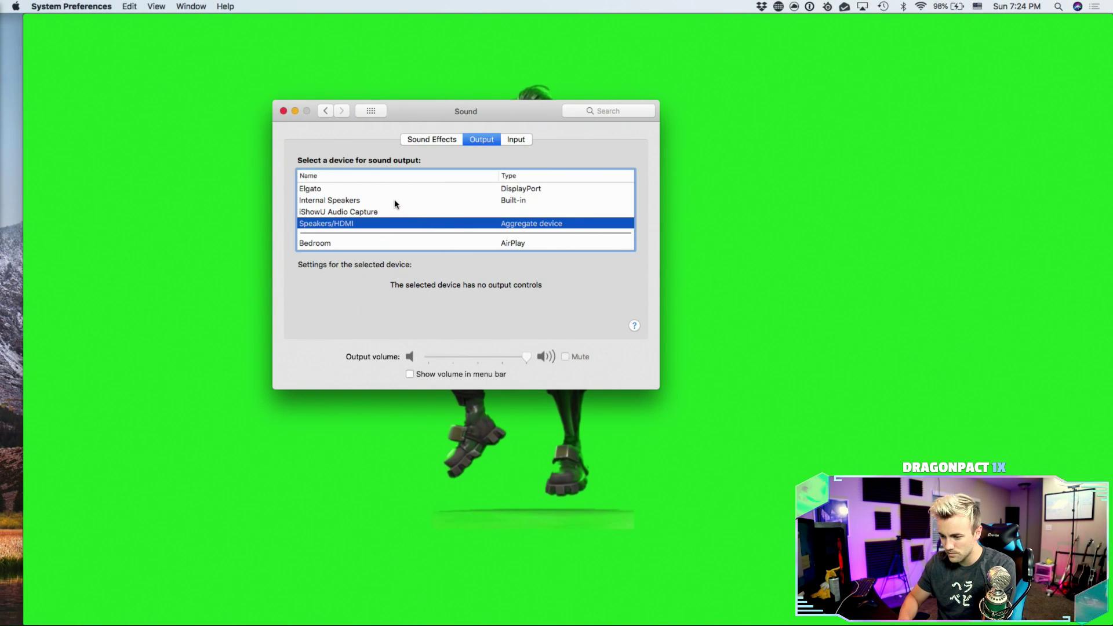
{"action": "left_click", "coordinate": [378, 189]}
{"action": "key", "text": "ctrl+Right"}
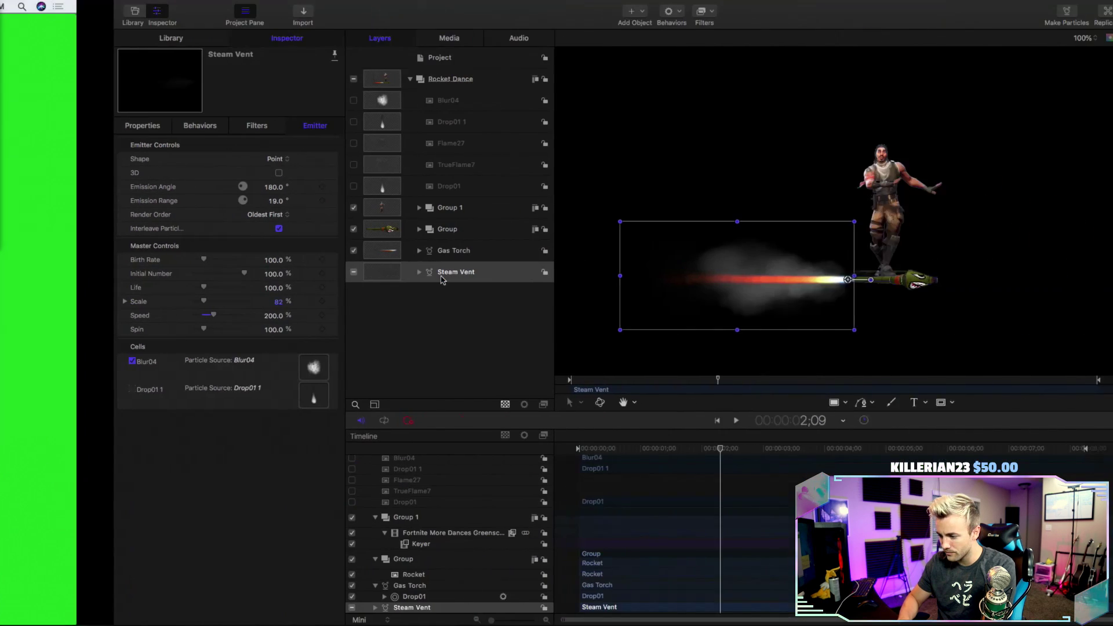
{"action": "left_click_drag", "start_coordinate": [510, 380], "coordinate": [466, 379]}
{"action": "key", "text": "space"}
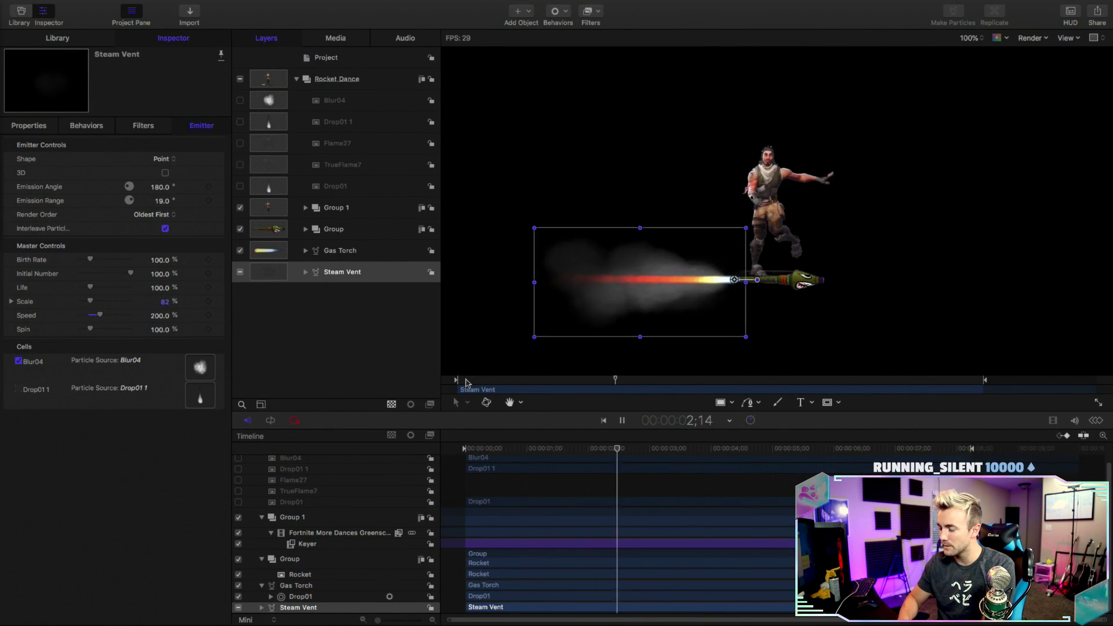
- Open Audio MIDI Setup and delete the Speakers/HDMI multi-output device
{"action": "key", "text": "ctrl+Left"}
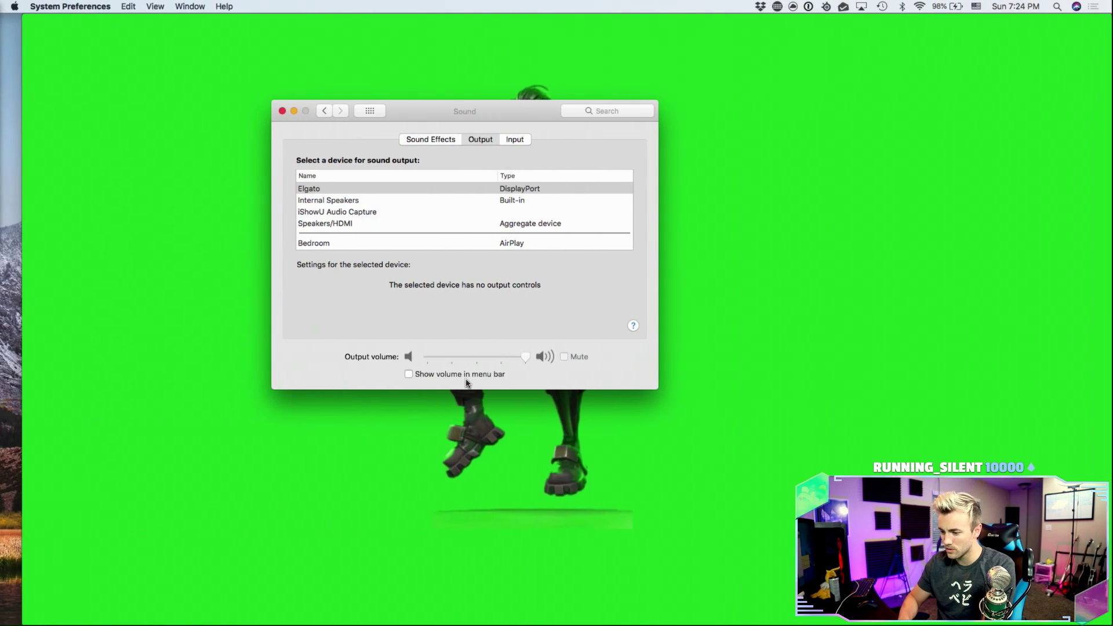
{"action": "key", "text": "super+space"}
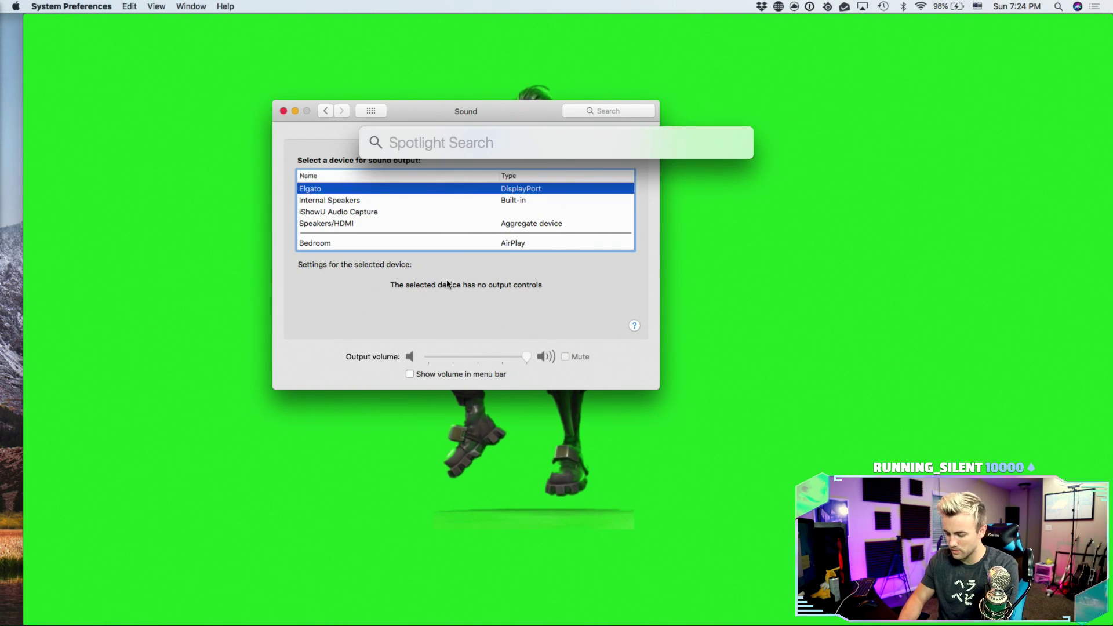
{"action": "type", "text": "audio"}
{"action": "key", "text": "BackSpace"}
{"action": "key", "text": "BackSpace"}
{"action": "type", "text": "io"}
{"action": "key", "text": "Return"}
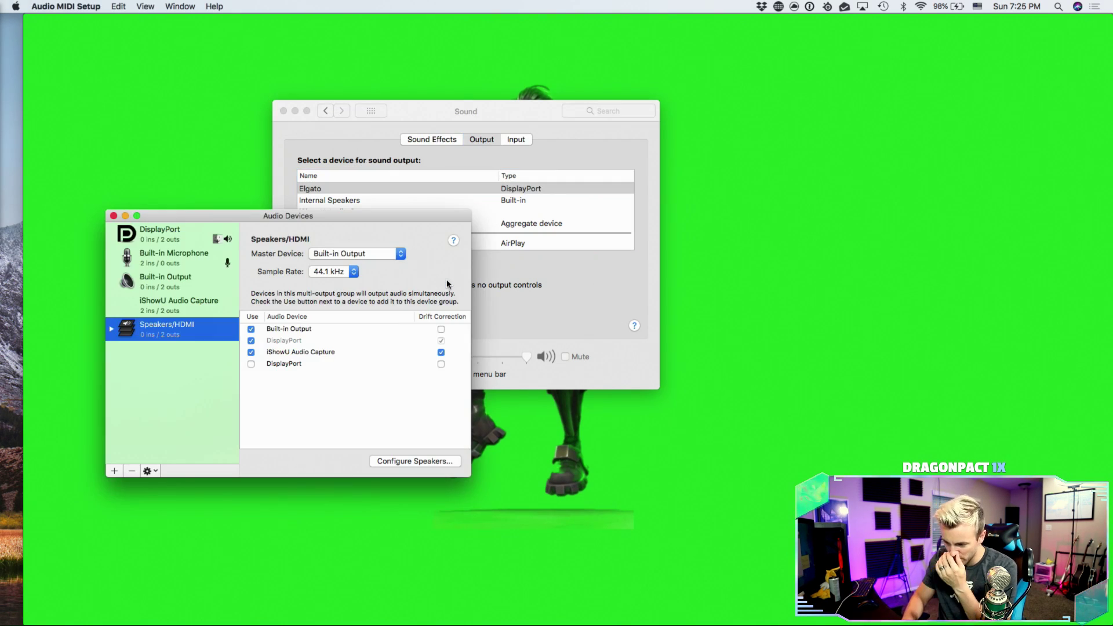
{"action": "left_click", "coordinate": [131, 470]}
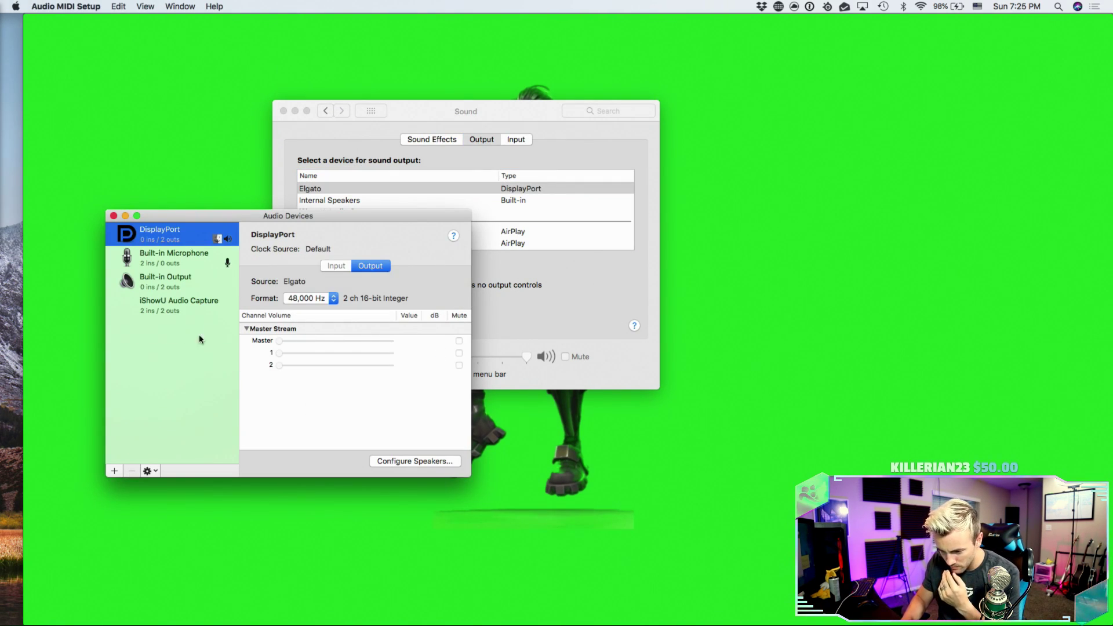
{"action": "left_click", "coordinate": [115, 470]}
{"action": "left_click", "coordinate": [149, 496]}
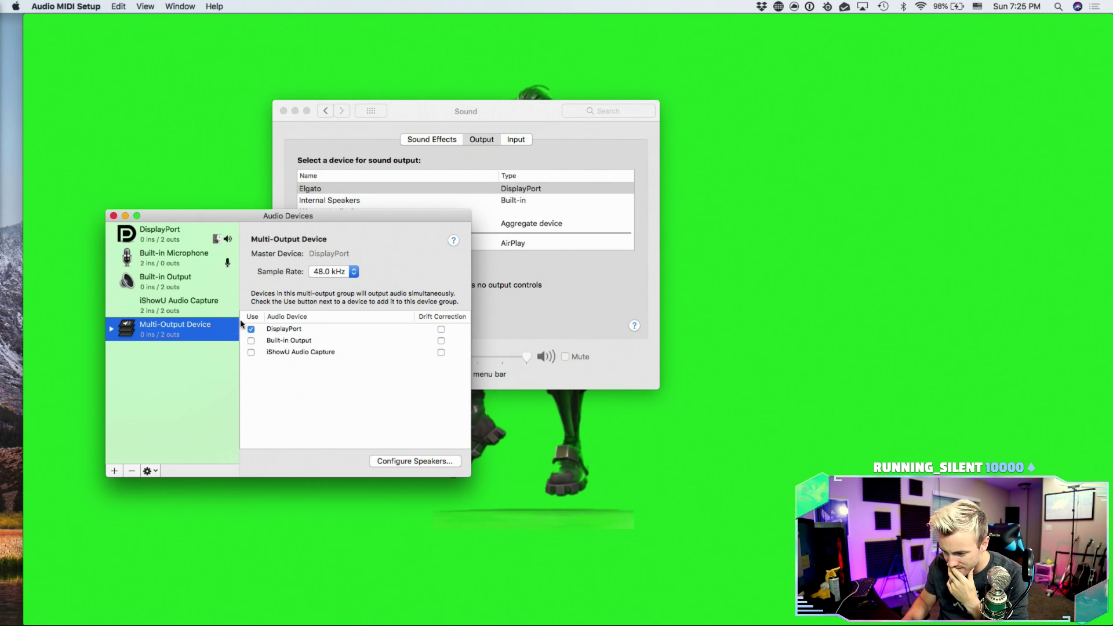
{"action": "left_click_drag", "start_coordinate": [382, 217], "coordinate": [452, 282]}
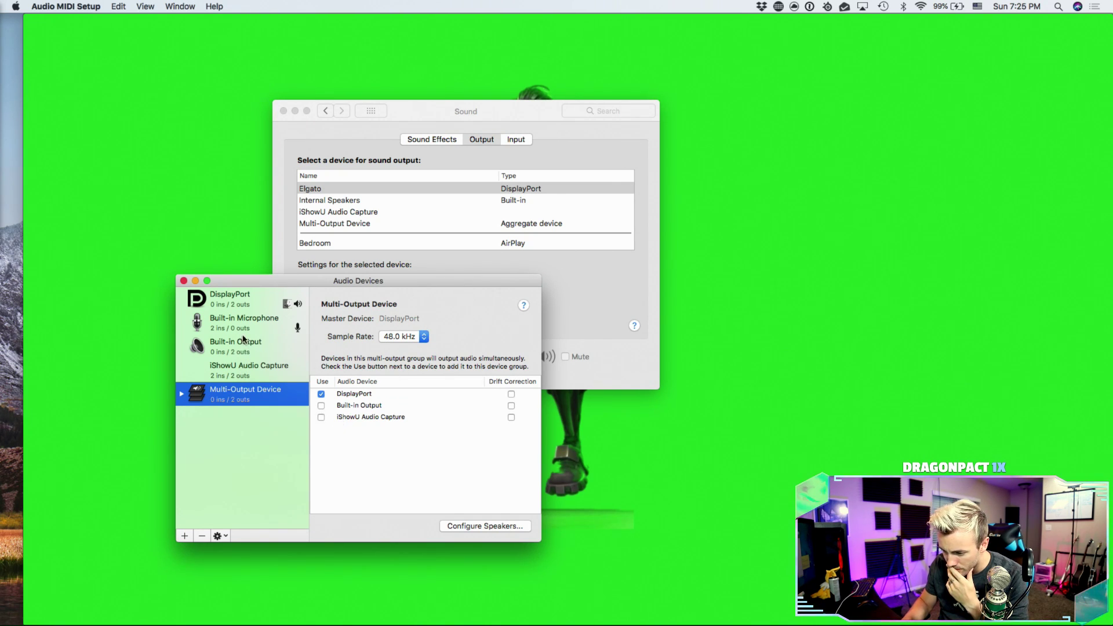
{"action": "left_click", "coordinate": [202, 536]}
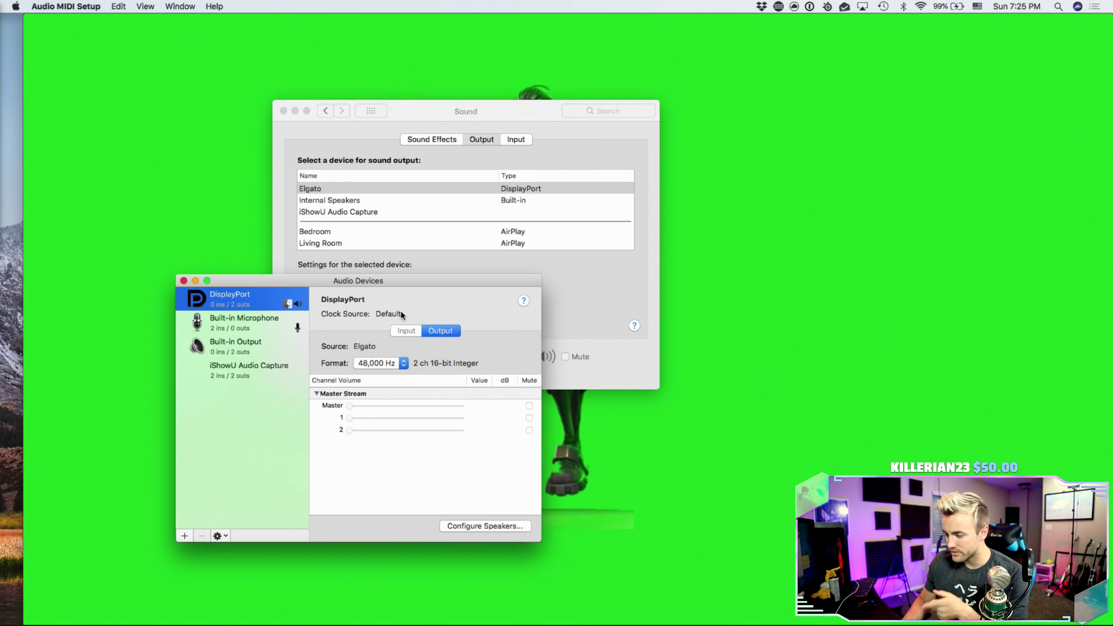
- Close the Audio Devices window and select Internal Speakers as the system sound output
{"action": "left_click", "coordinate": [184, 281]}
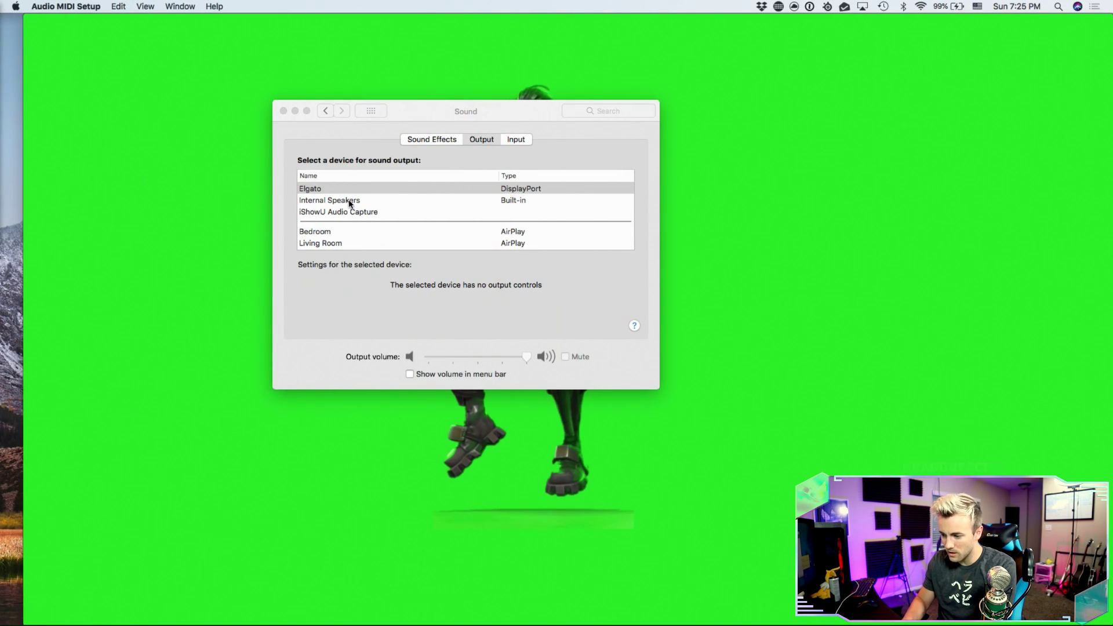
{"action": "left_click", "coordinate": [350, 202]}
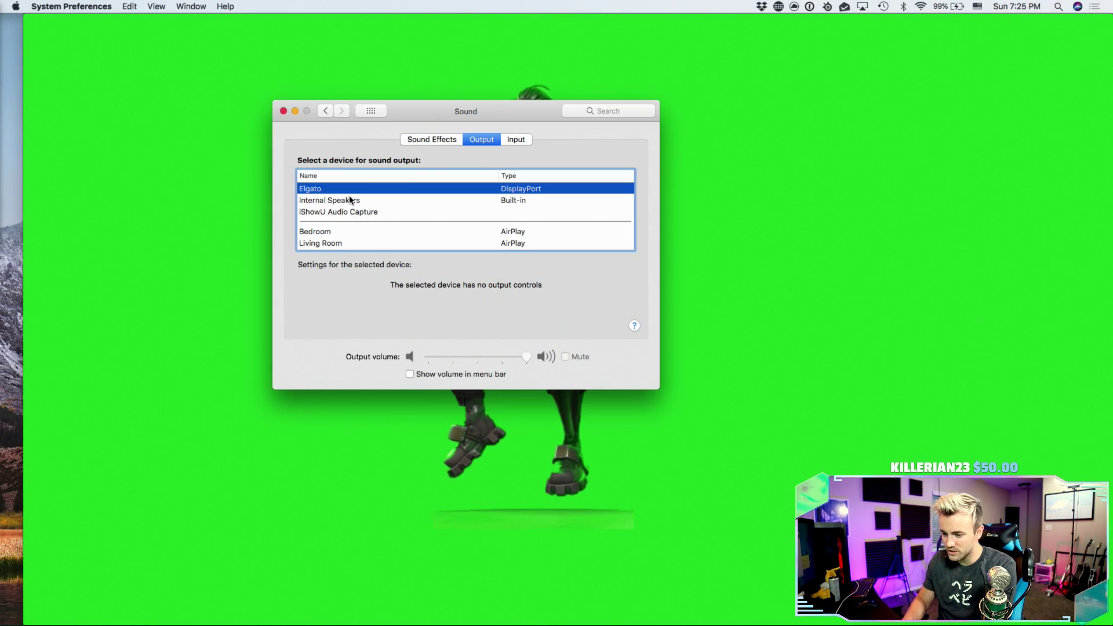
{"action": "left_click", "coordinate": [350, 202]}
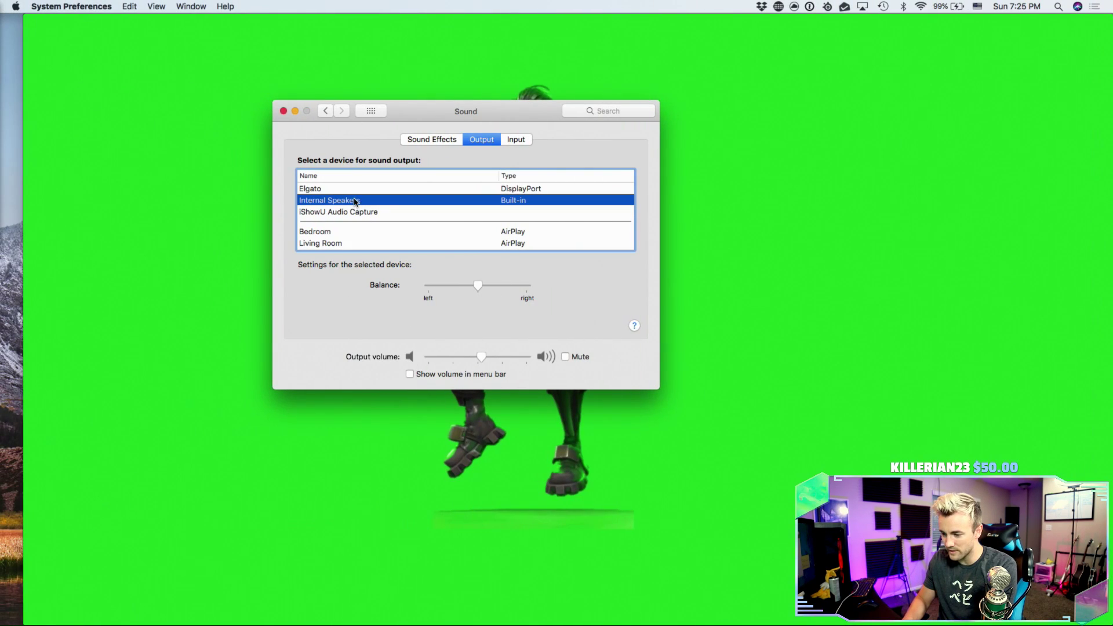
- Return to Motion and play the rocket dance from the start to check playback with the changed sound setup
{"action": "key", "text": "Up"}
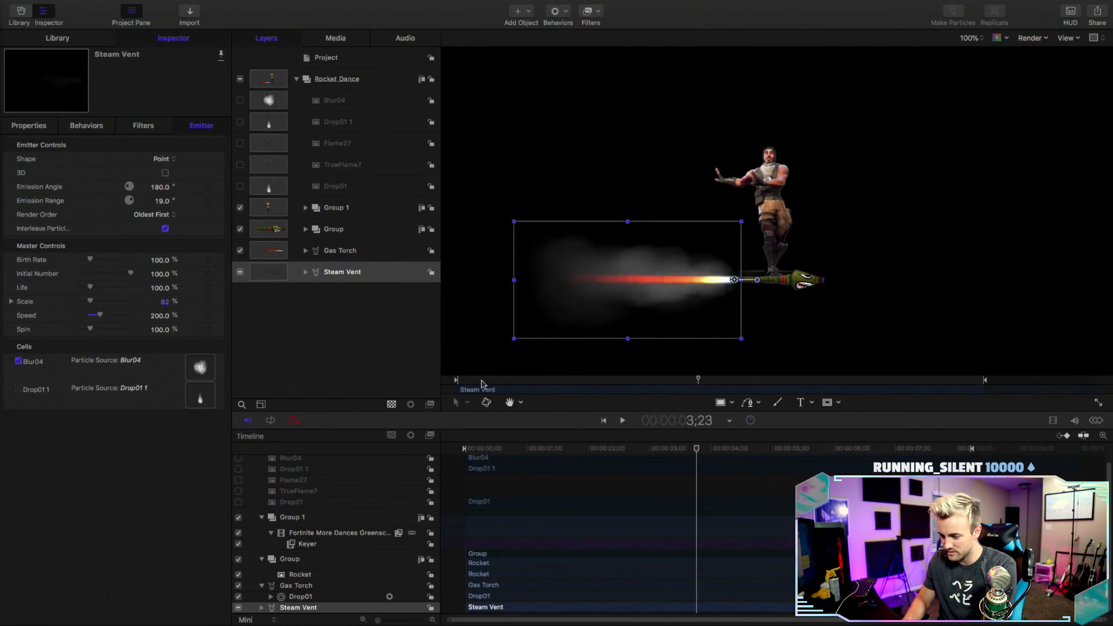
{"action": "left_click_drag", "start_coordinate": [482, 381], "coordinate": [444, 383]}
{"action": "key", "text": "space"}
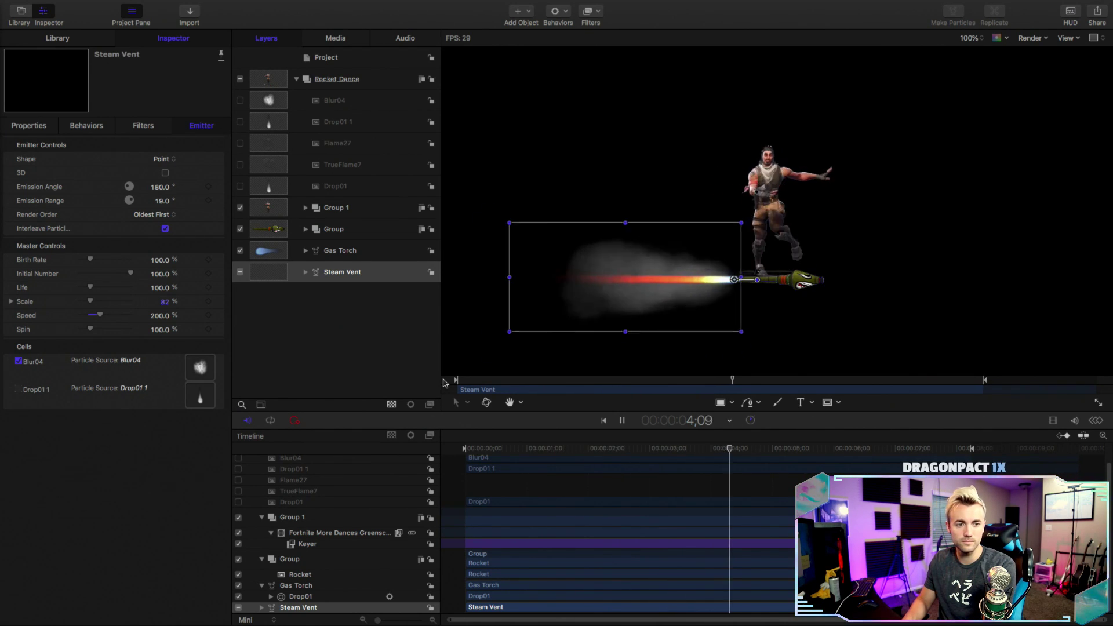
{"action": "key", "text": "space"}
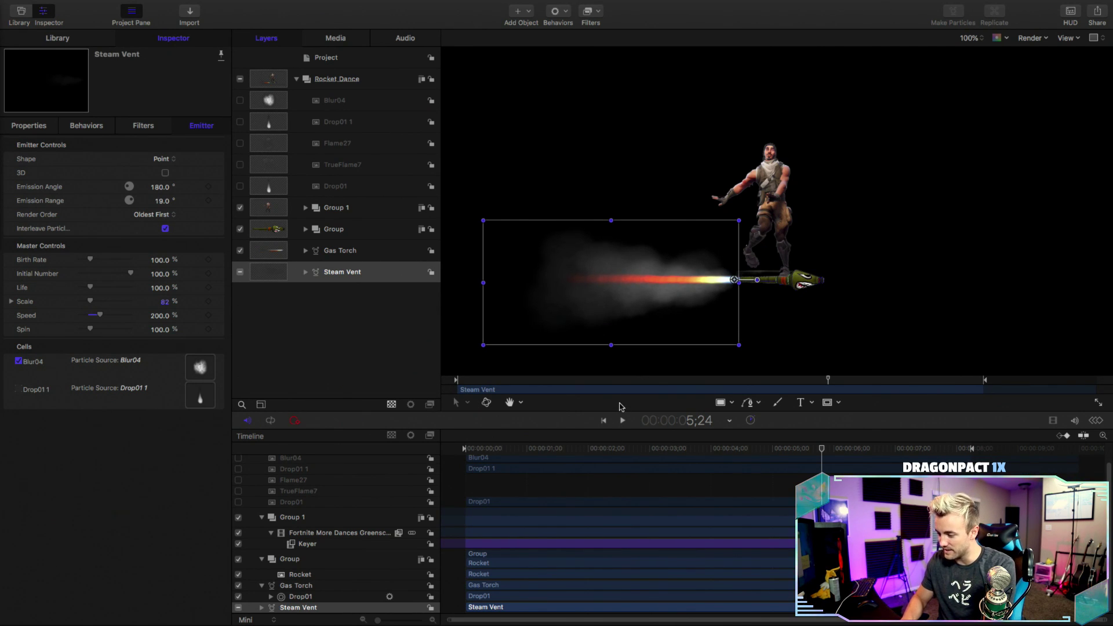
- Play the rocket dance from the start to review the flame and smoke trail
{"action": "left_click_drag", "start_coordinate": [565, 381], "coordinate": [463, 381]}
{"action": "key", "text": "space"}
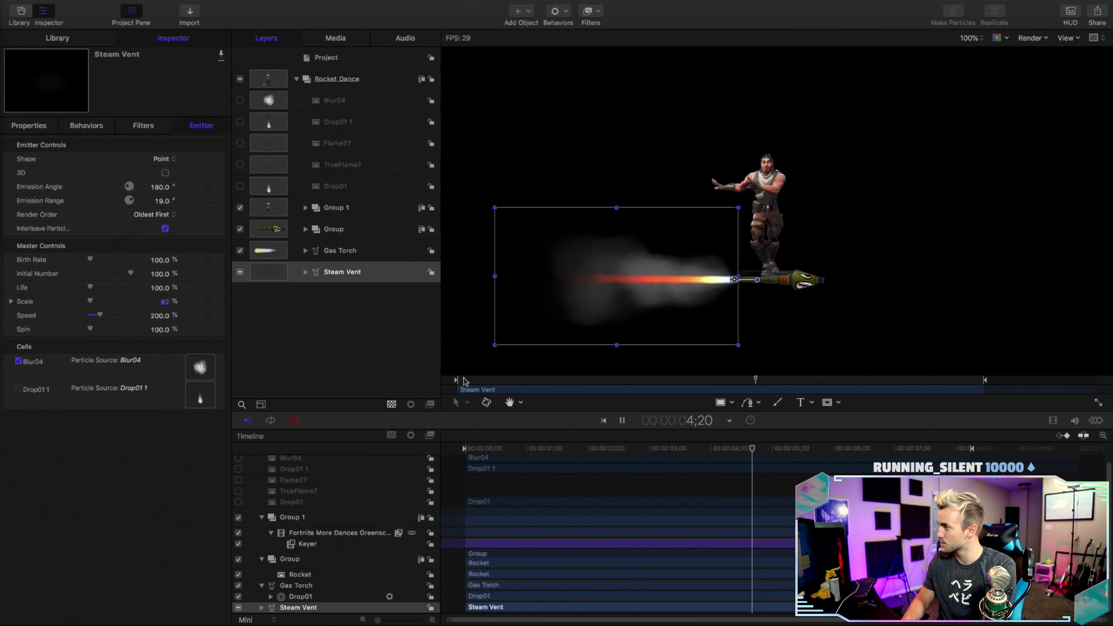
{"action": "key", "text": "space"}
- Collapse the Rocket Dance group and move it beyond the canvas's left edge at the first frame, to about X -1074.8 px, Y -136.3 px
{"action": "key", "text": "super+minus"}
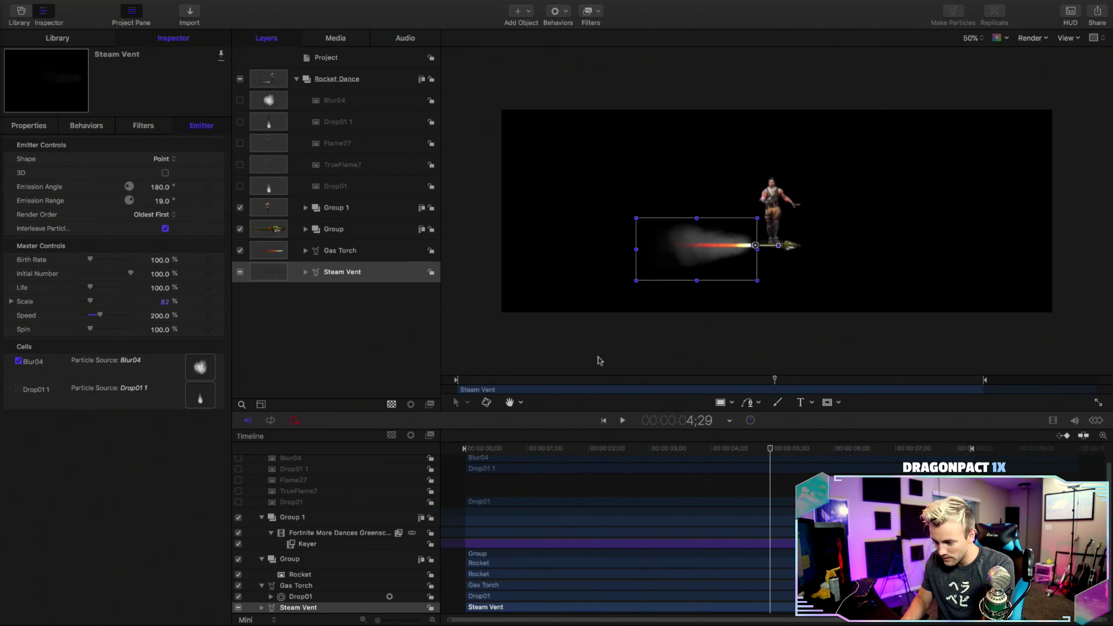
{"action": "left_click_drag", "start_coordinate": [507, 387], "coordinate": [440, 380]}
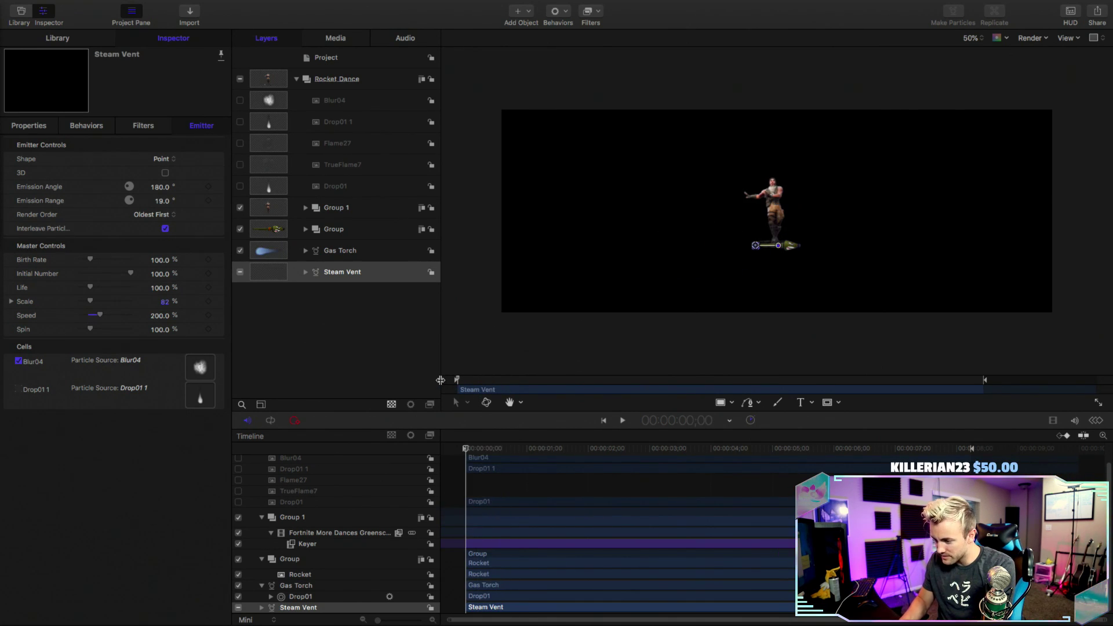
{"action": "left_click", "coordinate": [296, 79]}
{"action": "left_click", "coordinate": [373, 85]}
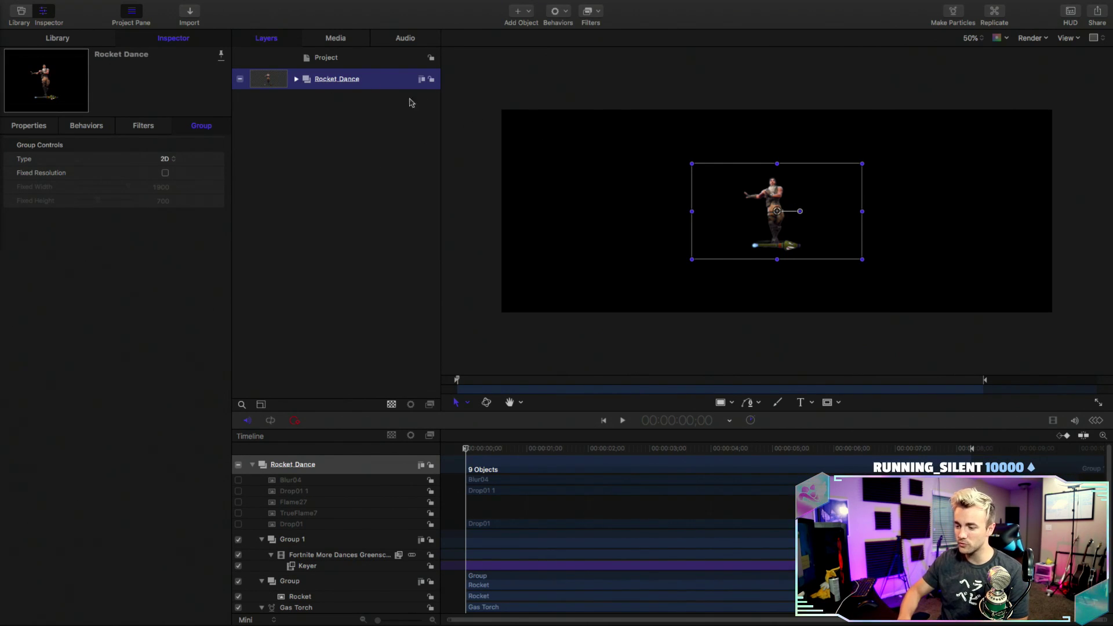
{"action": "left_click", "coordinate": [296, 79]}
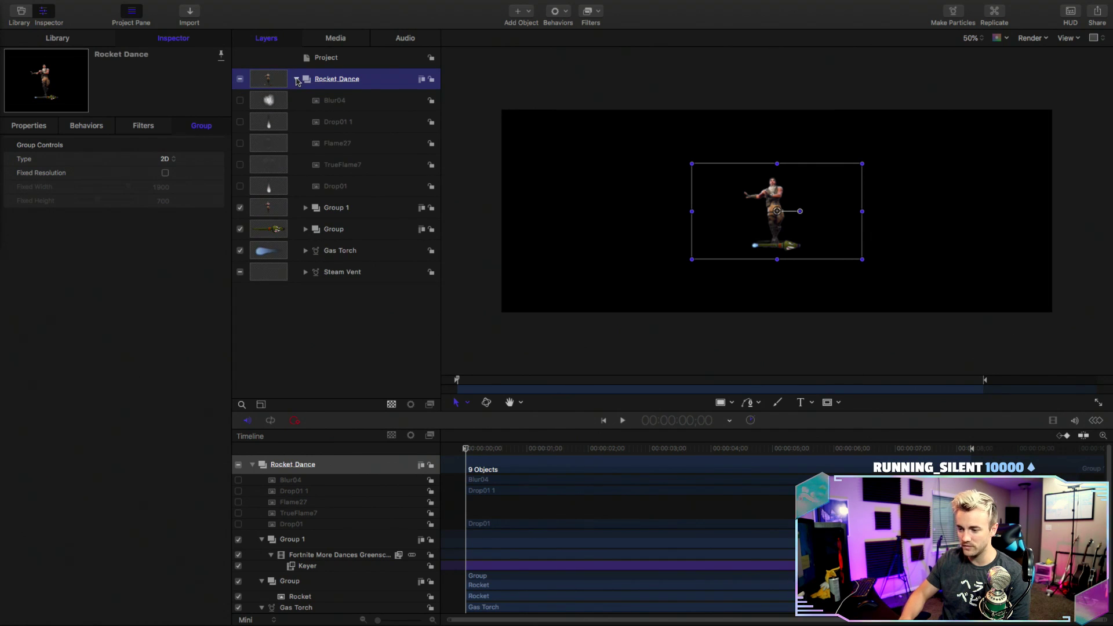
{"action": "left_click", "coordinate": [296, 79]}
{"action": "left_click", "coordinate": [395, 80]}
{"action": "left_click", "coordinate": [42, 128]}
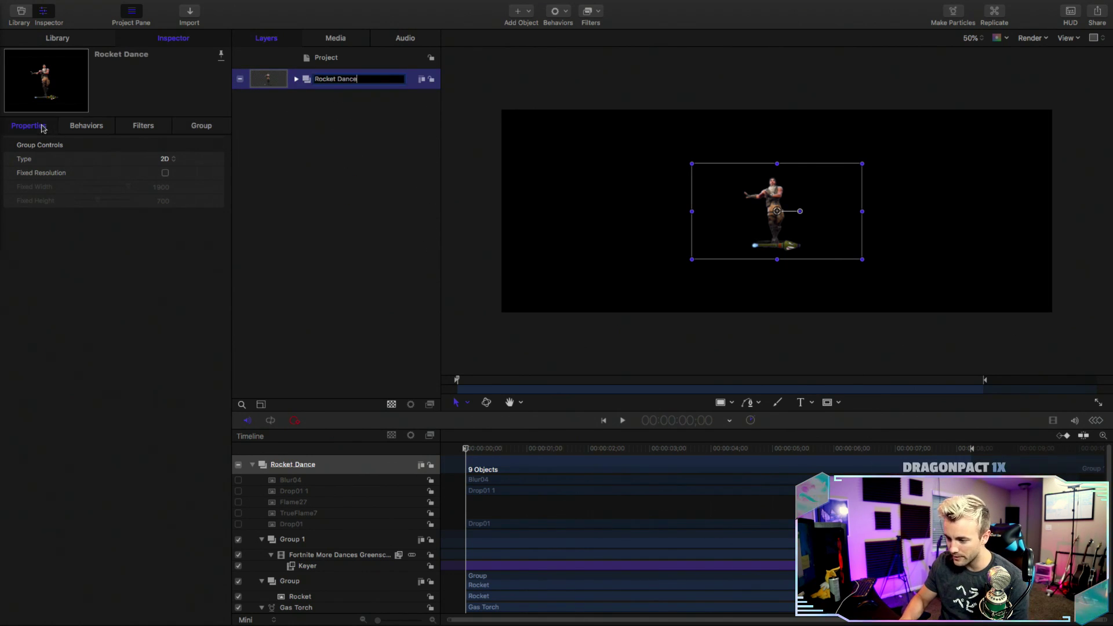
{"action": "left_click", "coordinate": [390, 124]}
{"action": "left_click", "coordinate": [385, 80]}
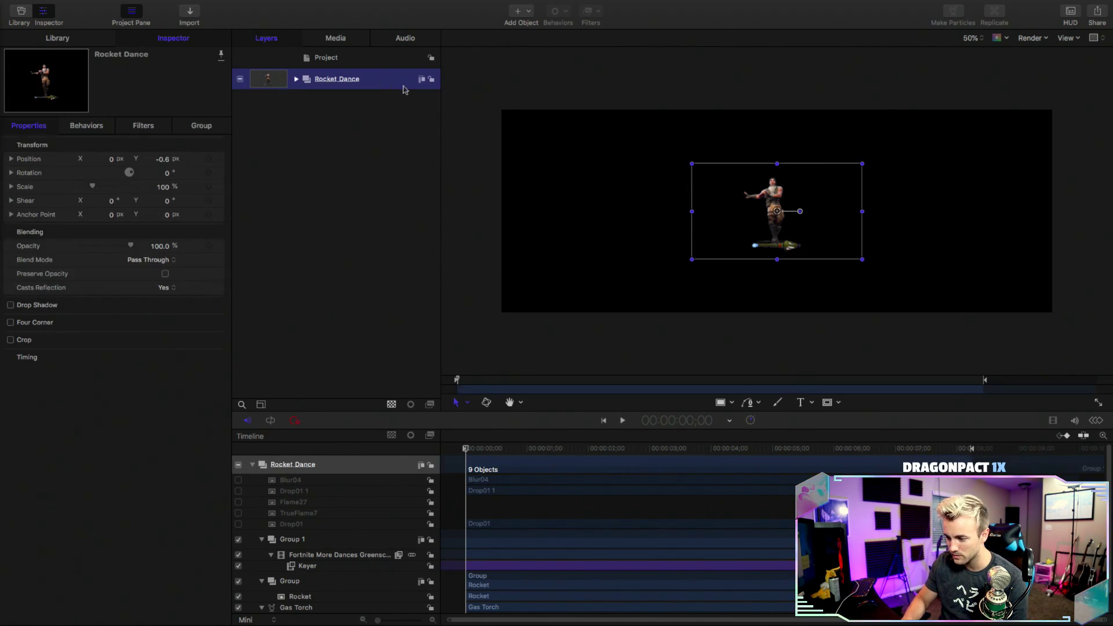
{"action": "left_click_drag", "start_coordinate": [787, 217], "coordinate": [467, 253]}
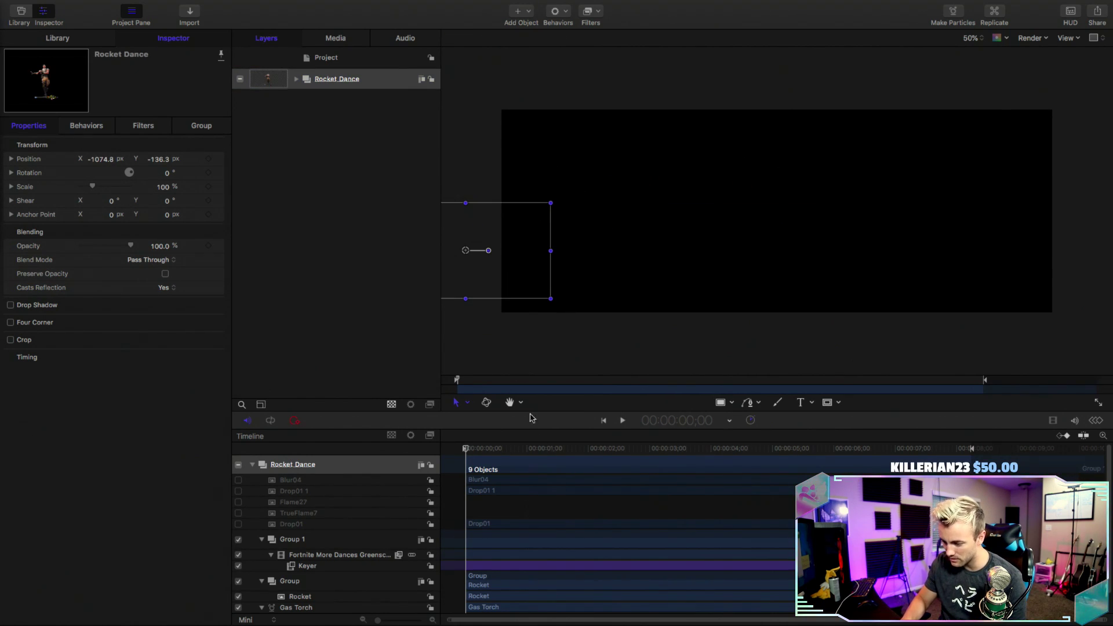
- Add a Position X keyframe to the Rocket Dance group at the first frame
{"action": "left_click_drag", "start_coordinate": [485, 449], "coordinate": [711, 457]}
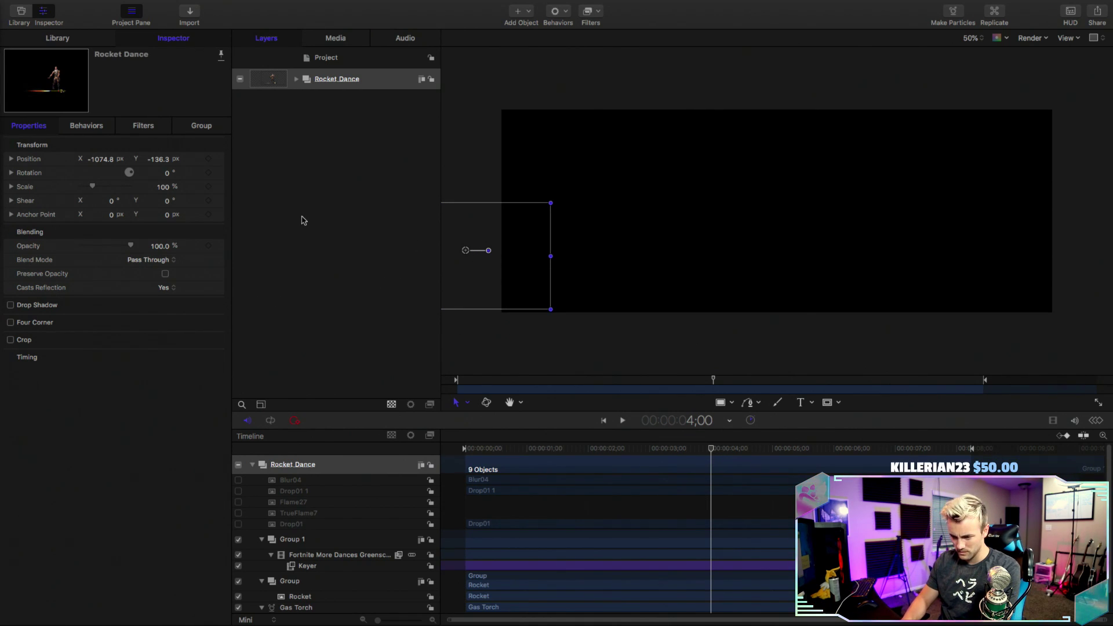
{"action": "left_click_drag", "start_coordinate": [500, 450], "coordinate": [464, 450]}
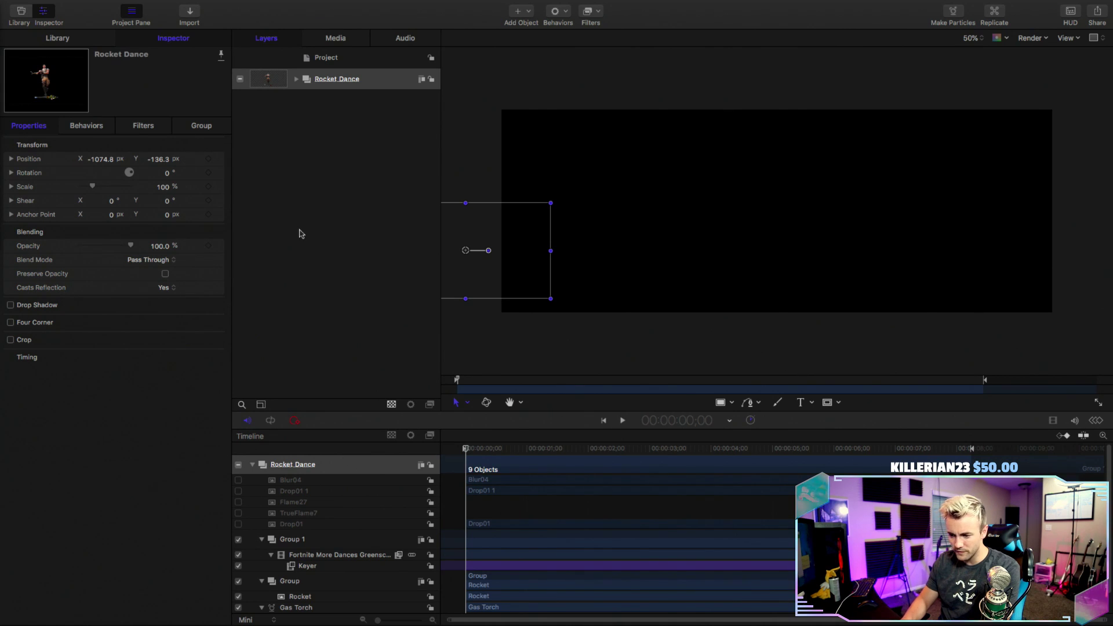
{"action": "left_click", "coordinate": [11, 158]}
{"action": "left_click", "coordinate": [209, 172]}
- Keyframe the Rocket Dance group's Position X at 1789.24 px at 4;00, beyond the canvas's right edge
{"action": "left_click_drag", "start_coordinate": [527, 452], "coordinate": [711, 448]}
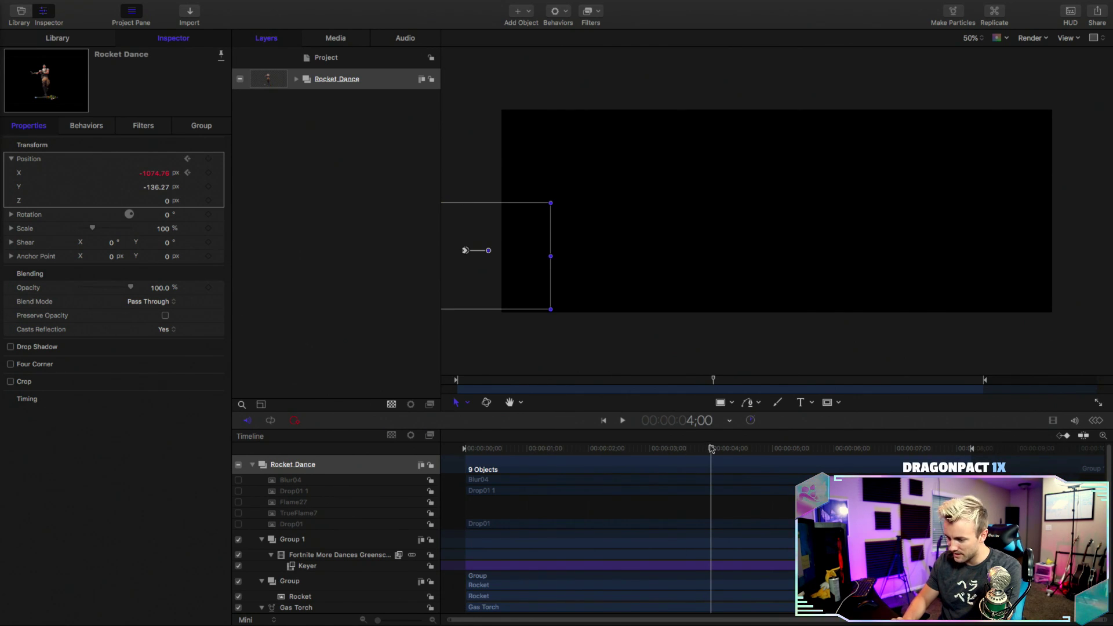
{"action": "left_click", "coordinate": [154, 173]}
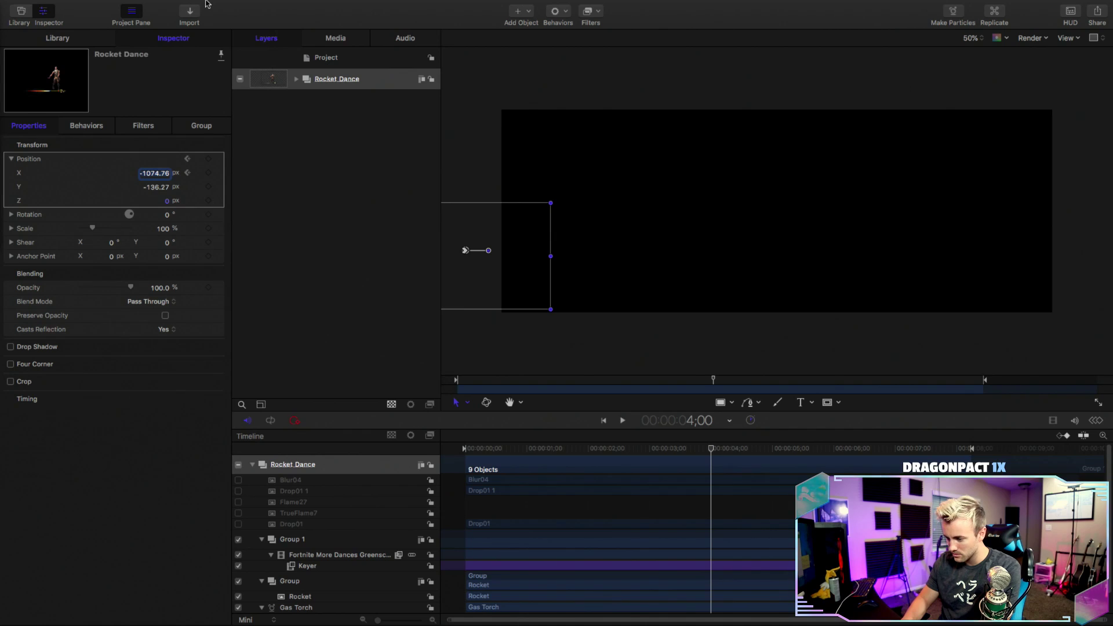
{"action": "type", "text": "-832.76"}
{"action": "key", "text": "Return"}
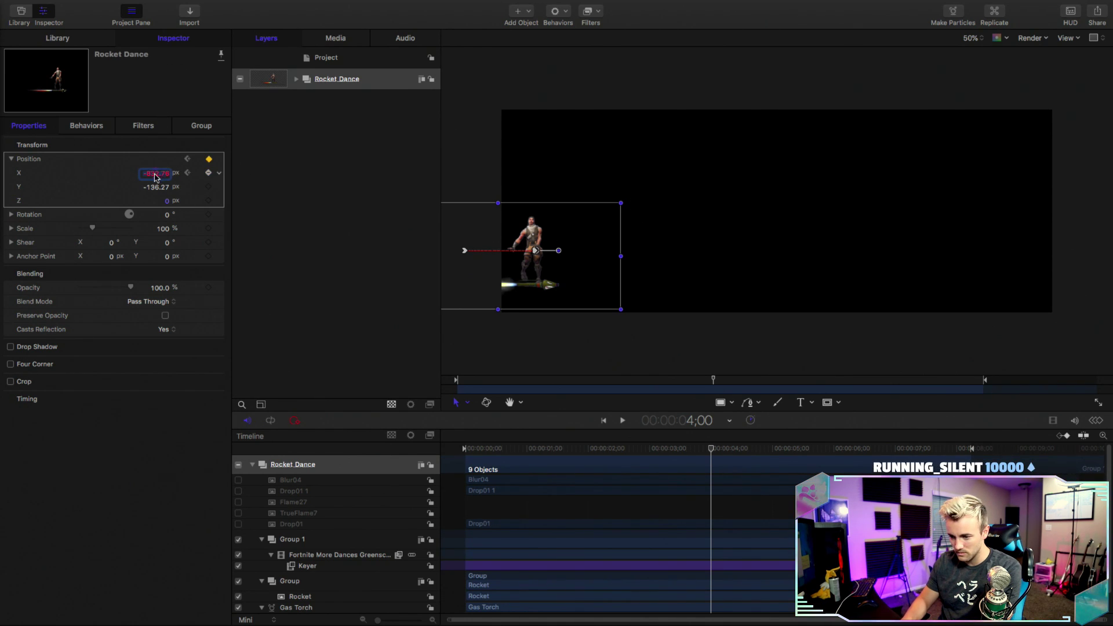
{"action": "left_click_drag", "start_coordinate": [156, 173], "coordinate": [1112, 174]}
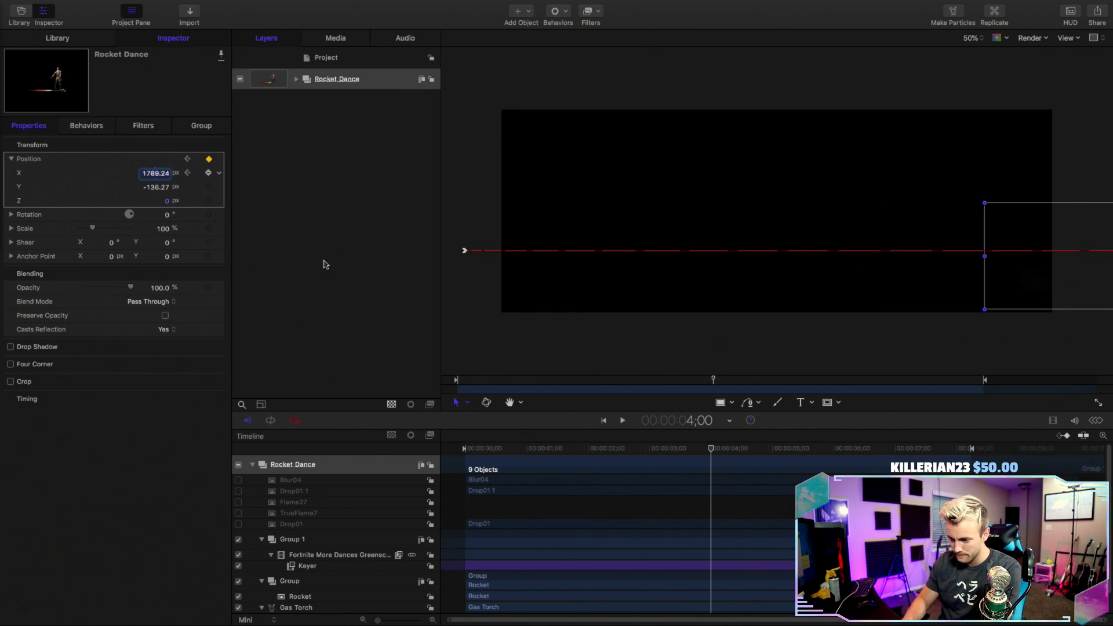
- Show the keyframe editor and set the Position X curve's interpolation to Linear
{"action": "left_click", "coordinate": [1097, 422]}
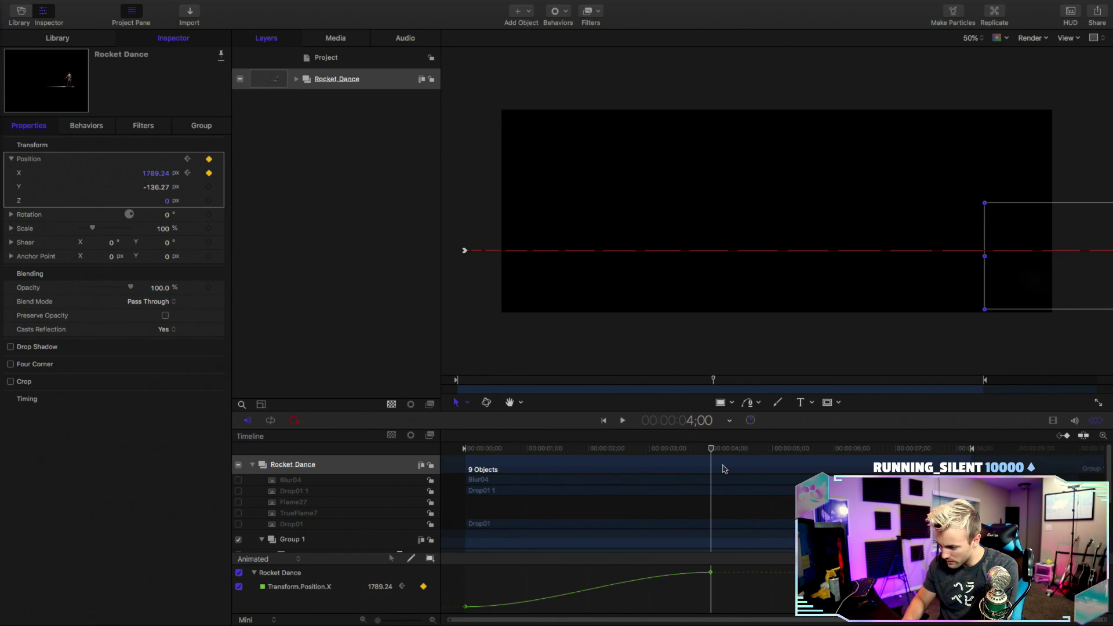
{"action": "right_click", "coordinate": [467, 608]}
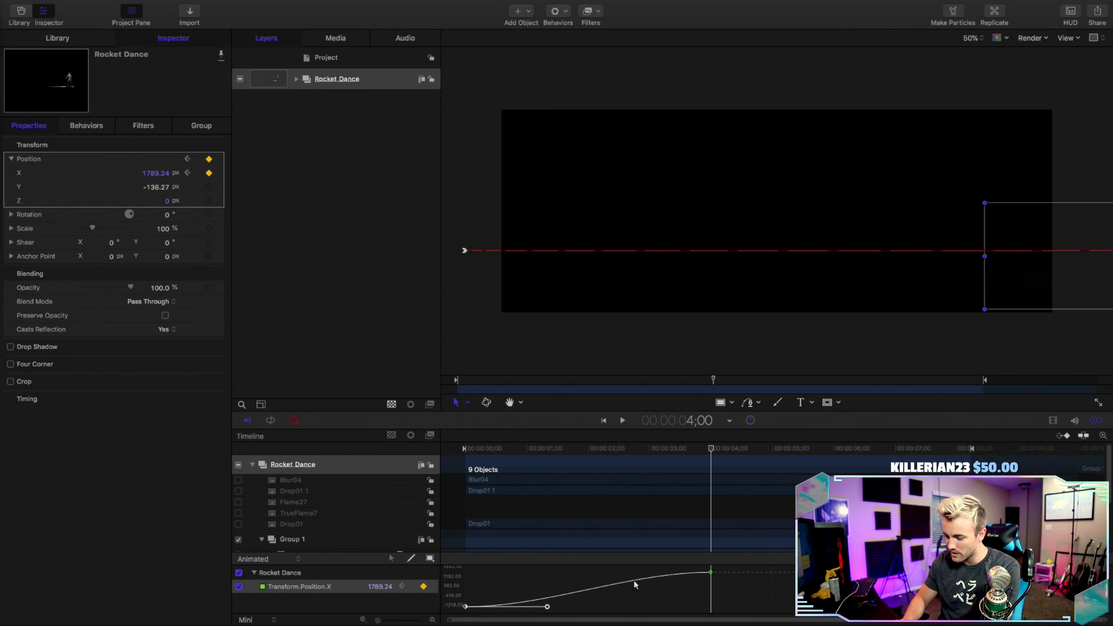
{"action": "right_click", "coordinate": [582, 595]}
{"action": "mouse_move", "coordinate": [649, 614]}
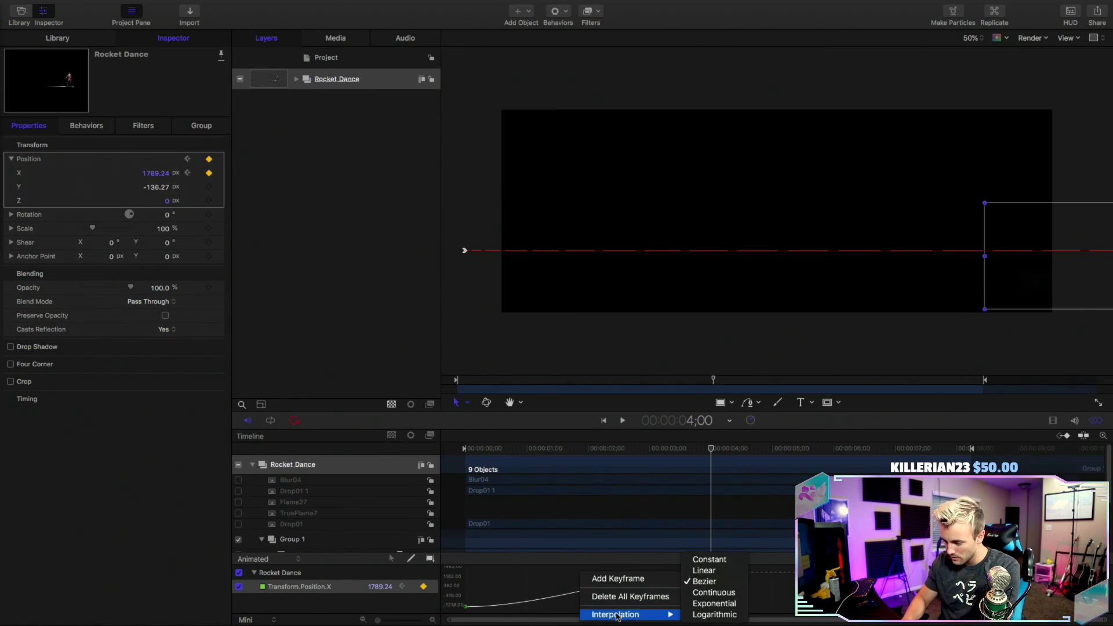
{"action": "left_click", "coordinate": [704, 572]}
{"action": "left_click", "coordinate": [350, 330]}
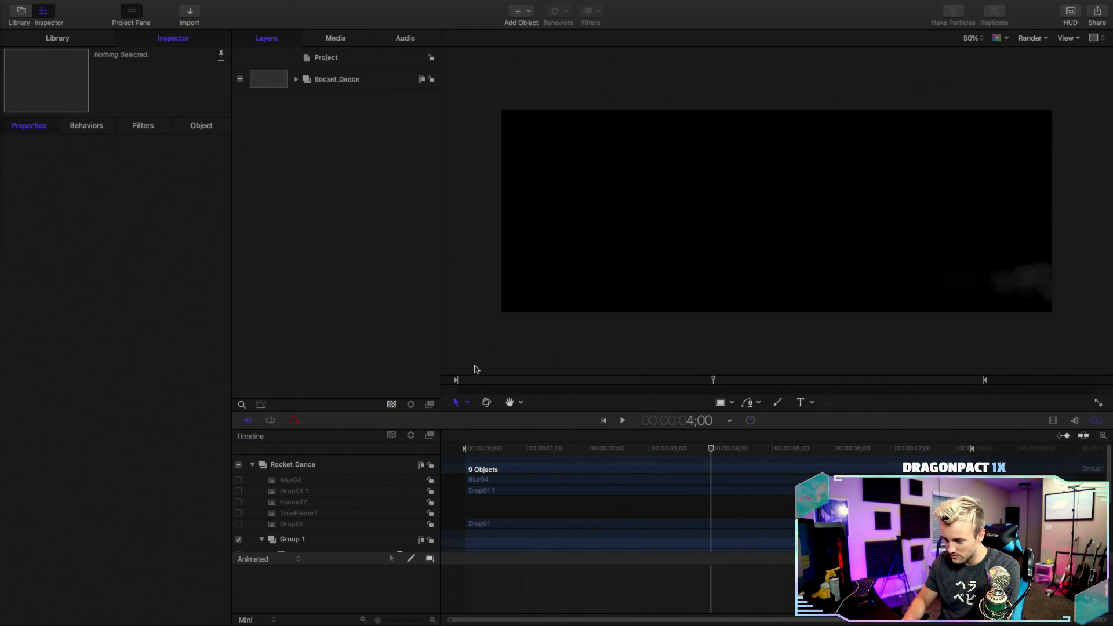
- Replay the rocket's flight across the canvas several times from the start to examine its speed and timing
{"action": "key", "text": "Home"}
{"action": "key", "text": "space"}
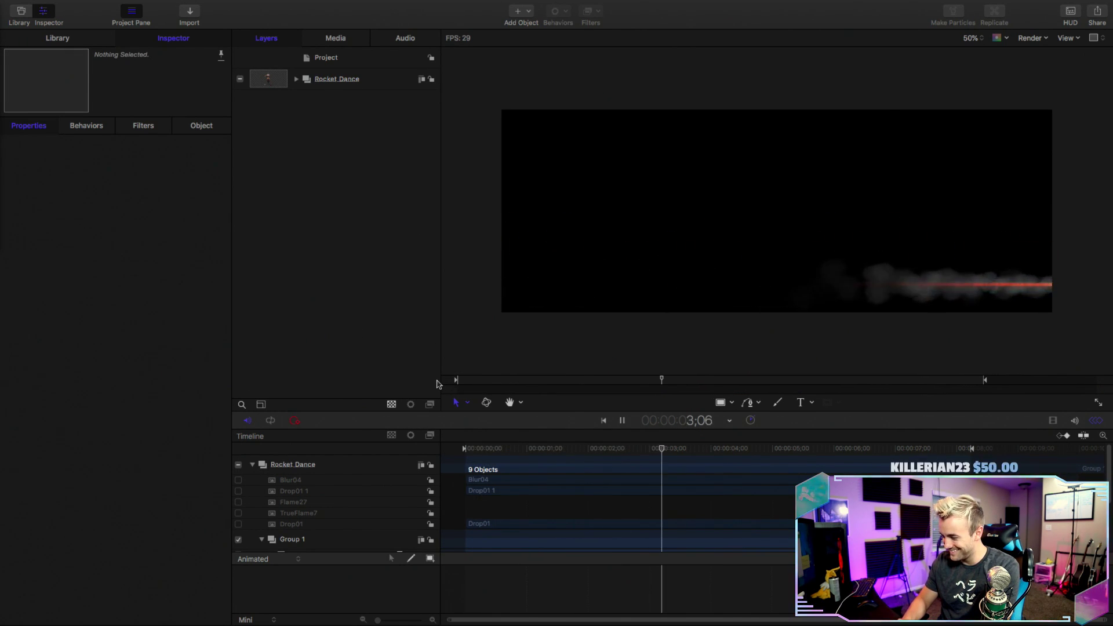
{"action": "key", "text": "space"}
{"action": "key", "text": "Home"}
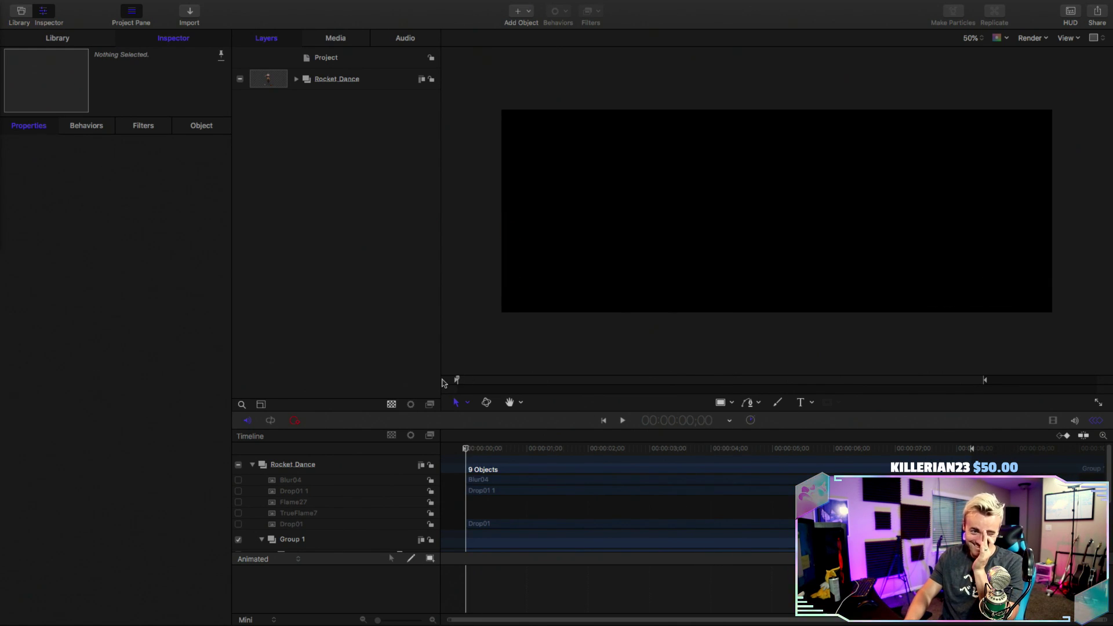
{"action": "key", "text": "space"}
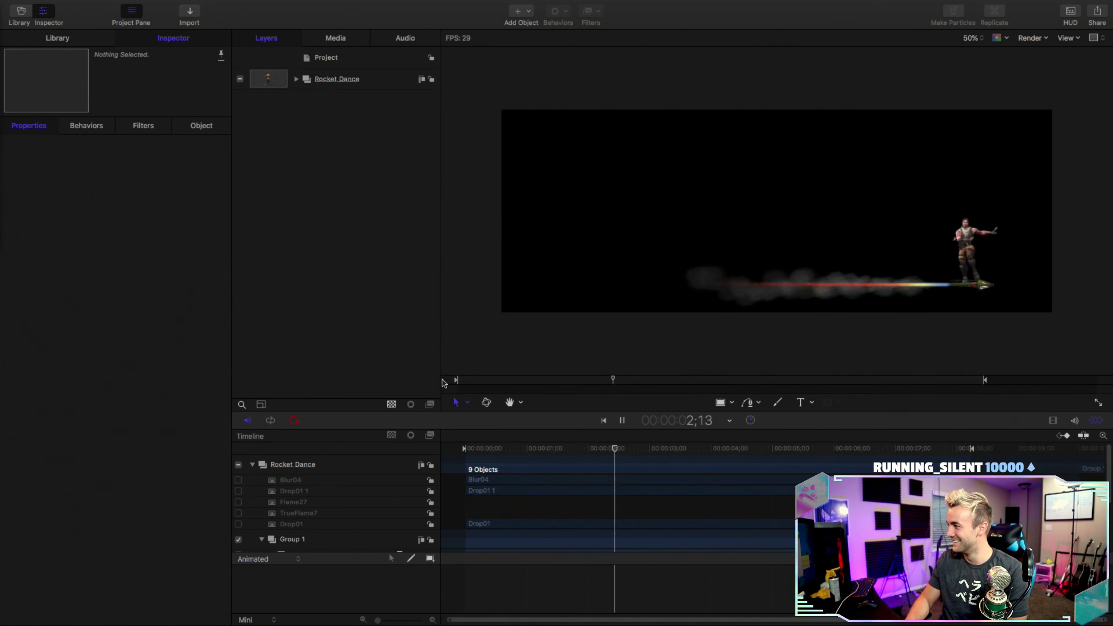
{"action": "key", "text": "space"}
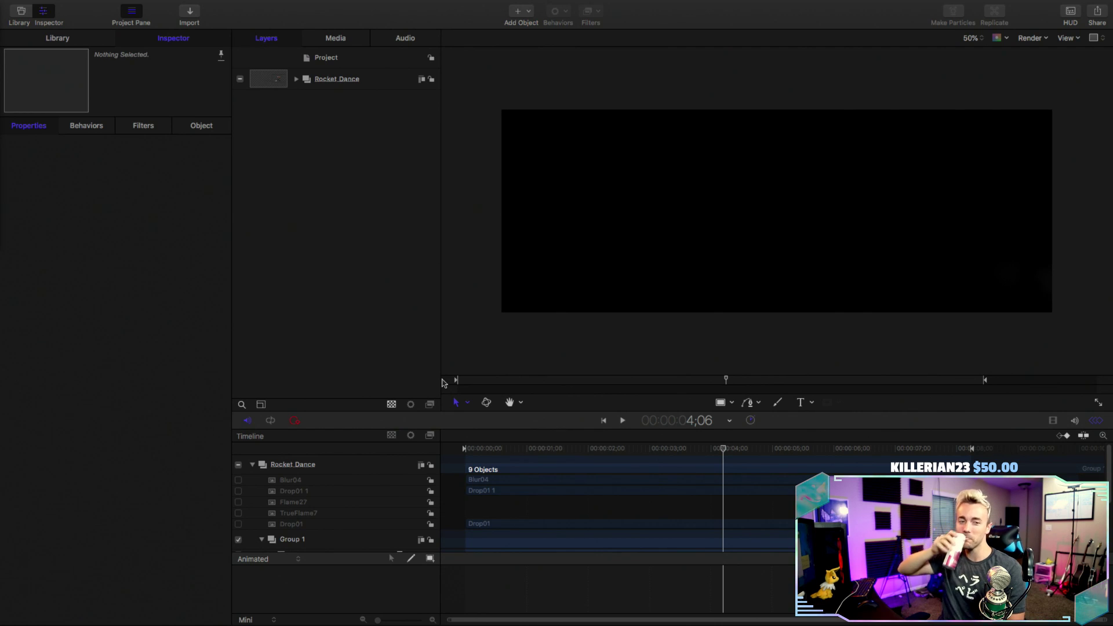
{"action": "left_click_drag", "start_coordinate": [520, 379], "coordinate": [435, 380]}
{"action": "key", "text": "space"}
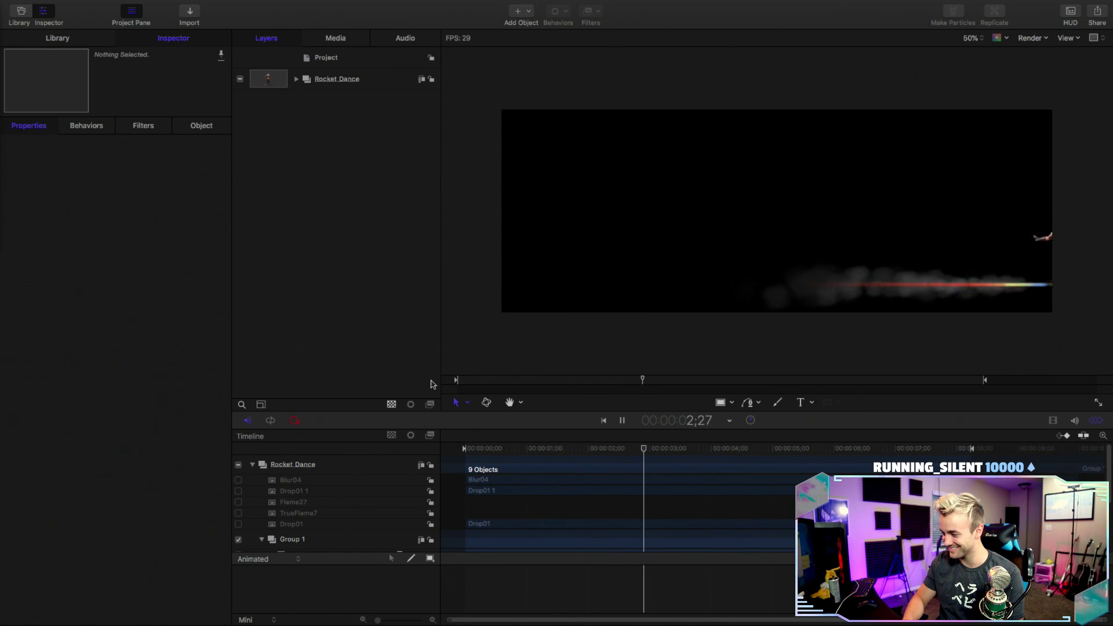
{"action": "key", "text": "space"}
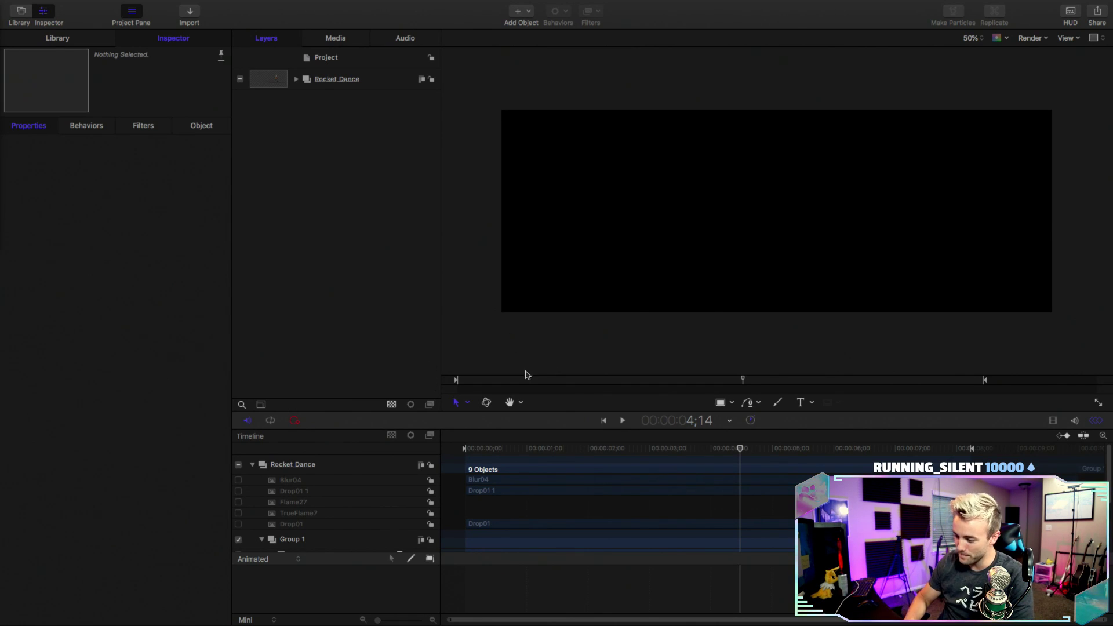
{"action": "left_click_drag", "start_coordinate": [519, 381], "coordinate": [437, 386]}
{"action": "key", "text": "space"}
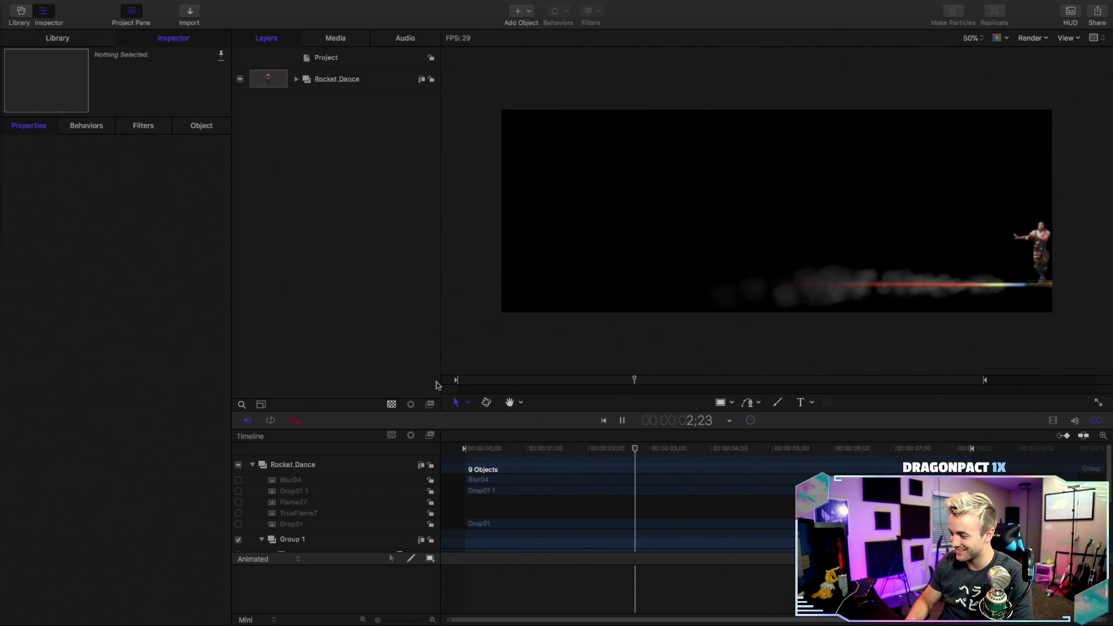
{"action": "key", "text": "space"}
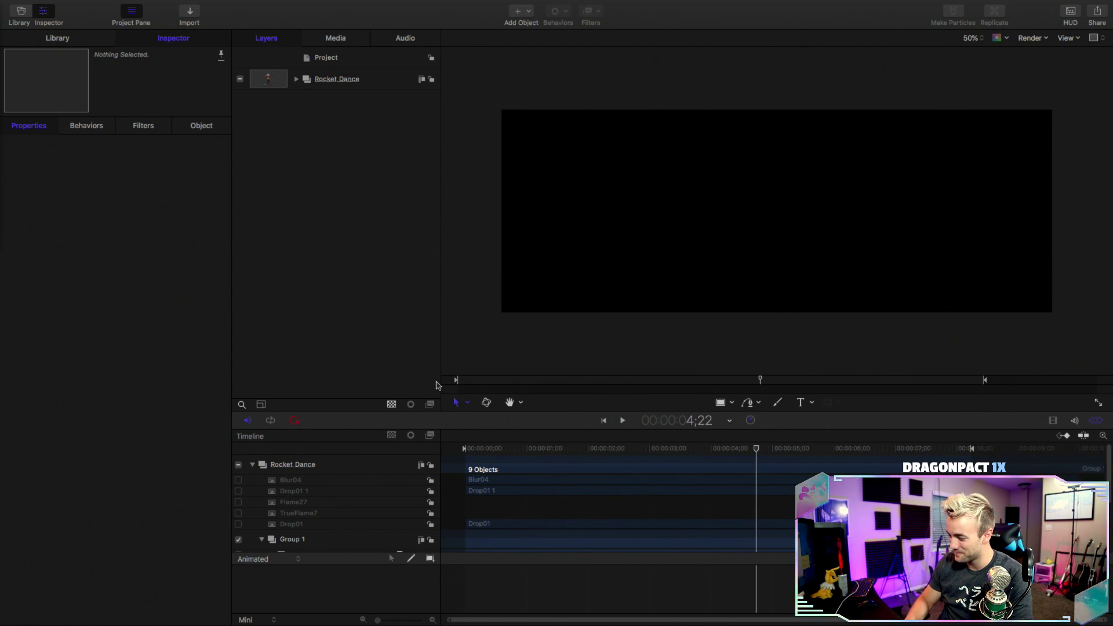
- Shorten the play range to end at about 6 seconds and play the looping flight from the start
{"action": "left_click_drag", "start_coordinate": [973, 449], "coordinate": [836, 449]}
{"action": "left_click_drag", "start_coordinate": [605, 450], "coordinate": [450, 440]}
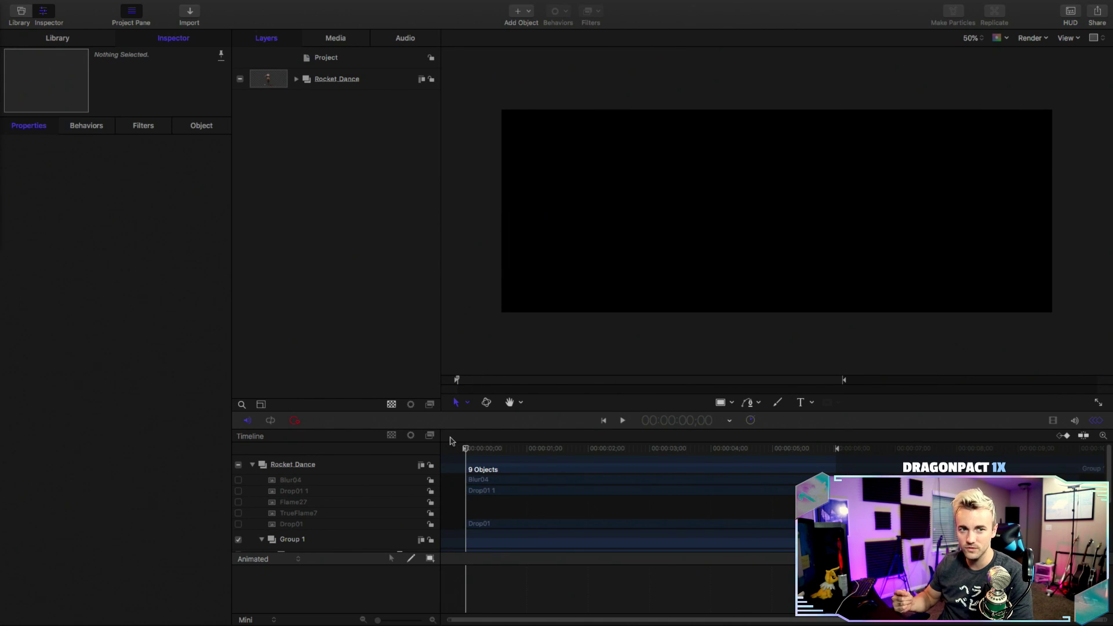
{"action": "key", "text": "space"}
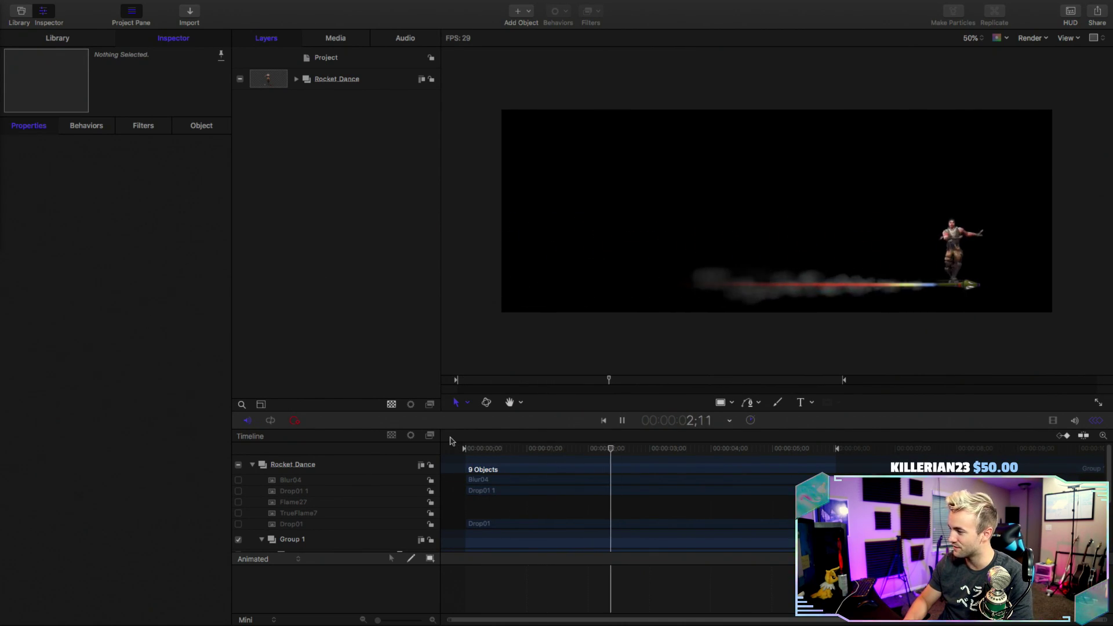
{"action": "key", "text": "space"}
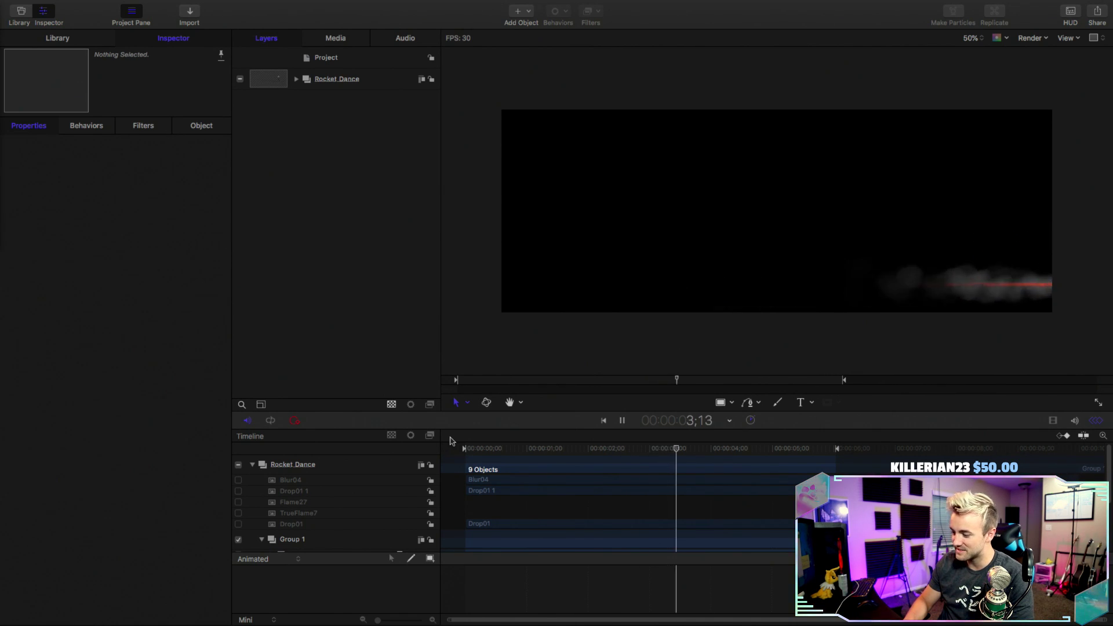
{"action": "key", "text": "space"}
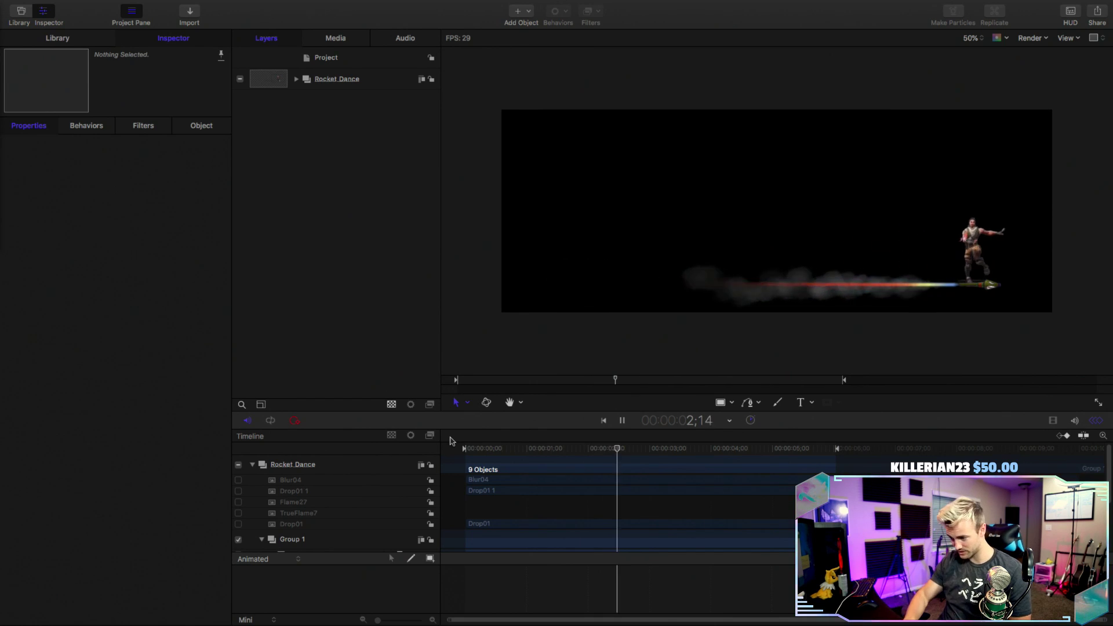
{"action": "key", "text": "space"}
- Set the play range's end to 7;00 and play the flight to check the loop timing
{"action": "left_click_drag", "start_coordinate": [838, 452], "coordinate": [897, 449]}
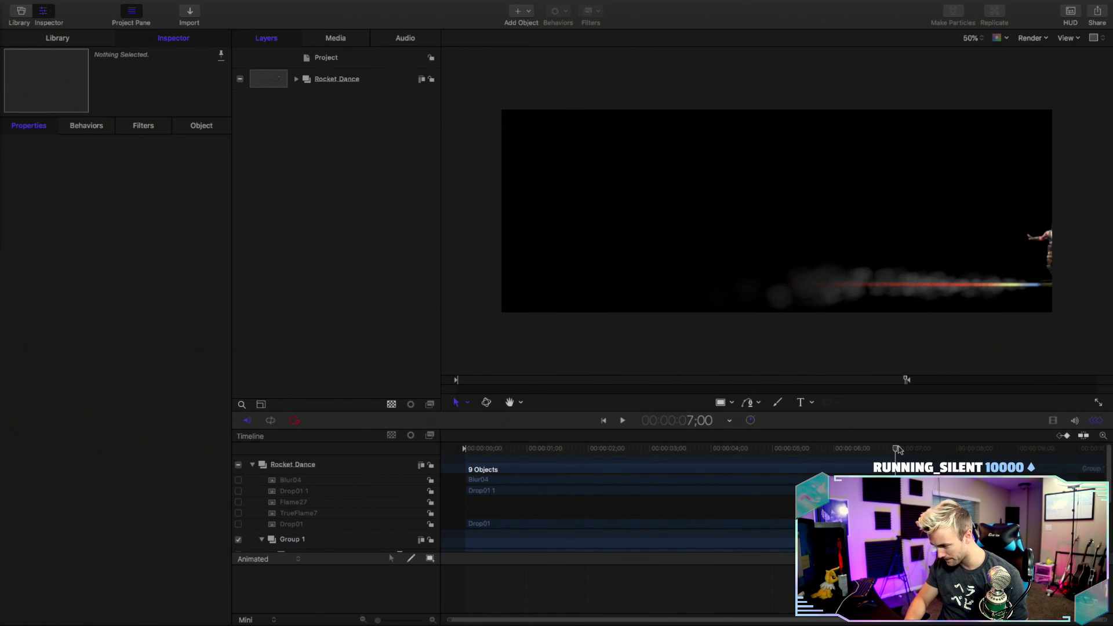
{"action": "key", "text": "space"}
{"action": "key", "text": "space"}
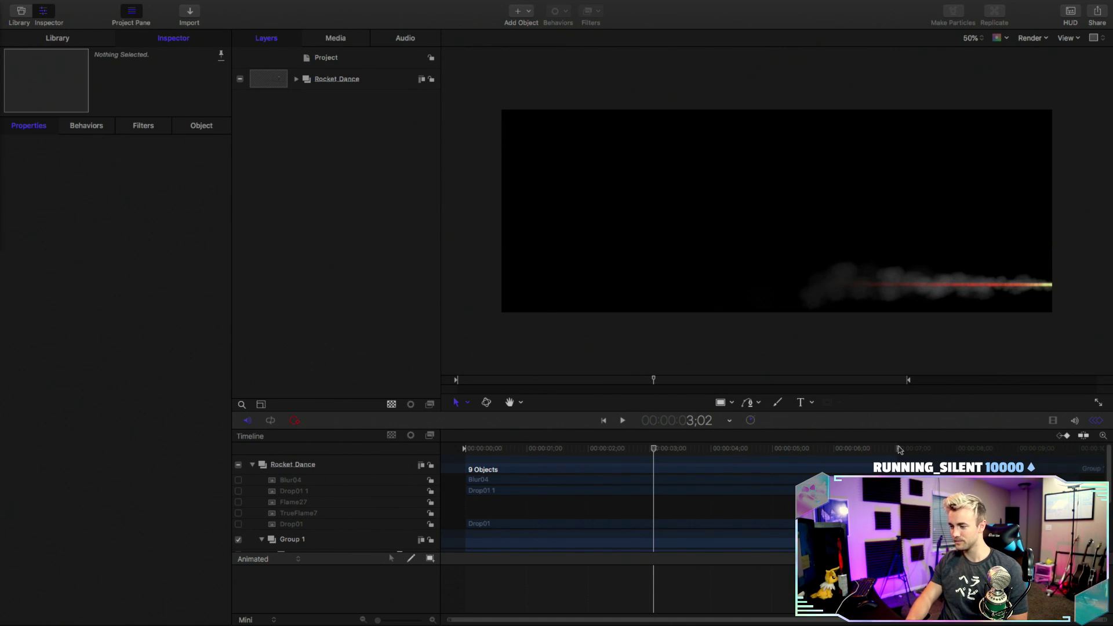
{"action": "key", "text": "space"}
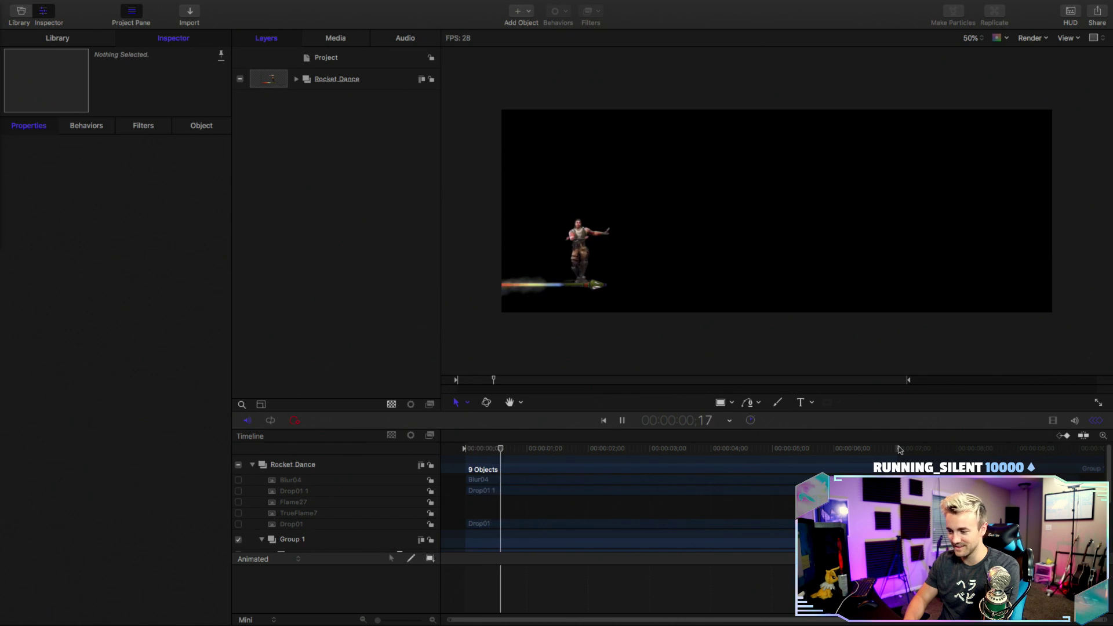
{"action": "key", "text": "space"}
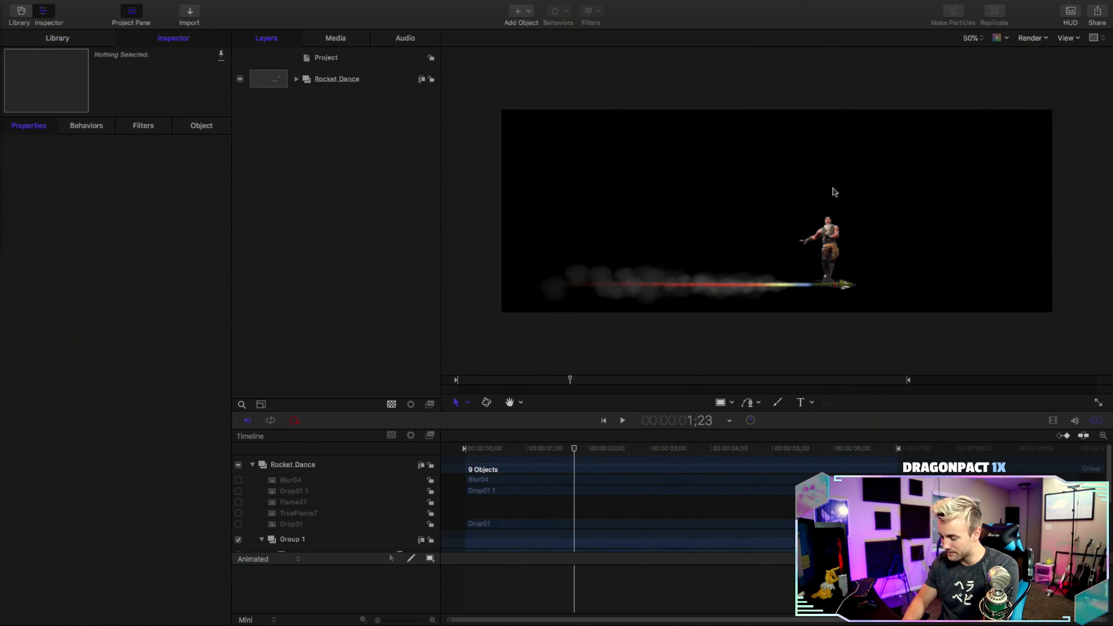
- Open the project's properties and set the canvas height to 500
{"action": "left_click", "coordinate": [76, 38]}
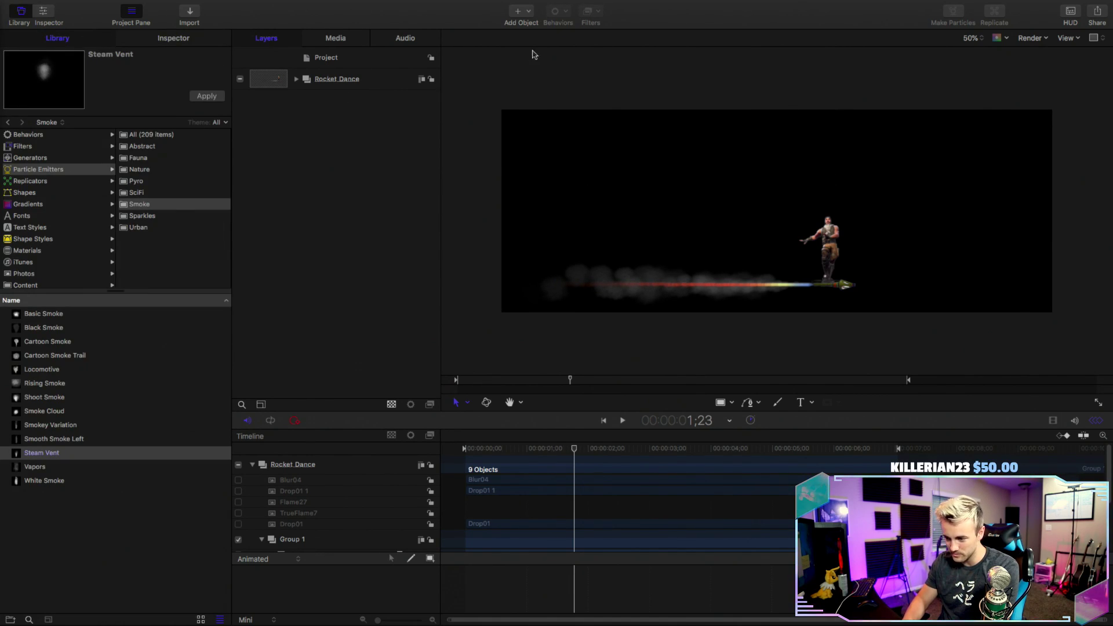
{"action": "left_click", "coordinate": [374, 61]}
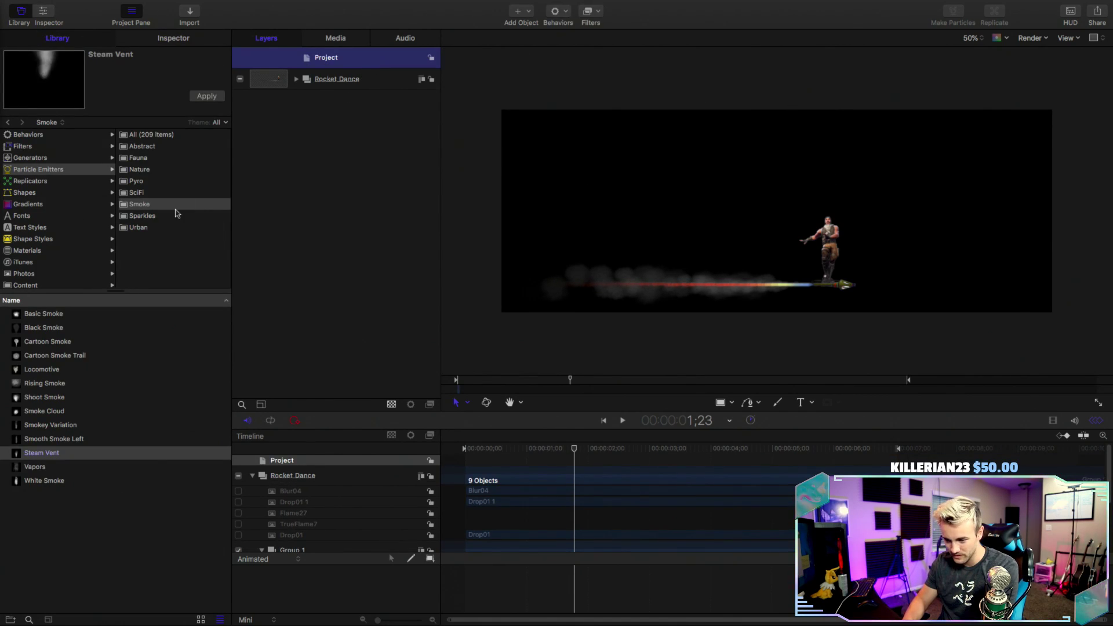
{"action": "left_click", "coordinate": [160, 41]}
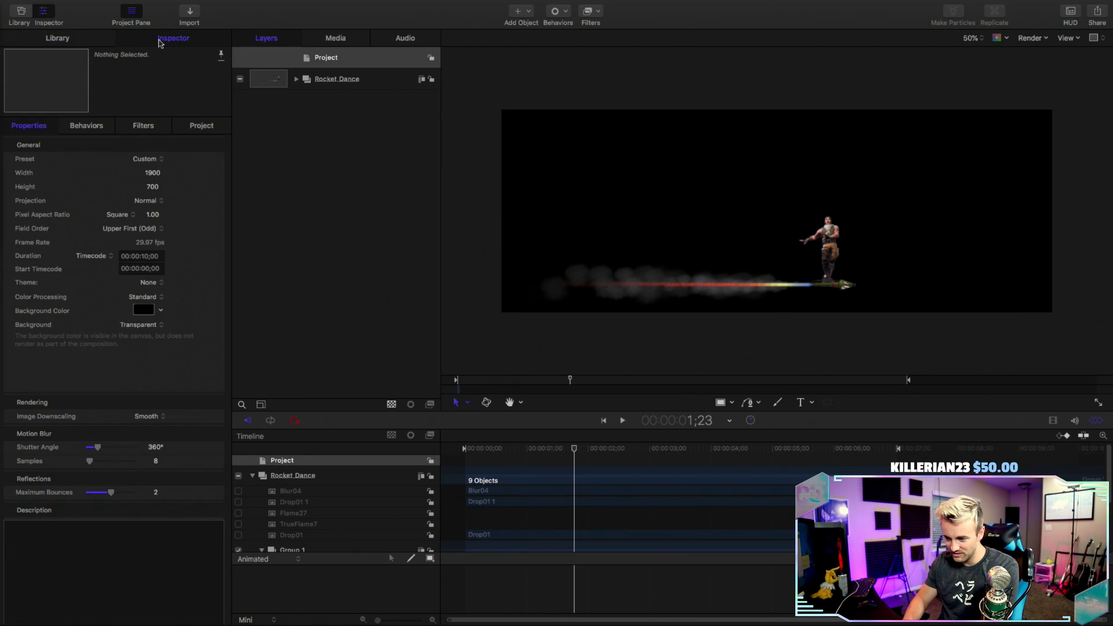
{"action": "left_click", "coordinate": [154, 187]}
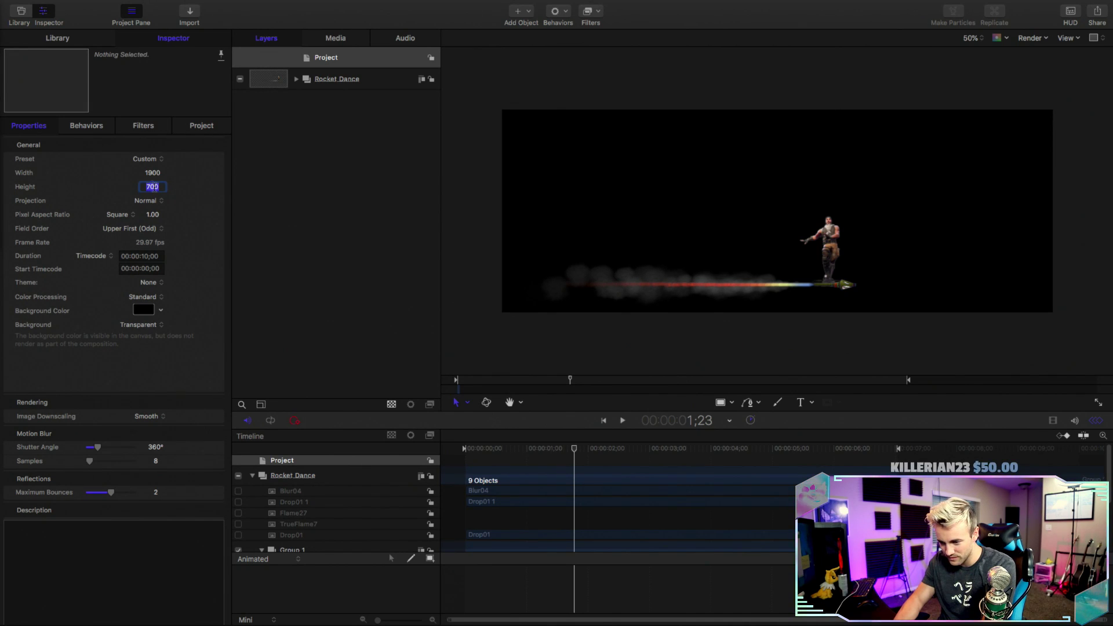
{"action": "key", "text": "Return"}
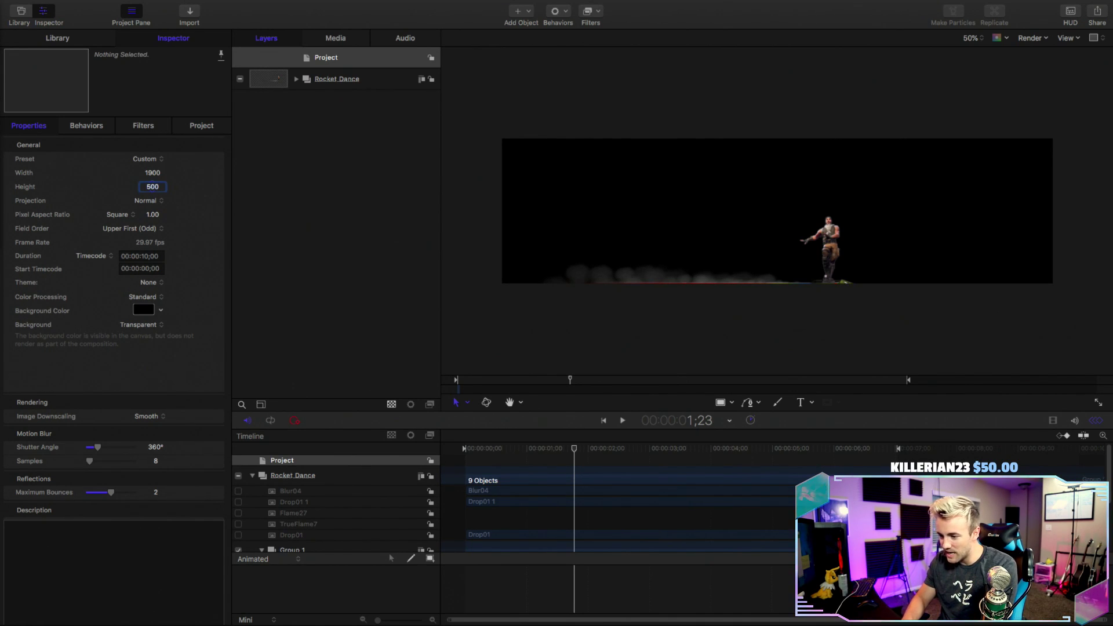
- Raise the Rocket Dance group so the whole rocket fits inside the shortened canvas, and play the flight from the start
{"action": "left_click", "coordinate": [384, 79]}
{"action": "mouse_move", "coordinate": [156, 190]}
{"action": "left_mouse_down"}
{"action": "mouse_move", "coordinate": [171, 189]}
{"action": "mouse_move", "coordinate": [155, 190]}
{"action": "left_mouse_up"}
{"action": "left_click_drag", "start_coordinate": [488, 450], "coordinate": [444, 445]}
{"action": "left_click", "coordinate": [341, 254]}
{"action": "key", "text": "space"}
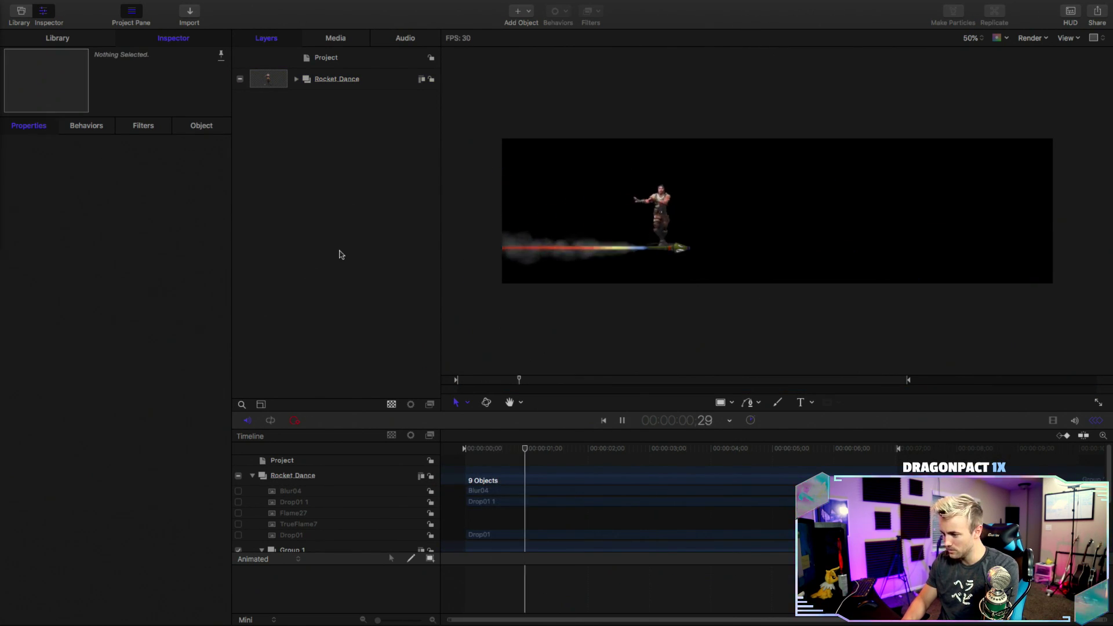
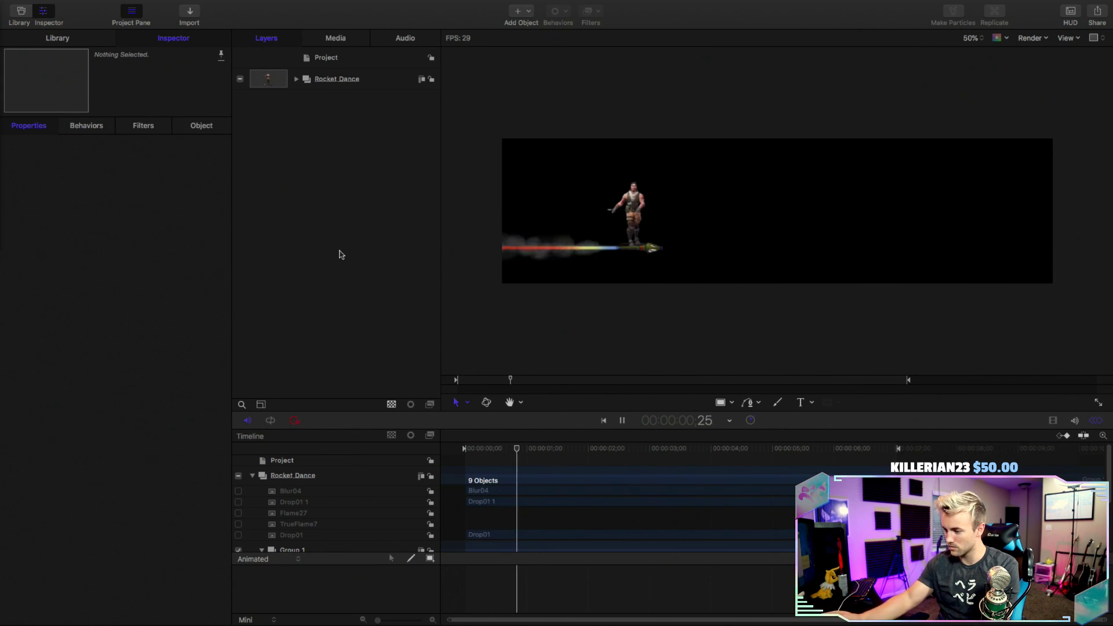
- Stop playback, return the playhead to the start and hide the keyframe editor
{"action": "key", "text": "space"}
{"action": "left_click_drag", "start_coordinate": [504, 450], "coordinate": [457, 449]}
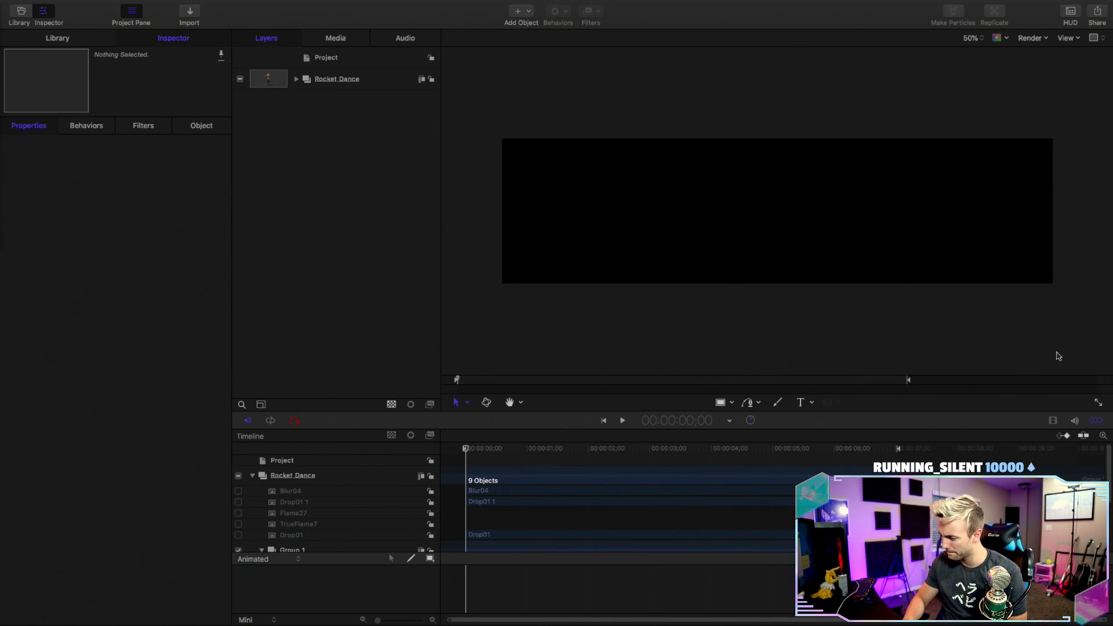
{"action": "left_click", "coordinate": [1096, 421]}
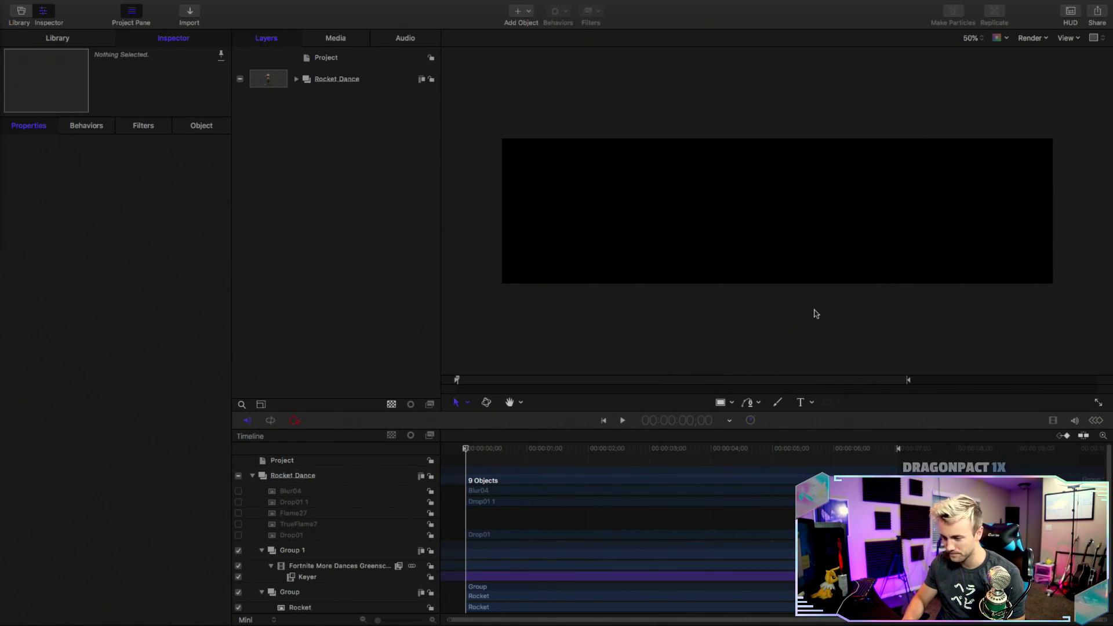
- Export the play range as a video-only Apple ProRes 4444 movie named "Rocket Sub" on the Desktop
{"action": "left_click", "coordinate": [1097, 16]}
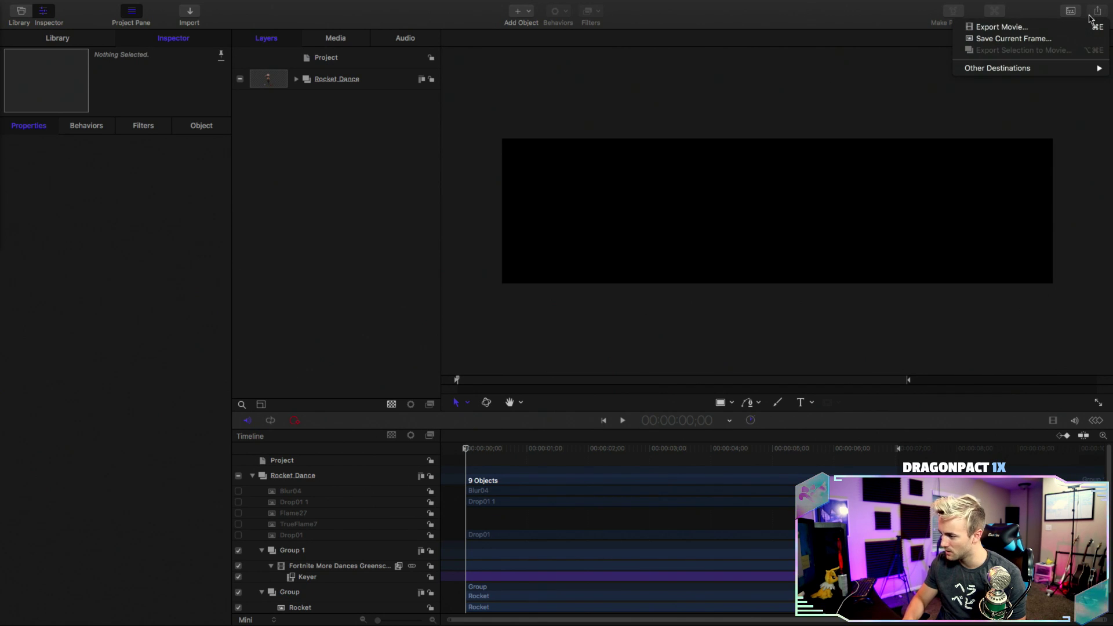
{"action": "left_click", "coordinate": [1037, 31]}
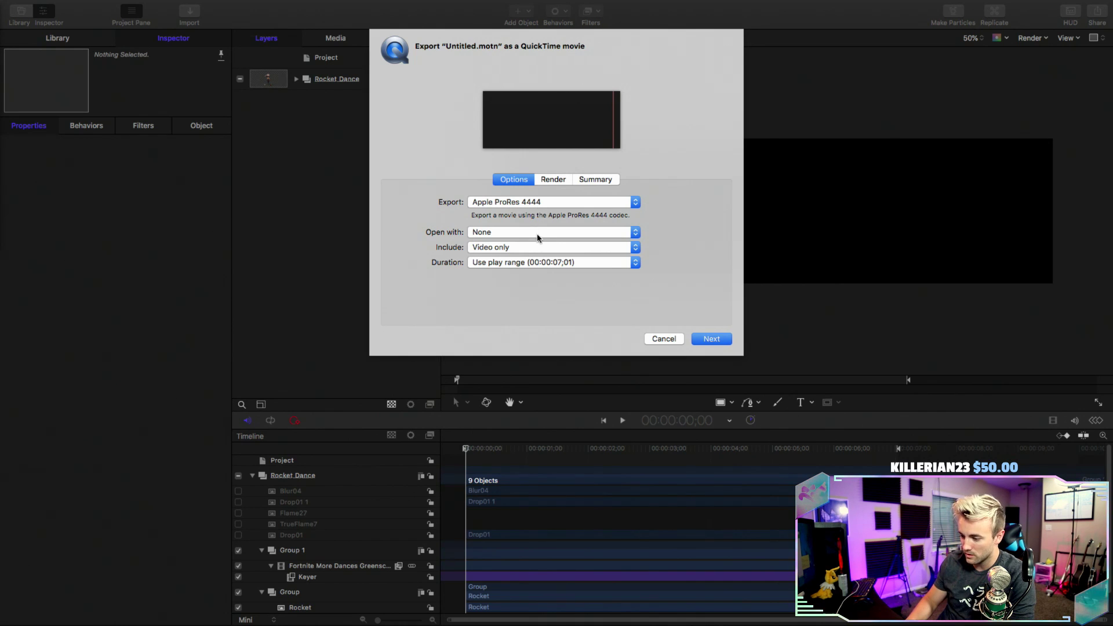
{"action": "left_click", "coordinate": [711, 340]}
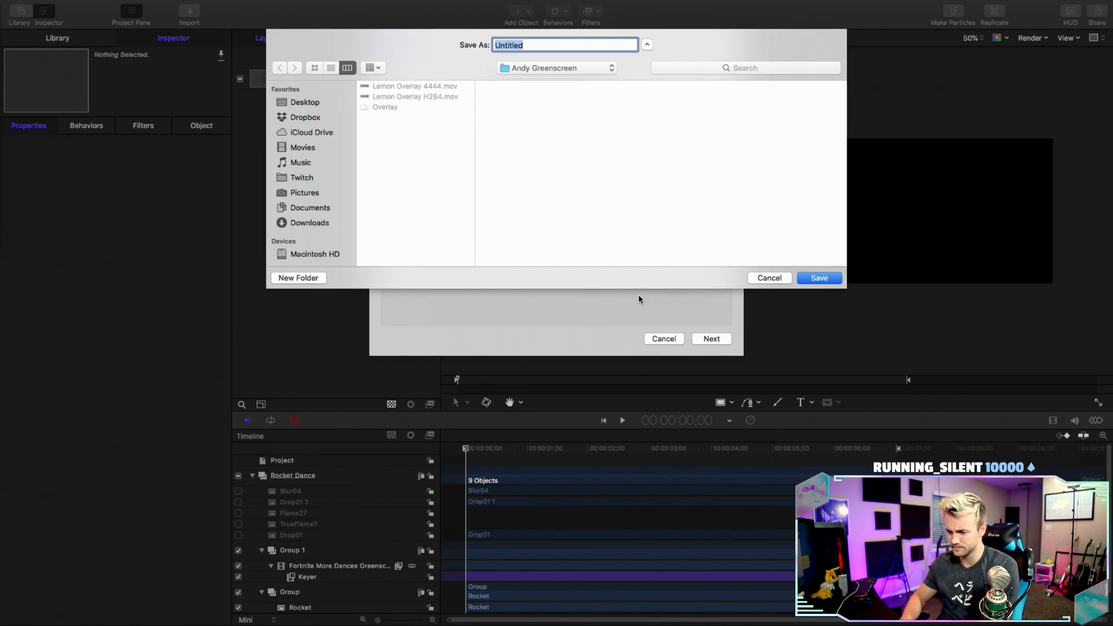
{"action": "left_click", "coordinate": [307, 105]}
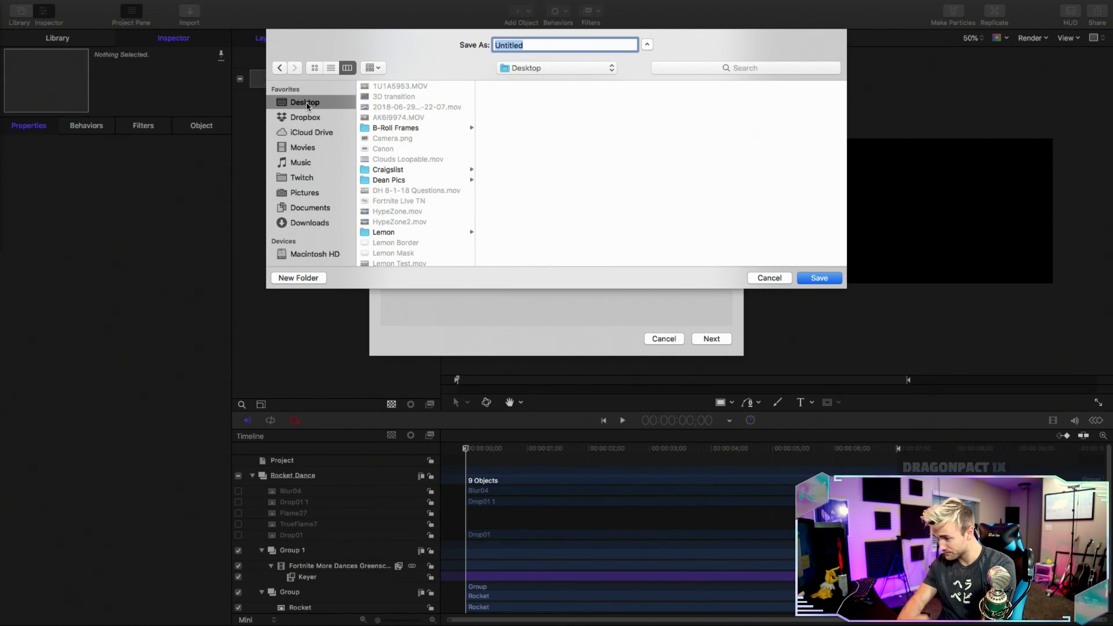
{"action": "type", "text": "Rocket Sub"}
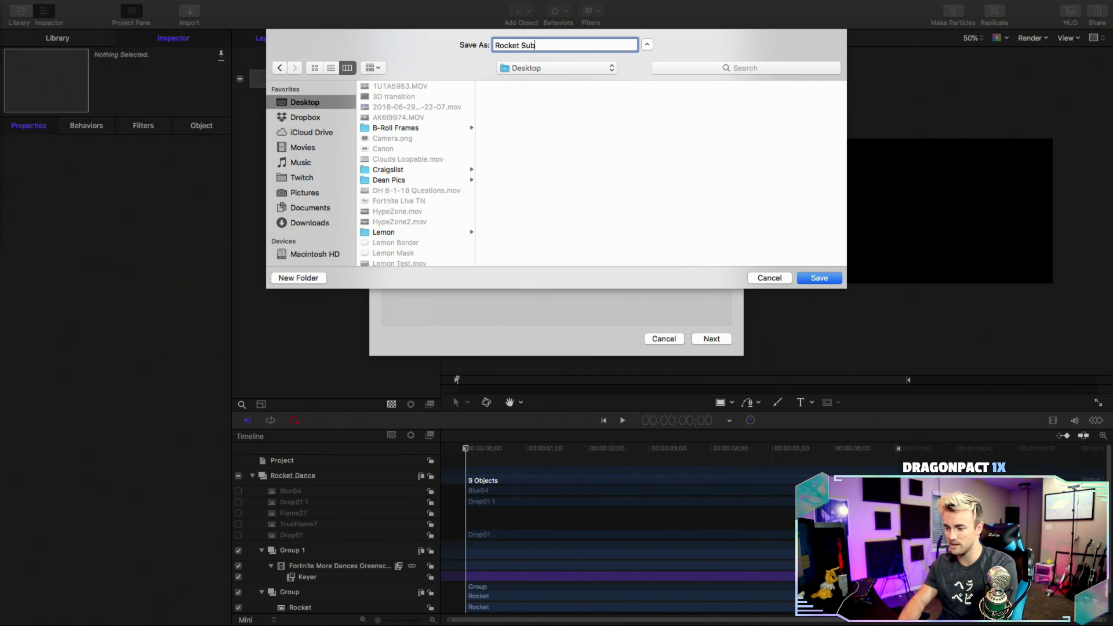
{"action": "key", "text": "Return"}
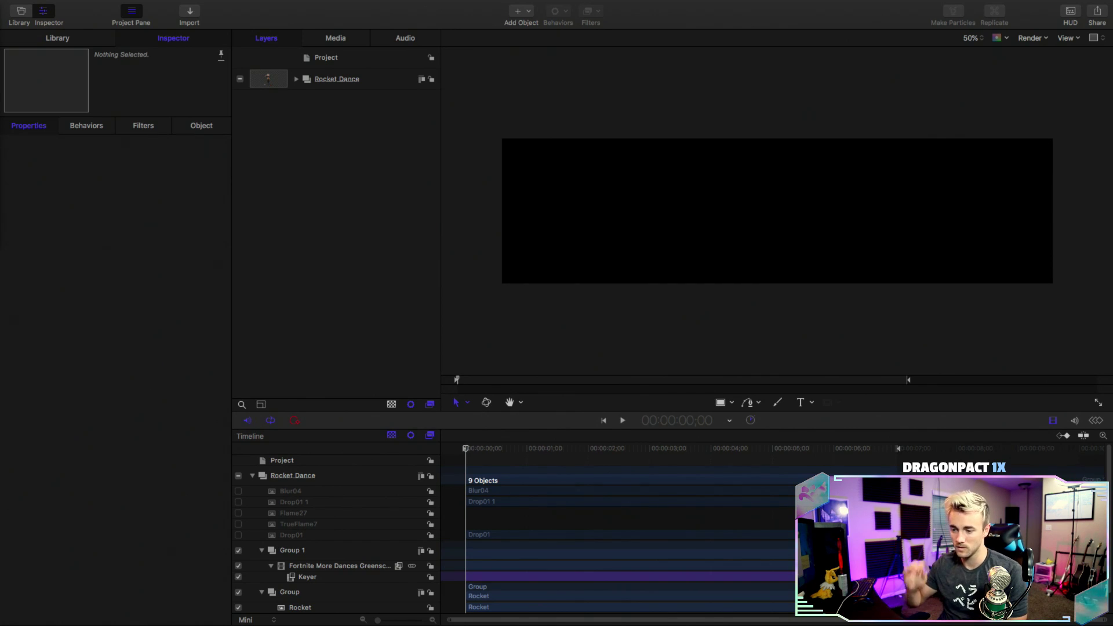
- Save the project as "Rocket Sub" in Movies > Motion Projects with Collect Media set to Copy to Folder
{"action": "key", "text": "super+s"}
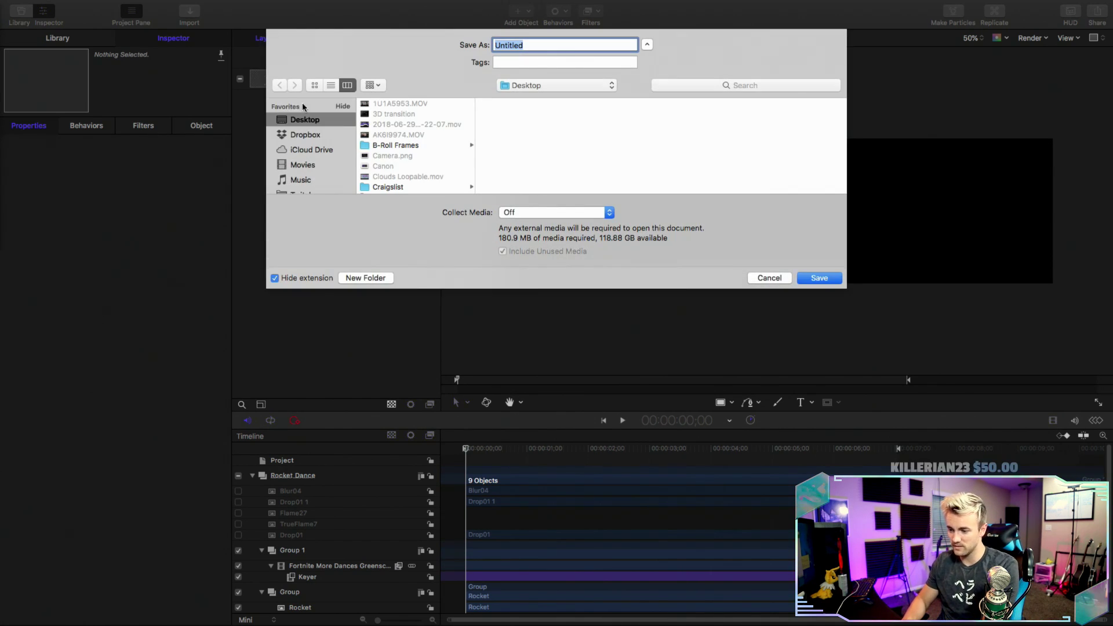
{"action": "left_click", "coordinate": [517, 212]}
{"action": "left_click", "coordinate": [528, 223]}
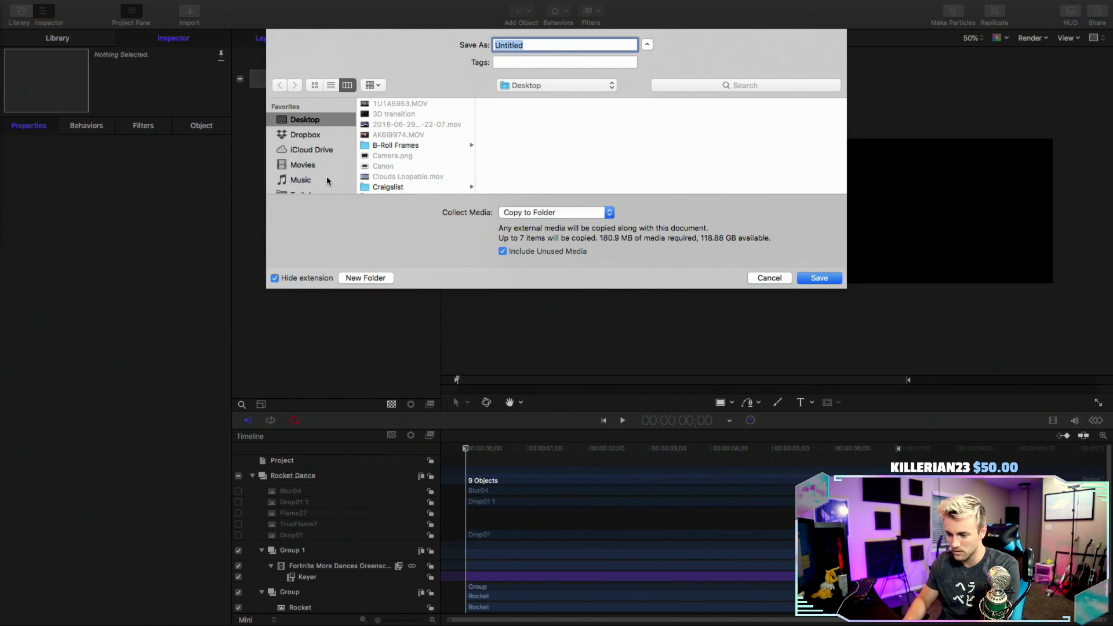
{"action": "left_click", "coordinate": [302, 165]}
{"action": "left_click", "coordinate": [405, 124]}
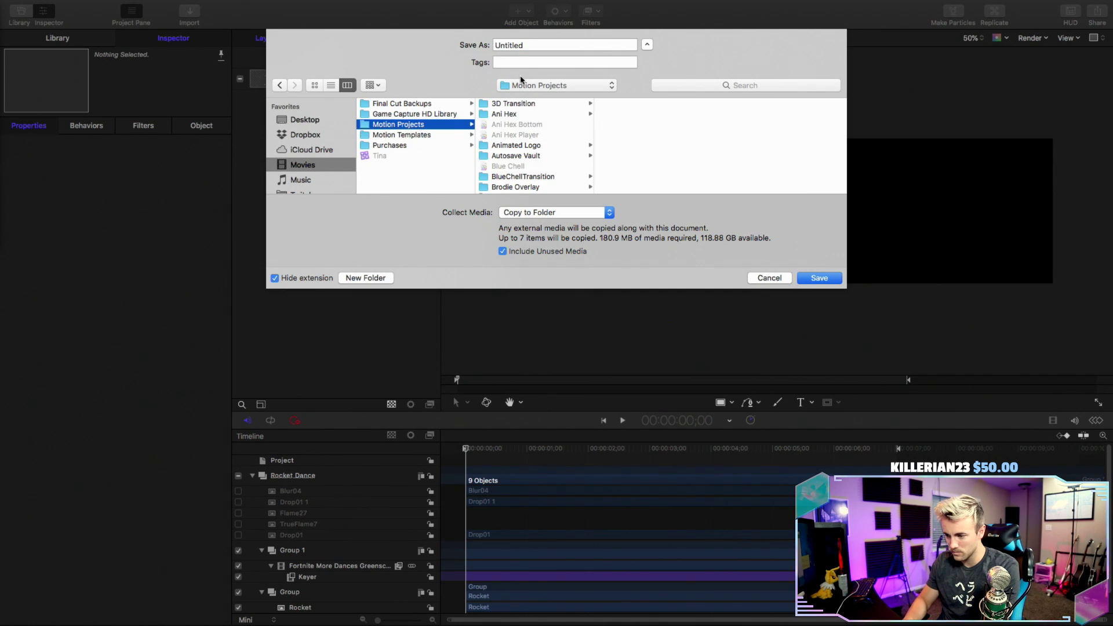
{"action": "double_click", "coordinate": [528, 43]}
{"action": "type", "text": "Rocket Sub"}
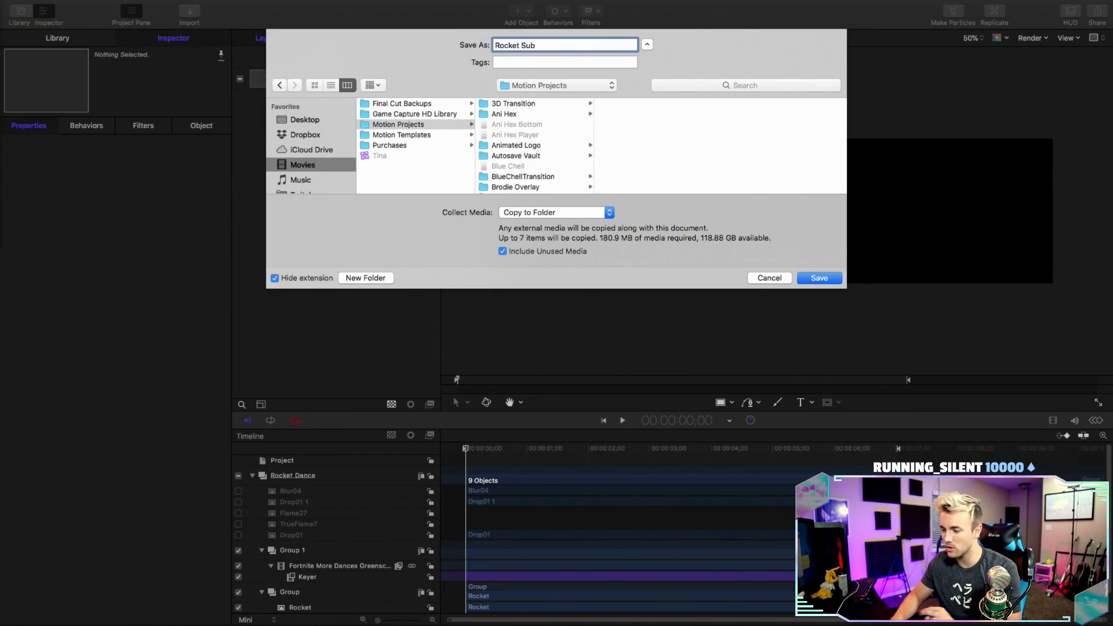
{"action": "key", "text": "Return"}
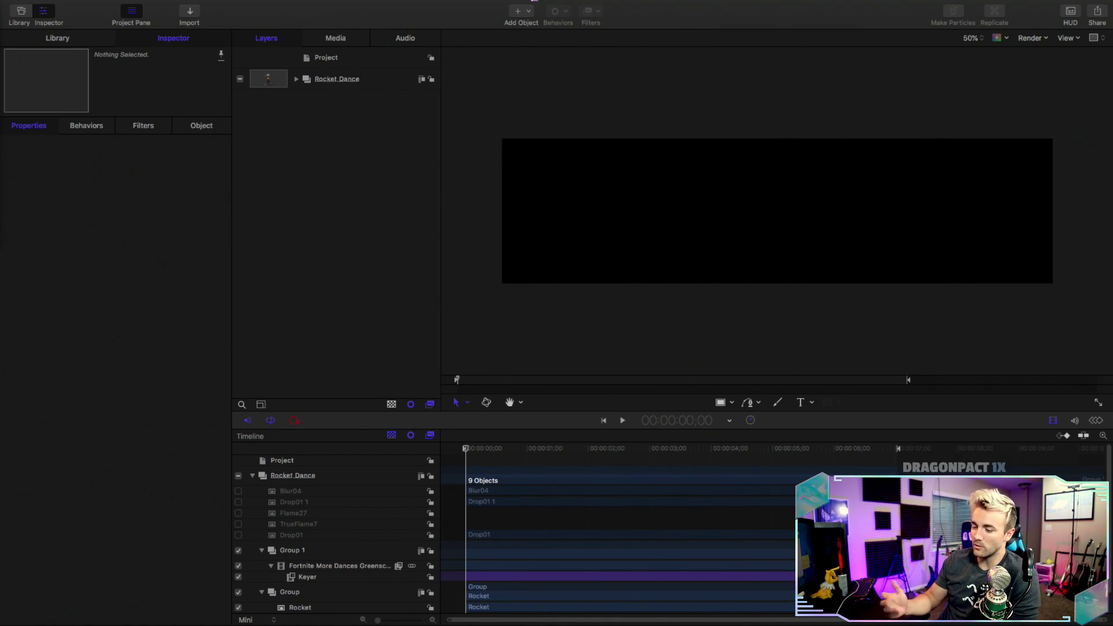
- Switch to the desktop, close the Sound preferences window and quit QuickTime Player
{"action": "key", "text": "ctrl+Left"}
{"action": "key", "text": "ctrl+Left"}
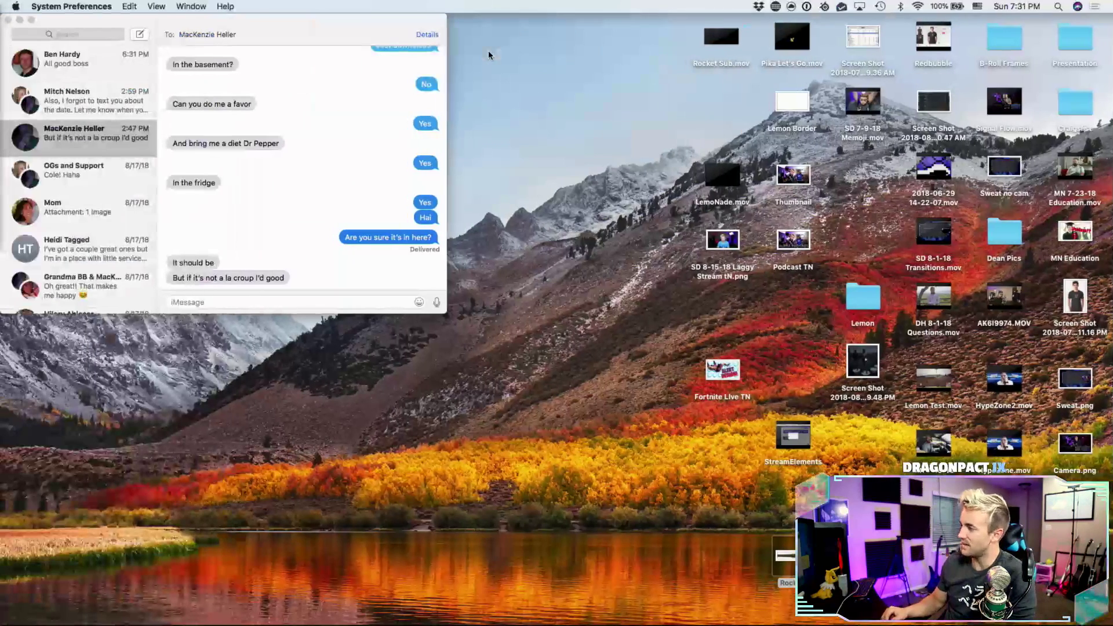
{"action": "key", "text": "ctrl+Right"}
{"action": "key", "text": "ctrl+Right"}
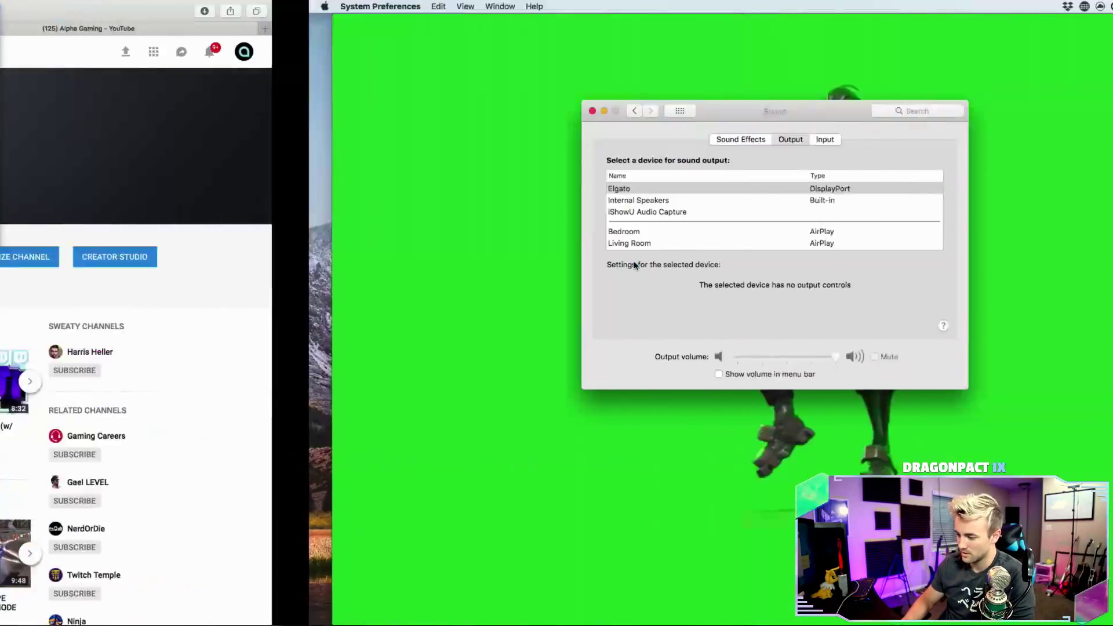
{"action": "left_click", "coordinate": [283, 111]}
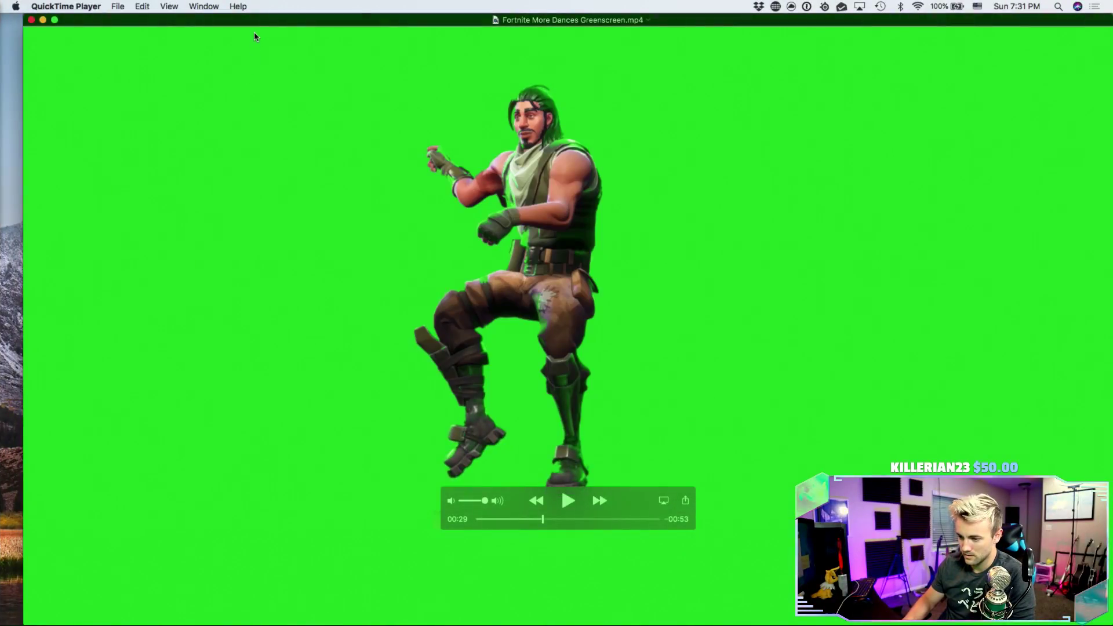
{"action": "key", "text": "super+q"}
- Switch to Safari and open the YouTube channel's Live Streaming dashboard in Creator Studio
{"action": "mouse_move", "coordinate": [340, 623]}
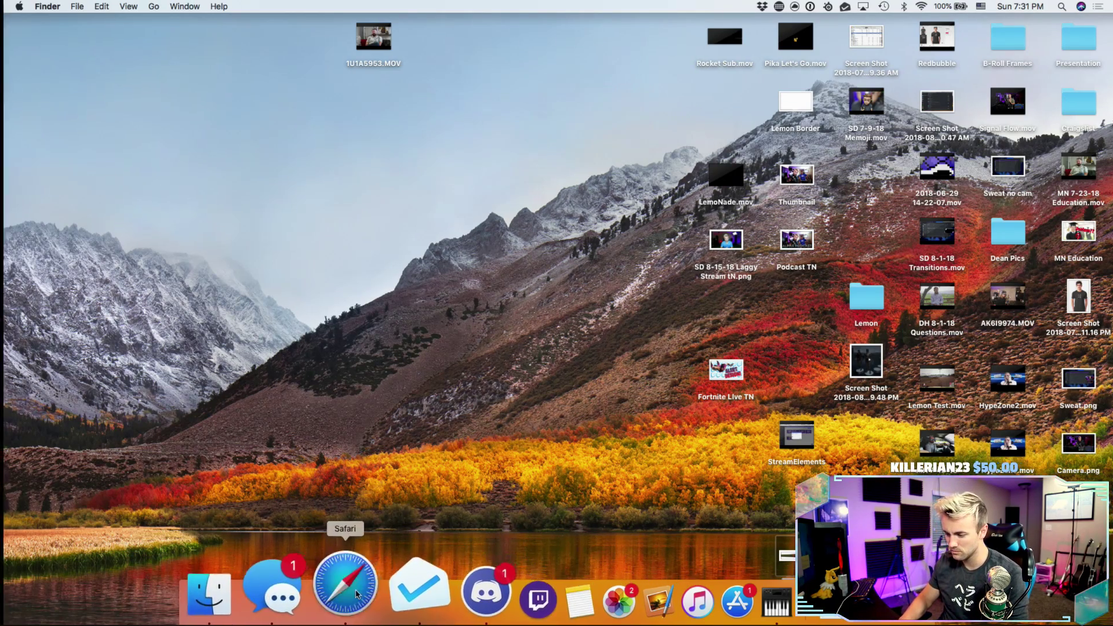
{"action": "left_click", "coordinate": [343, 600]}
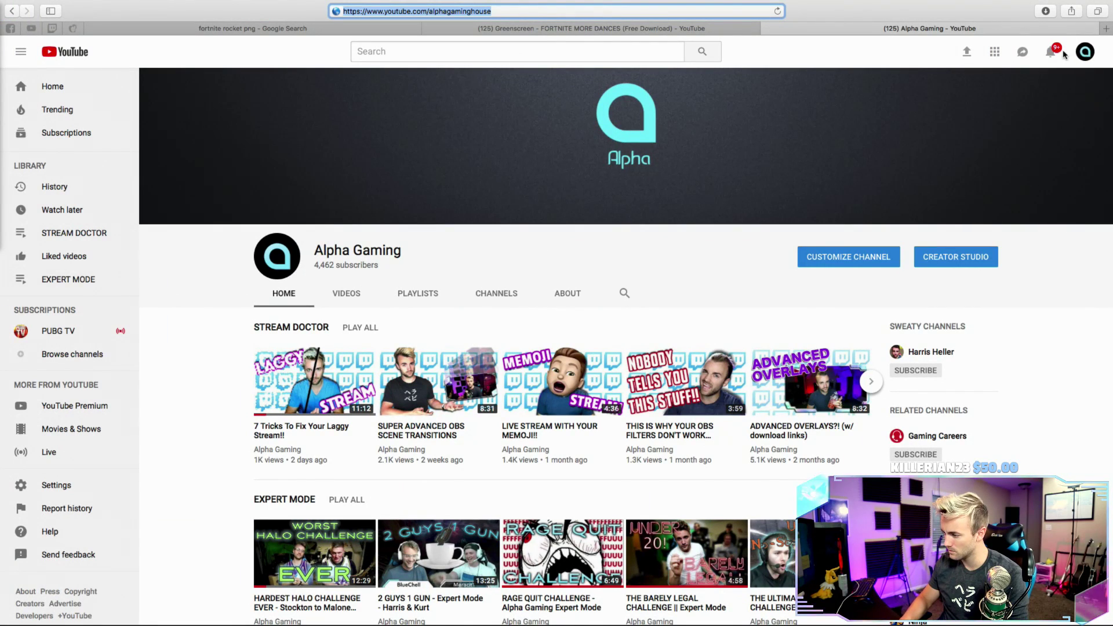
{"action": "left_click", "coordinate": [1084, 52]}
{"action": "left_click", "coordinate": [994, 166]}
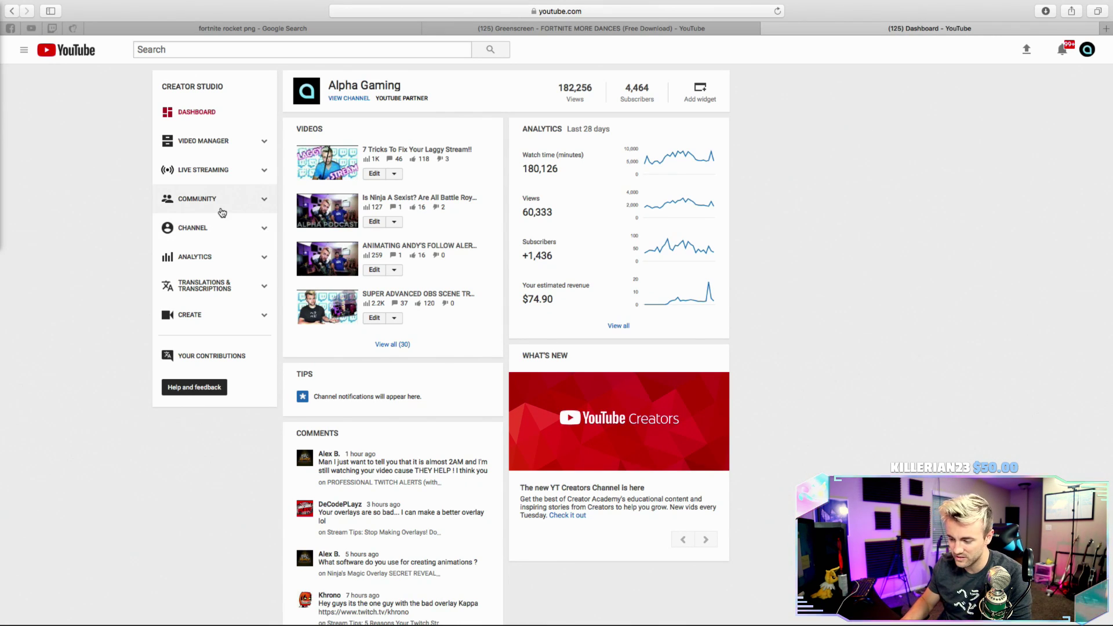
{"action": "left_click", "coordinate": [222, 167]}
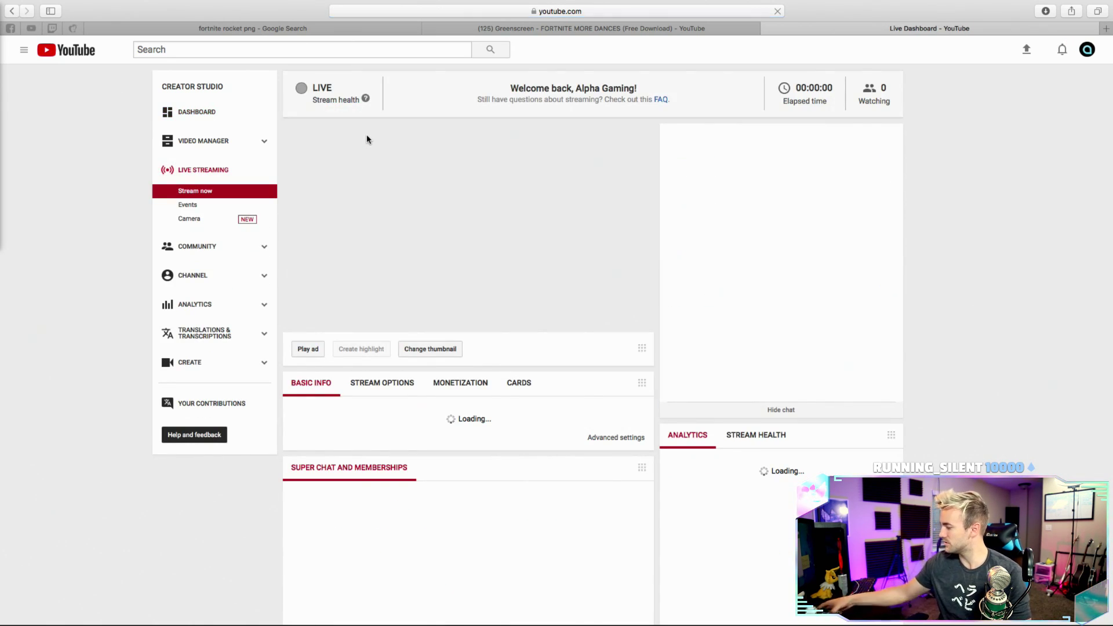
- Change the Twitch link's domain to twitch.tv in the live stream description and save the edit
{"action": "key", "text": "ctrl+Right"}
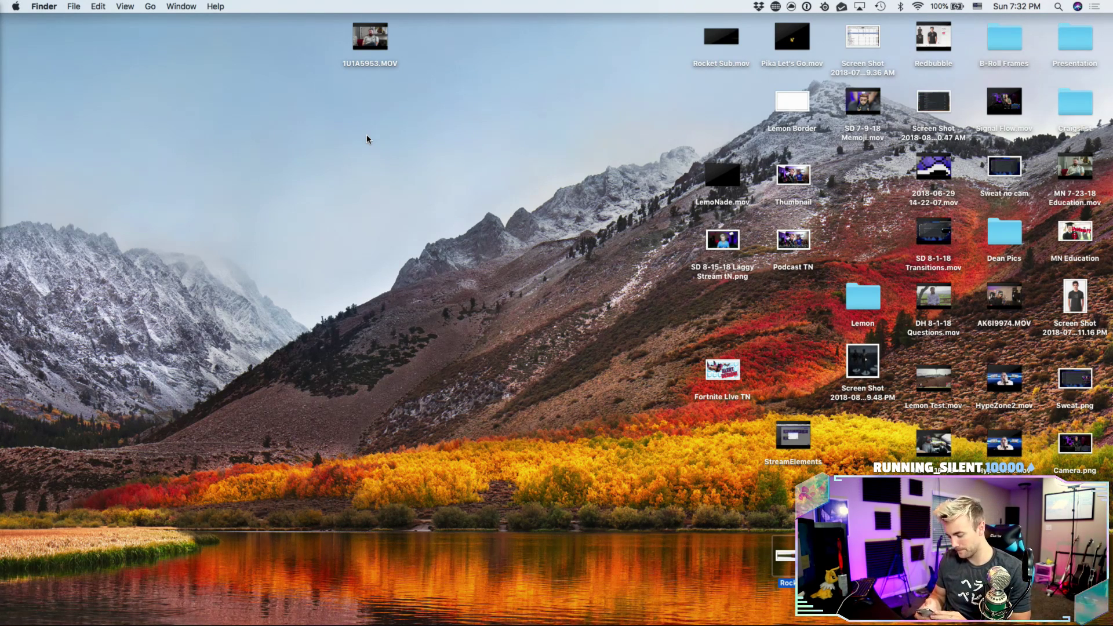
{"action": "key", "text": "ctrl+Left"}
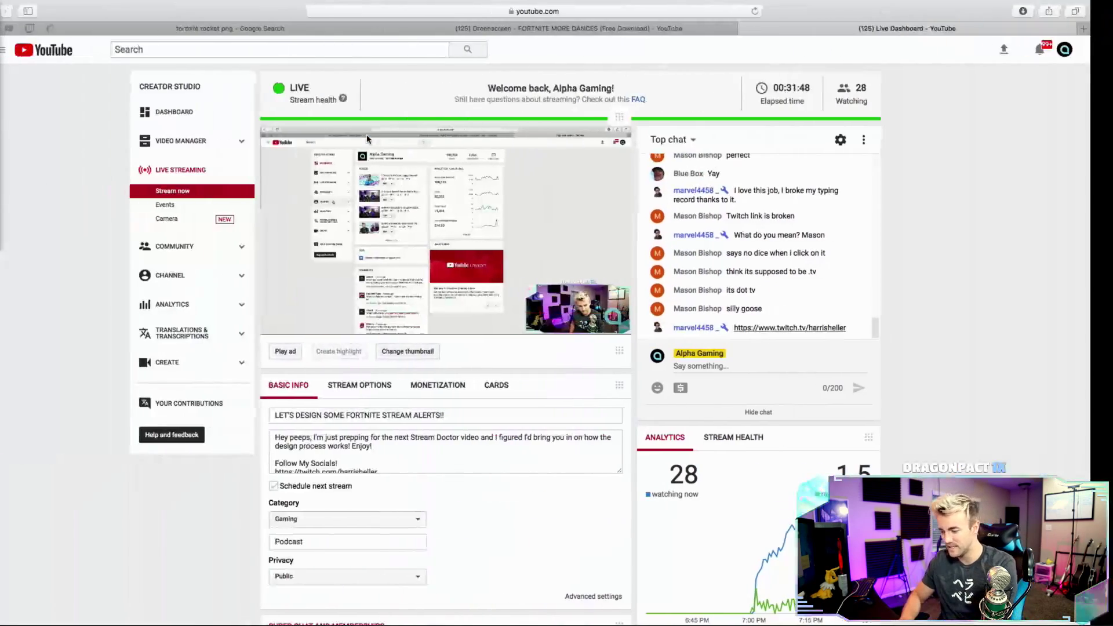
{"action": "scroll", "coordinate": [359, 453], "scroll_direction": "down", "scroll_amount": 2}
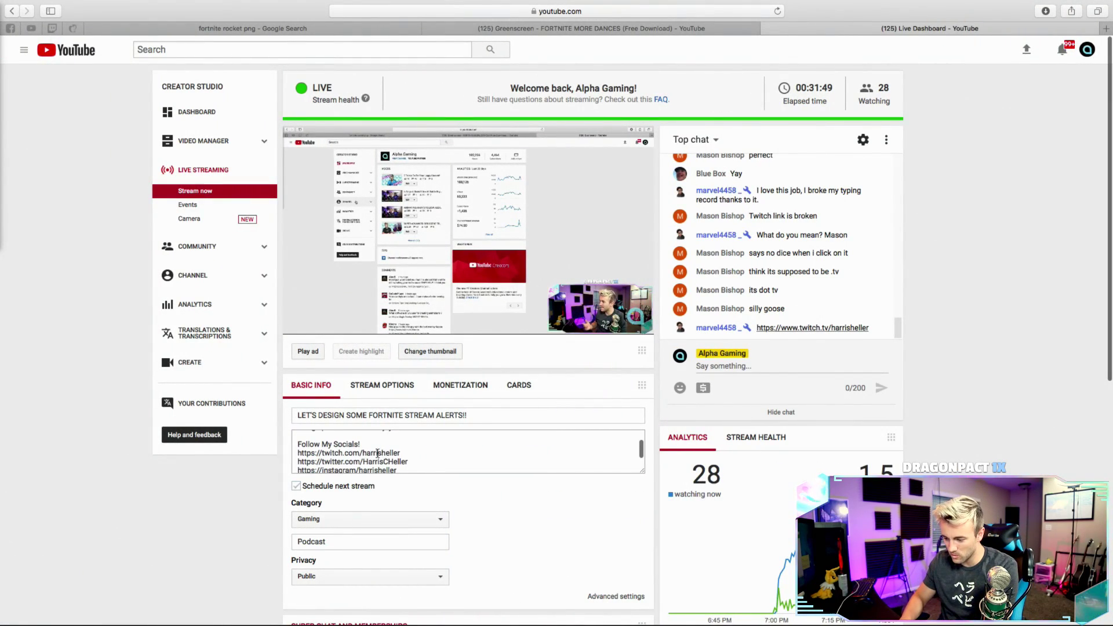
{"action": "left_click", "coordinate": [359, 453]}
{"action": "key", "text": "BackSpace"}
{"action": "key", "text": "BackSpace"}
{"action": "key", "text": "BackSpace"}
{"action": "type", "text": "tv"}
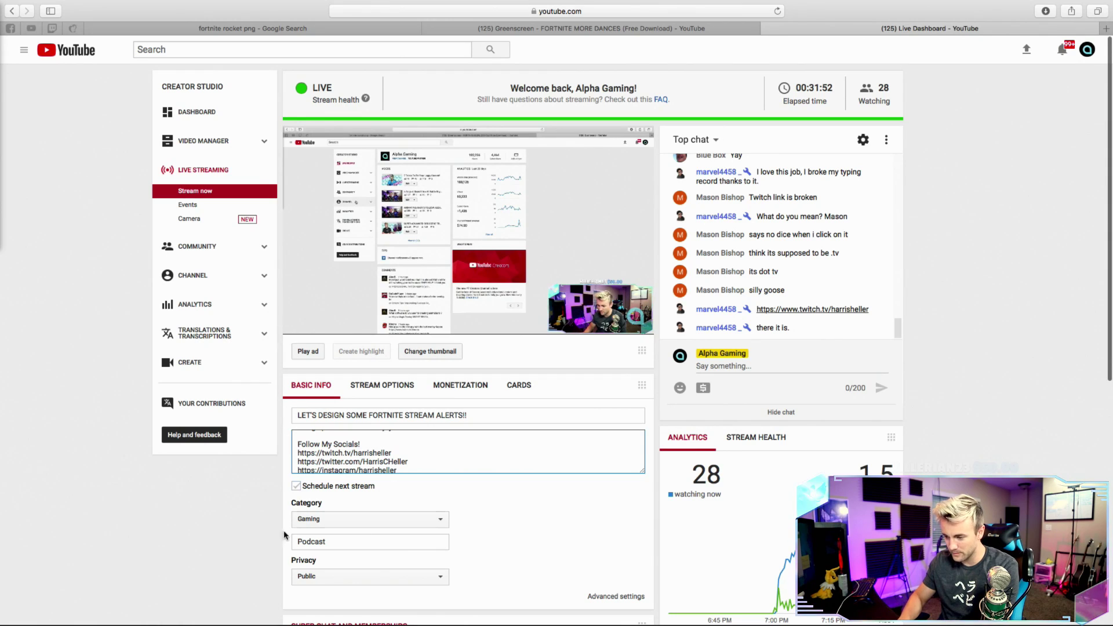
{"action": "left_click", "coordinate": [122, 502]}
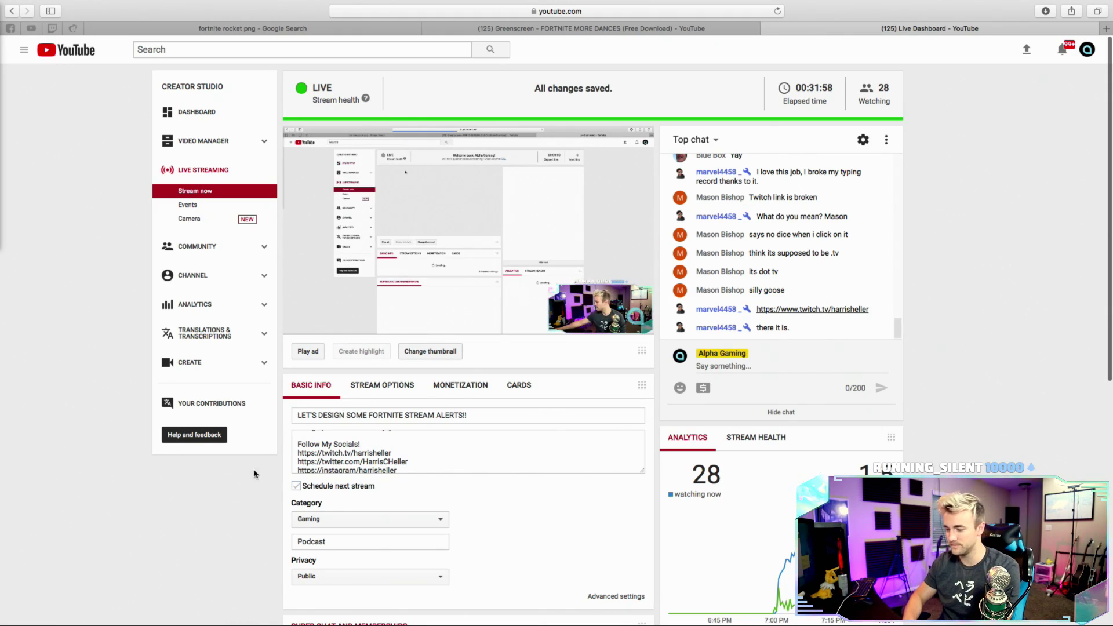
- Switch back to the desktop and quit Audio MIDI Setup
{"action": "key", "text": "ctrl+Right"}
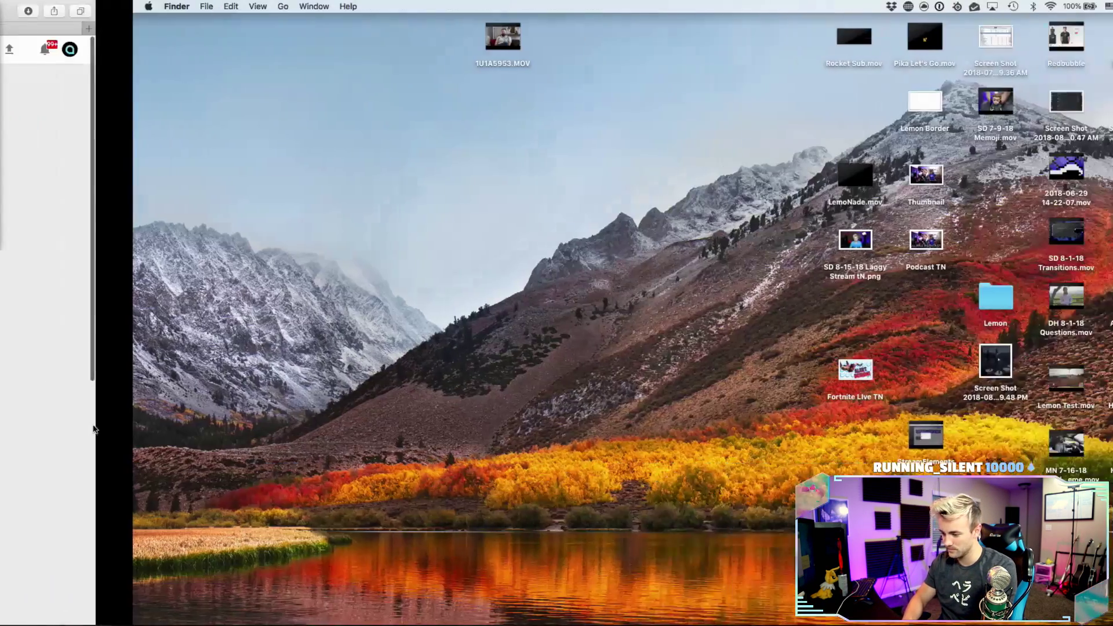
{"action": "mouse_move", "coordinate": [350, 597]}
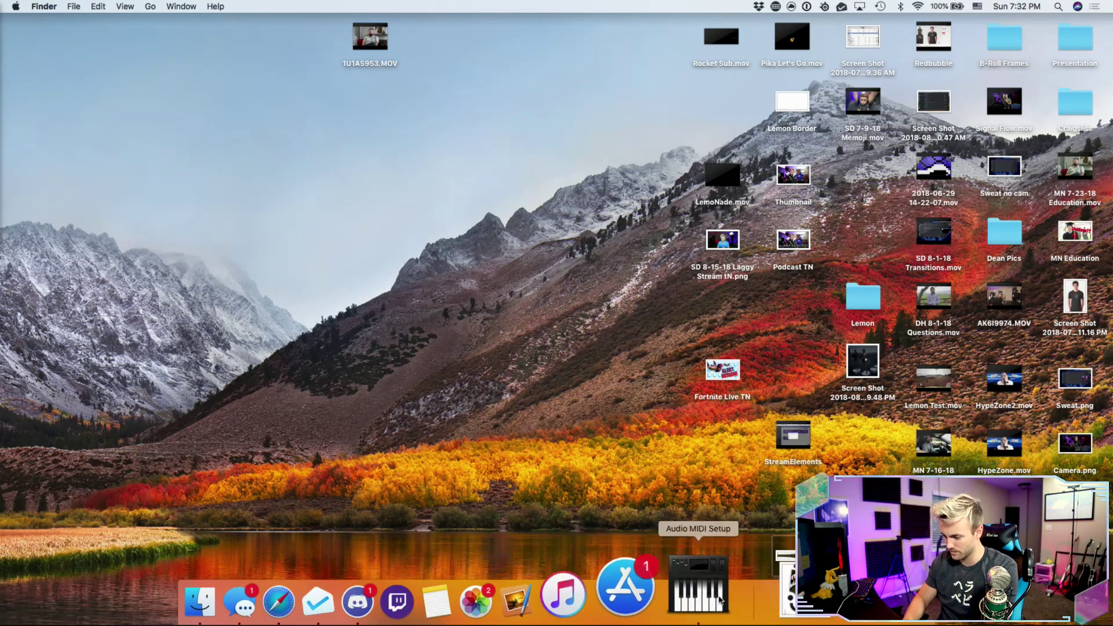
{"action": "right_click", "coordinate": [720, 600]}
{"action": "left_click", "coordinate": [713, 526]}
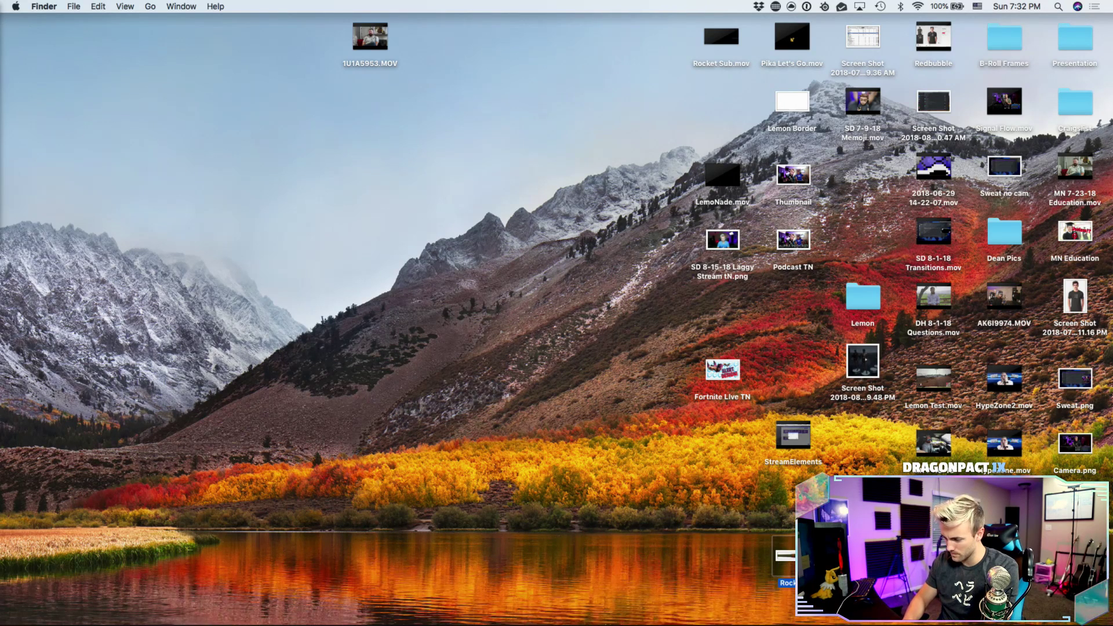
- Launch Final Cut Pro
{"action": "key", "text": "super+space"}
{"action": "type", "text": "final"}
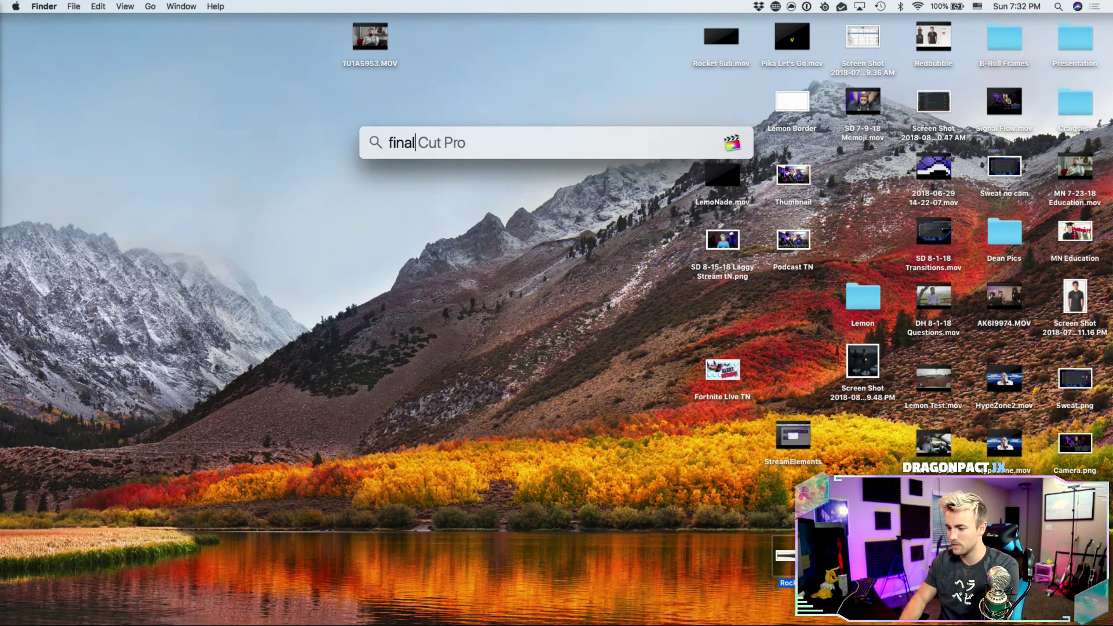
{"action": "key", "text": "Return"}
- Open the Sound preferences, set the output device to Internal Speakers and close the preferences window
{"action": "key", "text": "super+space"}
{"action": "type", "text": "soud"}
{"action": "type", "text": "nd"}
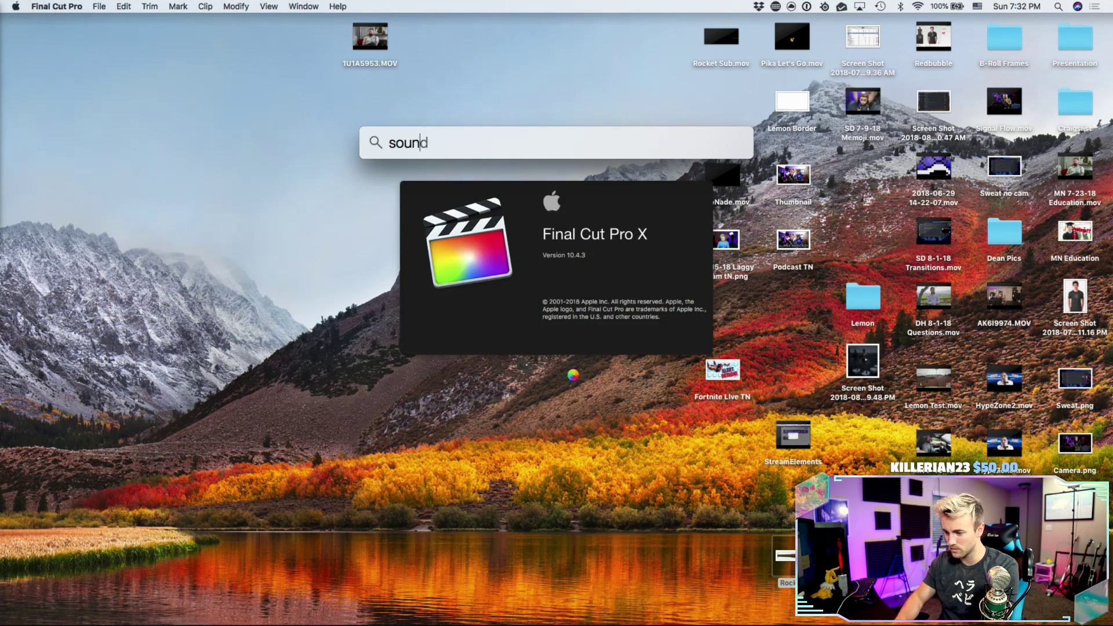
{"action": "key", "text": "Return"}
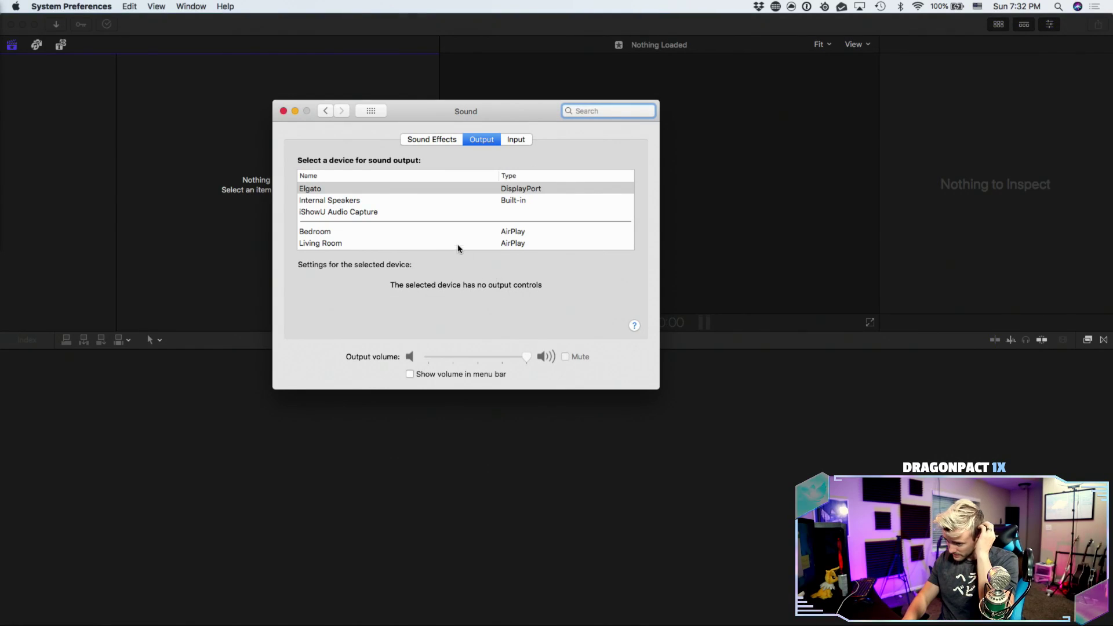
{"action": "left_click", "coordinate": [408, 201]}
{"action": "left_click", "coordinate": [282, 111]}
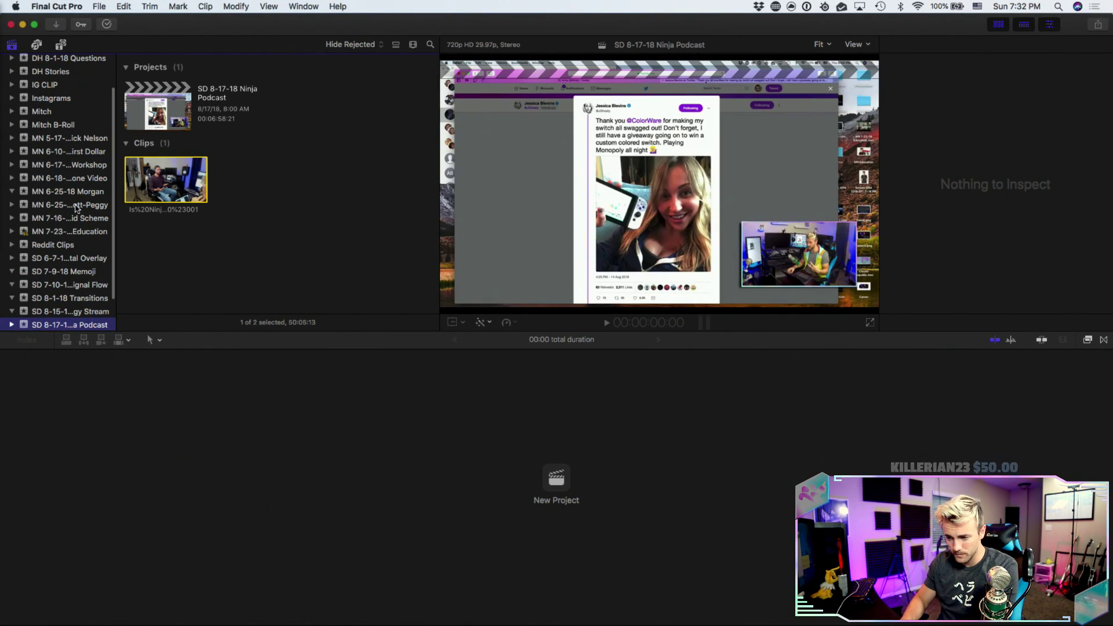
- Import Rocket Sub.mov from the Desktop into the Twitch event in Final Cut Pro
{"action": "scroll", "coordinate": [81, 209], "scroll_direction": "up", "scroll_amount": 1}
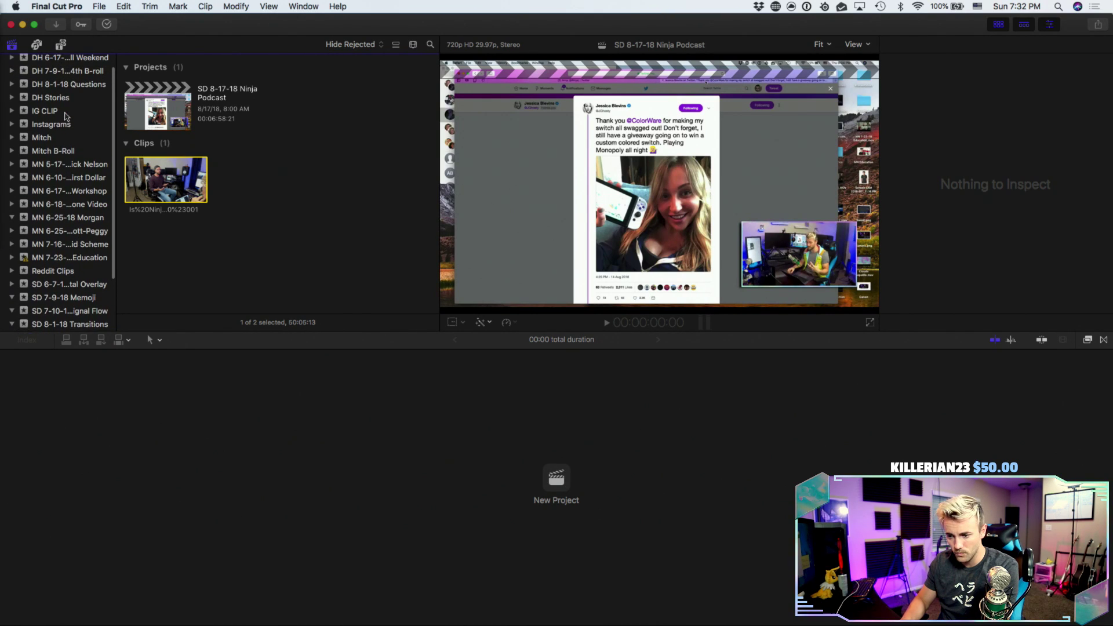
{"action": "scroll", "coordinate": [65, 174], "scroll_direction": "down", "scroll_amount": 4}
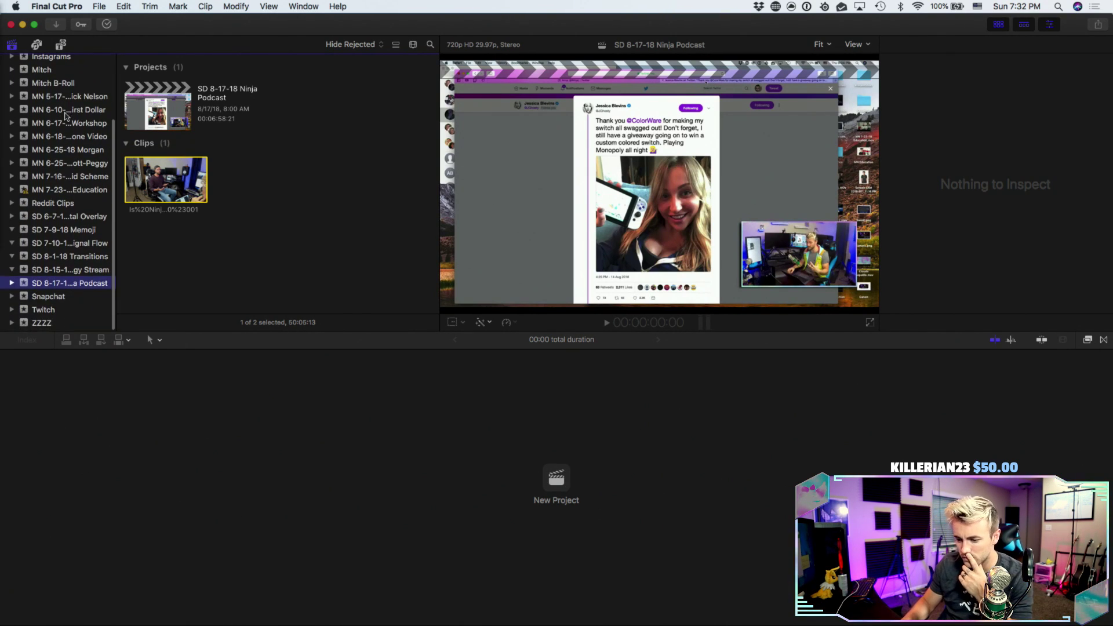
{"action": "left_click", "coordinate": [43, 311]}
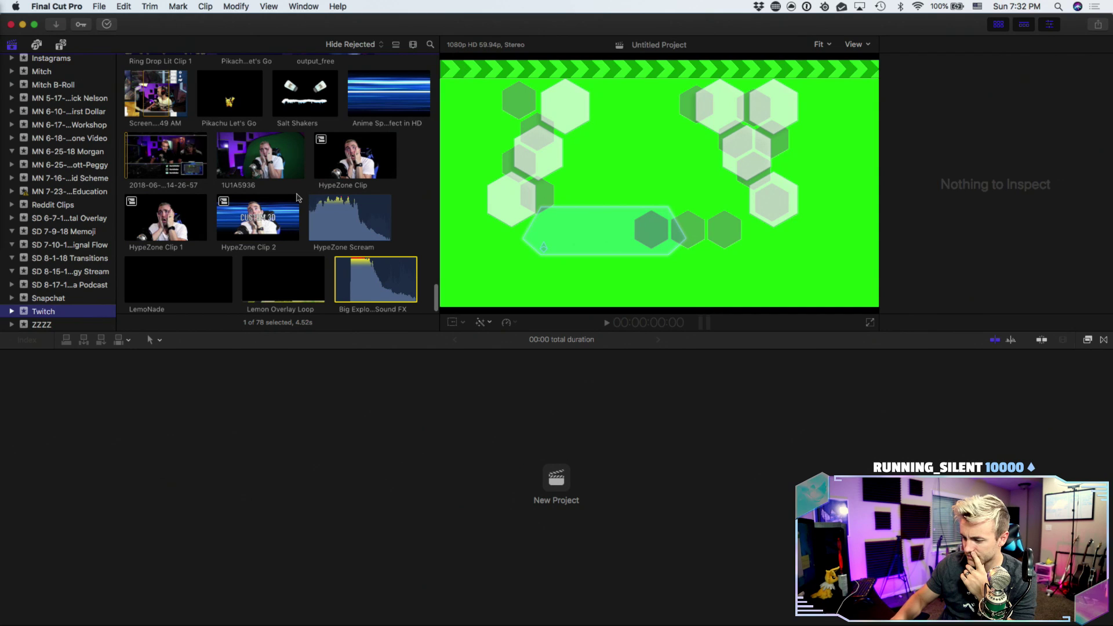
{"action": "key", "text": "super+n"}
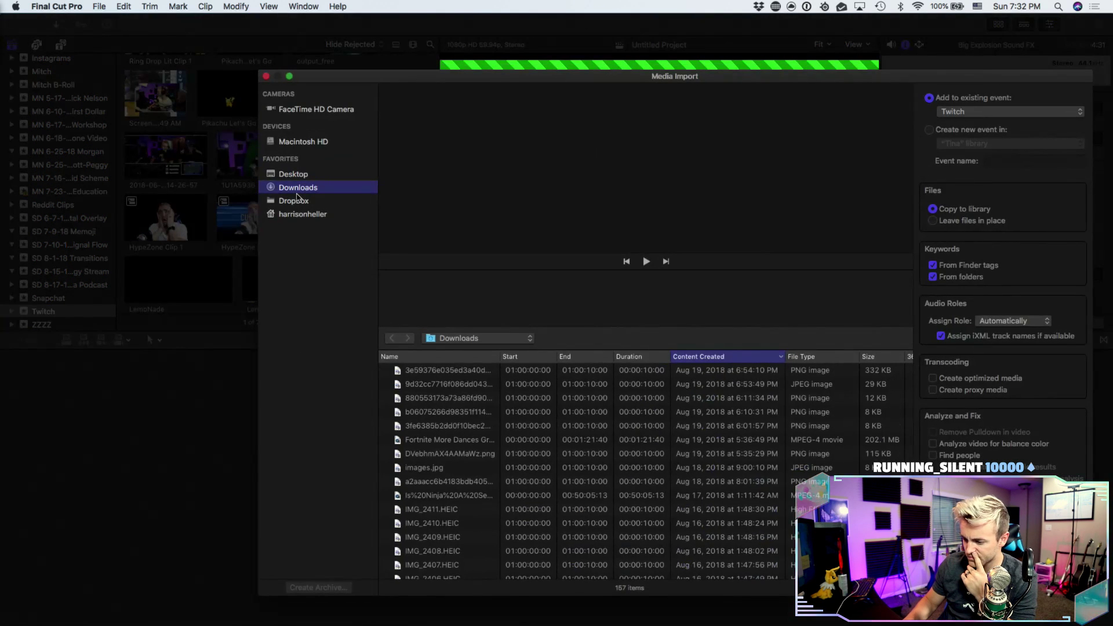
{"action": "left_click", "coordinate": [306, 176]}
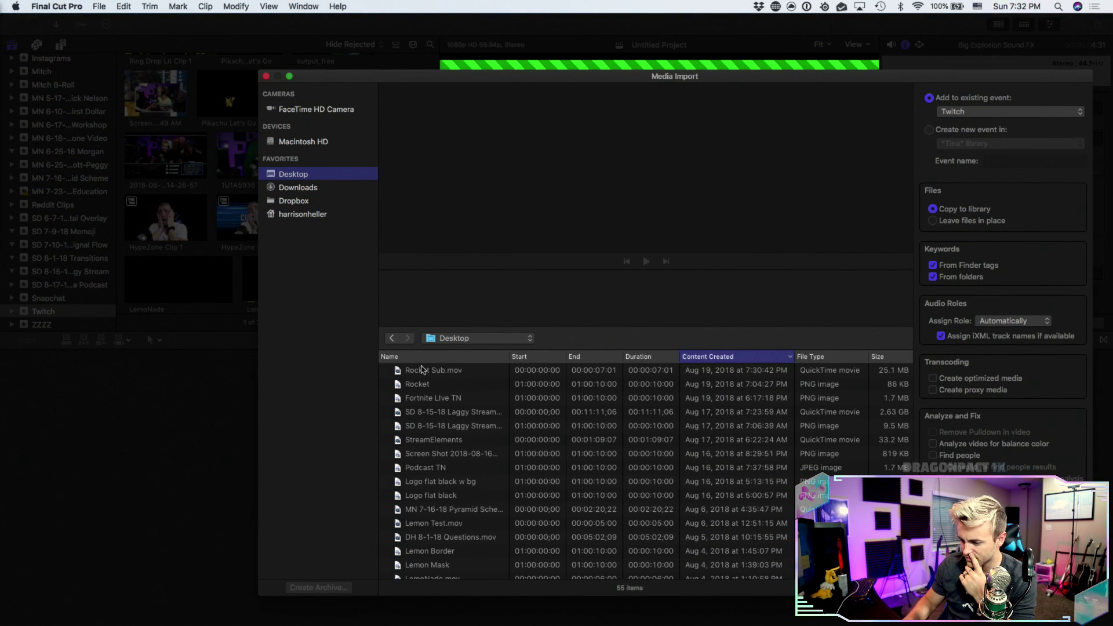
{"action": "left_click", "coordinate": [422, 371]}
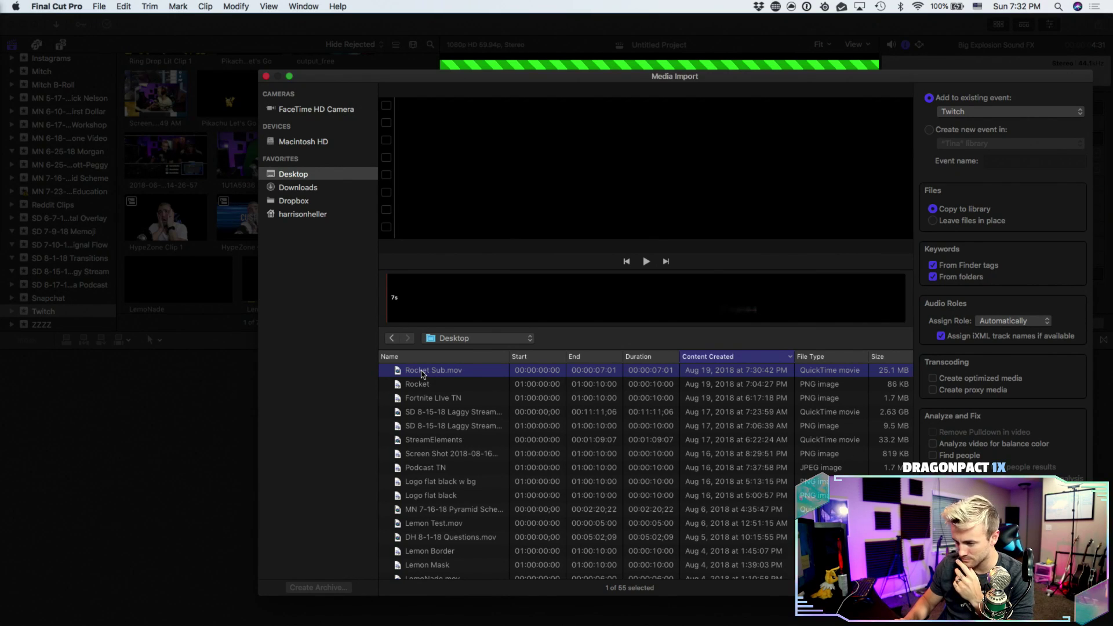
{"action": "key", "text": "Return"}
- Create a project named Rocket Sub in the Twitch event and add the Rocket Sub clip to its timeline
{"action": "key", "text": "super+n"}
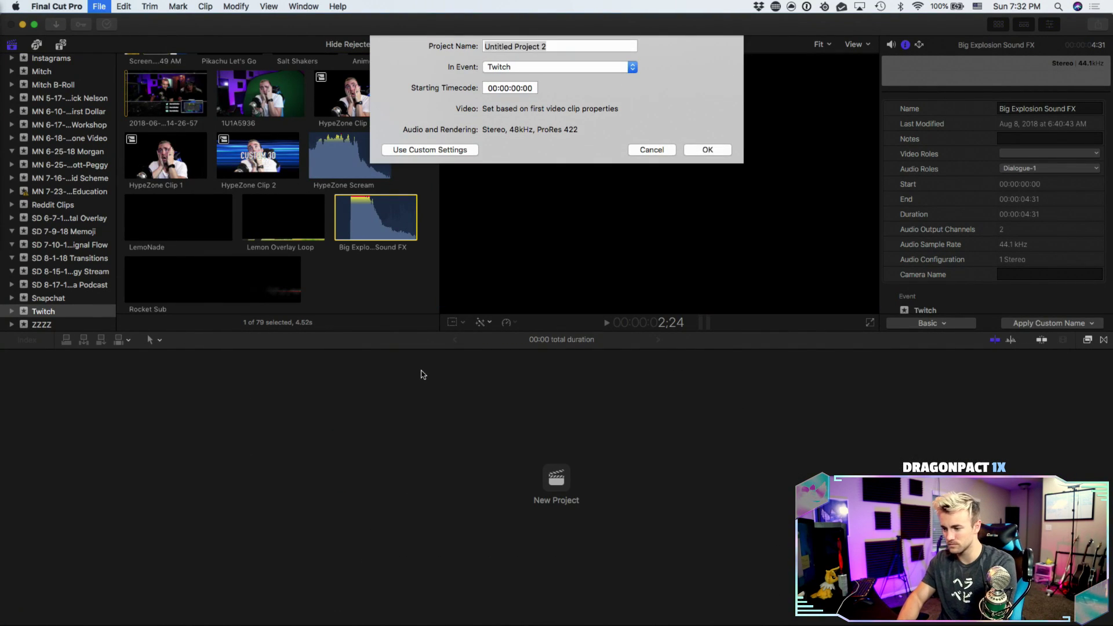
{"action": "type", "text": "Rocket Sub"}
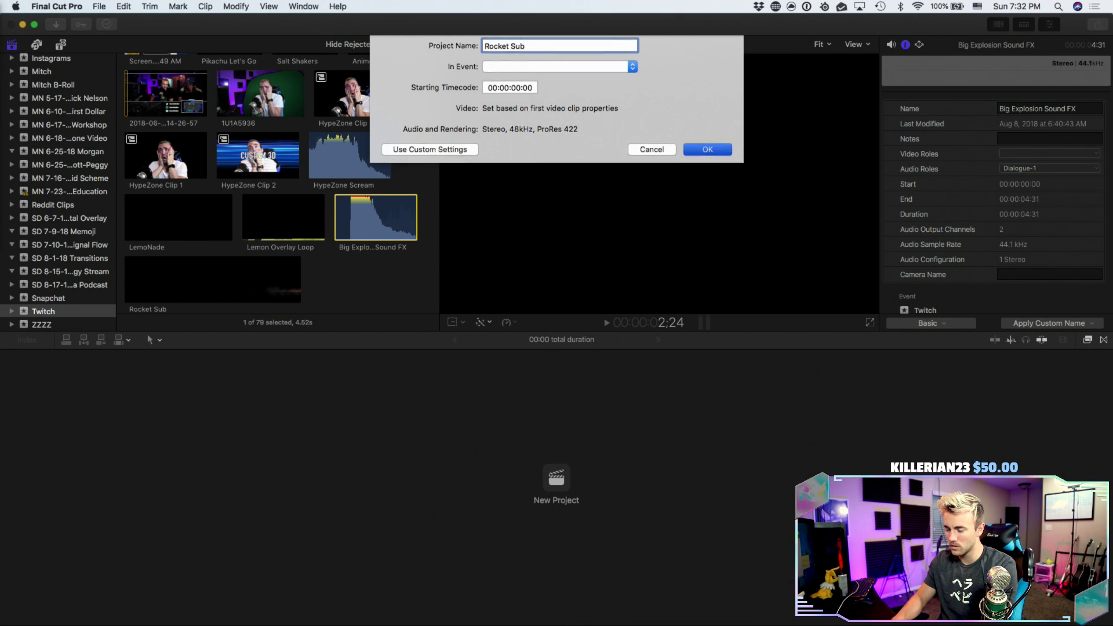
{"action": "key", "text": "Return"}
{"action": "left_click_drag", "start_coordinate": [261, 285], "coordinate": [105, 493]}
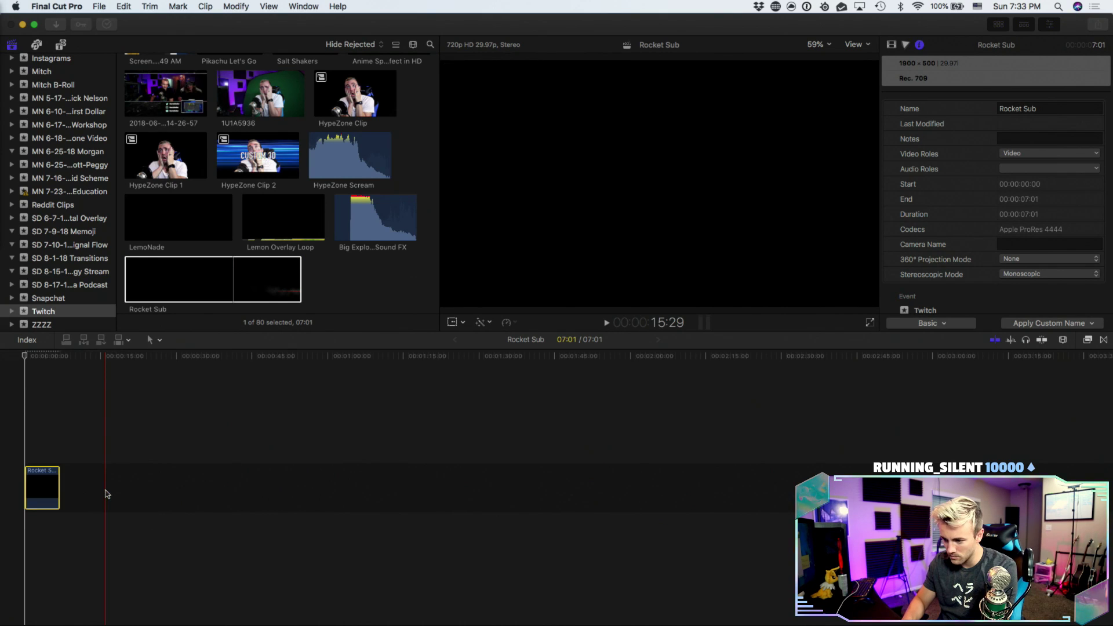
- Set the project's video properties to a Custom format at 1920 x 500 and 29.97p, and apply them
{"action": "left_click", "coordinate": [485, 95]}
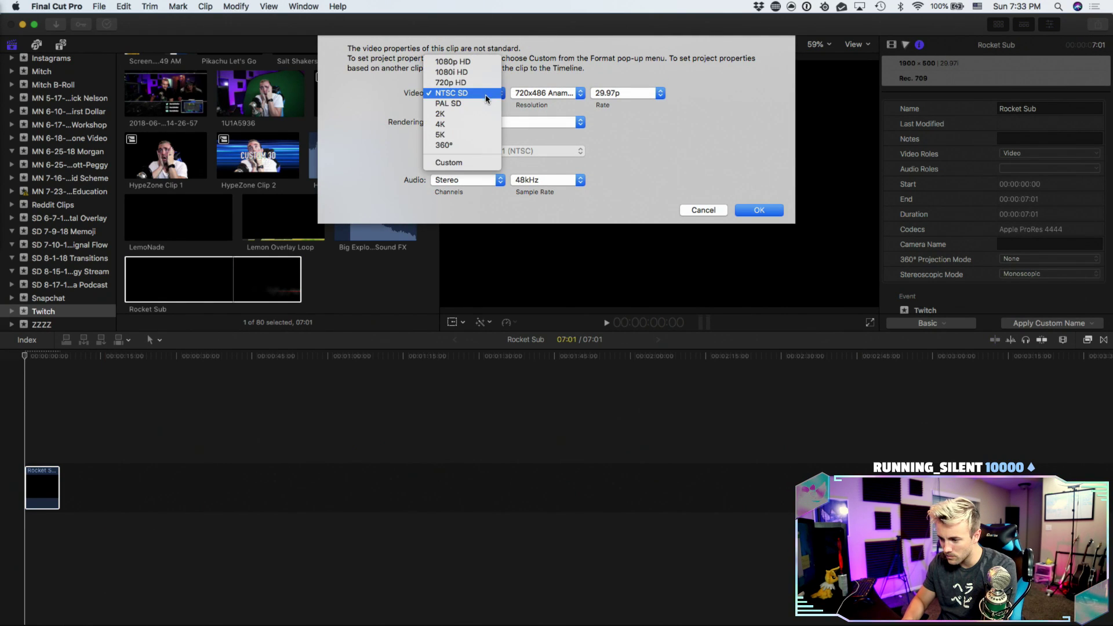
{"action": "left_click", "coordinate": [449, 162]}
{"action": "double_click", "coordinate": [532, 93]}
{"action": "type", "text": "1920"}
{"action": "key", "text": "Tab"}
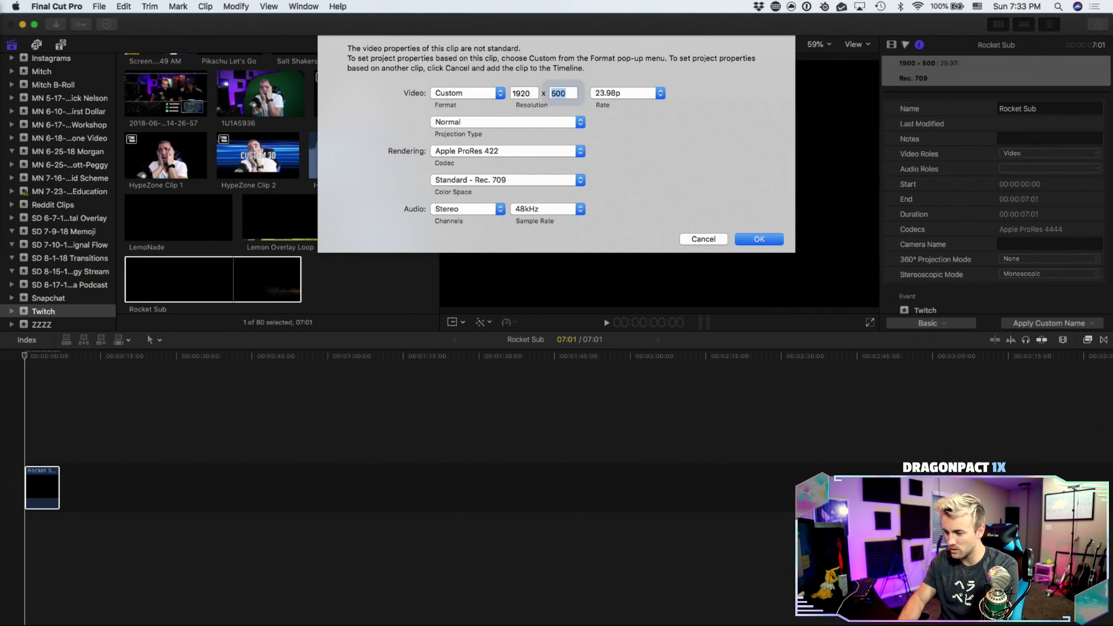
{"action": "left_click", "coordinate": [618, 95]}
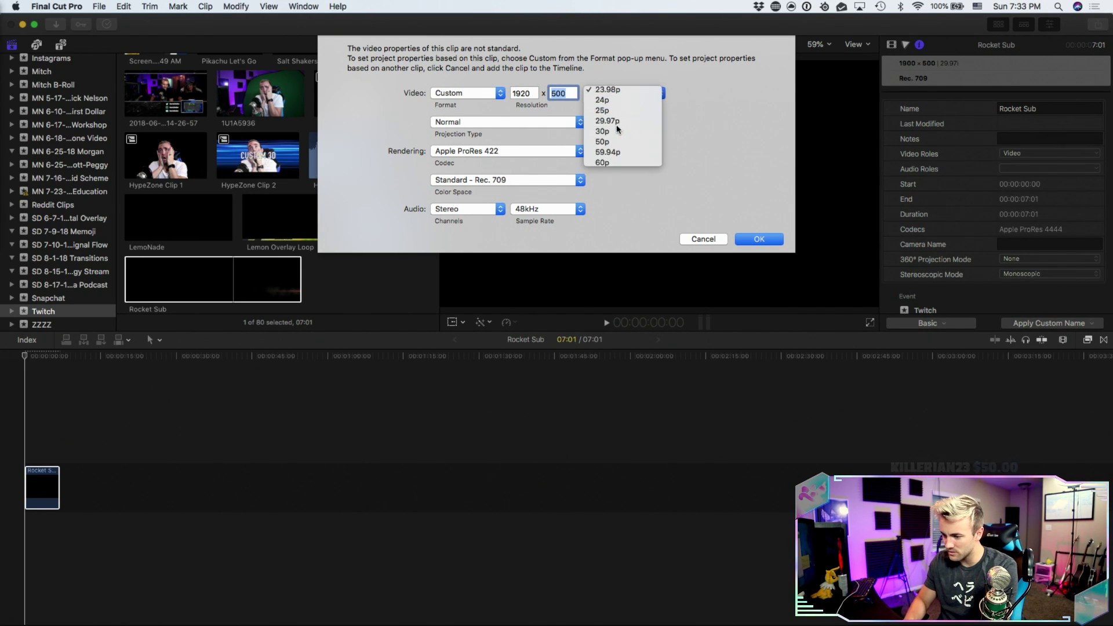
{"action": "left_click", "coordinate": [609, 124]}
{"action": "left_click", "coordinate": [755, 238]}
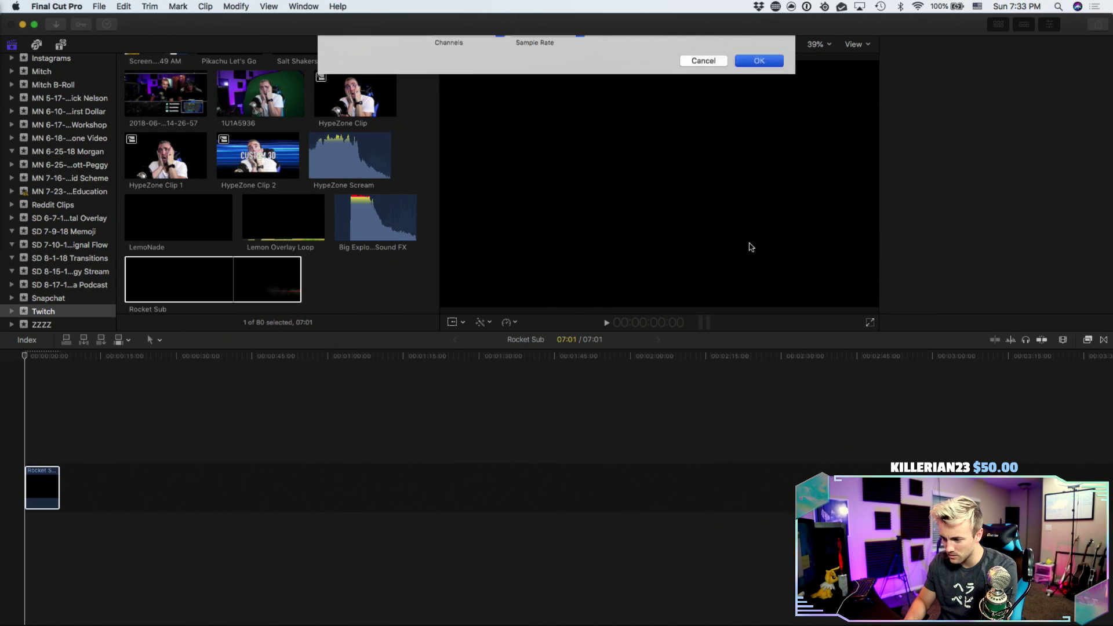
- Play back the Rocket Sub clip in the timeline and return the playhead to the start
{"action": "key", "text": "space"}
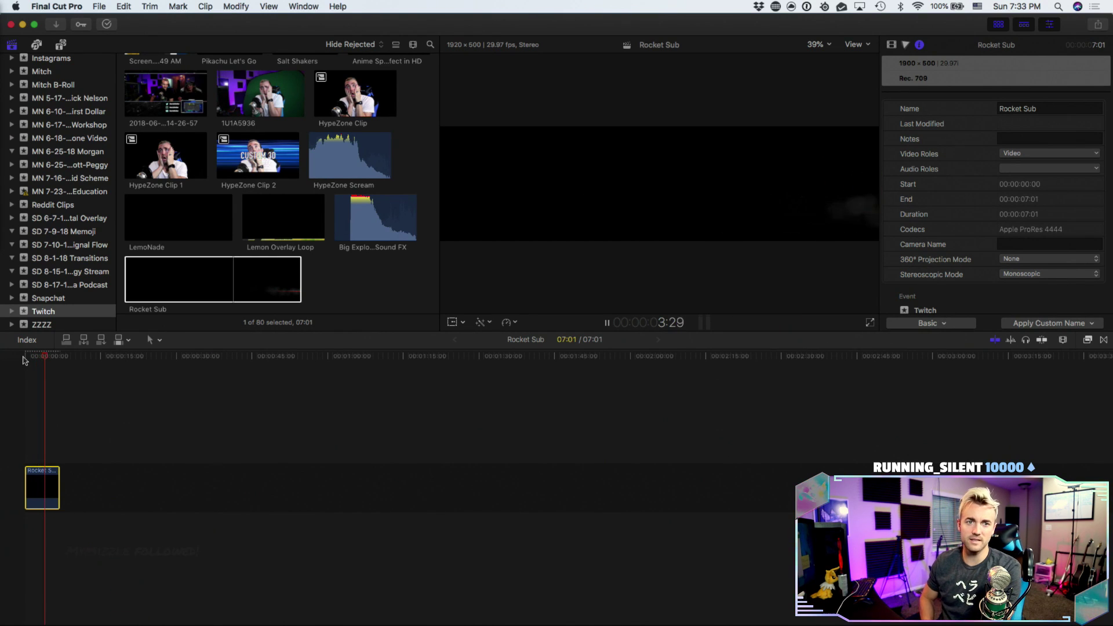
{"action": "key", "text": "space"}
{"action": "left_click_drag", "start_coordinate": [45, 354], "coordinate": [22, 354]}
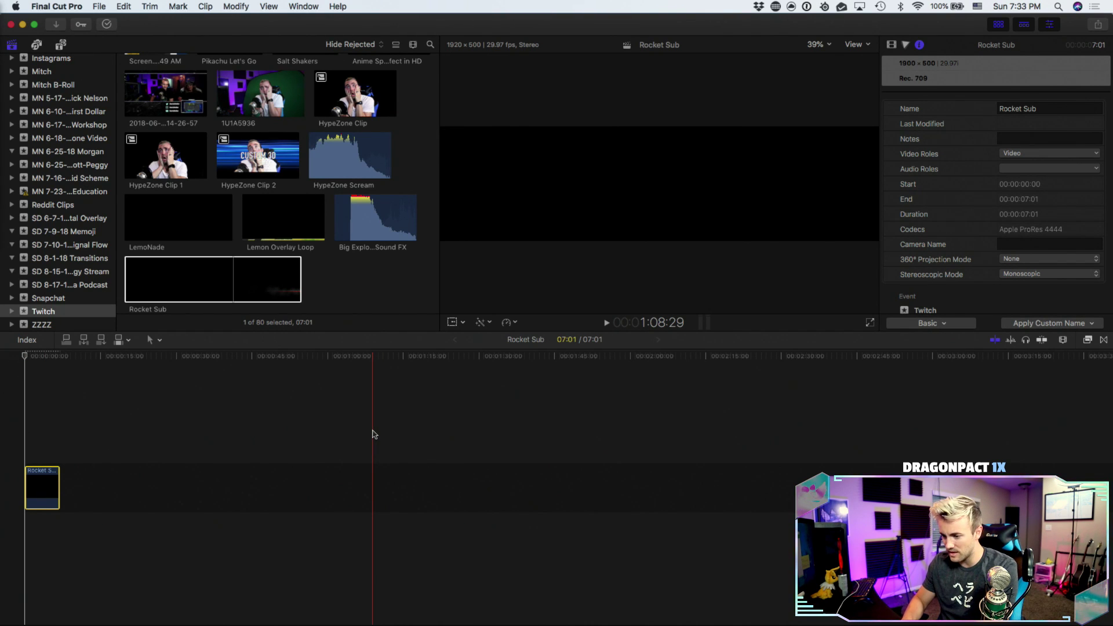
{"action": "key", "text": "ctrl+Left"}
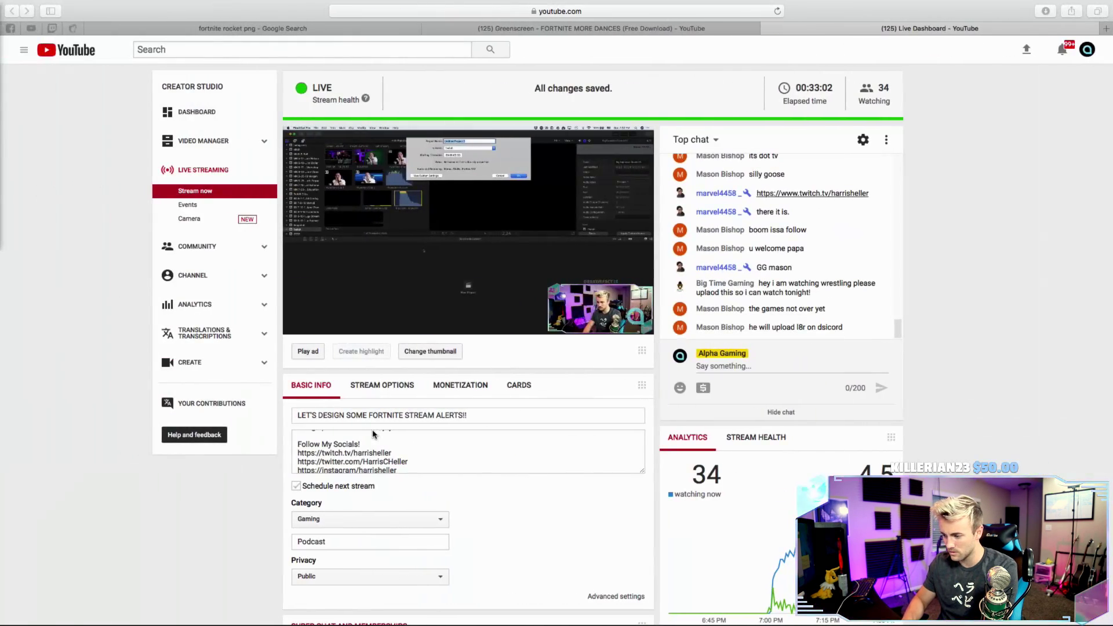
{"action": "key", "text": "ctrl+Left"}
{"action": "key", "text": "ctrl+Right"}
{"action": "key", "text": "ctrl+Right"}
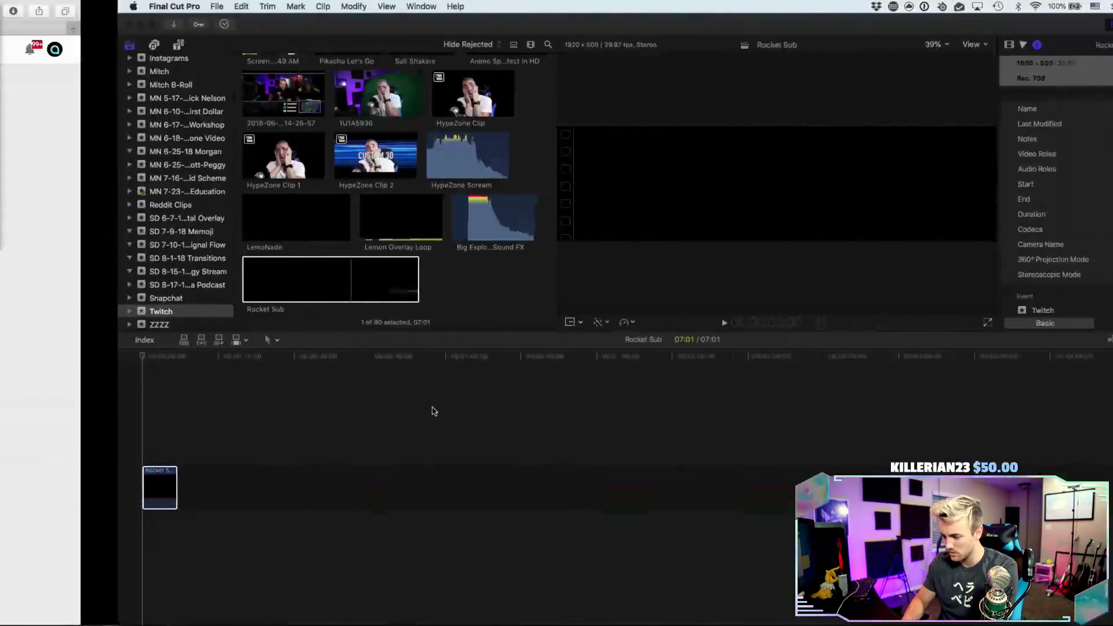
- Import the Fortnite More Dances Greenscreen movie from Downloads into the existing Twitch event
{"action": "key", "text": "super+i"}
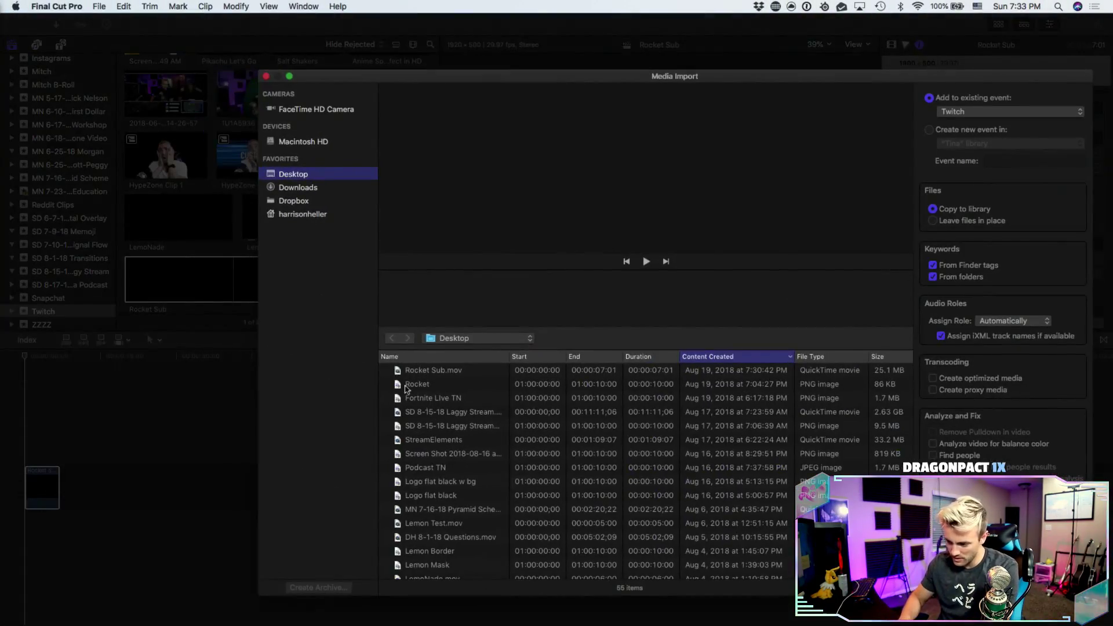
{"action": "left_click", "coordinate": [311, 187]}
{"action": "left_click", "coordinate": [421, 371]}
{"action": "key", "text": "Down"}
{"action": "key", "text": "Down"}
{"action": "key", "text": "Down"}
{"action": "key", "text": "Down"}
{"action": "key", "text": "Down"}
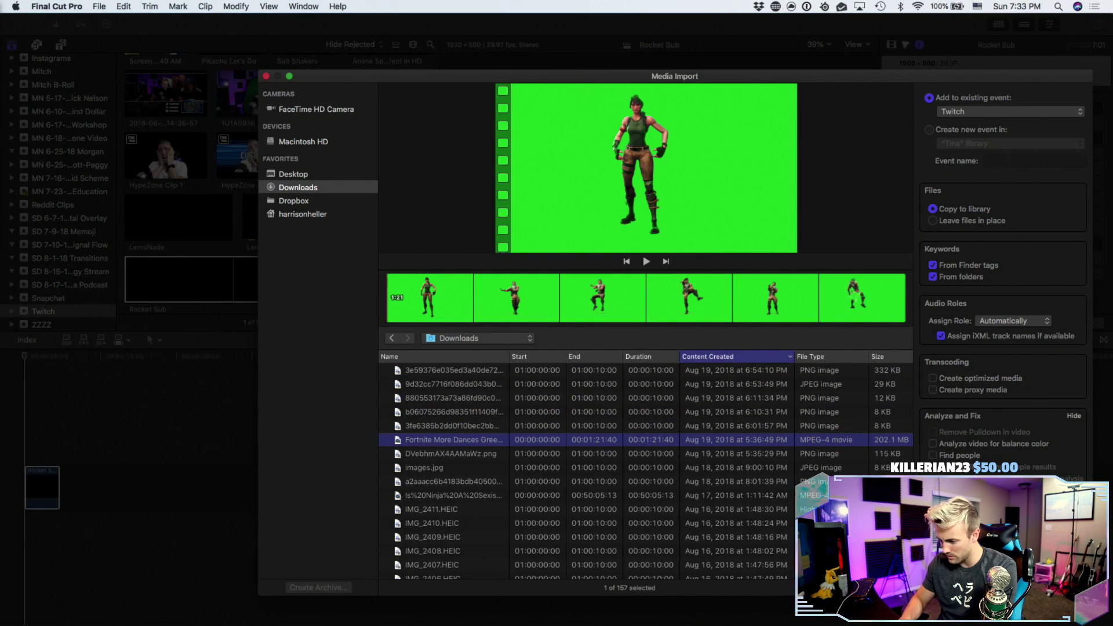
{"action": "key", "text": "Return"}
- Add the Fortnite greenscreen clip beneath Rocket Sub in the timeline, cut it at 23:10 and delete the part before the cut
{"action": "left_click_drag", "start_coordinate": [164, 291], "coordinate": [79, 545]}
{"action": "key", "text": "space"}
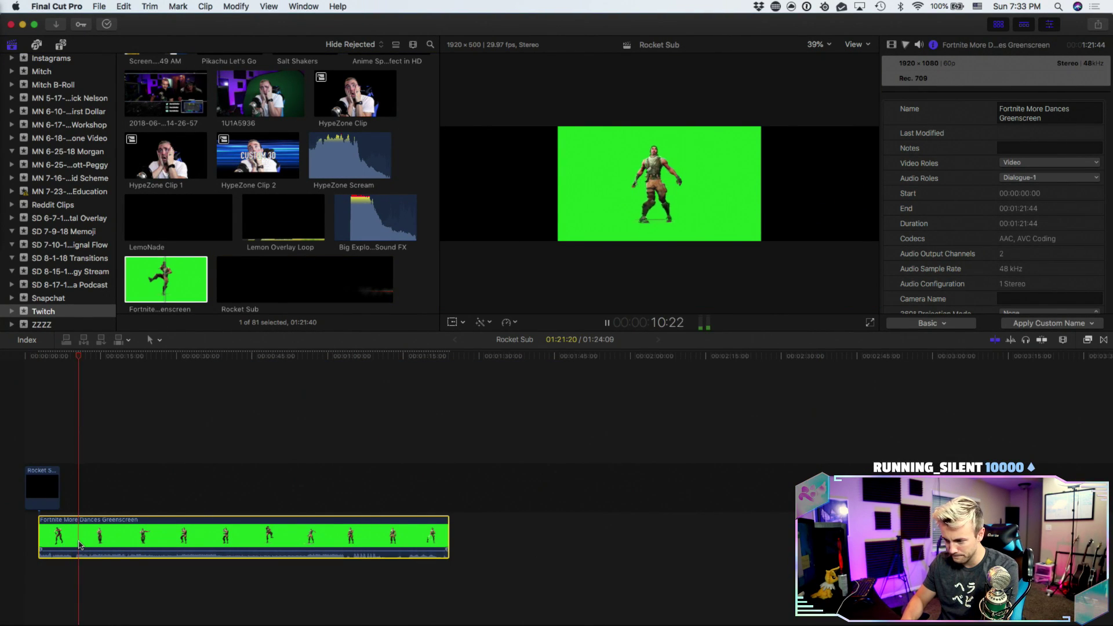
{"action": "key", "text": "space"}
{"action": "key", "text": "space"}
{"action": "key", "text": "space"}
{"action": "key", "text": "space"}
{"action": "key", "text": "space"}
{"action": "key", "text": "space"}
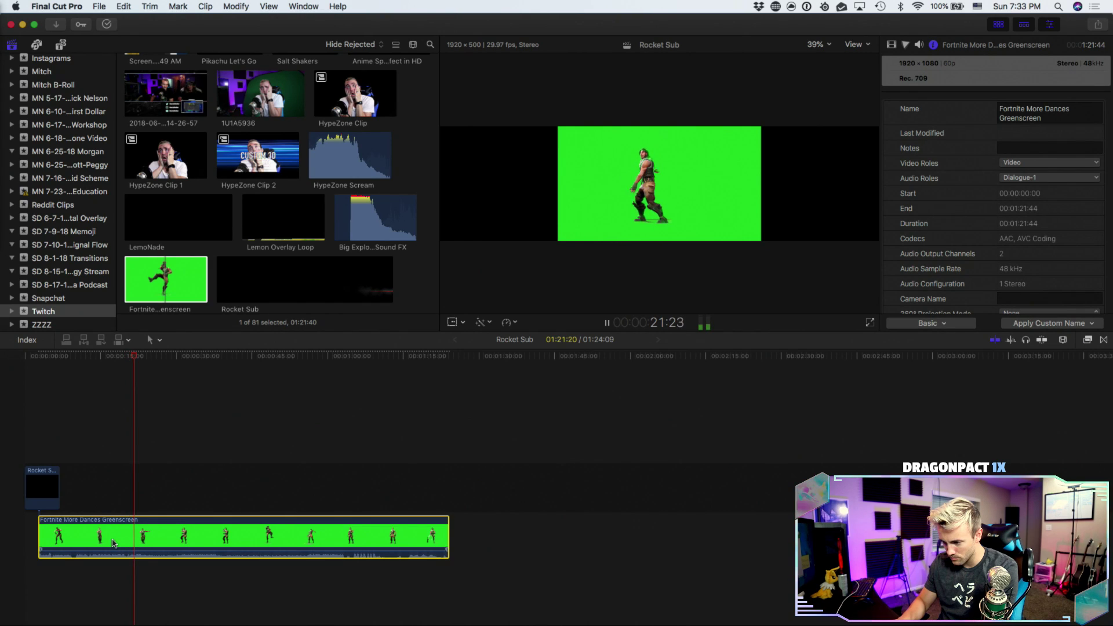
{"action": "key", "text": "space"}
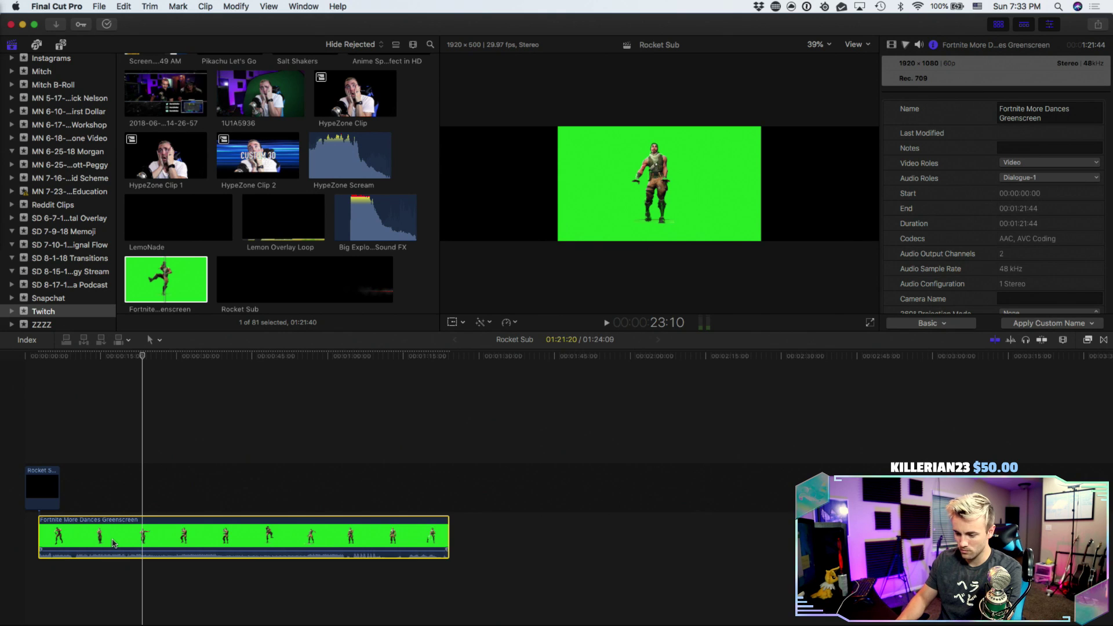
{"action": "key", "text": "super+b"}
{"action": "key", "text": "Delete"}
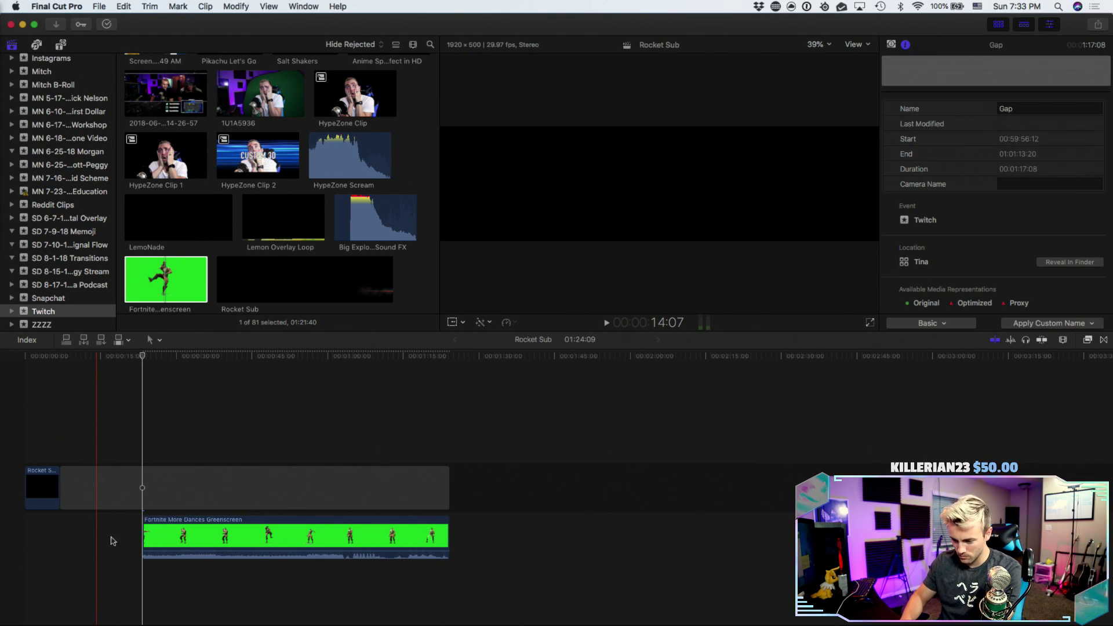
- Detach the audio from the remaining greenscreen clip and delete its video
{"action": "right_click", "coordinate": [184, 533]}
{"action": "left_click", "coordinate": [232, 438]}
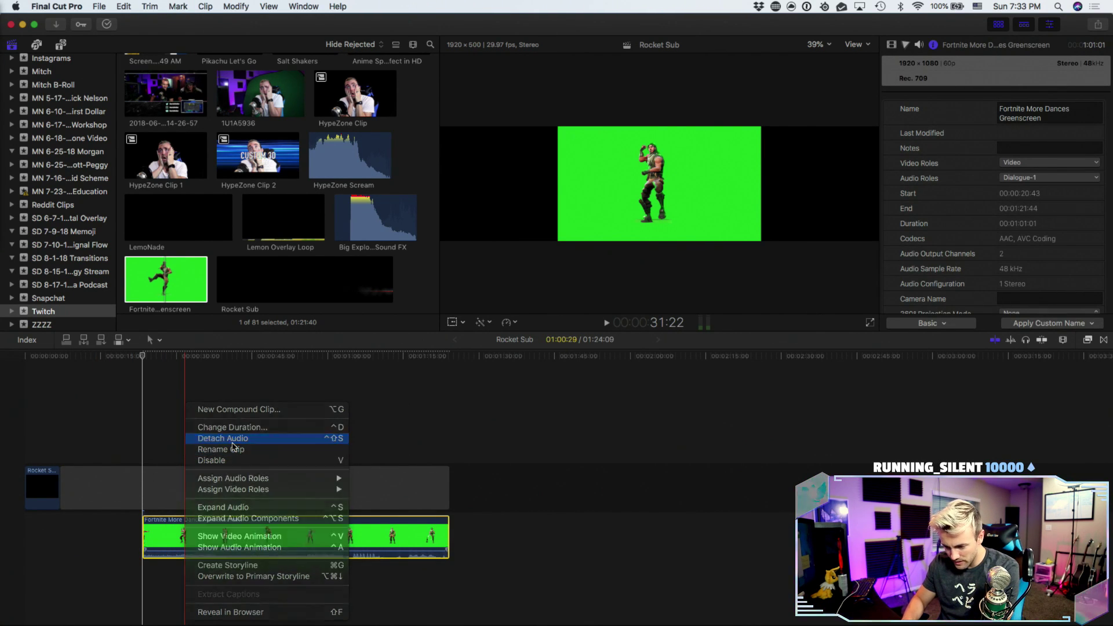
{"action": "key", "text": "Delete"}
- Move the detached audio clip to the start of the timeline beneath Rocket Sub and play it
{"action": "left_click_drag", "start_coordinate": [194, 533], "coordinate": [58, 524]}
{"action": "key", "text": "space"}
{"action": "key", "text": "space"}
- Trim the beginning of the audio to source start 23:27, keep it aligned with the start of Rocket Sub and play it back
{"action": "key", "text": "super+equal"}
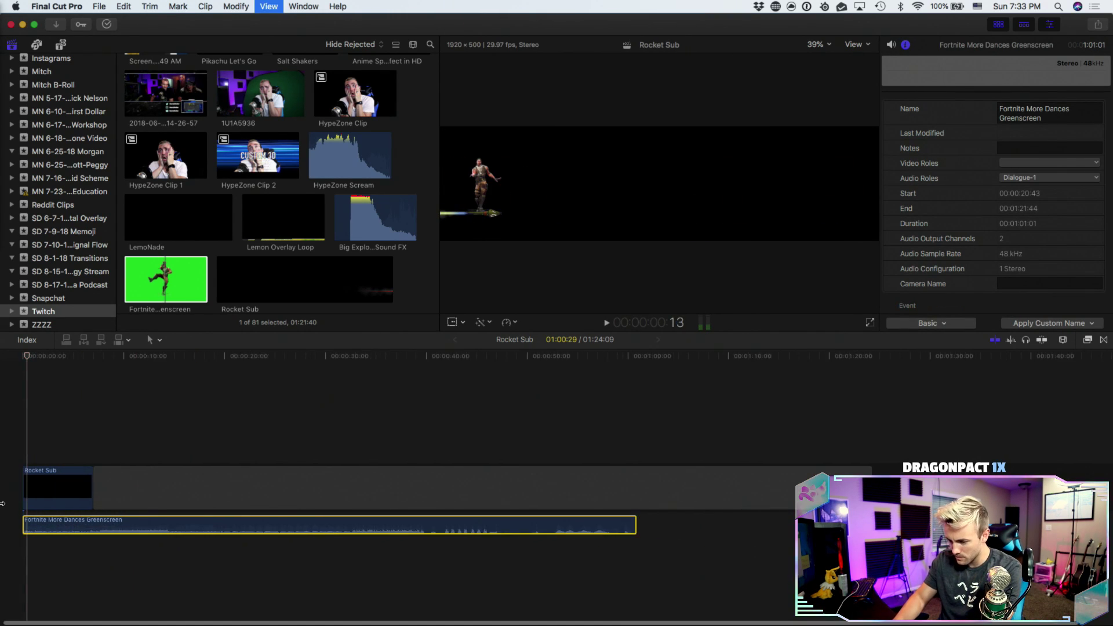
{"action": "key", "text": "super+equal"}
{"action": "key", "text": "space"}
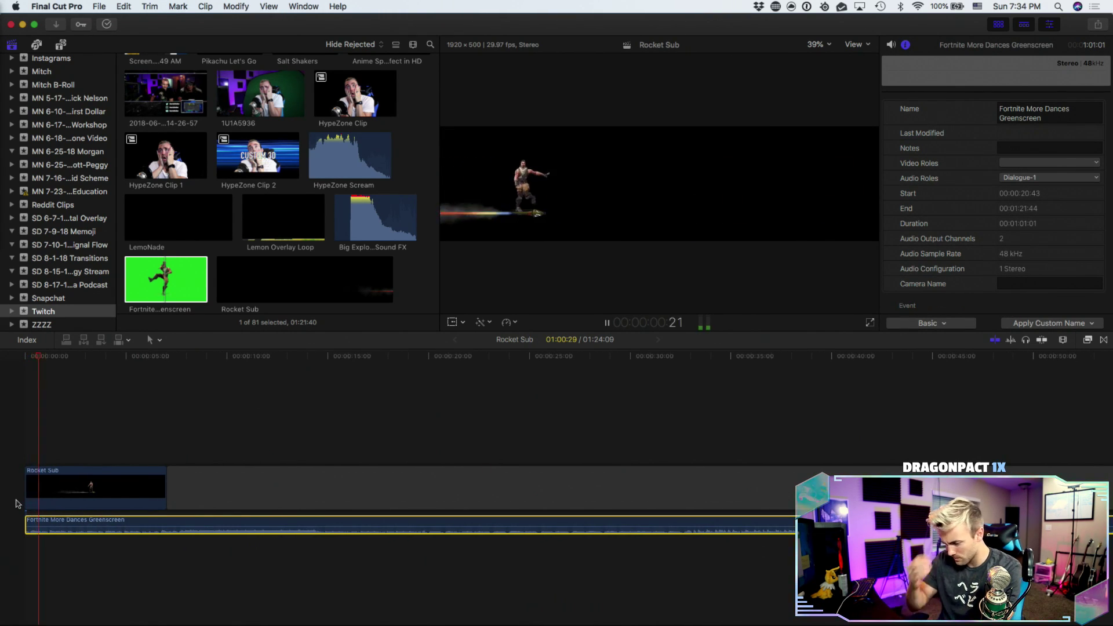
{"action": "key", "text": "space"}
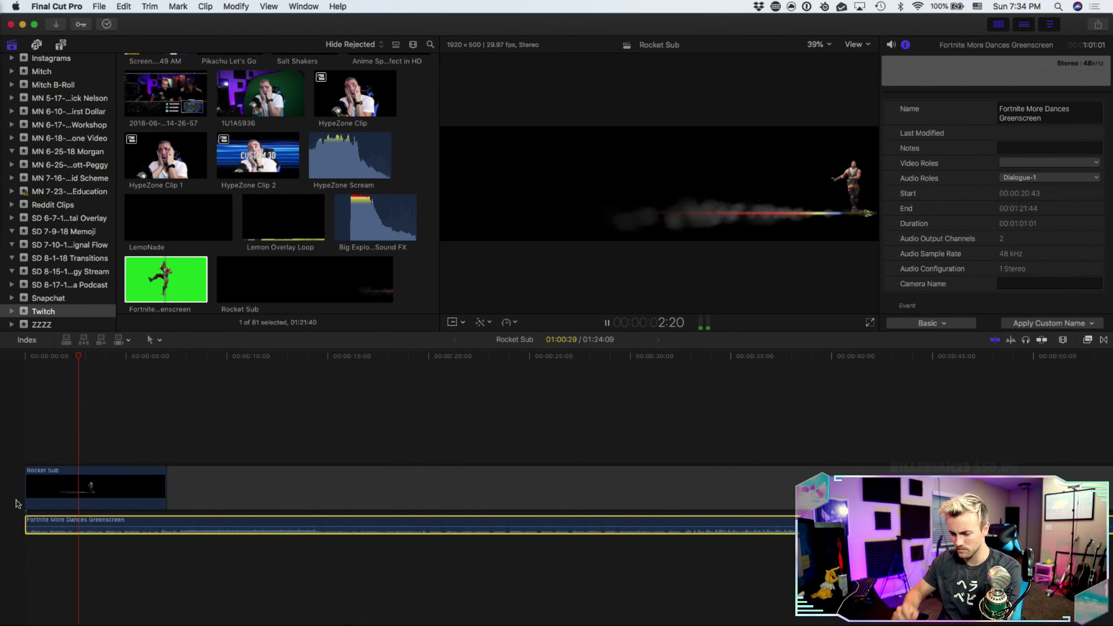
{"action": "left_click_drag", "start_coordinate": [27, 532], "coordinate": [75, 527]}
{"action": "key", "text": "space"}
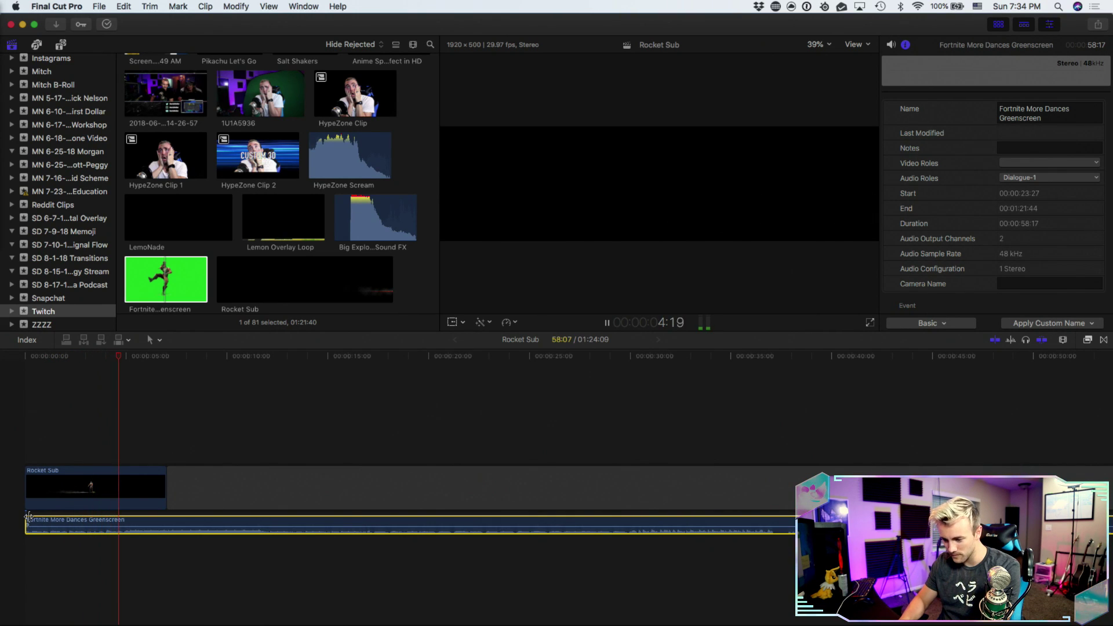
- Cut the audio clip at 5:04 on the timeline and delete everything after the cut
{"action": "key", "text": "space"}
{"action": "key", "text": "space"}
{"action": "key", "text": "space"}
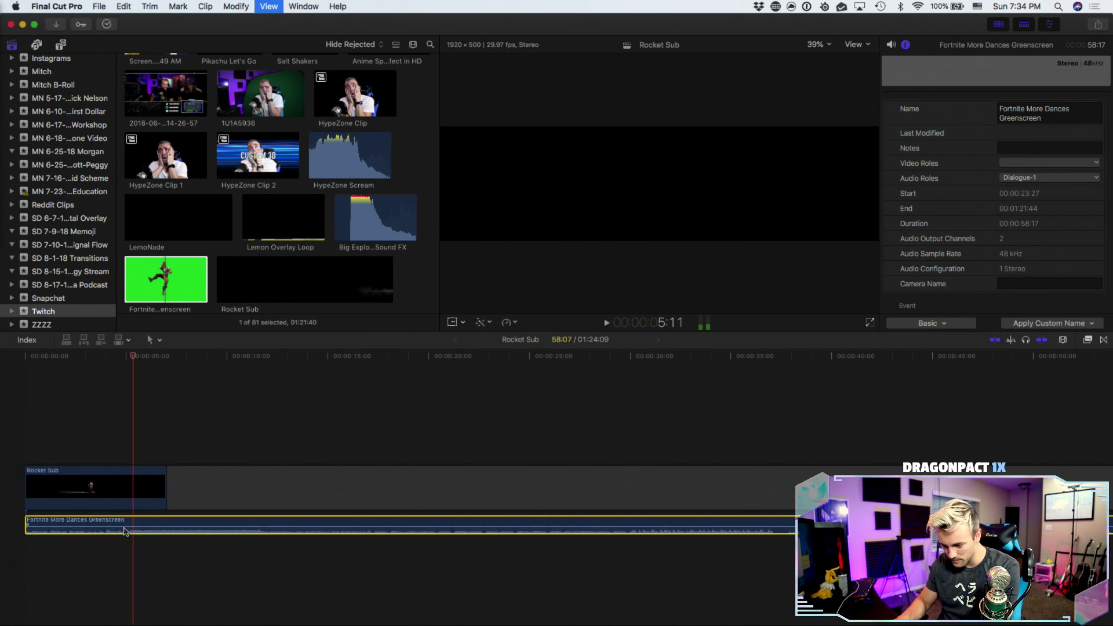
{"action": "key", "text": "Left"}
{"action": "key", "text": "Left"}
{"action": "key", "text": "Left"}
{"action": "key", "text": "Left"}
{"action": "key", "text": "Left"}
{"action": "key", "text": "Left"}
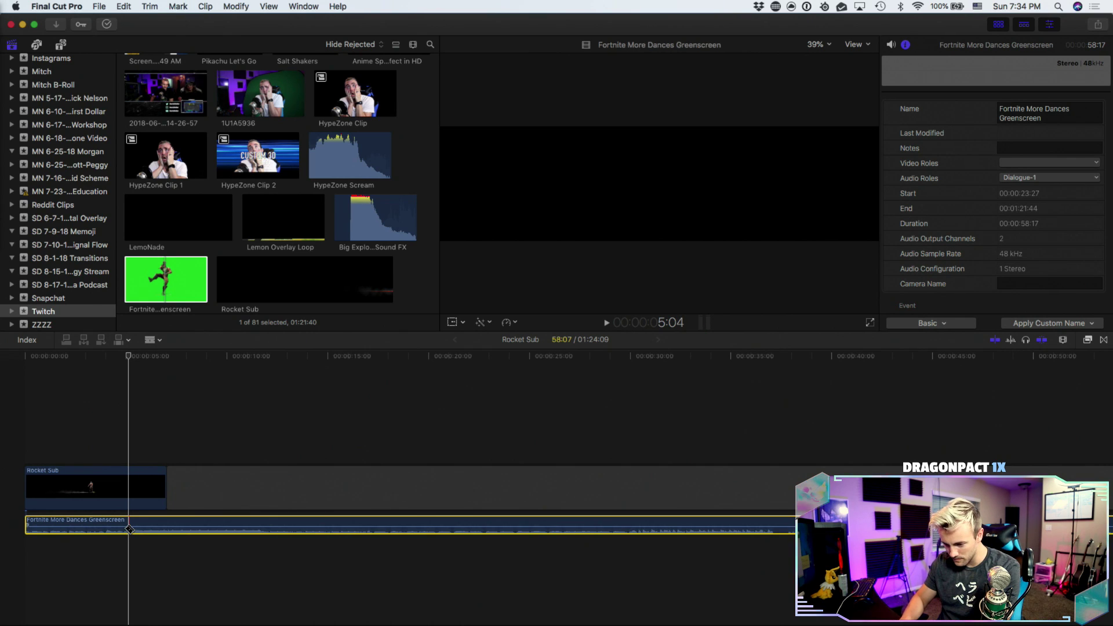
{"action": "key", "text": "super+b"}
{"action": "left_click", "coordinate": [153, 523]}
{"action": "key", "text": "BackSpace"}
- Fade out the end of the shortened audio clip and play the timeline back from the start
{"action": "key", "text": "super+4"}
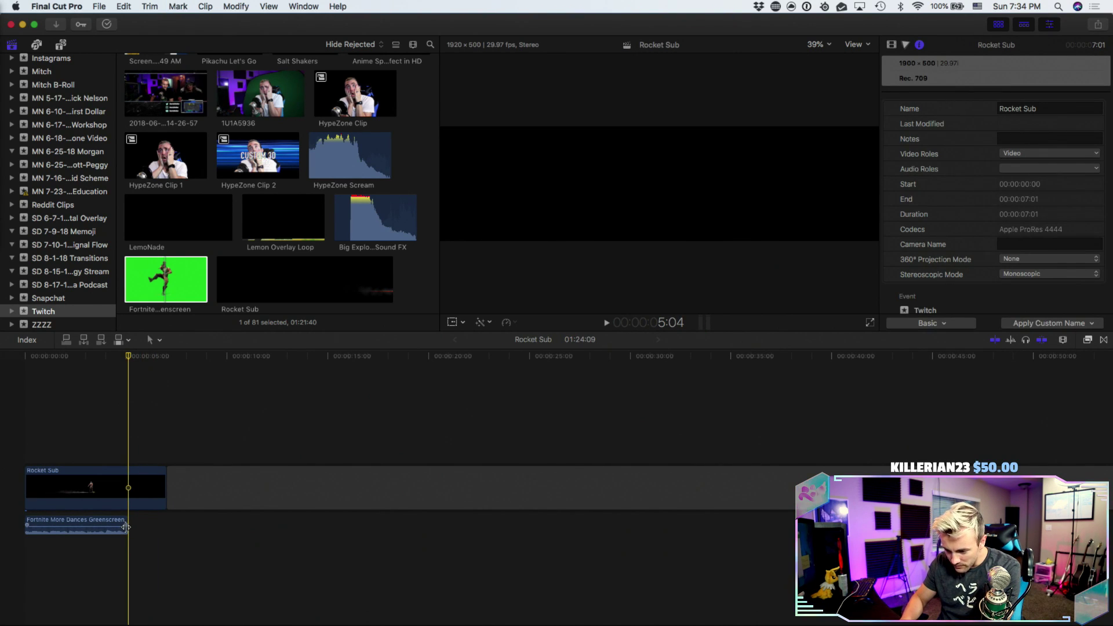
{"action": "left_click_drag", "start_coordinate": [127, 525], "coordinate": [82, 525]}
{"action": "key", "text": "space"}
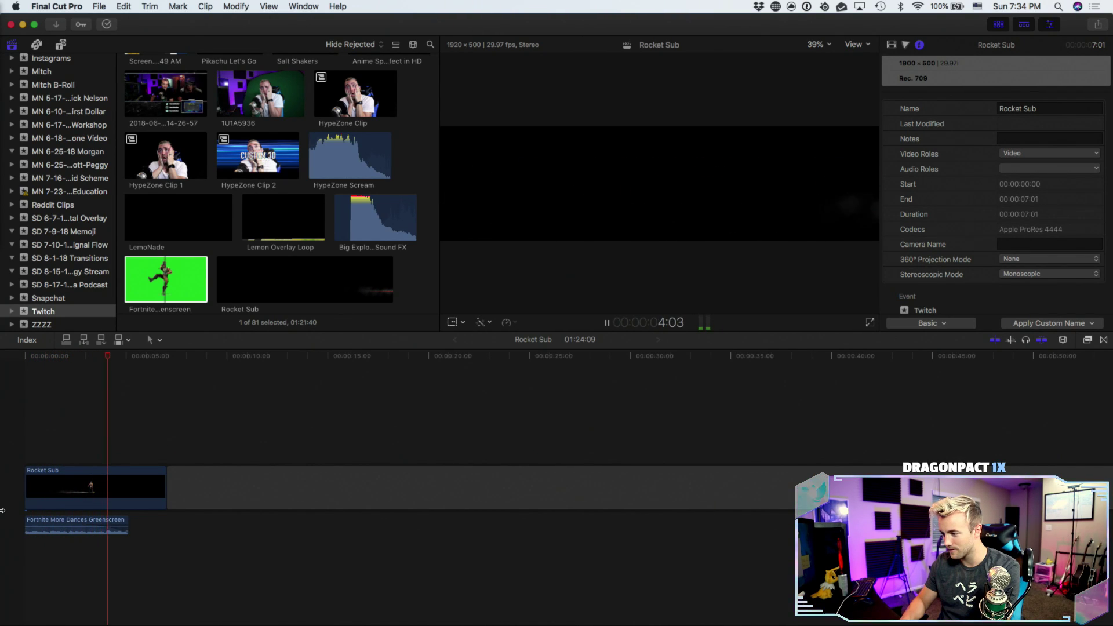
{"action": "key", "text": "space"}
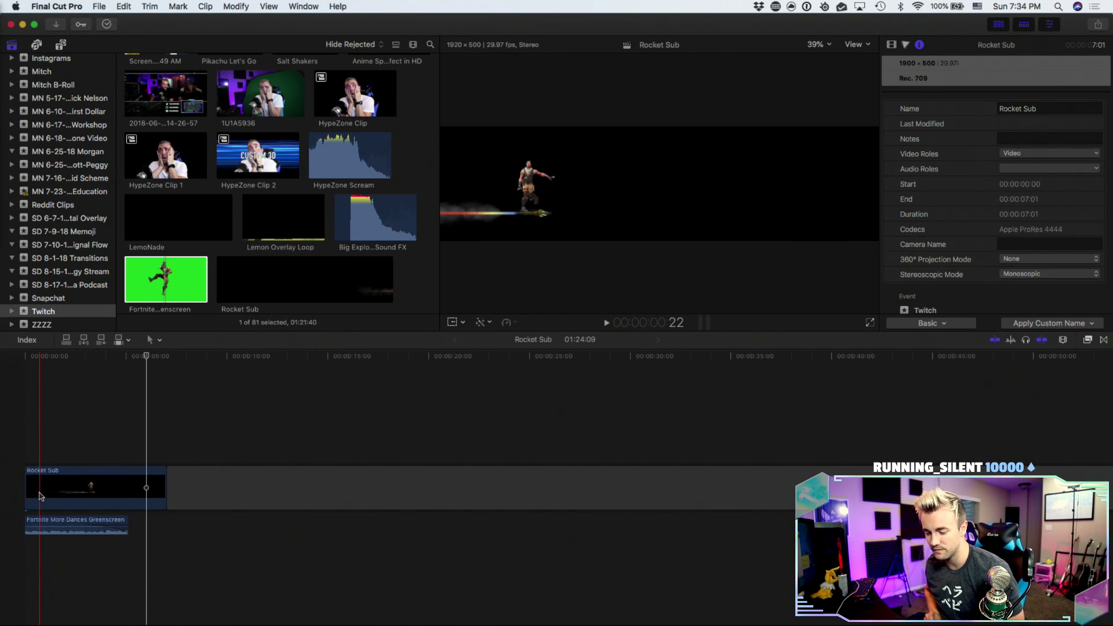
{"action": "key", "text": "space"}
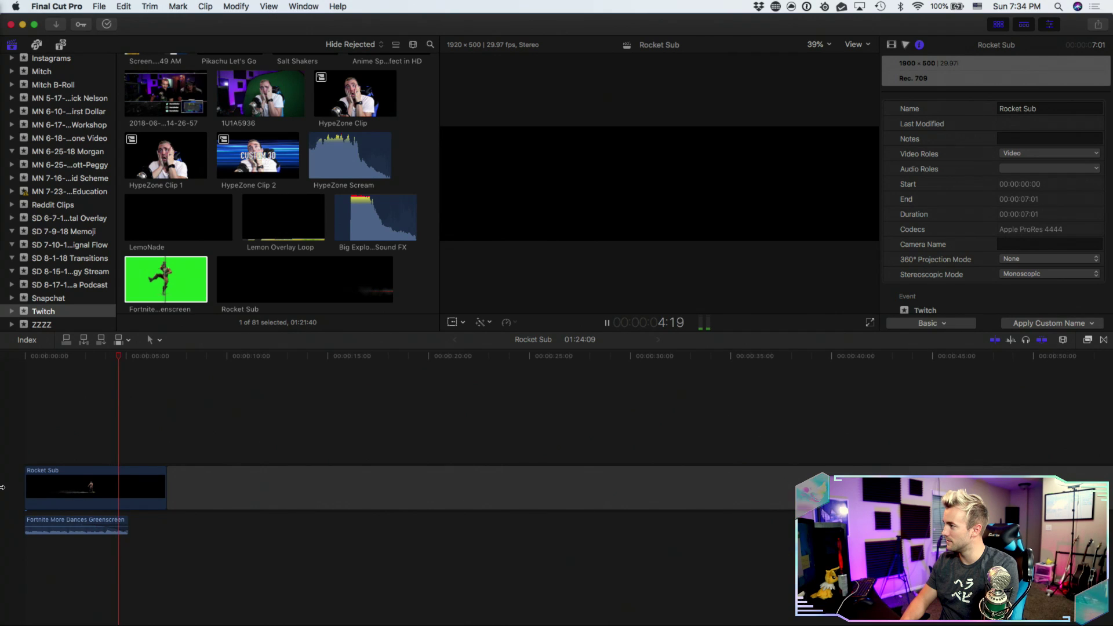
{"action": "key", "text": "space"}
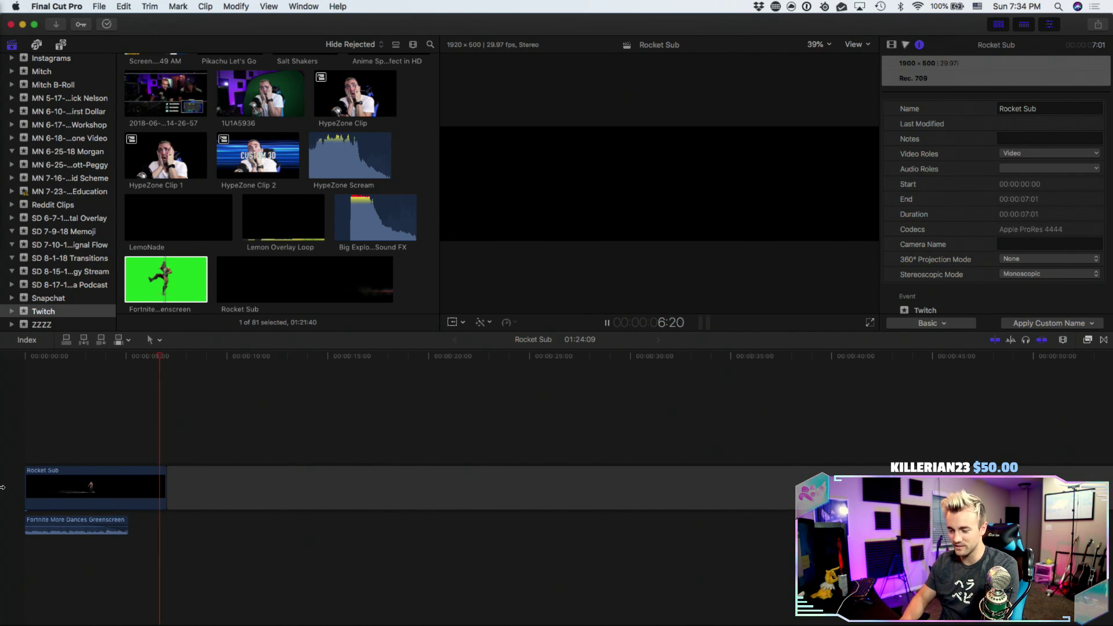
- Delete the empty gap following the Rocket Sub clip
{"action": "left_click", "coordinate": [360, 487]}
{"action": "key", "text": "Delete"}
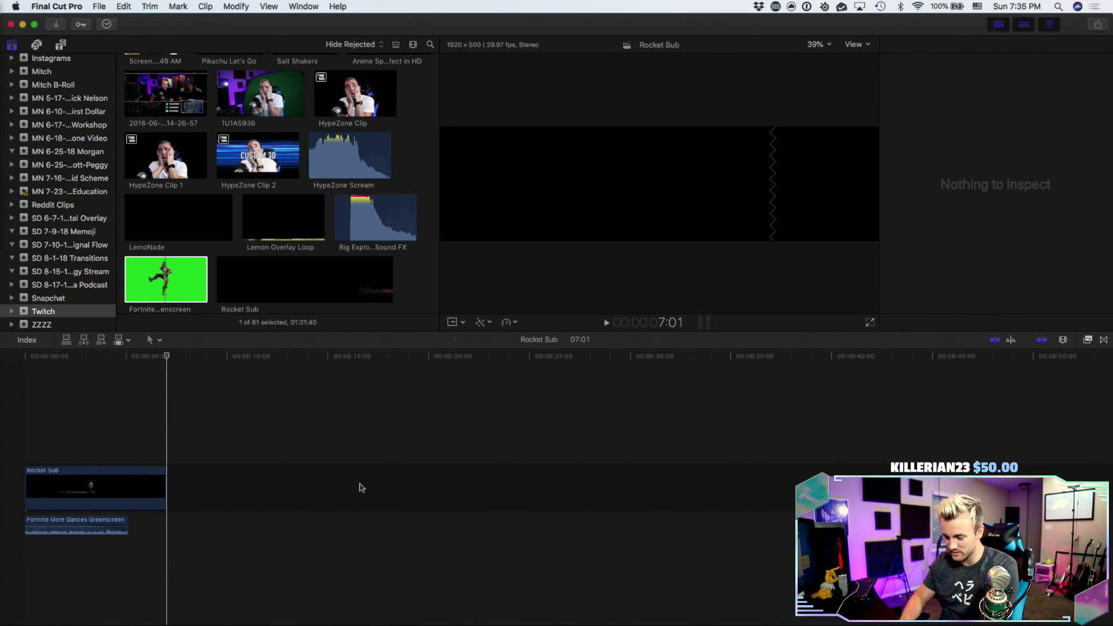
- Export the audio clip's range as an Audio Only MP3 master file named Rocket Sub Audio on the Desktop
{"action": "left_click", "coordinate": [1097, 26]}
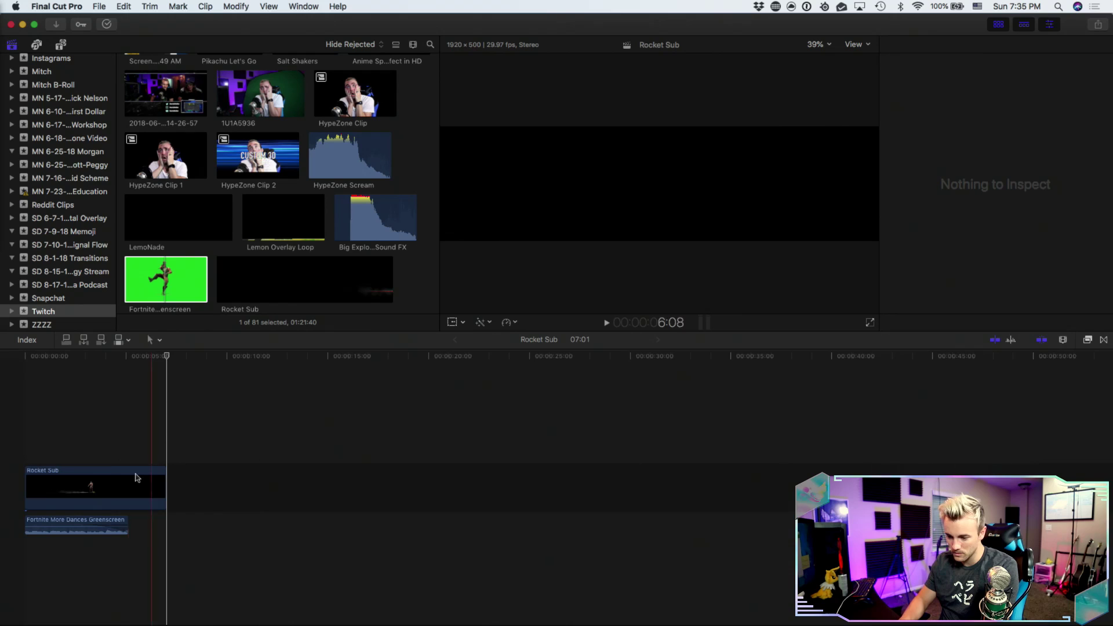
{"action": "left_click", "coordinate": [81, 524]}
{"action": "left_click", "coordinate": [1097, 24]}
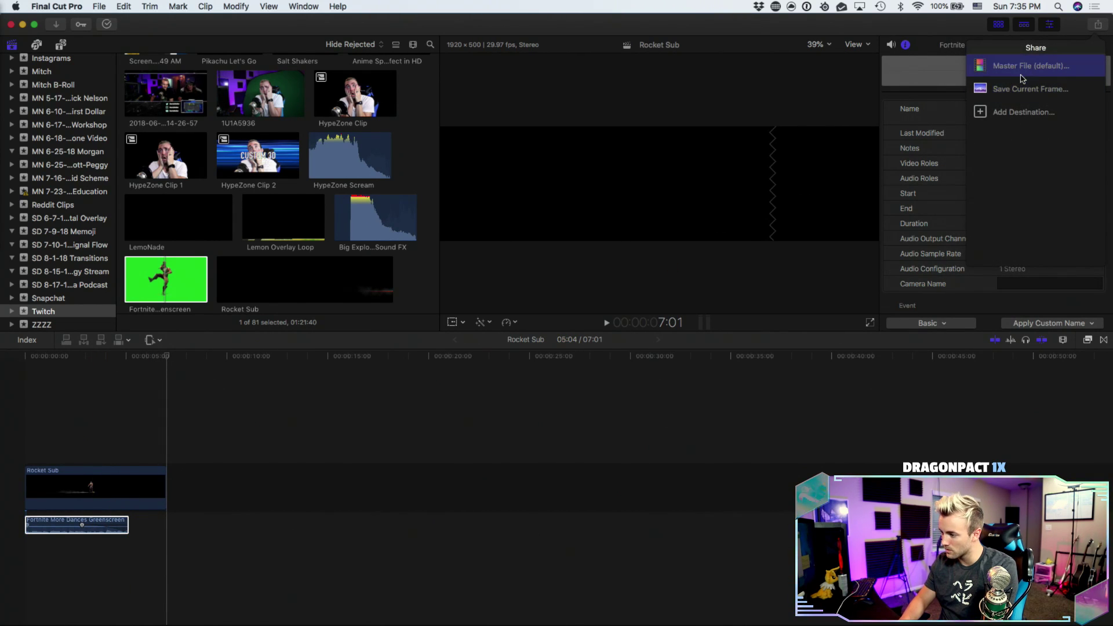
{"action": "left_click", "coordinate": [1021, 75]}
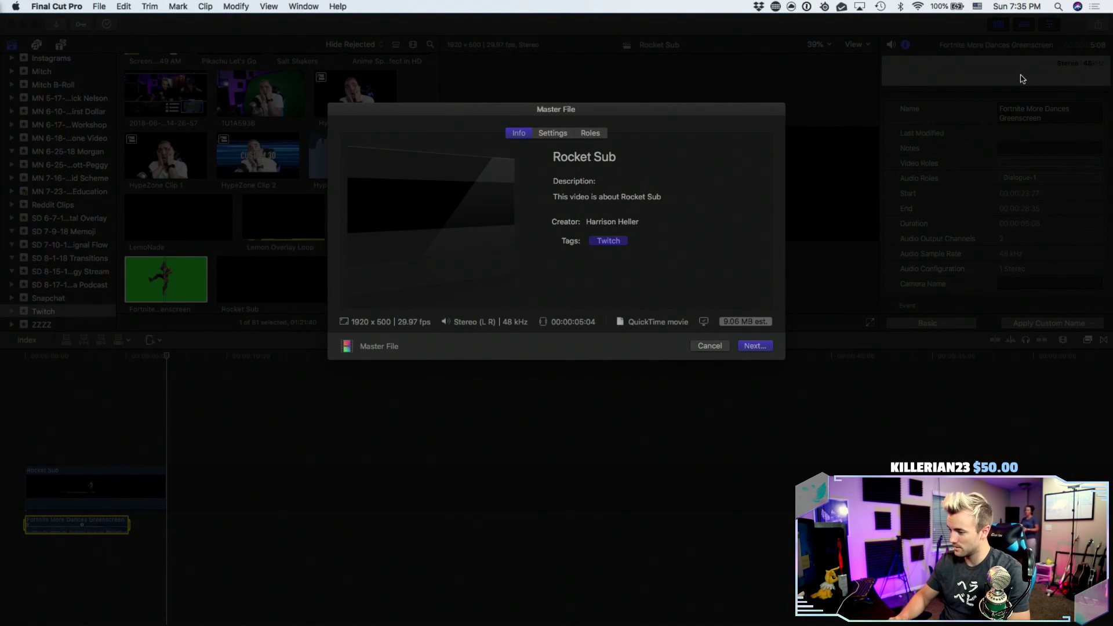
{"action": "left_click", "coordinate": [552, 133]}
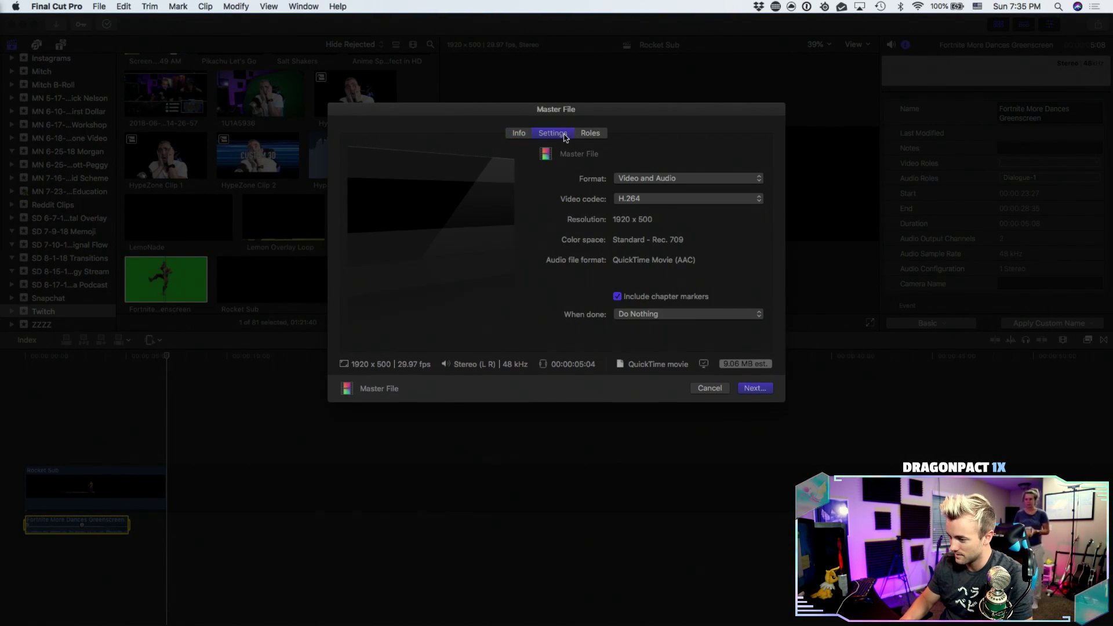
{"action": "left_click", "coordinate": [659, 179]}
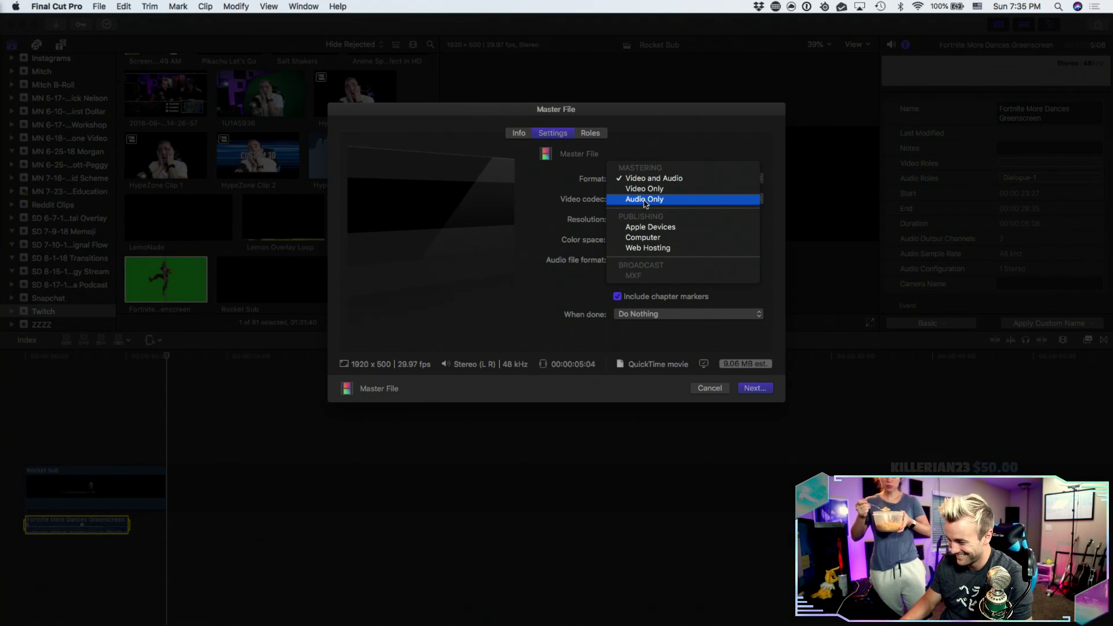
{"action": "left_click", "coordinate": [645, 199]}
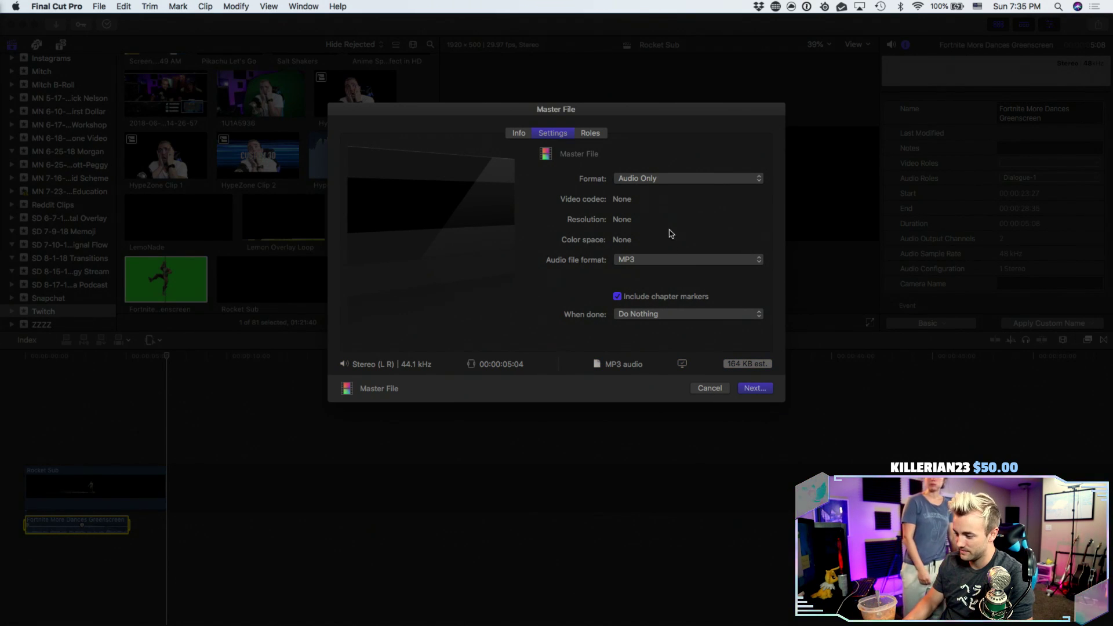
{"action": "left_click", "coordinate": [755, 387]}
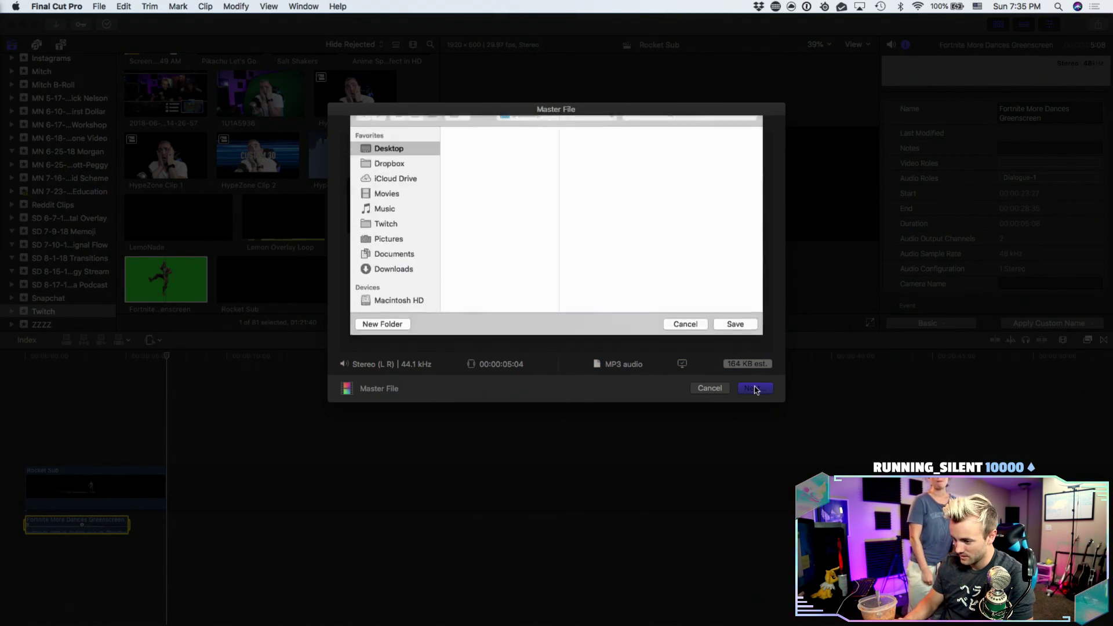
{"action": "key", "text": "Right"}
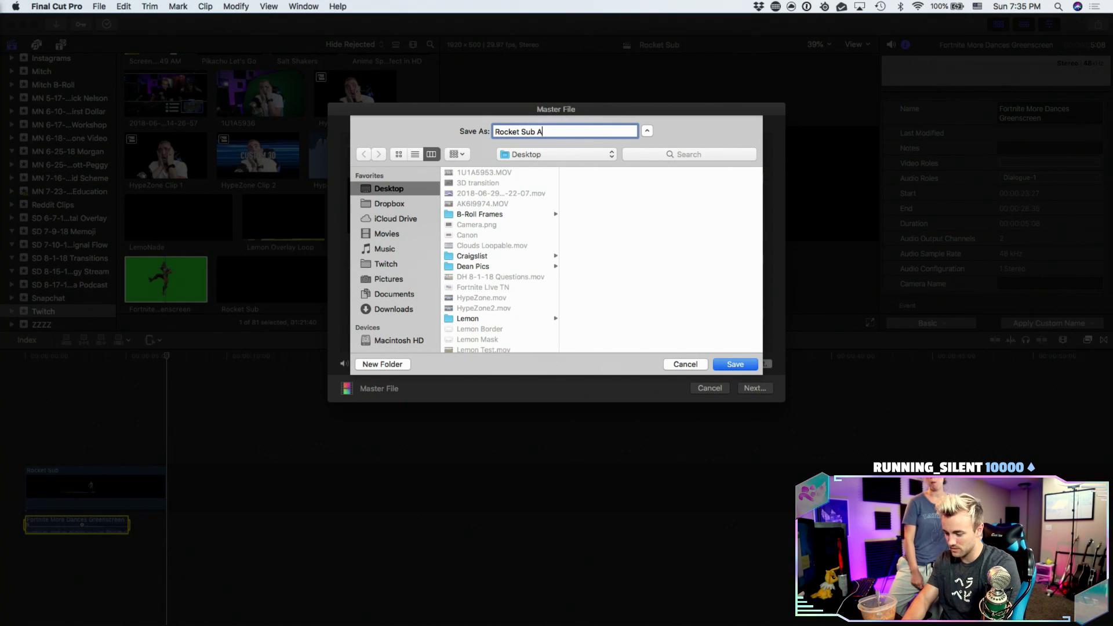
{"action": "key", "text": "Return"}
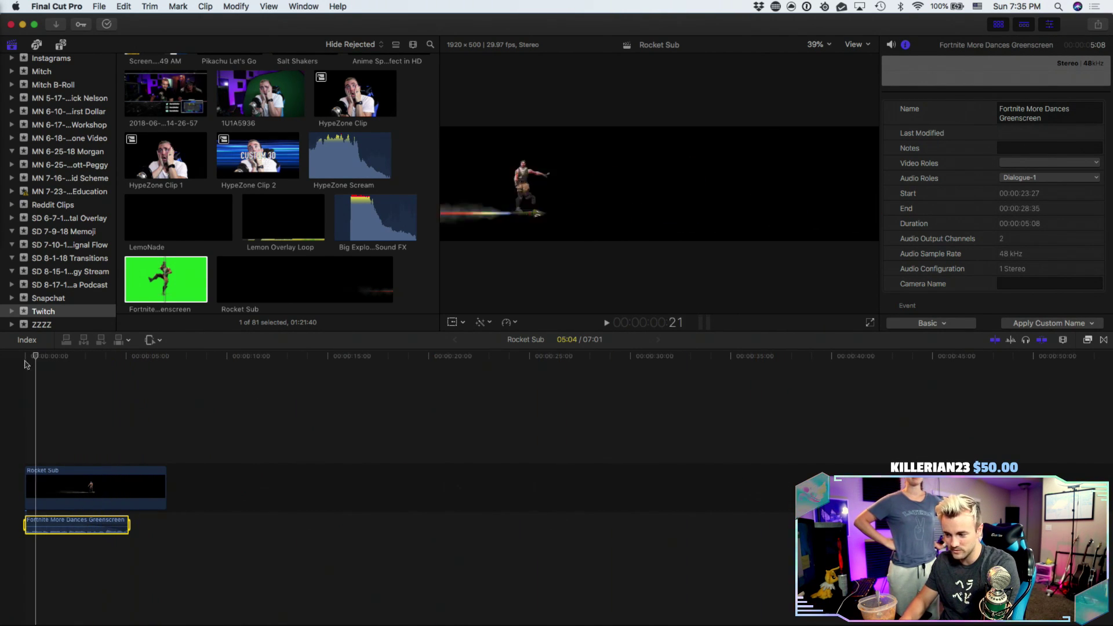
- Review the Rocket Sub animation with its music from the start, and hide Final Cut Pro to show the desktop
{"action": "key", "text": "space"}
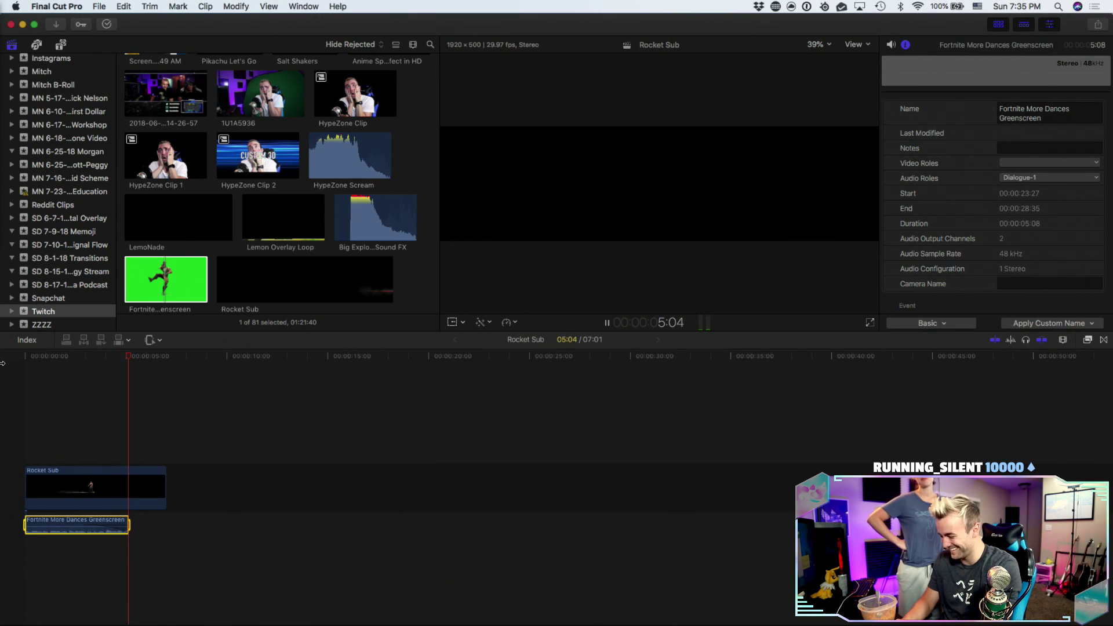
{"action": "key", "text": "space"}
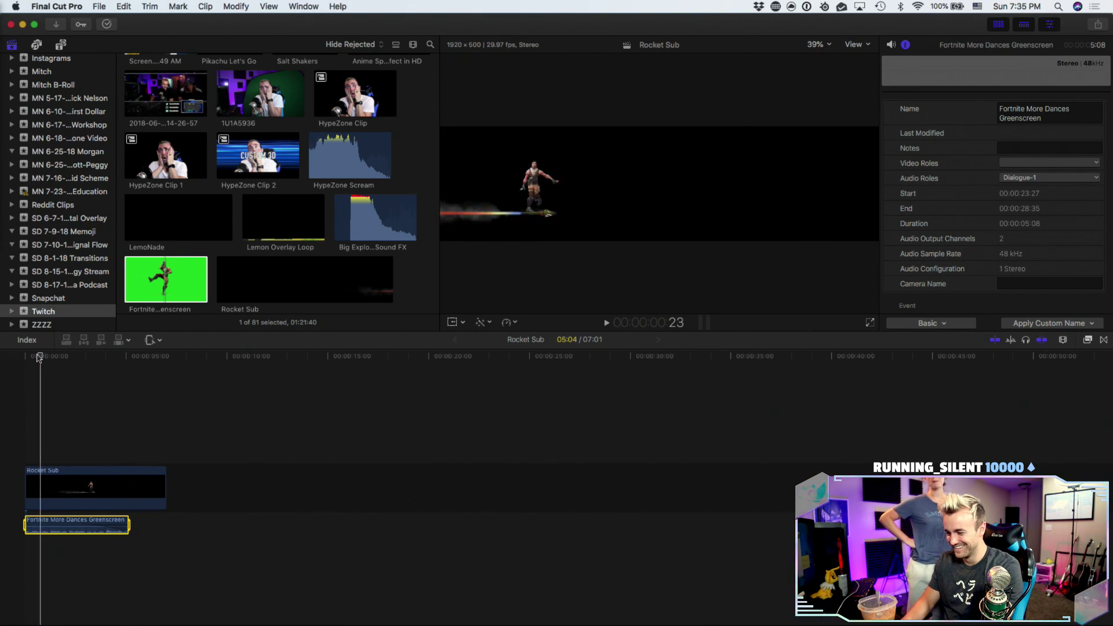
{"action": "left_click", "coordinate": [24, 357]}
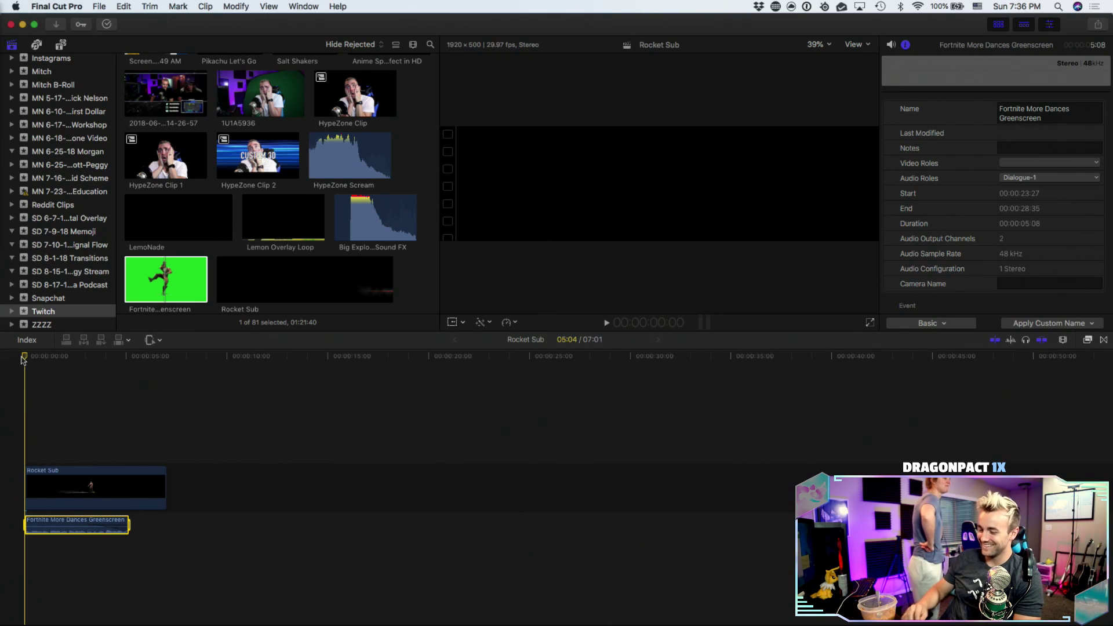
{"action": "key", "text": "space"}
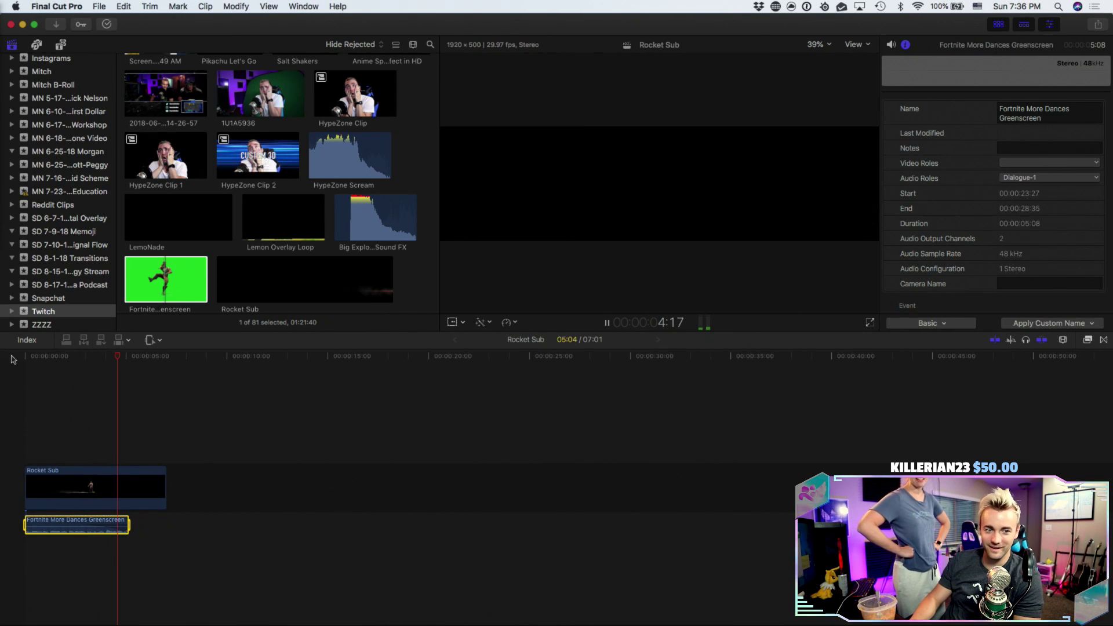
{"action": "key", "text": "space"}
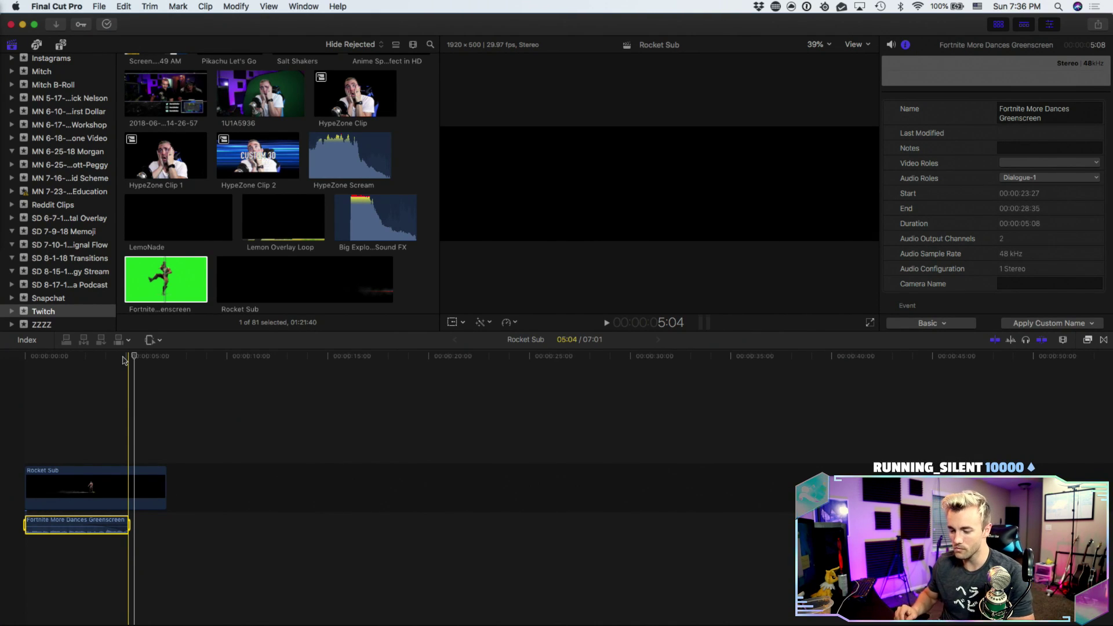
{"action": "key", "text": "Home"}
{"action": "key", "text": "space"}
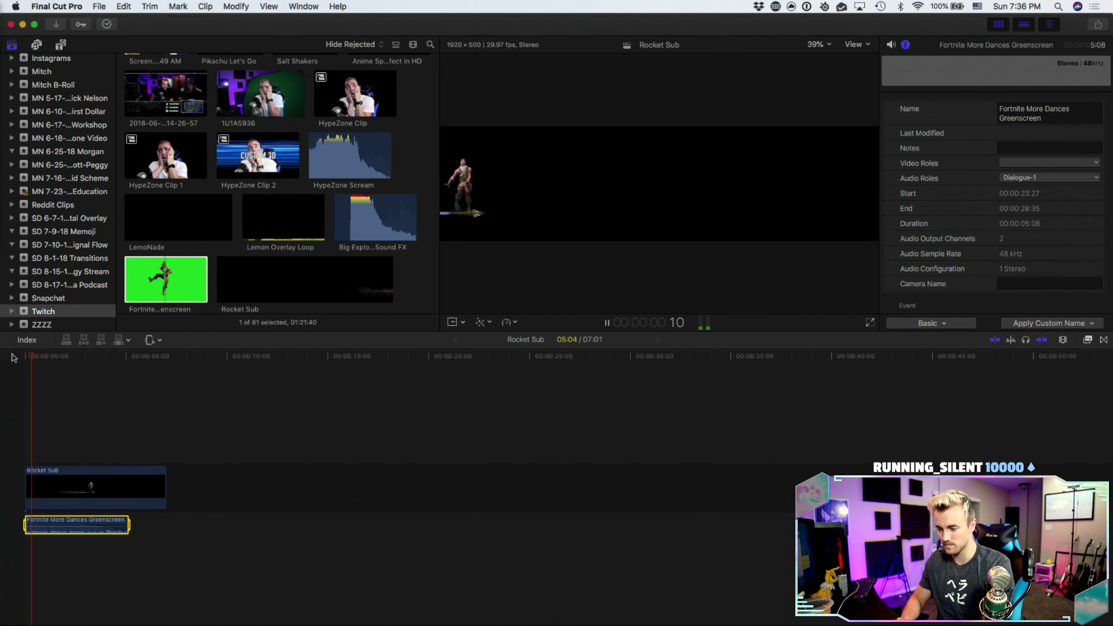
{"action": "key", "text": "space"}
{"action": "key", "text": "super+h"}
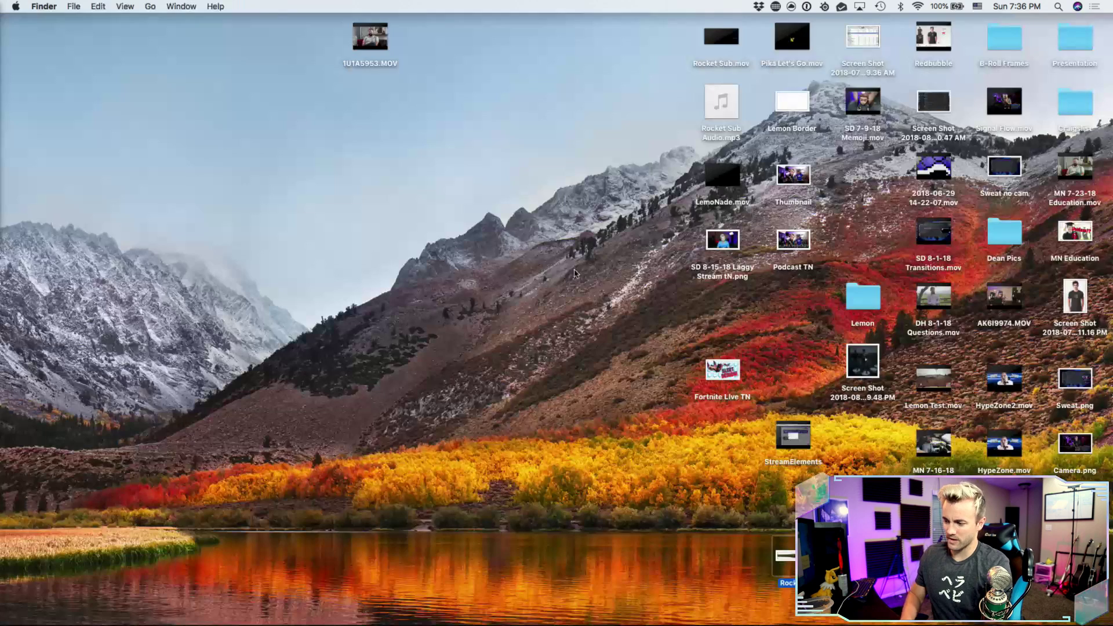
- Switch to Safari and open convertio.co in a new tab
{"action": "mouse_move", "coordinate": [567, 623]}
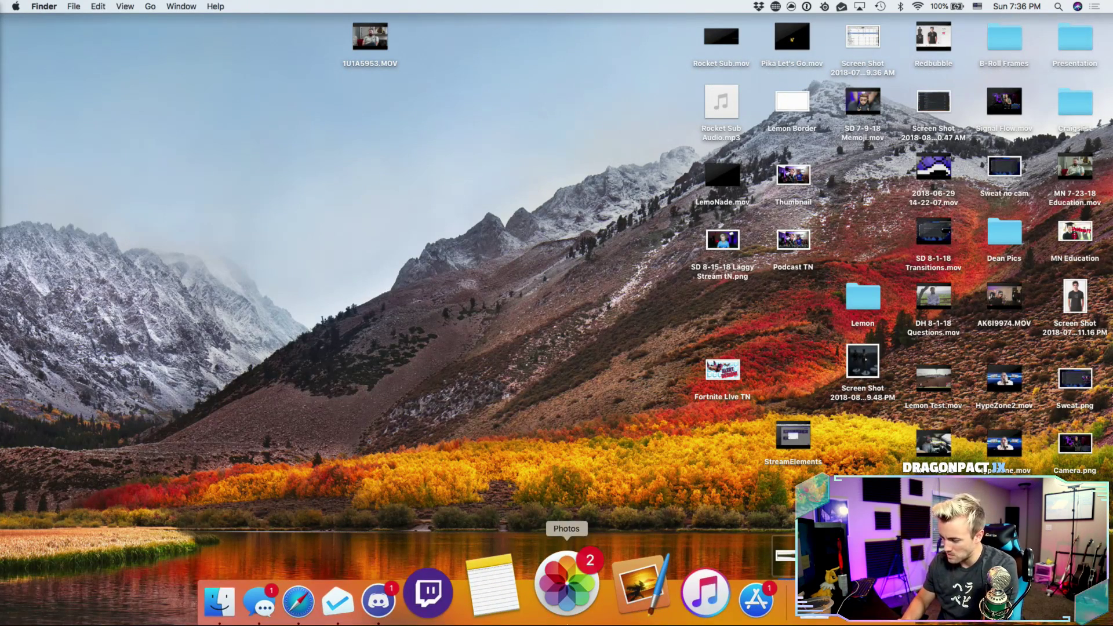
{"action": "left_click", "coordinate": [365, 600]}
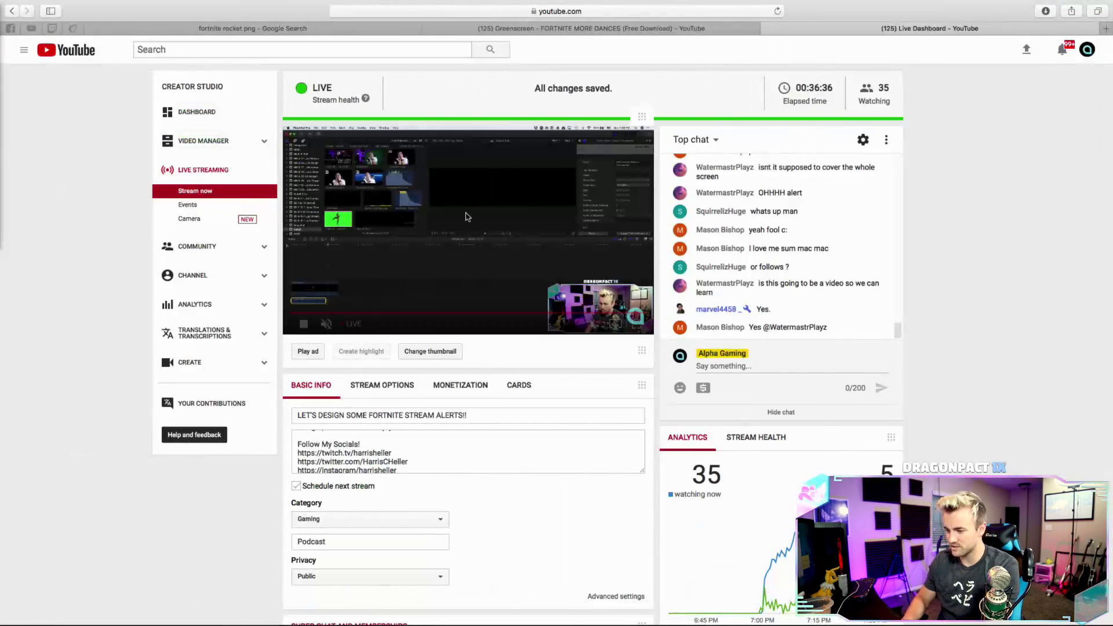
{"action": "key", "text": "super+t"}
{"action": "type", "text": "conver"}
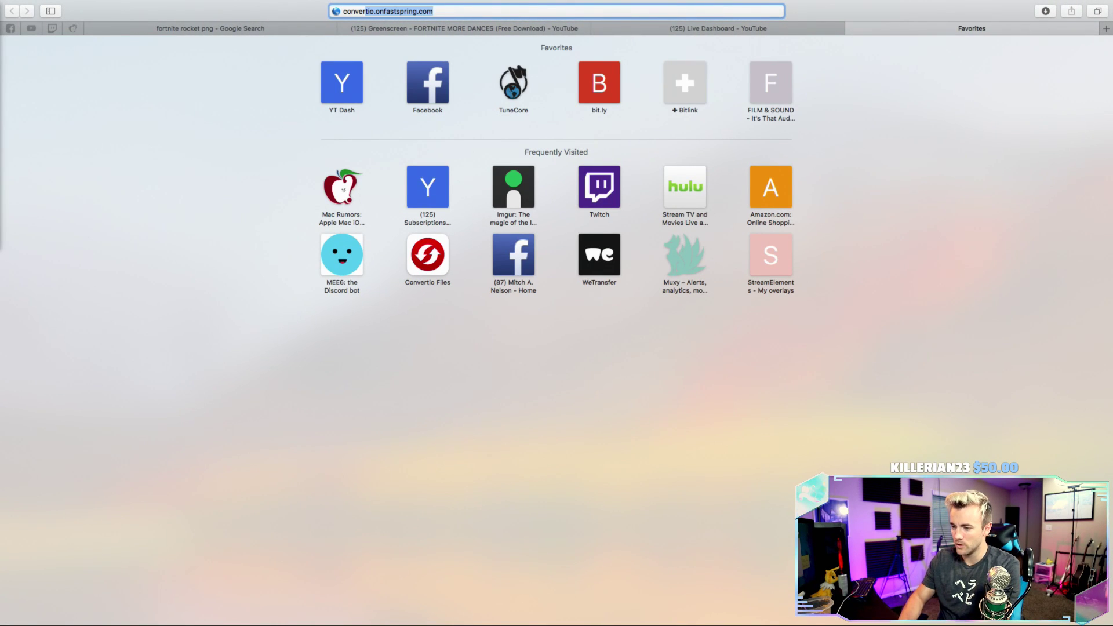
{"action": "type", "text": "t"}
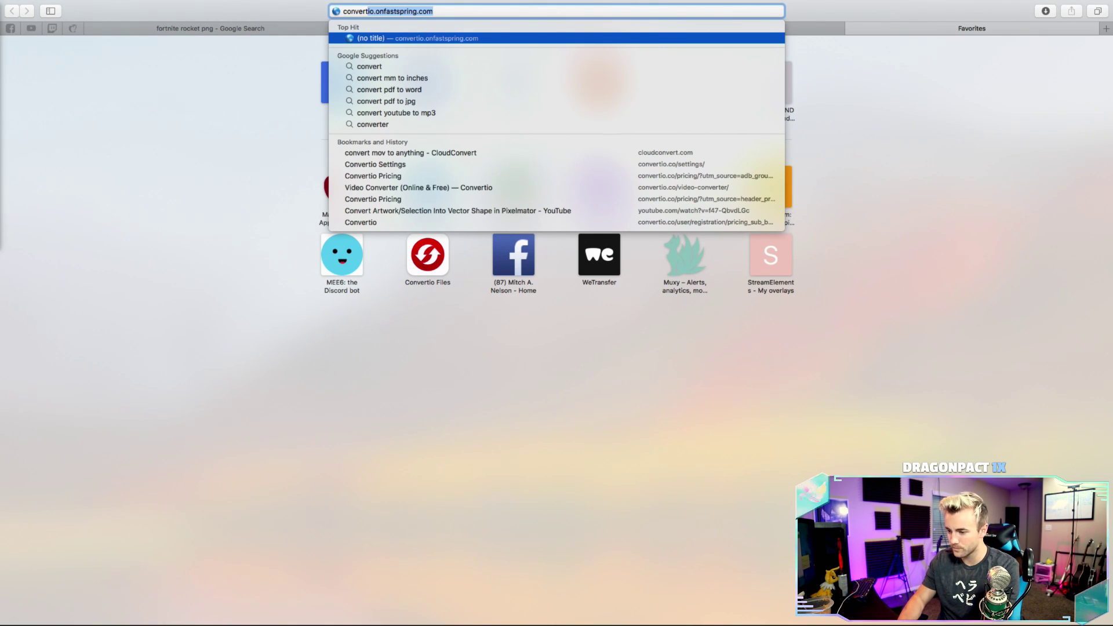
{"action": "type", "text": "io.co"}
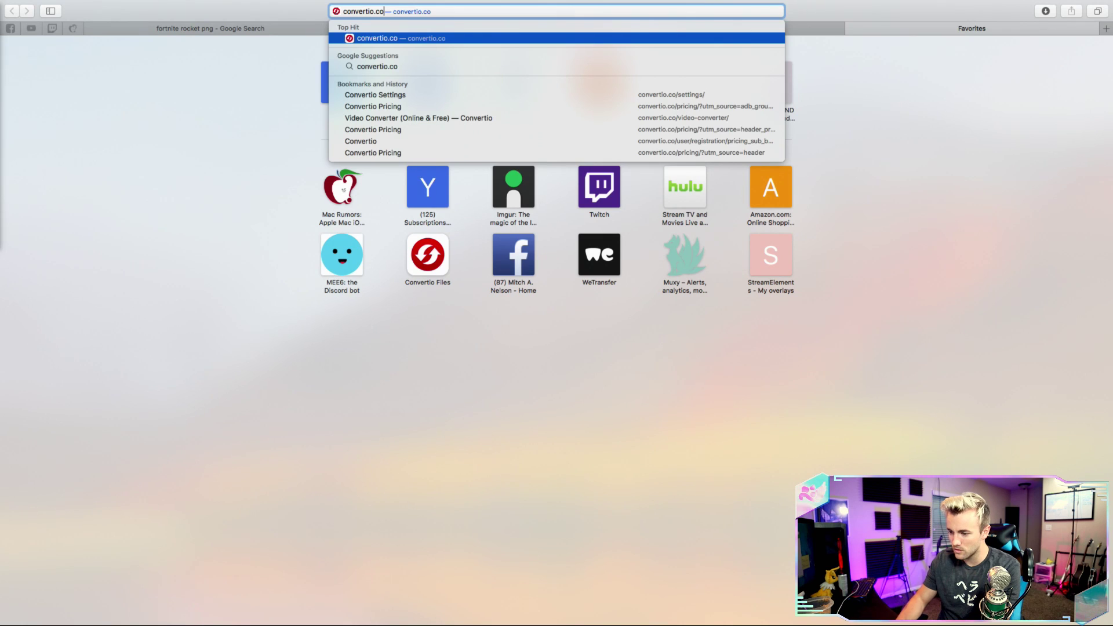
{"action": "key", "text": "Return"}
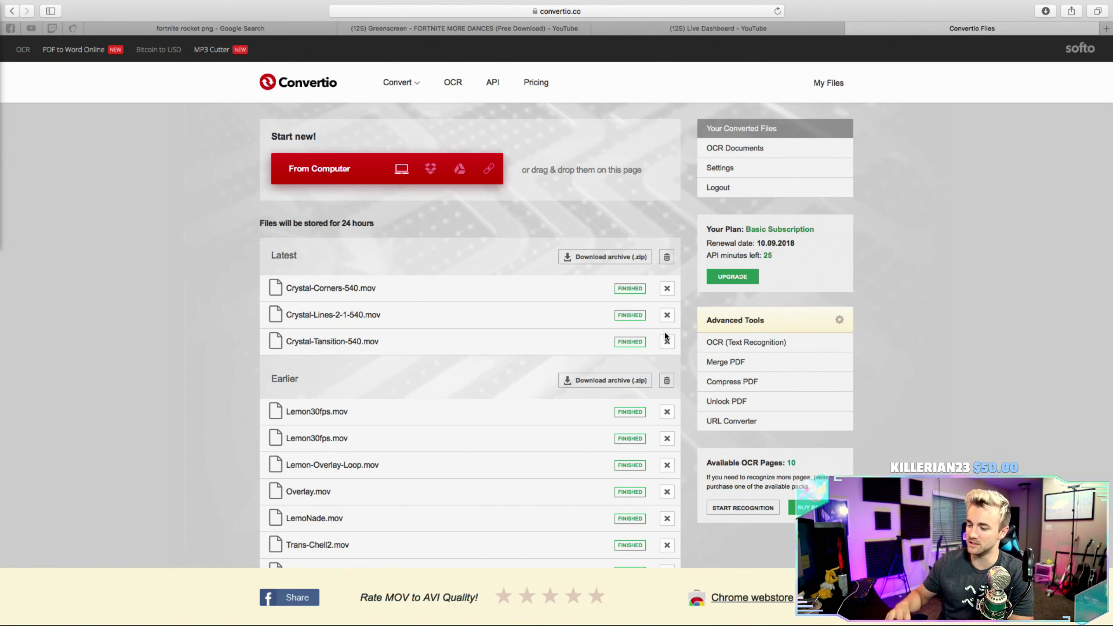
- Add Rocket Sub.mov from the Desktop as the file to convert
{"action": "left_click", "coordinate": [329, 171]}
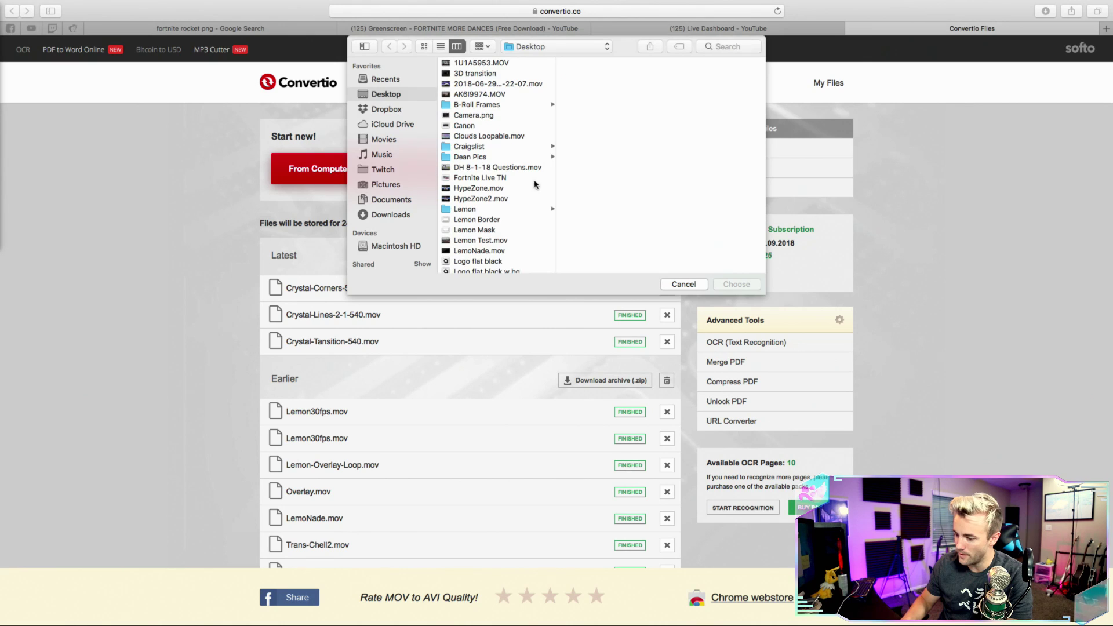
{"action": "key", "text": "super+2"}
{"action": "left_click", "coordinate": [488, 89]}
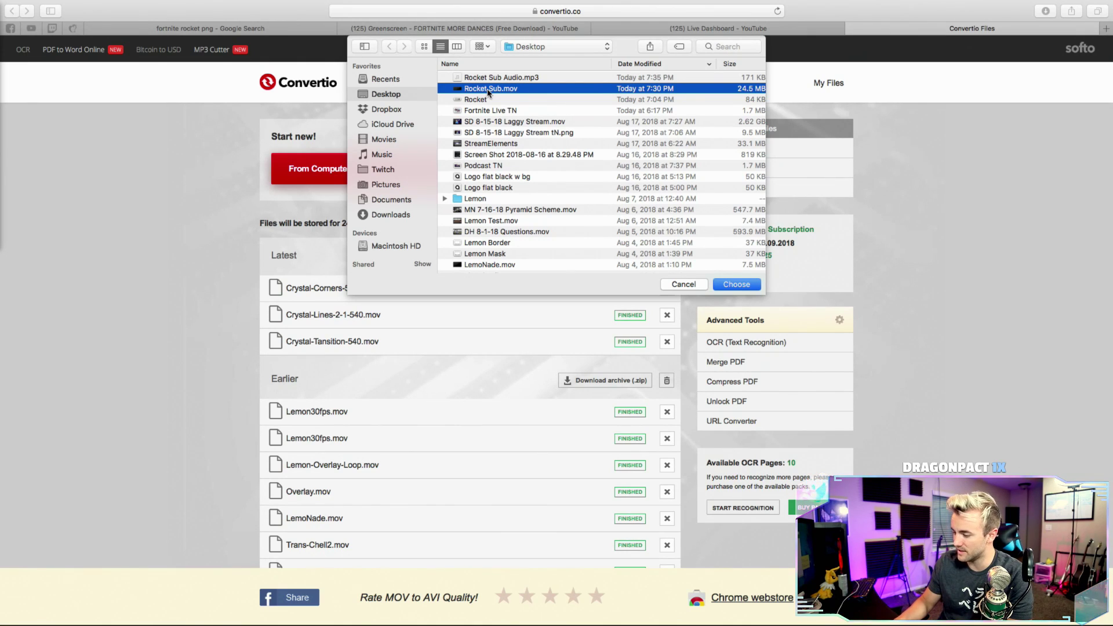
{"action": "double_click", "coordinate": [489, 90]}
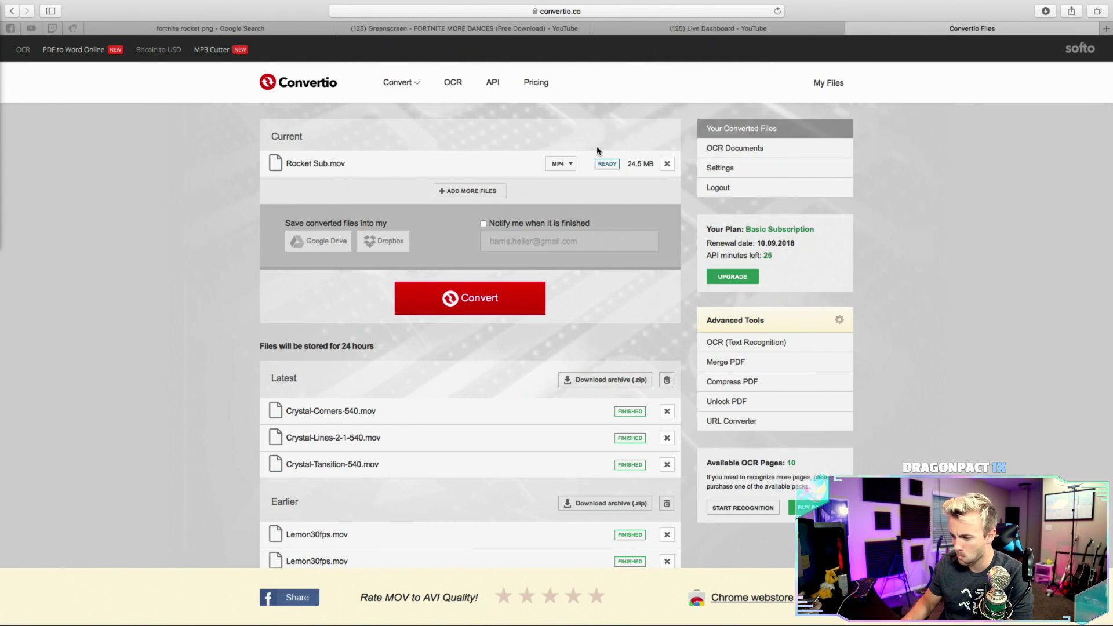
- Convert Rocket Sub.mov to the WEBM video format and download the converted file
{"action": "left_click", "coordinate": [561, 164]}
{"action": "mouse_move", "coordinate": [570, 193]}
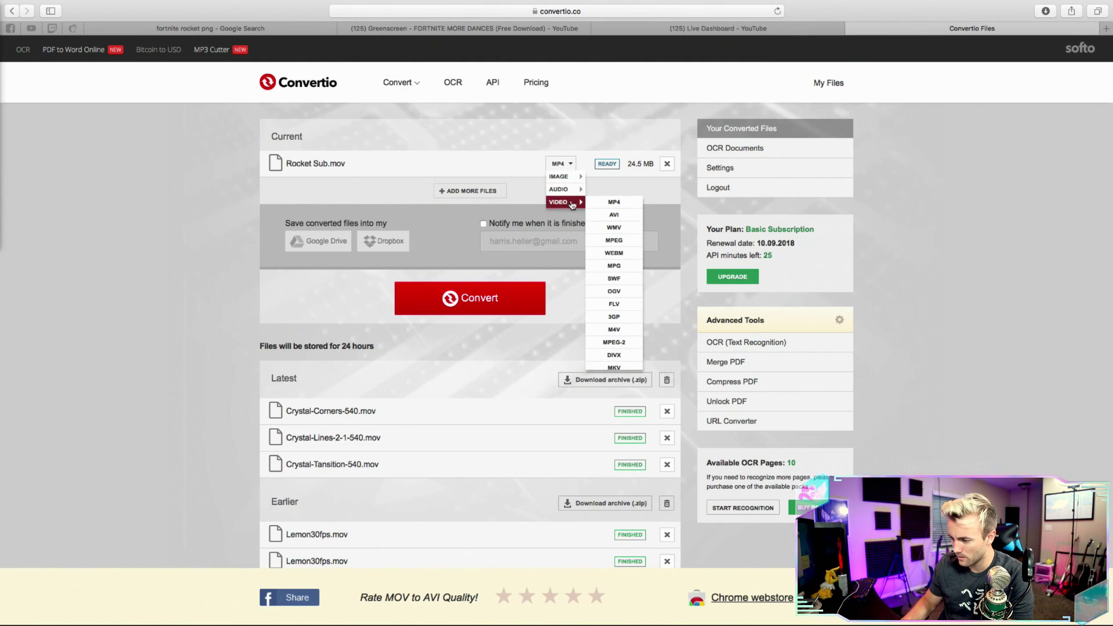
{"action": "left_click", "coordinate": [619, 257]}
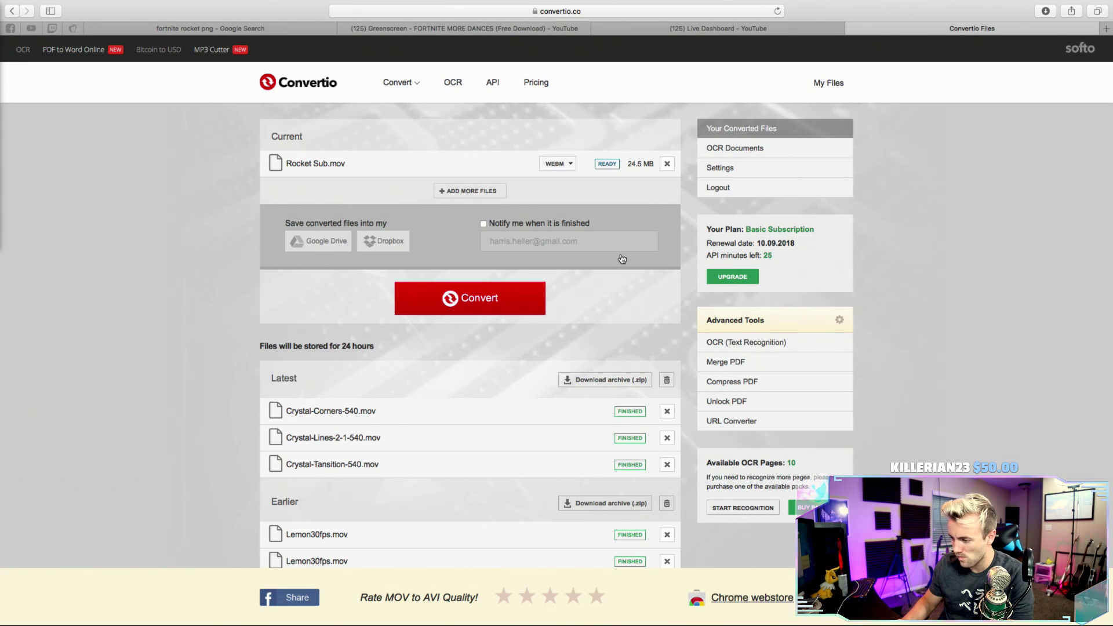
{"action": "left_click", "coordinate": [497, 296]}
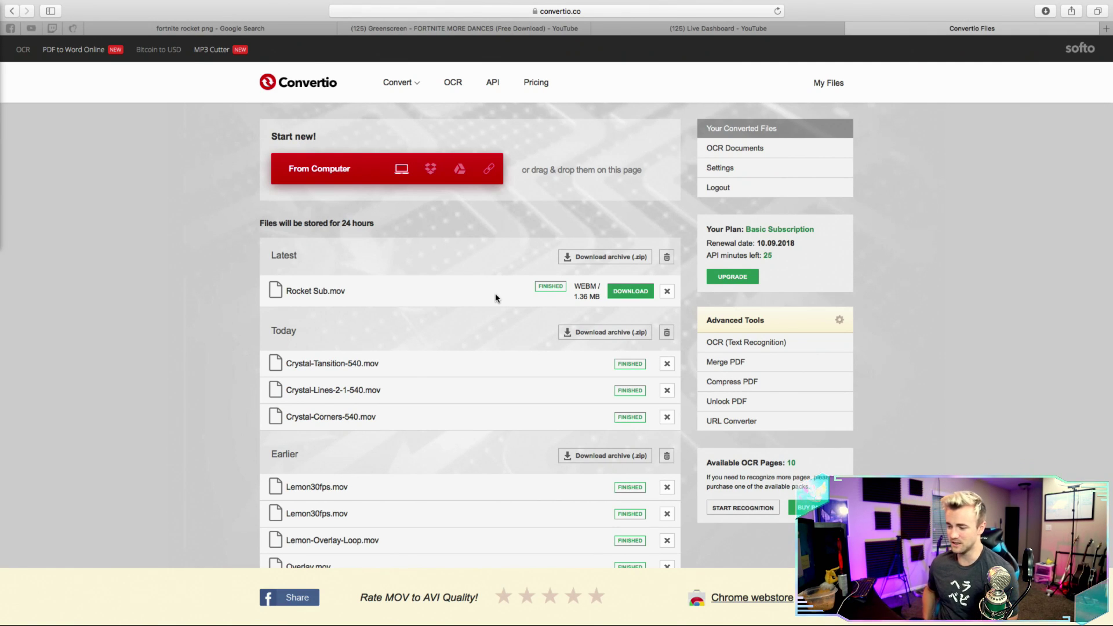
{"action": "left_click", "coordinate": [633, 292]}
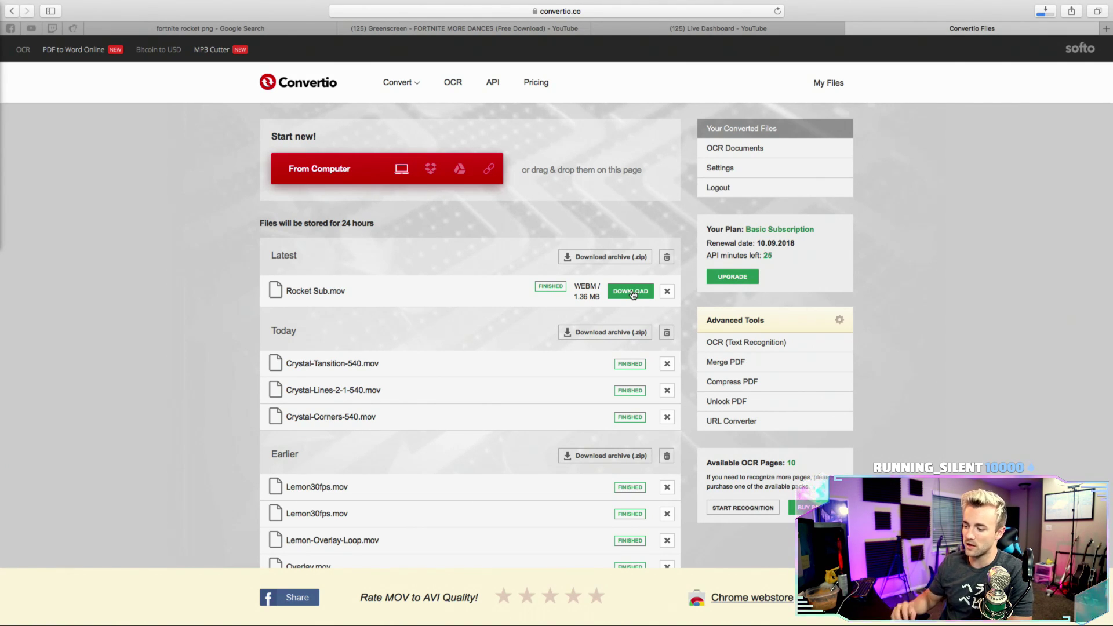
- Check the download progress of the converted Rocket Sub file
{"action": "key", "text": "ctrl+Right"}
{"action": "key", "text": "ctrl+Left"}
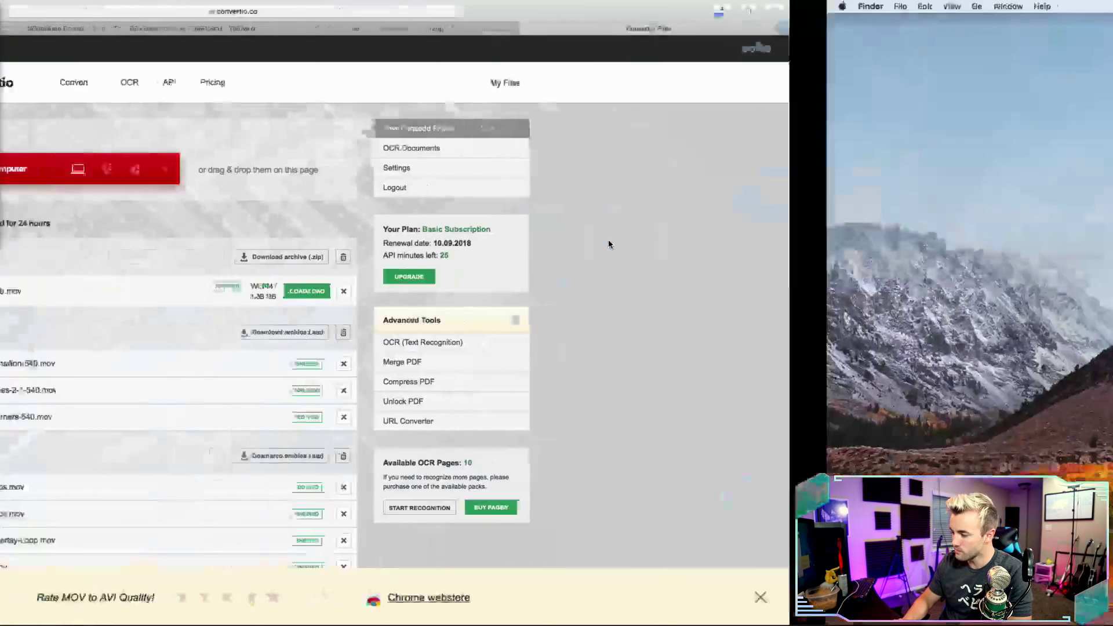
{"action": "left_click", "coordinate": [1045, 11]}
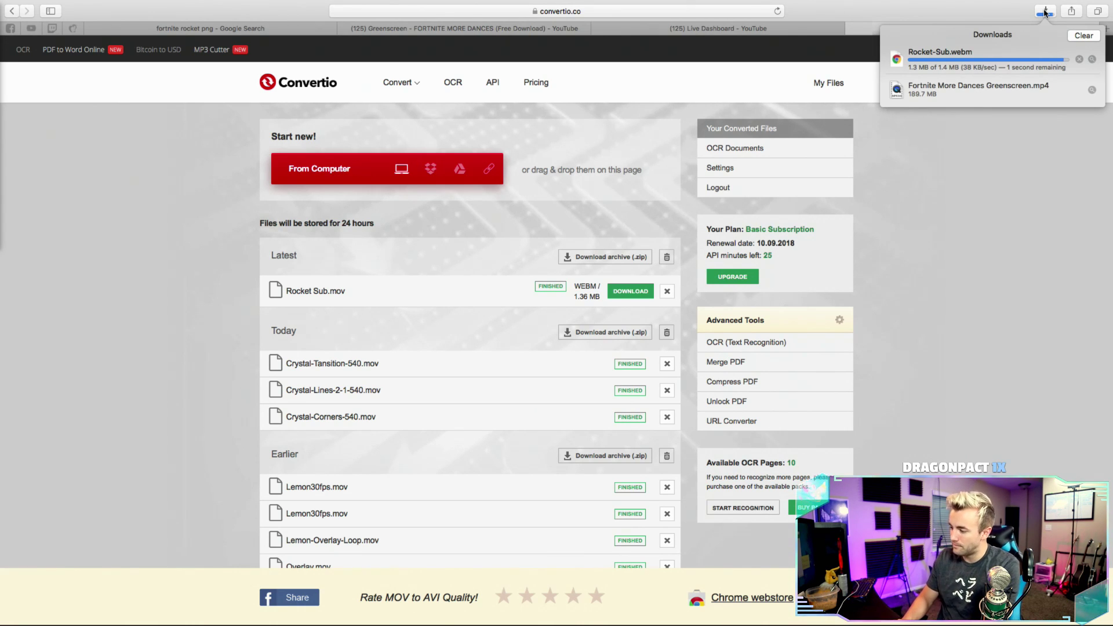
{"action": "key", "text": "super+l"}
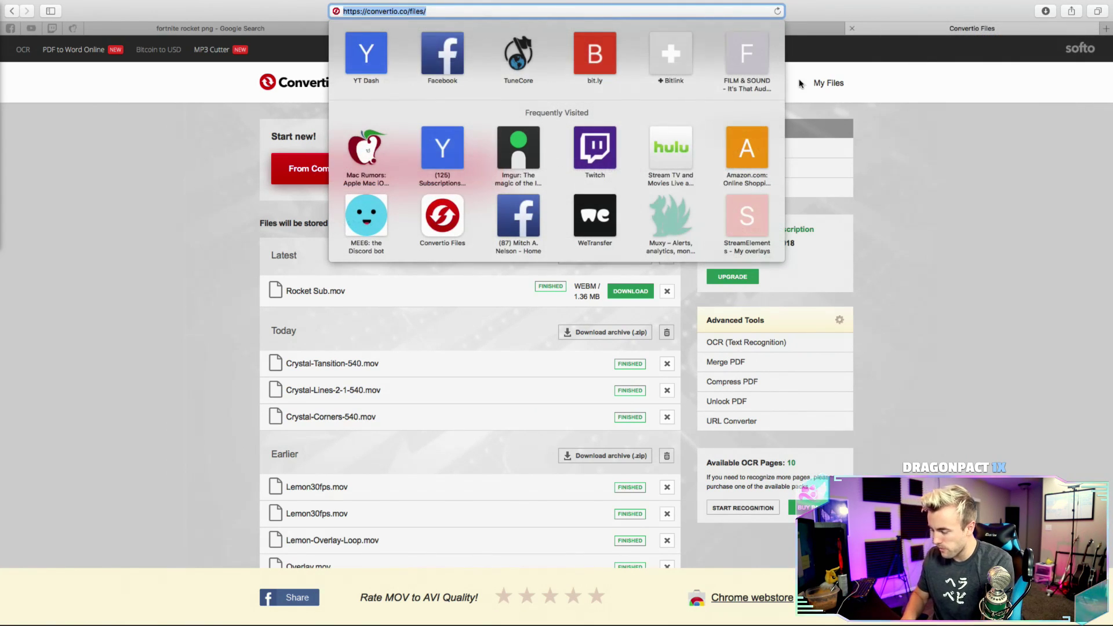
{"action": "left_click", "coordinate": [859, 209]}
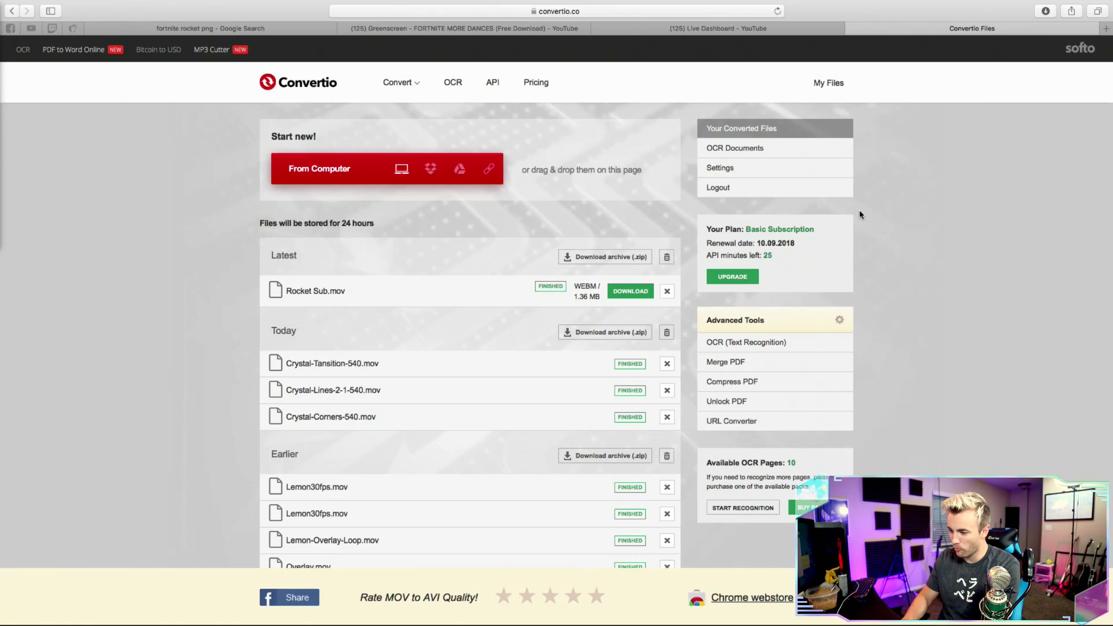
- Switch to the desktop and launch Google Chrome
{"action": "key", "text": "ctrl+Right"}
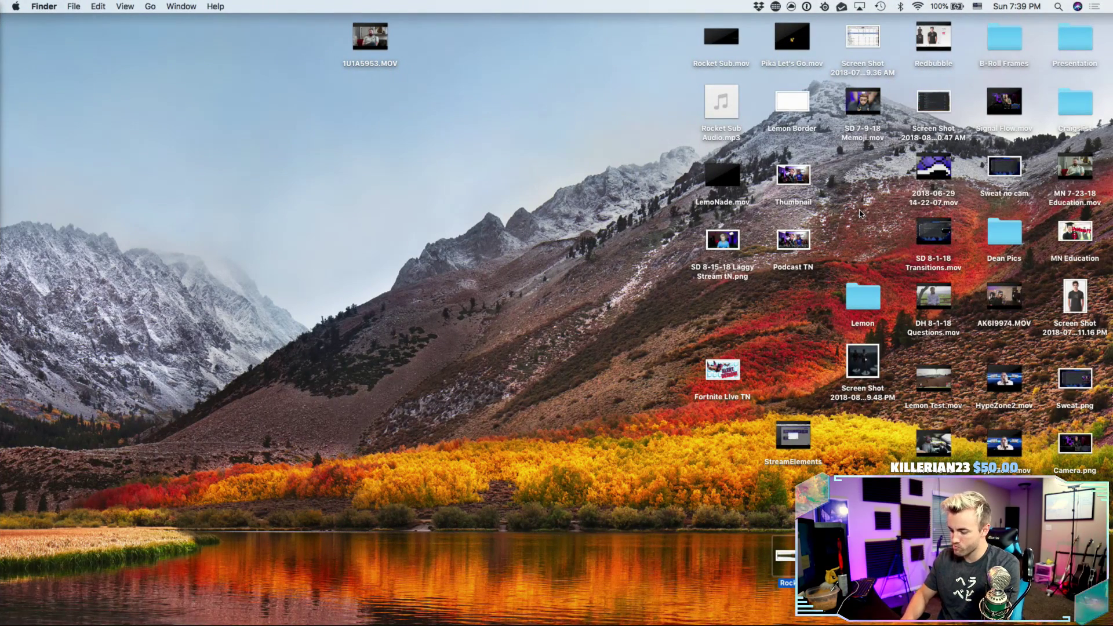
{"action": "key", "text": "super+f"}
{"action": "type", "text": "c"}
{"action": "key", "text": "BackSpace"}
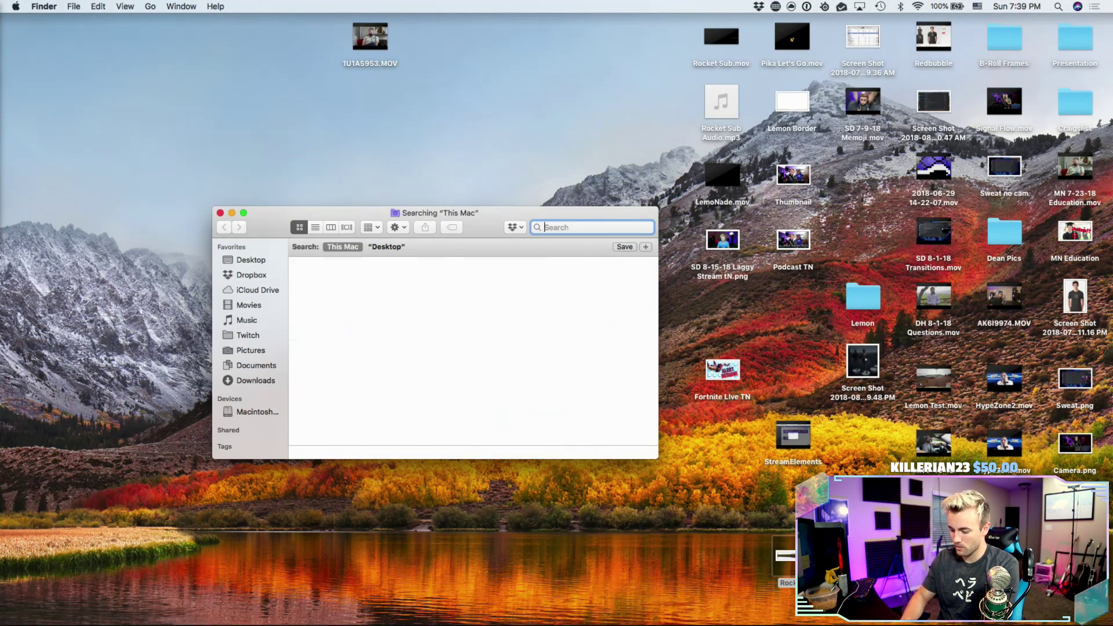
{"action": "key", "text": "super+space"}
{"action": "type", "text": "chrom"}
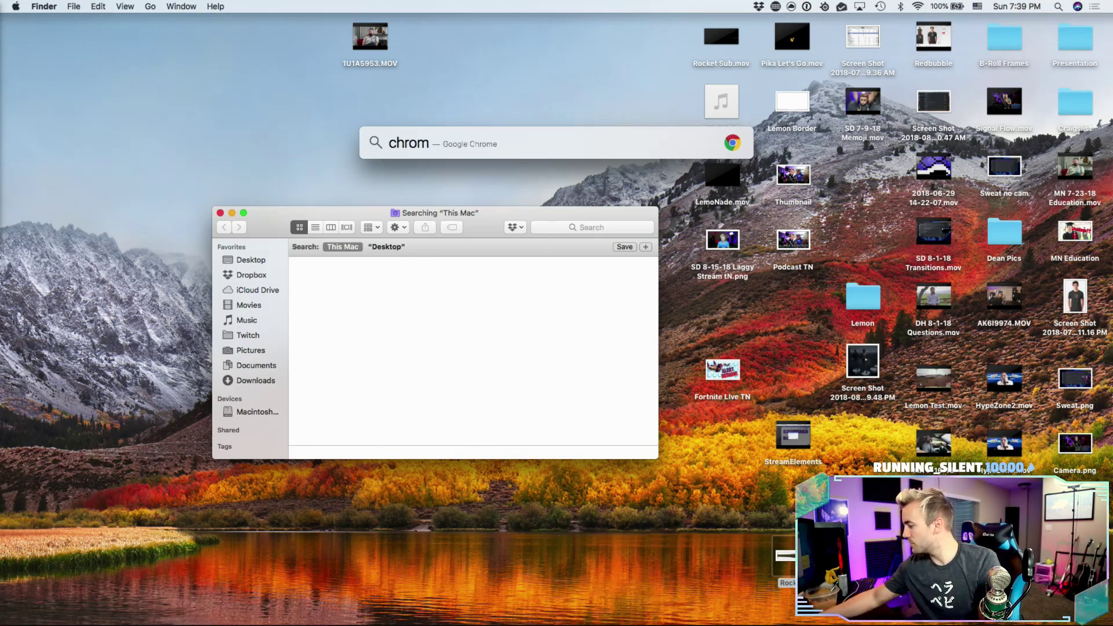
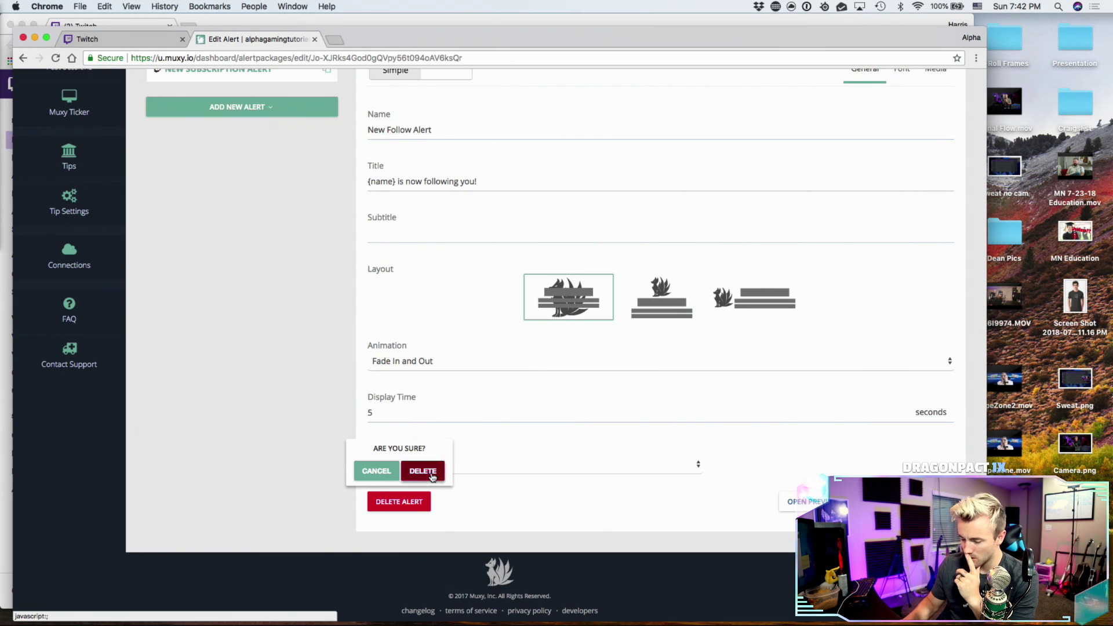
- Delete the New Tip Alert from the alert package
{"action": "scroll", "coordinate": [292, 404], "scroll_direction": "up", "scroll_amount": 5}
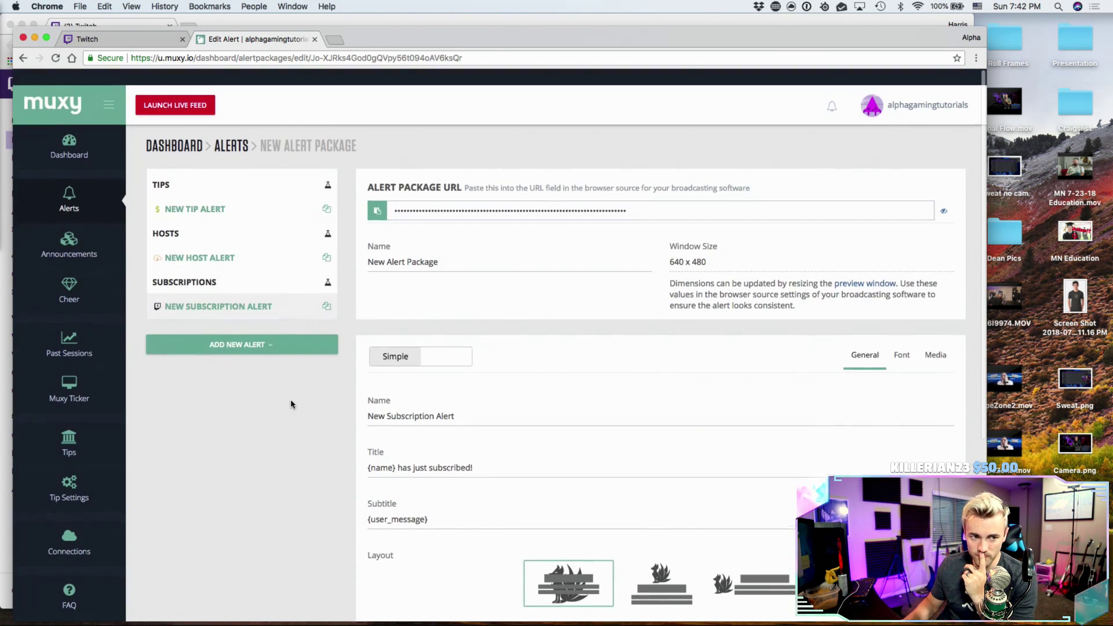
{"action": "left_click", "coordinate": [288, 194]}
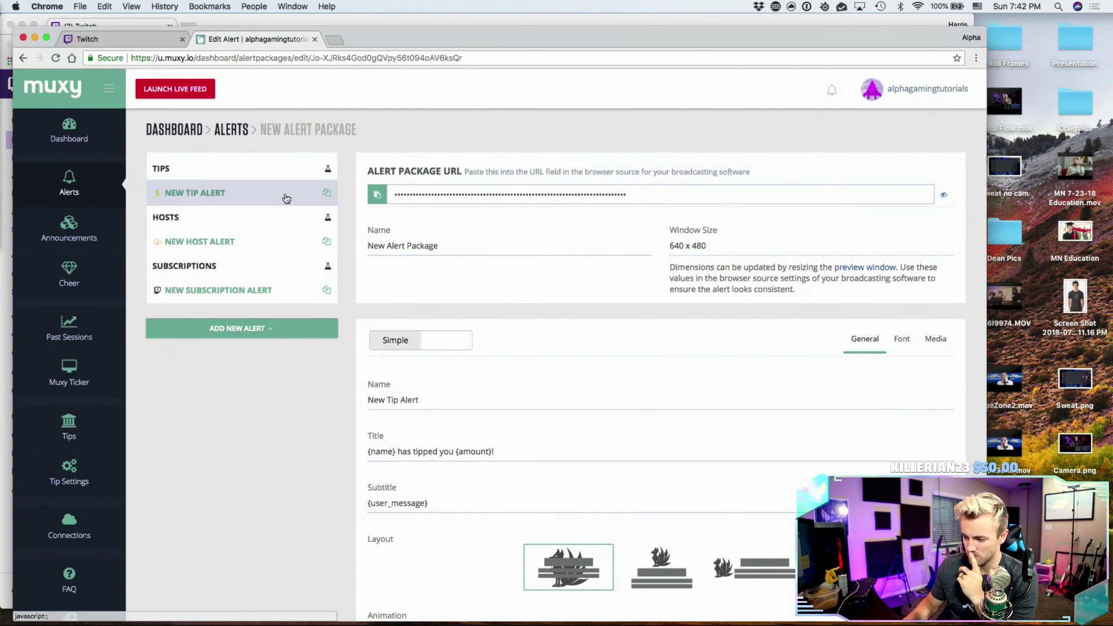
{"action": "scroll", "coordinate": [312, 367], "scroll_direction": "down", "scroll_amount": 5}
{"action": "left_click", "coordinate": [399, 501]}
{"action": "left_click", "coordinate": [423, 471]}
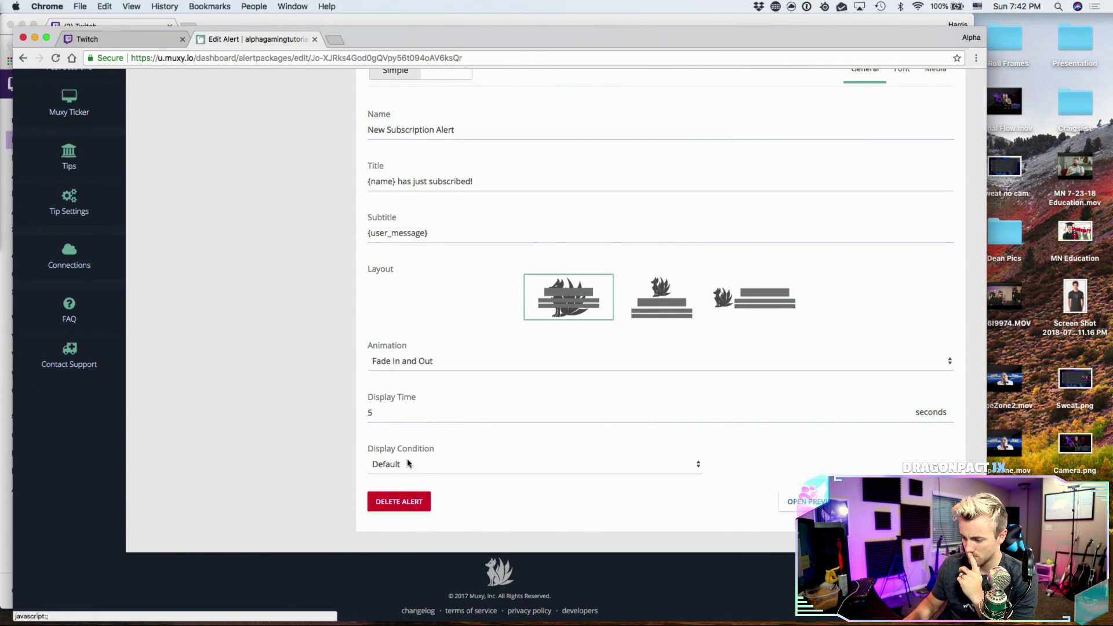
- Delete the New Host Alert from the alert package
{"action": "scroll", "coordinate": [338, 363], "scroll_direction": "up", "scroll_amount": 5}
{"action": "left_click", "coordinate": [284, 203]}
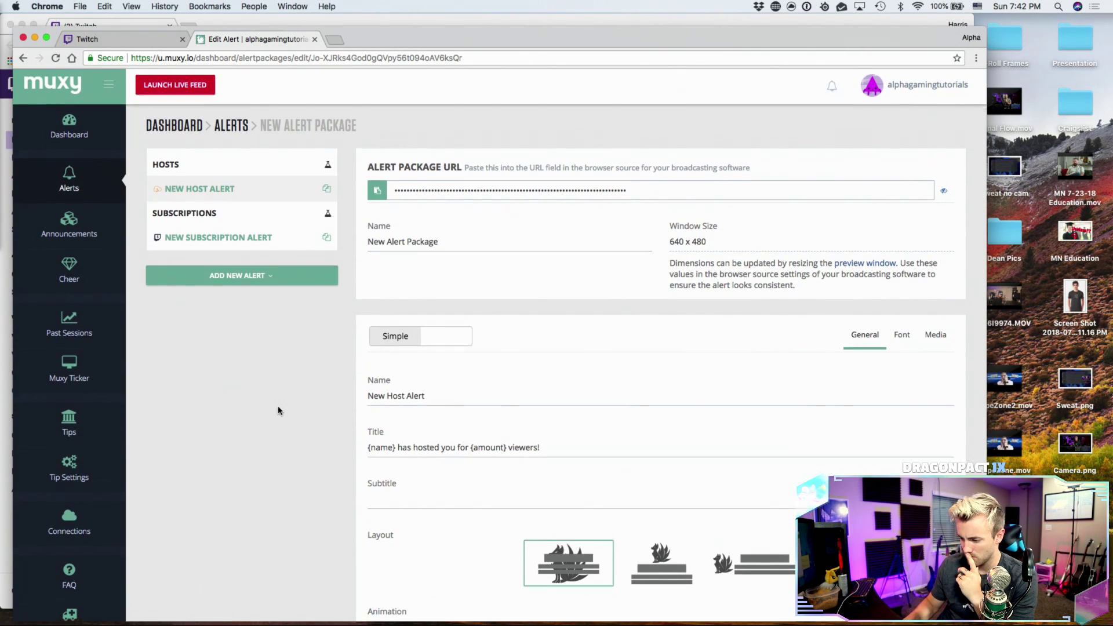
{"action": "scroll", "coordinate": [277, 406], "scroll_direction": "down", "scroll_amount": 5}
{"action": "left_click", "coordinate": [398, 501]}
{"action": "left_click", "coordinate": [422, 471]}
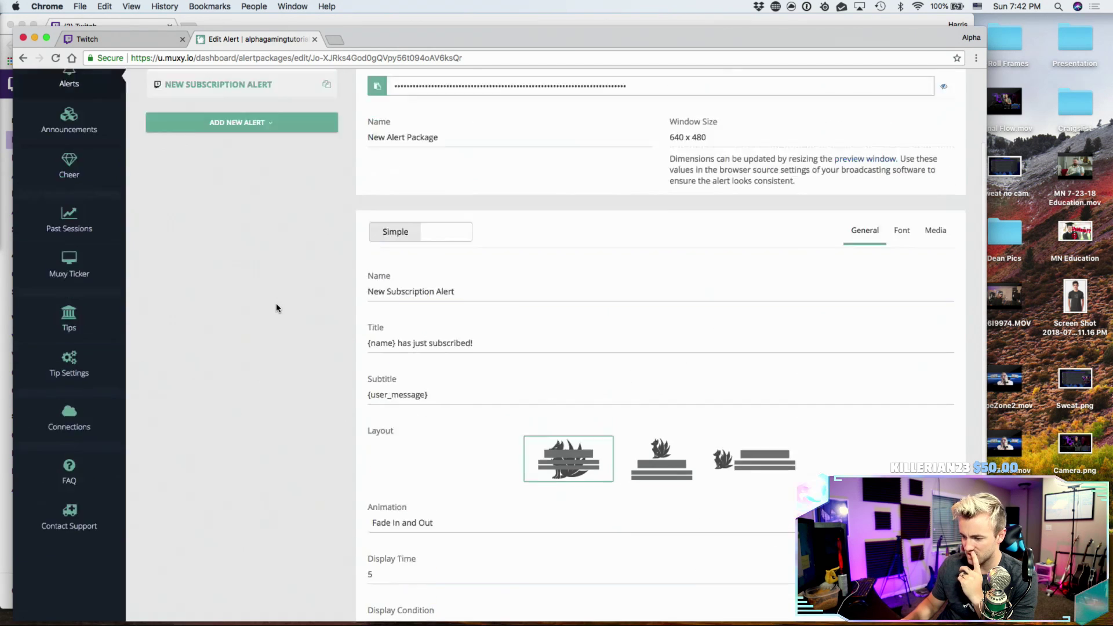
- Rename both the subscription alert and its alert package as Rocket Ride Sub
{"action": "scroll", "coordinate": [276, 307], "scroll_direction": "up", "scroll_amount": 3}
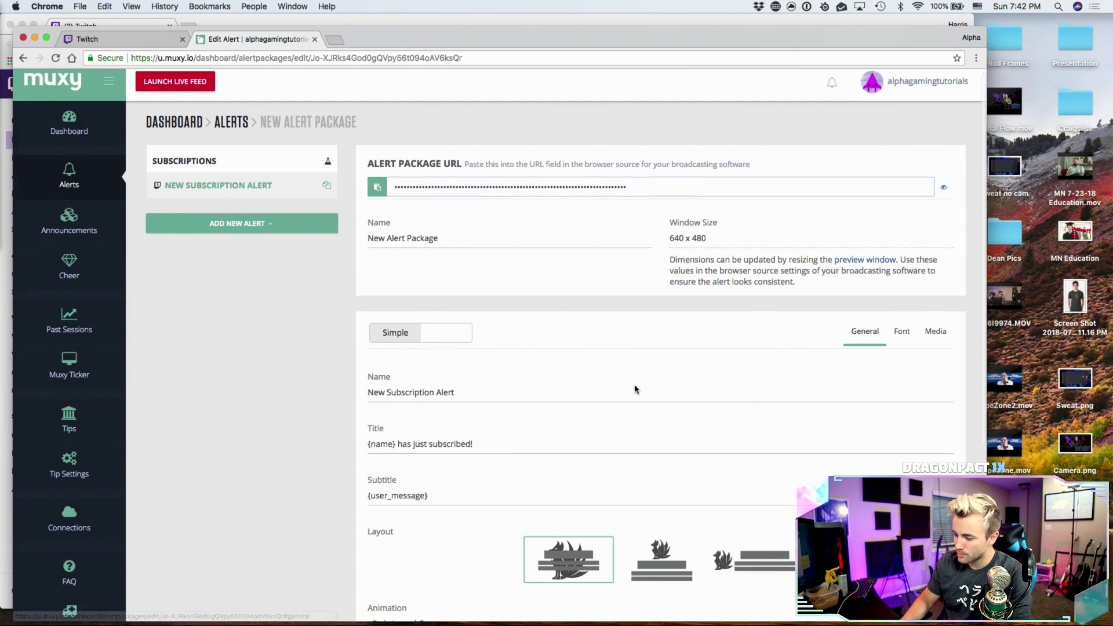
{"action": "scroll", "coordinate": [633, 388], "scroll_direction": "down", "scroll_amount": 3}
{"action": "left_click_drag", "start_coordinate": [469, 296], "coordinate": [345, 304]}
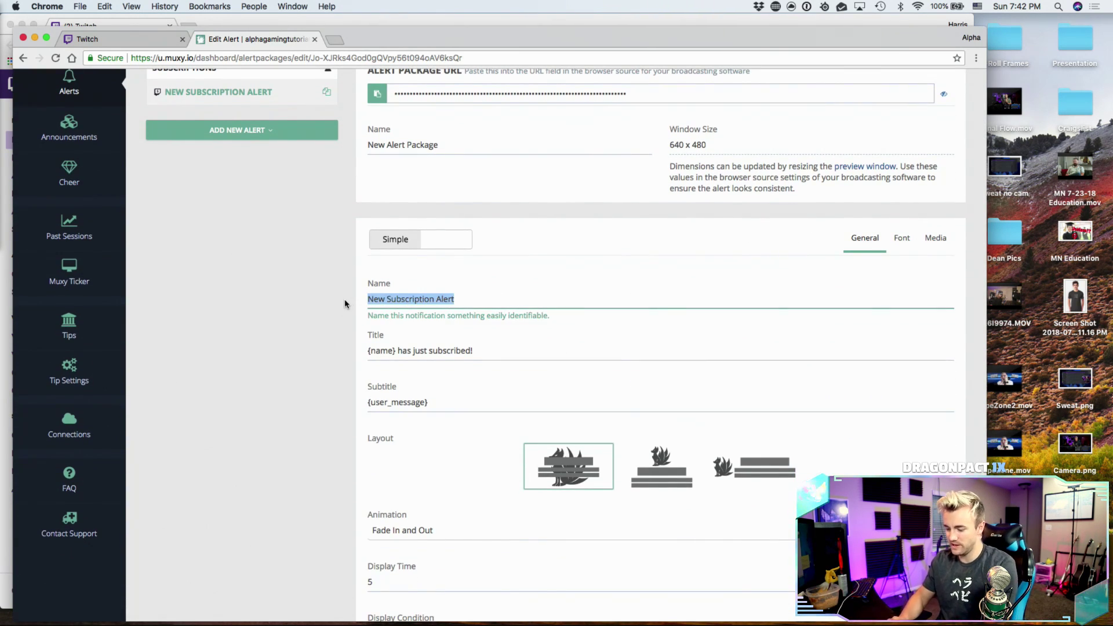
{"action": "type", "text": "Rocket Ride Sub"}
{"action": "triple_click", "coordinate": [442, 145]}
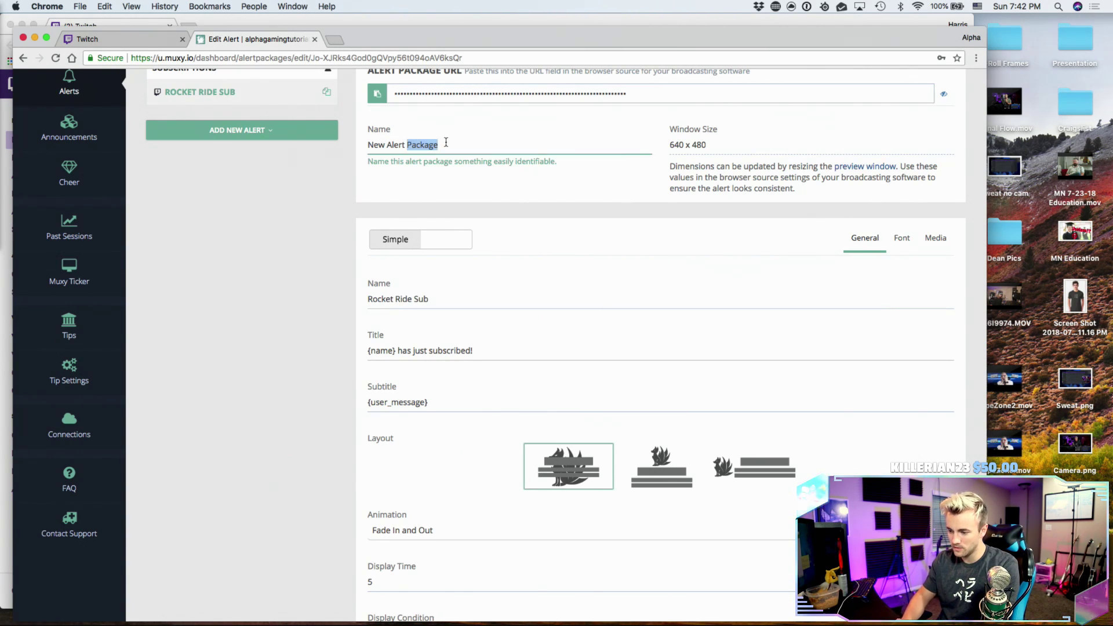
{"action": "type", "text": "Rocket Ride Sub"}
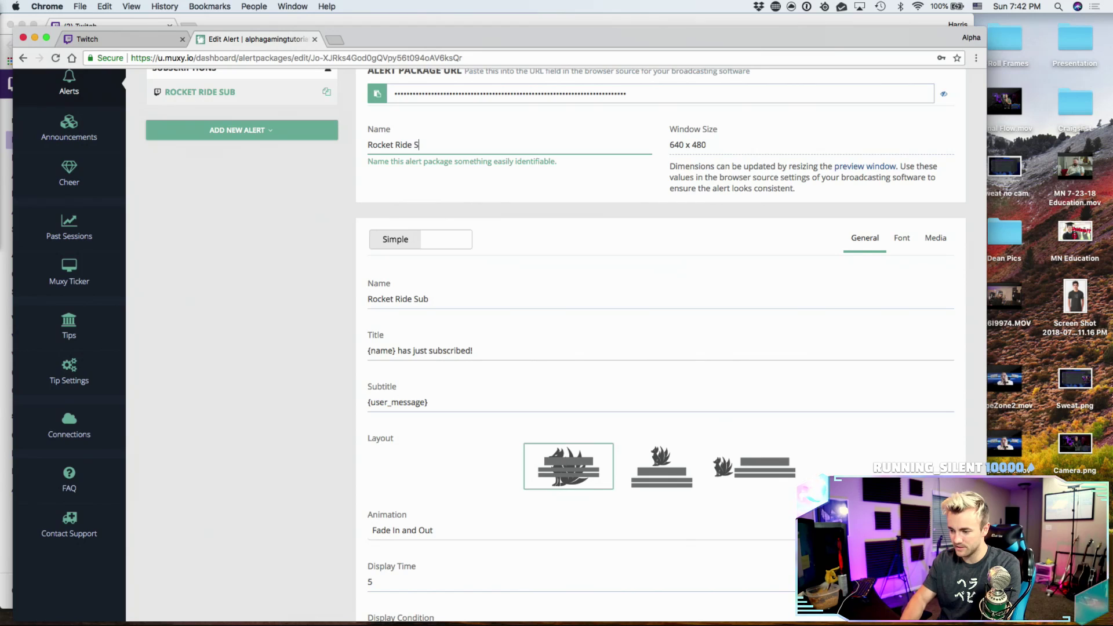
- Set the Rocket Ride Sub alert to No Animation and its display time to 6 seconds
{"action": "left_click", "coordinate": [486, 351]}
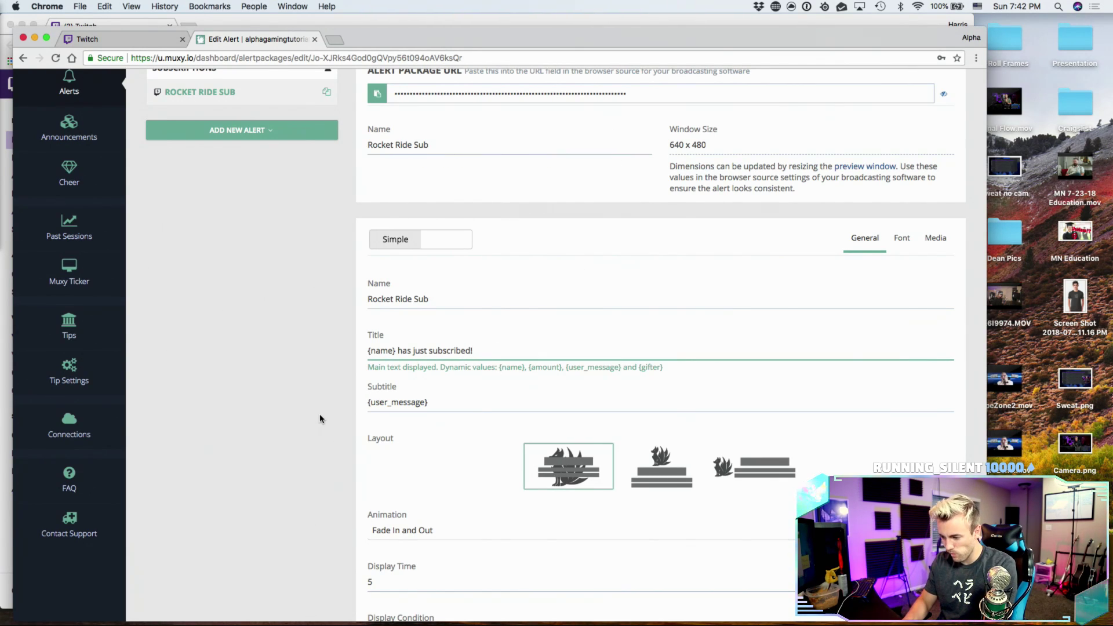
{"action": "scroll", "coordinate": [319, 413], "scroll_direction": "down", "scroll_amount": 3}
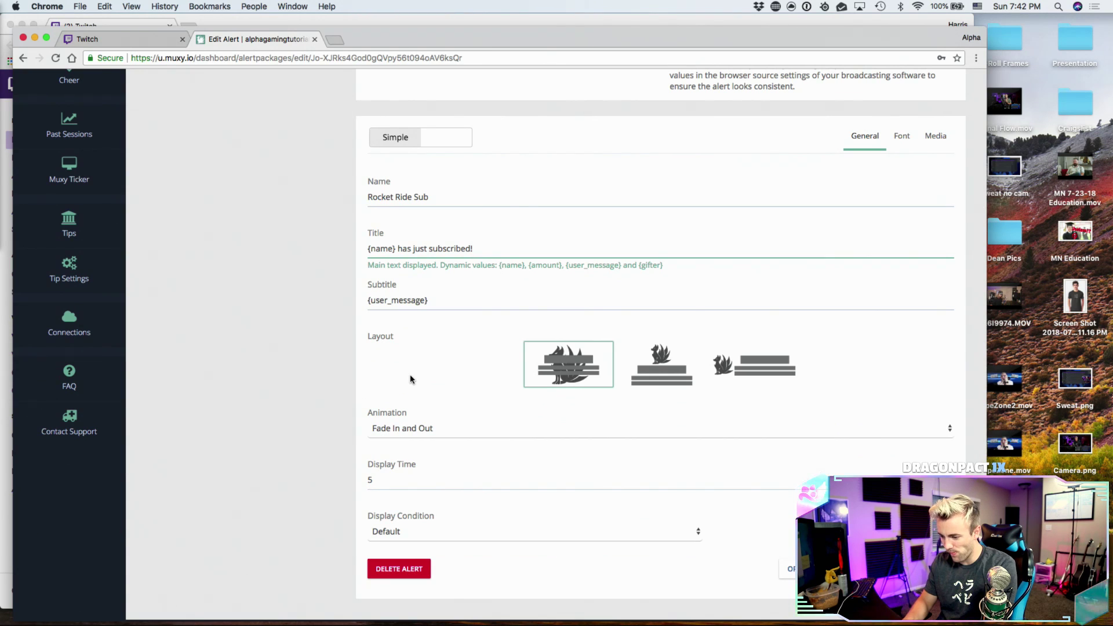
{"action": "left_click", "coordinate": [559, 429]}
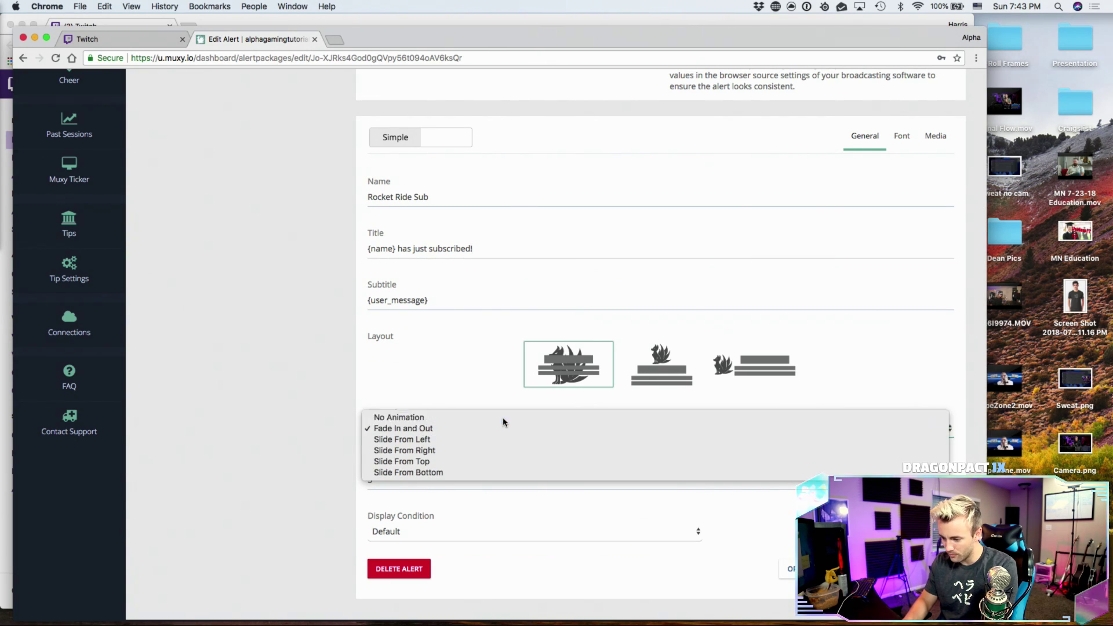
{"action": "left_click", "coordinate": [503, 418]}
{"action": "scroll", "coordinate": [329, 431], "scroll_direction": "down", "scroll_amount": 1}
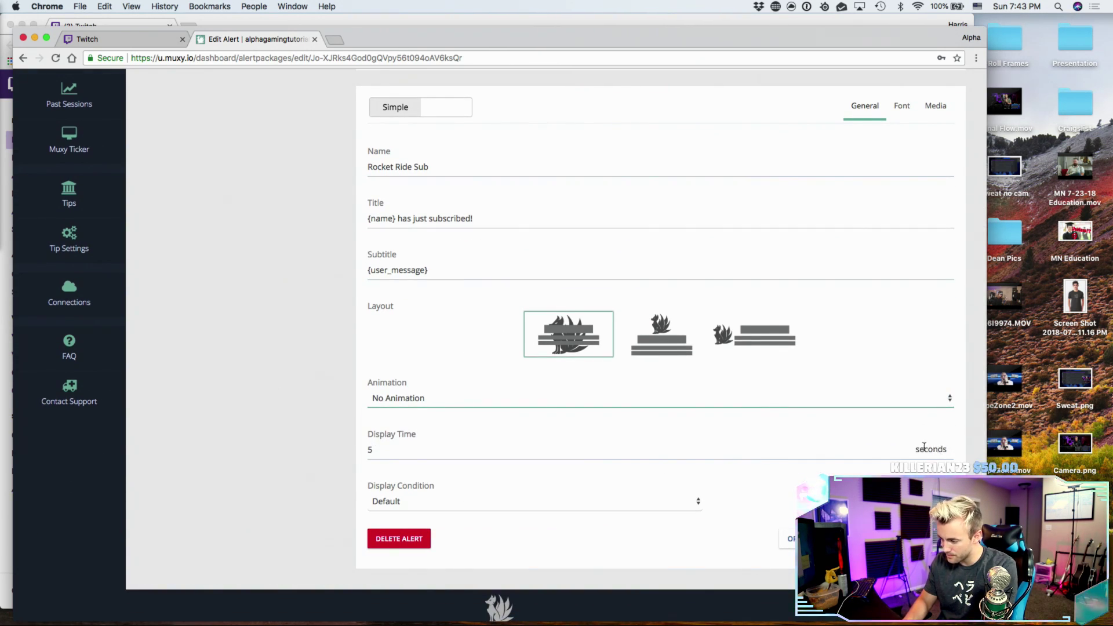
{"action": "left_click", "coordinate": [534, 438]}
{"action": "left_click_drag", "start_coordinate": [380, 443], "coordinate": [364, 454]}
{"action": "left_click", "coordinate": [304, 458]}
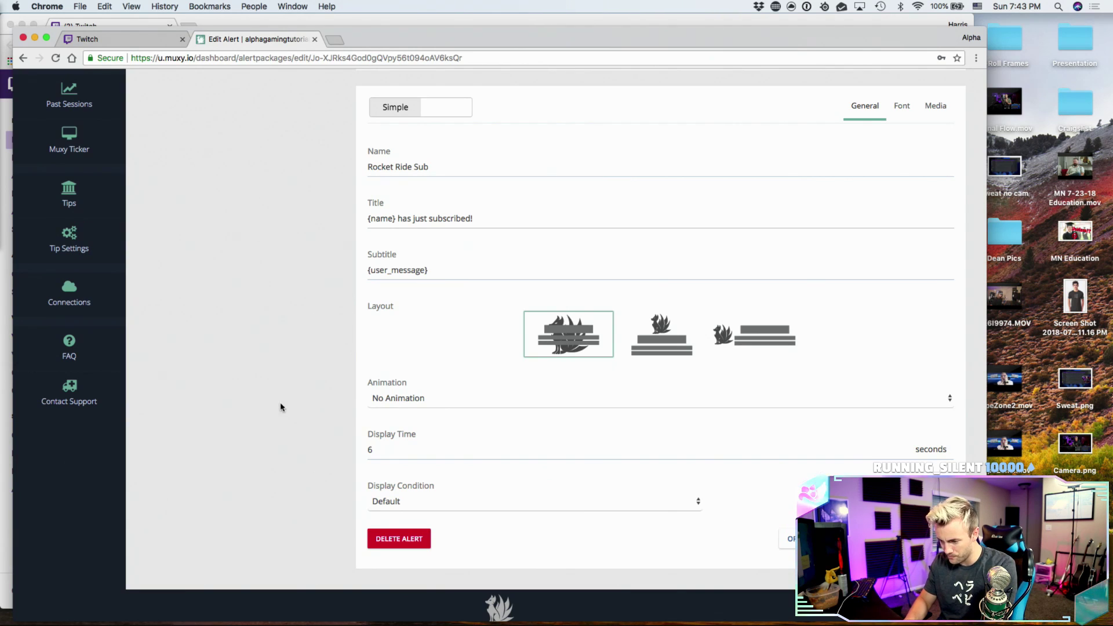
- Upload Rocket-Sub.webm from Downloads as the Rocket Ride Sub alert's image/video media
{"action": "scroll", "coordinate": [272, 394], "scroll_direction": "up", "scroll_amount": 2}
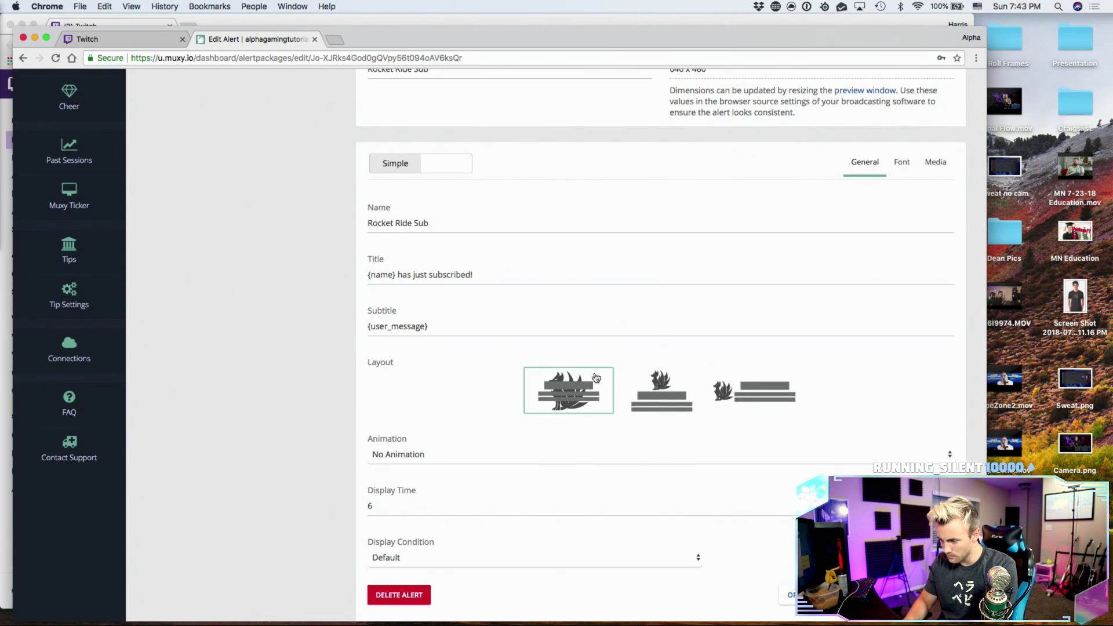
{"action": "left_click", "coordinate": [934, 162]}
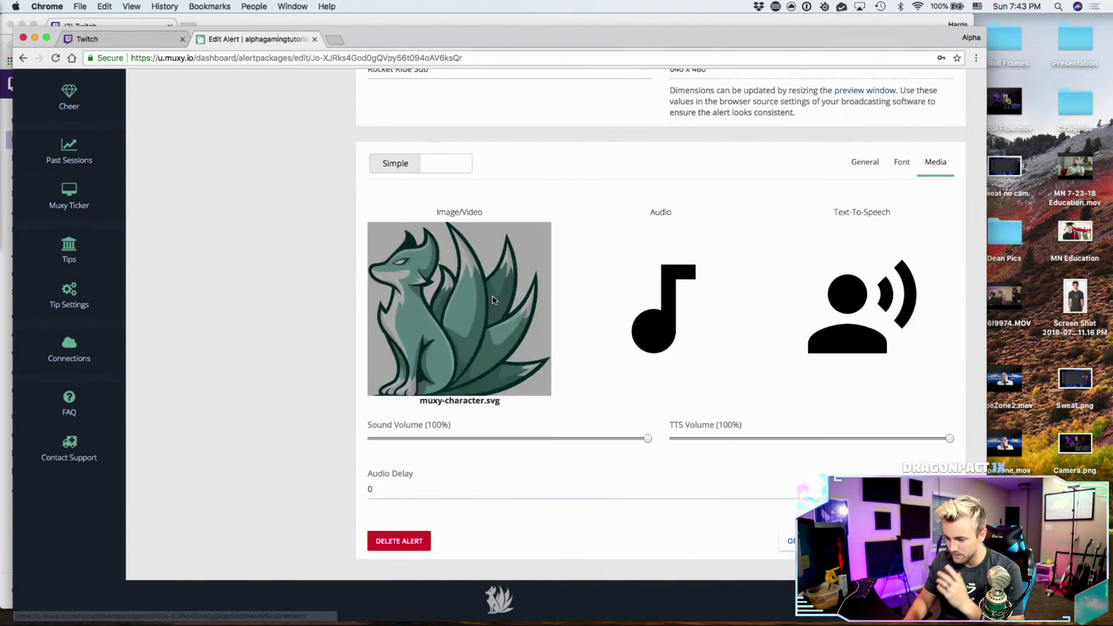
{"action": "left_click", "coordinate": [446, 309]}
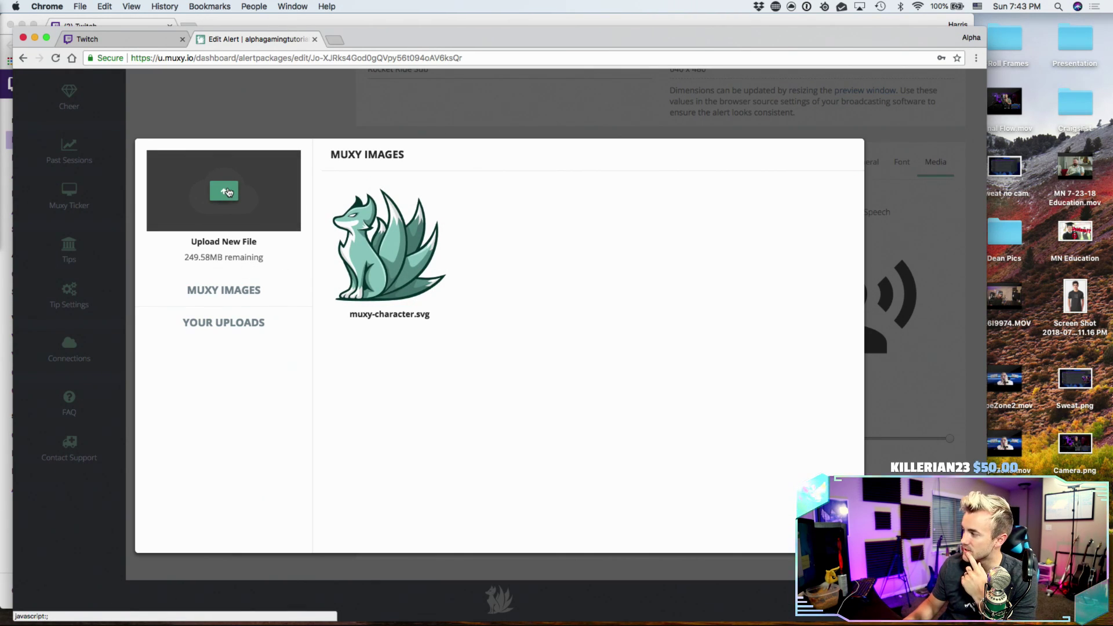
{"action": "left_click", "coordinate": [235, 192]}
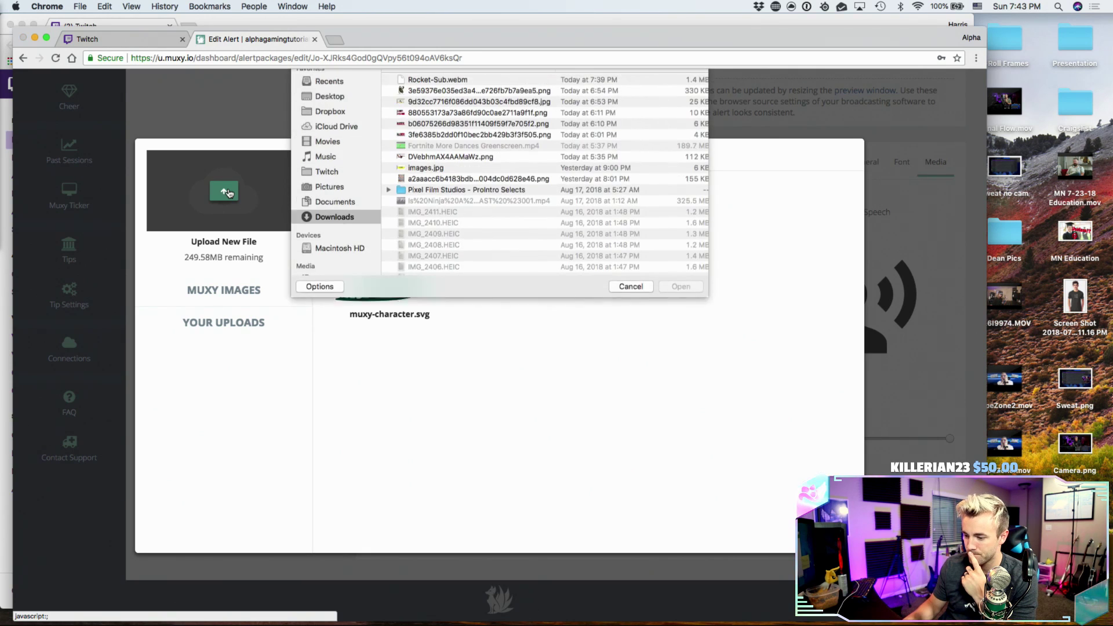
{"action": "left_click", "coordinate": [438, 112]}
{"action": "left_click", "coordinate": [675, 316]}
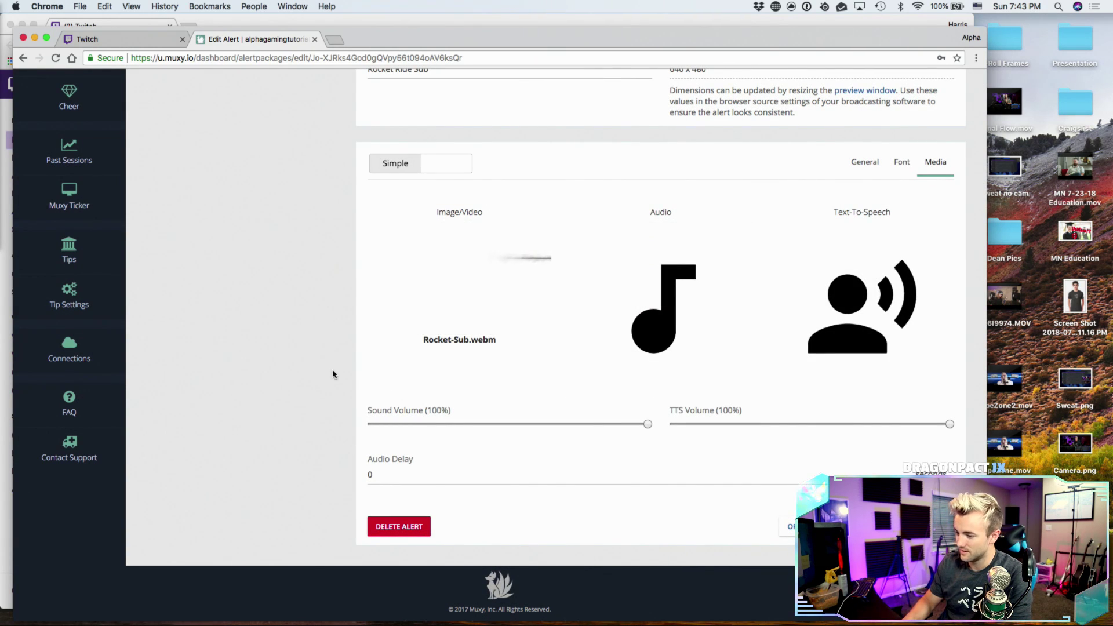
- Upload Rocket Sub Audio.mp3 from the Desktop as the alert's audio
{"action": "mouse_move", "coordinate": [702, 286]}
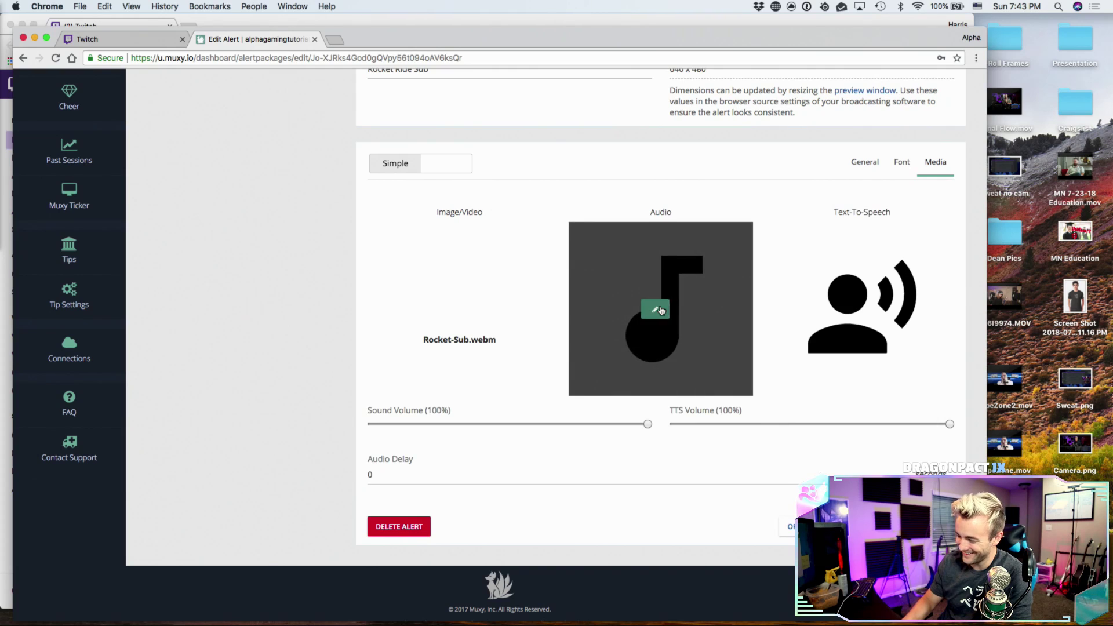
{"action": "left_click", "coordinate": [660, 312]}
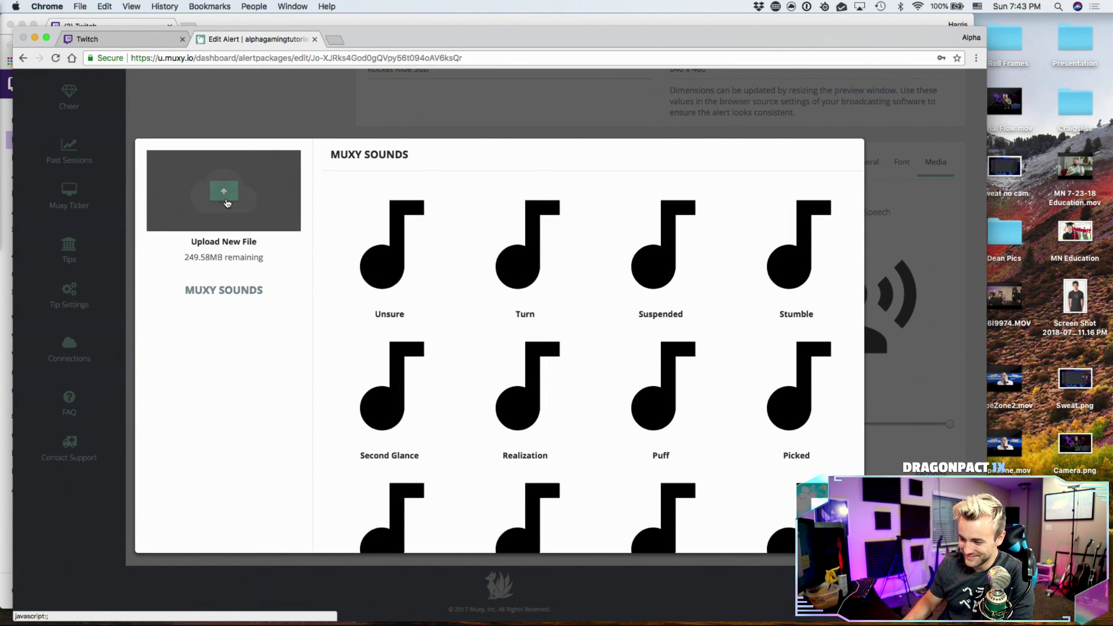
{"action": "left_click", "coordinate": [226, 201]}
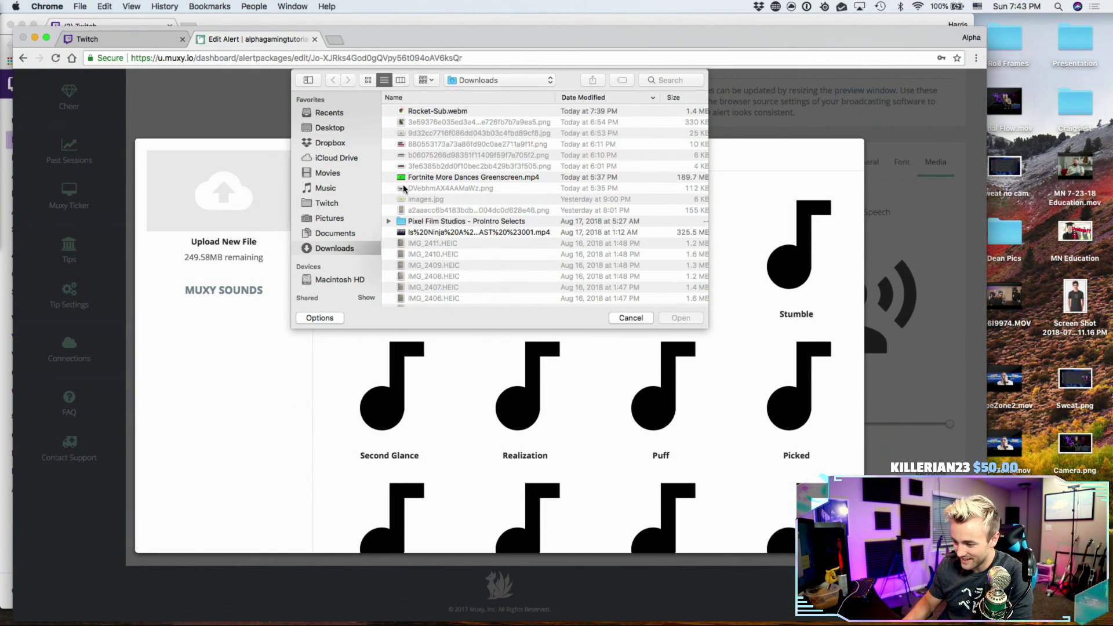
{"action": "left_click", "coordinate": [331, 128]}
{"action": "left_click", "coordinate": [433, 111]}
{"action": "double_click", "coordinate": [434, 111]}
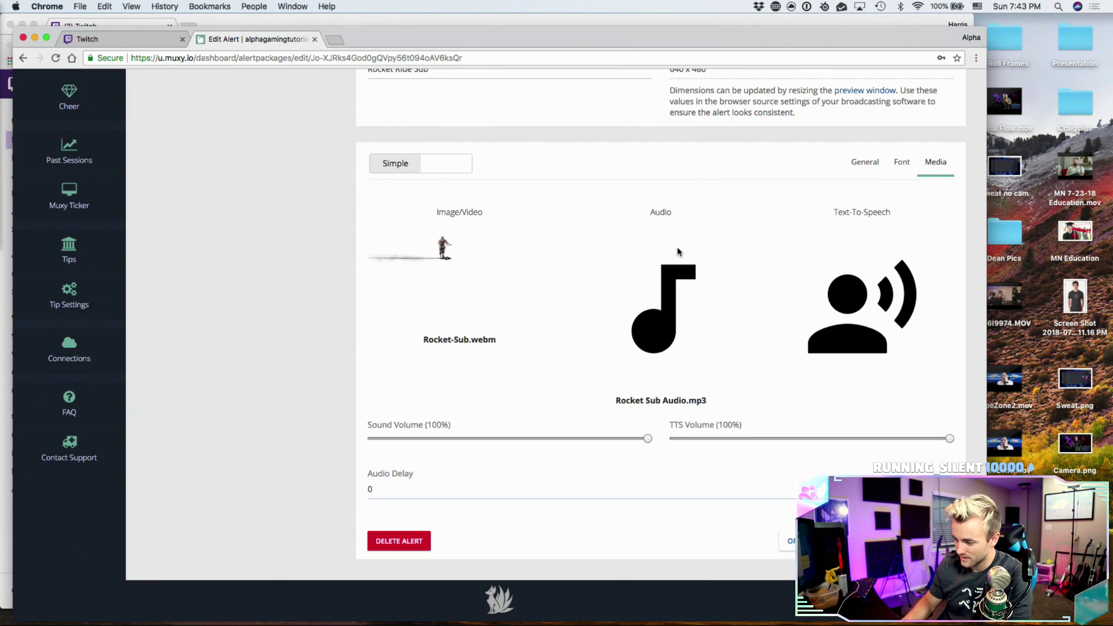
- Set the alert's text-to-speech volume to 0% and open the alert preview window
{"action": "mouse_move", "coordinate": [662, 233]}
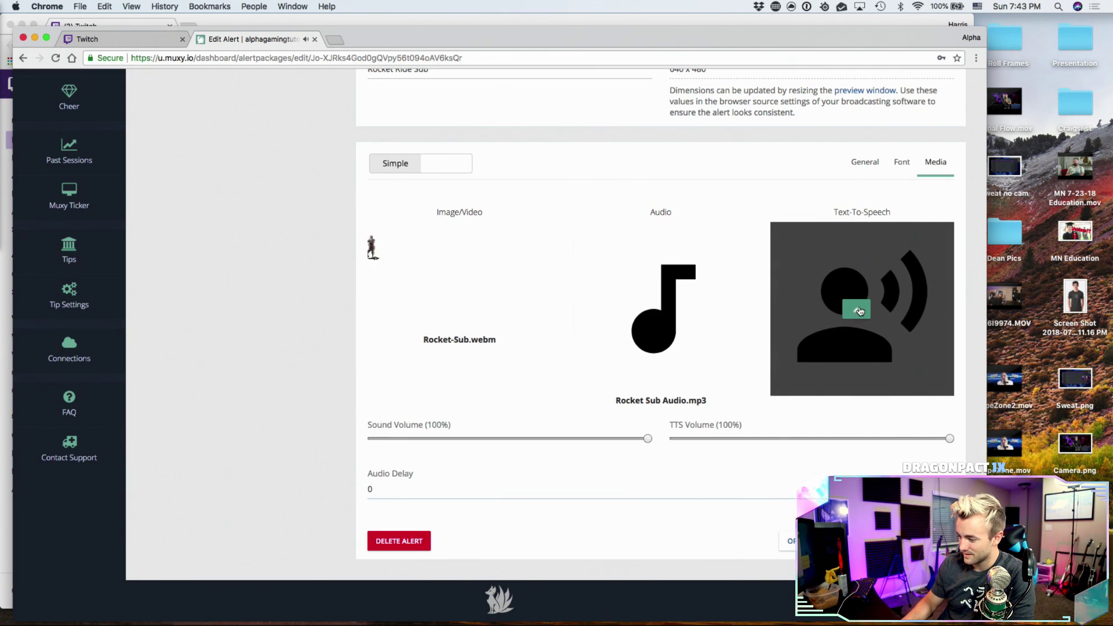
{"action": "left_click_drag", "start_coordinate": [930, 441], "coordinate": [593, 450]}
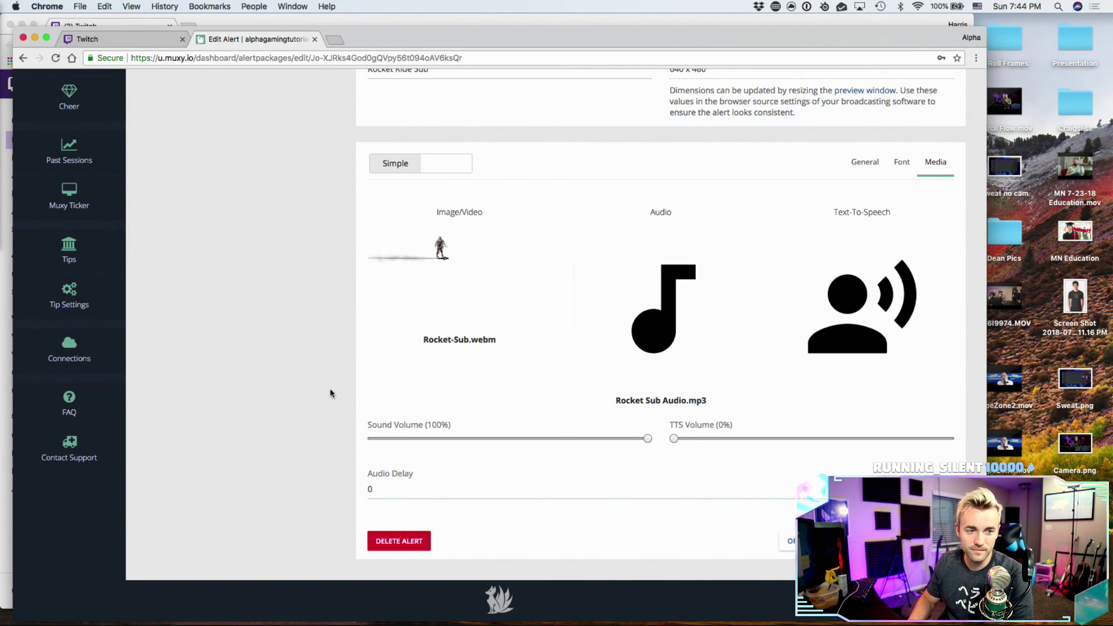
{"action": "scroll", "coordinate": [330, 393], "scroll_direction": "up", "scroll_amount": 5}
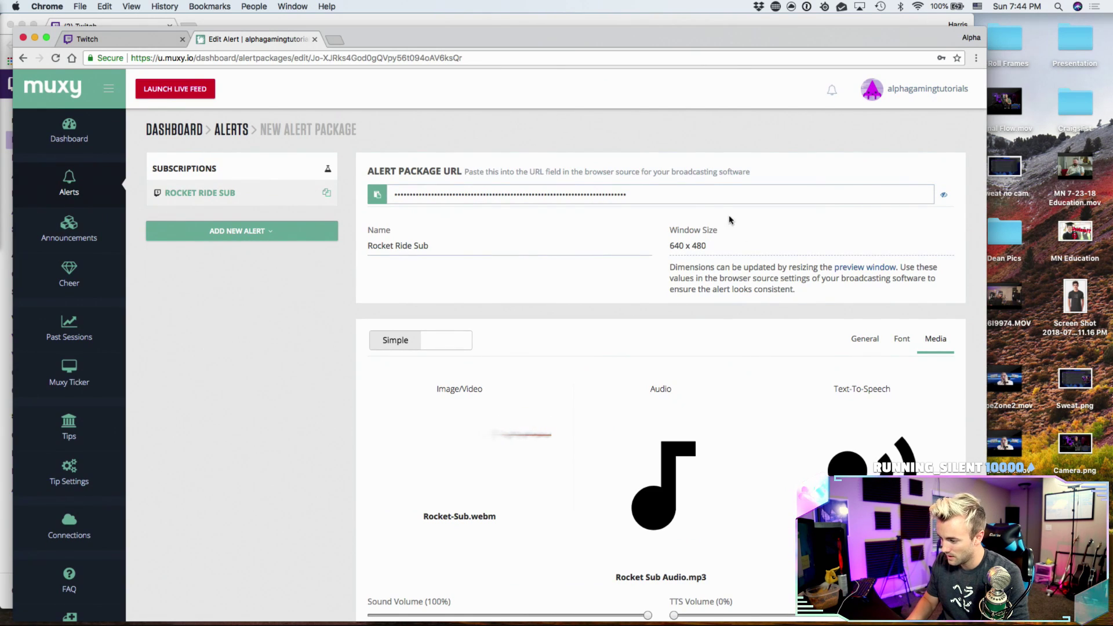
{"action": "left_click", "coordinate": [870, 267]}
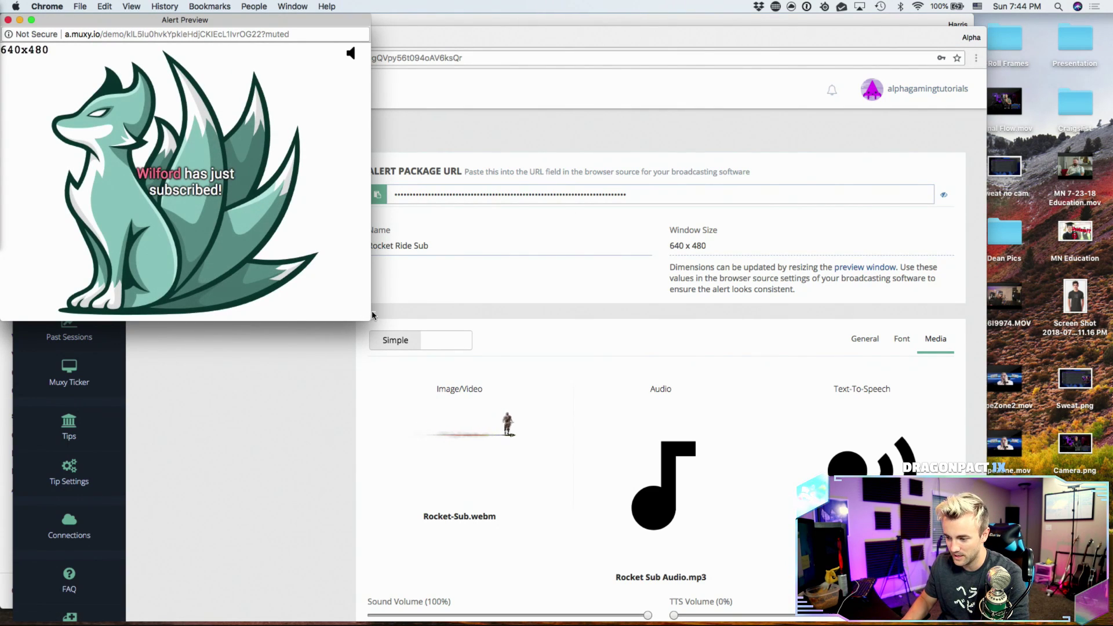
- Return to the Rocket Ride Sub alert settings and save the alert changes
{"action": "scroll", "coordinate": [558, 422], "scroll_direction": "down", "scroll_amount": 3}
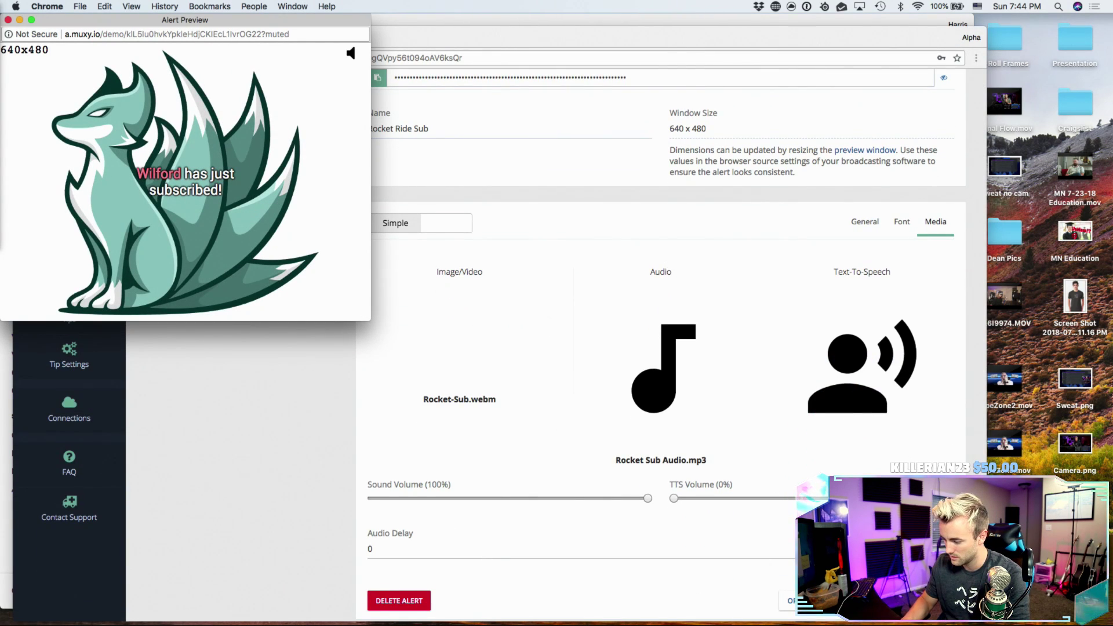
{"action": "left_click", "coordinate": [725, 472]}
{"action": "key", "text": "ctrl+Up"}
{"action": "left_click", "coordinate": [383, 254]}
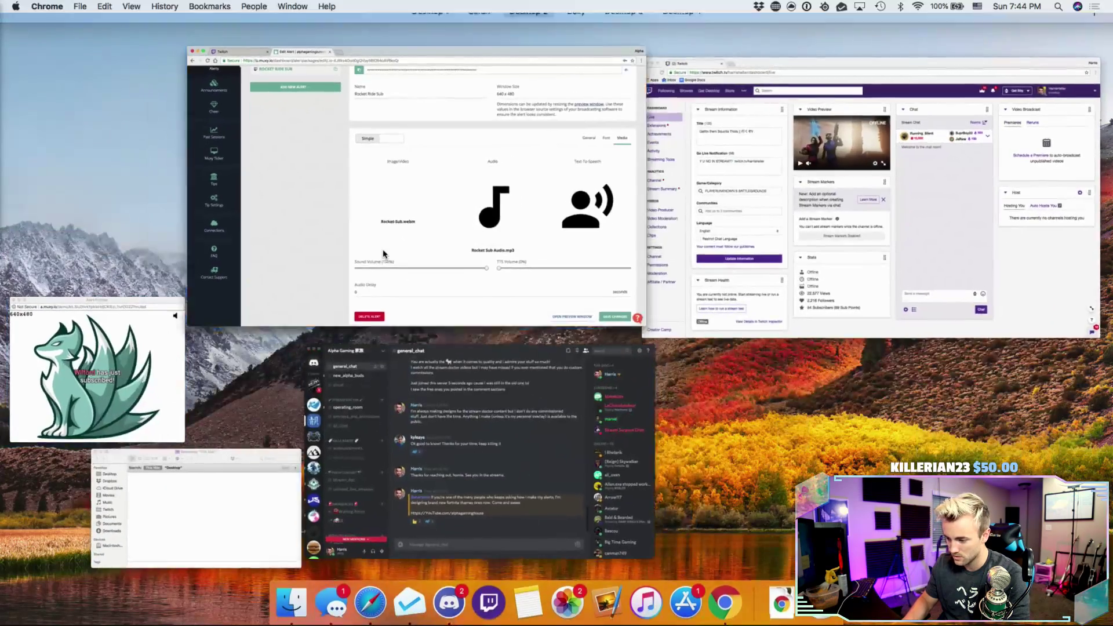
{"action": "left_click", "coordinate": [919, 600]}
{"action": "scroll", "coordinate": [338, 387], "scroll_direction": "down", "scroll_amount": 3}
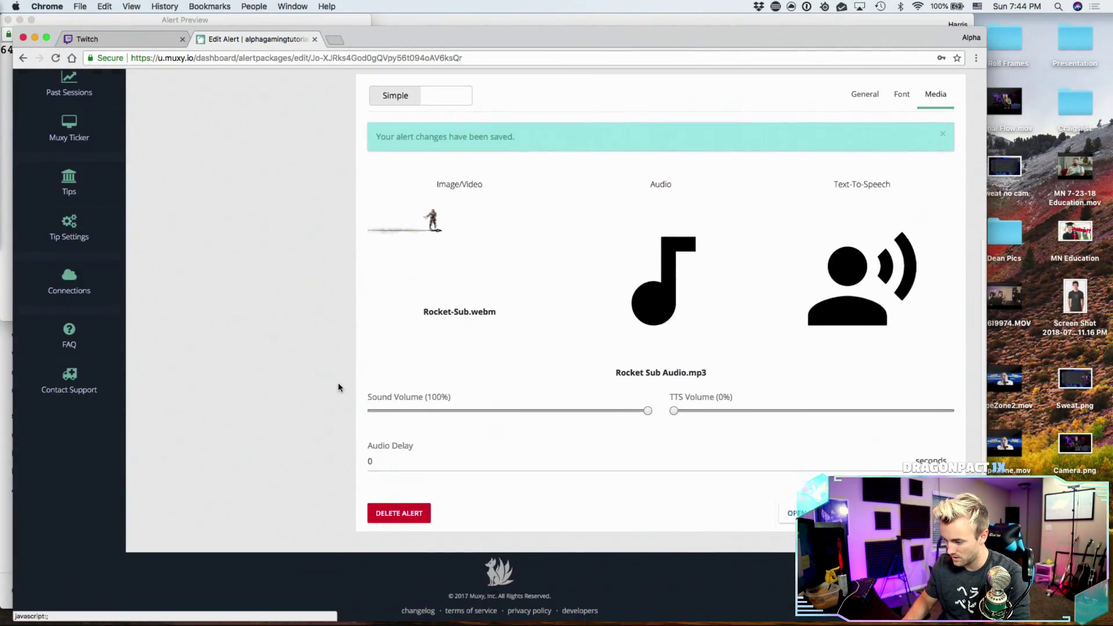
- Watch the saved subscription alert in an enlarged preview window and close the preview
{"action": "key", "text": "ctrl+Up"}
{"action": "left_click", "coordinate": [70, 355]}
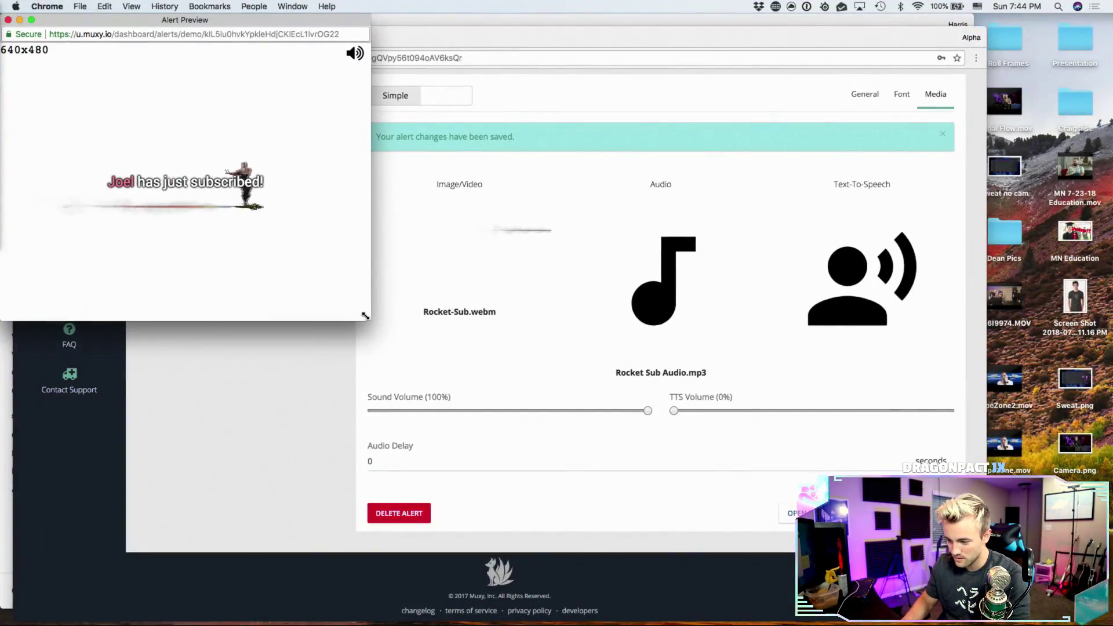
{"action": "left_click_drag", "start_coordinate": [365, 316], "coordinate": [767, 410]}
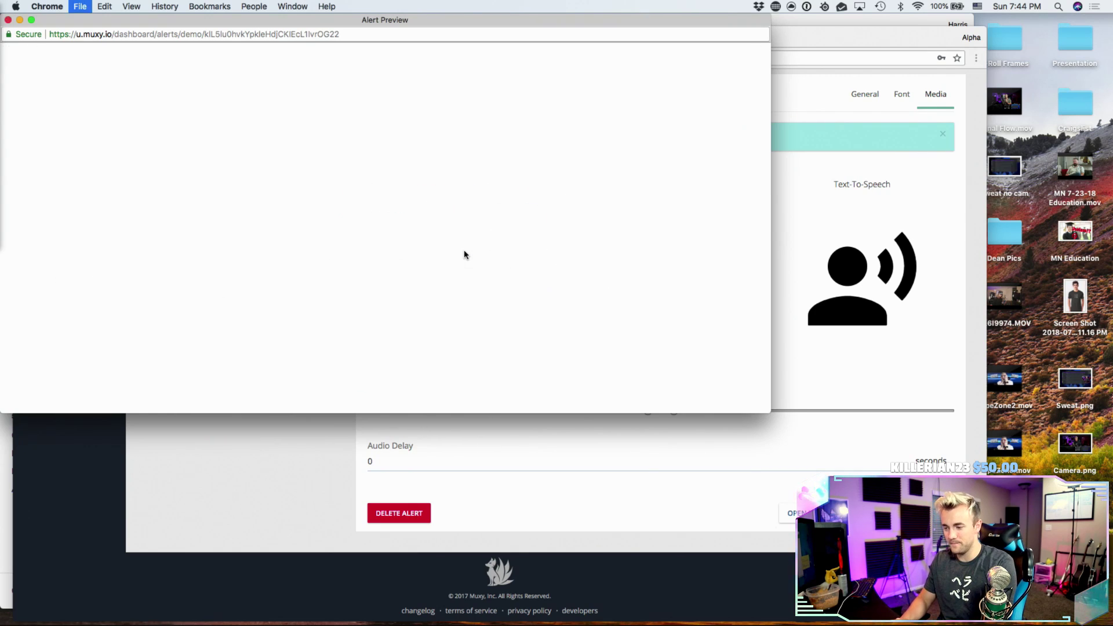
{"action": "key", "text": "super+w"}
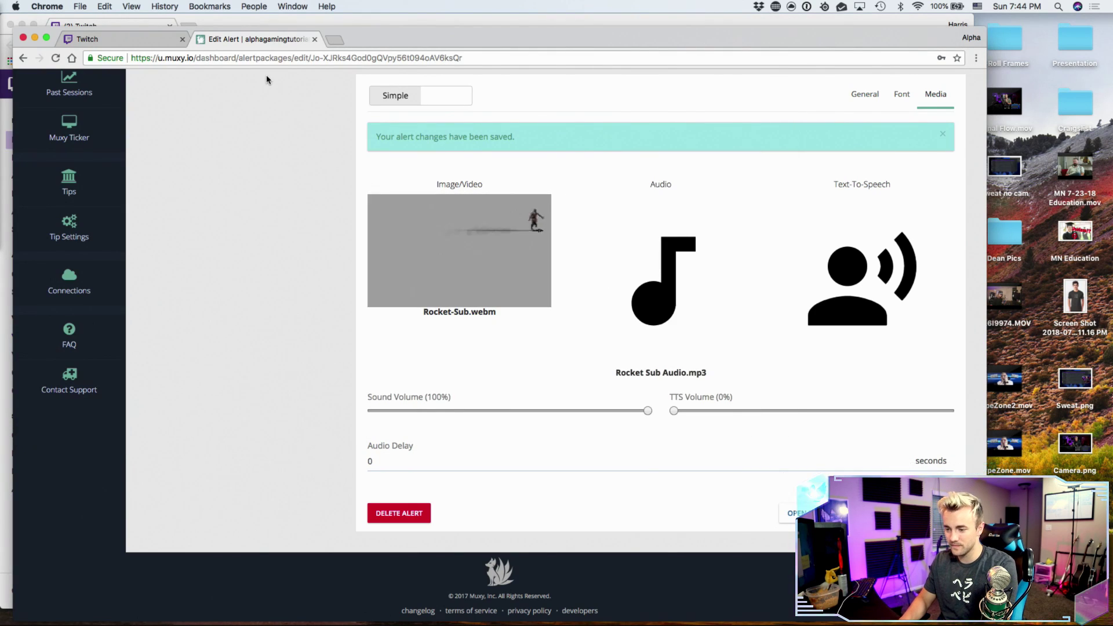
- Clear the desktop by putting away both browser windows and quitting Discord
{"action": "left_click", "coordinate": [23, 37]}
{"action": "left_click", "coordinate": [21, 25]}
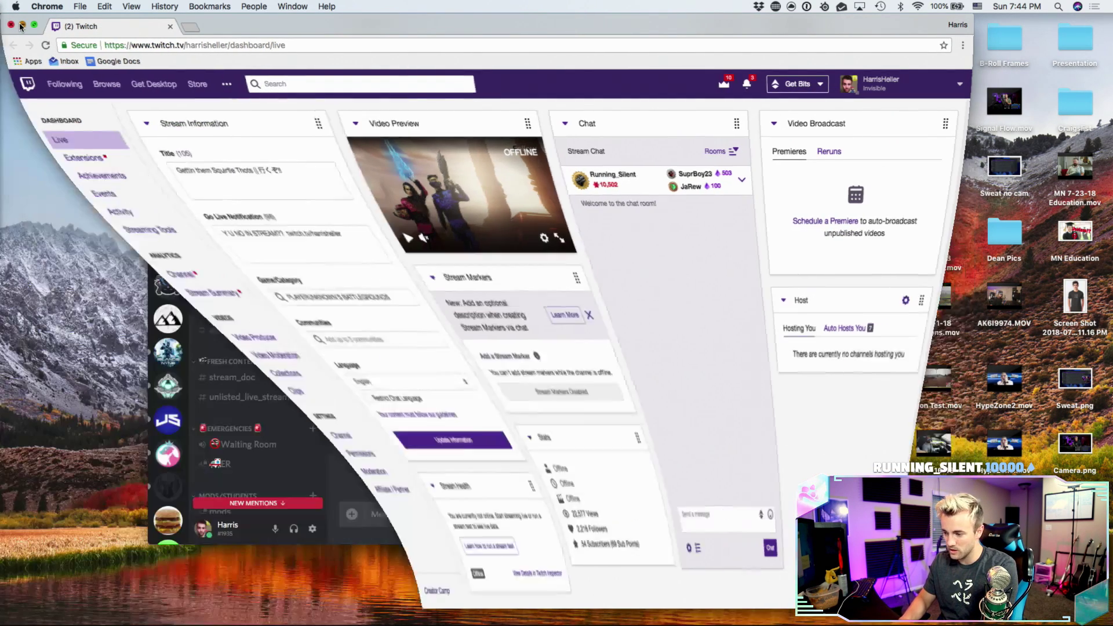
{"action": "left_click", "coordinate": [661, 104]}
{"action": "key", "text": "super+q"}
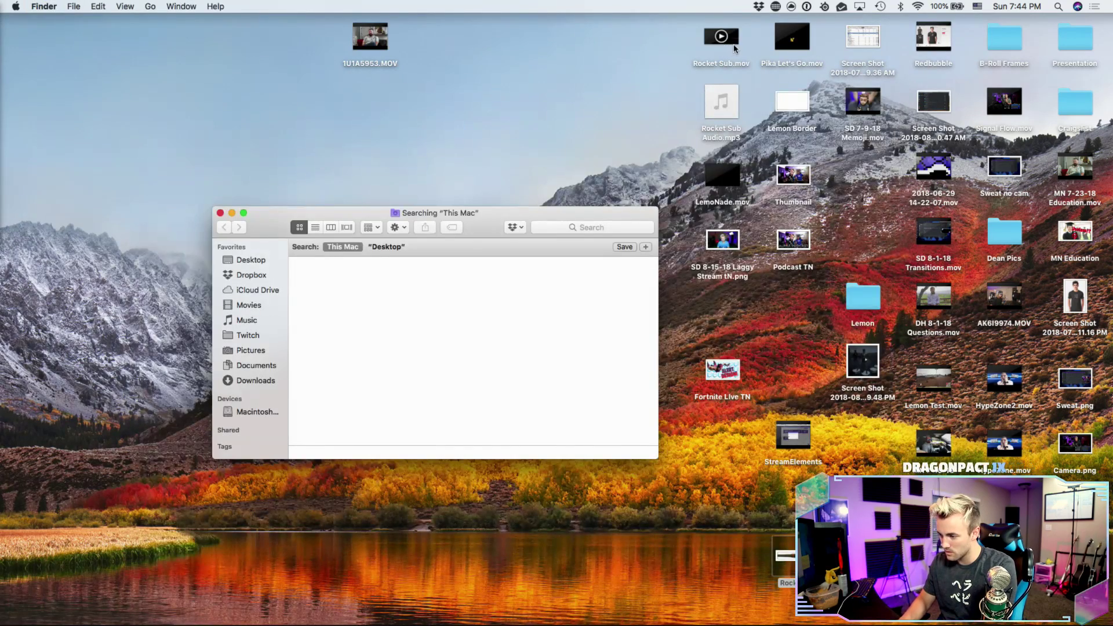
- Preview the Rocket Sub.mov file on the desktop
{"action": "left_click", "coordinate": [734, 49]}
{"action": "key", "text": "space"}
{"action": "key", "text": "space"}
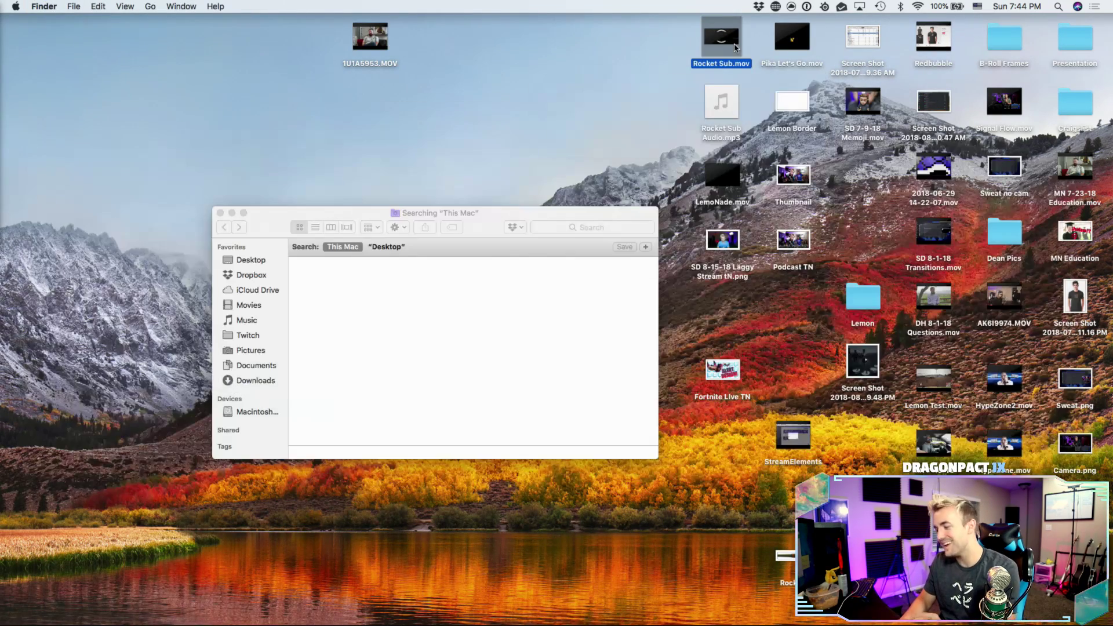
- Launch Motion and open the recent Rocket Sub project
{"action": "key", "text": "super+space"}
{"action": "type", "text": "motion"}
{"action": "key", "text": "Return"}
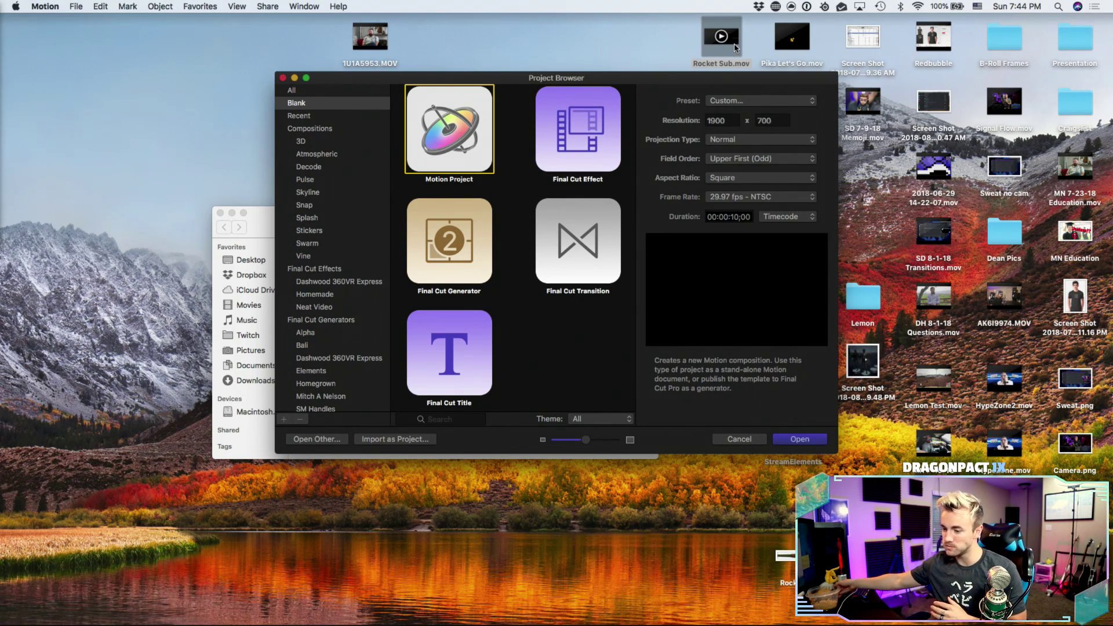
{"action": "left_click", "coordinate": [76, 6]}
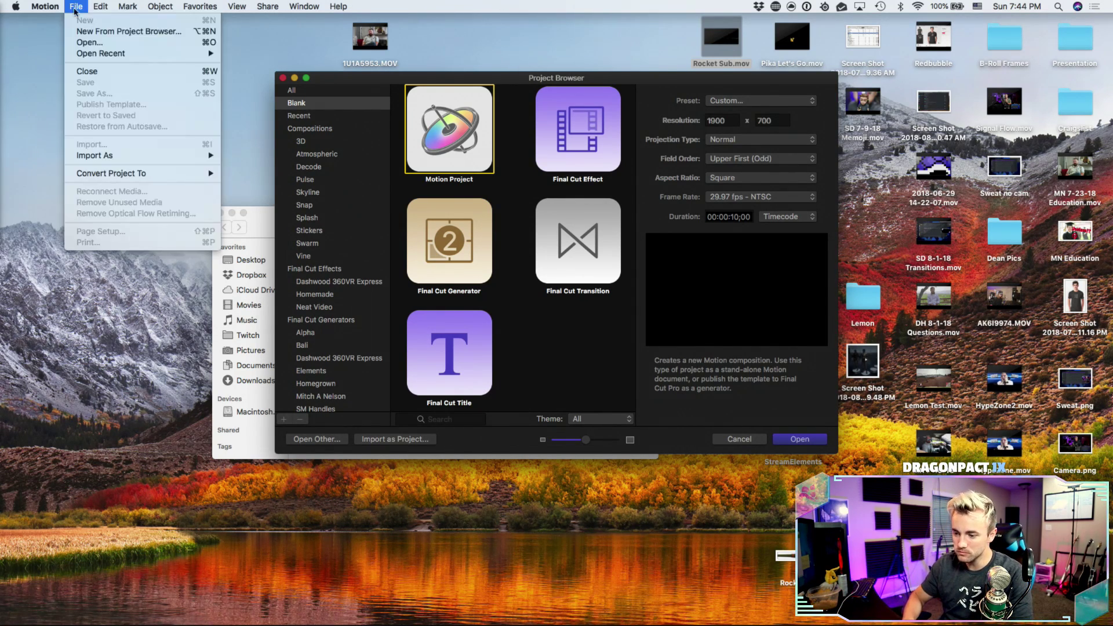
{"action": "mouse_move", "coordinate": [121, 53]}
{"action": "left_click", "coordinate": [241, 54]}
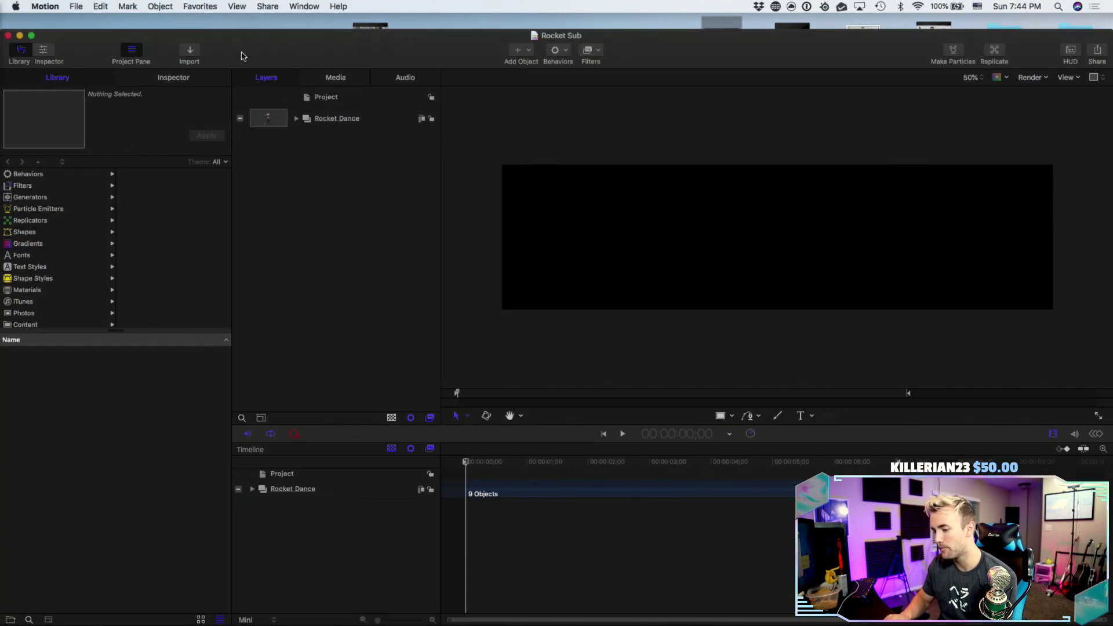
- Set the Rocket Sub project's field order to None in its properties
{"action": "left_click", "coordinate": [176, 77]}
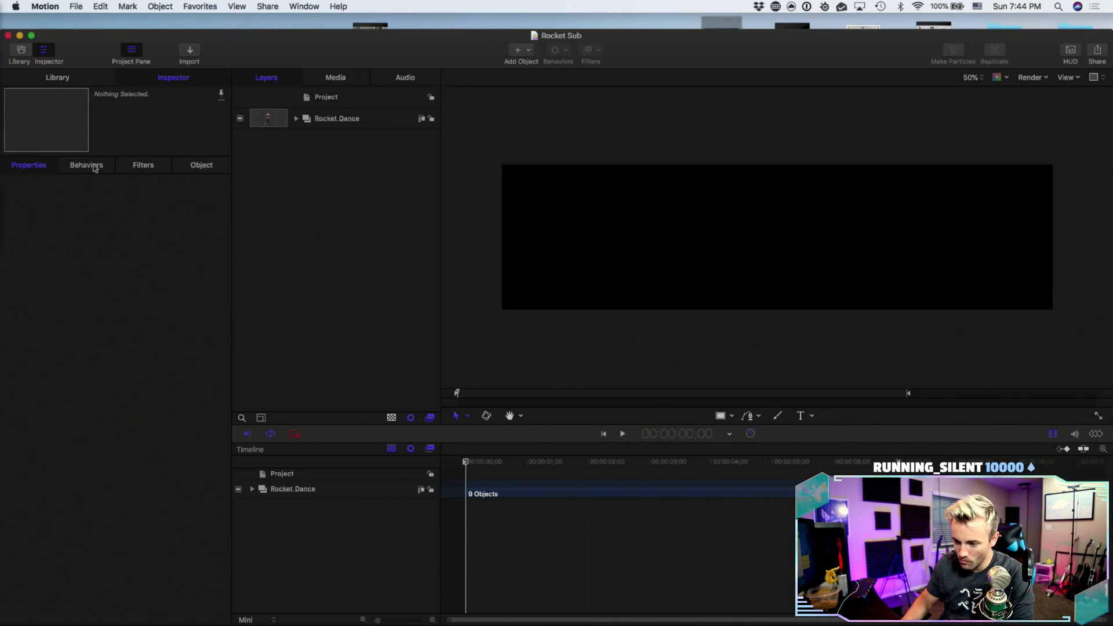
{"action": "left_click", "coordinate": [322, 104]}
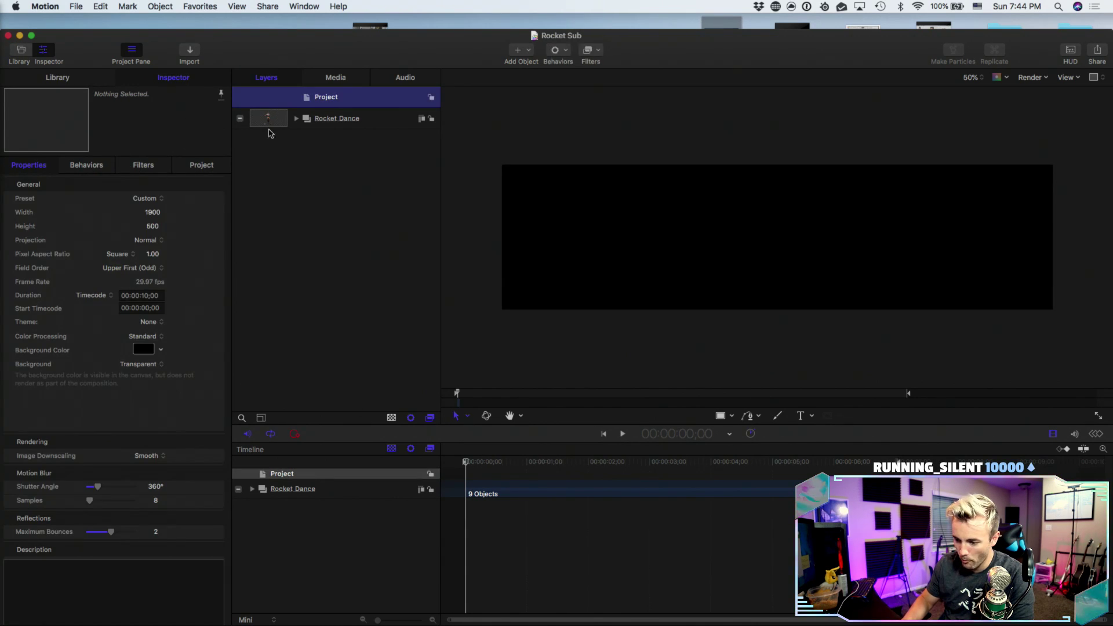
{"action": "left_click", "coordinate": [138, 270]}
{"action": "left_click", "coordinate": [139, 257]}
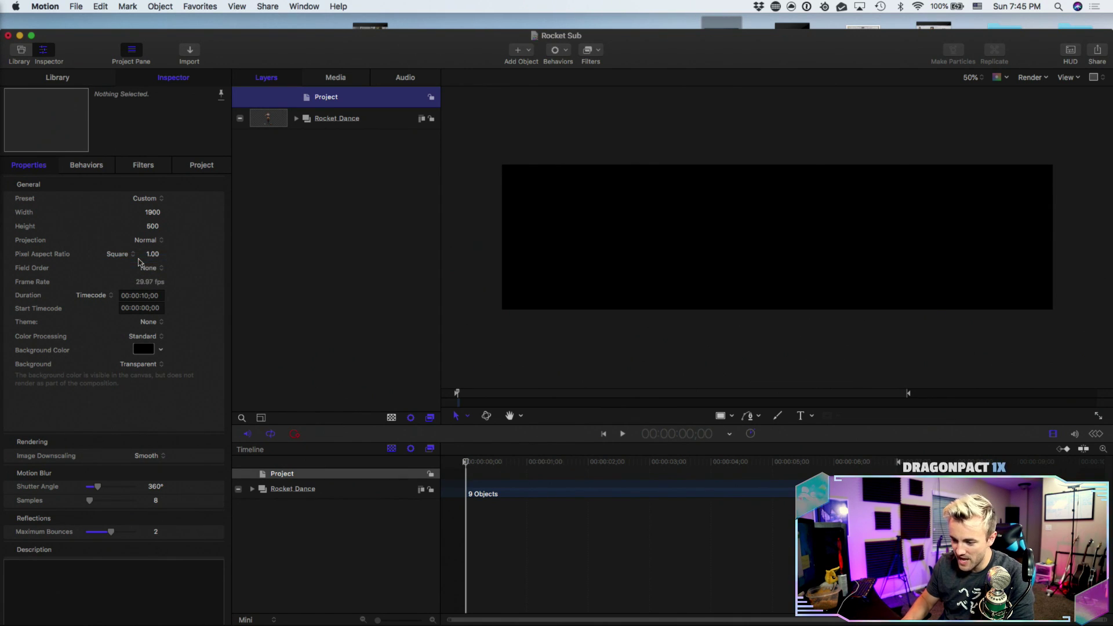
- Export the project as a video-only Apple ProRes 4444 movie named Rocket Sub1 on the Desktop
{"action": "left_click", "coordinate": [1097, 52]}
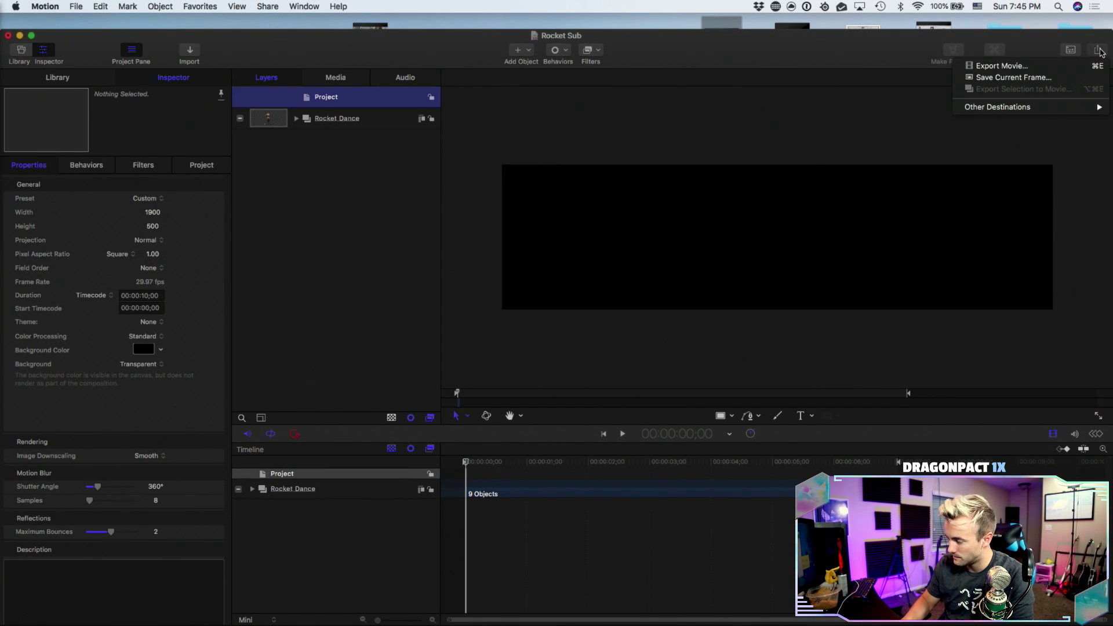
{"action": "left_click", "coordinate": [1050, 67]}
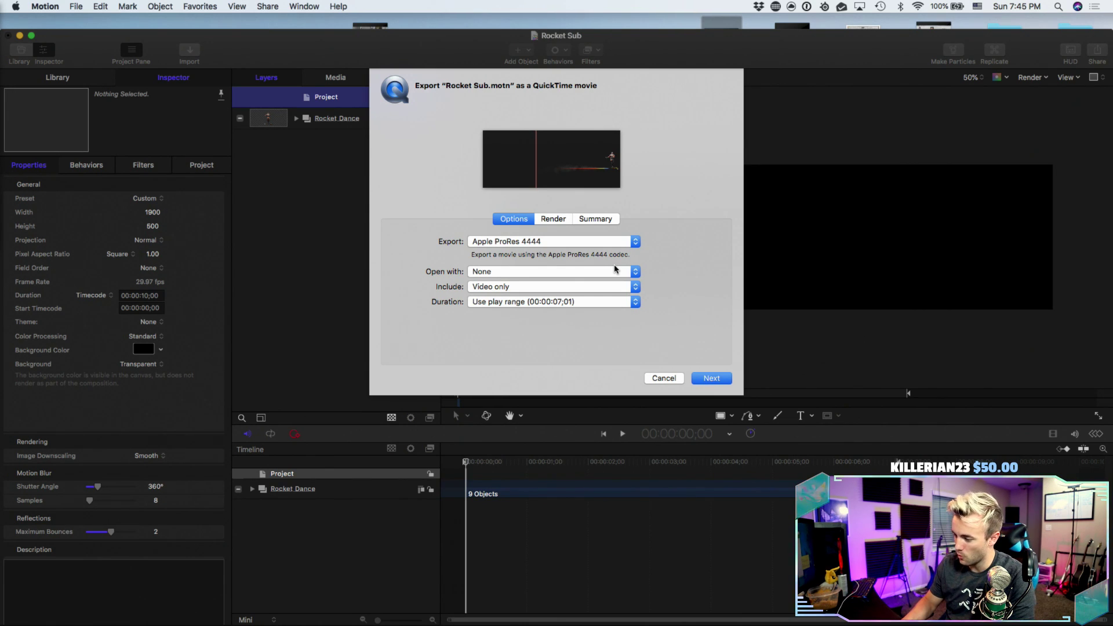
{"action": "left_click", "coordinate": [716, 378]}
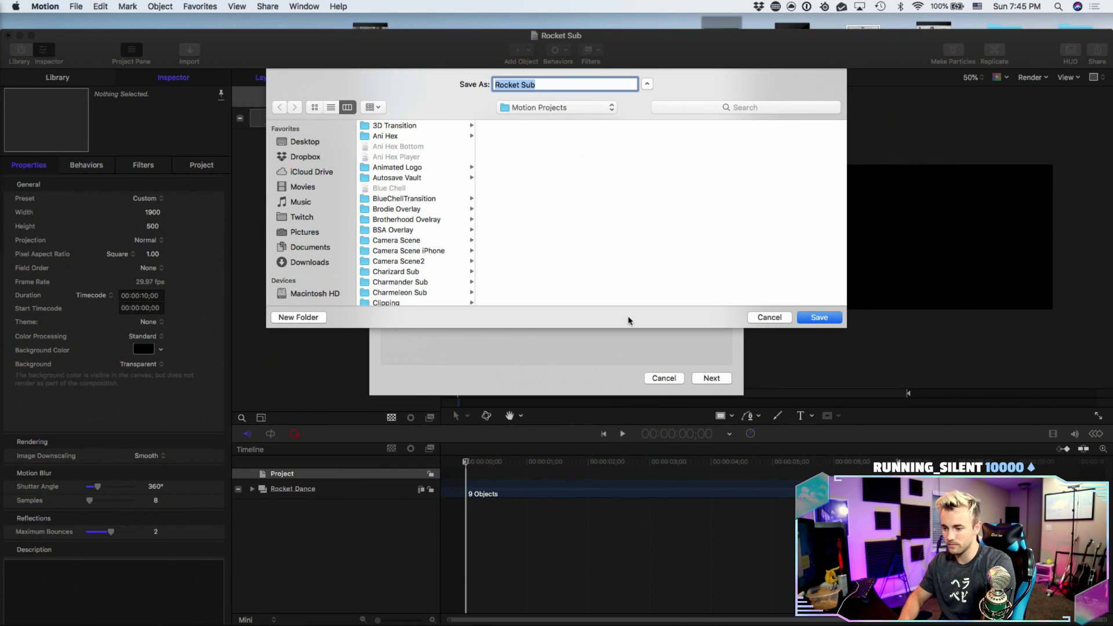
{"action": "left_click", "coordinate": [317, 146]}
{"action": "key", "text": "Return"}
{"action": "left_click", "coordinate": [603, 139]}
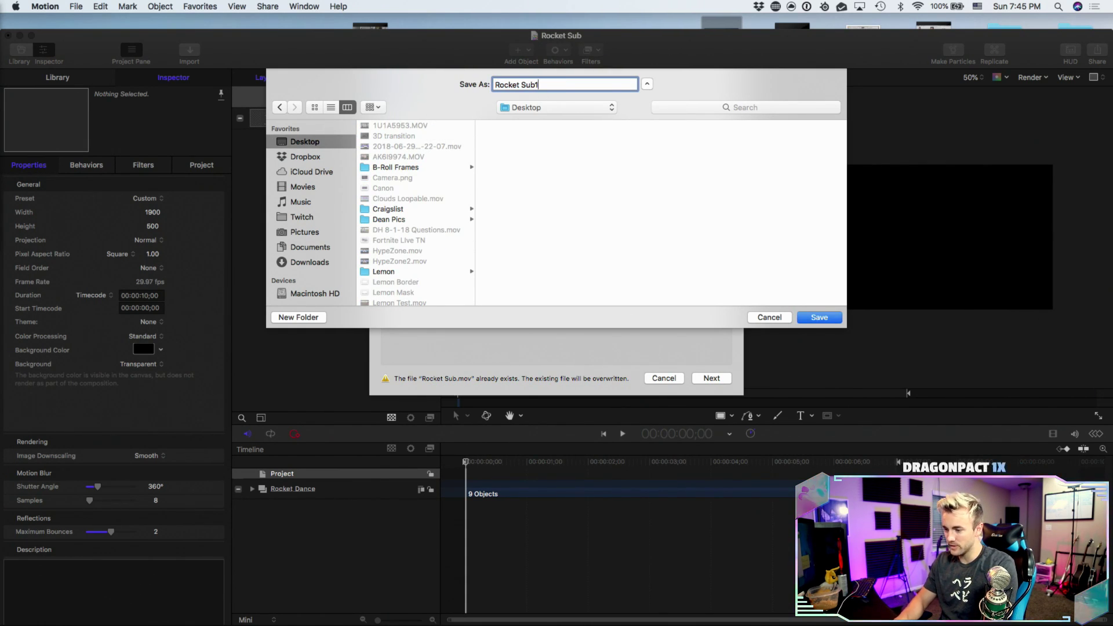
{"action": "key", "text": "Return"}
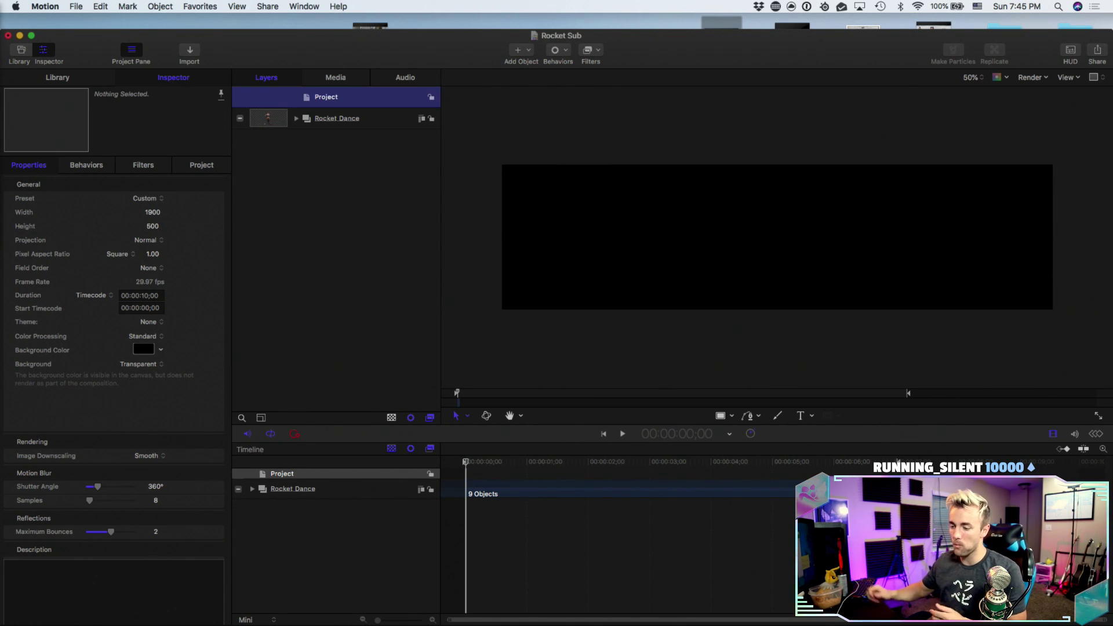
- Place Rocket Sub1.mov beside Rocket Sub.mov on the desktop and preview Rocket Sub.mov
{"action": "key", "text": "super+h"}
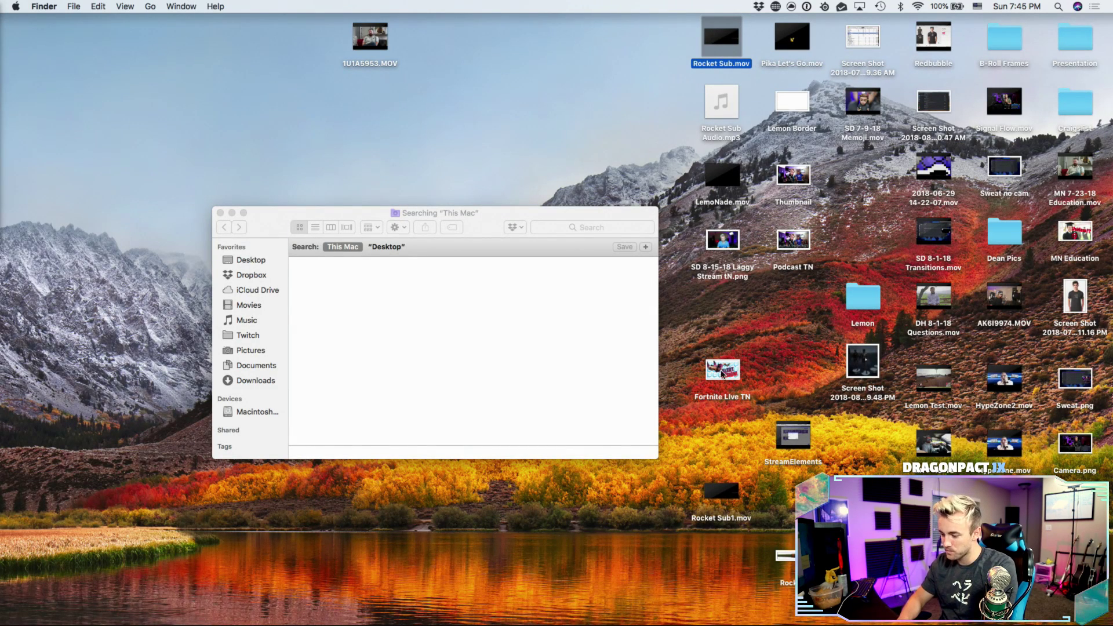
{"action": "left_click_drag", "start_coordinate": [711, 499], "coordinate": [640, 45]}
{"action": "left_click", "coordinate": [709, 47]}
{"action": "key", "text": "space"}
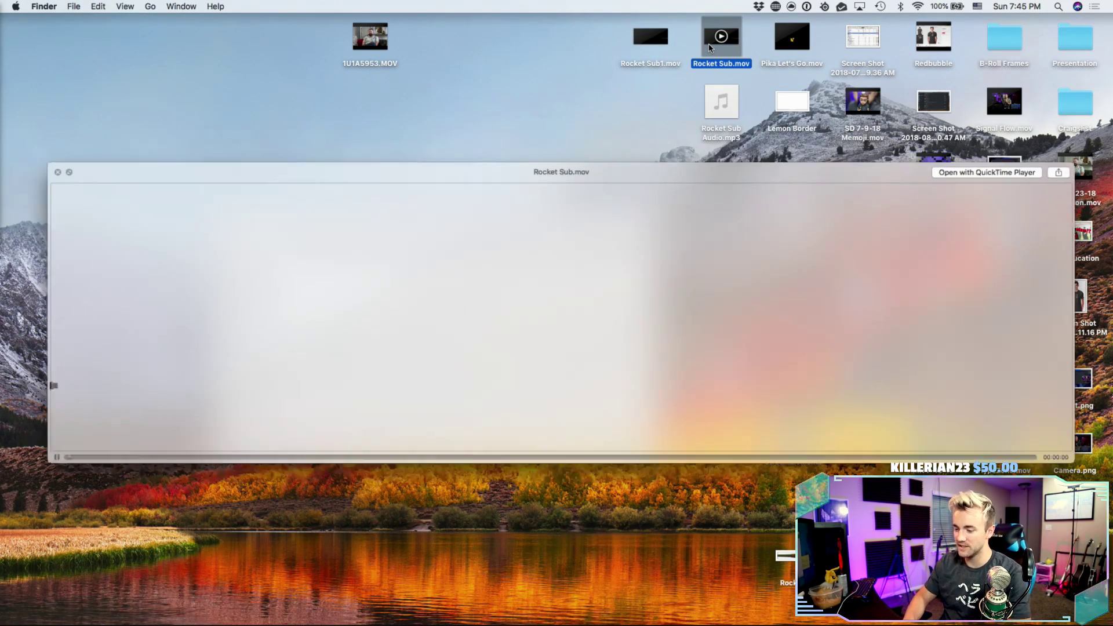
- Replay the Rocket Sub.mov preview and pause midway to examine the rider's edges
{"action": "key", "text": "space"}
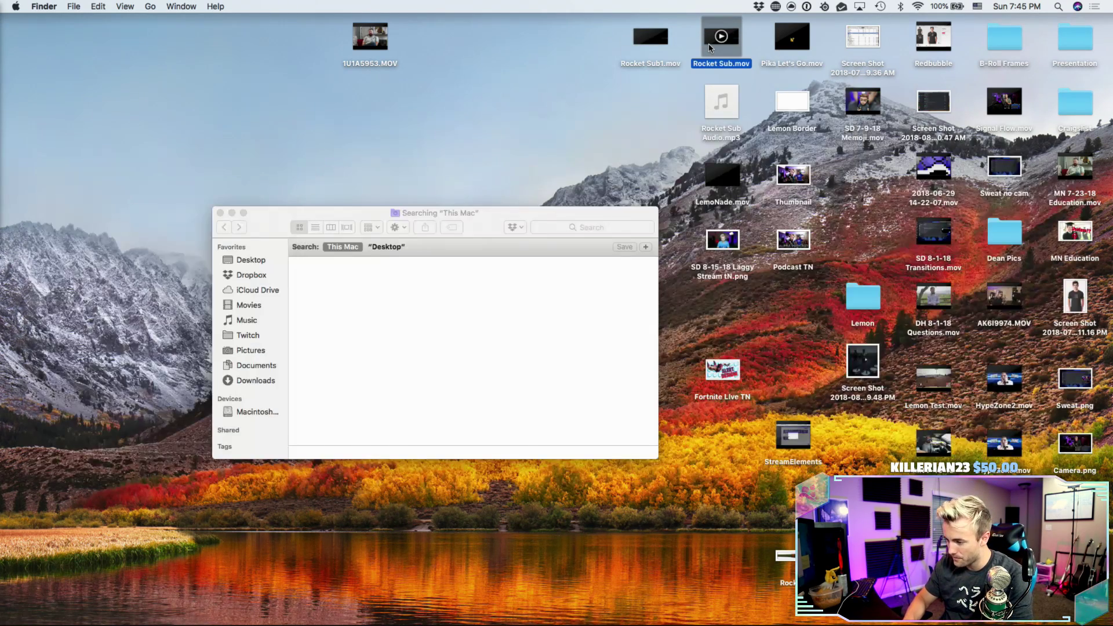
{"action": "key", "text": "space"}
{"action": "scroll", "coordinate": [278, 464], "scroll_direction": "left", "scroll_amount": 5}
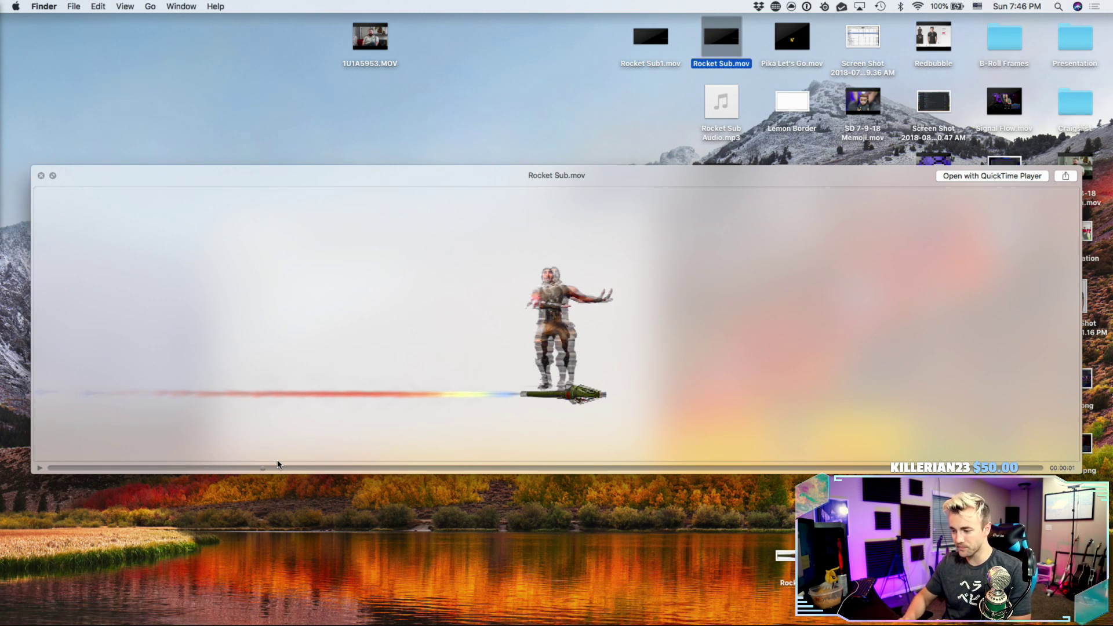
{"action": "key", "text": "super+f"}
- Preview Rocket Sub1.mov and pause it midway to compare its image quality with the earlier export
{"action": "left_click", "coordinate": [664, 42]}
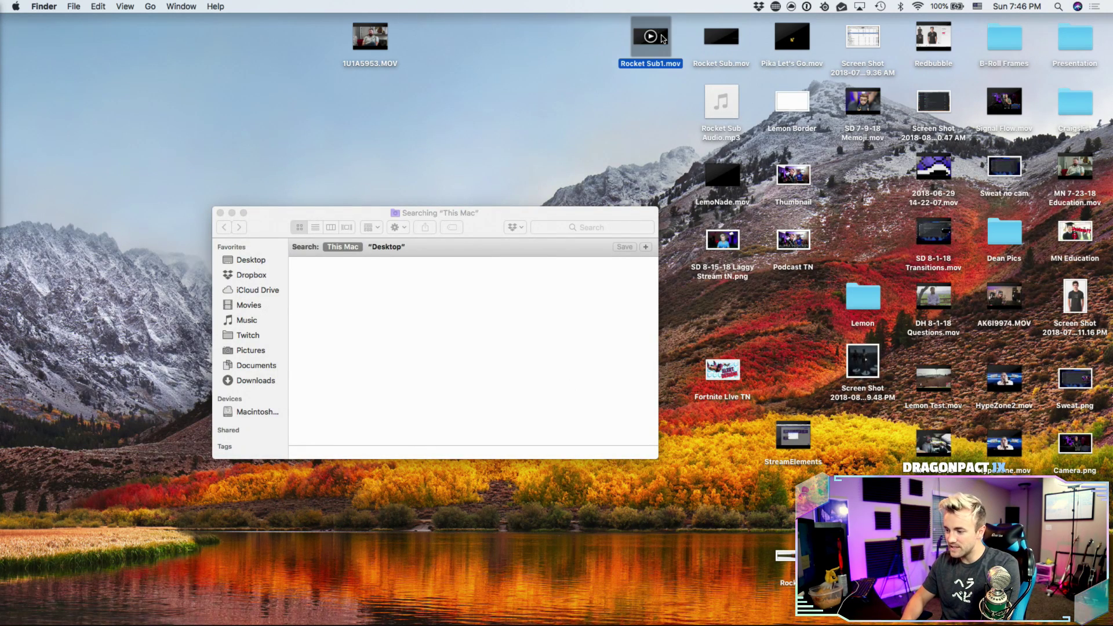
{"action": "key", "text": "space"}
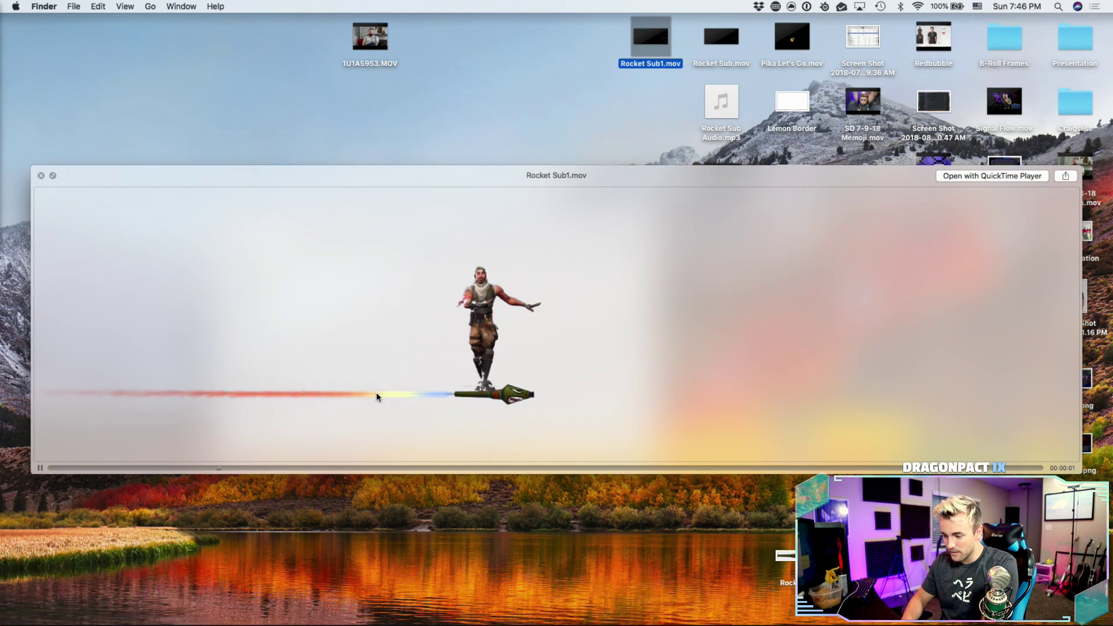
{"action": "left_click", "coordinate": [377, 396]}
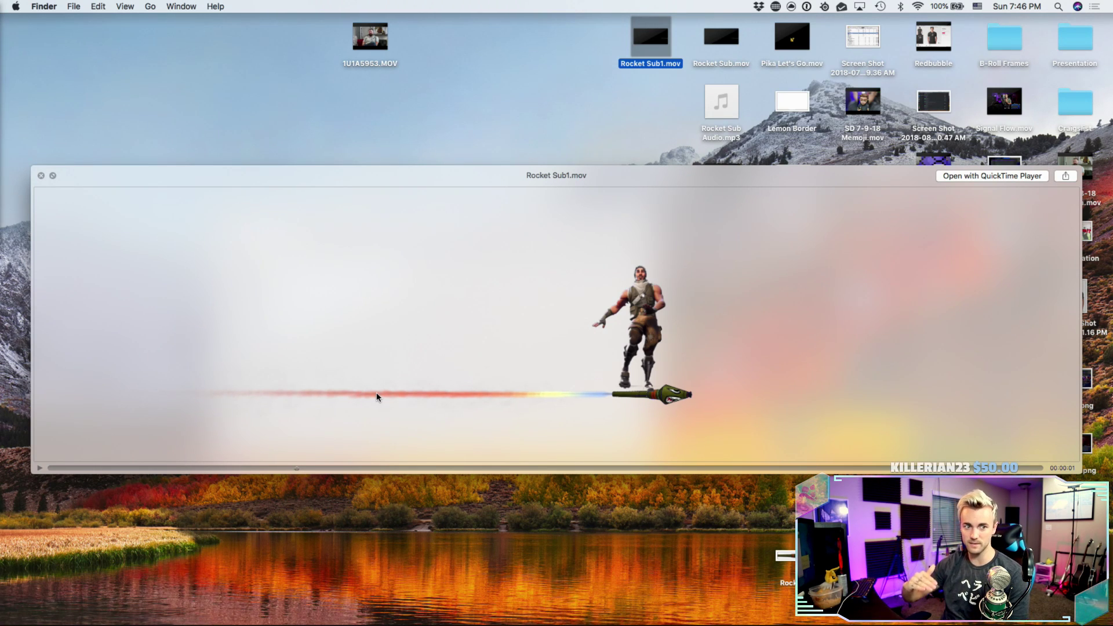
{"action": "key", "text": "space"}
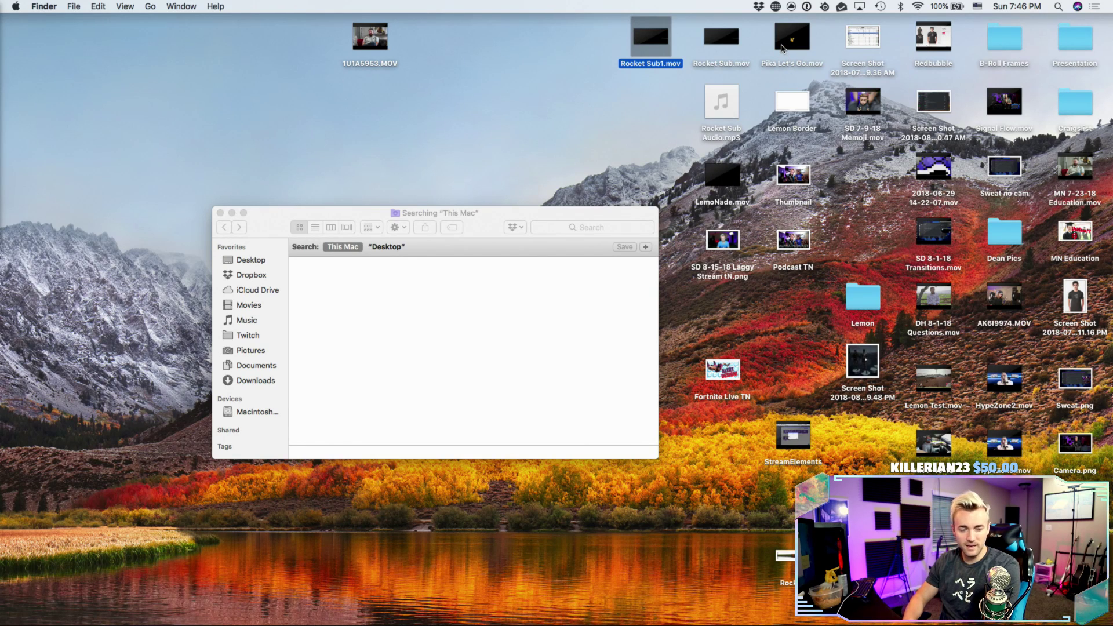
- Preview Rocket Sub.mov once more to compare it with the new export
{"action": "left_click", "coordinate": [734, 41]}
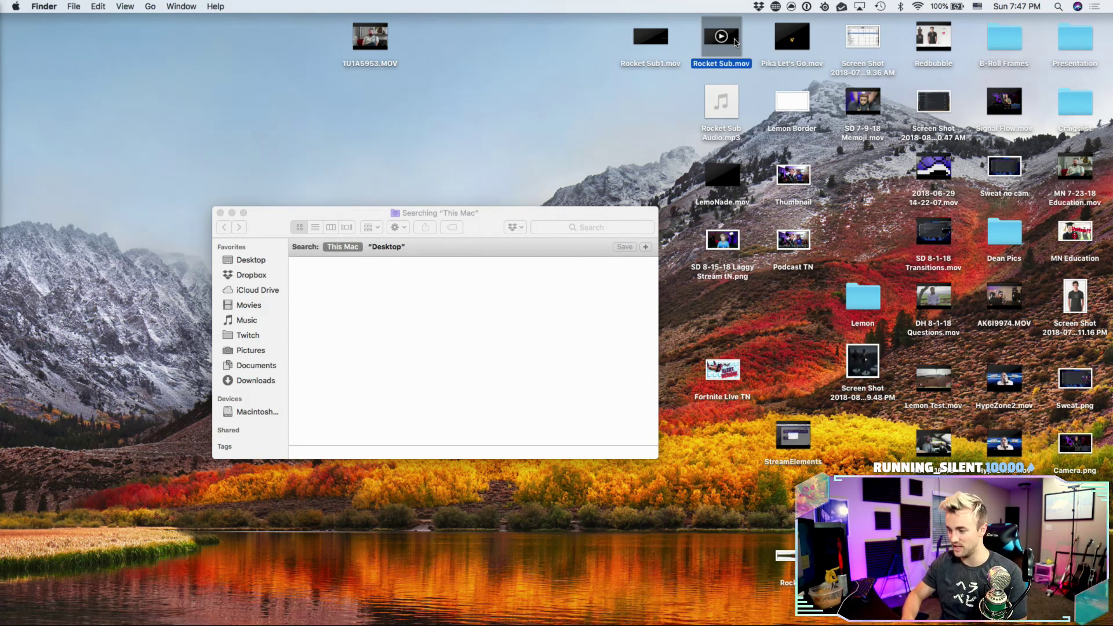
{"action": "key", "text": "space"}
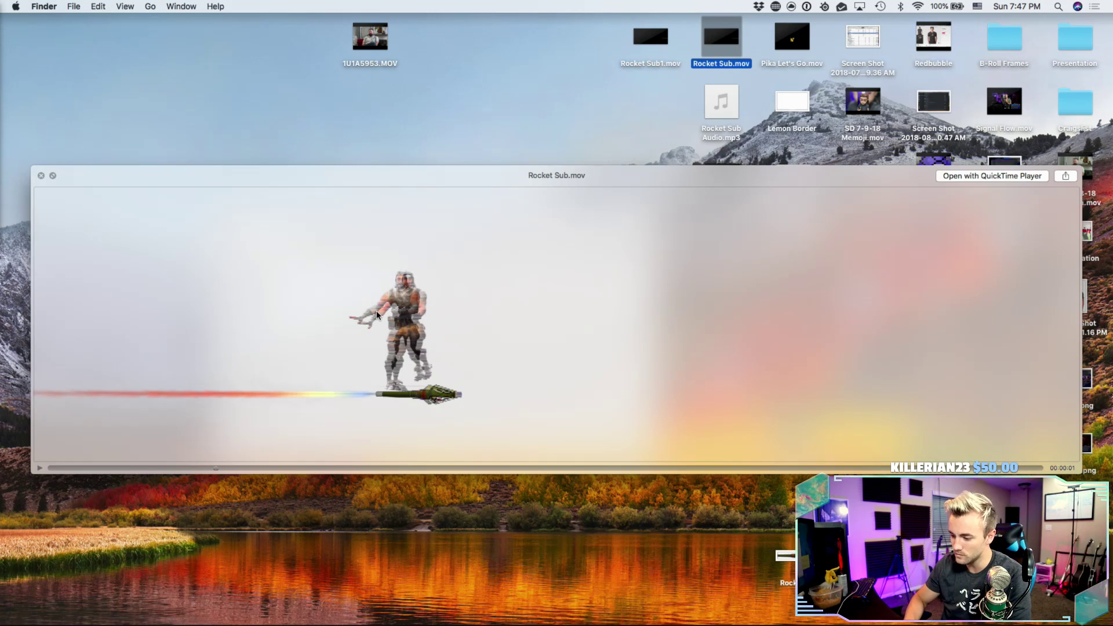
{"action": "key", "text": "space"}
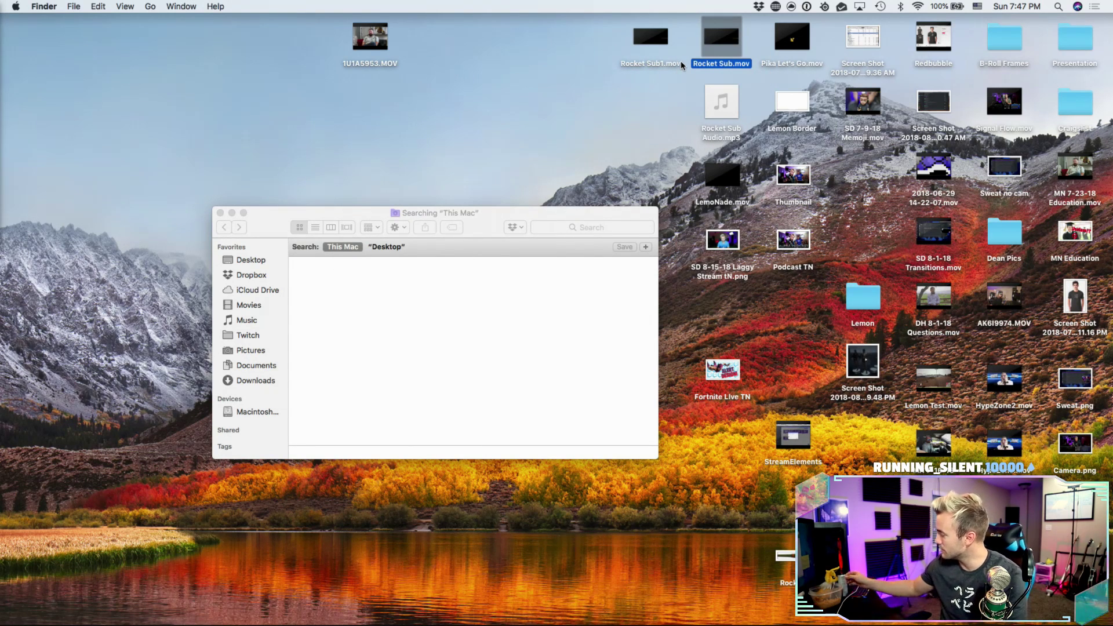
- Switch to Convertio in Safari and add Rocket Sub1.mov from the Desktop for conversion
{"action": "mouse_move", "coordinate": [665, 42]}
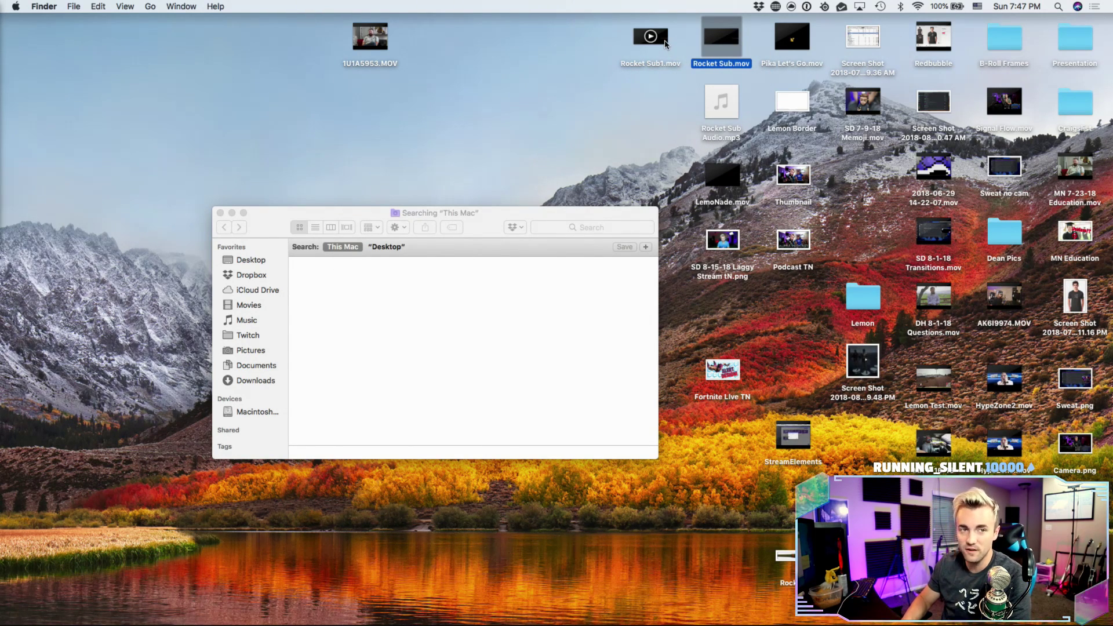
{"action": "left_click", "coordinate": [664, 42]}
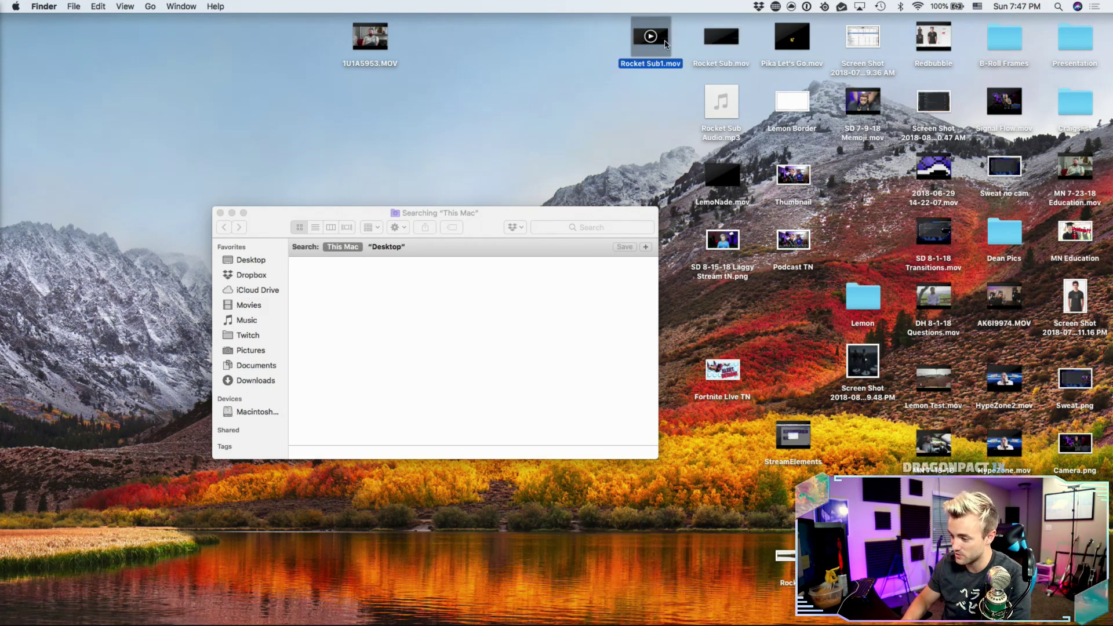
{"action": "mouse_move", "coordinate": [405, 606]}
{"action": "left_click", "coordinate": [316, 588]}
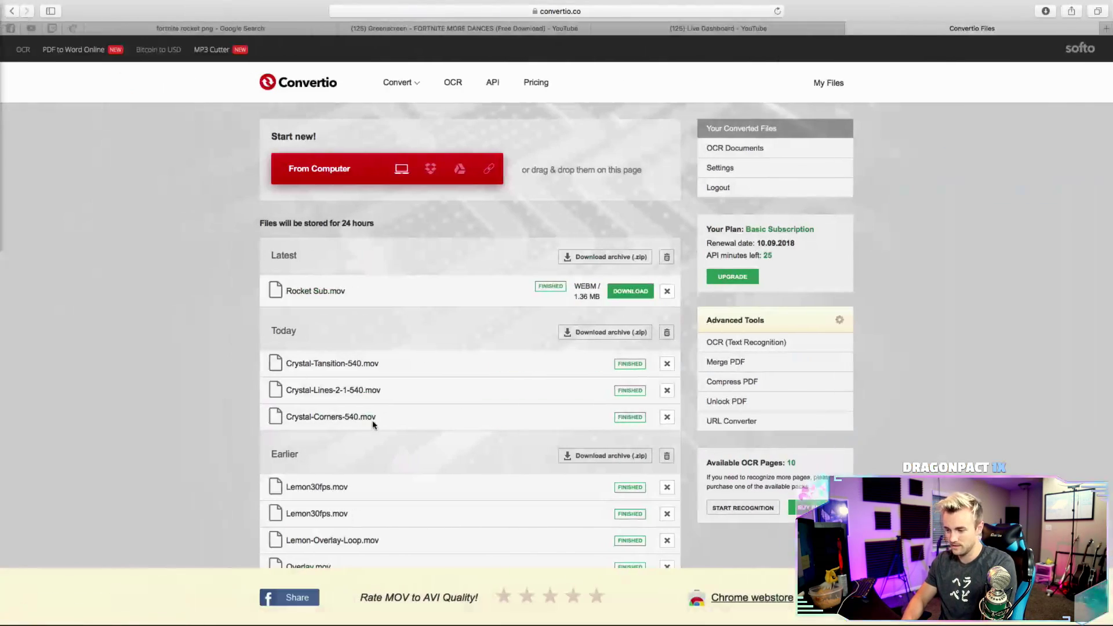
{"action": "left_click", "coordinate": [354, 170]}
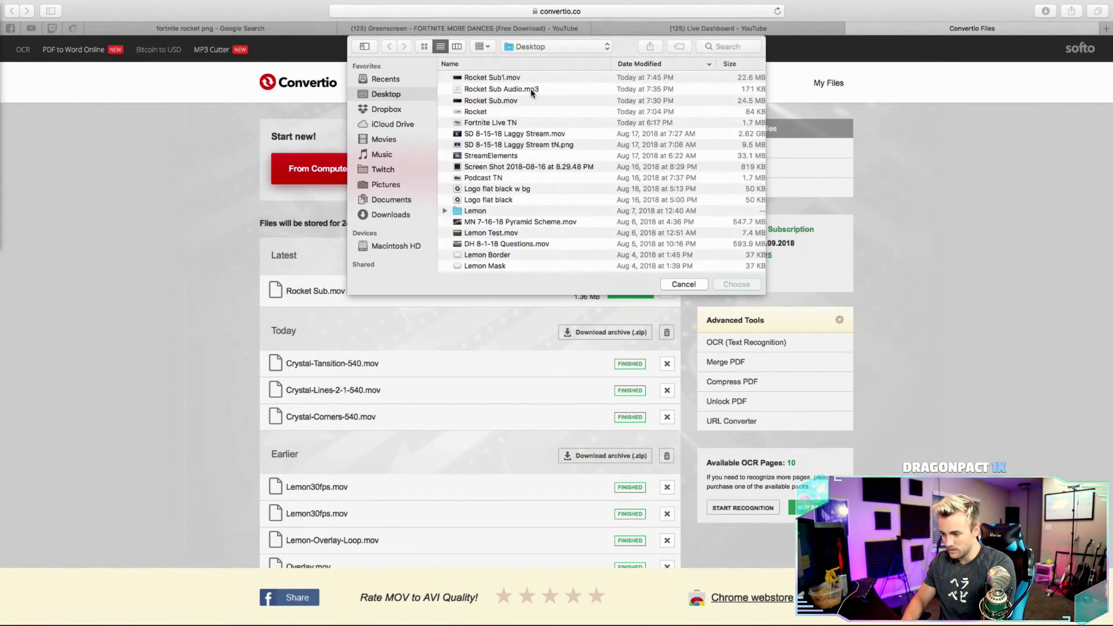
{"action": "left_click", "coordinate": [509, 79]}
{"action": "double_click", "coordinate": [510, 79]}
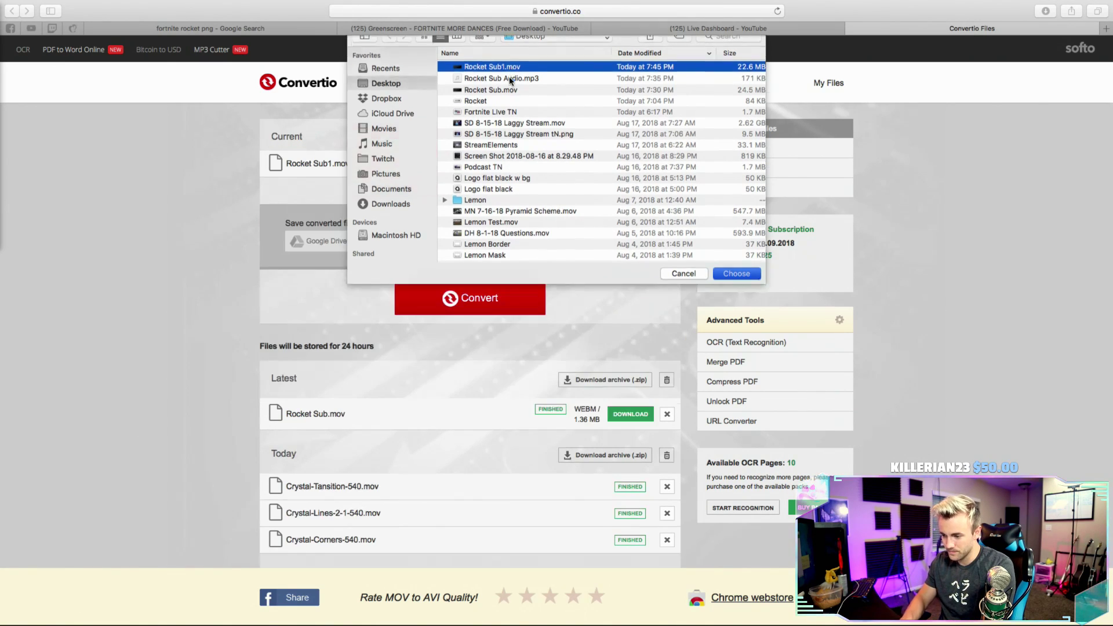
- Set the output format of Rocket Sub1.mov to WEBM video and start the conversion
{"action": "left_click", "coordinate": [565, 165]}
{"action": "mouse_move", "coordinate": [567, 201]}
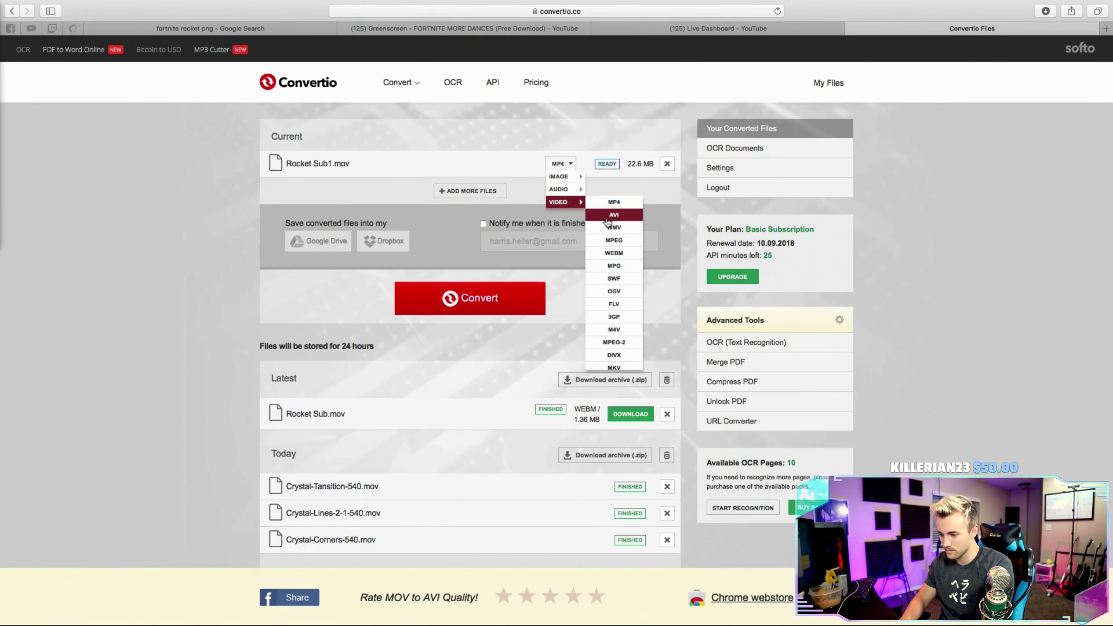
{"action": "left_click", "coordinate": [611, 255]}
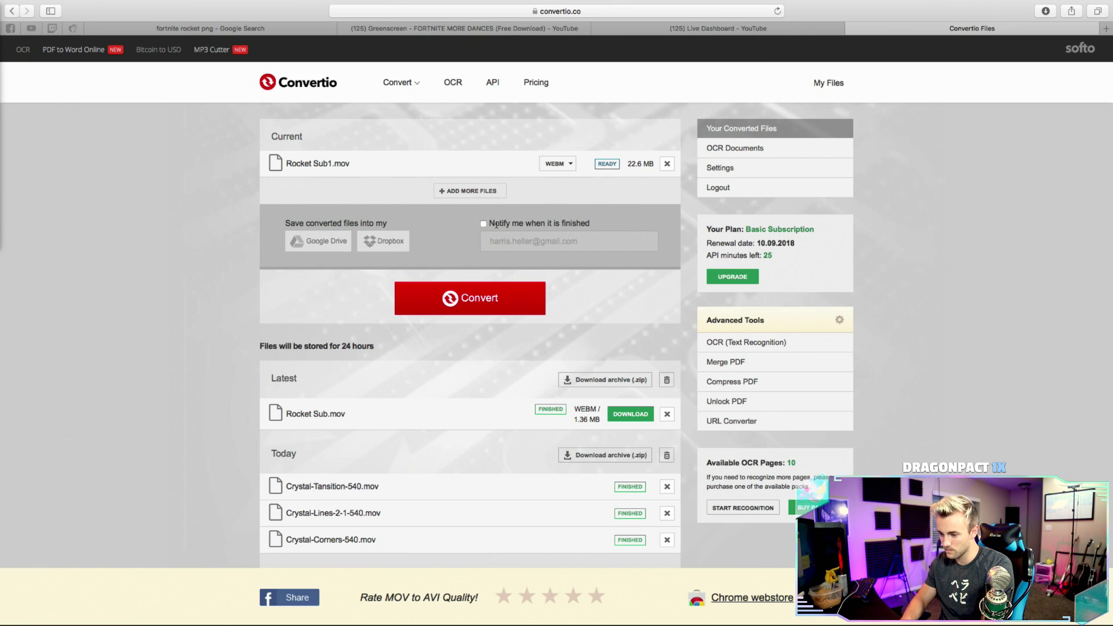
{"action": "left_click", "coordinate": [491, 292]}
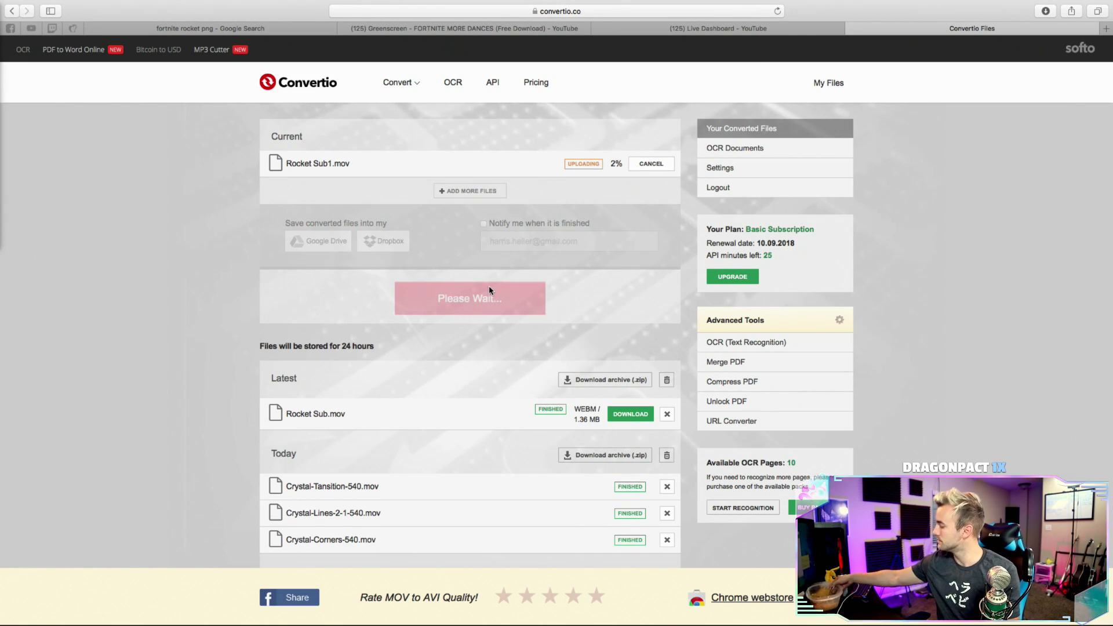
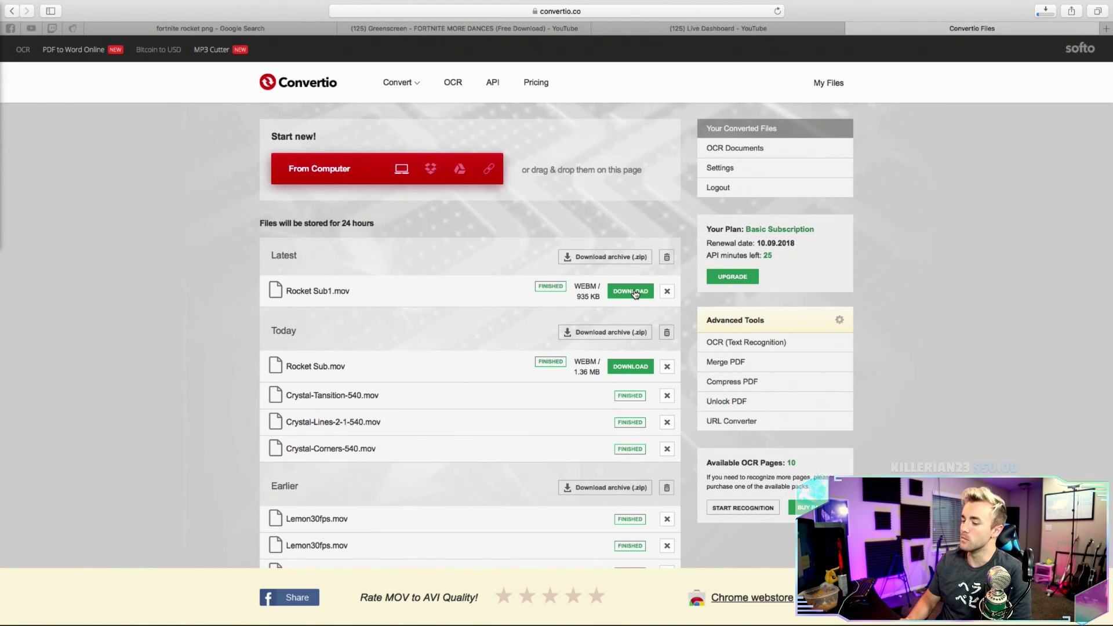
- Check the download progress of Rocket-Sub1.webm in the browser
{"action": "left_click", "coordinate": [1038, 11]}
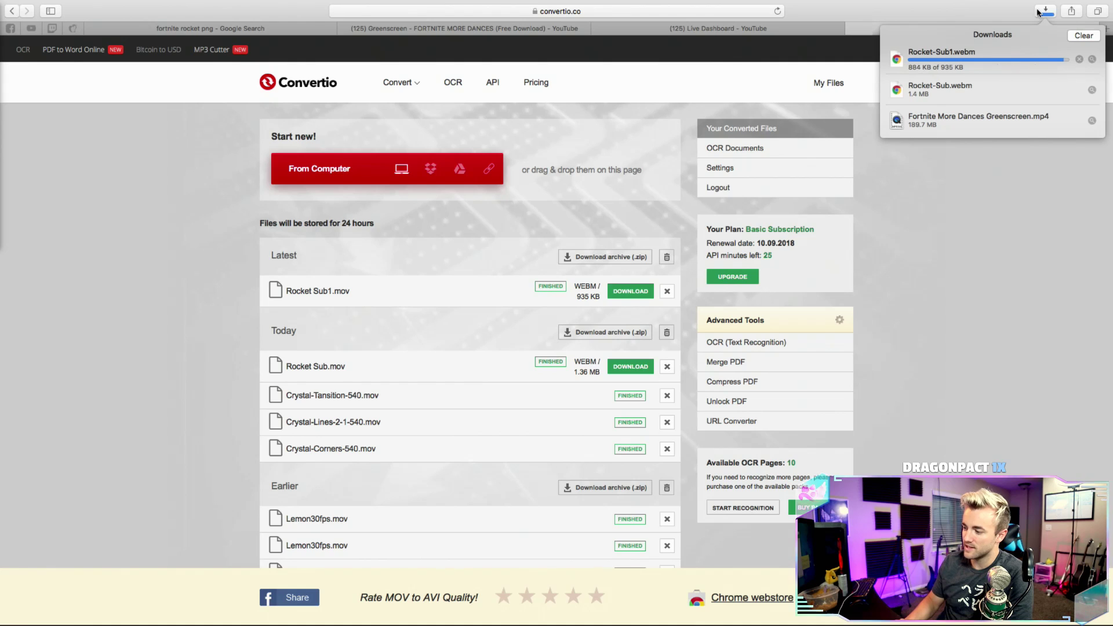
{"action": "key", "text": "super+l"}
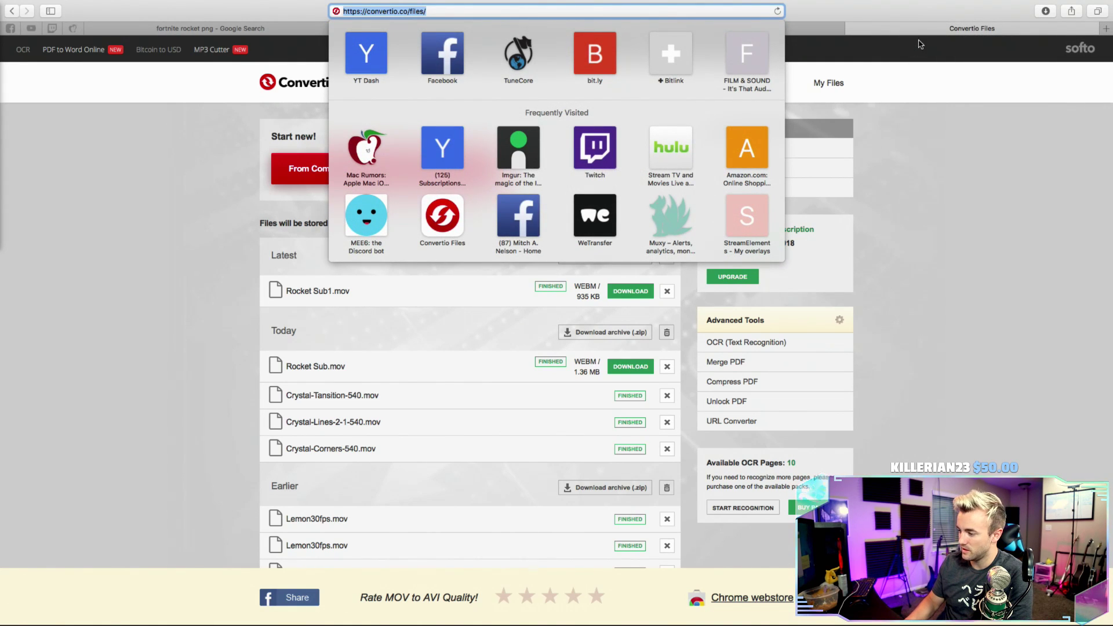
{"action": "left_click", "coordinate": [913, 125]}
{"action": "key", "text": "ctrl+Right"}
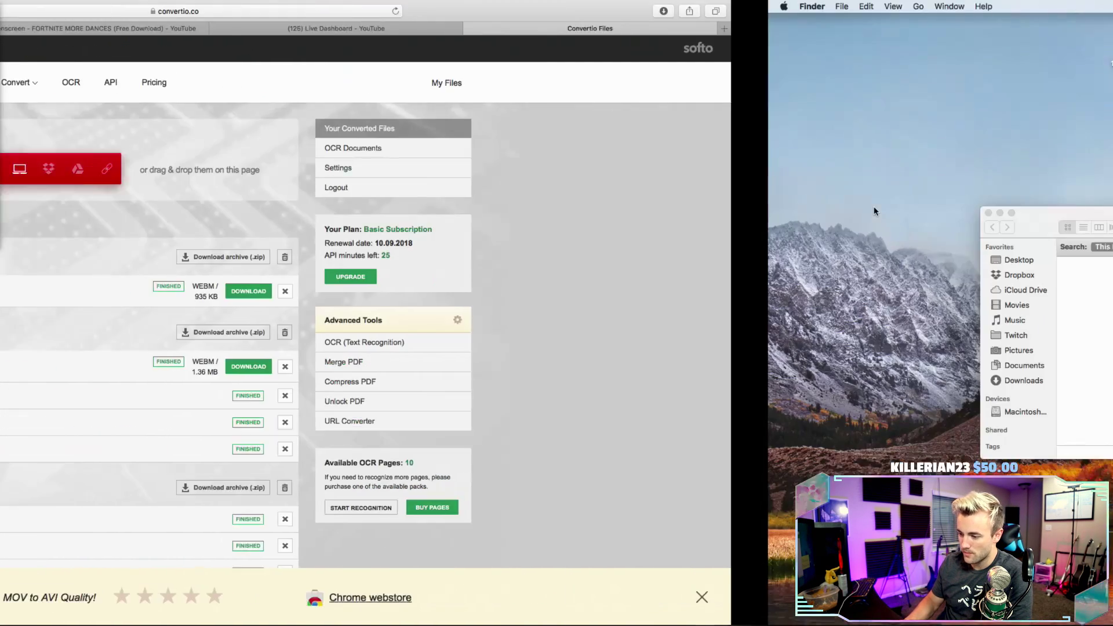
{"action": "key", "text": "ctrl+Left"}
{"action": "key", "text": "ctrl+Right"}
{"action": "key", "text": "ctrl+Right"}
{"action": "key", "text": "ctrl+Right"}
{"action": "key", "text": "ctrl+Right"}
{"action": "key", "text": "ctrl+Right"}
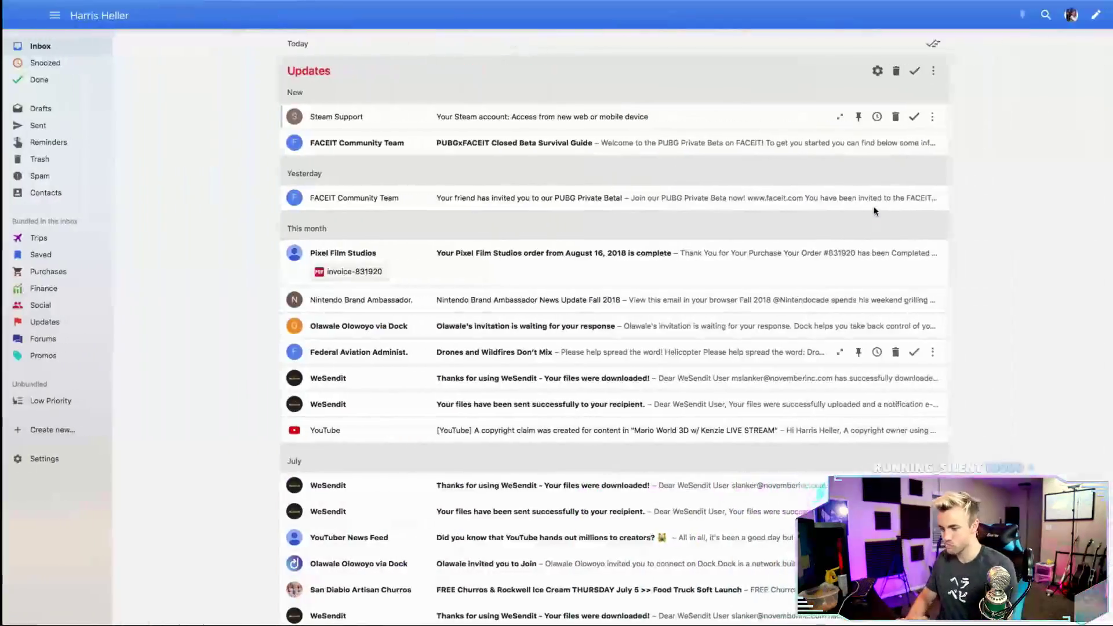
{"action": "key", "text": "ctrl+Left"}
{"action": "key", "text": "ctrl+Left"}
{"action": "key", "text": "ctrl+Left"}
{"action": "key", "text": "ctrl+Left"}
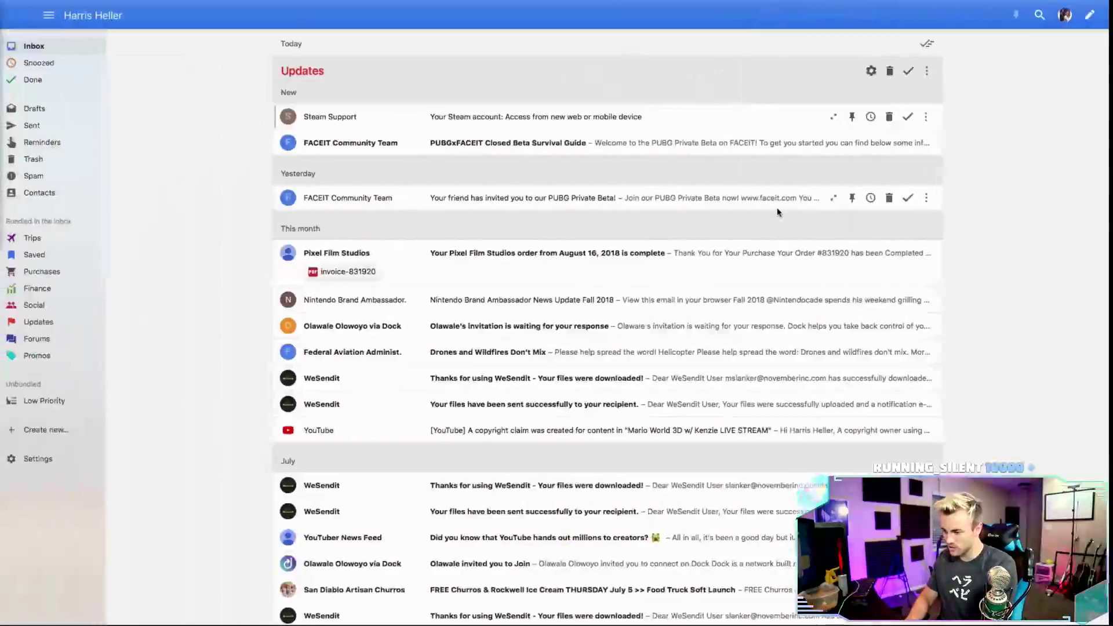
- Switch to Chrome and bring forward the window with the Muxy Edit Alert page
{"action": "key", "text": "super+space"}
{"action": "type", "text": "chrome"}
{"action": "key", "text": "Return"}
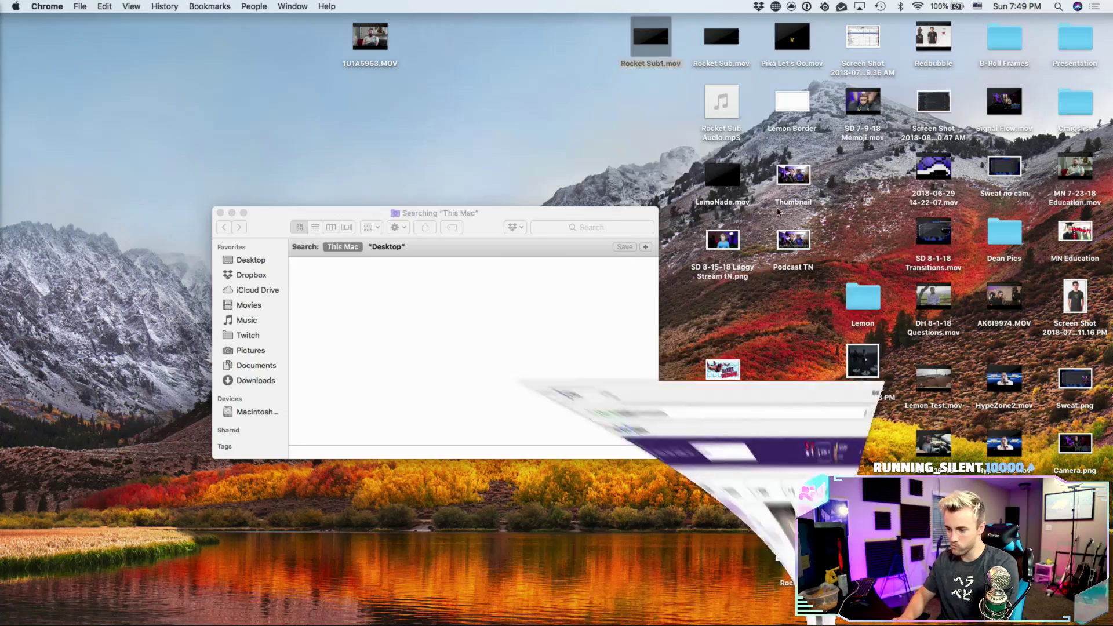
{"action": "key", "text": "ctrl+Up"}
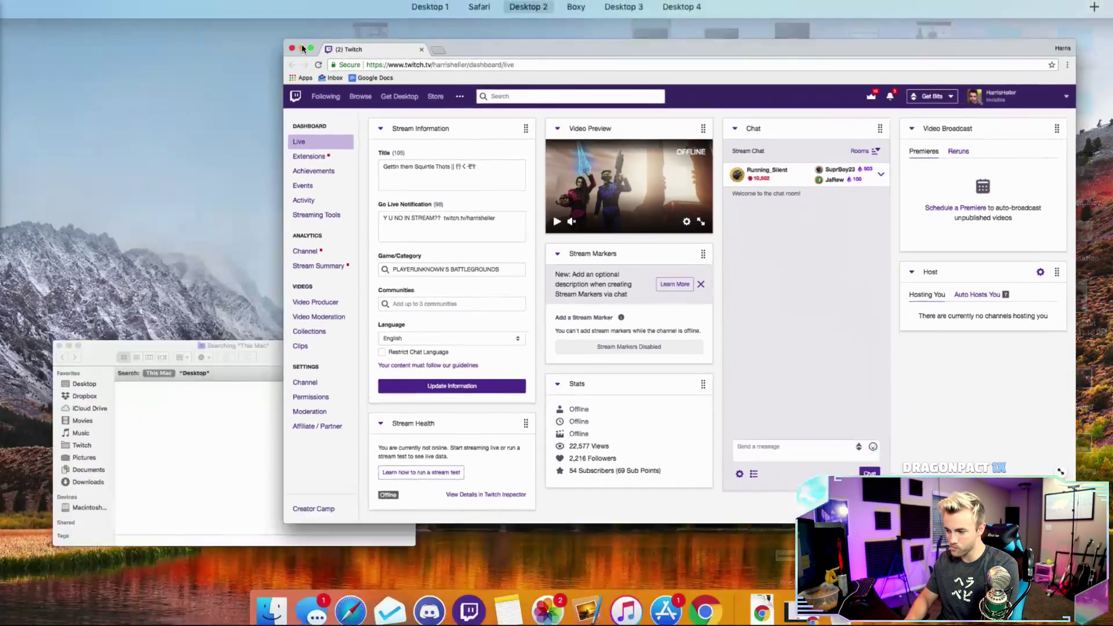
{"action": "left_click", "coordinate": [796, 585]}
{"action": "left_click", "coordinate": [728, 589]}
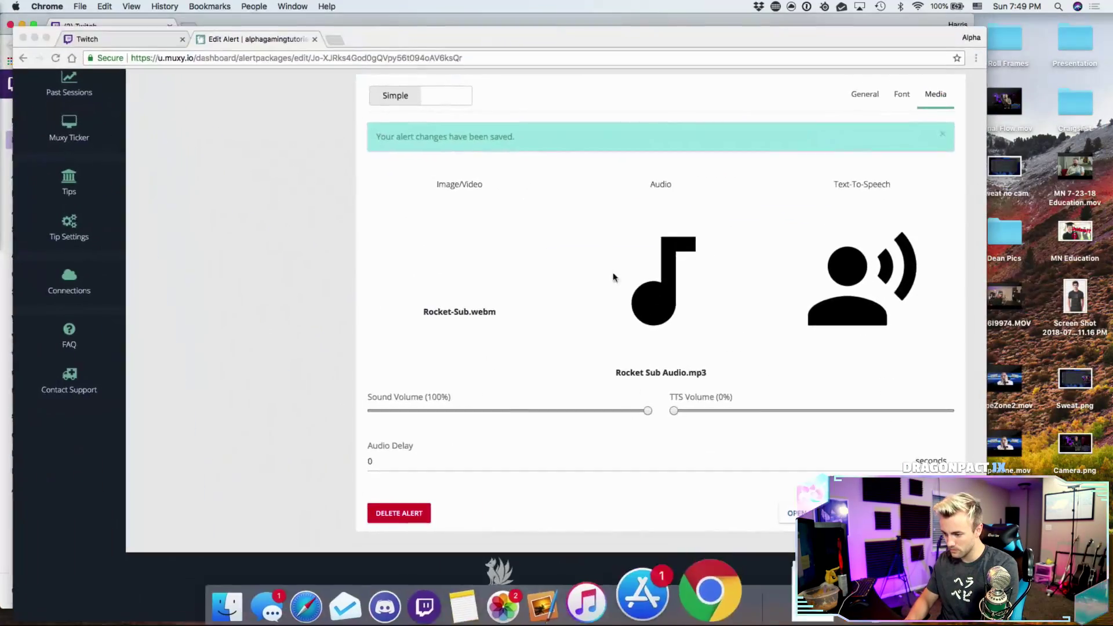
- Open the alert's image/video library and delete the uploaded Rocket-Sub.webm
{"action": "mouse_move", "coordinate": [477, 253]}
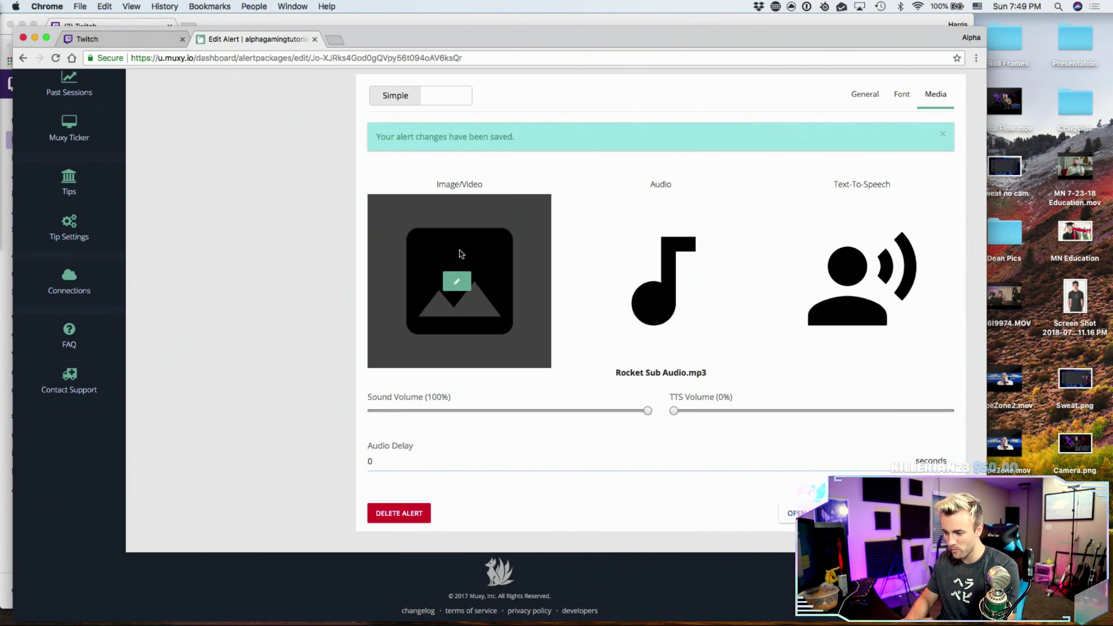
{"action": "left_click", "coordinate": [458, 283]}
{"action": "left_click", "coordinate": [244, 322]}
{"action": "left_click", "coordinate": [410, 203]}
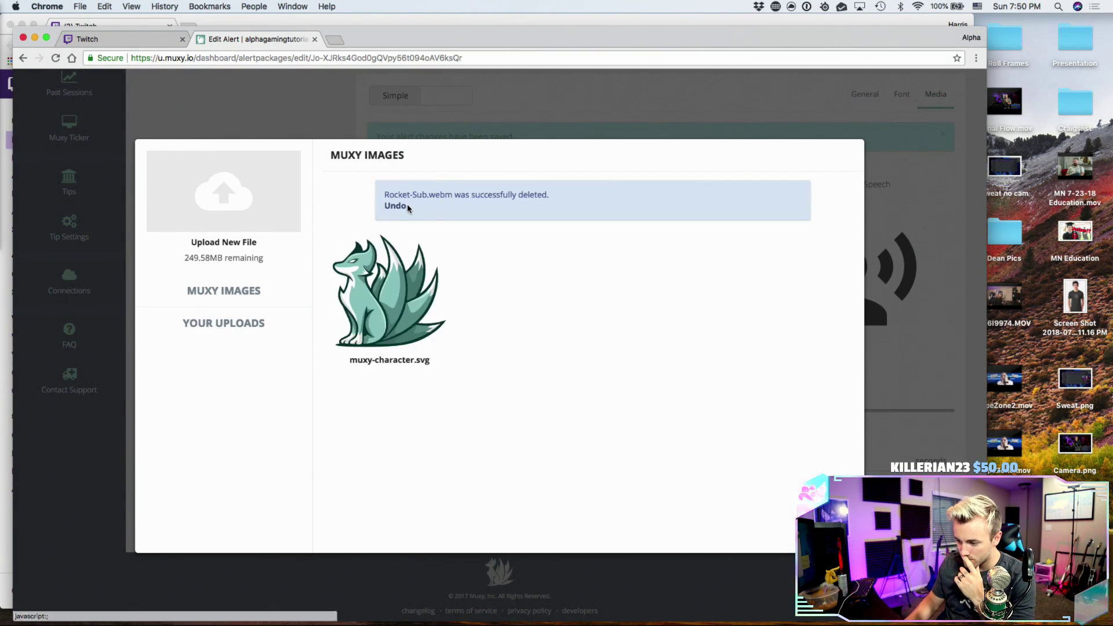
- Upload Rocket-Sub1.webm from the Downloads folder as the alert's image/video
{"action": "left_click", "coordinate": [294, 226]}
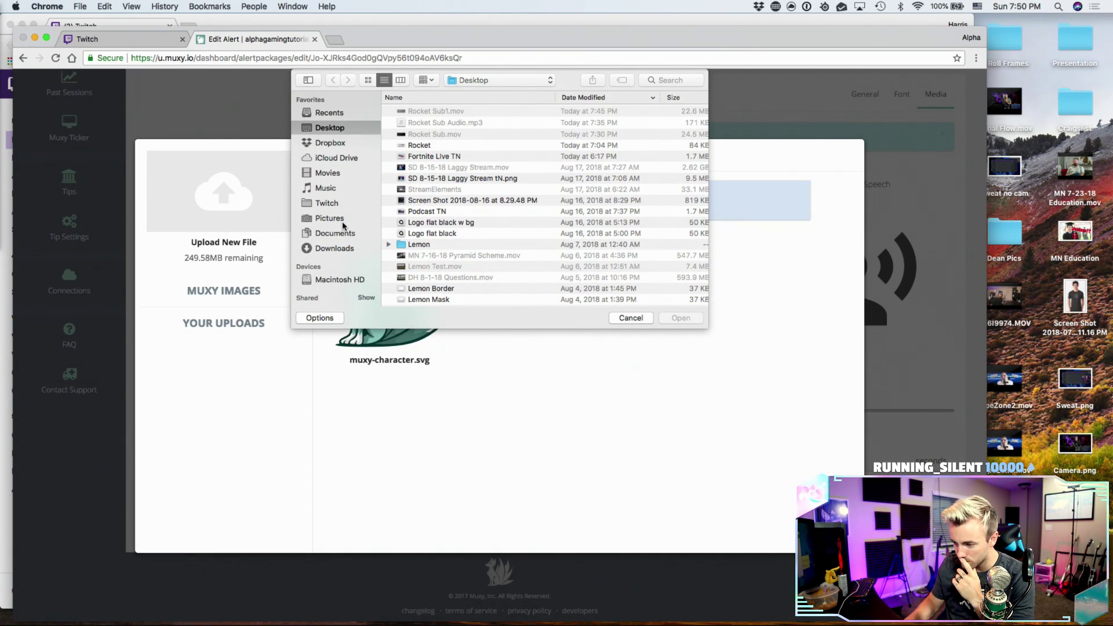
{"action": "left_click", "coordinate": [331, 248]}
{"action": "left_click", "coordinate": [427, 115]}
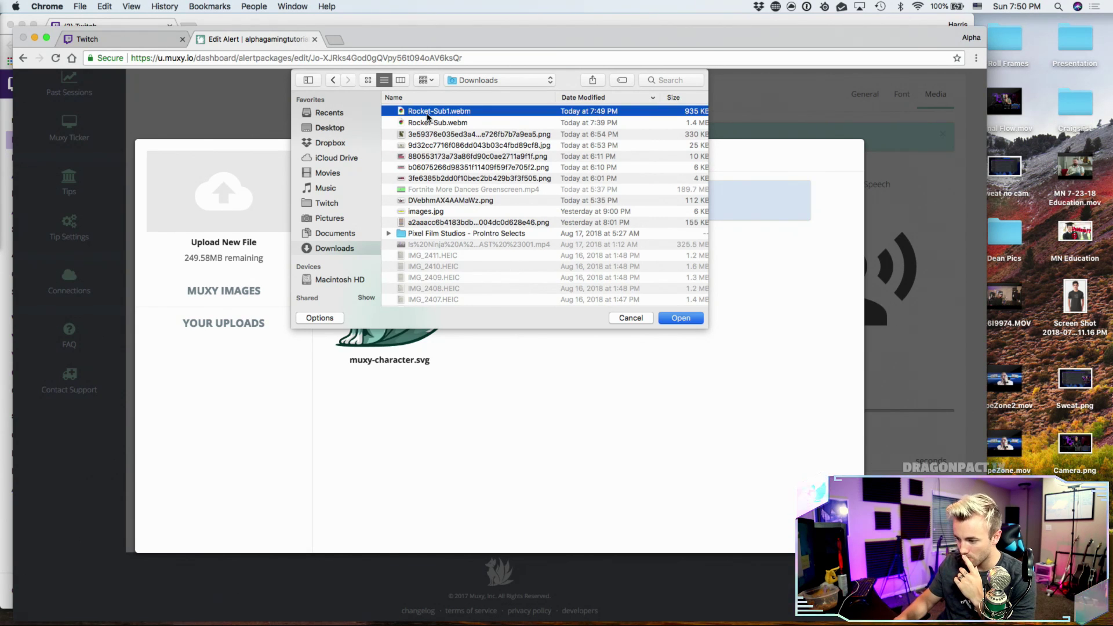
{"action": "key", "text": "1"}
{"action": "scroll", "coordinate": [428, 114], "scroll_direction": "up", "scroll_amount": 10}
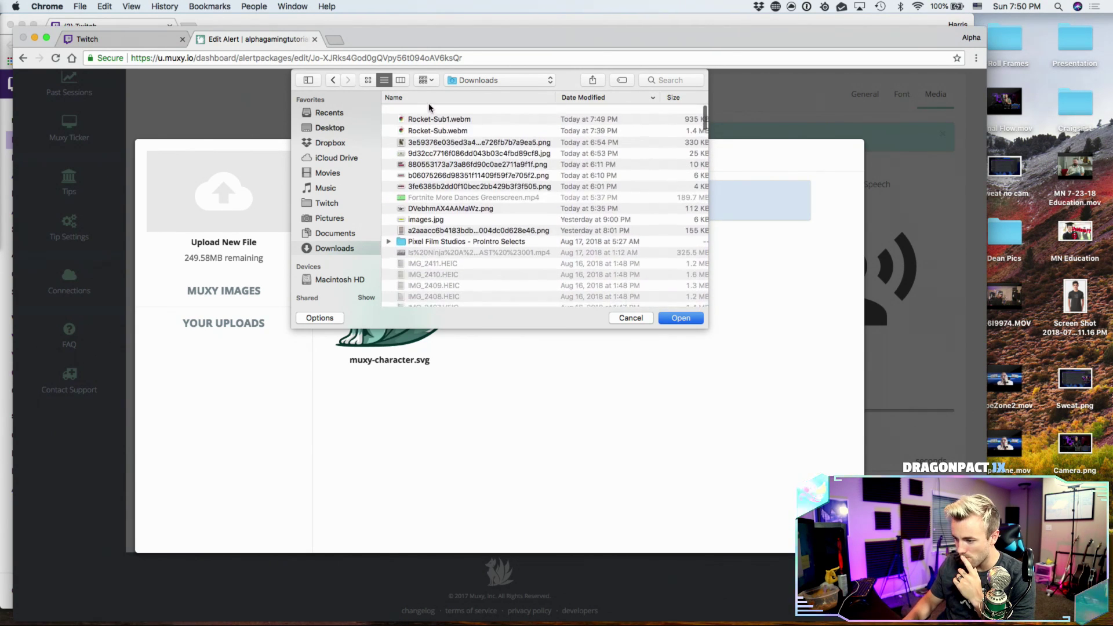
{"action": "left_click", "coordinate": [427, 111]}
{"action": "double_click", "coordinate": [428, 111]}
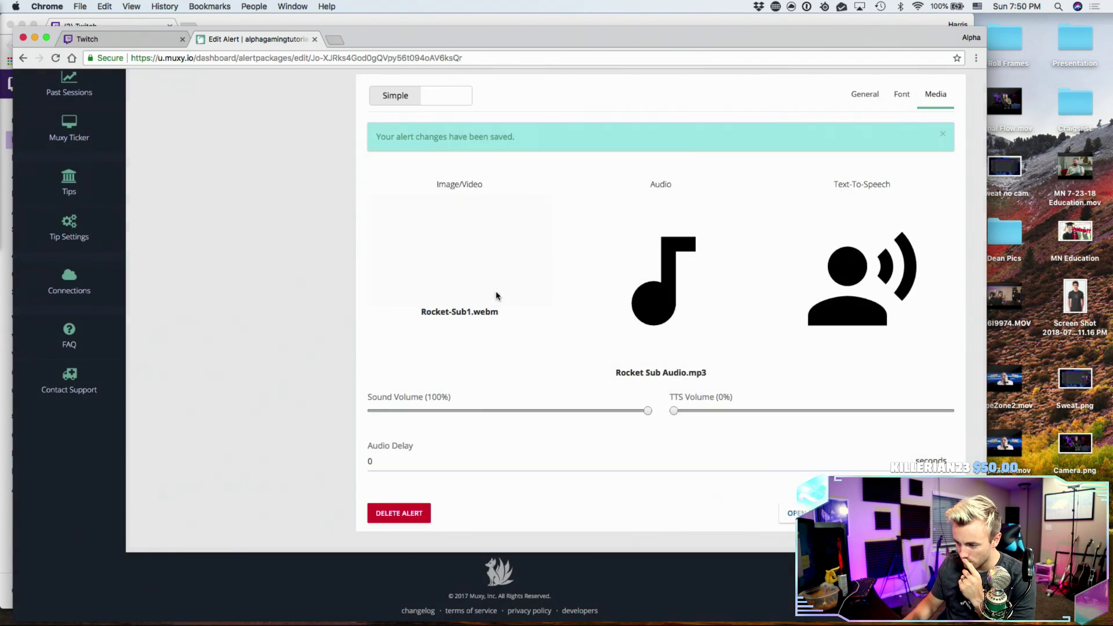
- Preview the subscription alert with the new animation, then close the preview window
{"action": "scroll", "coordinate": [593, 230], "scroll_direction": "up", "scroll_amount": 5}
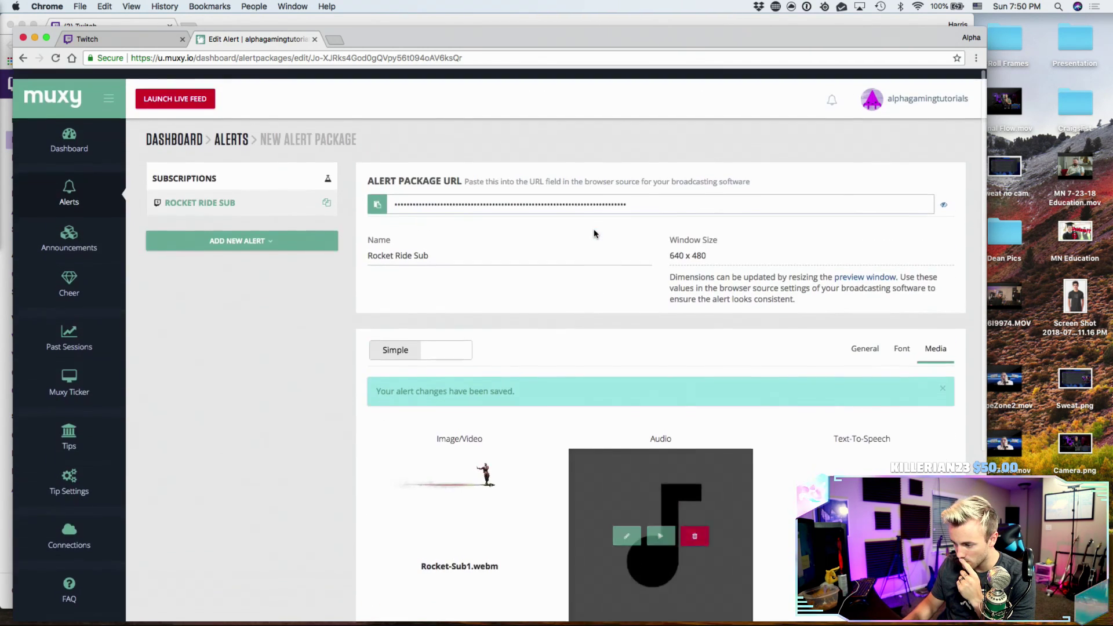
{"action": "left_click", "coordinate": [853, 268]}
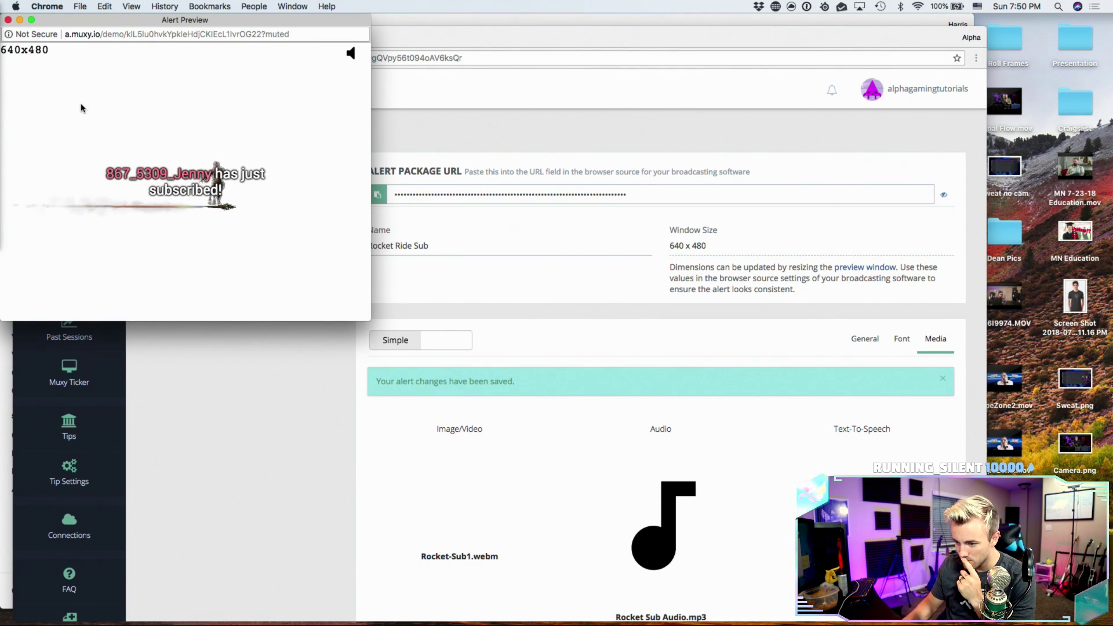
{"action": "left_click", "coordinate": [8, 20]}
{"action": "scroll", "coordinate": [296, 303], "scroll_direction": "down", "scroll_amount": 5}
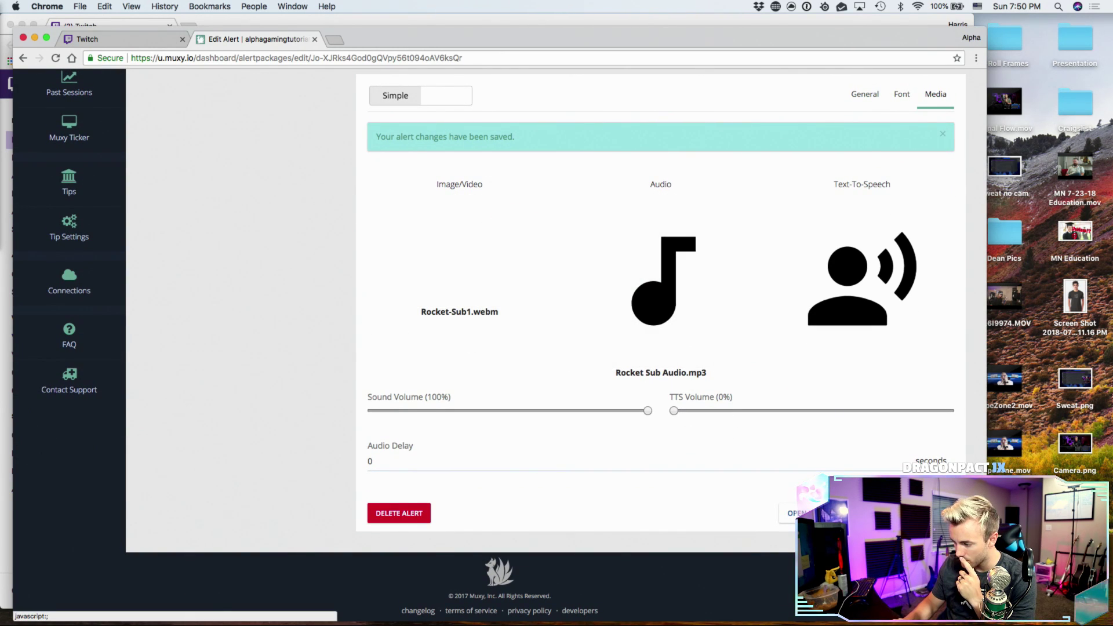
- Open the alert's preview window, resize it to 1920x500, watch the animation, and close the preview
{"action": "scroll", "coordinate": [377, 394], "scroll_direction": "up", "scroll_amount": 5}
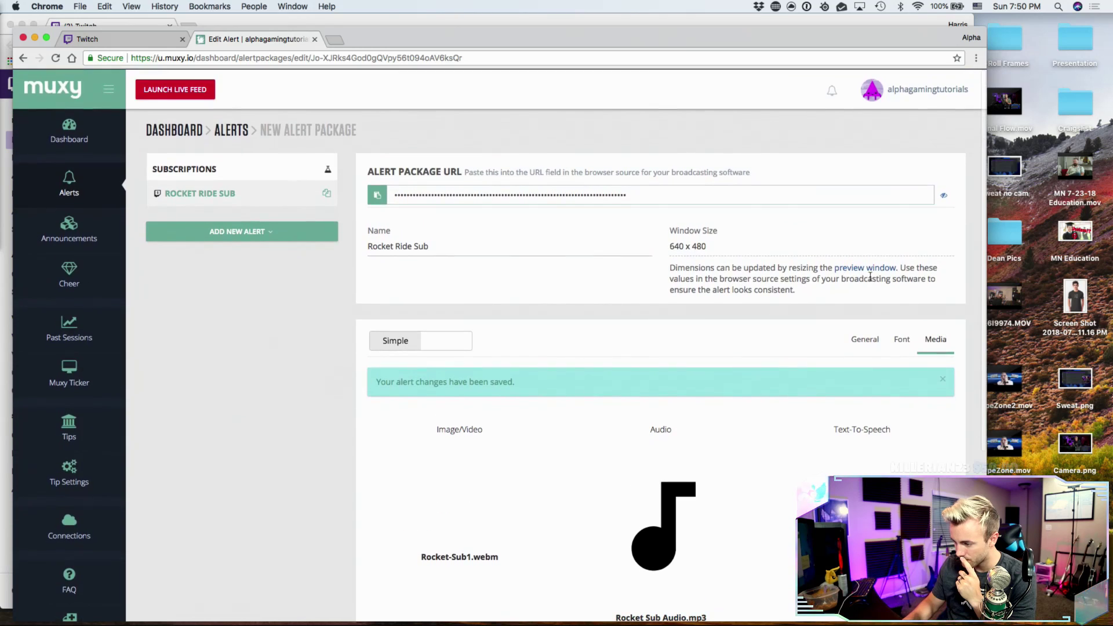
{"action": "left_click", "coordinate": [846, 268]}
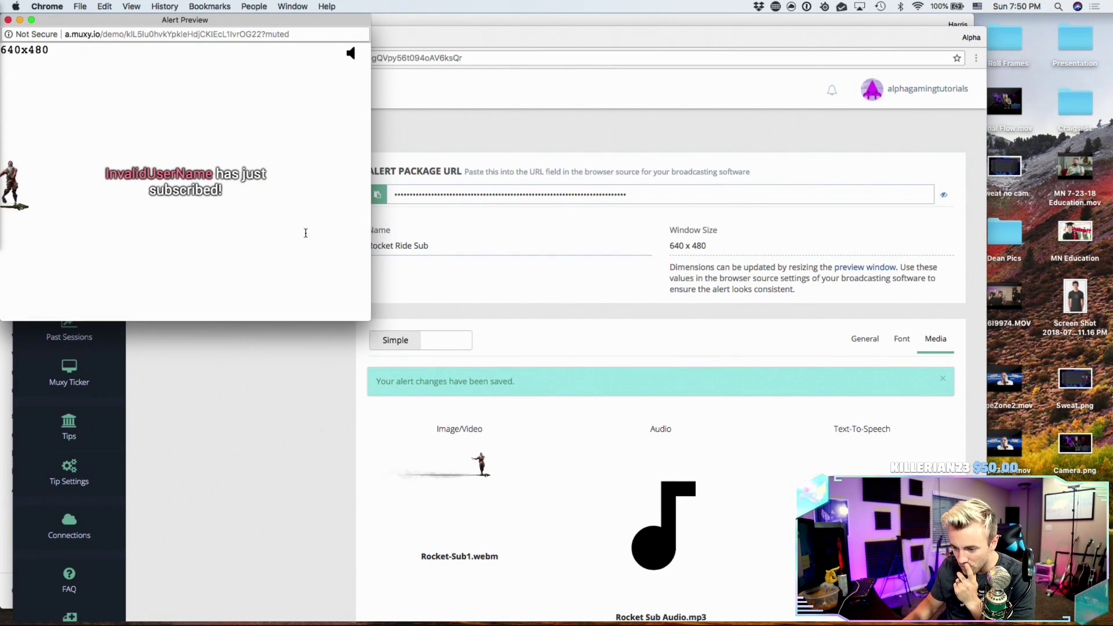
{"action": "left_click_drag", "start_coordinate": [369, 319], "coordinate": [1110, 329]}
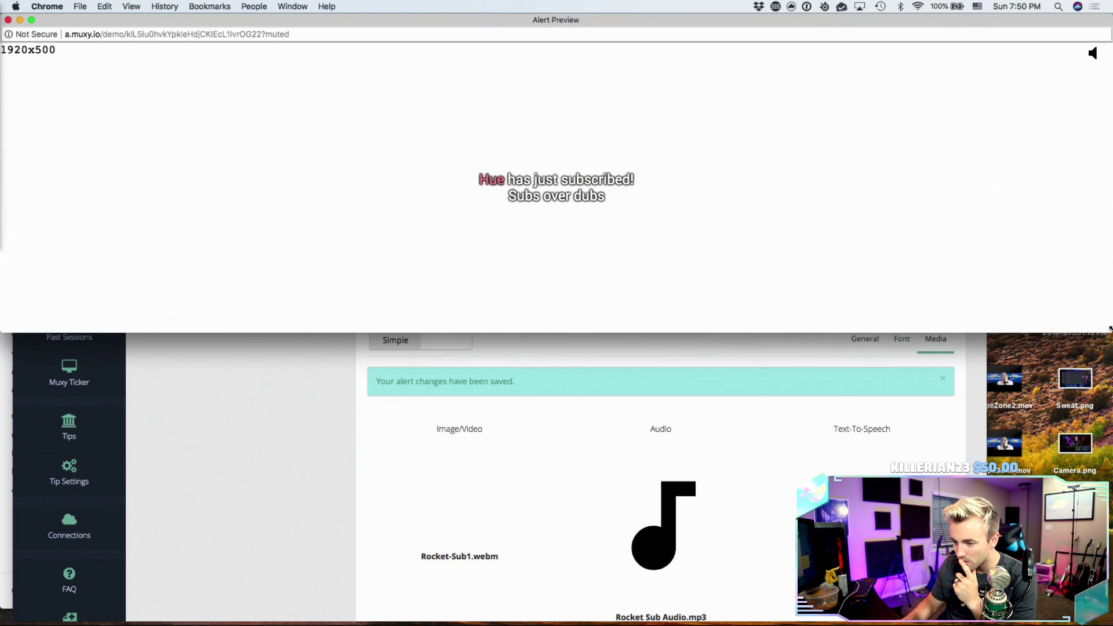
{"action": "left_click_drag", "start_coordinate": [695, 23], "coordinate": [705, 87]}
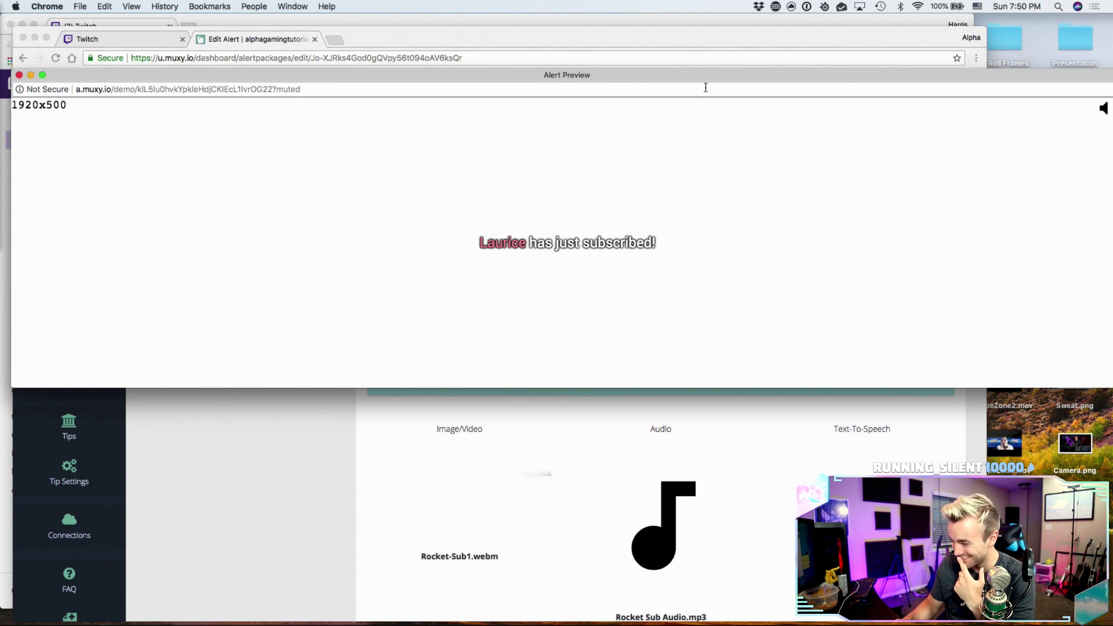
{"action": "left_click_drag", "start_coordinate": [695, 82], "coordinate": [684, 80]}
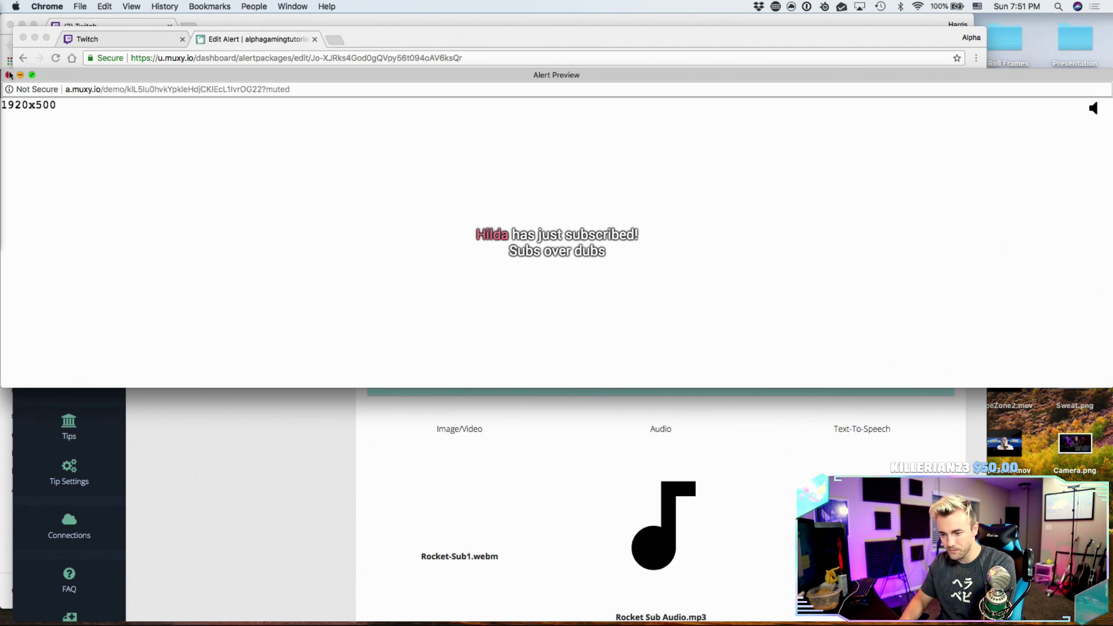
{"action": "key", "text": "super+w"}
- Clear the {user_message} subtitle in the Rocket Ride Sub alert's general settings
{"action": "scroll", "coordinate": [314, 381], "scroll_direction": "down", "scroll_amount": 5}
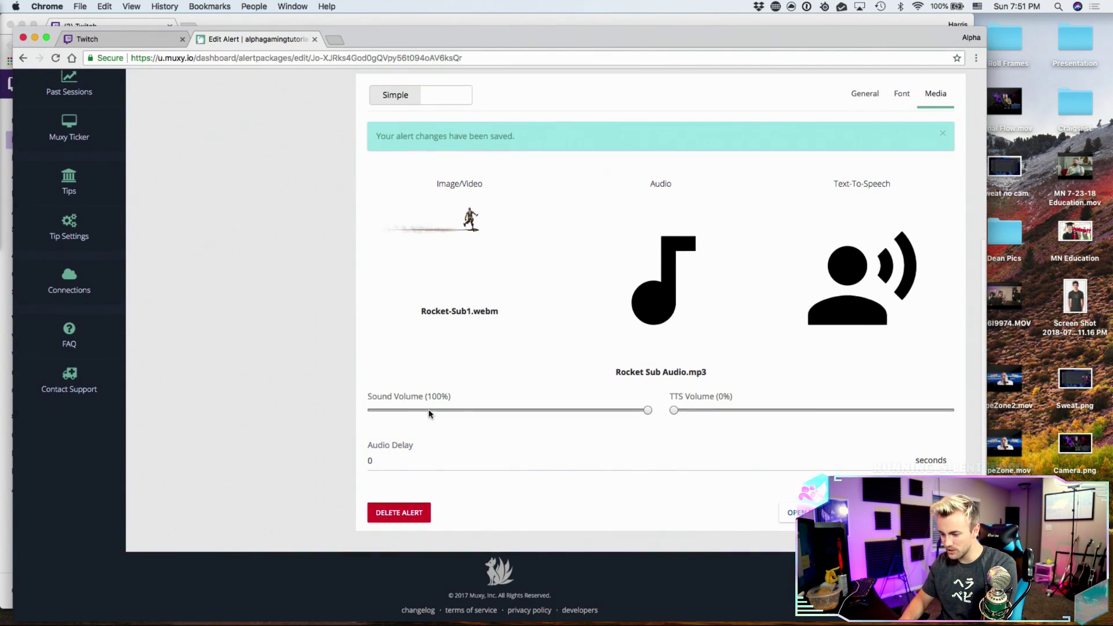
{"action": "scroll", "coordinate": [478, 97], "scroll_direction": "up", "scroll_amount": 2}
{"action": "left_click", "coordinate": [866, 205]}
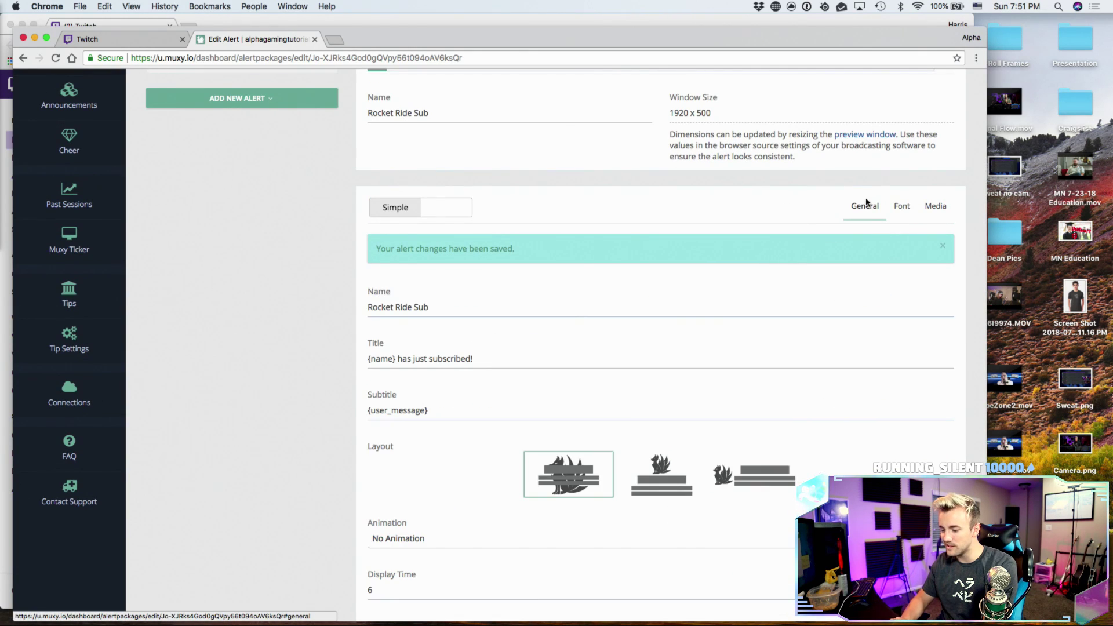
{"action": "left_click", "coordinate": [439, 407]}
{"action": "key", "text": "BackSpace"}
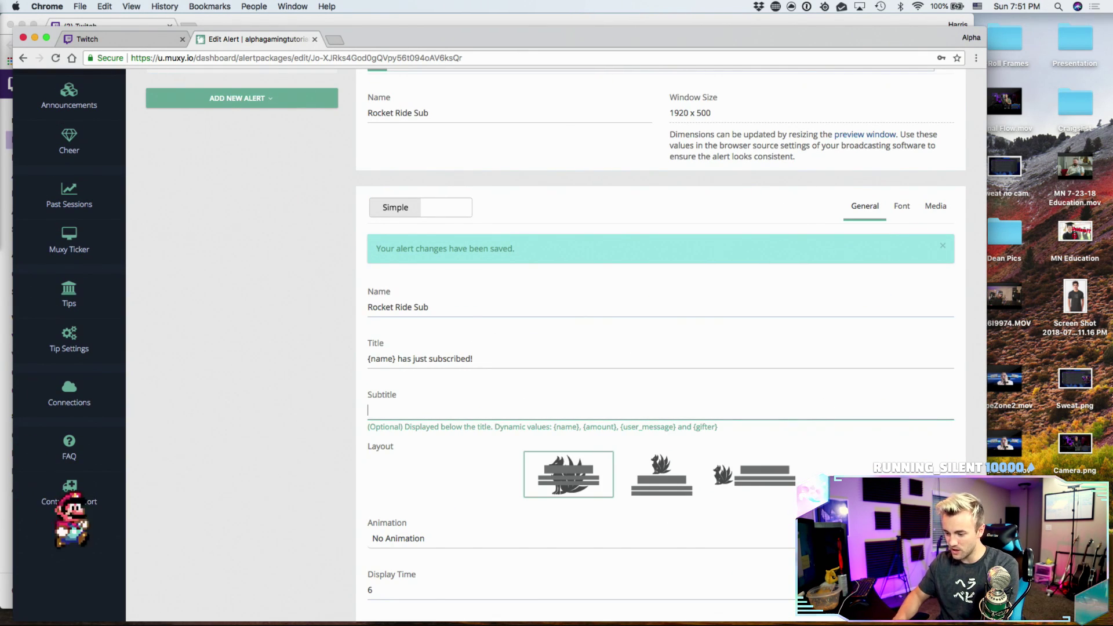
{"action": "left_click", "coordinate": [300, 409]}
{"action": "scroll", "coordinate": [300, 409], "scroll_direction": "down", "scroll_amount": 3}
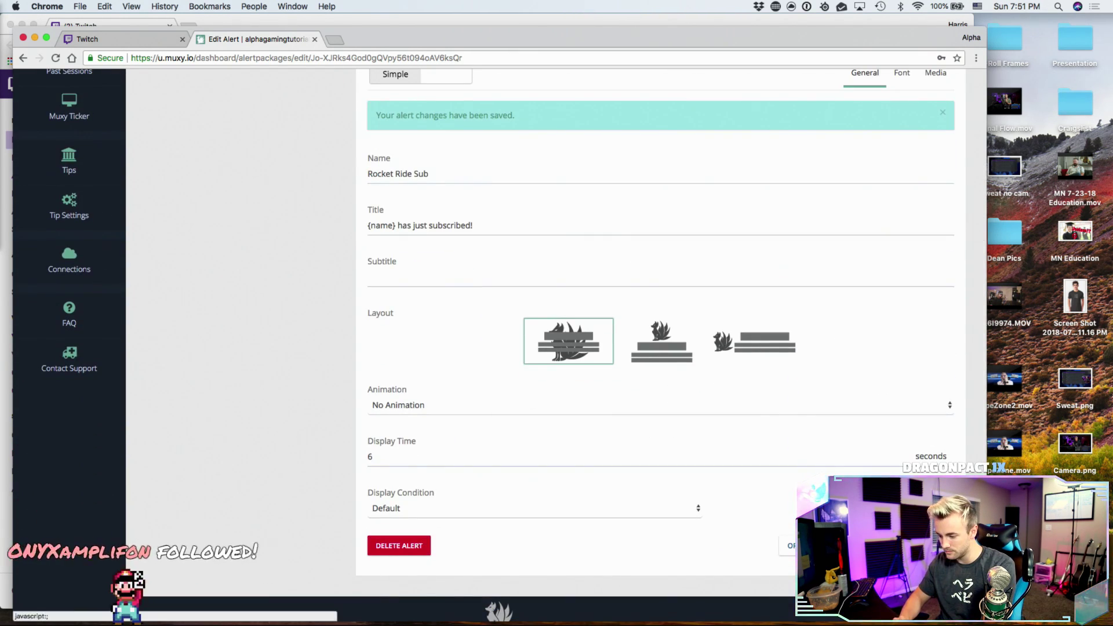
{"action": "scroll", "coordinate": [347, 360], "scroll_direction": "down", "scroll_amount": 1}
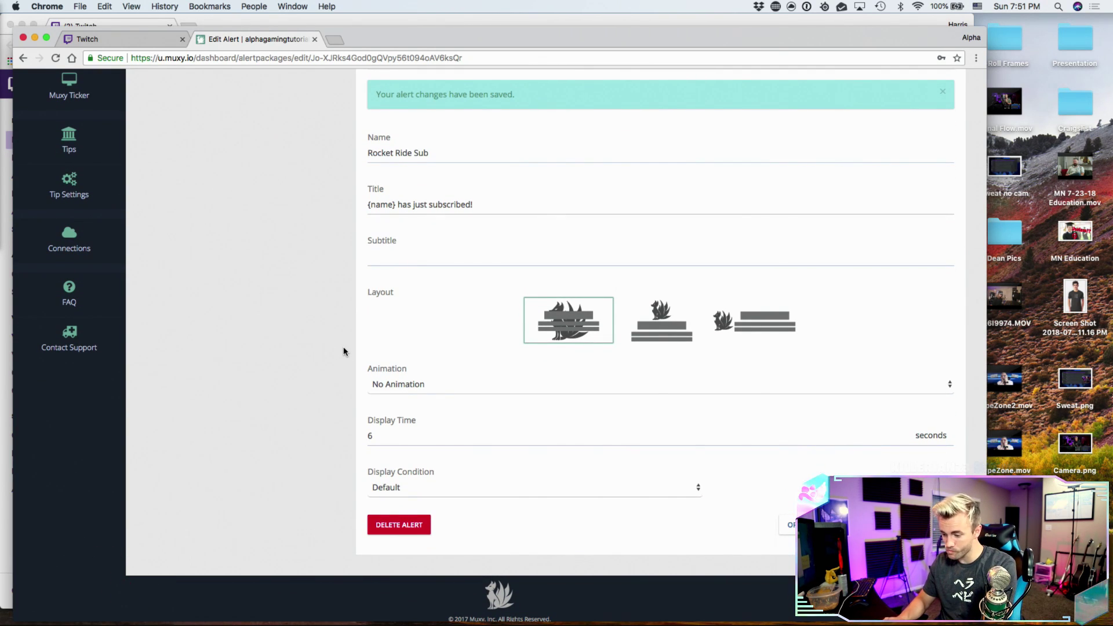
- Show the alert's font settings and look at the available font families
{"action": "scroll", "coordinate": [344, 351], "scroll_direction": "up", "scroll_amount": 3}
{"action": "left_click", "coordinate": [906, 162]}
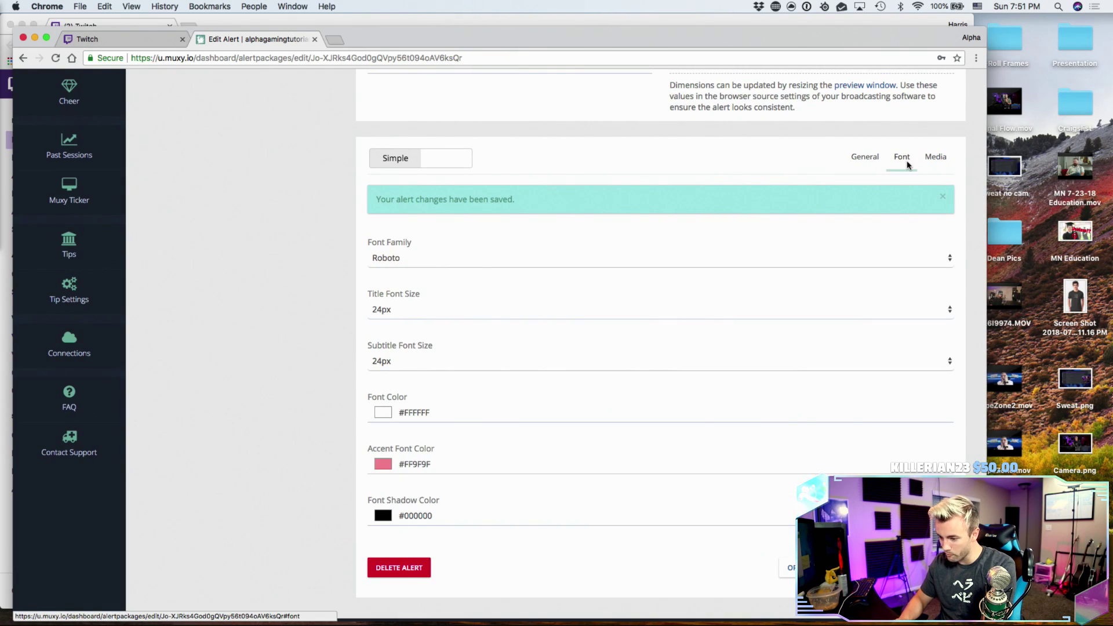
{"action": "left_click", "coordinate": [940, 258]}
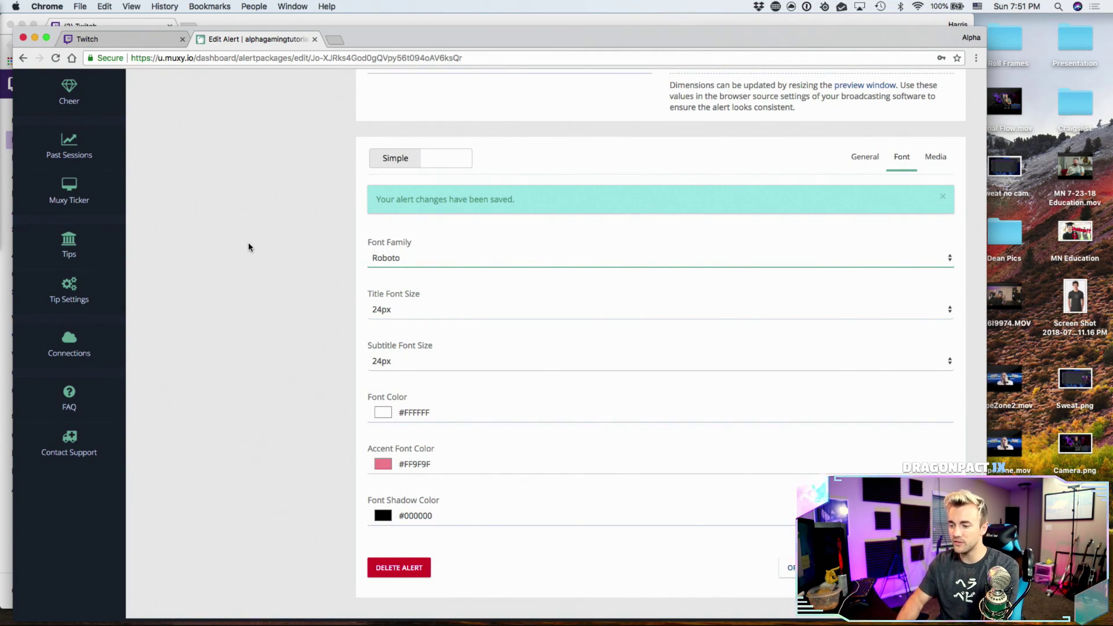
- Open the Google Fonts site in a new tab and browse its directory for a bold alert font
{"action": "key", "text": "super+t"}
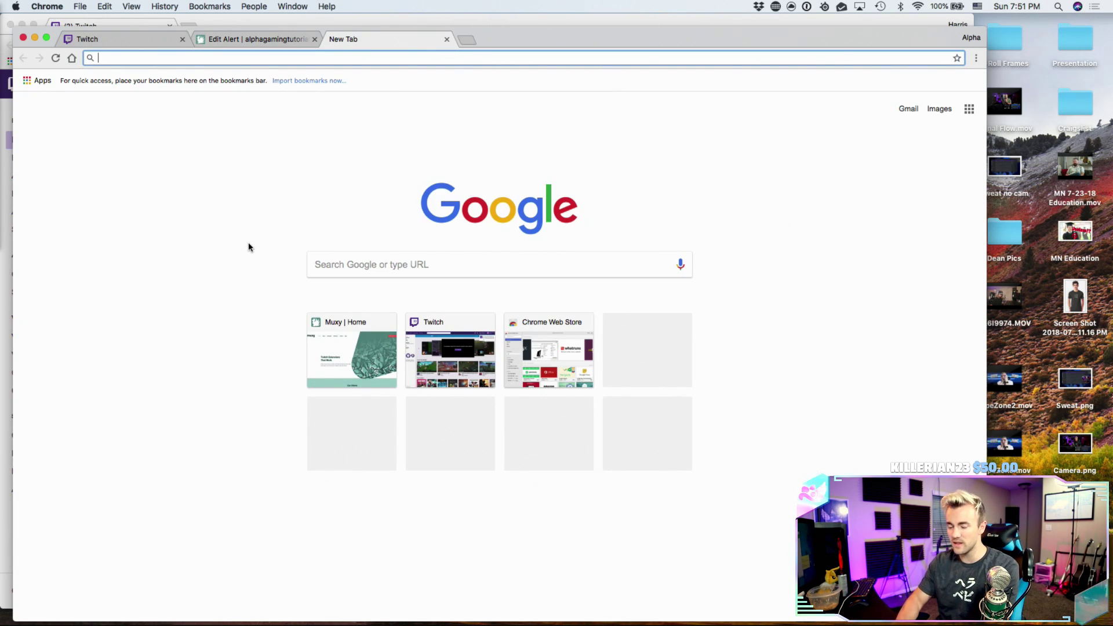
{"action": "type", "text": "google fonts"}
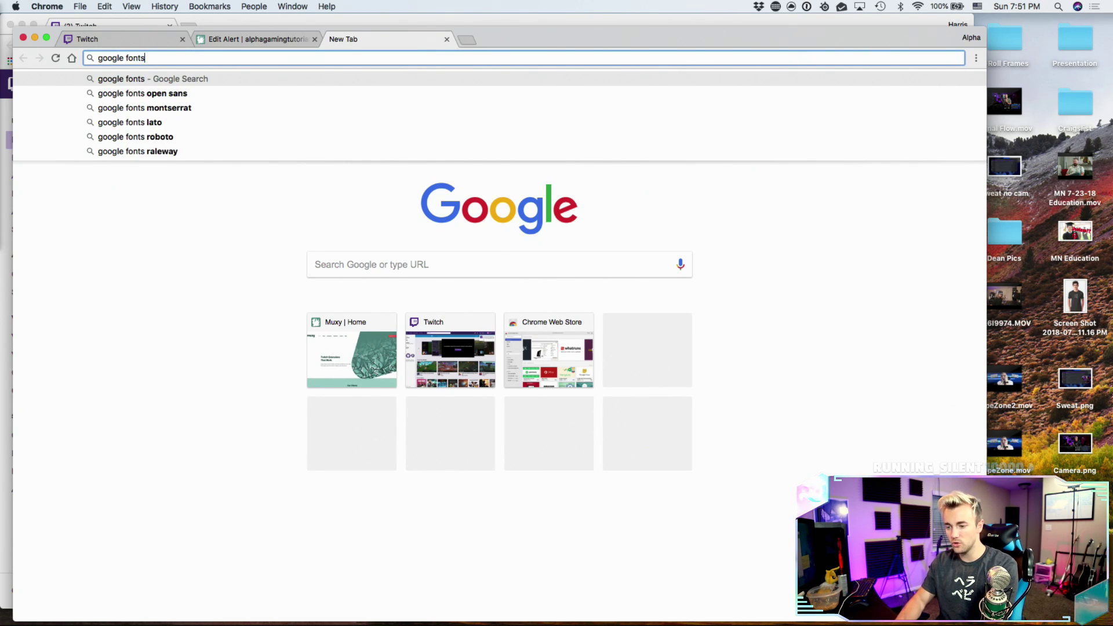
{"action": "key", "text": "Return"}
{"action": "left_click", "coordinate": [142, 178]}
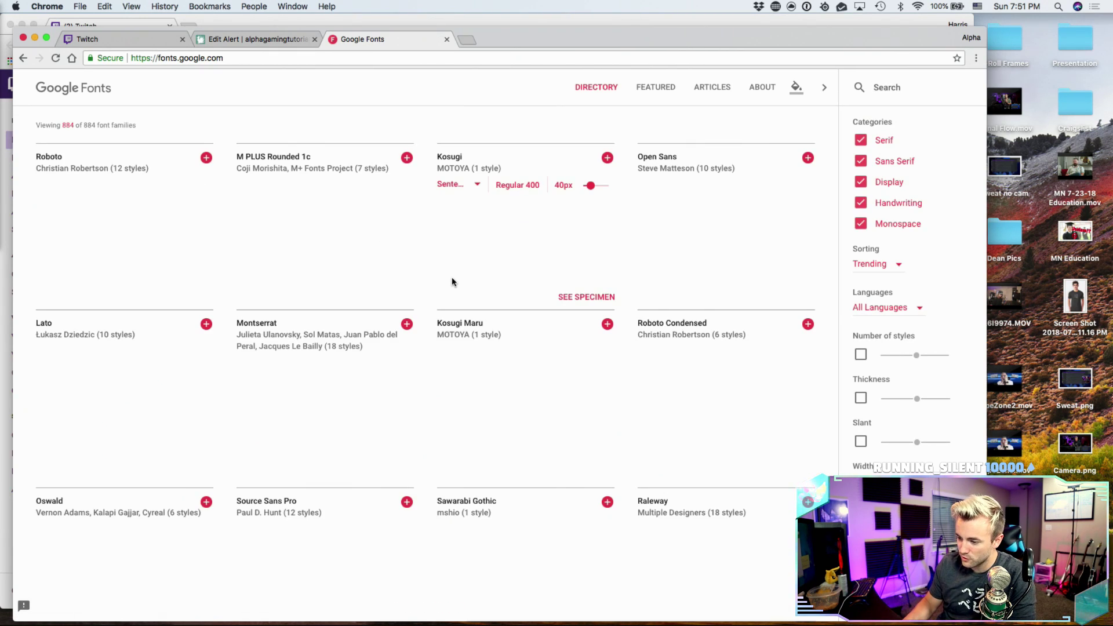
{"action": "scroll", "coordinate": [452, 279], "scroll_direction": "down", "scroll_amount": 6}
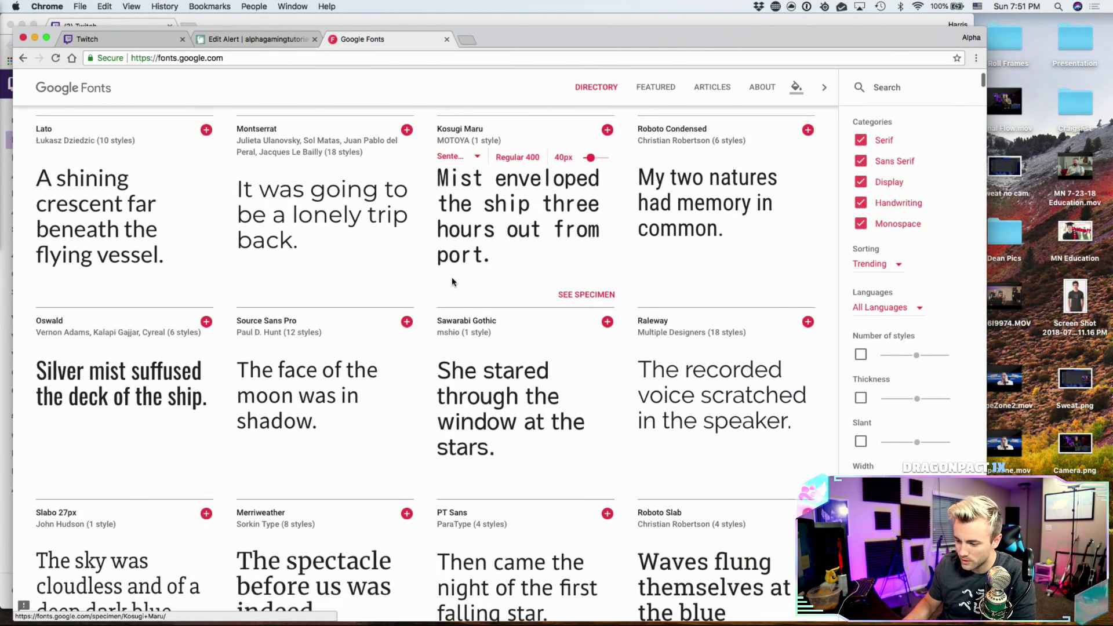
{"action": "scroll", "coordinate": [452, 279], "scroll_direction": "down", "scroll_amount": 12}
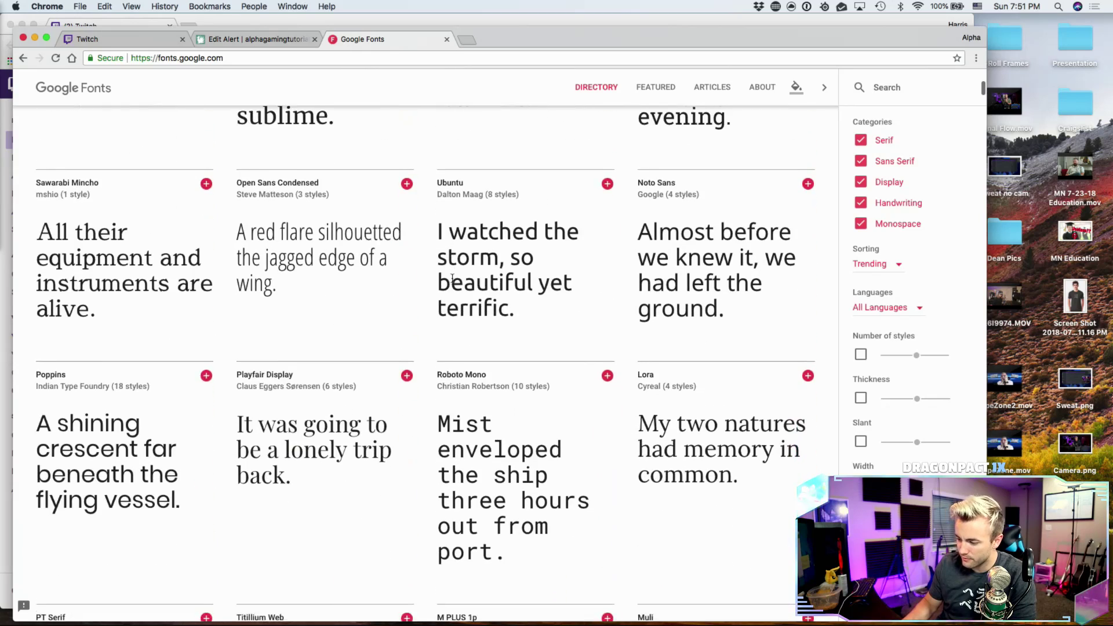
{"action": "scroll", "coordinate": [452, 278], "scroll_direction": "down", "scroll_amount": 12}
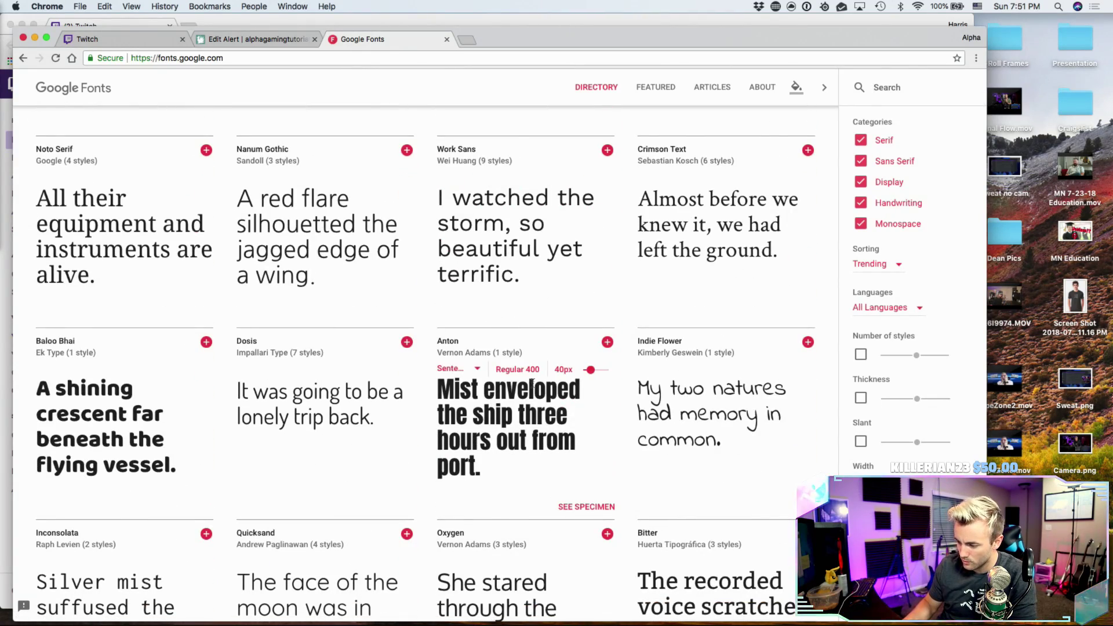
- Return to the Muxy Edit Alert page and set the alert's font family to Anton
{"action": "left_click", "coordinate": [279, 39]}
{"action": "left_click", "coordinate": [596, 258]}
{"action": "scroll", "coordinate": [592, 256], "scroll_direction": "up", "scroll_amount": 20}
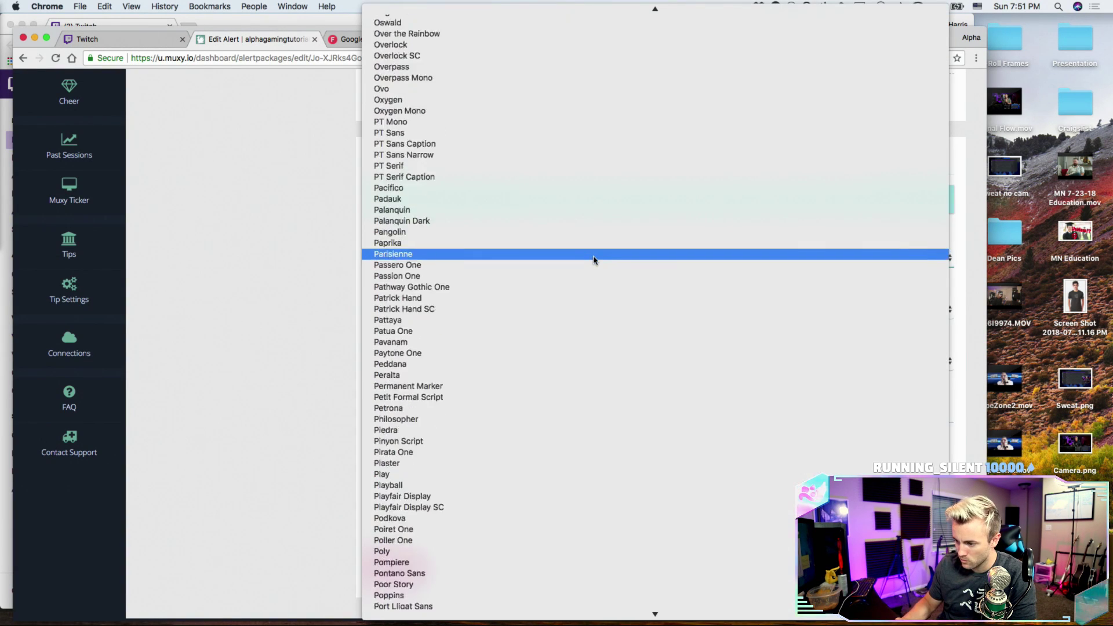
{"action": "scroll", "coordinate": [593, 259], "scroll_direction": "up", "scroll_amount": 15}
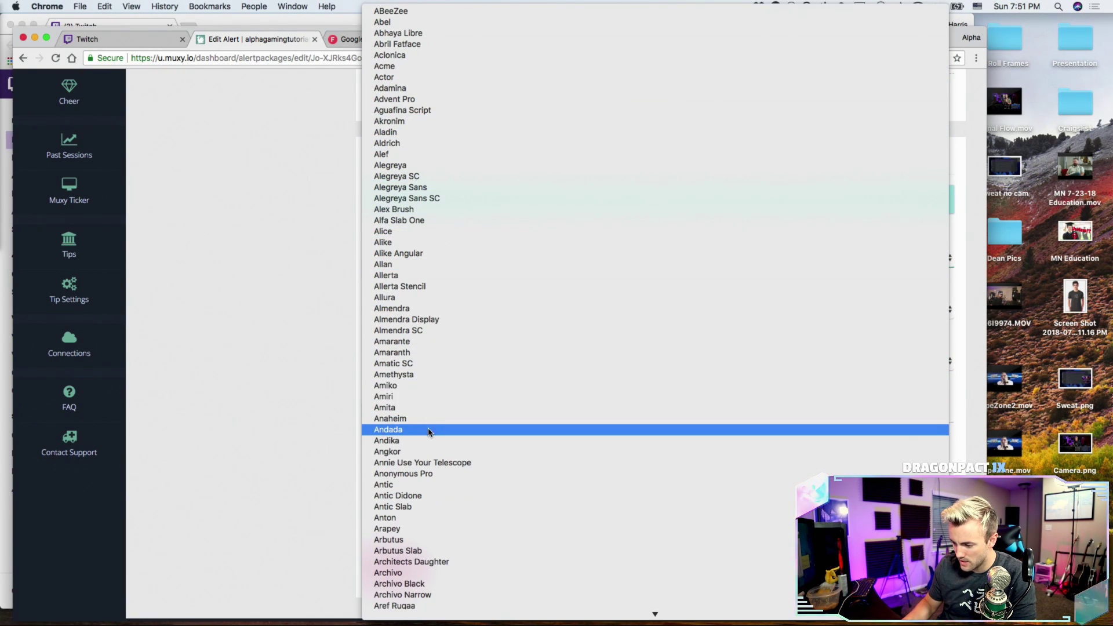
{"action": "left_click", "coordinate": [413, 518]}
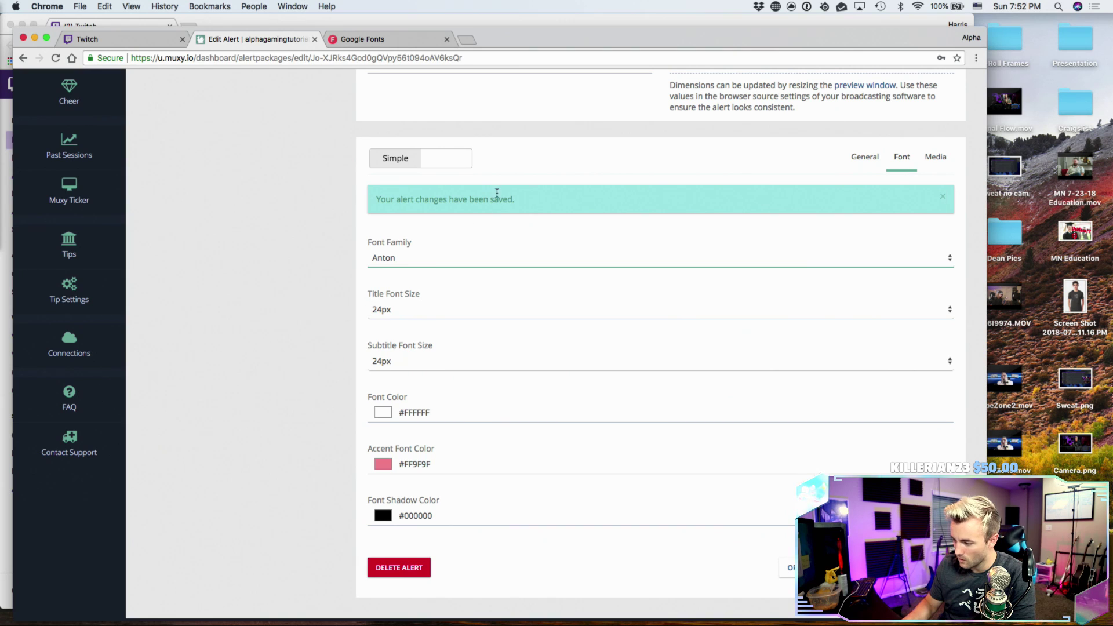
- Shorten the alert's title in the general settings to "{name} subscribed!"
{"action": "scroll", "coordinate": [876, 197], "scroll_direction": "down", "scroll_amount": 2}
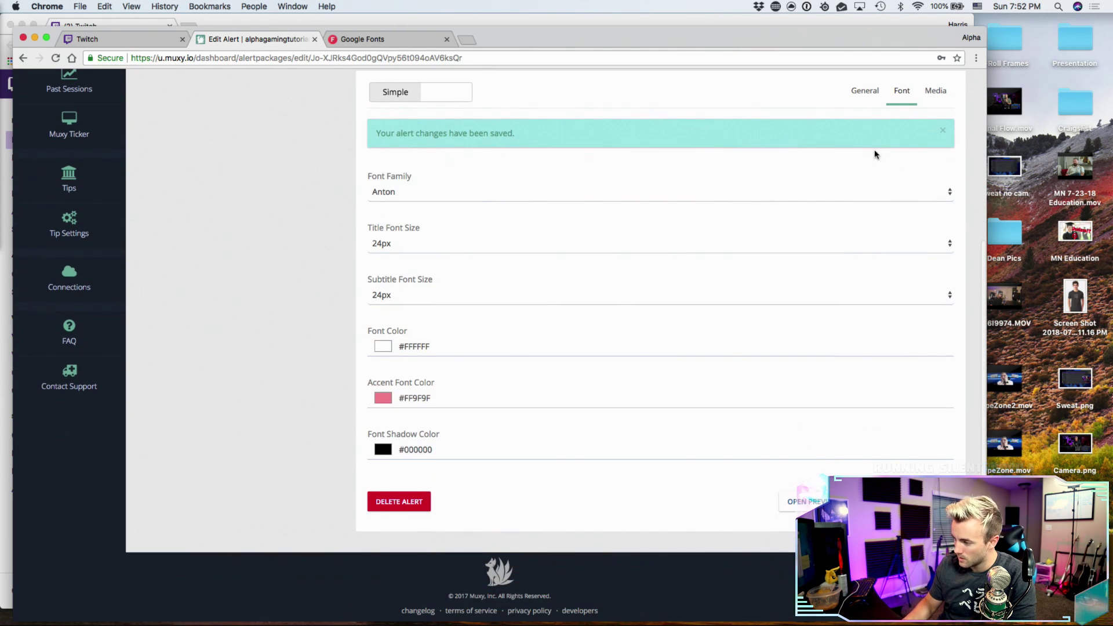
{"action": "left_click", "coordinate": [862, 94]}
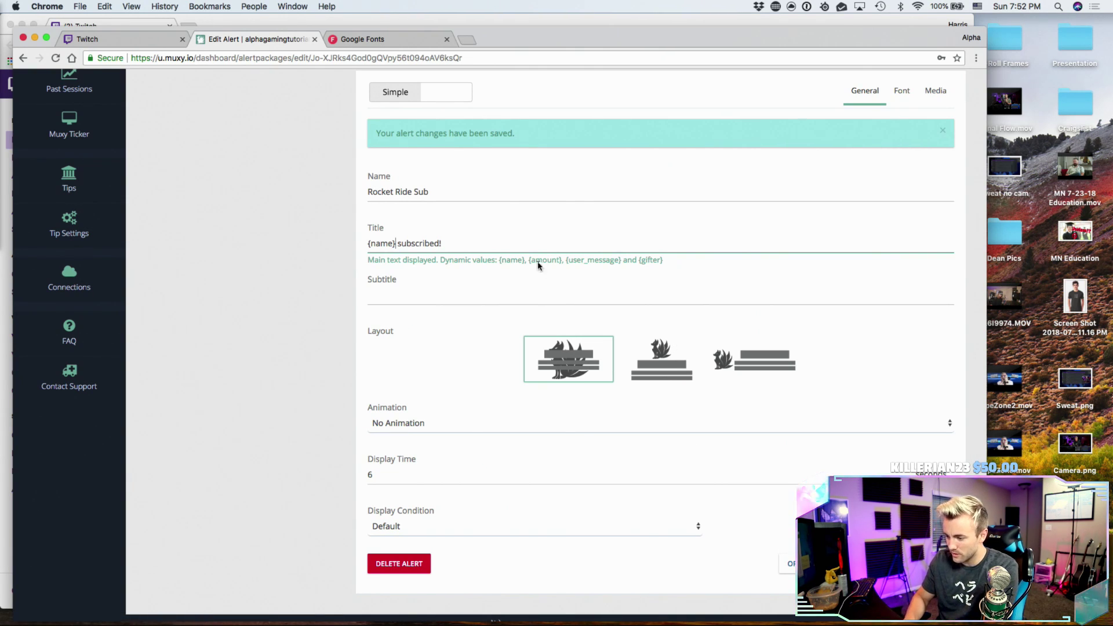
- Switch to the Chrome window with the Twitch live dashboard and open the Muxy dashboard there in a new tab
{"action": "key", "text": "ctrl+Up"}
{"action": "left_click", "coordinate": [753, 317]}
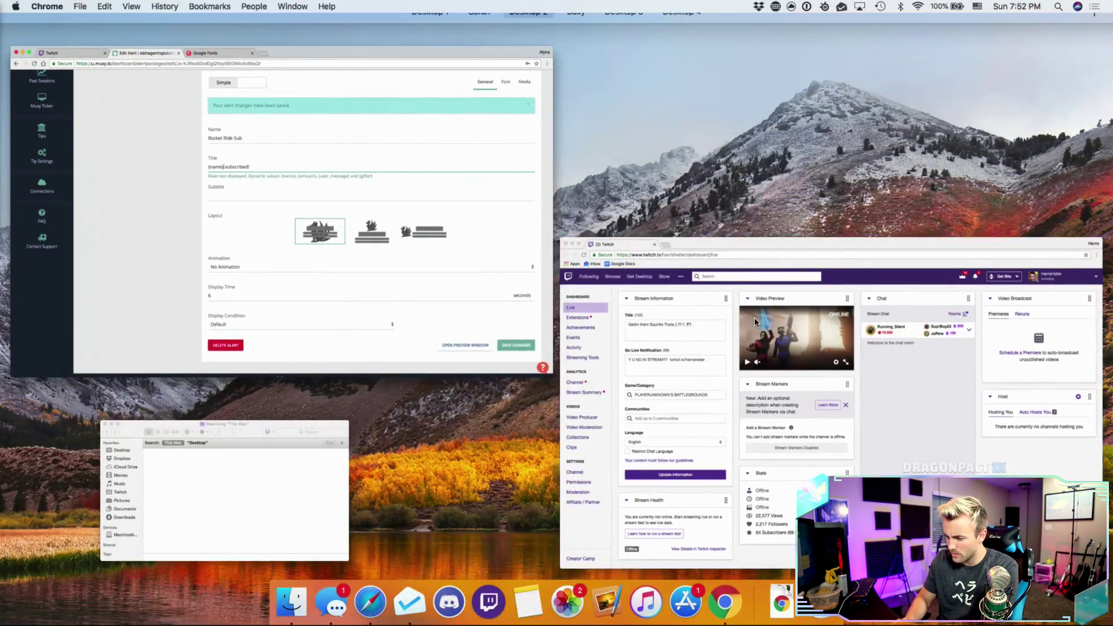
{"action": "left_click", "coordinate": [190, 25]}
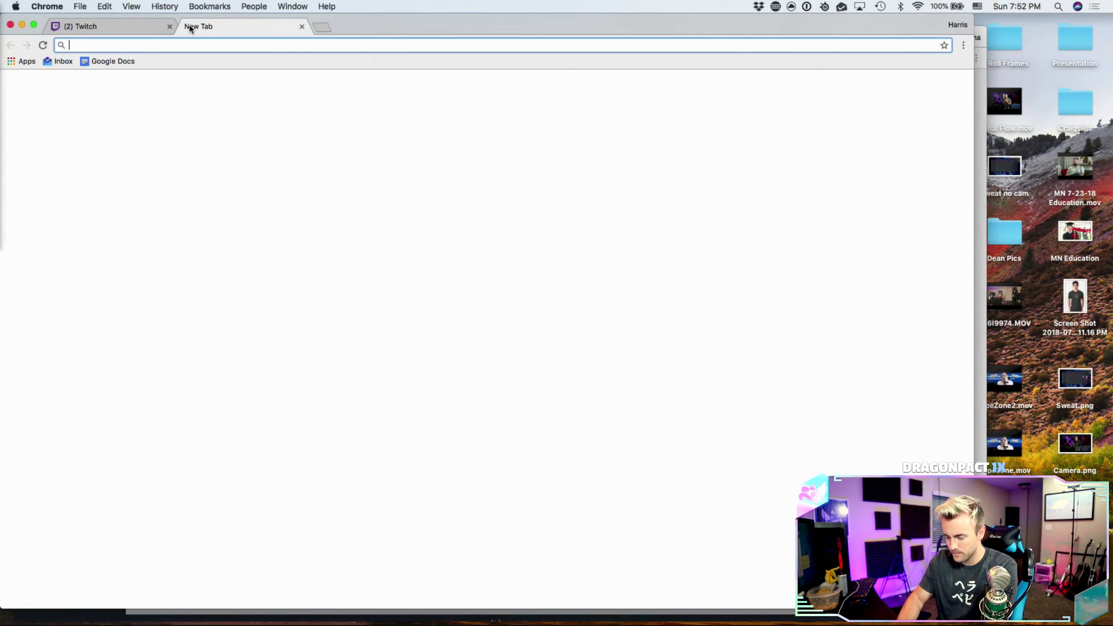
{"action": "type", "text": "muxy"}
{"action": "key", "text": "Return"}
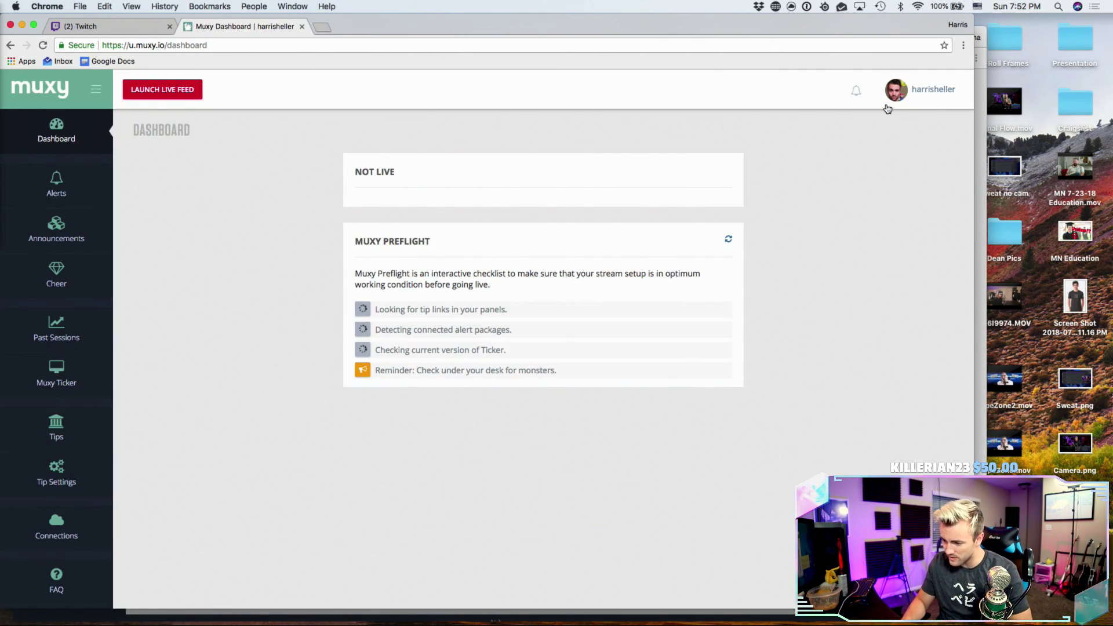
- Go through this account's alert packages and open the Char Subs package for editing
{"action": "left_click", "coordinate": [66, 182]}
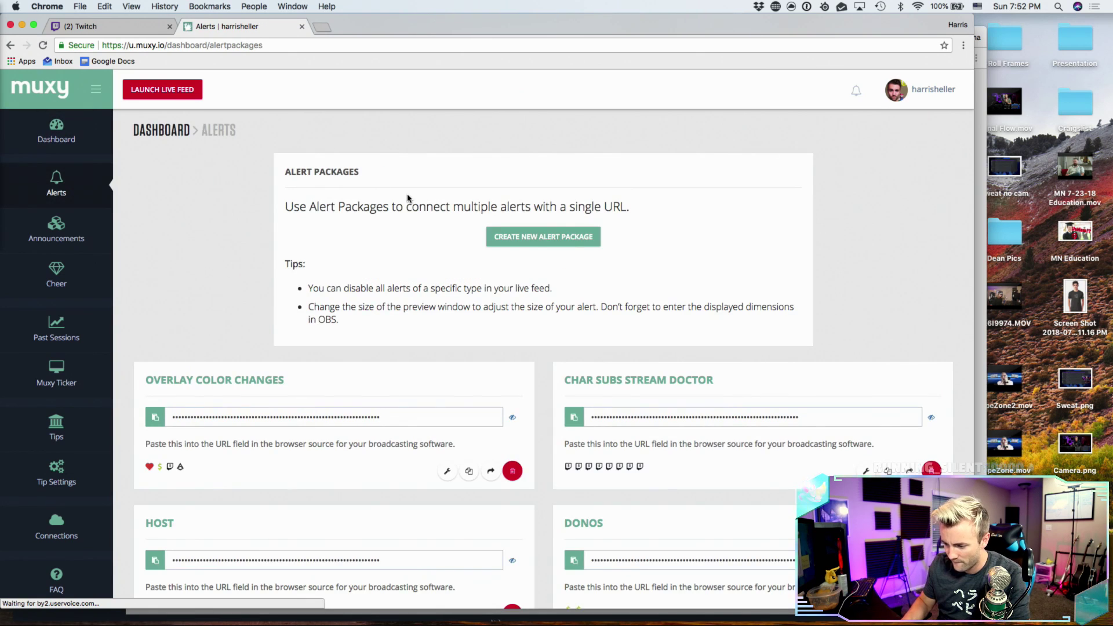
{"action": "scroll", "coordinate": [377, 388], "scroll_direction": "down", "scroll_amount": 3}
{"action": "scroll", "coordinate": [735, 398], "scroll_direction": "down", "scroll_amount": 6}
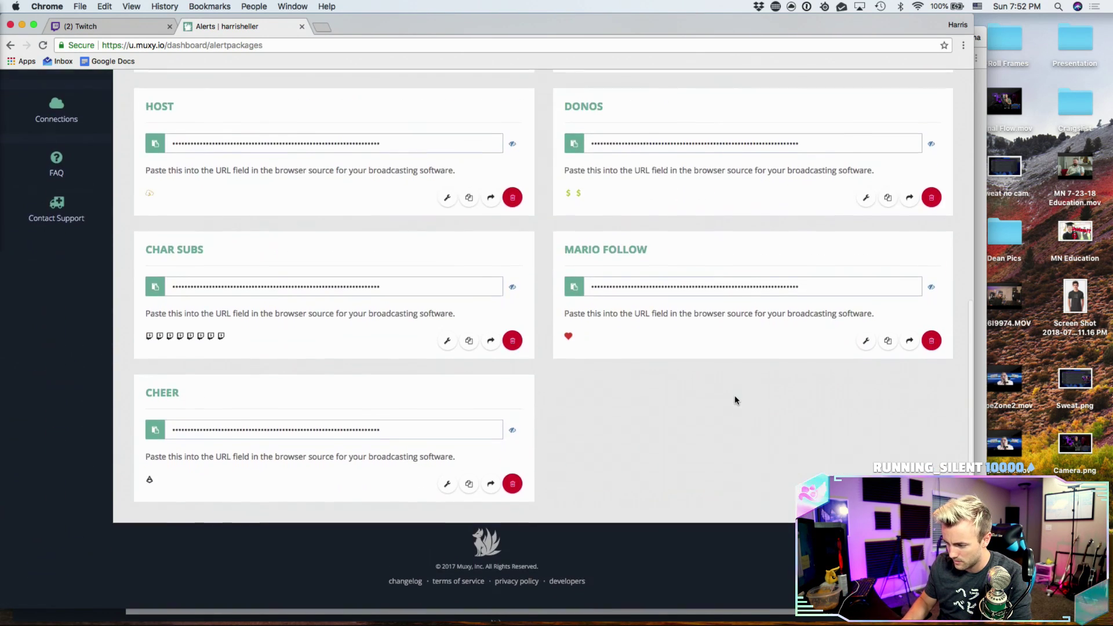
{"action": "scroll", "coordinate": [639, 413], "scroll_direction": "up", "scroll_amount": 3}
{"action": "scroll", "coordinate": [533, 418], "scroll_direction": "up", "scroll_amount": 3}
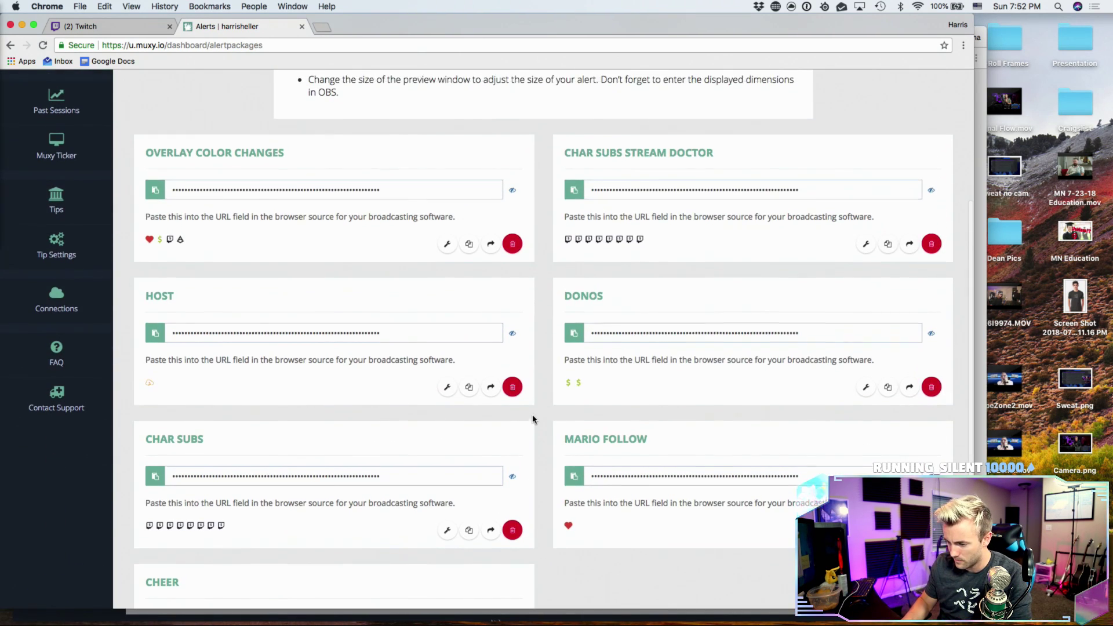
{"action": "scroll", "coordinate": [533, 418], "scroll_direction": "down", "scroll_amount": 4}
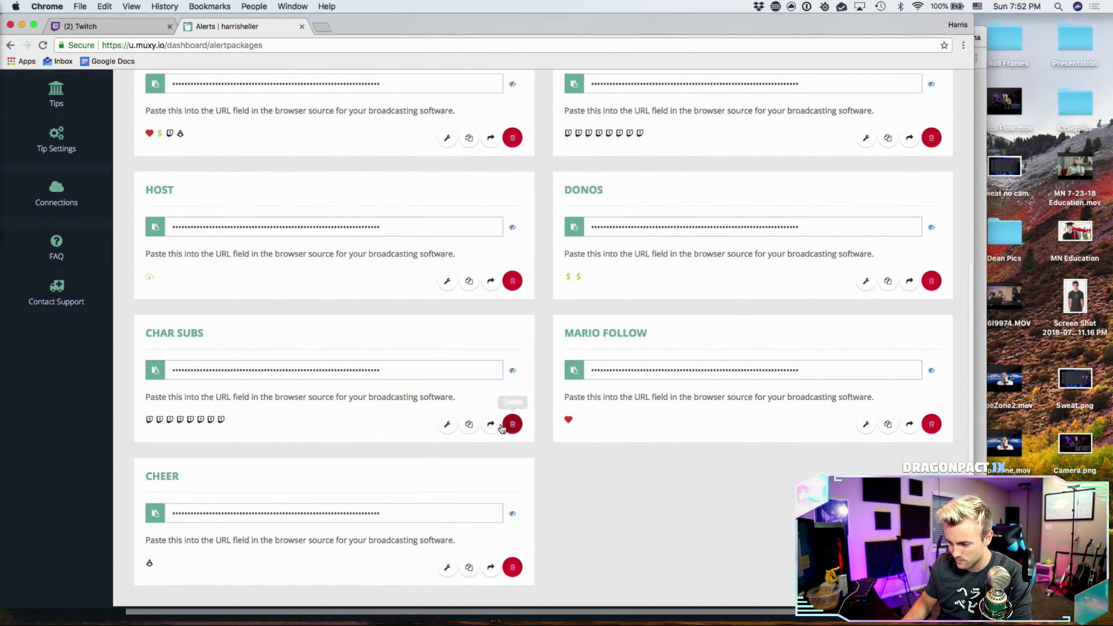
{"action": "left_click", "coordinate": [447, 421]}
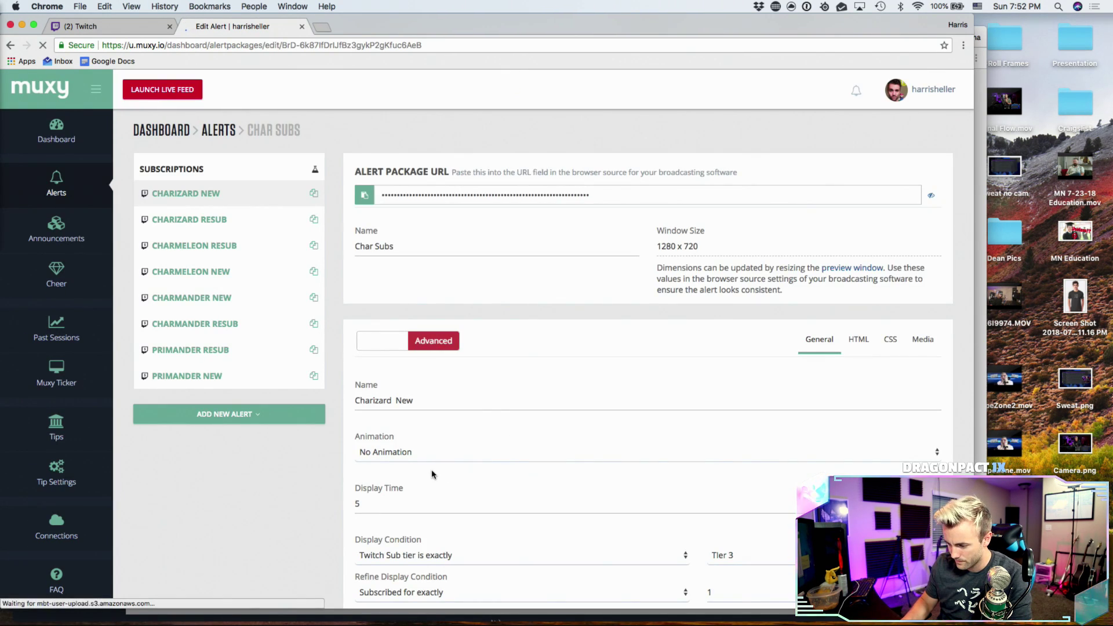
- Examine the Charizard New alert's HTML code, especially the video, title and subtitle sections
{"action": "scroll", "coordinate": [431, 474], "scroll_direction": "down", "scroll_amount": 3}
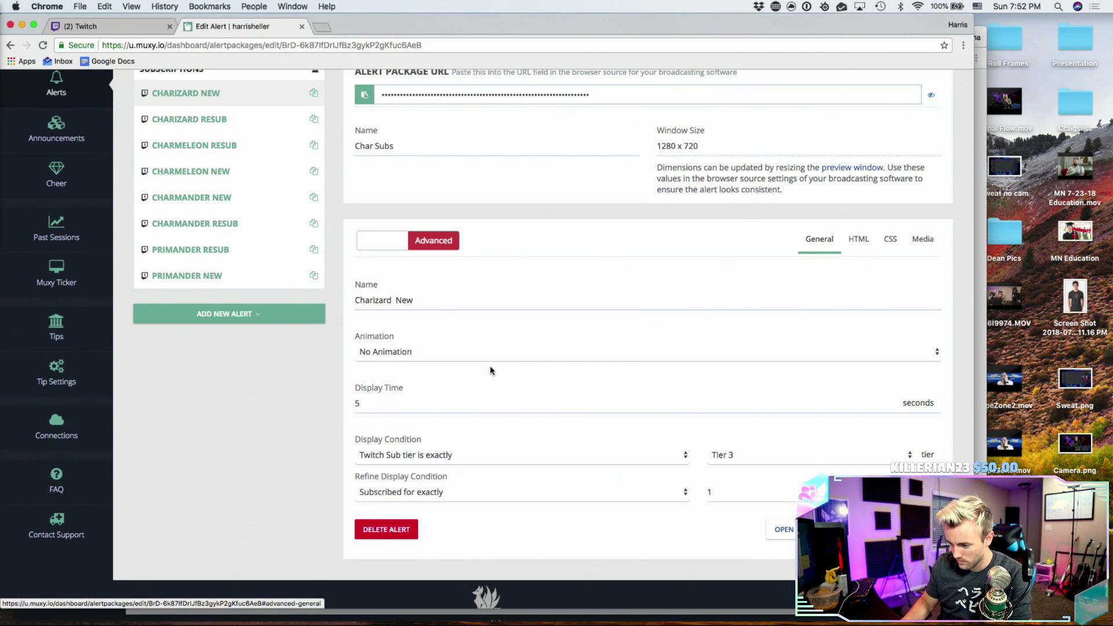
{"action": "left_click", "coordinate": [867, 241]}
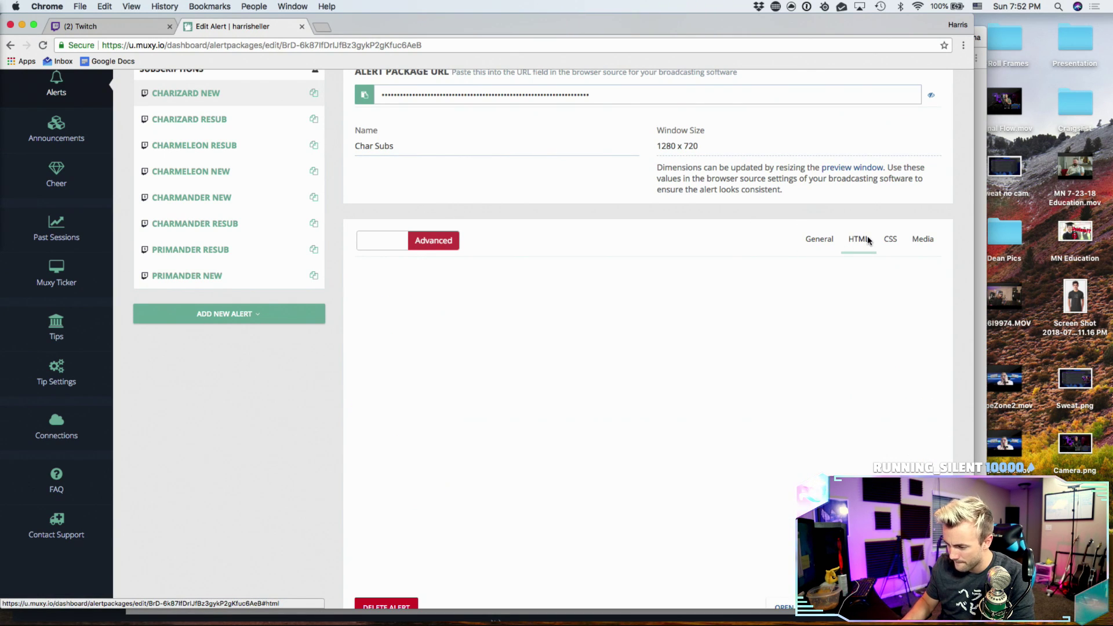
{"action": "scroll", "coordinate": [525, 401], "scroll_direction": "down", "scroll_amount": 6}
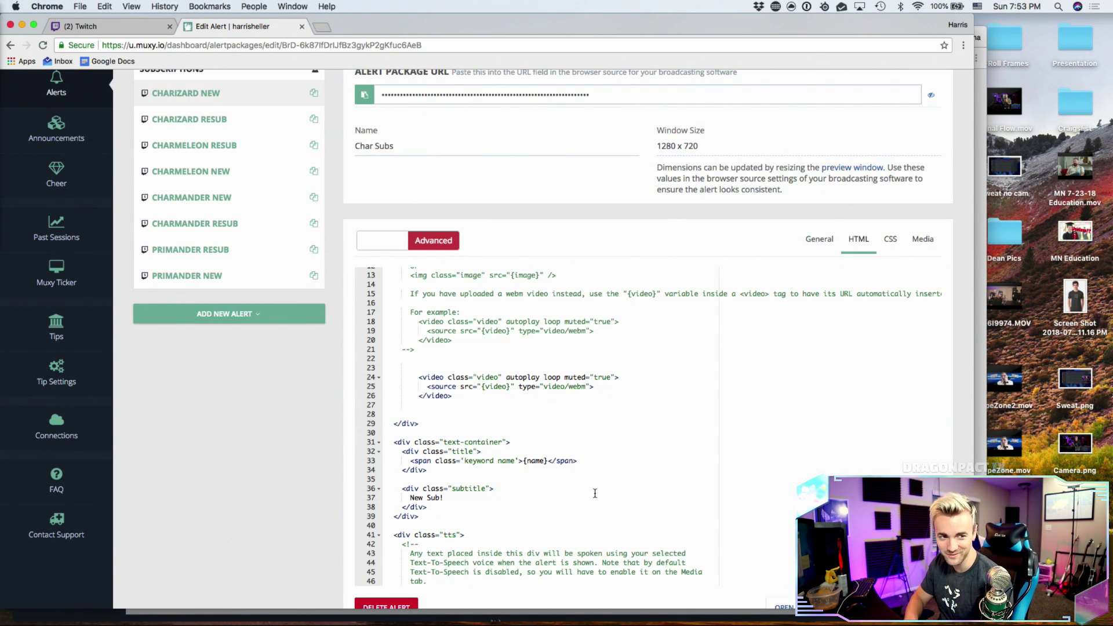
{"action": "left_click", "coordinate": [830, 383]}
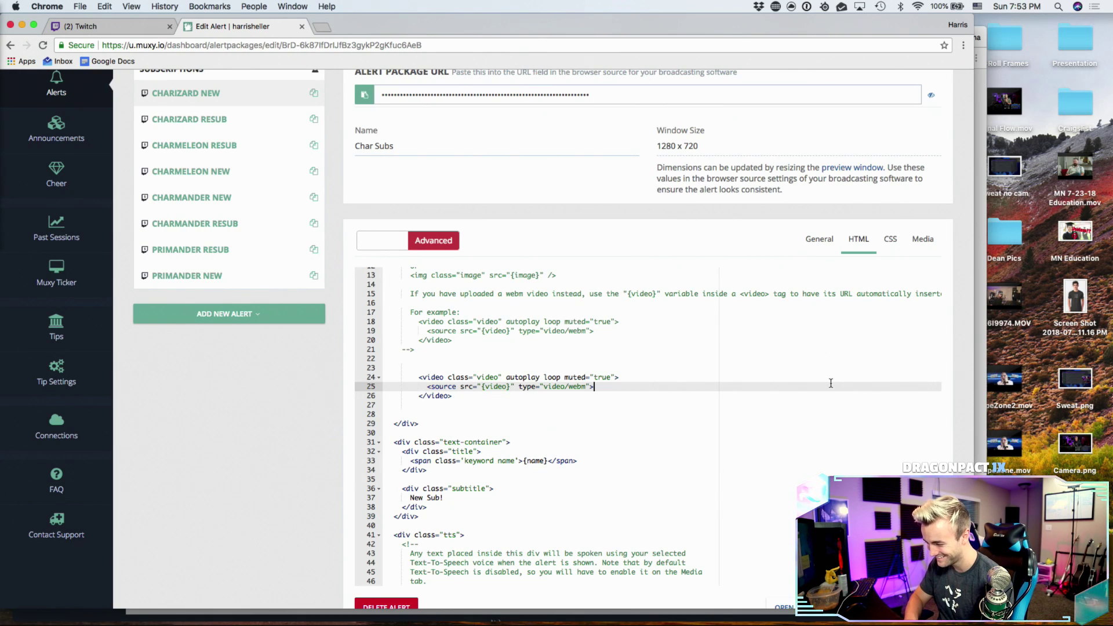
- Return to the Rocket Ride Sub alert's window and change its title to "{name}<br>subscribed!"
{"action": "left_click", "coordinate": [765, 347]}
{"action": "key", "text": "ctrl+Up"}
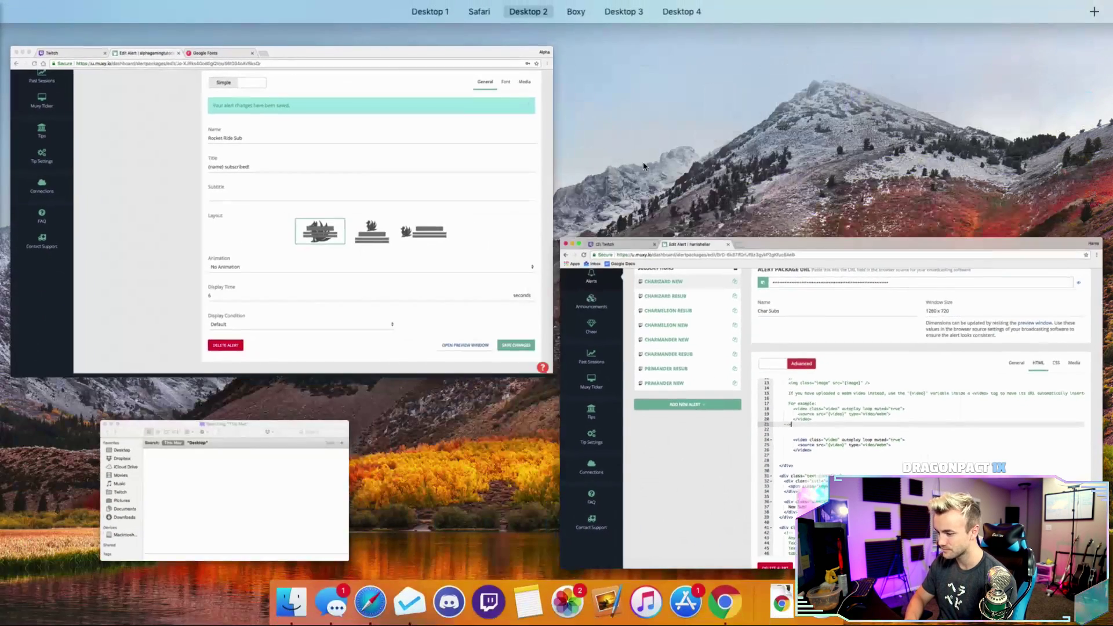
{"action": "left_click", "coordinate": [481, 260]}
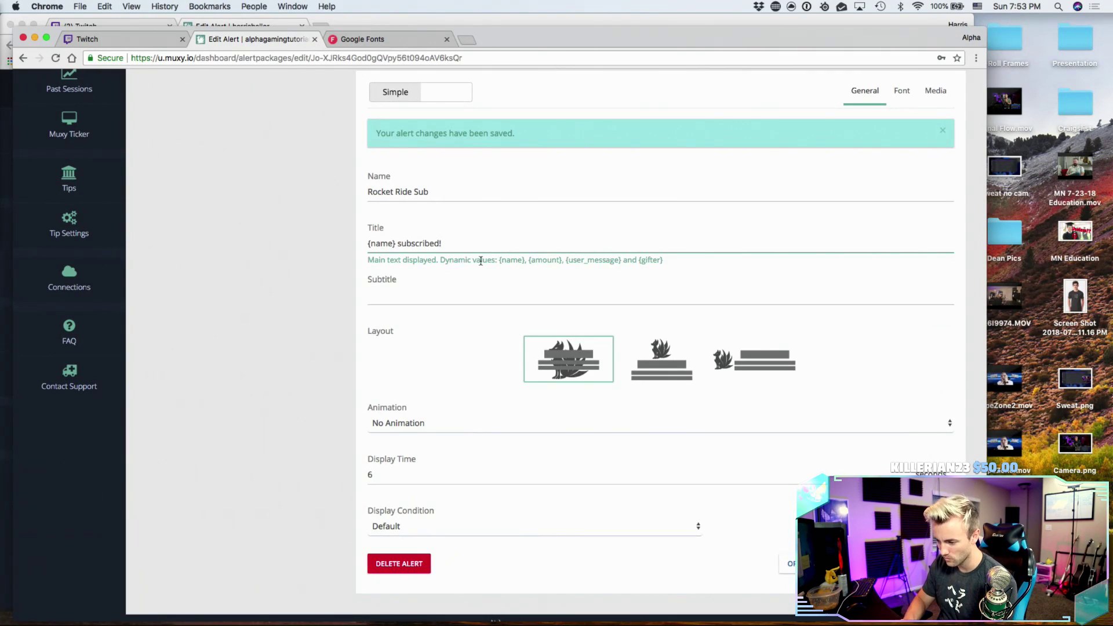
{"action": "key", "text": "BackSpace"}
{"action": "type", "text": "<br>"}
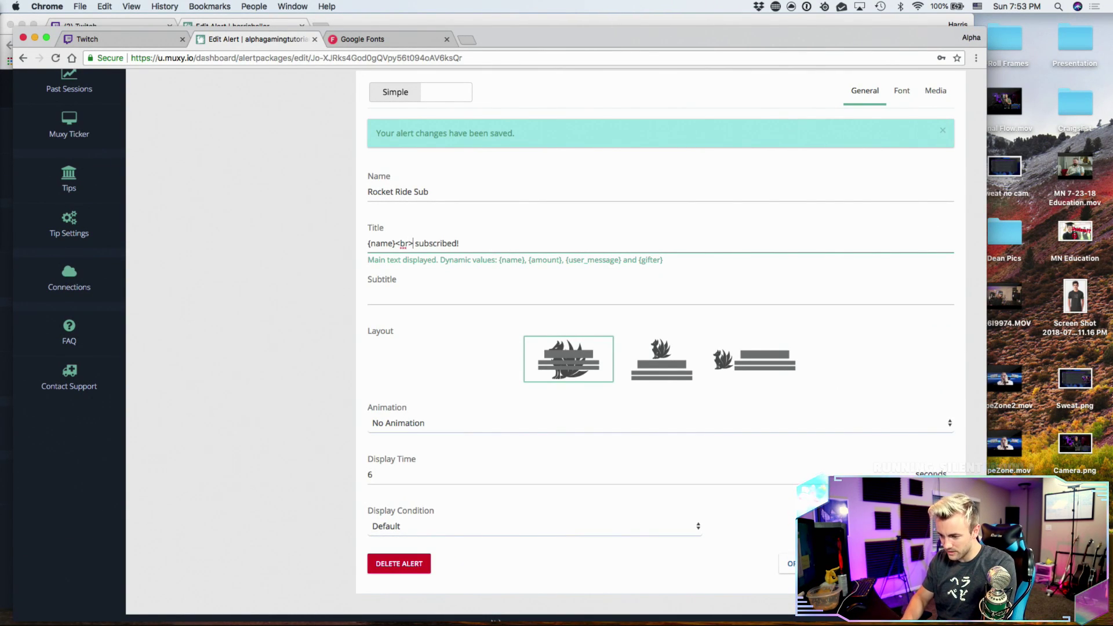
{"action": "key", "text": "Delete"}
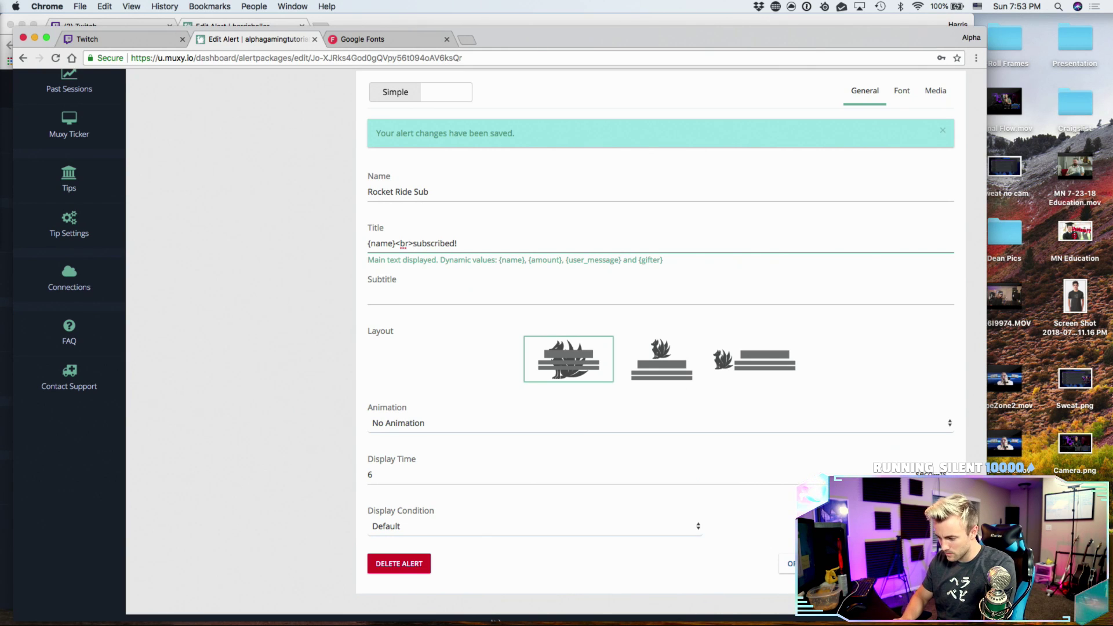
- Save the alert and check its title text in the alert preview window
{"action": "scroll", "coordinate": [800, 211], "scroll_direction": "down", "scroll_amount": 1}
{"action": "scroll", "coordinate": [800, 211], "scroll_direction": "up", "scroll_amount": 5}
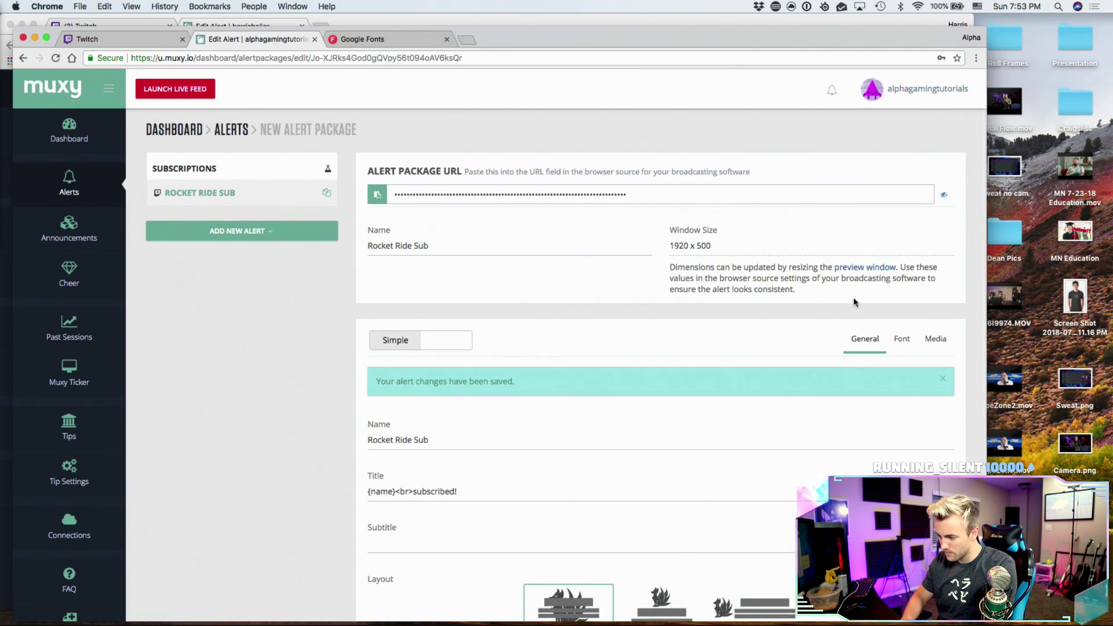
{"action": "left_click", "coordinate": [850, 268]}
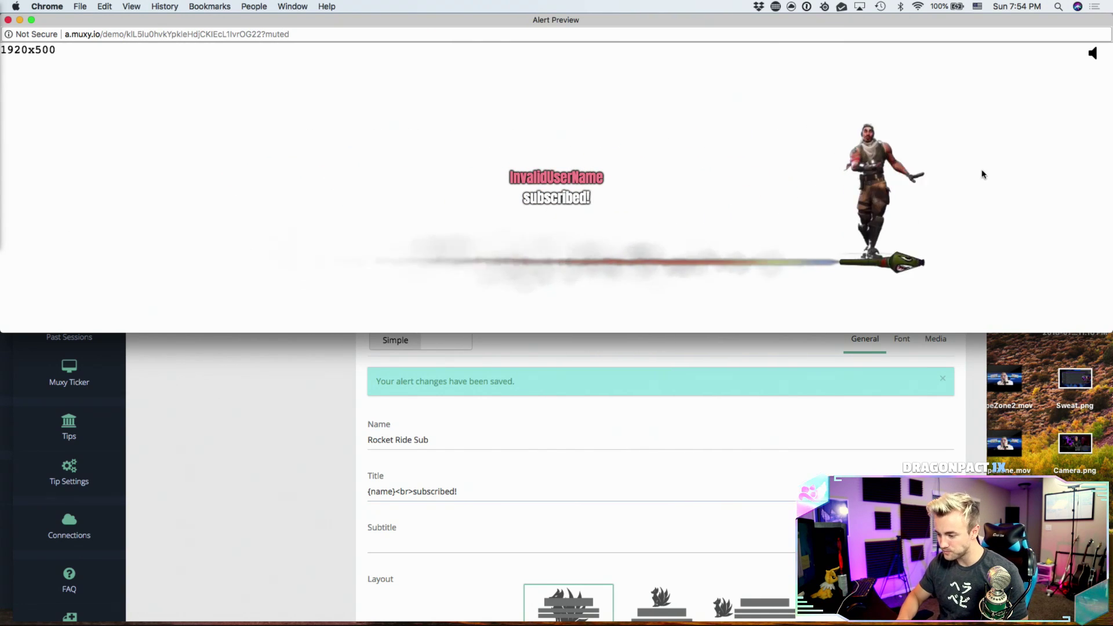
{"action": "left_click", "coordinate": [7, 21]}
- Set the Rocket Ride Sub alert's title font size to 36px
{"action": "left_click", "coordinate": [900, 338]}
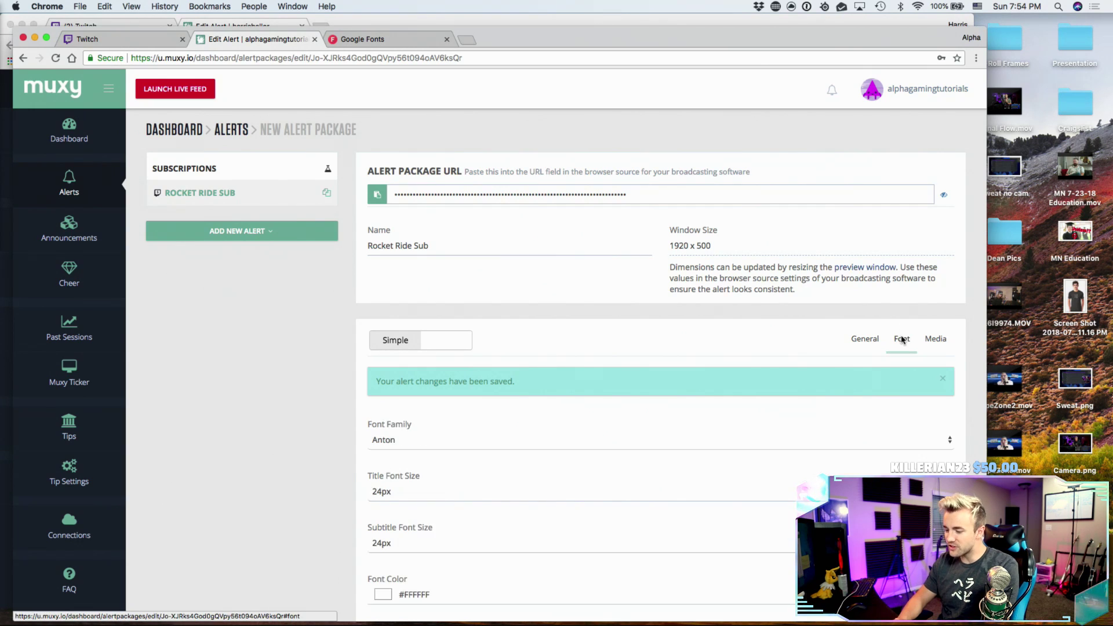
{"action": "scroll", "coordinate": [337, 458], "scroll_direction": "down", "scroll_amount": 2}
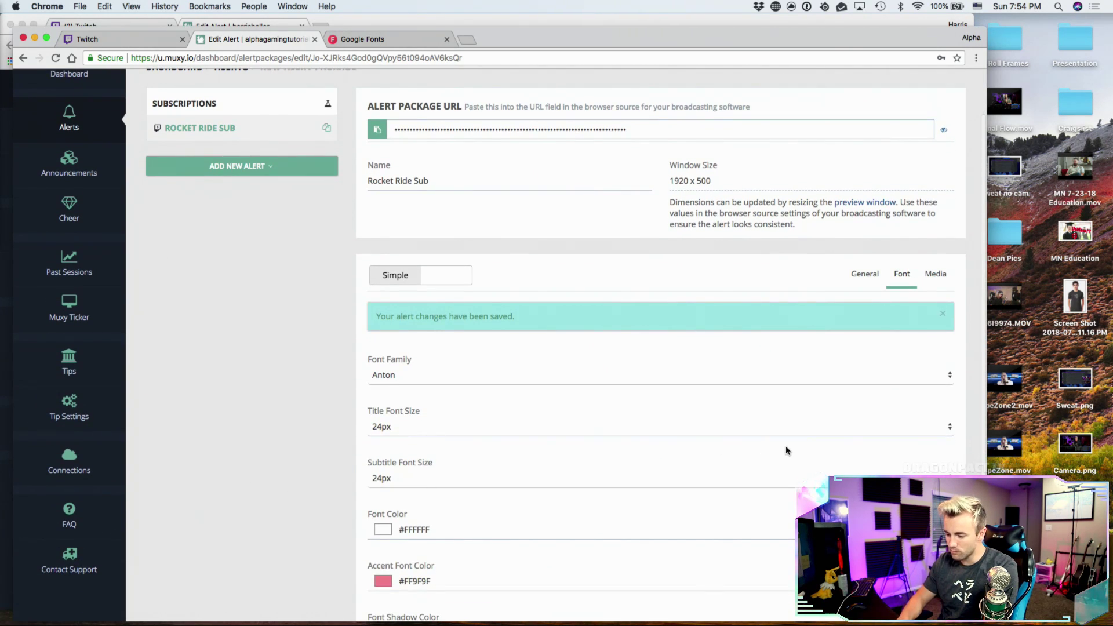
{"action": "left_click", "coordinate": [952, 429]}
{"action": "left_click", "coordinate": [952, 429]}
{"action": "left_click", "coordinate": [953, 429]}
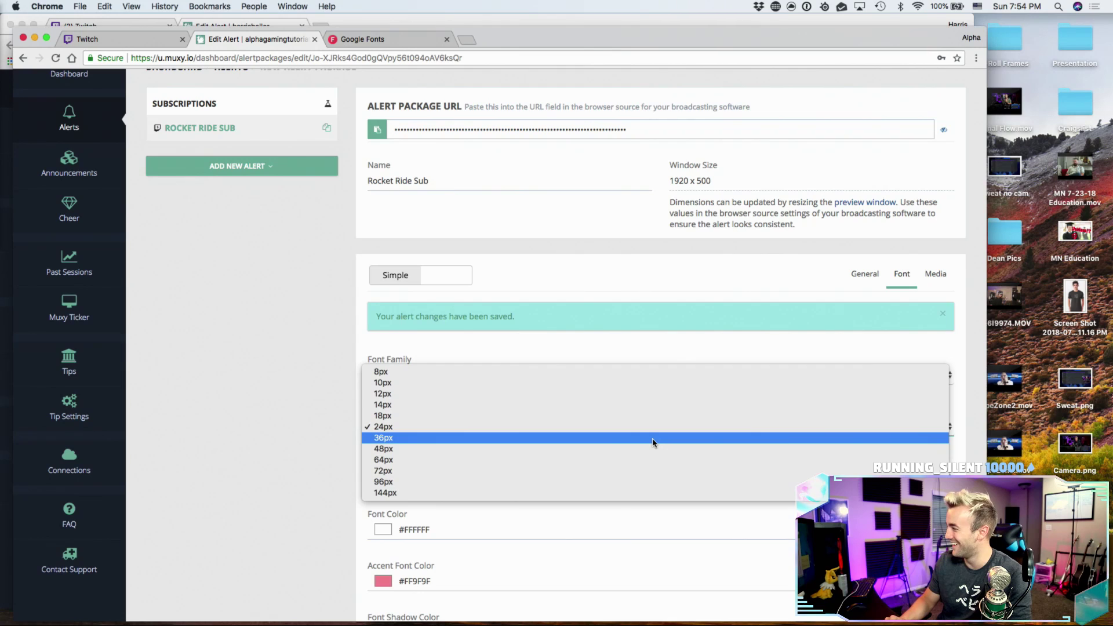
{"action": "left_click", "coordinate": [653, 443]}
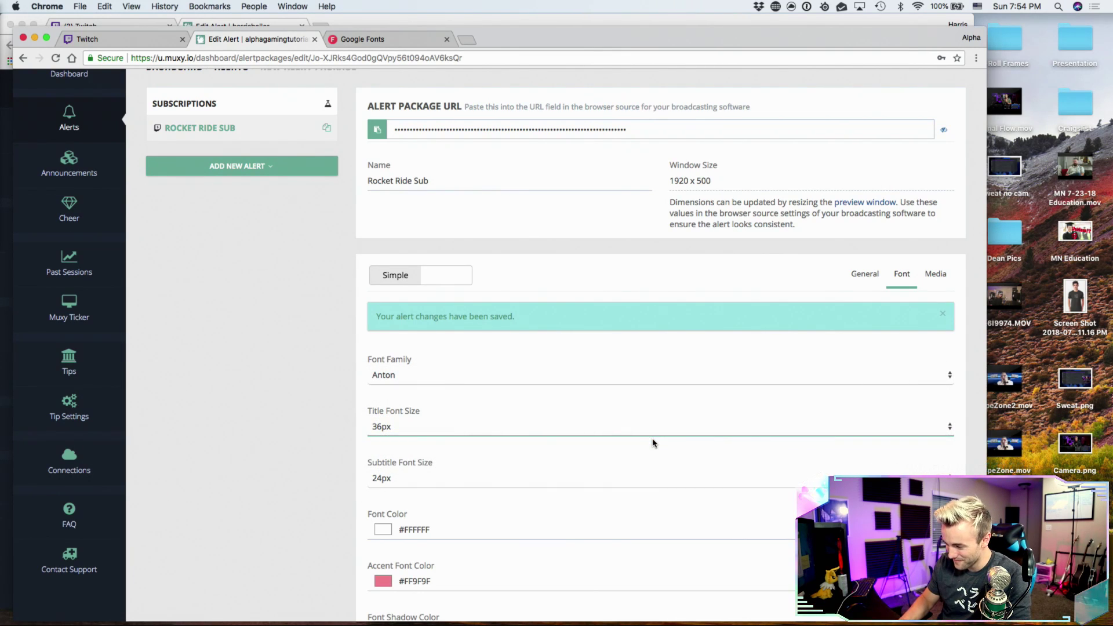
- Save the font change and check the title's size in the alert preview
{"action": "scroll", "coordinate": [298, 429], "scroll_direction": "down", "scroll_amount": 5}
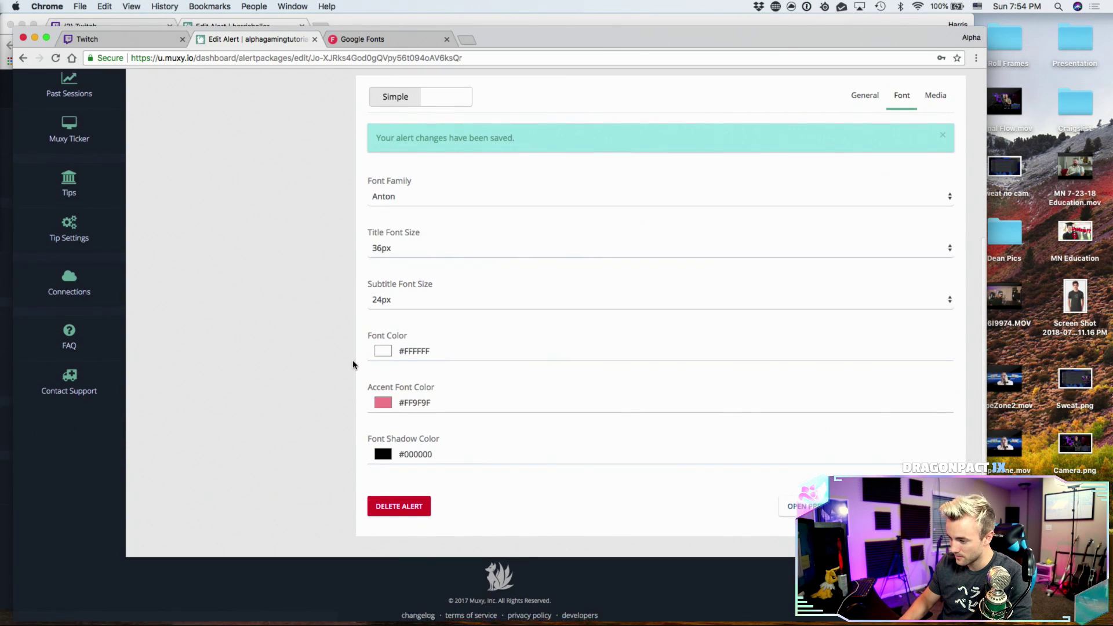
{"action": "scroll", "coordinate": [927, 211], "scroll_direction": "up", "scroll_amount": 7}
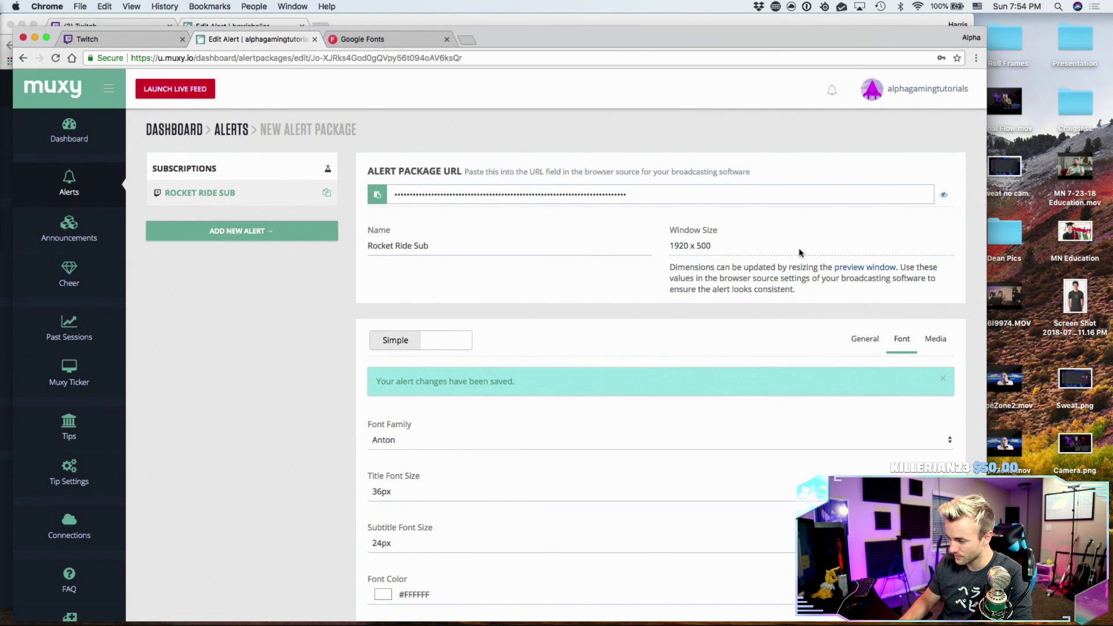
{"action": "left_click", "coordinate": [861, 268]}
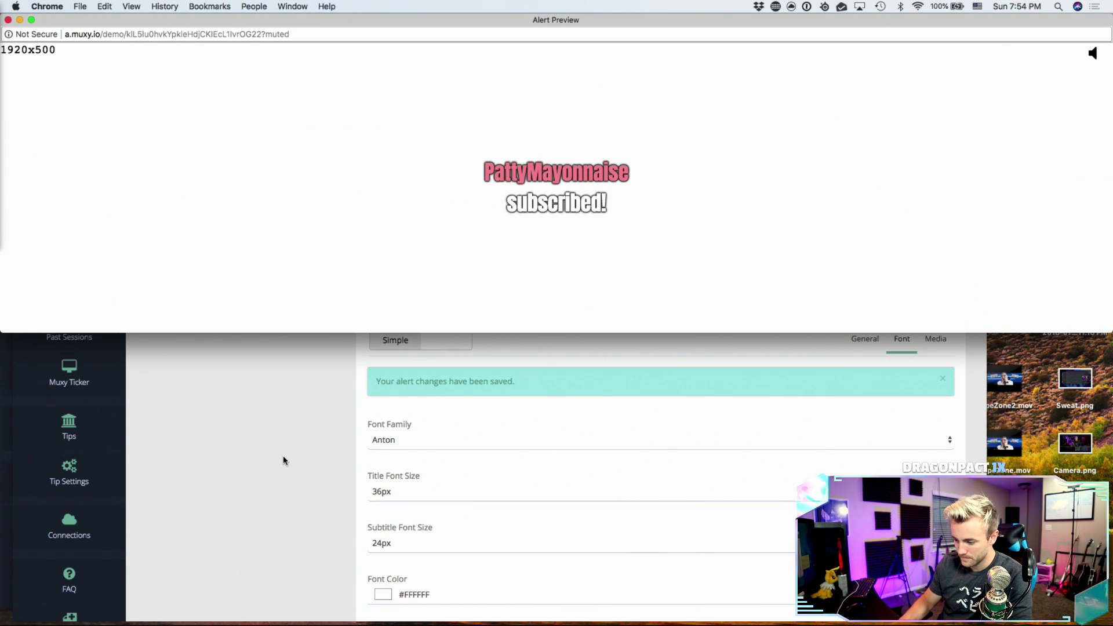
{"action": "left_click", "coordinate": [8, 20]}
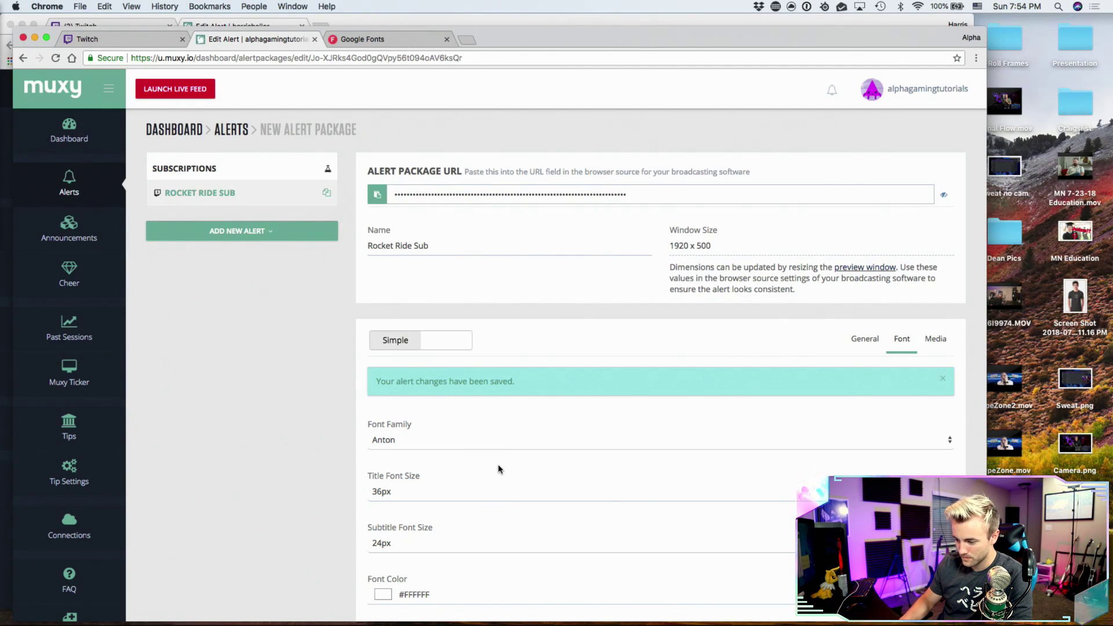
- Set the title font size to 48px, save the alert and open its preview
{"action": "left_click", "coordinate": [725, 490]}
{"action": "left_click", "coordinate": [653, 504]}
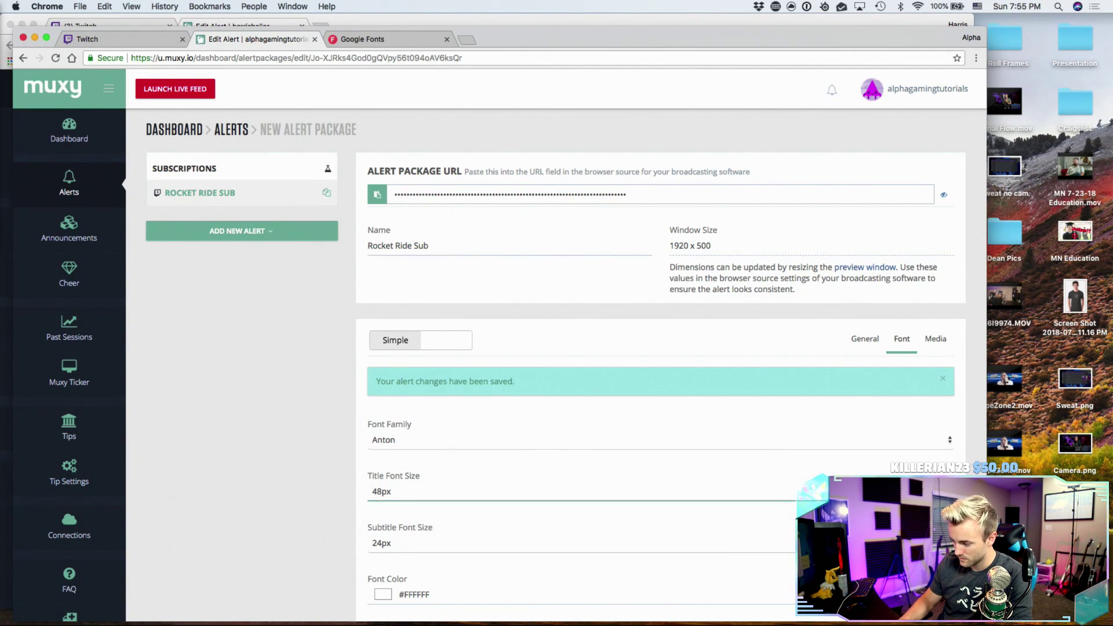
{"action": "scroll", "coordinate": [386, 549], "scroll_direction": "down", "scroll_amount": 3}
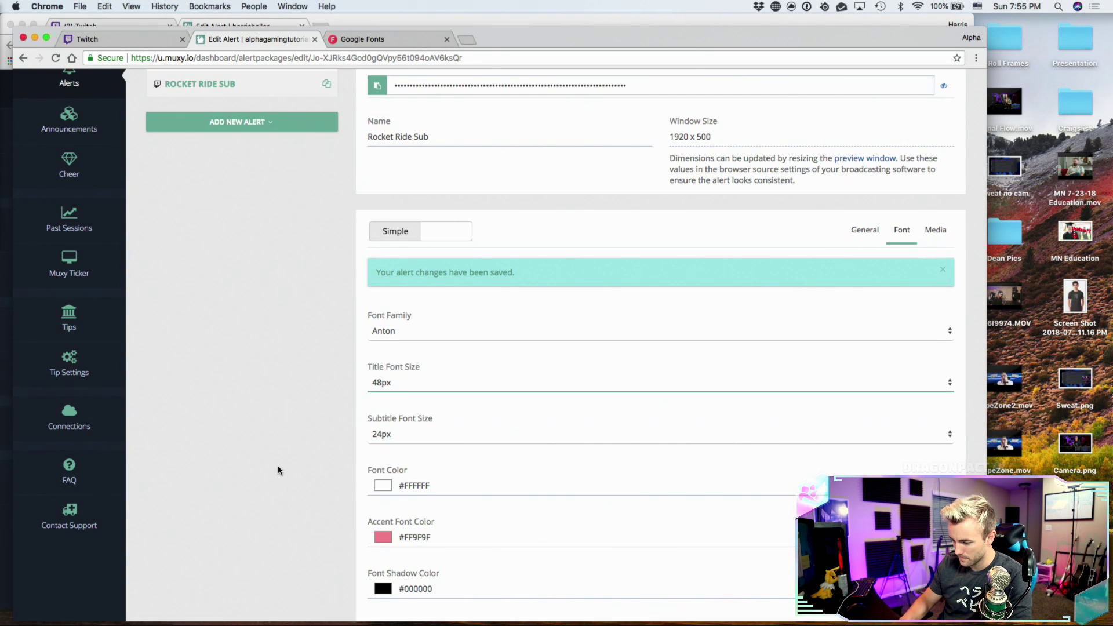
{"action": "scroll", "coordinate": [277, 465], "scroll_direction": "down", "scroll_amount": 3}
{"action": "scroll", "coordinate": [323, 331], "scroll_direction": "up", "scroll_amount": 5}
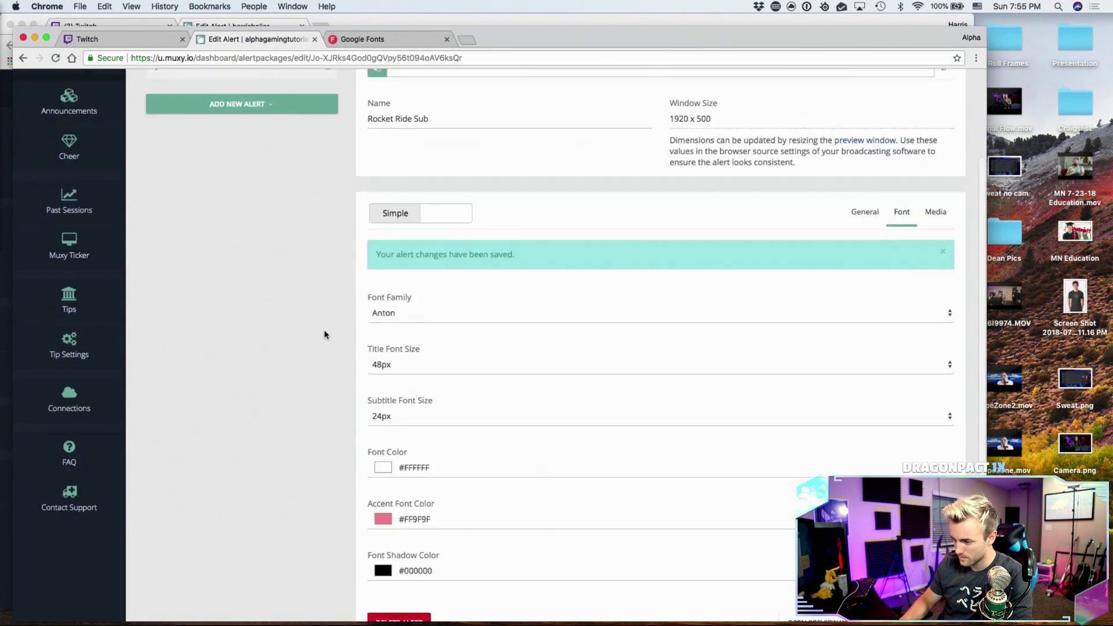
{"action": "left_click", "coordinate": [859, 267]}
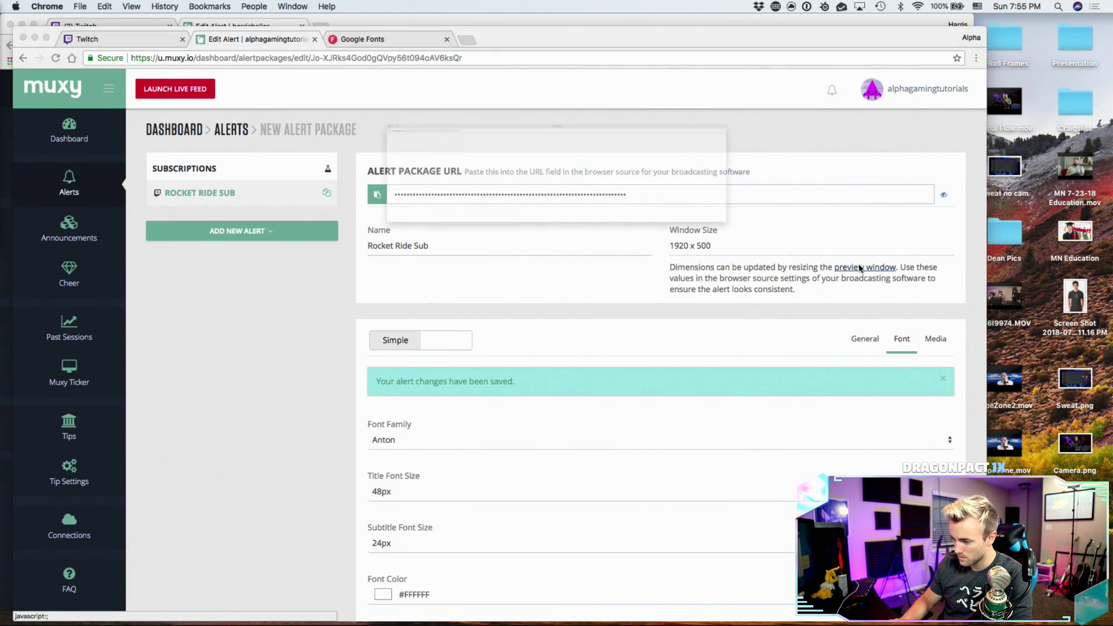
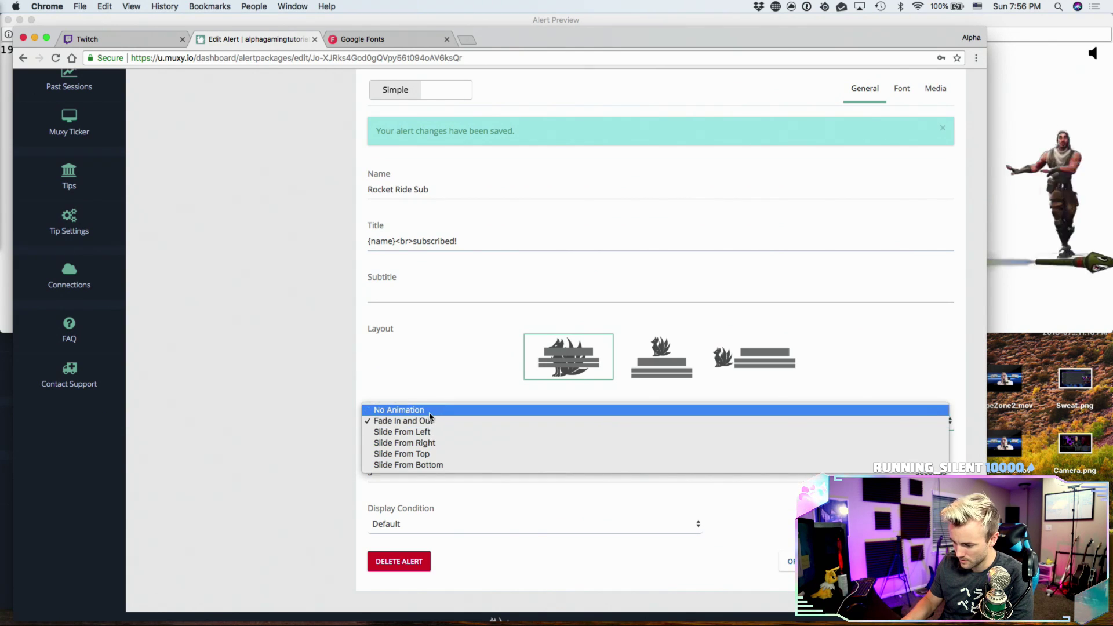
- Set the alert's animation to No Animation in the general settings and save the alert
{"action": "scroll", "coordinate": [311, 403], "scroll_direction": "down", "scroll_amount": 2}
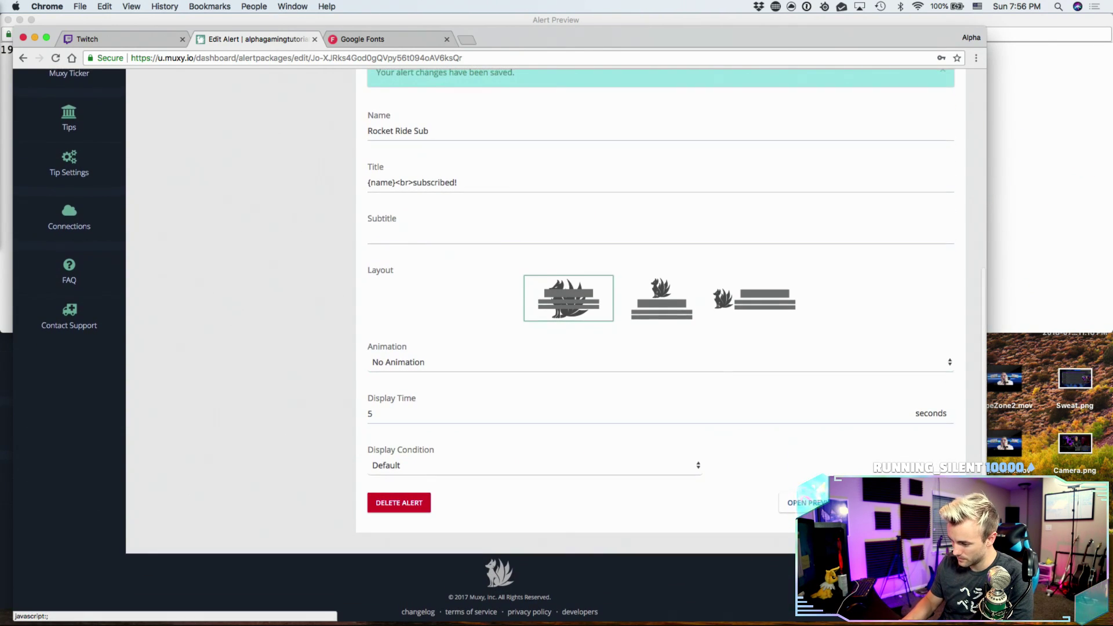
{"action": "scroll", "coordinate": [307, 360], "scroll_direction": "up", "scroll_amount": 3}
{"action": "scroll", "coordinate": [347, 417], "scroll_direction": "down", "scroll_amount": 1}
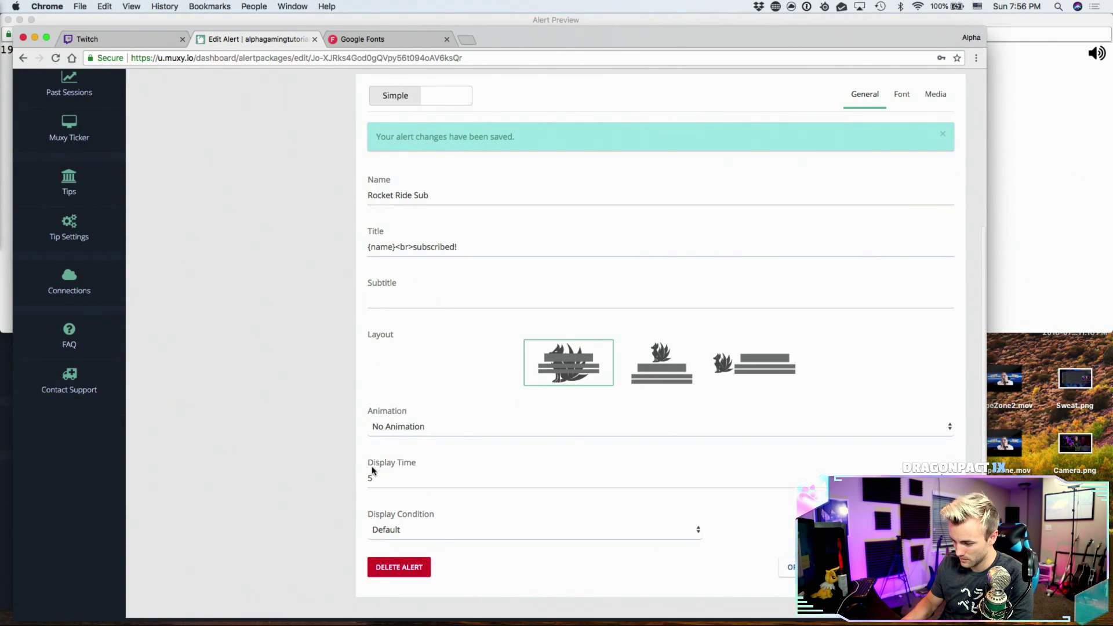
{"action": "scroll", "coordinate": [334, 350], "scroll_direction": "up", "scroll_amount": 1}
- Bring the alert preview forward to watch the rocket ride and title, and close the preview window
{"action": "scroll", "coordinate": [333, 350], "scroll_direction": "up", "scroll_amount": 7}
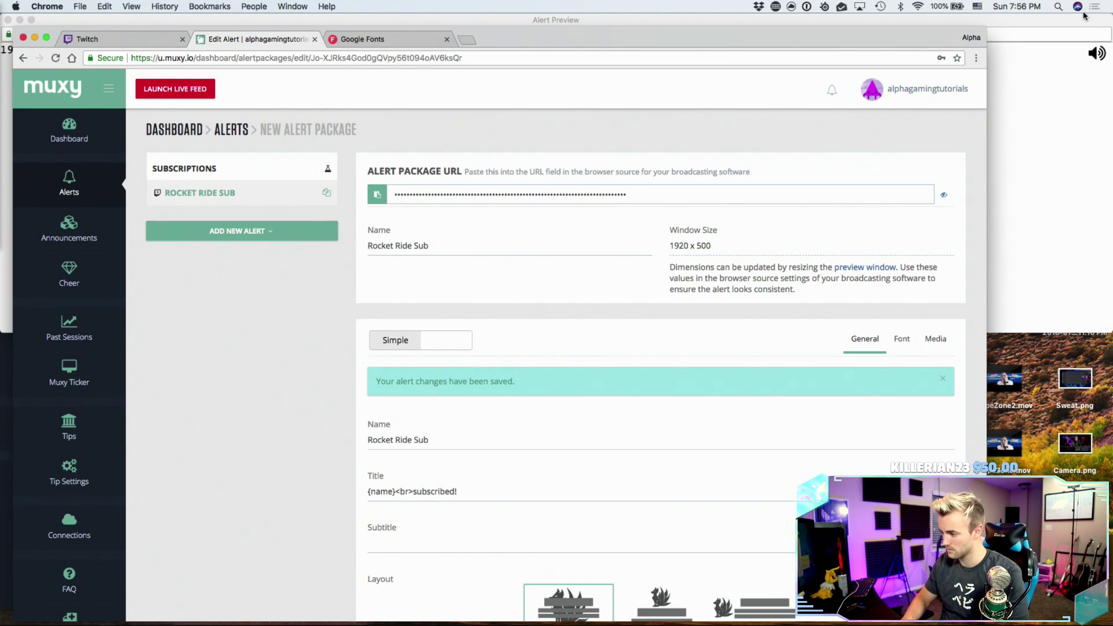
{"action": "left_click", "coordinate": [1085, 60]}
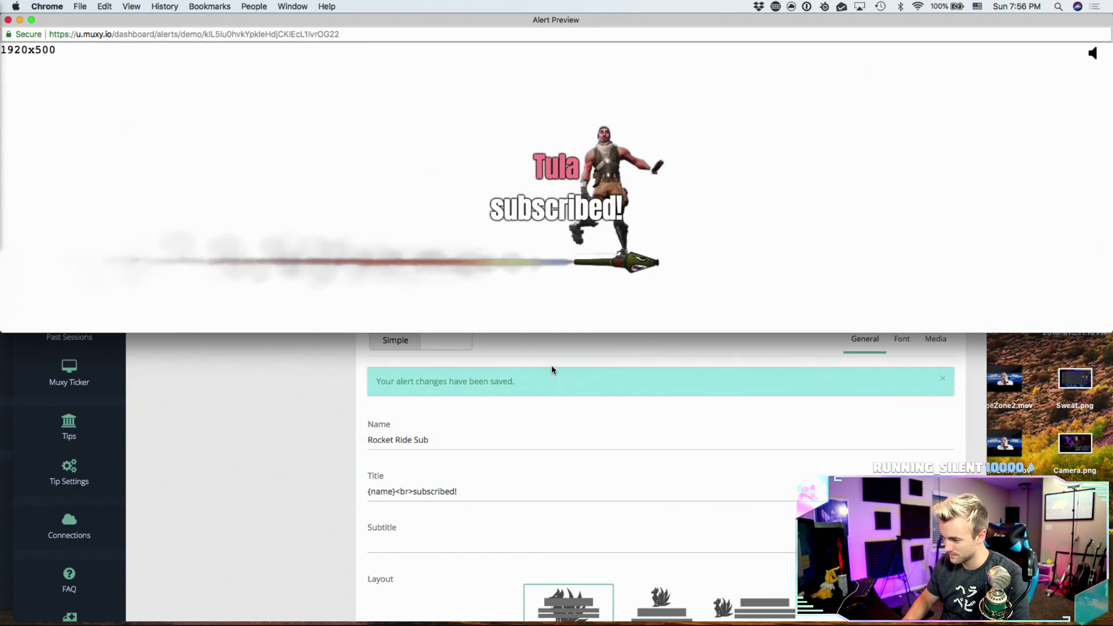
{"action": "left_click", "coordinate": [273, 457]}
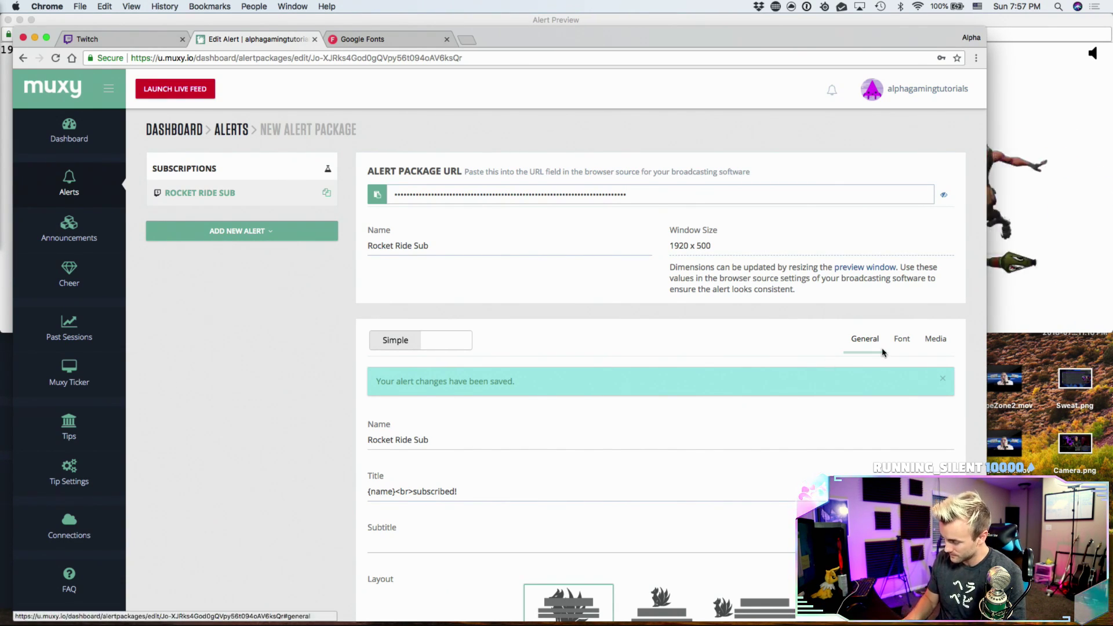
{"action": "scroll", "coordinate": [325, 356], "scroll_direction": "down", "scroll_amount": 4}
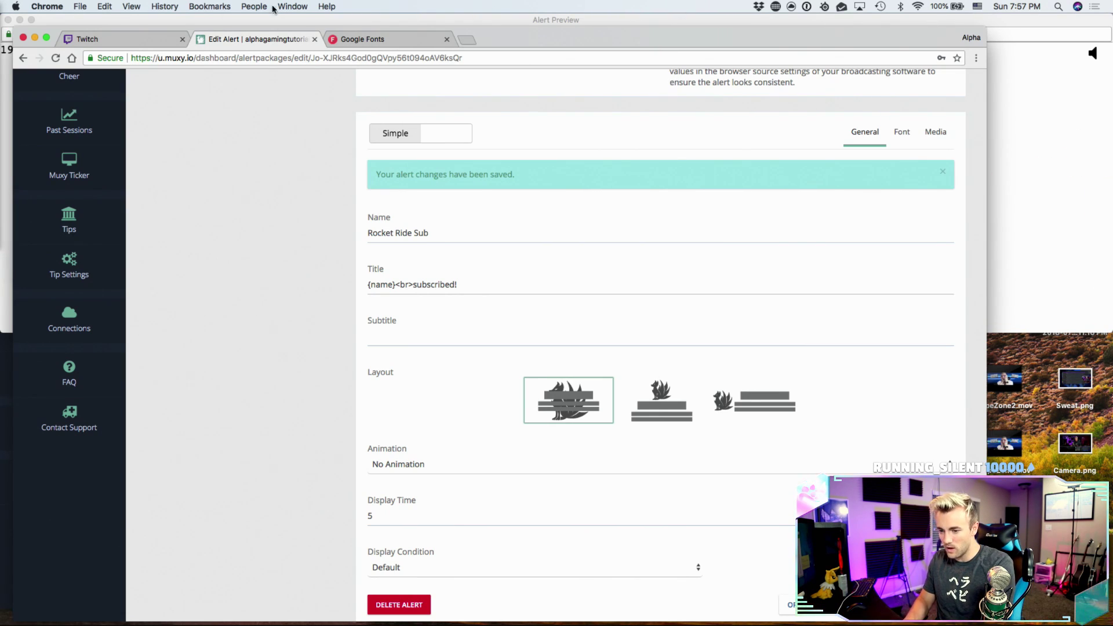
{"action": "left_click", "coordinate": [7, 20]}
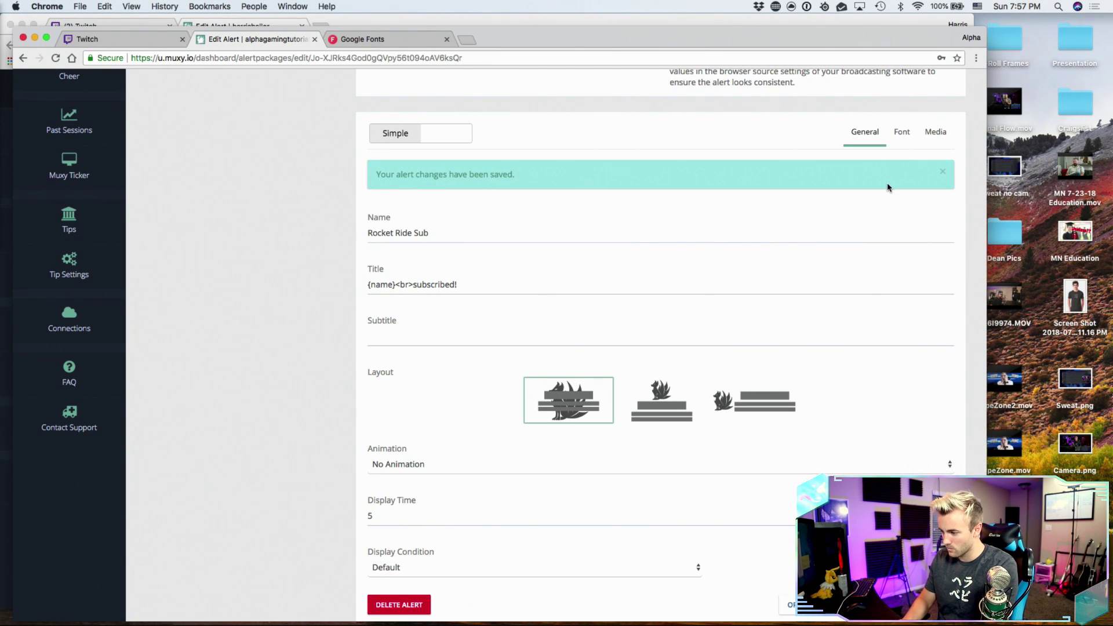
- Switch the Rocket Ride Sub alert to advanced editing and set its animation to No Animation
{"action": "left_click", "coordinate": [459, 138]}
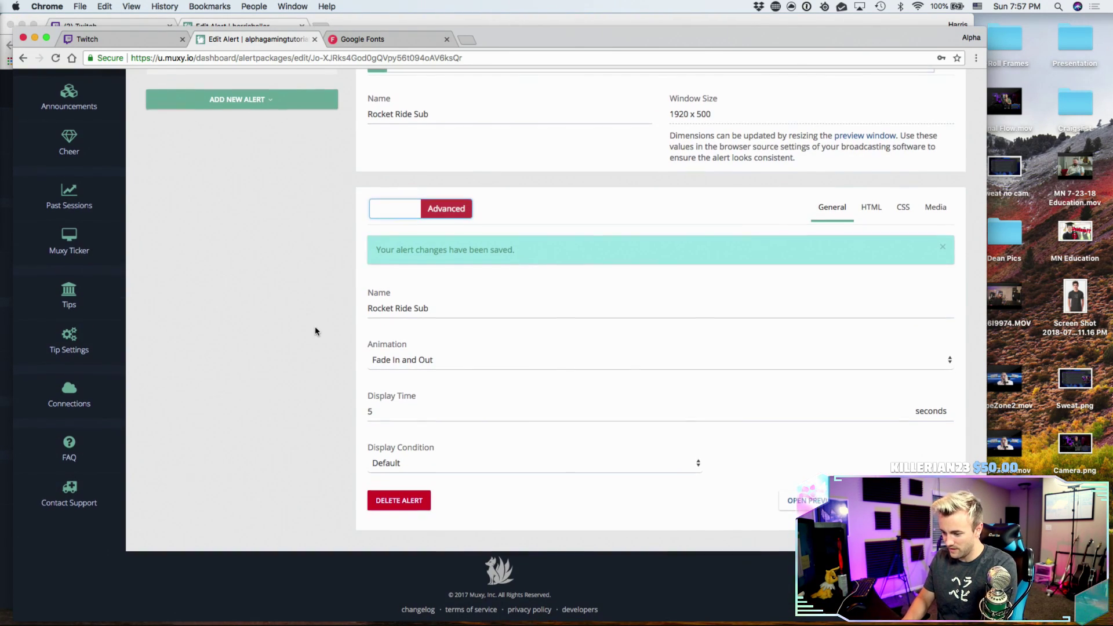
{"action": "left_click", "coordinate": [478, 361]}
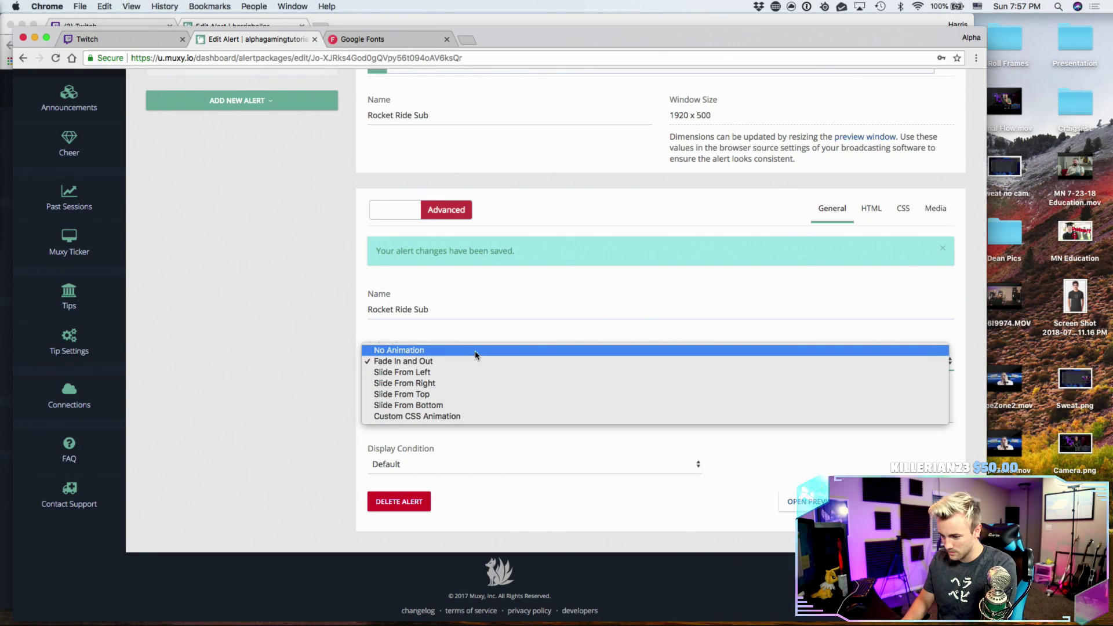
{"action": "left_click", "coordinate": [479, 350]}
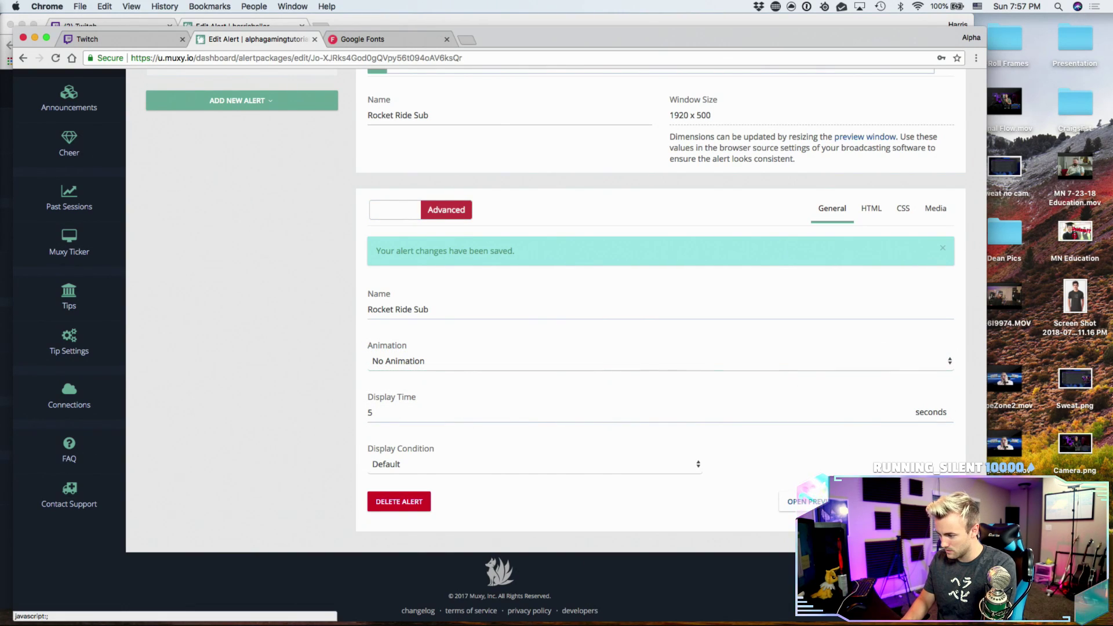
- Open the Rocket Ride Sub alert's CSS, and examine the font import and keyframe animations in the Charizard New alert's CSS in the other window
{"action": "left_click", "coordinate": [897, 212]}
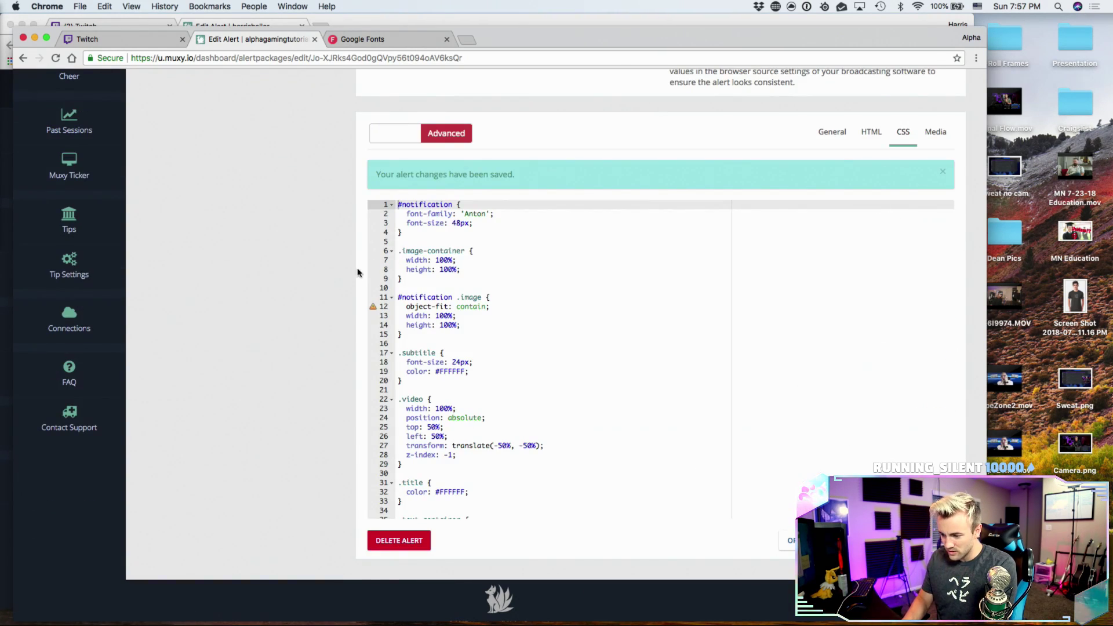
{"action": "key", "text": "ctrl+Up"}
{"action": "left_click", "coordinate": [697, 357]}
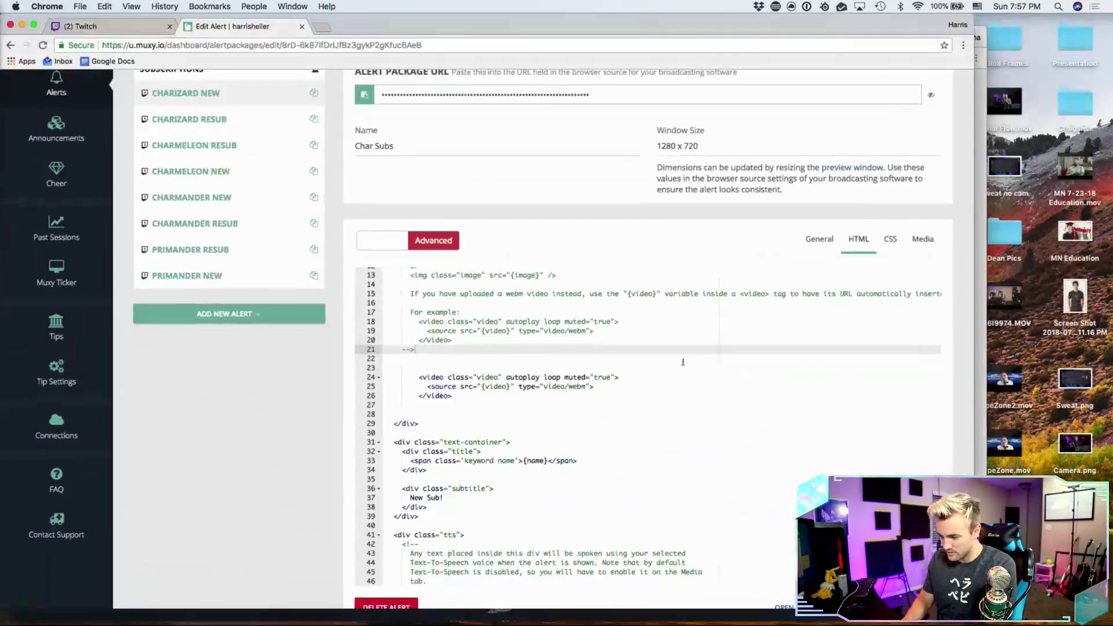
{"action": "left_click", "coordinate": [890, 239]}
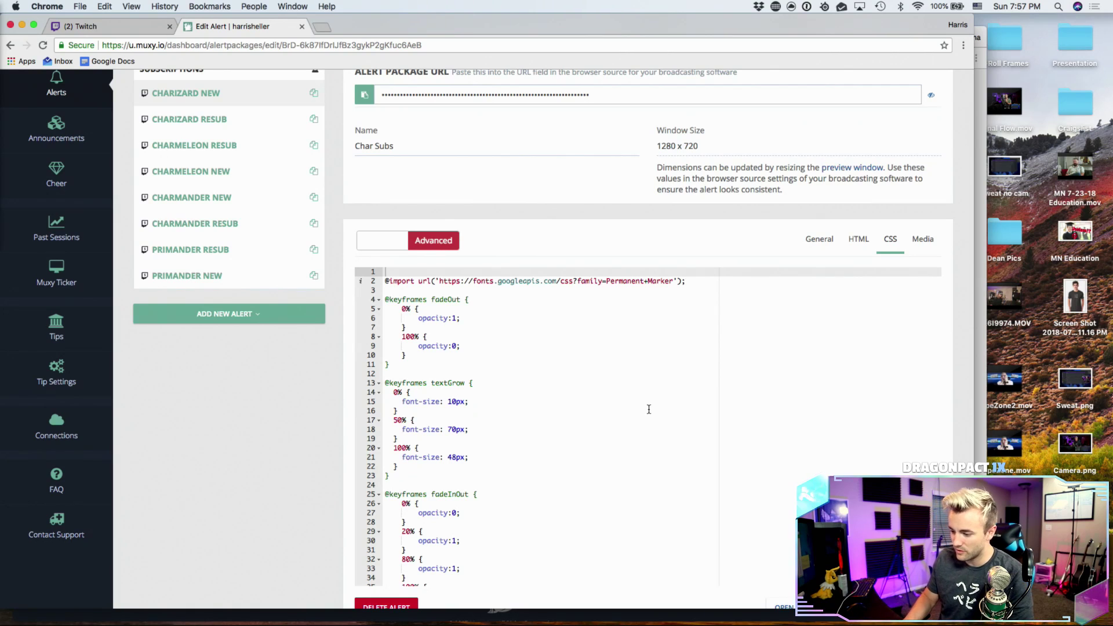
{"action": "scroll", "coordinate": [477, 434], "scroll_direction": "down", "scroll_amount": 5}
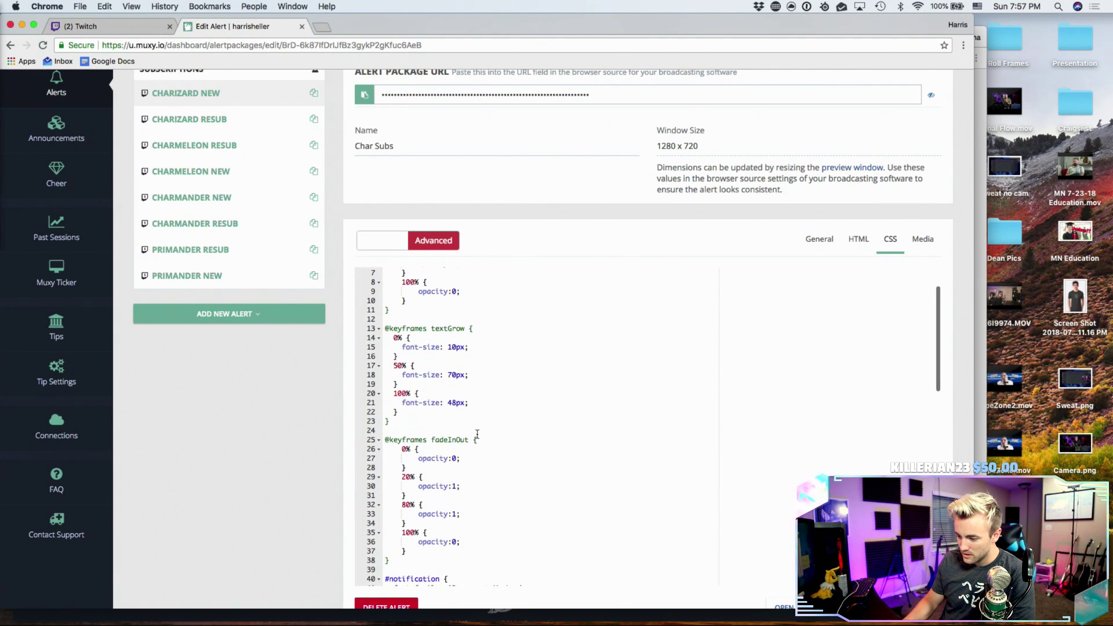
{"action": "scroll", "coordinate": [450, 367], "scroll_direction": "up", "scroll_amount": 1}
{"action": "scroll", "coordinate": [449, 367], "scroll_direction": "up", "scroll_amount": 3}
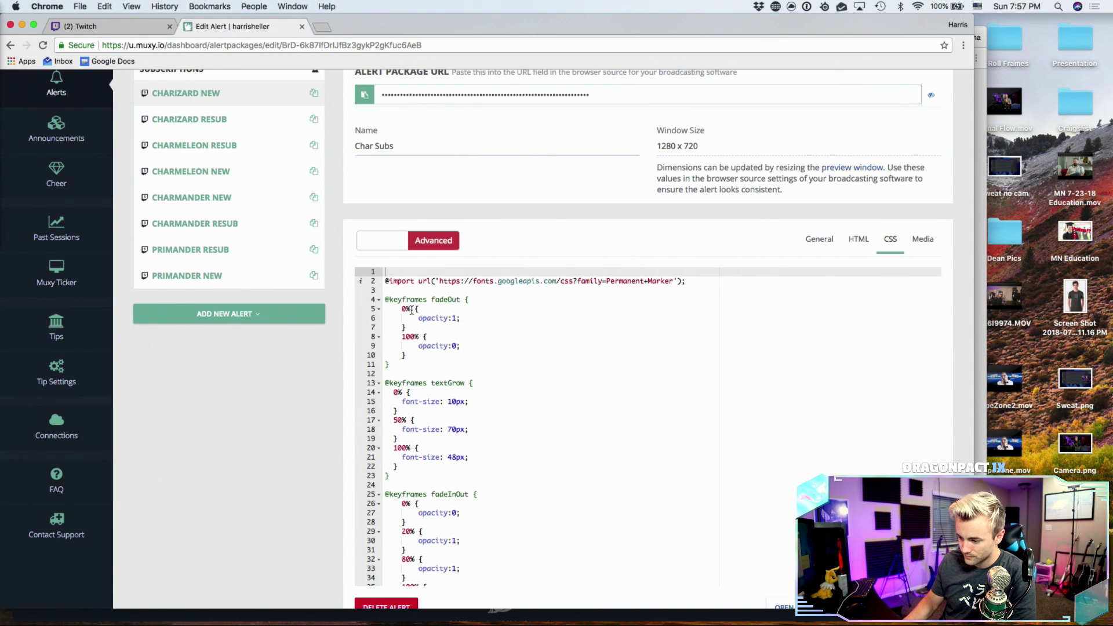
{"action": "scroll", "coordinate": [496, 468], "scroll_direction": "down", "scroll_amount": 3}
{"action": "scroll", "coordinate": [496, 467], "scroll_direction": "up", "scroll_amount": 3}
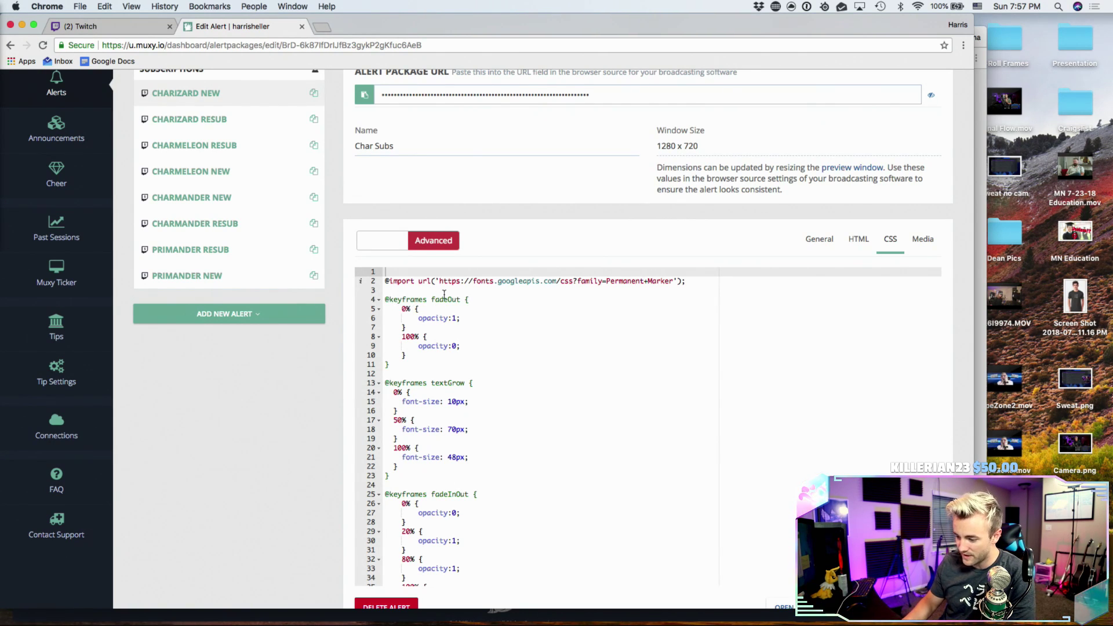
- Look through the Charizard New alert's CSS and copy its complete fadeOut keyframes block
{"action": "scroll", "coordinate": [464, 382], "scroll_direction": "down", "scroll_amount": 3}
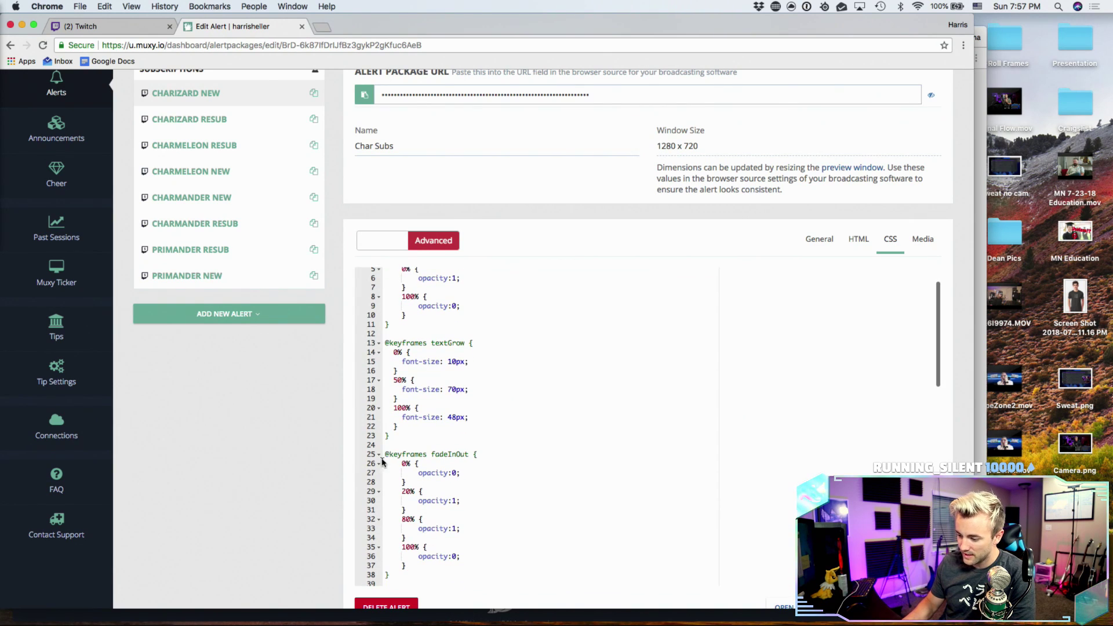
{"action": "scroll", "coordinate": [480, 452], "scroll_direction": "down", "scroll_amount": 7}
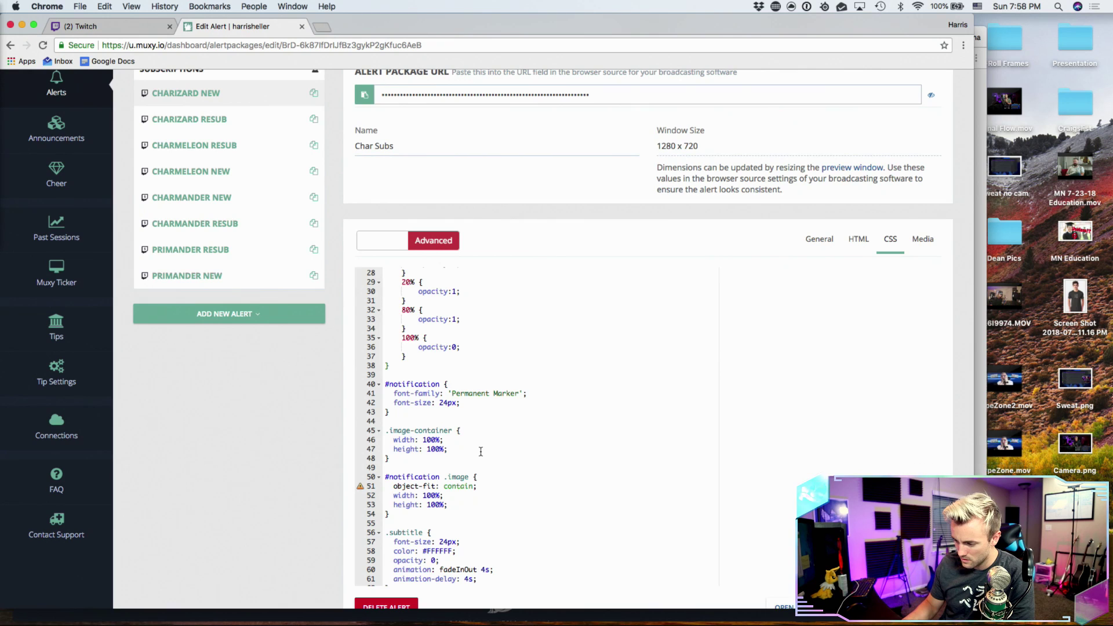
{"action": "scroll", "coordinate": [481, 451], "scroll_direction": "up", "scroll_amount": 3}
{"action": "scroll", "coordinate": [481, 451], "scroll_direction": "up", "scroll_amount": 7}
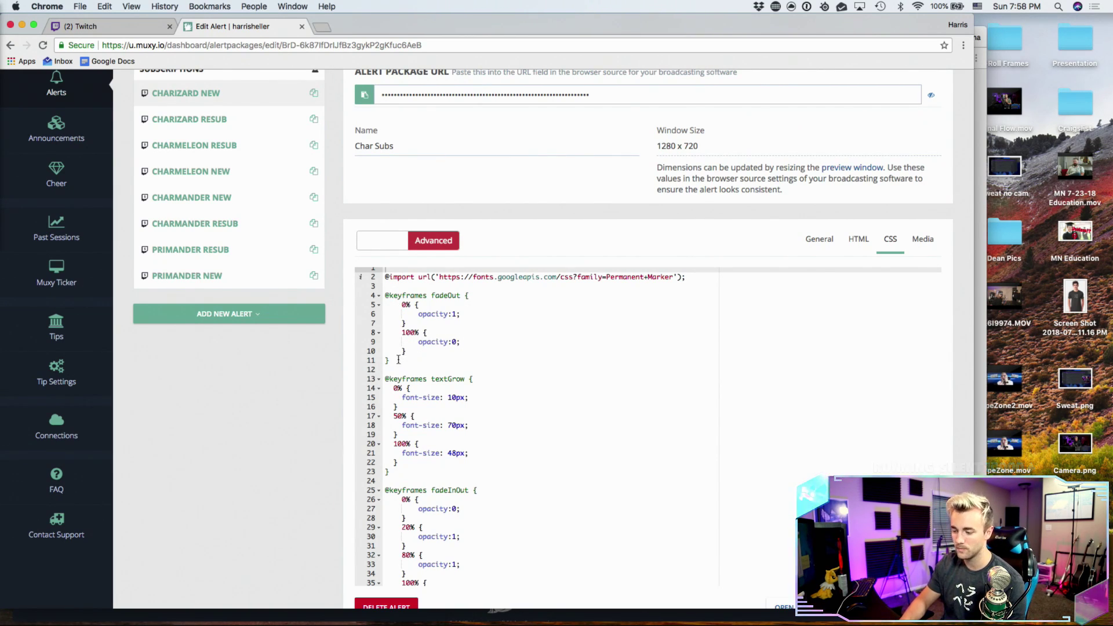
{"action": "left_click_drag", "start_coordinate": [406, 364], "coordinate": [383, 297]}
{"action": "key", "text": "super+c"}
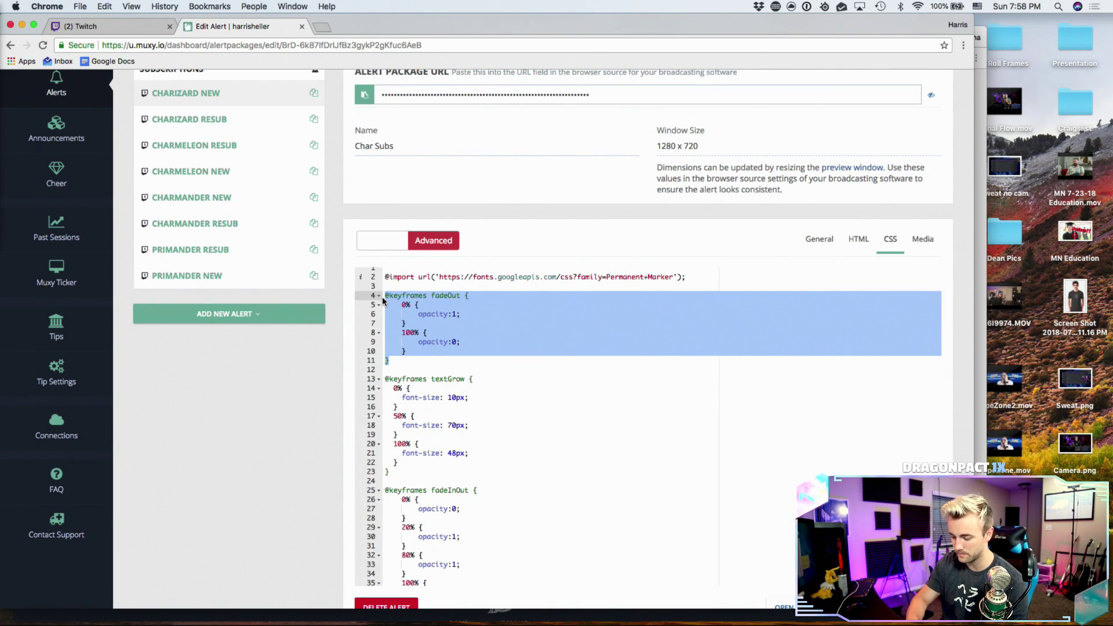
- Return to the Rocket Ride Sub alert's CSS and insert several blank lines above the #notification rule
{"action": "key", "text": "ctrl+Up"}
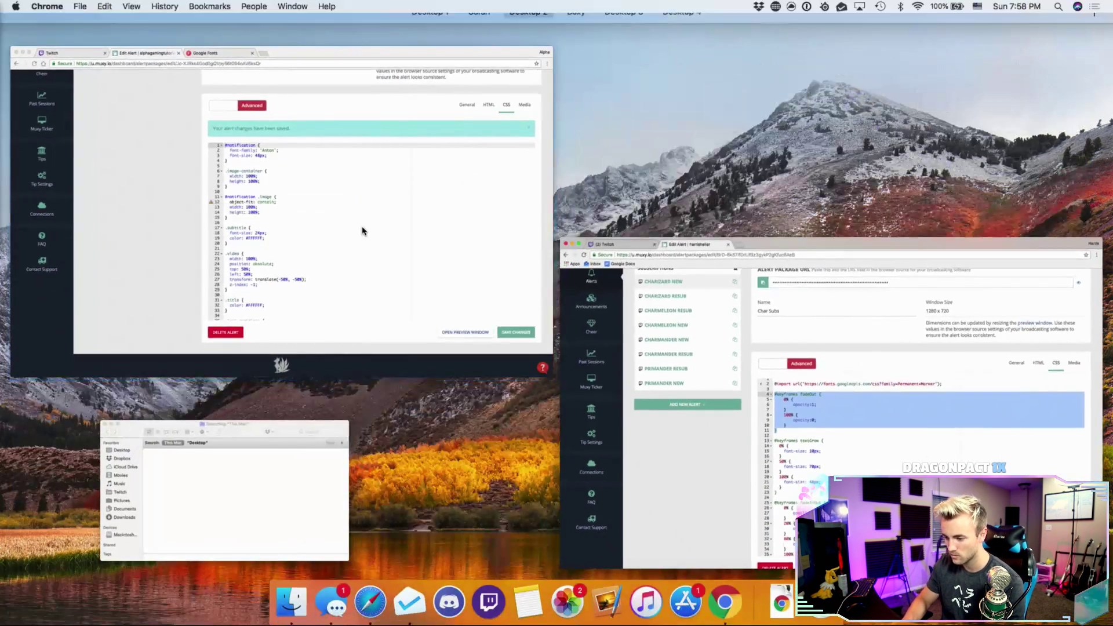
{"action": "left_click", "coordinate": [362, 231]}
{"action": "scroll", "coordinate": [467, 256], "scroll_direction": "up", "scroll_amount": 2}
{"action": "key", "text": "ctrl+Up"}
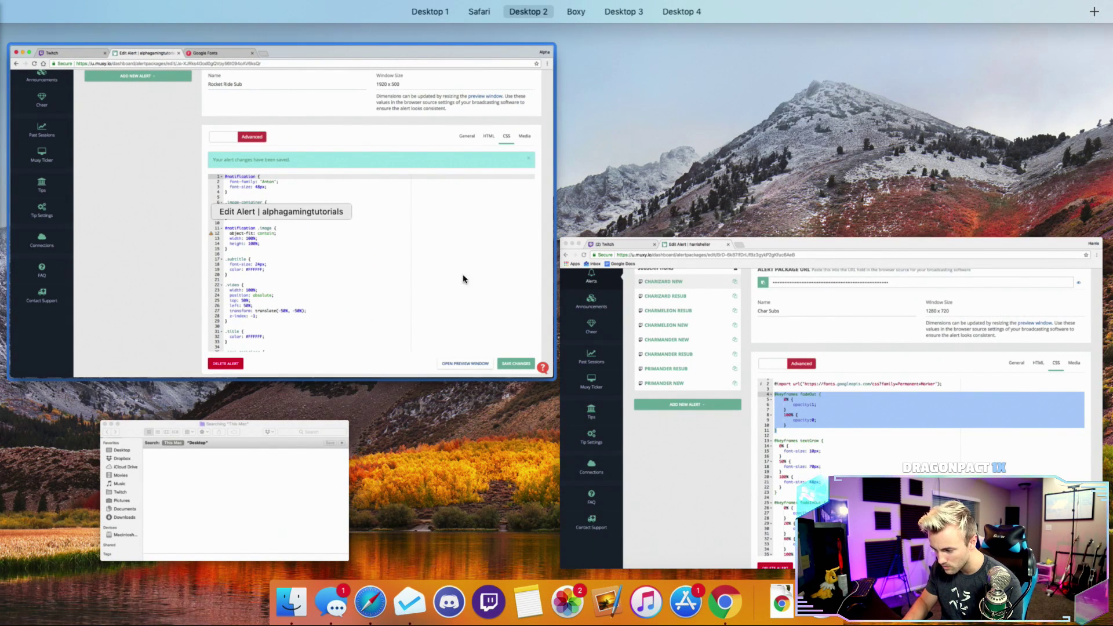
{"action": "left_click", "coordinate": [708, 450]}
{"action": "scroll", "coordinate": [505, 472], "scroll_direction": "down", "scroll_amount": 5}
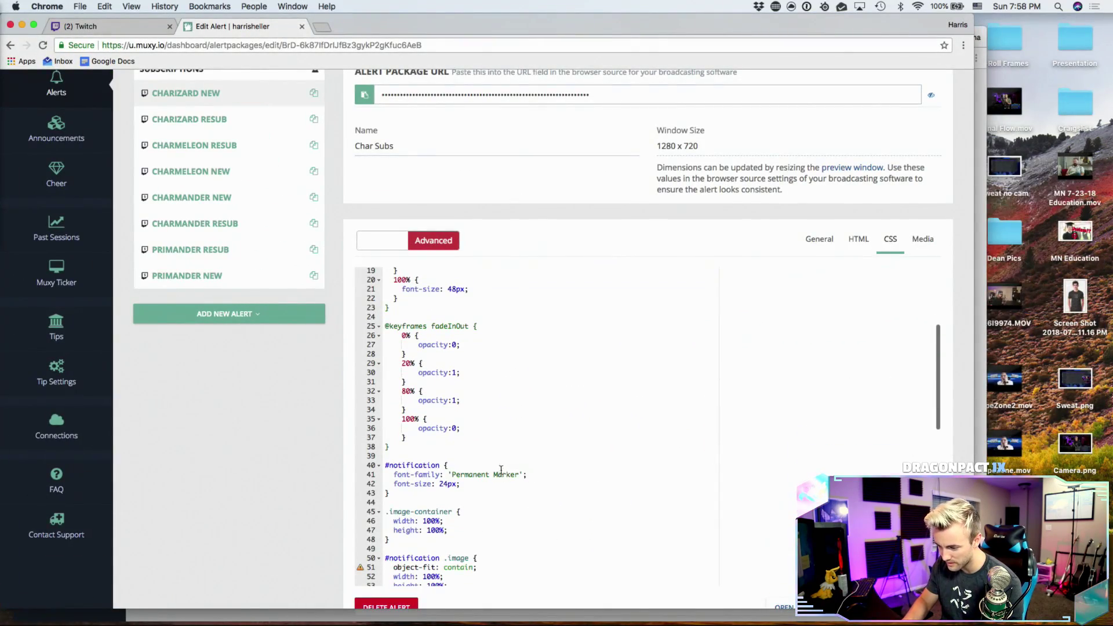
{"action": "key", "text": "ctrl+Up"}
{"action": "left_click", "coordinate": [315, 314]}
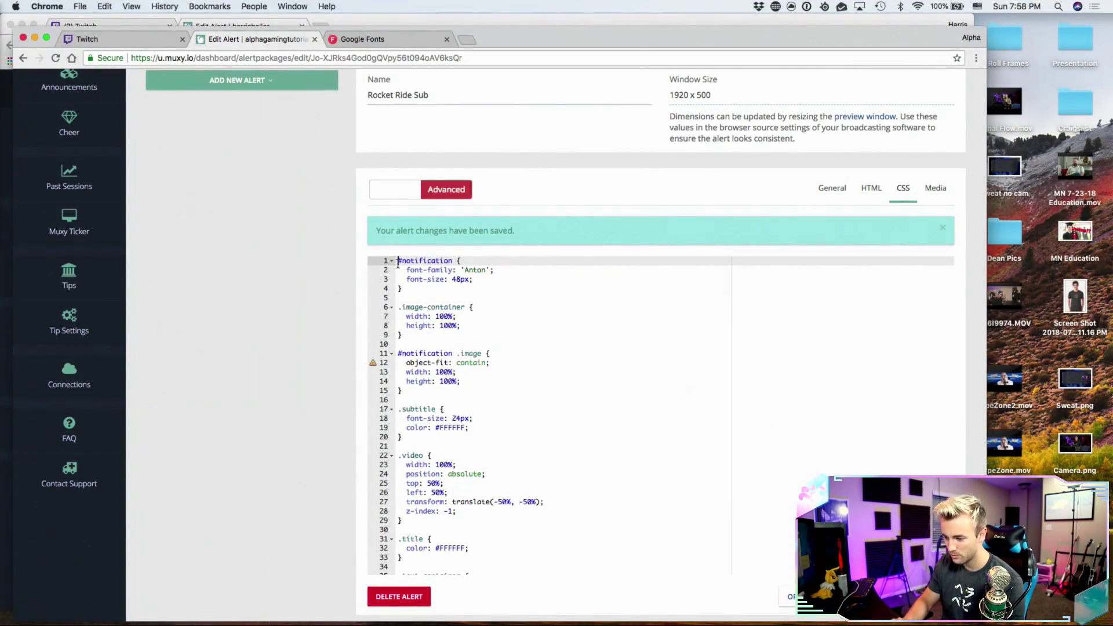
{"action": "key", "text": "Return"}
{"action": "key", "text": "Return"}
{"action": "key", "text": "Return"}
{"action": "key", "text": "Return"}
{"action": "key", "text": "Return"}
{"action": "key", "text": "Return"}
{"action": "key", "text": "Return"}
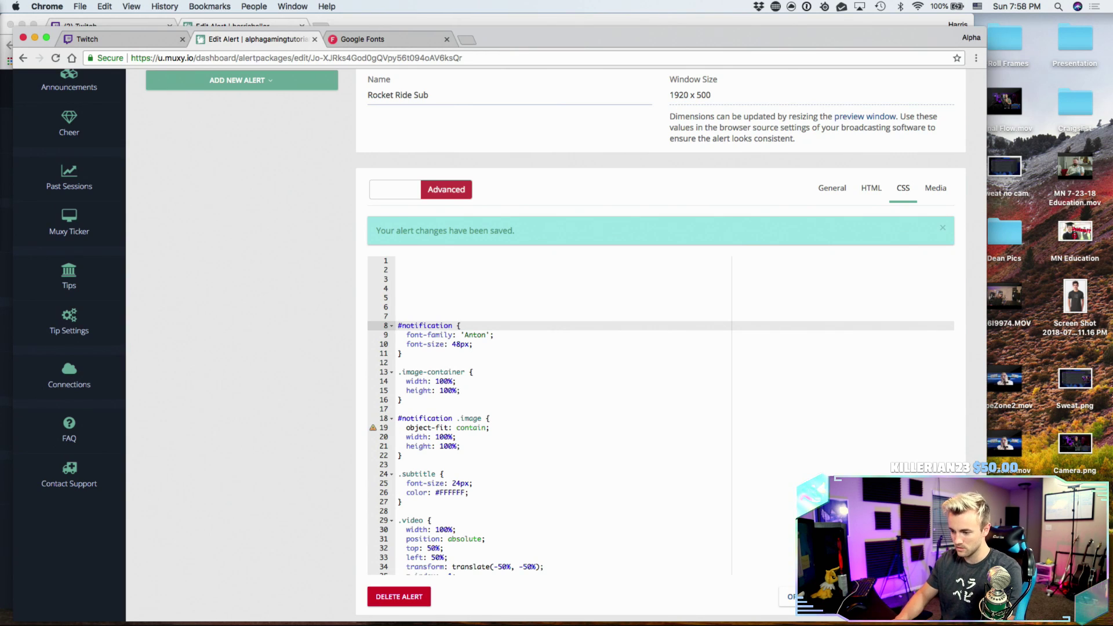
- Paste the copied fadeOut keyframes block at the very start of the Rocket Ride Sub CSS, keeping blank lines beneath it
{"action": "key", "text": "Up"}
{"action": "key", "text": "Up"}
{"action": "key", "text": "Up"}
{"action": "key", "text": "Up"}
{"action": "key", "text": "Up"}
{"action": "key", "text": "Up"}
{"action": "key", "text": "Up"}
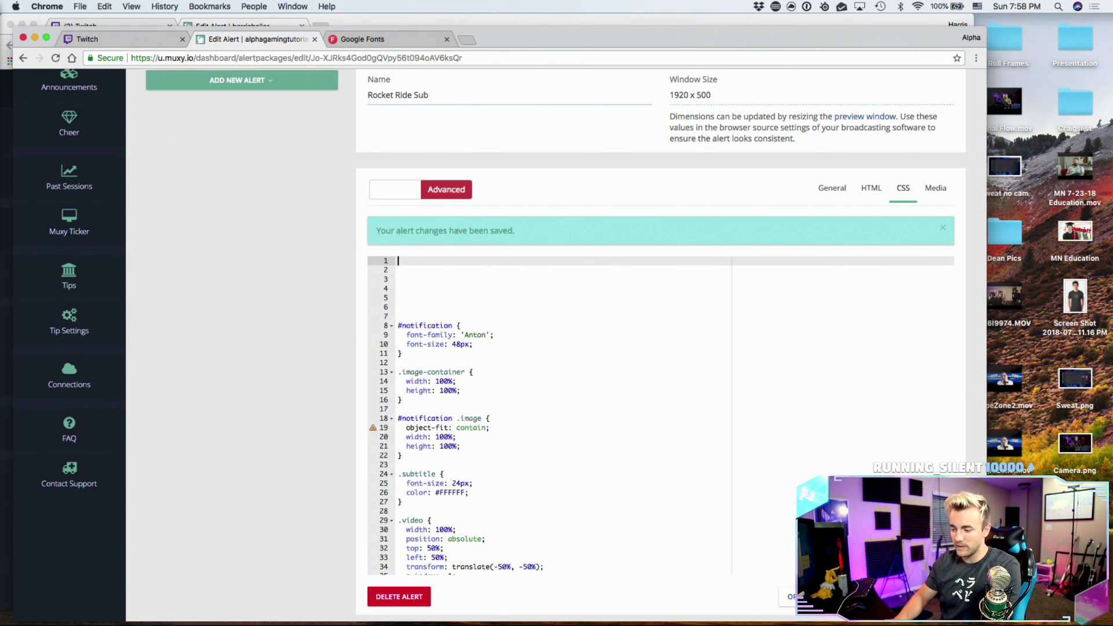
{"action": "key", "text": "Return"}
{"action": "key", "text": "Return"}
{"action": "key", "text": "Return"}
{"action": "key", "text": "Return"}
{"action": "key", "text": "Return"}
{"action": "key", "text": "Return"}
{"action": "key", "text": "Return"}
{"action": "key", "text": "BackSpace"}
{"action": "key", "text": "BackSpace"}
{"action": "key", "text": "BackSpace"}
{"action": "key", "text": "BackSpace"}
{"action": "key", "text": "BackSpace"}
{"action": "key", "text": "BackSpace"}
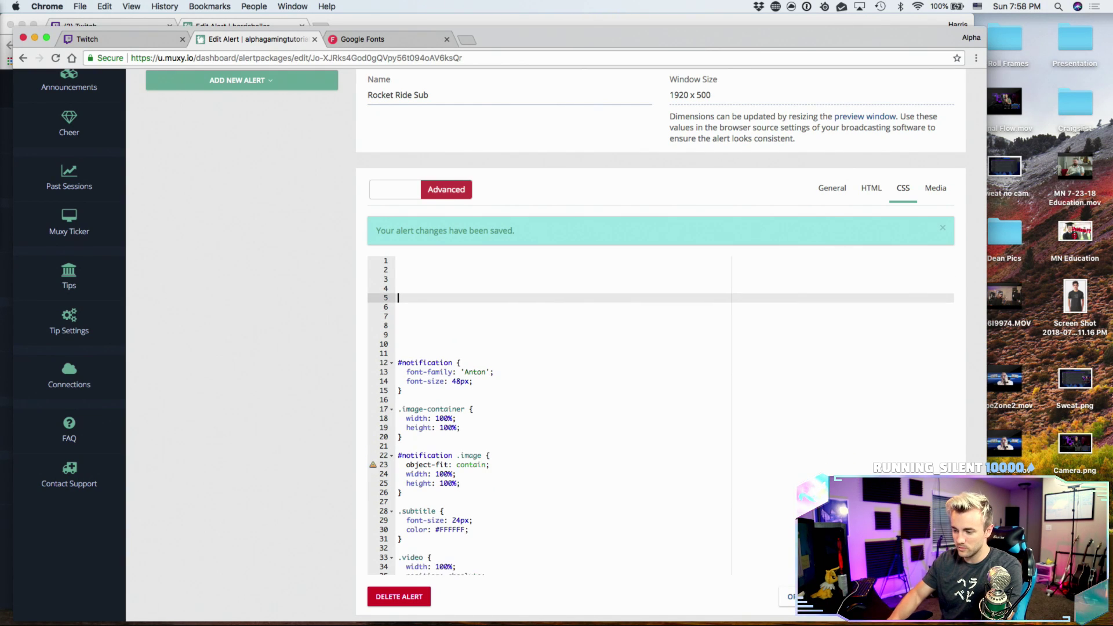
{"action": "key", "text": "super+v"}
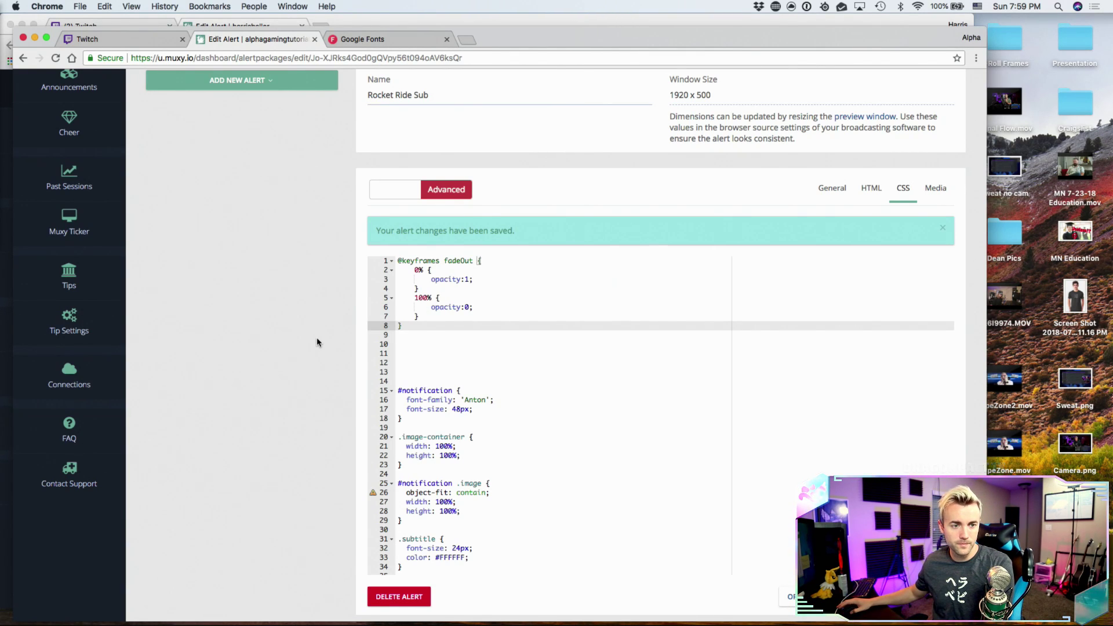
{"action": "scroll", "coordinate": [322, 359], "scroll_direction": "down", "scroll_amount": 1}
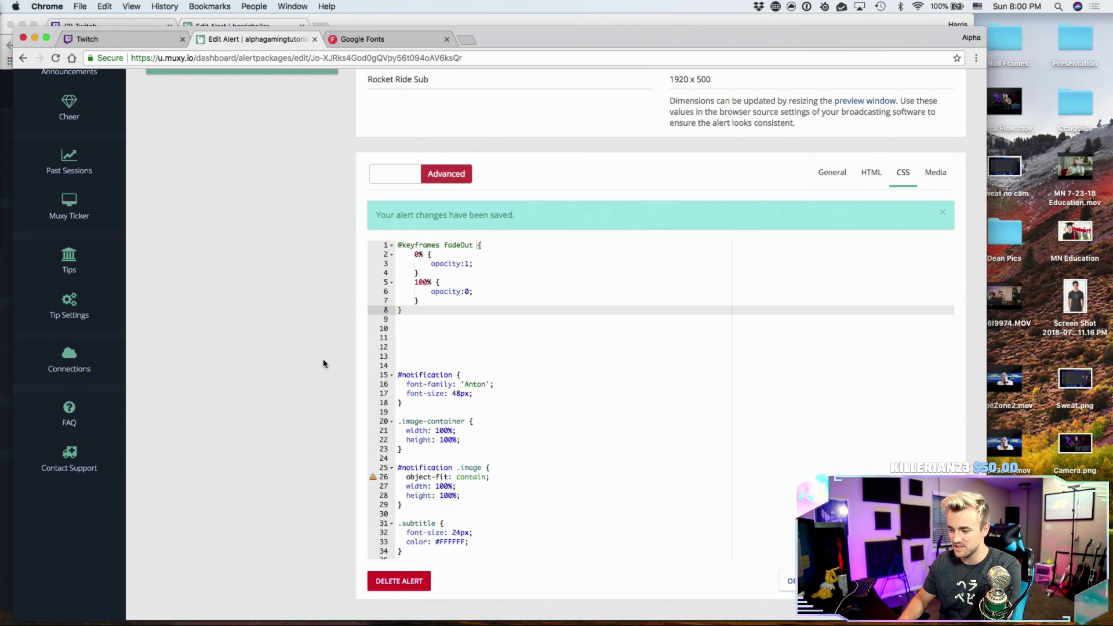
{"action": "scroll", "coordinate": [323, 363], "scroll_direction": "down", "scroll_amount": 2}
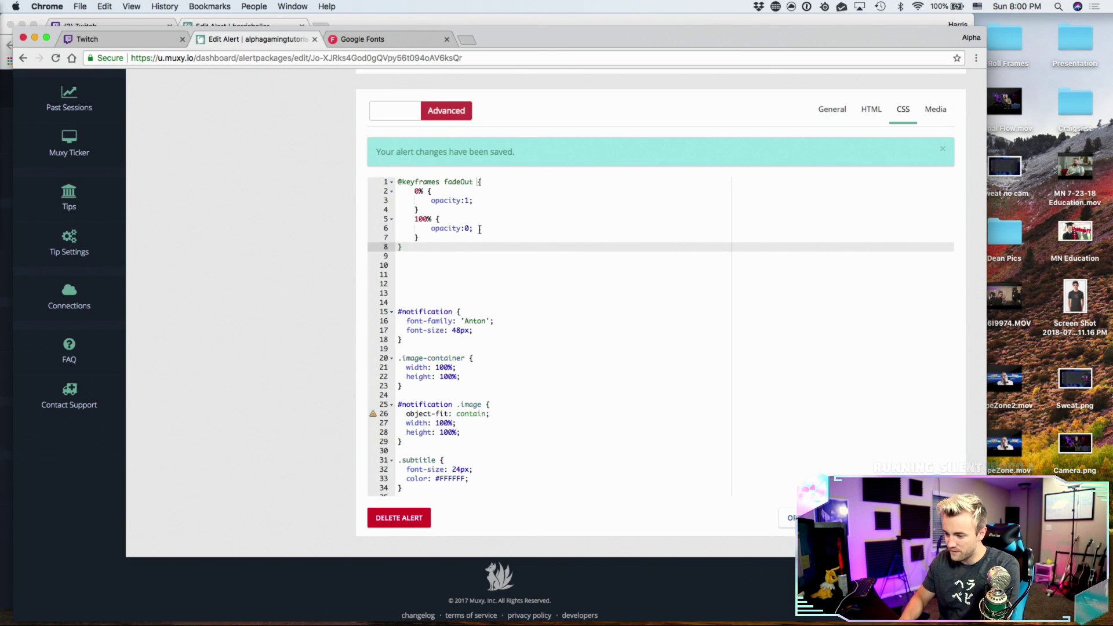
{"action": "left_click", "coordinate": [382, 41]}
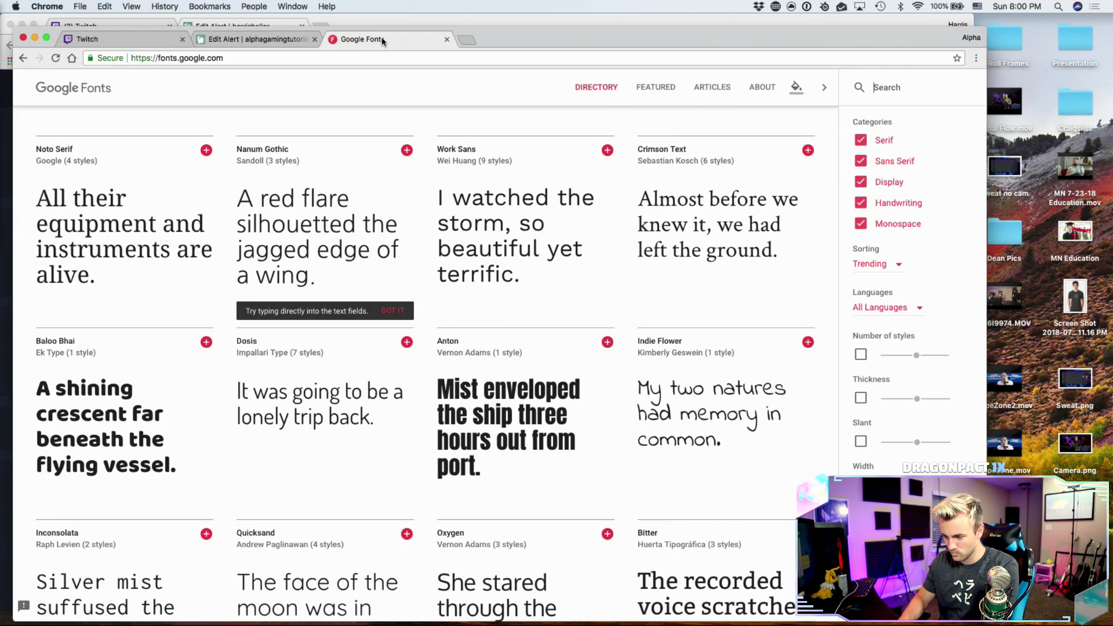
{"action": "left_click", "coordinate": [264, 39]}
- Examine how the Charizard New alert's CSS applies the fadeOut, fadeInOut and textGrow animations in its subtitle, text-container and keyword rules
{"action": "key", "text": "ctrl+Up"}
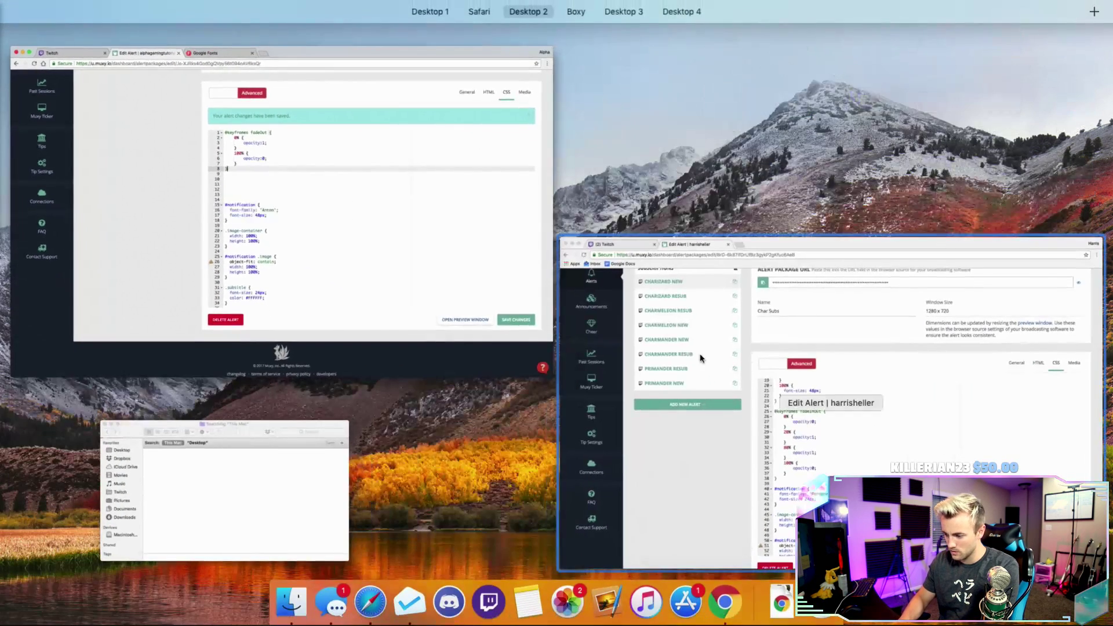
{"action": "left_click", "coordinate": [732, 375]}
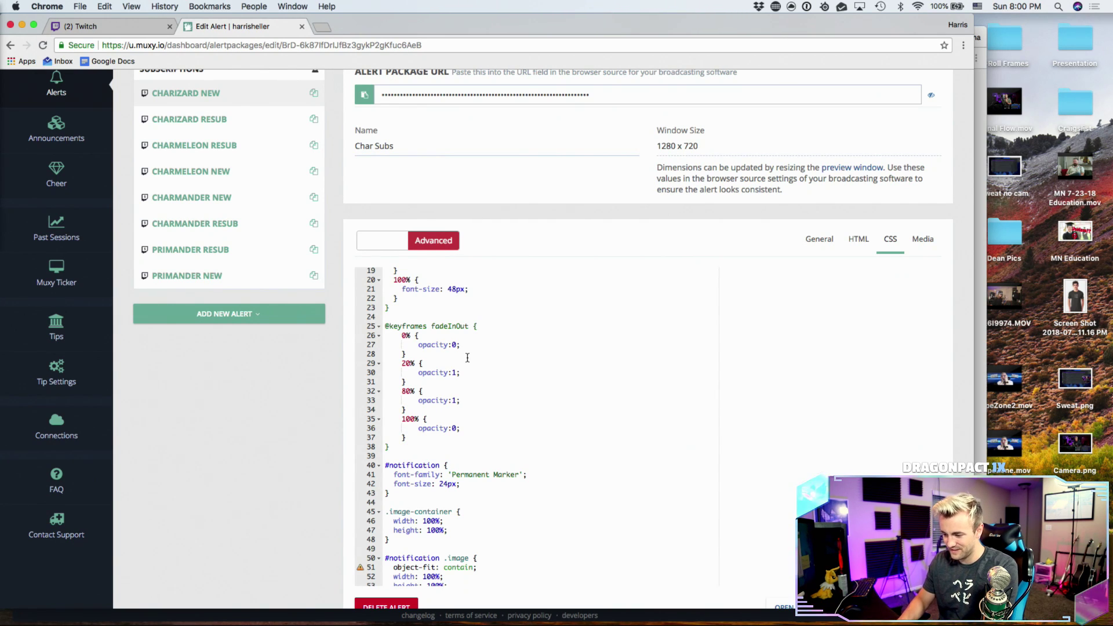
{"action": "scroll", "coordinate": [469, 367], "scroll_direction": "up", "scroll_amount": 5}
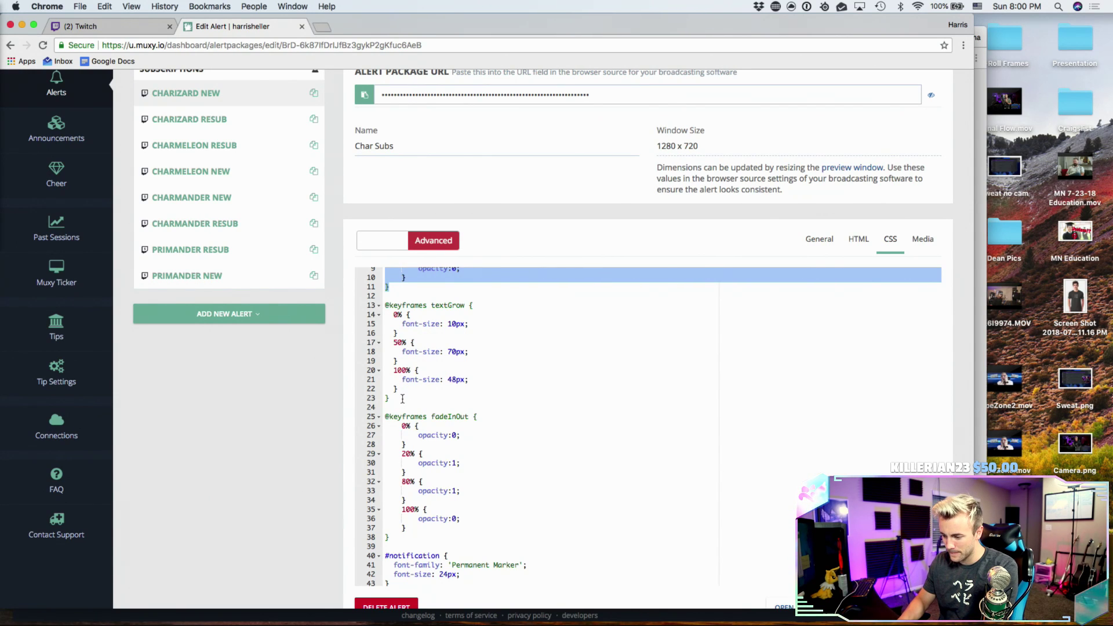
{"action": "scroll", "coordinate": [402, 398], "scroll_direction": "down", "scroll_amount": 15}
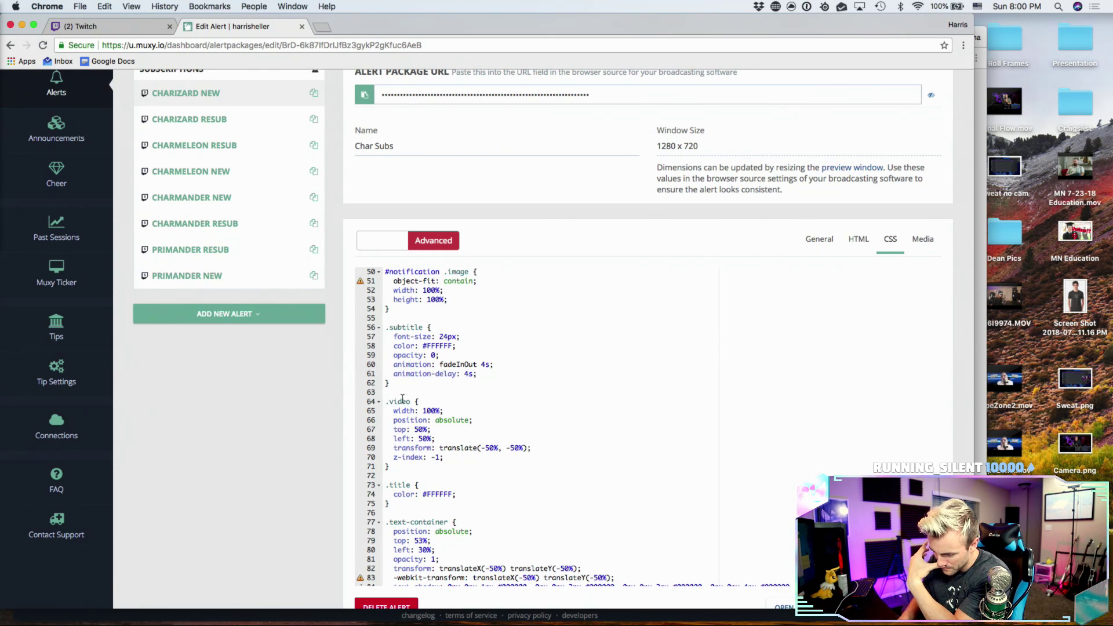
{"action": "scroll", "coordinate": [402, 399], "scroll_direction": "down", "scroll_amount": 4}
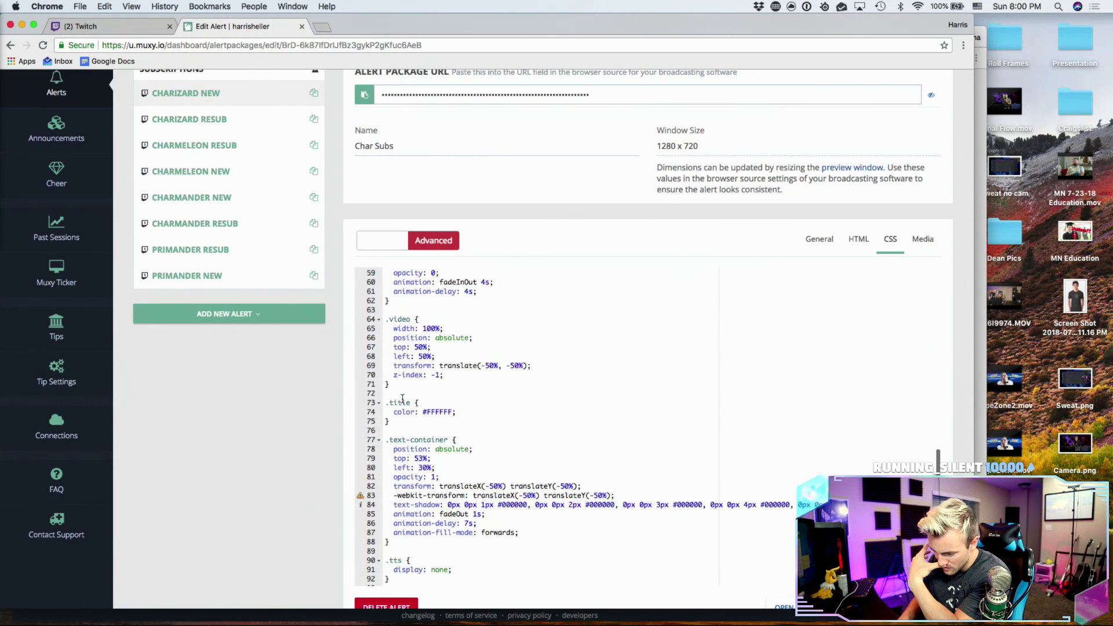
{"action": "scroll", "coordinate": [403, 399], "scroll_direction": "down", "scroll_amount": 1}
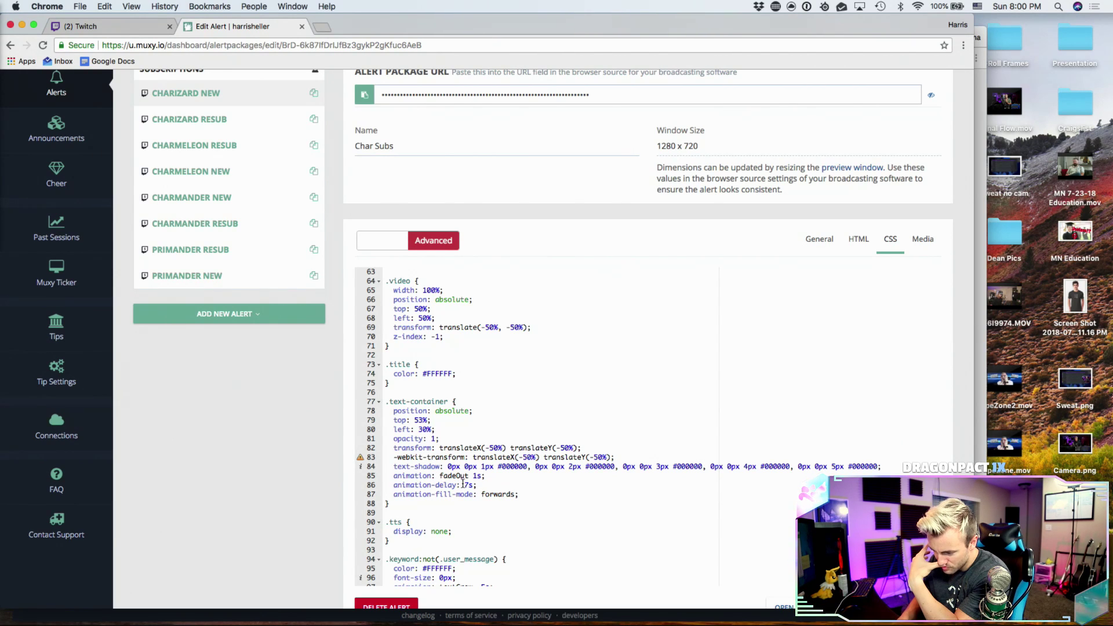
{"action": "scroll", "coordinate": [462, 482], "scroll_direction": "up", "scroll_amount": 7}
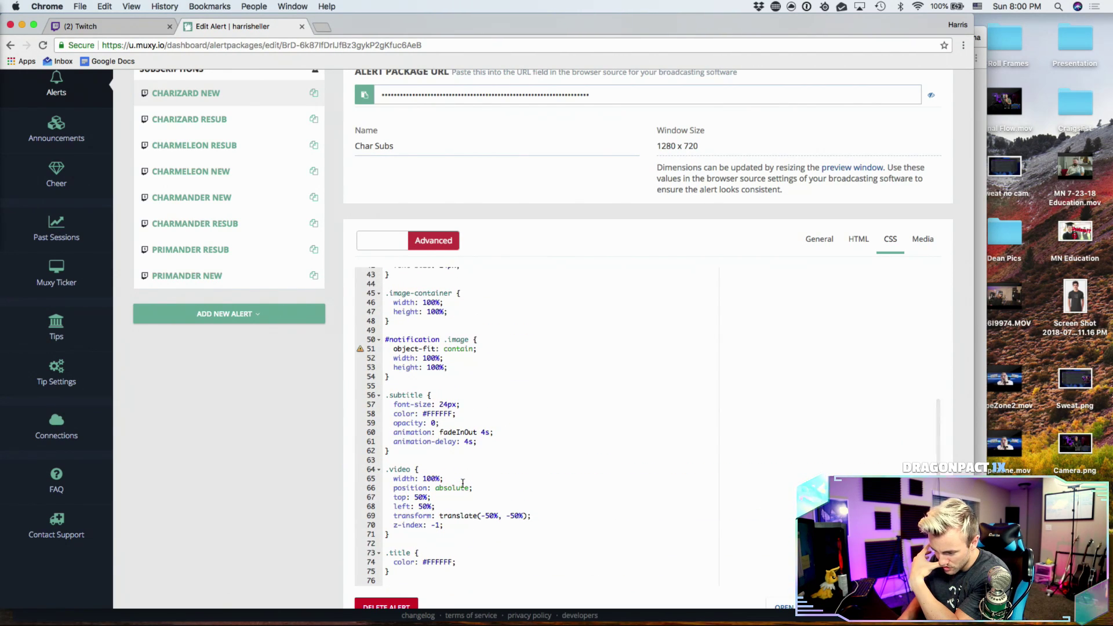
{"action": "scroll", "coordinate": [462, 482], "scroll_direction": "up", "scroll_amount": 2}
{"action": "scroll", "coordinate": [463, 482], "scroll_direction": "down", "scroll_amount": 2}
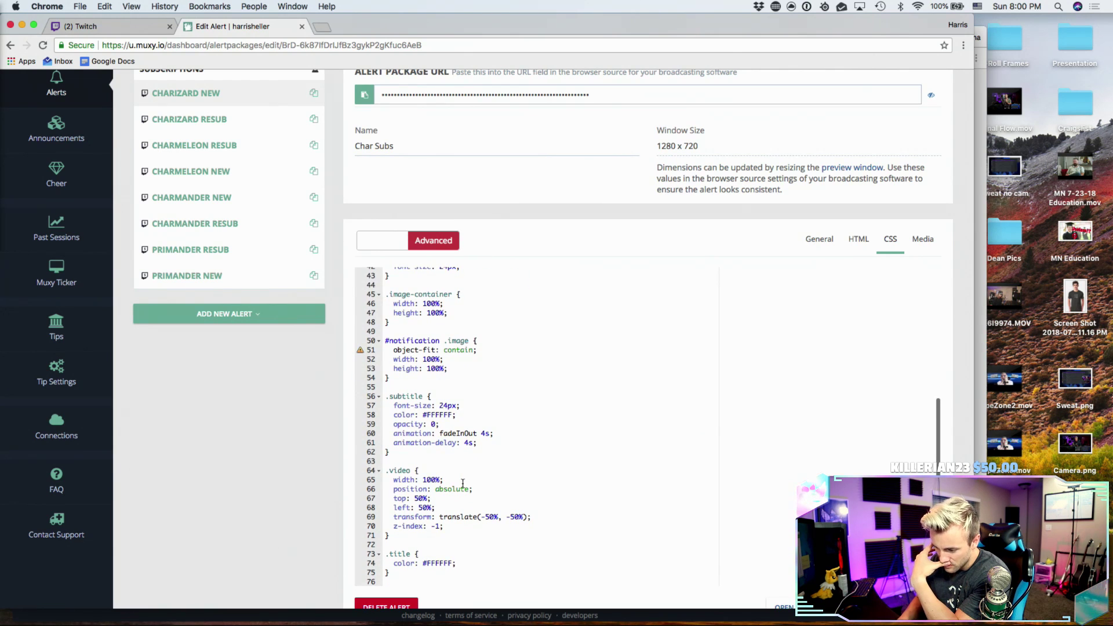
{"action": "scroll", "coordinate": [462, 482], "scroll_direction": "down", "scroll_amount": 9}
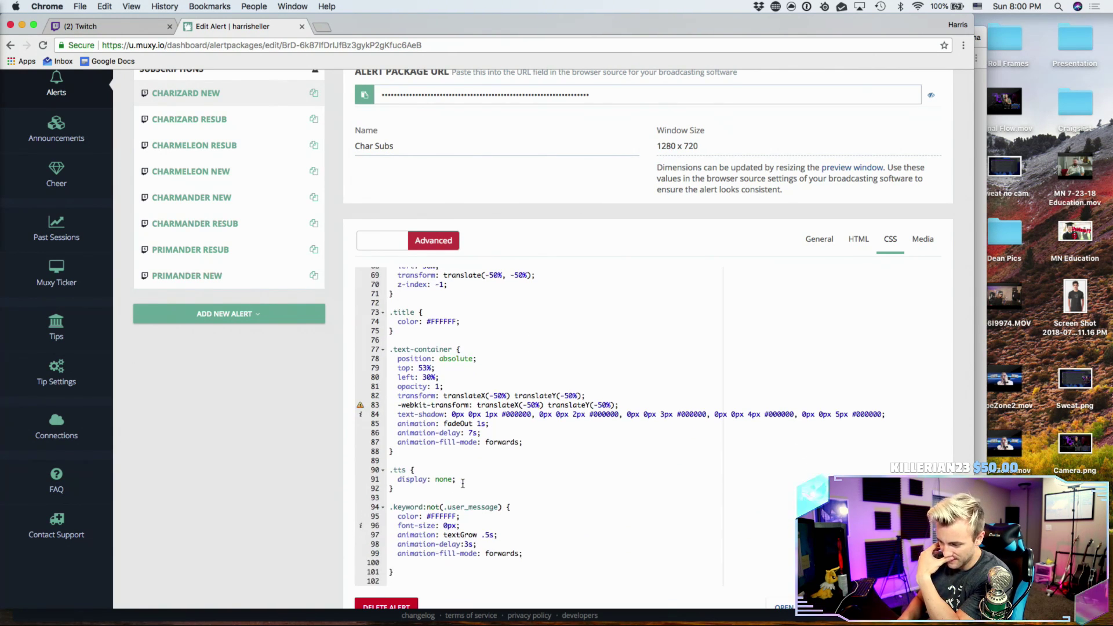
{"action": "scroll", "coordinate": [463, 482], "scroll_direction": "down", "scroll_amount": 1}
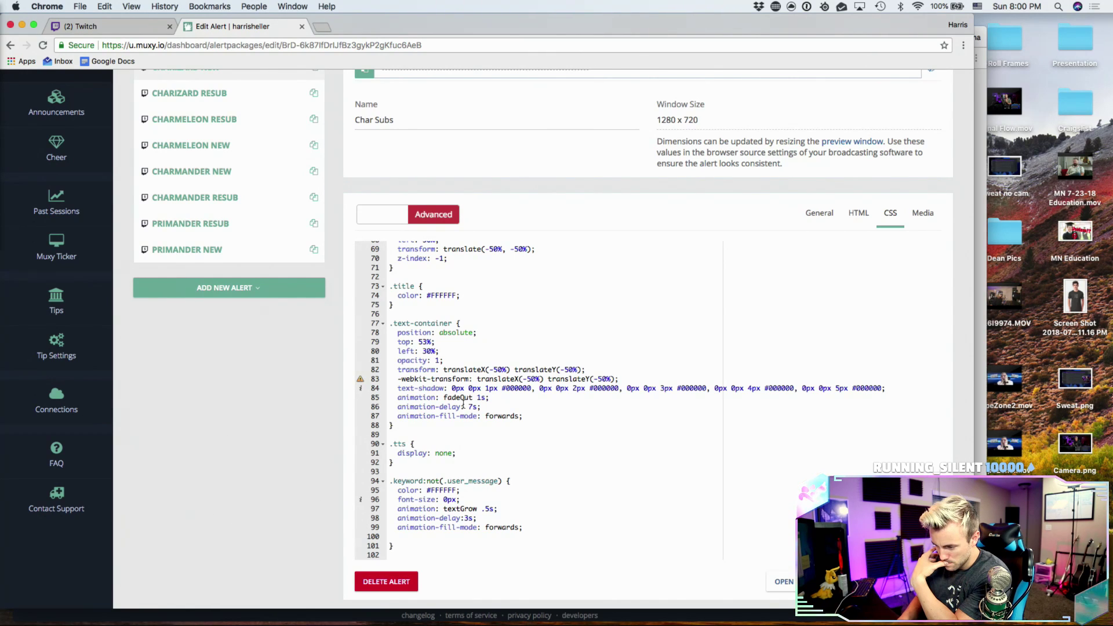
{"action": "scroll", "coordinate": [463, 412], "scroll_direction": "down", "scroll_amount": 3}
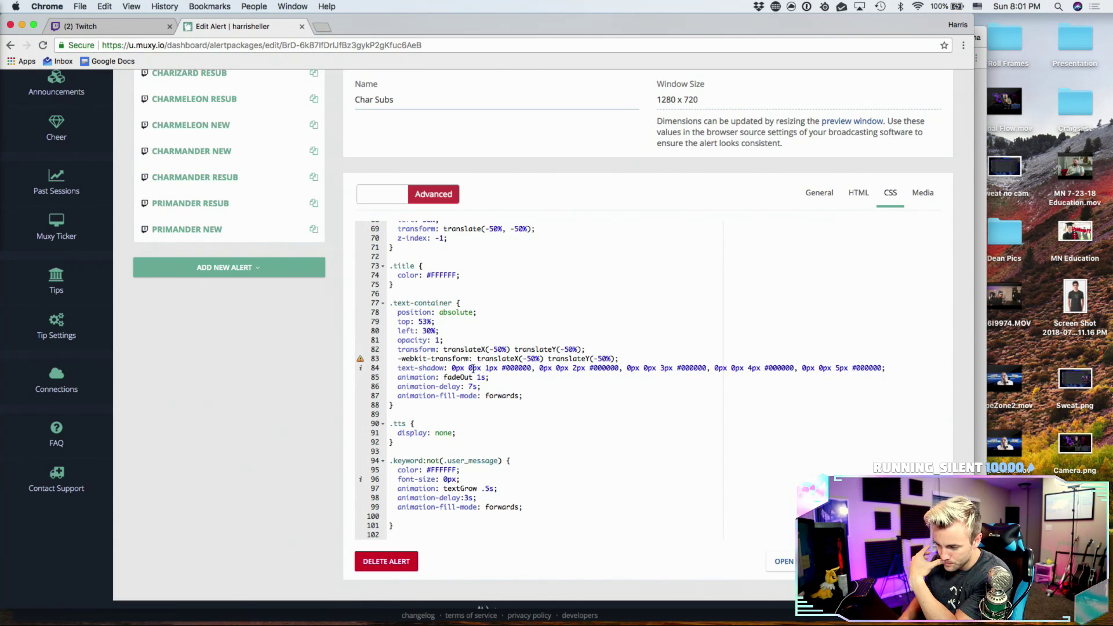
- Copy the fadeOut 1s animation, 7s animation-delay and forwards fill-mode lines from Charizard New's .text-container rule into Rocket Ride Sub's, after text-shadow
{"action": "left_click_drag", "start_coordinate": [523, 398], "coordinate": [390, 378]}
{"action": "key", "text": "ctrl+c"}
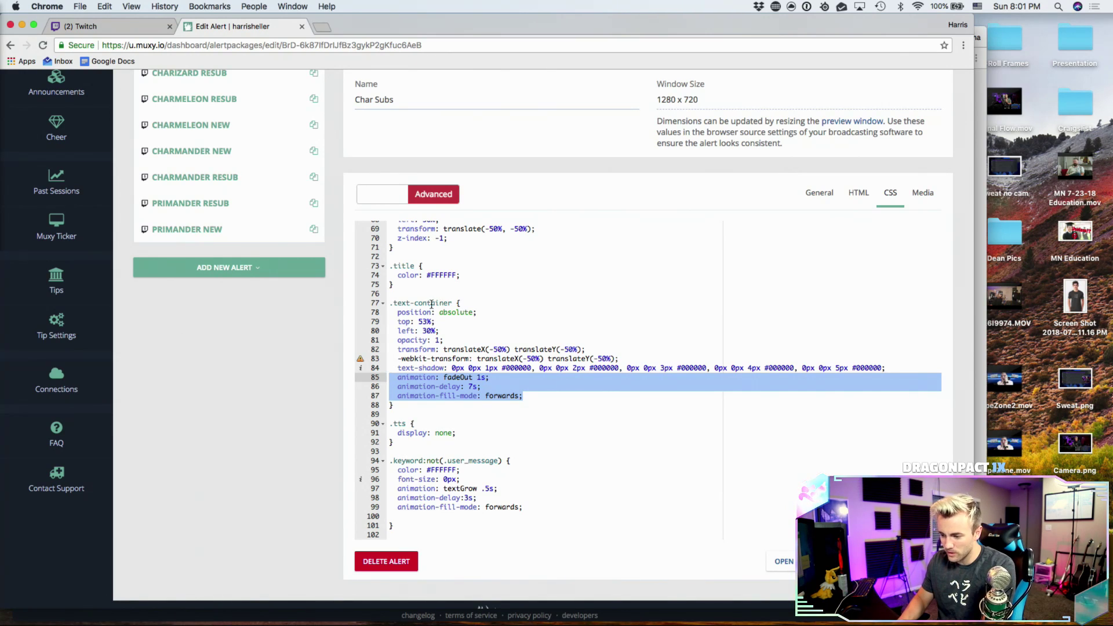
{"action": "key", "text": "ctrl+Up"}
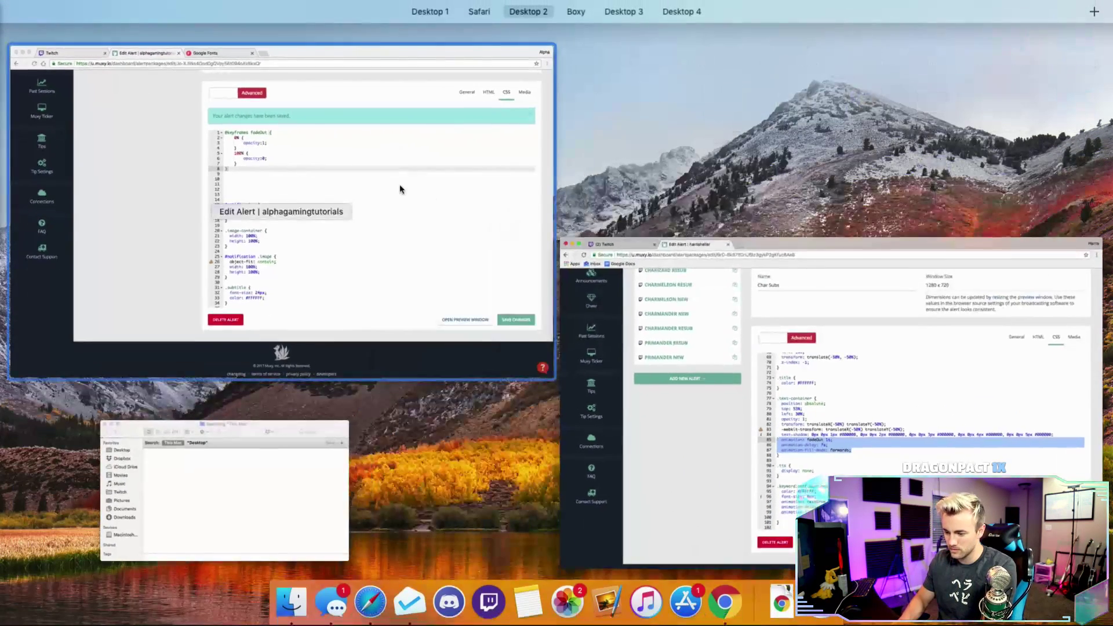
{"action": "left_click", "coordinate": [453, 322]}
{"action": "scroll", "coordinate": [483, 349], "scroll_direction": "up", "scroll_amount": 1}
{"action": "key", "text": "ctrl+Up"}
{"action": "left_click", "coordinate": [484, 349]}
{"action": "scroll", "coordinate": [483, 350], "scroll_direction": "up", "scroll_amount": 2}
{"action": "scroll", "coordinate": [484, 350], "scroll_direction": "down", "scroll_amount": 8}
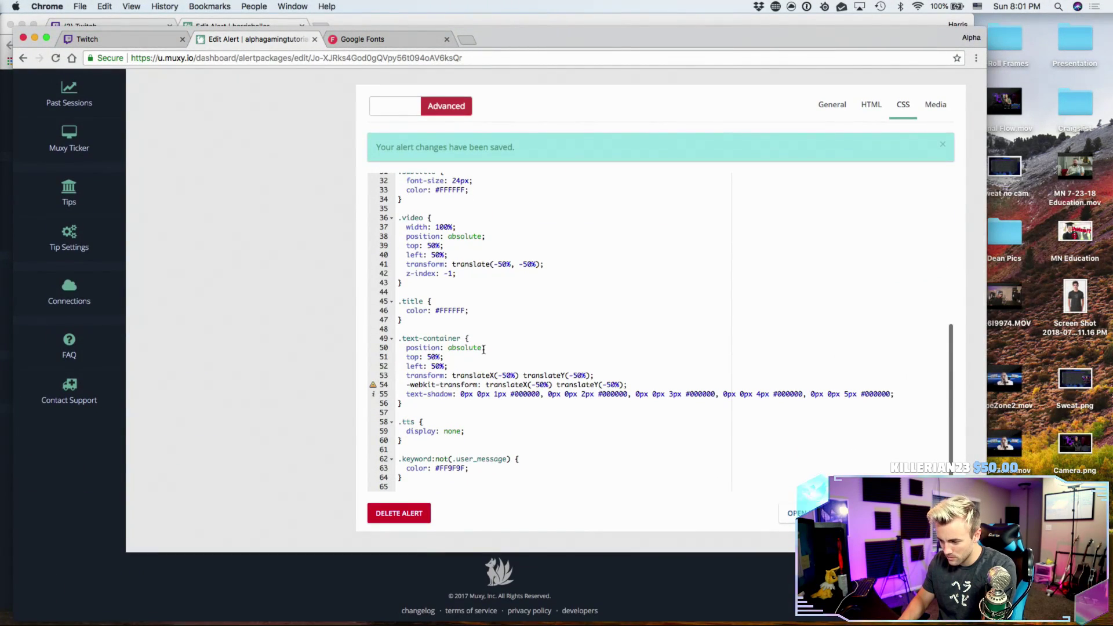
{"action": "left_click", "coordinate": [918, 389]}
{"action": "key", "text": "Return"}
{"action": "key", "text": "ctrl+v"}
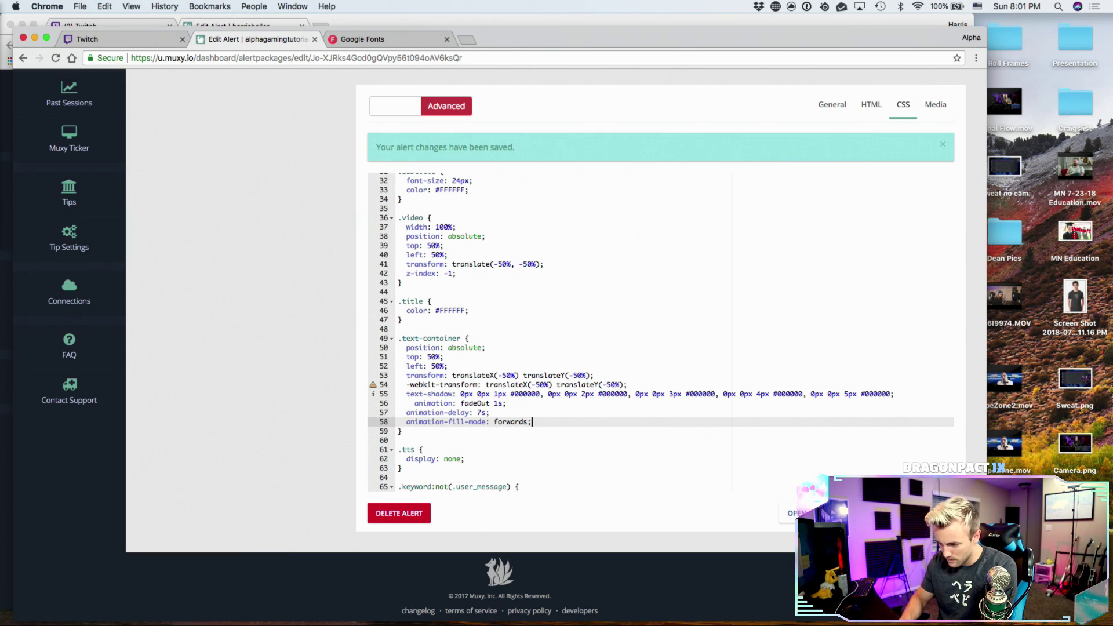
- Align the pasted animation line with the other .text-container properties and change the rule's animation-delay value
{"action": "left_click", "coordinate": [414, 402]}
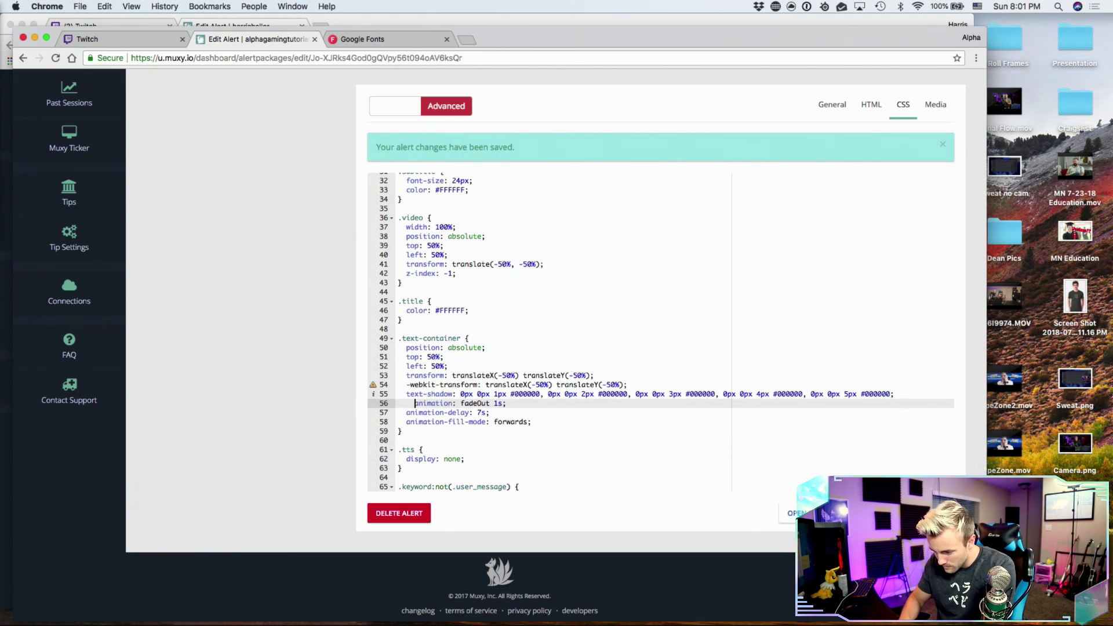
{"action": "key", "text": "BackSpace"}
{"action": "key", "text": "BackSpace"}
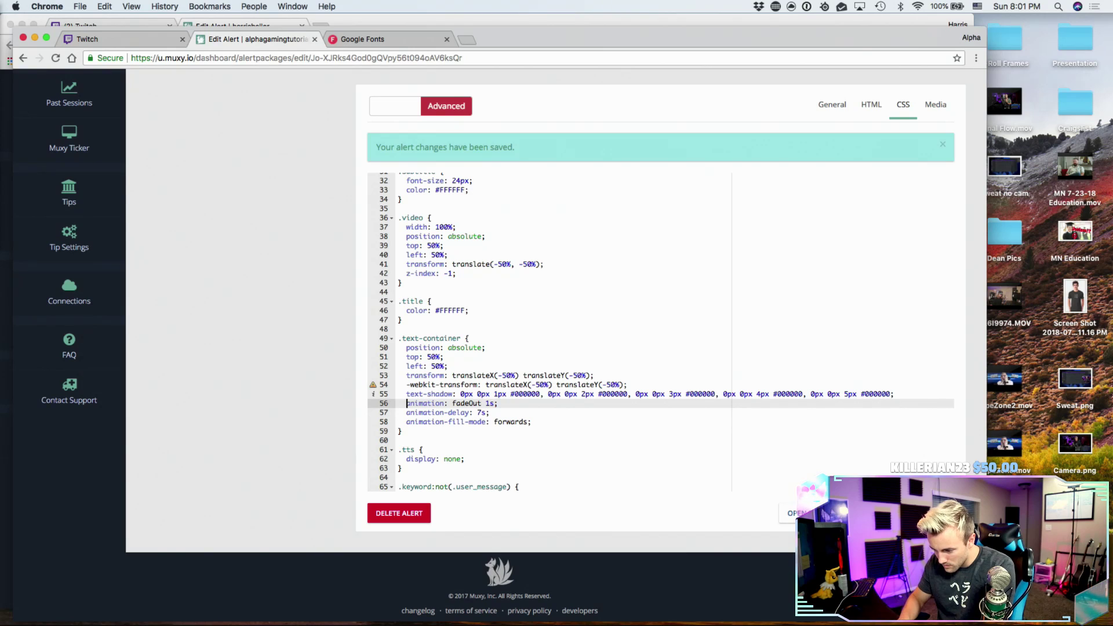
{"action": "left_click", "coordinate": [482, 412]}
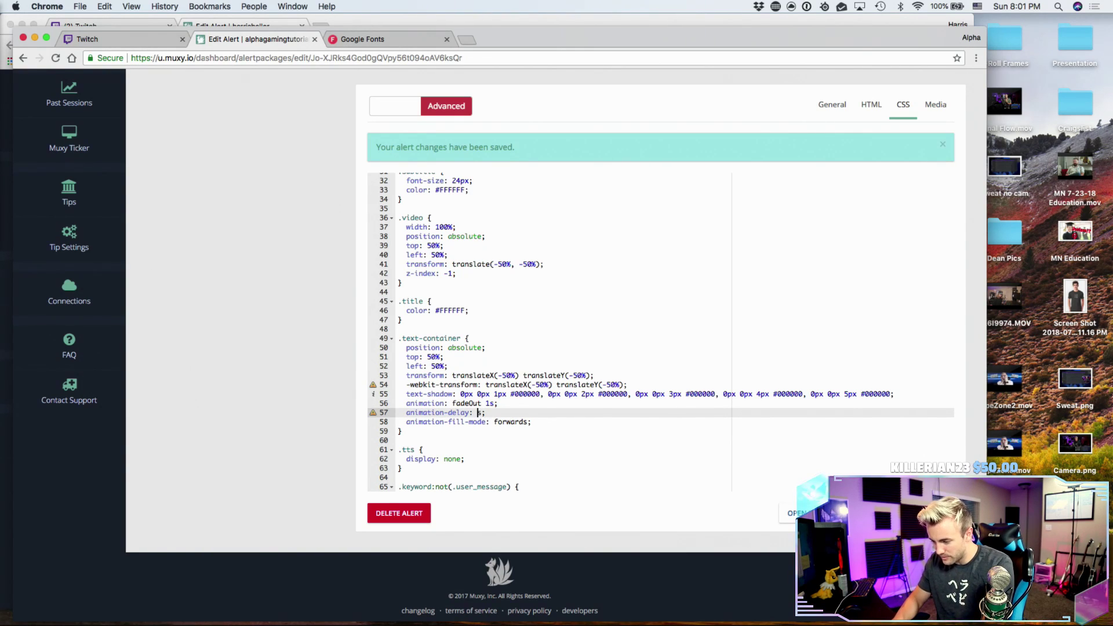
{"action": "key", "text": "super+Up"}
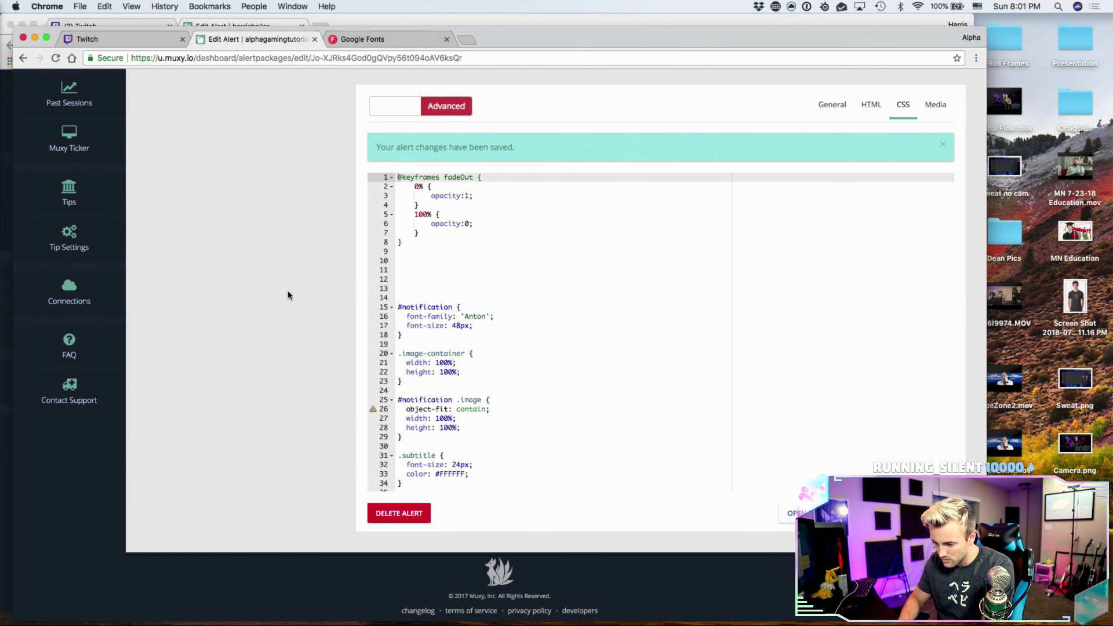
{"action": "scroll", "coordinate": [288, 296], "scroll_direction": "up", "scroll_amount": 5}
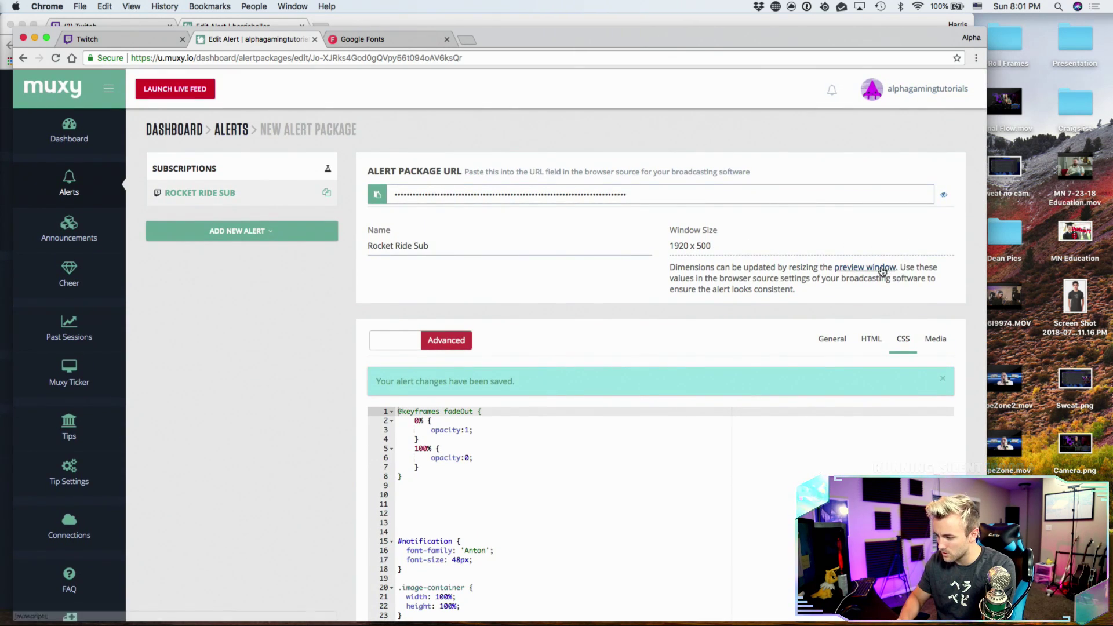
- Watch the Rocket Ride Sub alert in the preview window and set the .text-container rule's animation-delay to 3s
{"action": "left_click", "coordinate": [881, 268]}
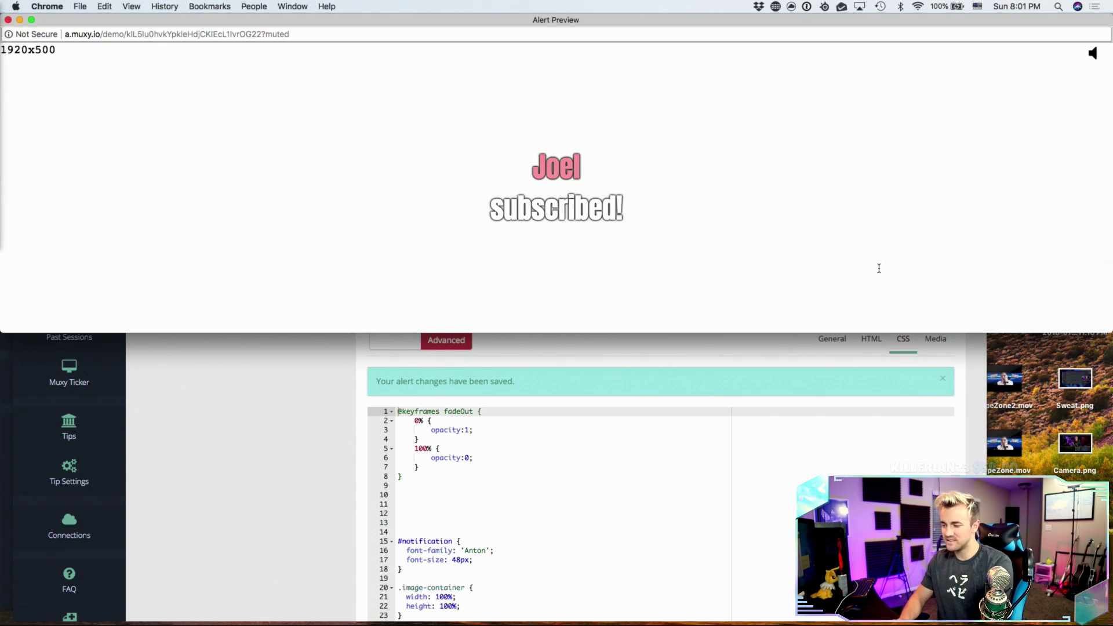
{"action": "left_click", "coordinate": [279, 393]}
{"action": "scroll", "coordinate": [278, 510], "scroll_direction": "down", "scroll_amount": 15}
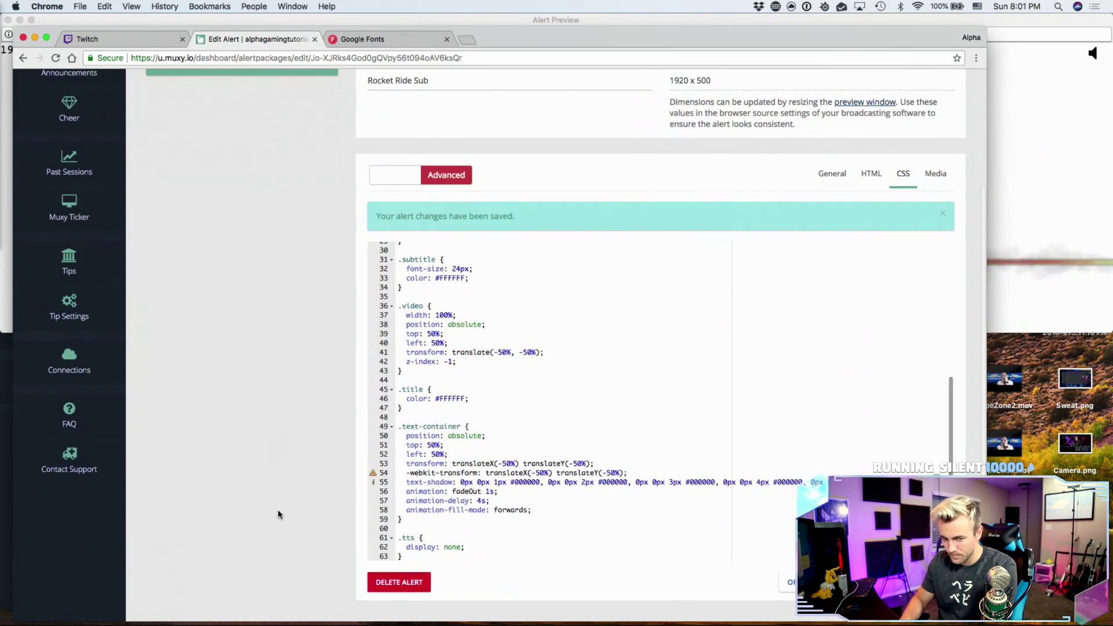
{"action": "scroll", "coordinate": [436, 451], "scroll_direction": "down", "scroll_amount": 2}
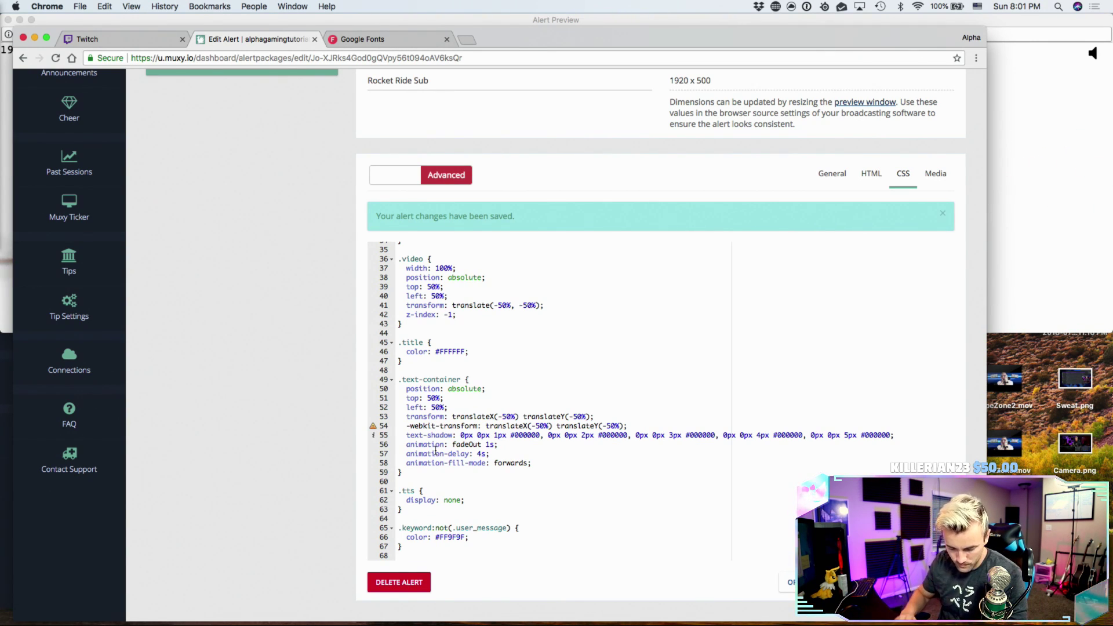
{"action": "left_click", "coordinate": [481, 453]}
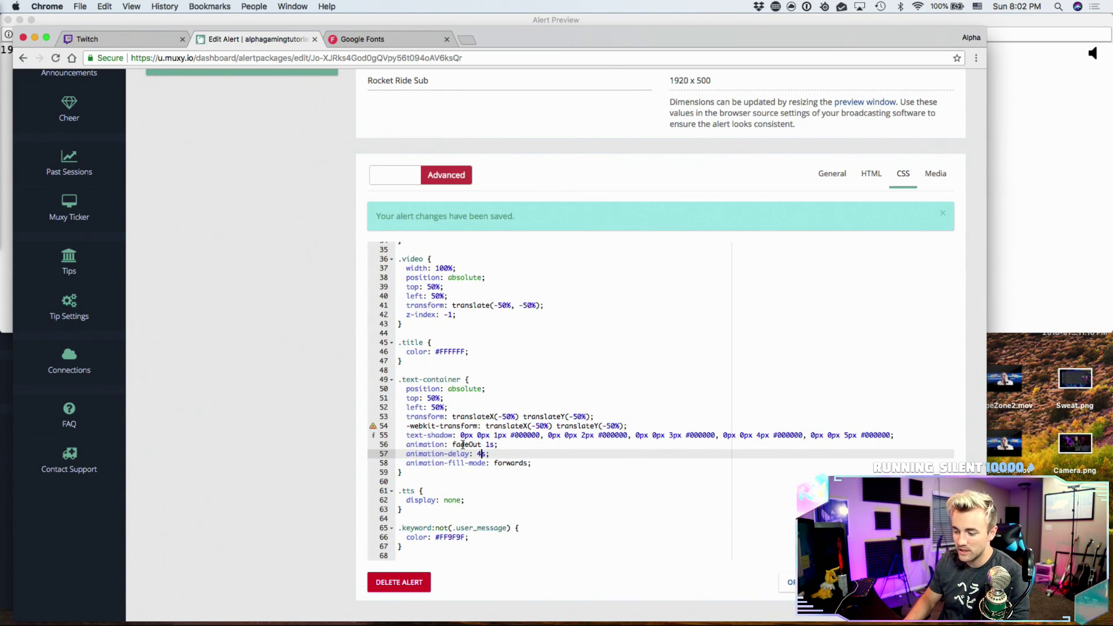
{"action": "scroll", "coordinate": [440, 404], "scroll_direction": "up", "scroll_amount": 10}
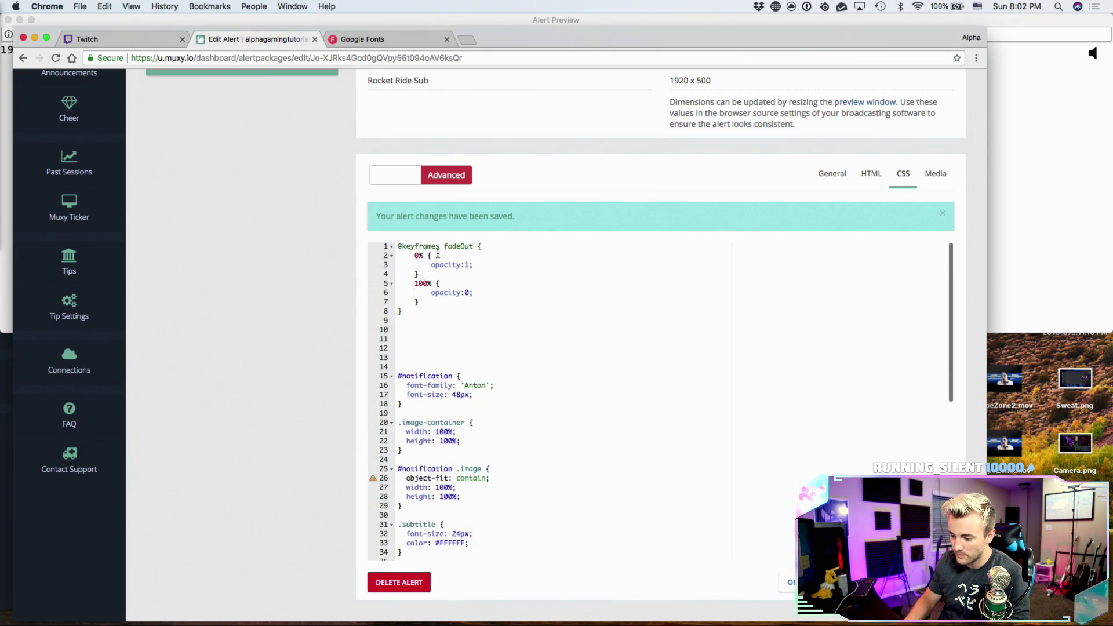
{"action": "scroll", "coordinate": [485, 406], "scroll_direction": "down", "scroll_amount": 10}
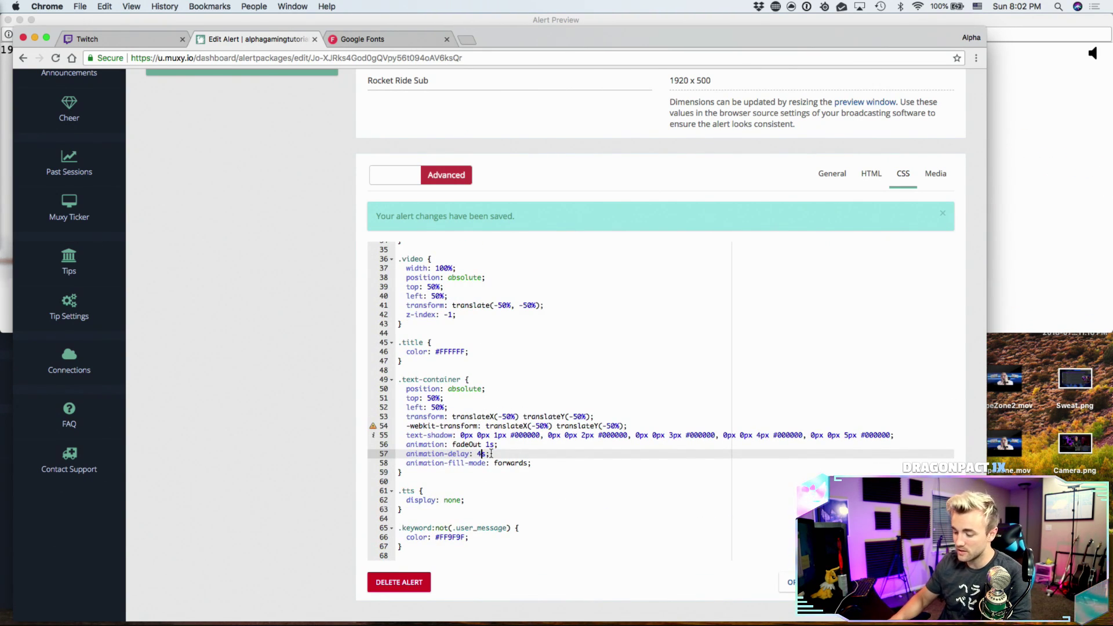
{"action": "key", "text": "BackSpace"}
{"action": "type", "text": "3"}
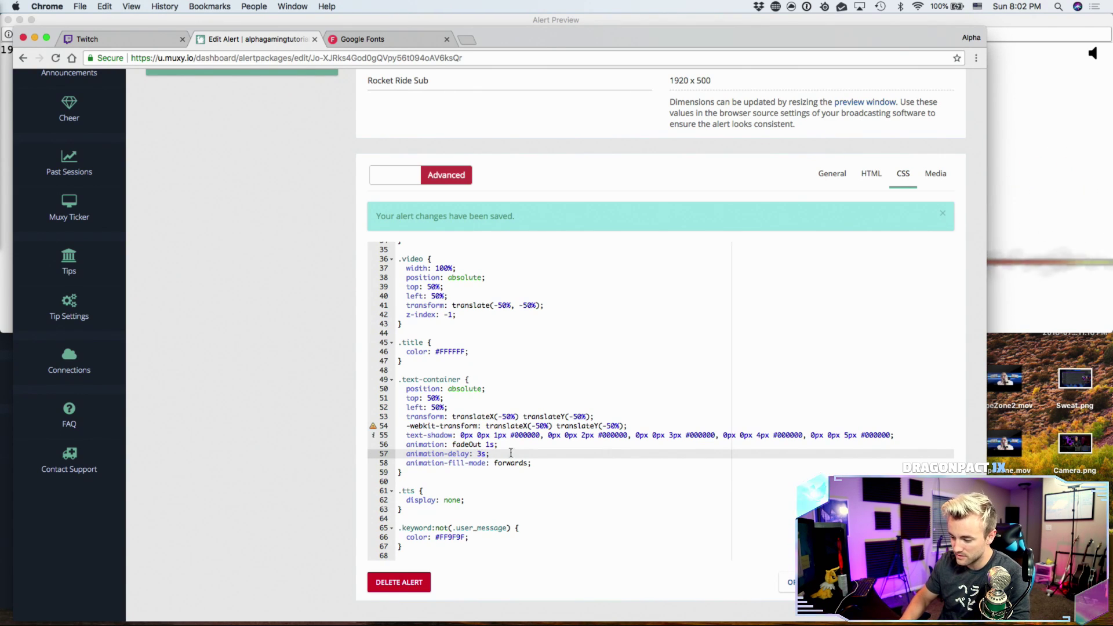
- Examine how the fadeOut keyframes at the start of the CSS relate to the animation properties in the .text-container rule
{"action": "scroll", "coordinate": [547, 461], "scroll_direction": "up", "scroll_amount": 10}
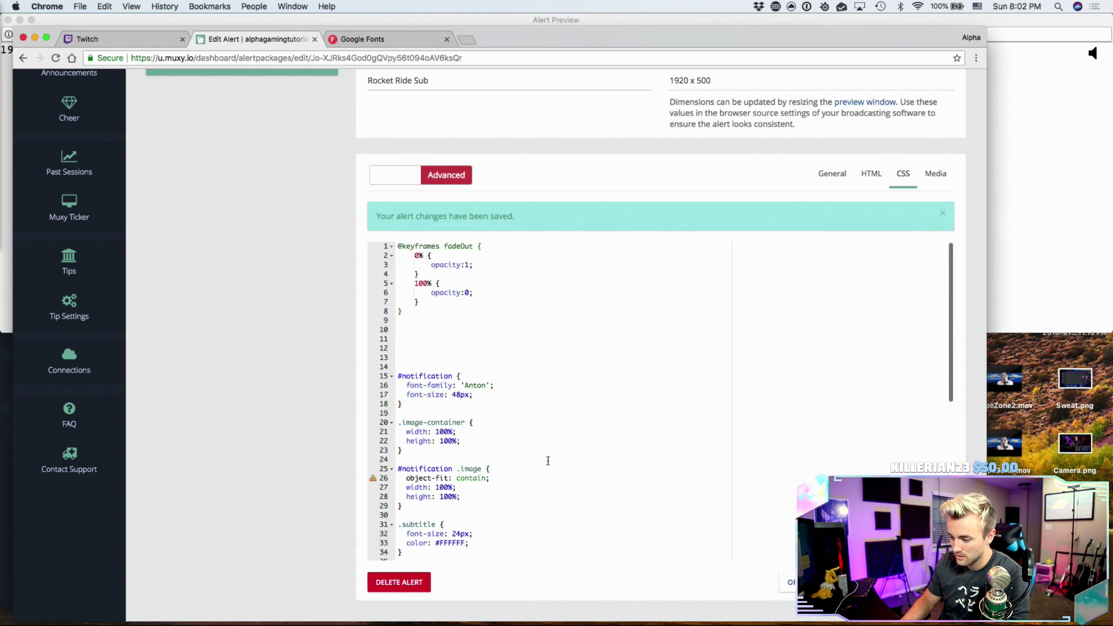
{"action": "scroll", "coordinate": [490, 371], "scroll_direction": "down", "scroll_amount": 10}
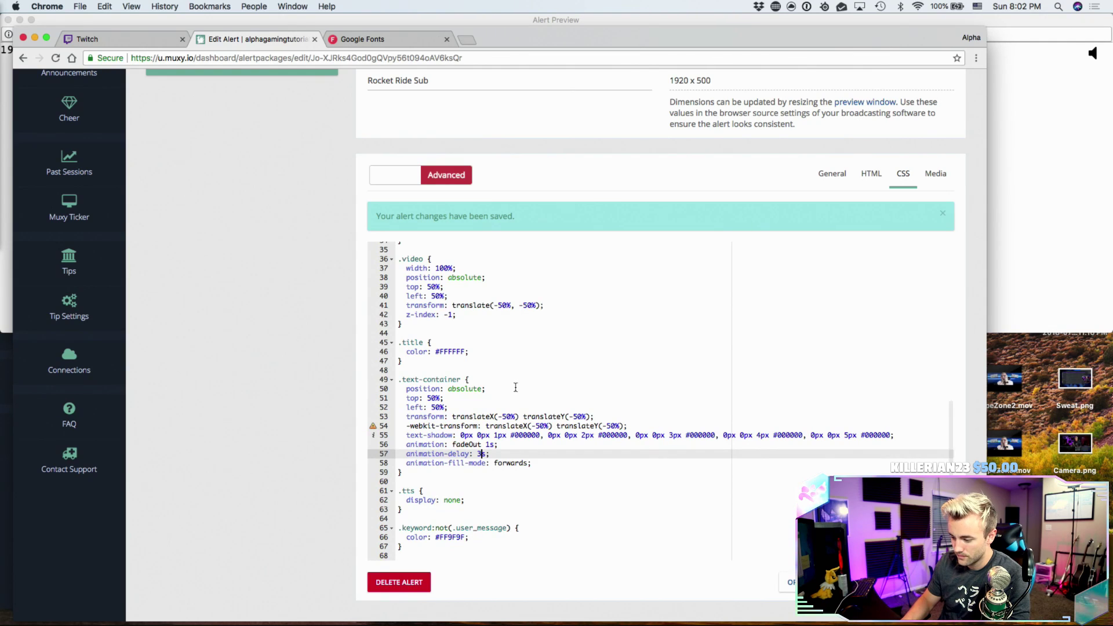
{"action": "left_click", "coordinate": [541, 463]}
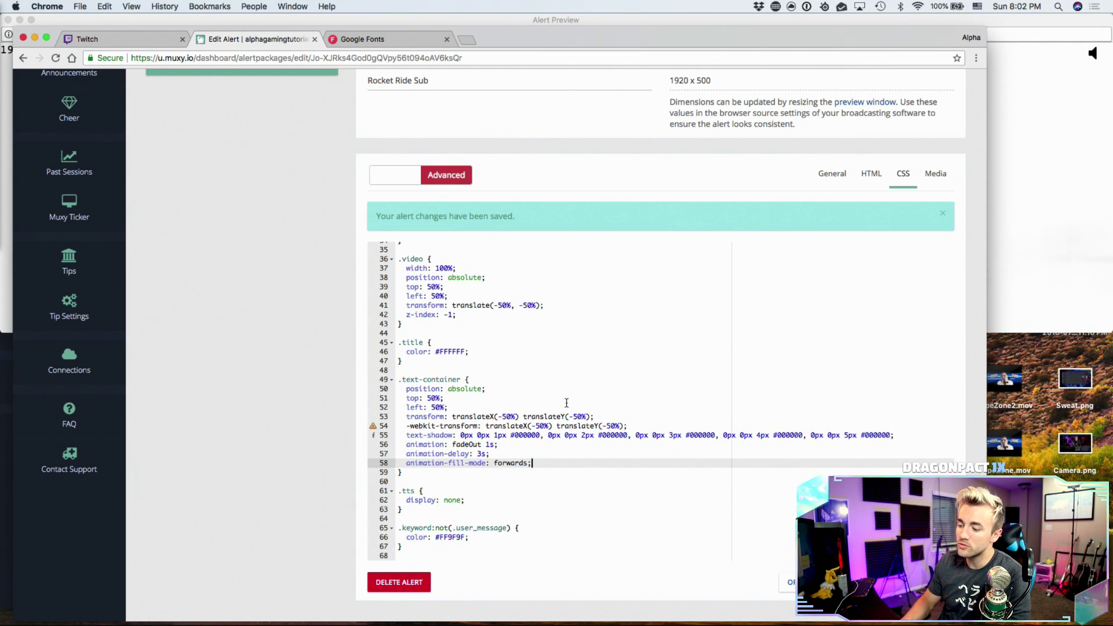
{"action": "scroll", "coordinate": [567, 403], "scroll_direction": "up", "scroll_amount": 15}
{"action": "scroll", "coordinate": [260, 423], "scroll_direction": "down", "scroll_amount": 5}
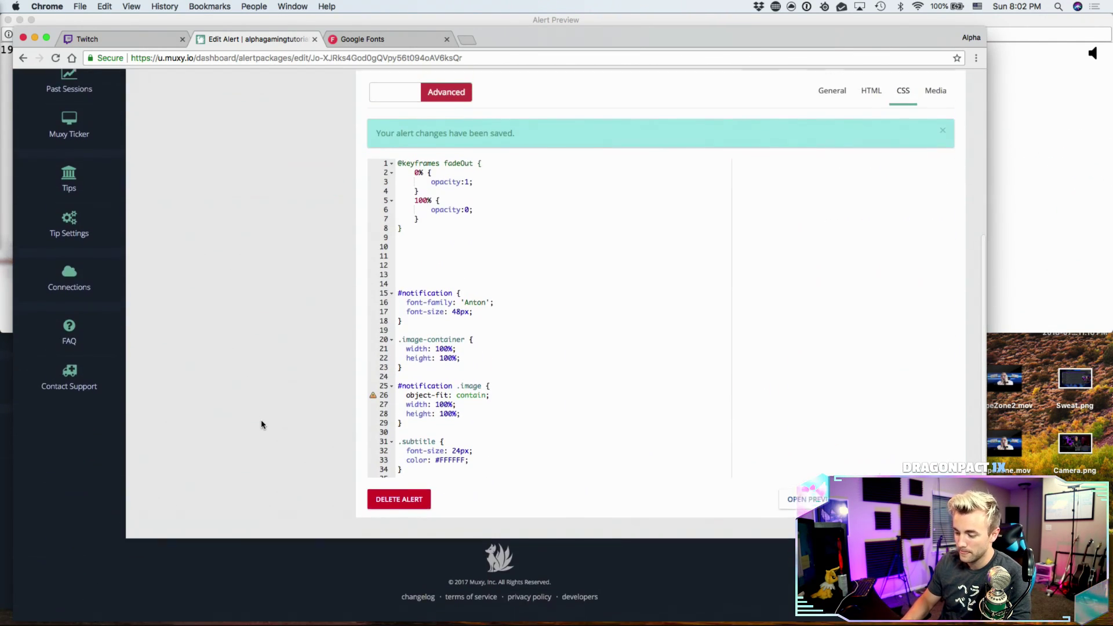
{"action": "scroll", "coordinate": [428, 400], "scroll_direction": "down", "scroll_amount": 8}
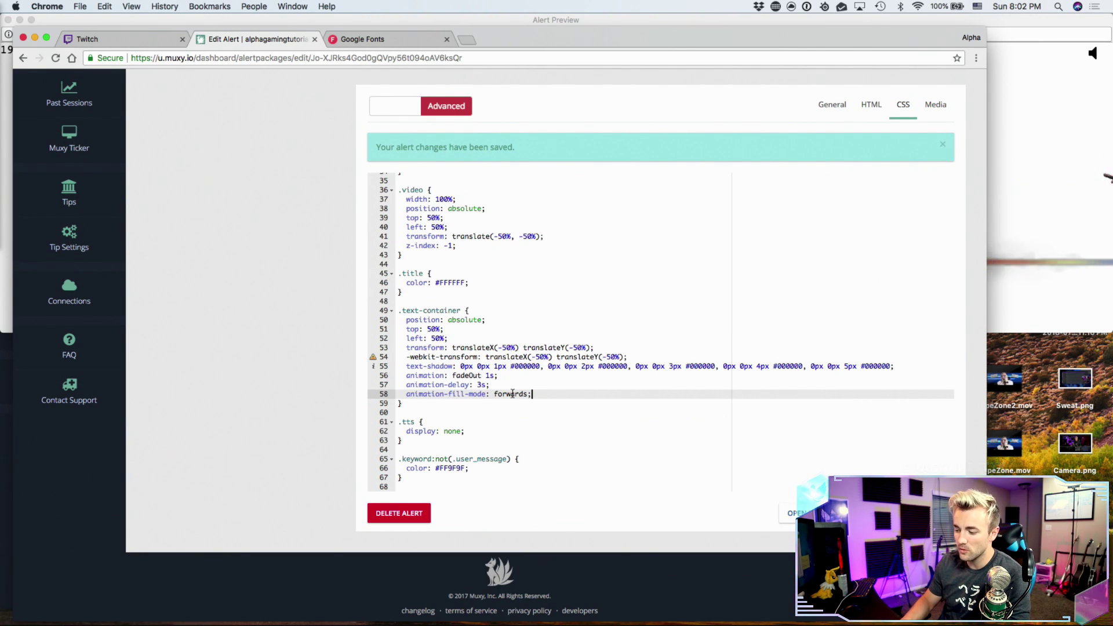
{"action": "scroll", "coordinate": [406, 324], "scroll_direction": "up", "scroll_amount": 8}
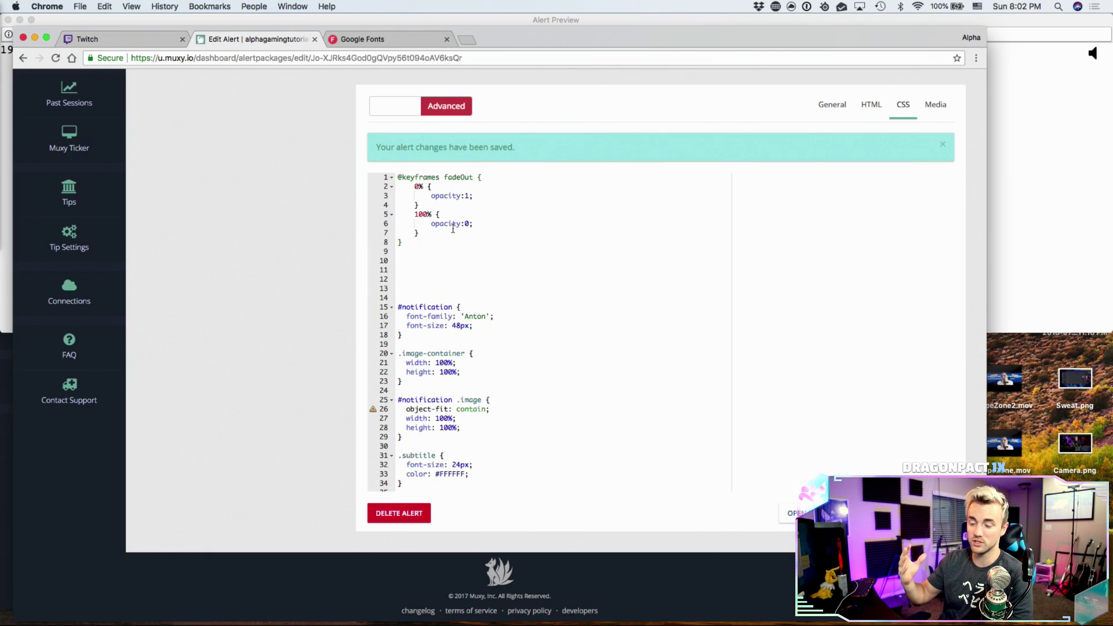
- Save the alert changes and check the text fade-out in the preview window, muting its sound
{"action": "left_click", "coordinate": [927, 513]}
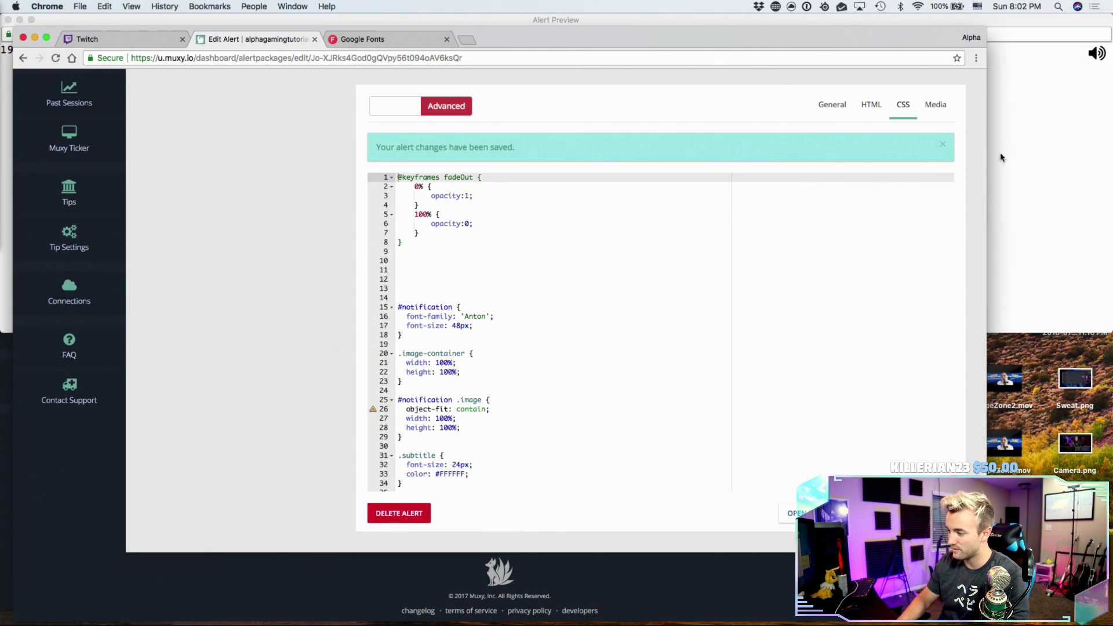
{"action": "left_click", "coordinate": [994, 154]}
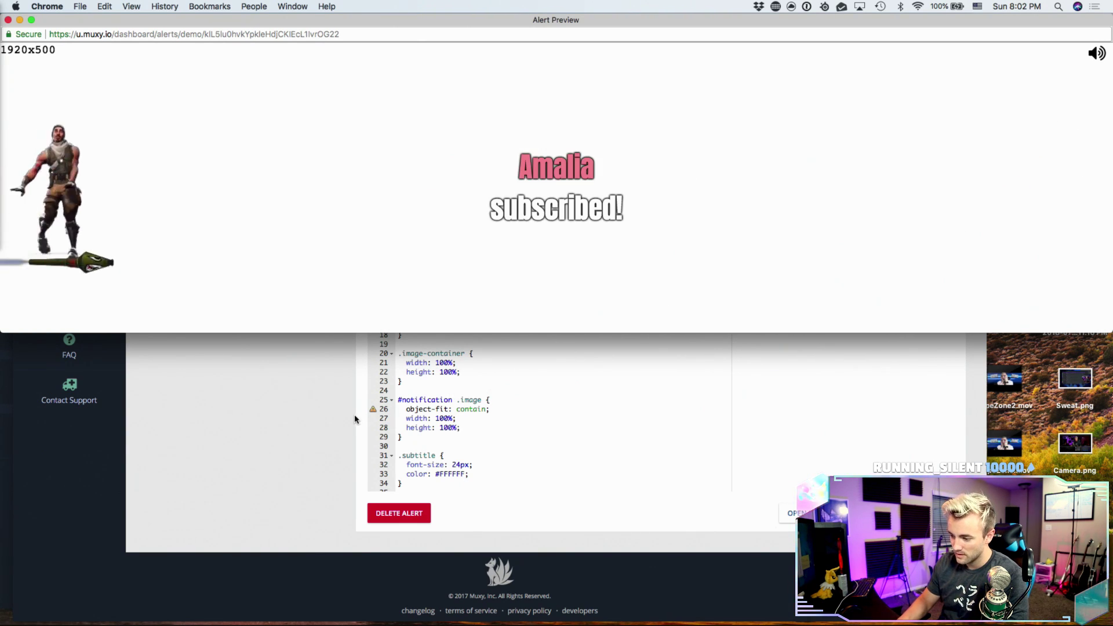
{"action": "left_click", "coordinate": [307, 439]}
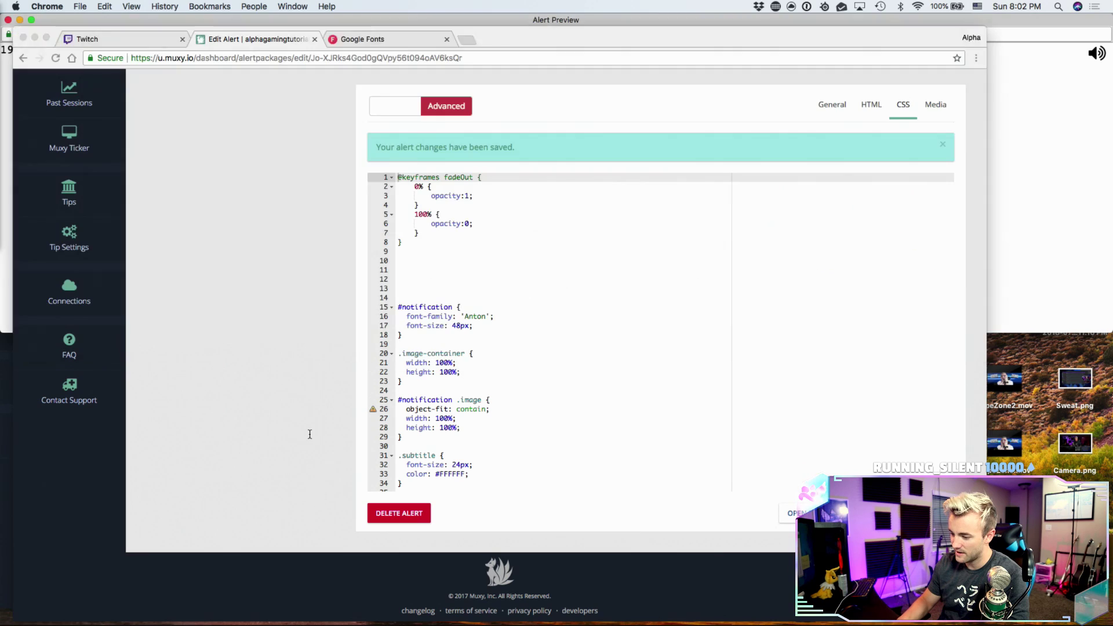
{"action": "left_click", "coordinate": [1072, 114]}
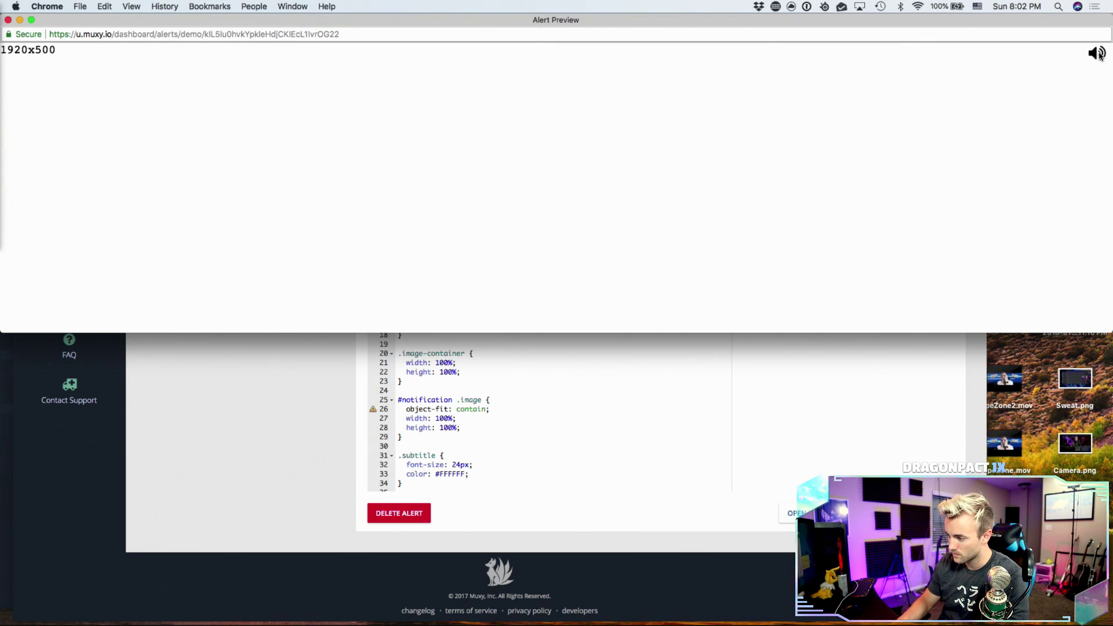
{"action": "left_click", "coordinate": [311, 415]}
{"action": "scroll", "coordinate": [409, 331], "scroll_direction": "up", "scroll_amount": 2}
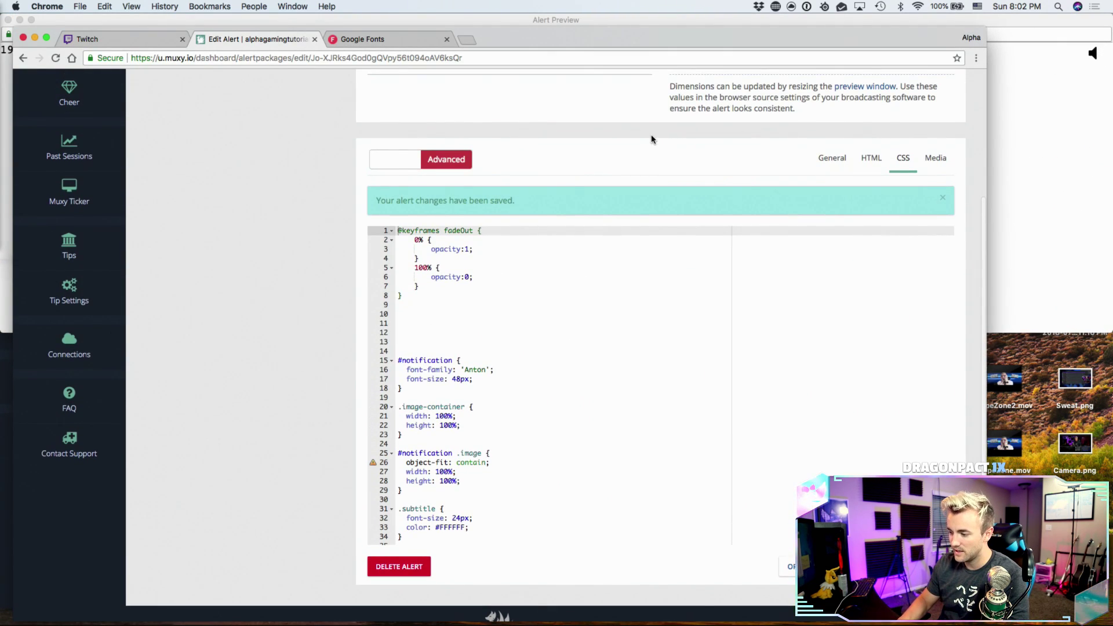
- Copy the entire textGrow keyframes block from the Charizard New alert's CSS
{"action": "key", "text": "ctrl+Up"}
{"action": "left_click", "coordinate": [710, 313]}
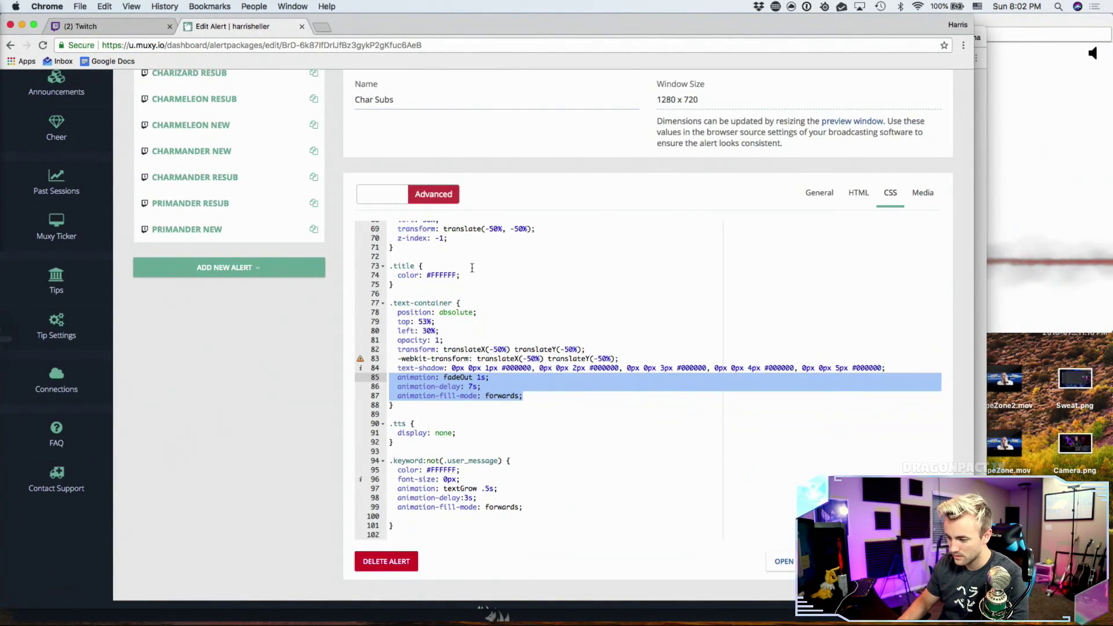
{"action": "scroll", "coordinate": [472, 268], "scroll_direction": "up", "scroll_amount": 5}
{"action": "scroll", "coordinate": [472, 268], "scroll_direction": "up", "scroll_amount": 12}
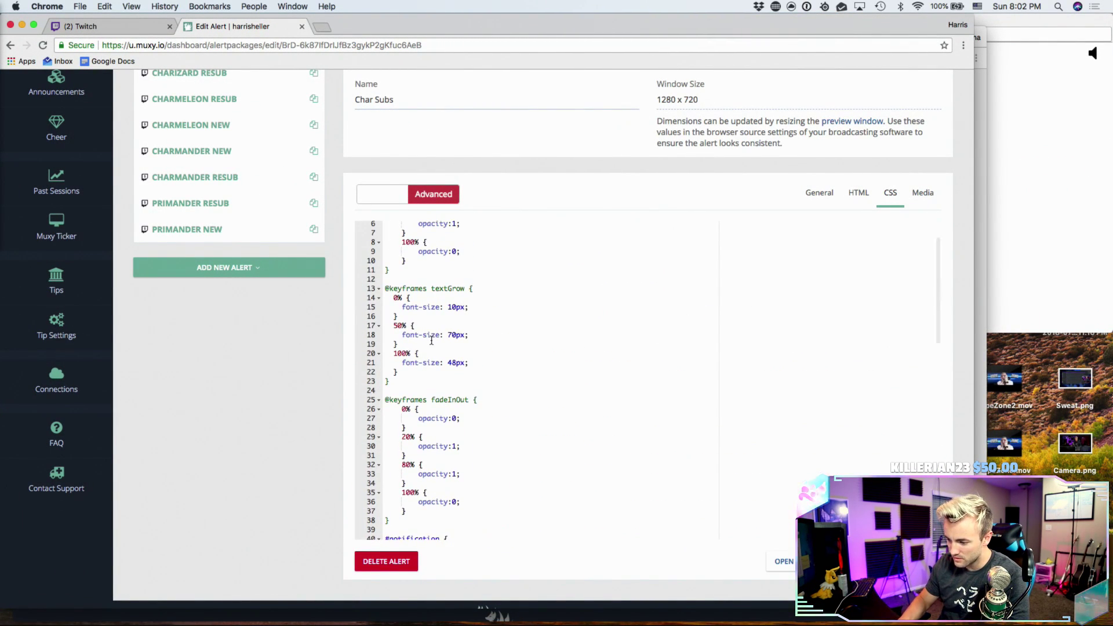
{"action": "left_click_drag", "start_coordinate": [391, 382], "coordinate": [385, 288]}
{"action": "key", "text": "super+c"}
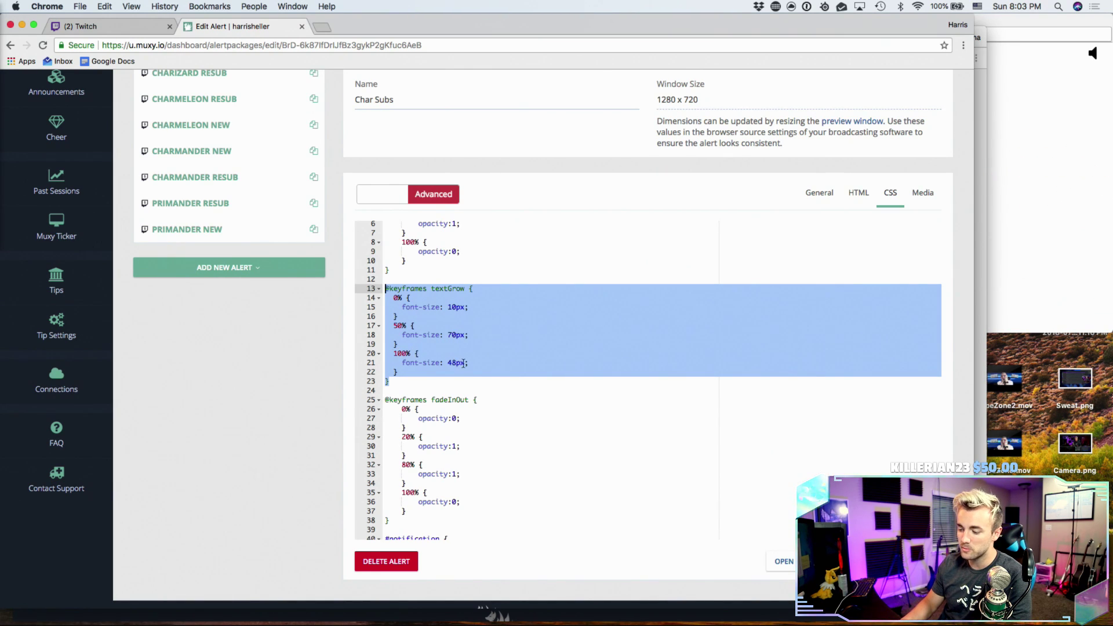
- Paste the textGrow keyframes below the fadeOut block in the Rocket Ride Sub CSS and remove two surplus blank lines before #notification
{"action": "key", "text": "ctrl+Up"}
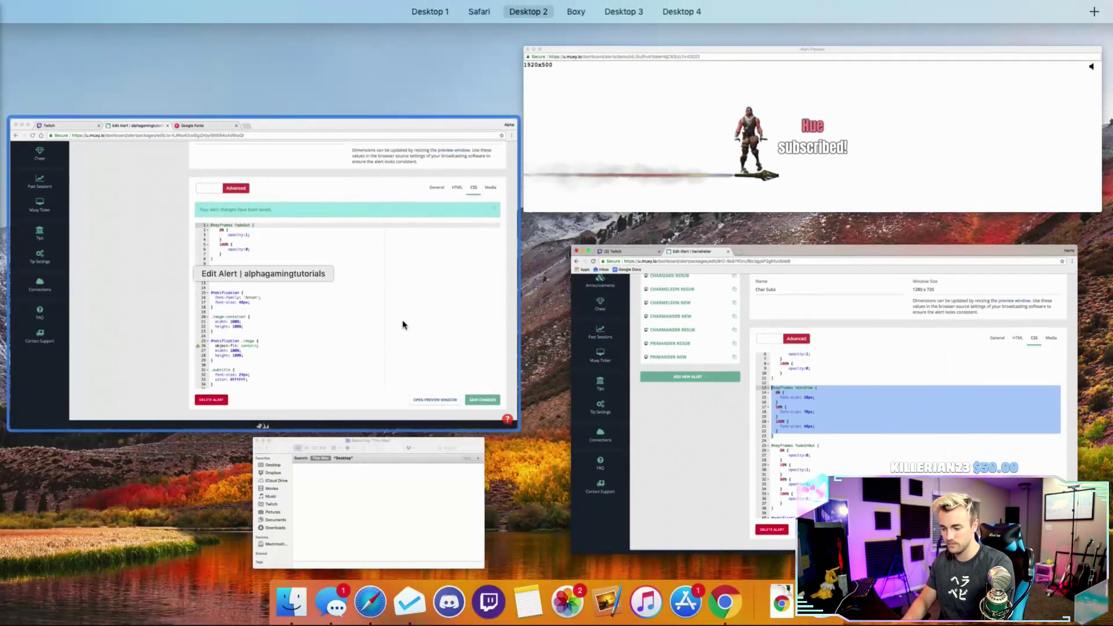
{"action": "left_click", "coordinate": [402, 321]}
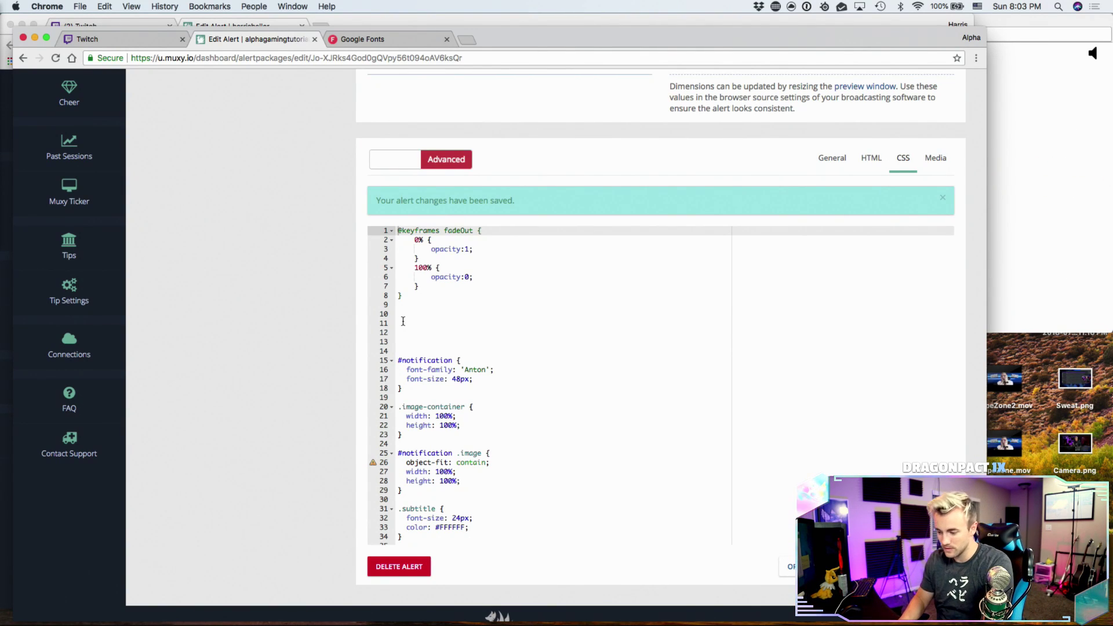
{"action": "left_click_drag", "start_coordinate": [427, 305], "coordinate": [415, 309]}
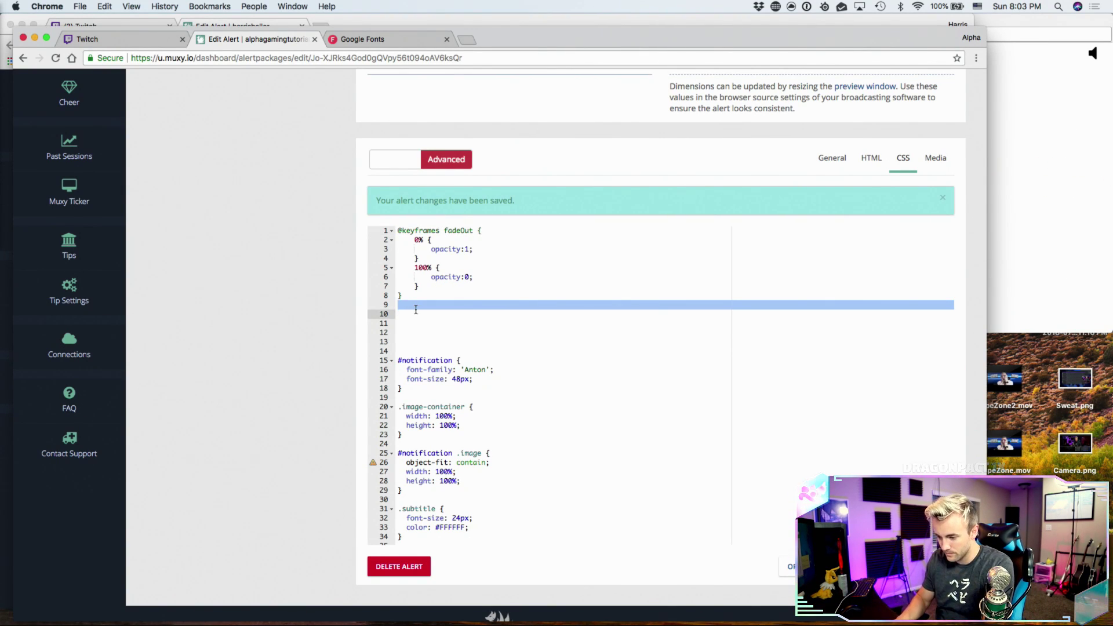
{"action": "left_click", "coordinate": [416, 309]}
{"action": "key", "text": "super+v"}
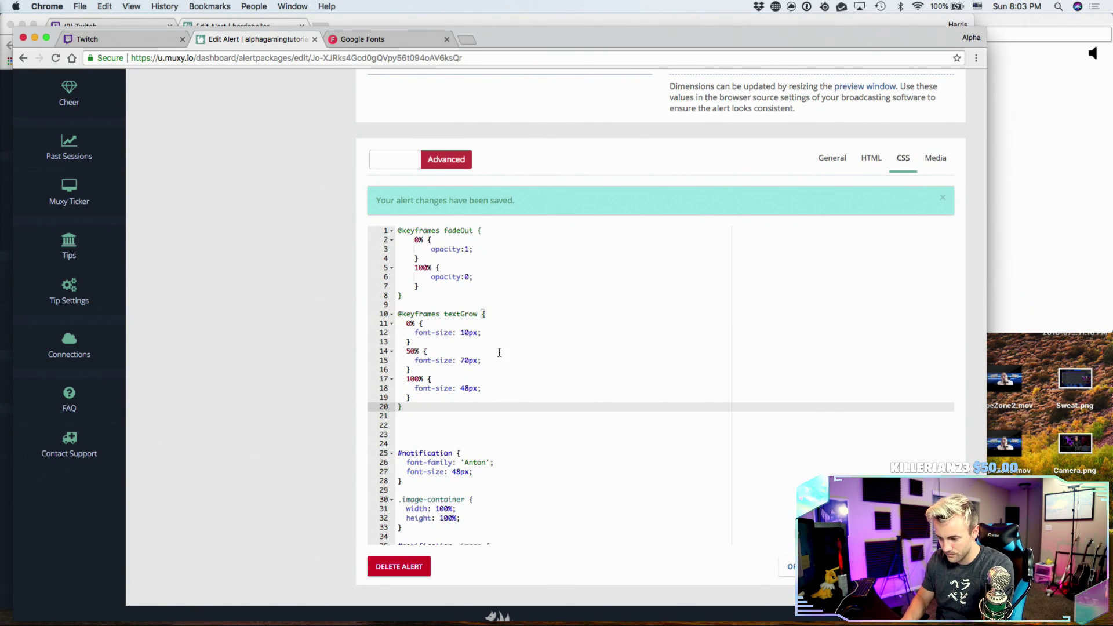
{"action": "left_click", "coordinate": [442, 441]}
{"action": "key", "text": "BackSpace"}
{"action": "key", "text": "BackSpace"}
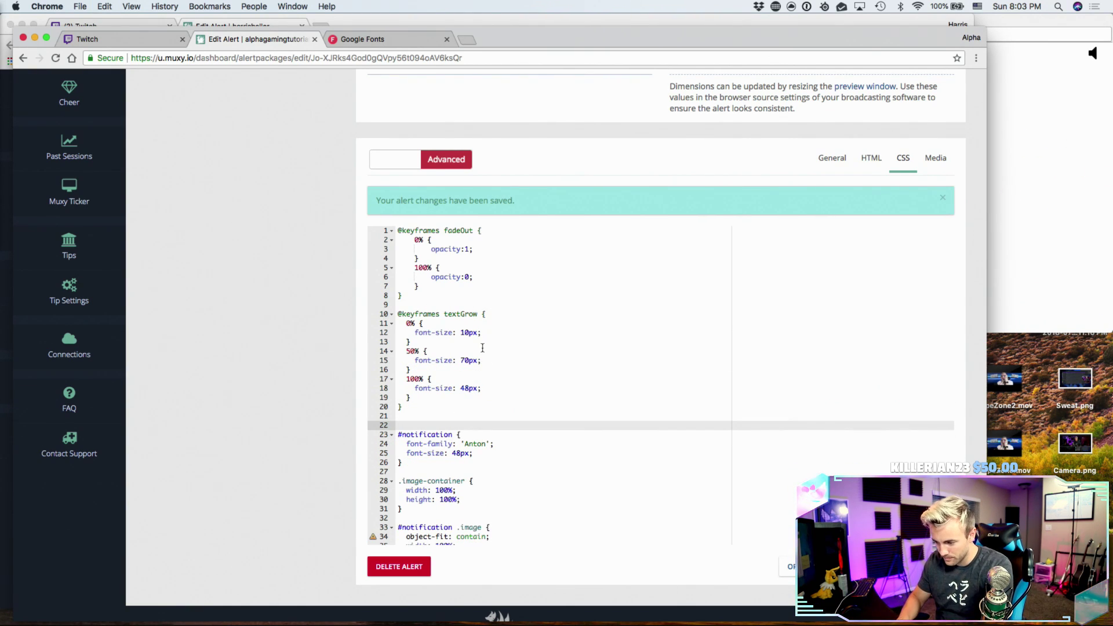
- Copy the textGrow .5s animation, 3s animation-delay and forwards fill-mode lines from Charizard New's .keyword:not(.user_message) rule
{"action": "scroll", "coordinate": [513, 348], "scroll_direction": "down", "scroll_amount": 8}
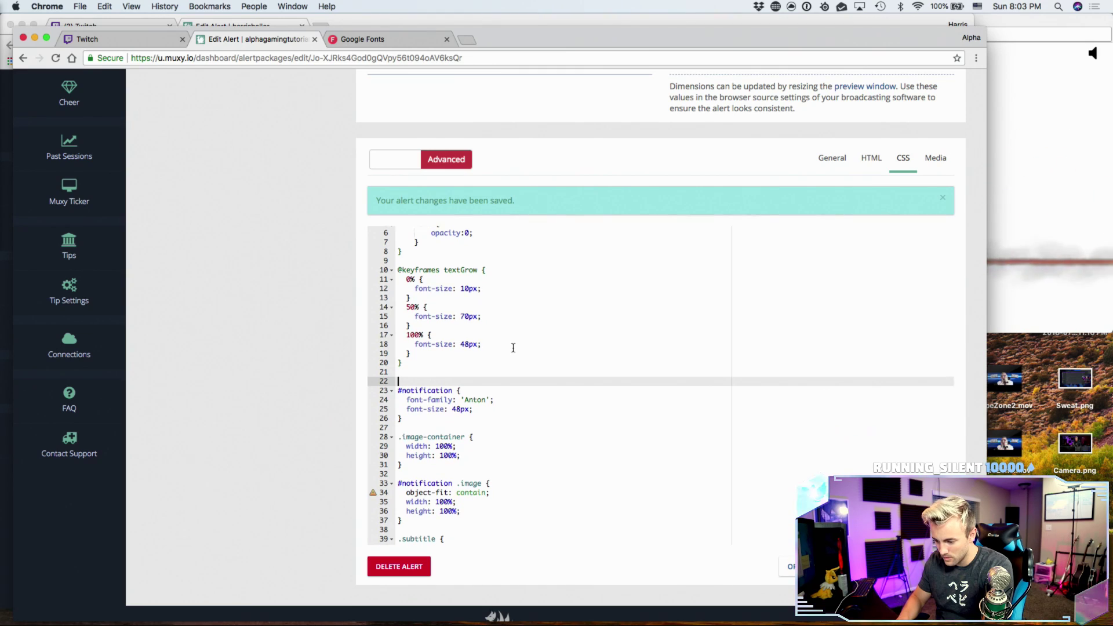
{"action": "scroll", "coordinate": [513, 347], "scroll_direction": "down", "scroll_amount": 3}
{"action": "scroll", "coordinate": [512, 347], "scroll_direction": "up", "scroll_amount": 8}
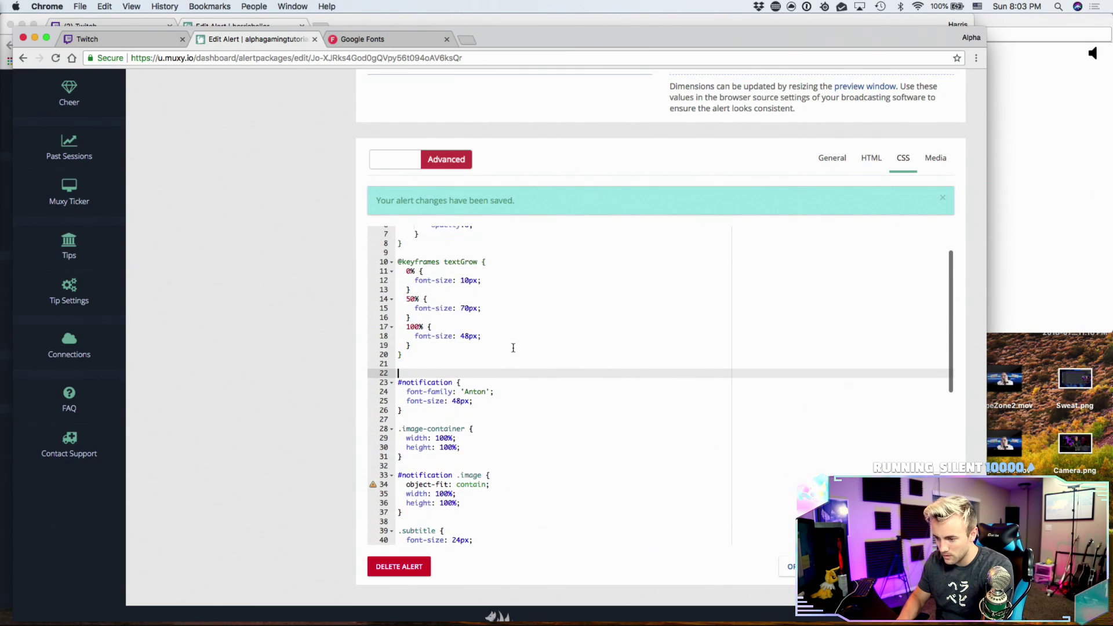
{"action": "key", "text": "ctrl+Up"}
{"action": "left_click", "coordinate": [573, 353]}
{"action": "scroll", "coordinate": [653, 413], "scroll_direction": "down", "scroll_amount": 20}
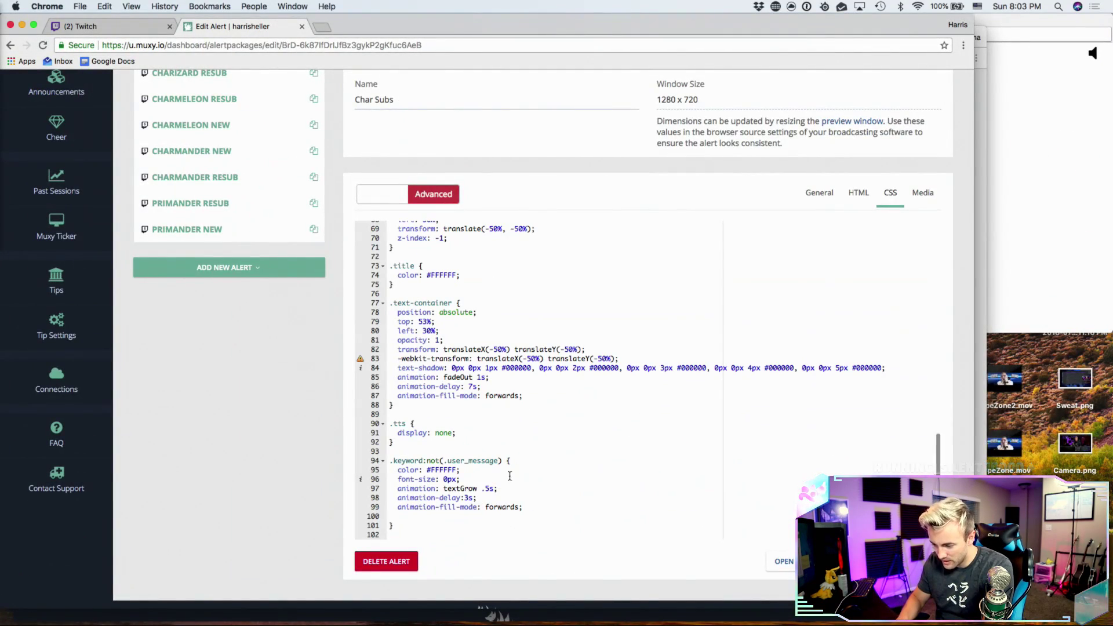
{"action": "left_click_drag", "start_coordinate": [523, 507], "coordinate": [391, 488]}
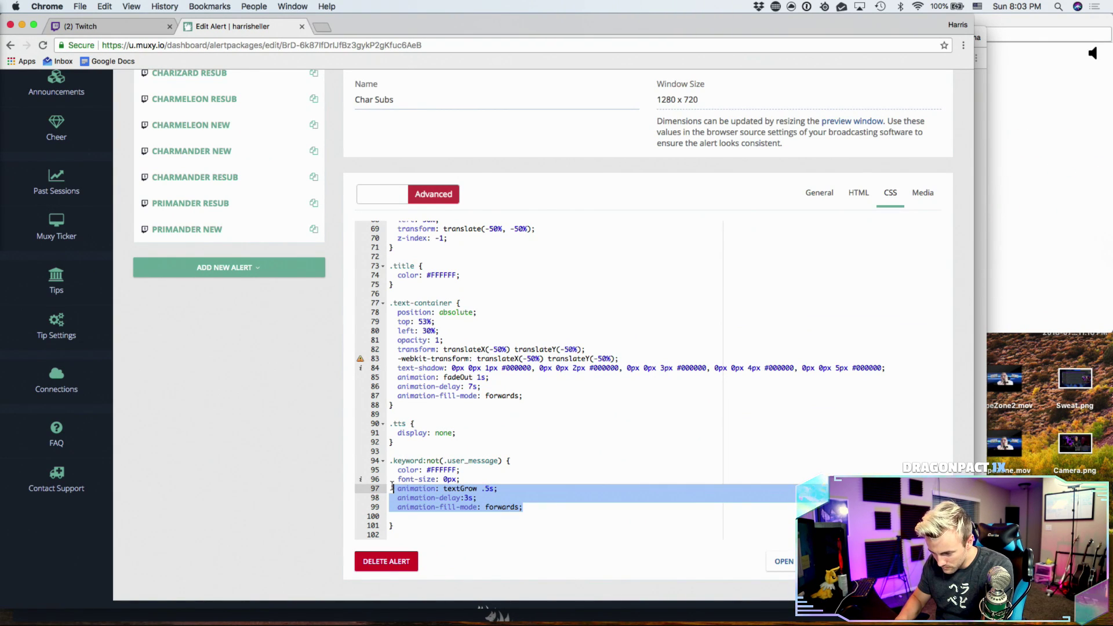
{"action": "left_click_drag", "start_coordinate": [541, 508], "coordinate": [399, 490]}
{"action": "key", "text": "super+c"}
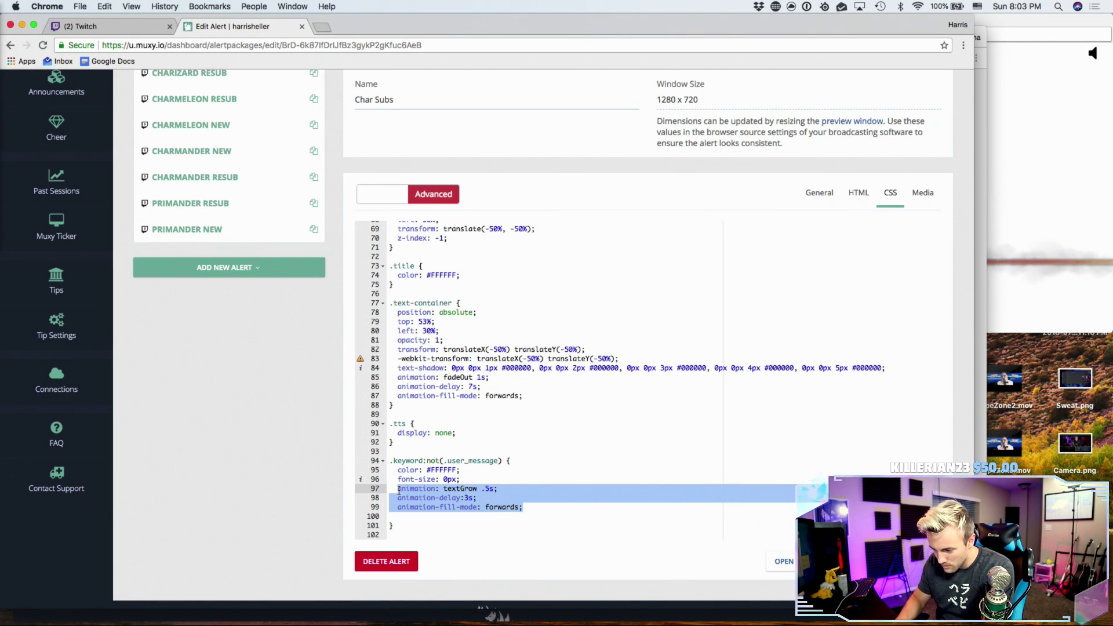
{"action": "left_click", "coordinate": [540, 515]}
{"action": "left_click", "coordinate": [537, 511]}
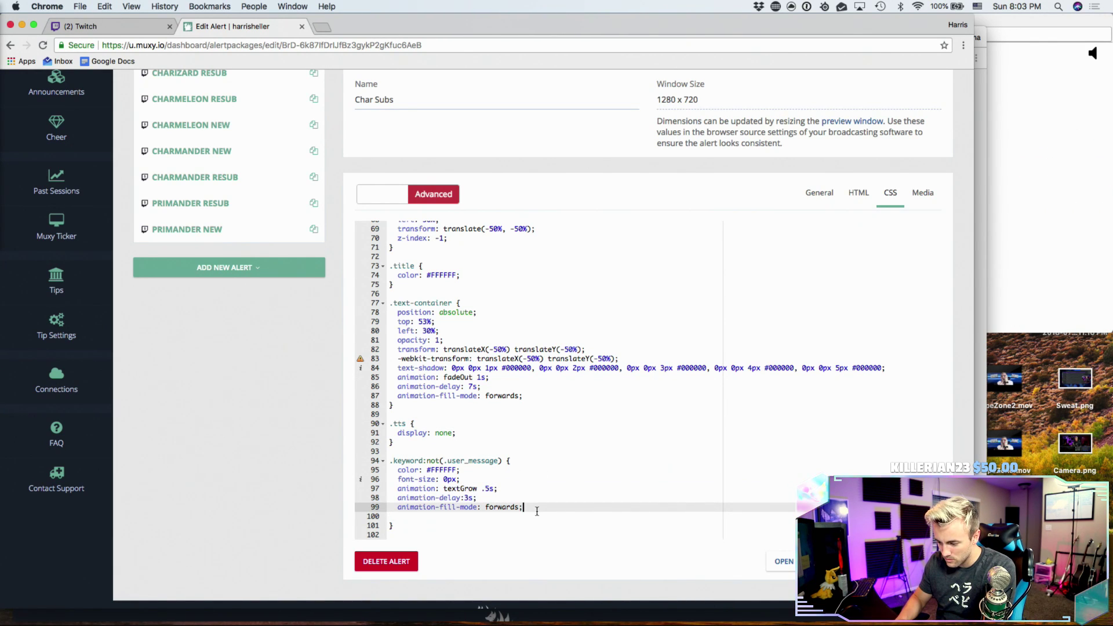
- Paste the copied textGrow animation lines into Rocket Ride Sub's .keyword:not(.user_message) rule, on a new line after the color property
{"action": "key", "text": "ctrl+Up"}
{"action": "left_click", "coordinate": [443, 311]}
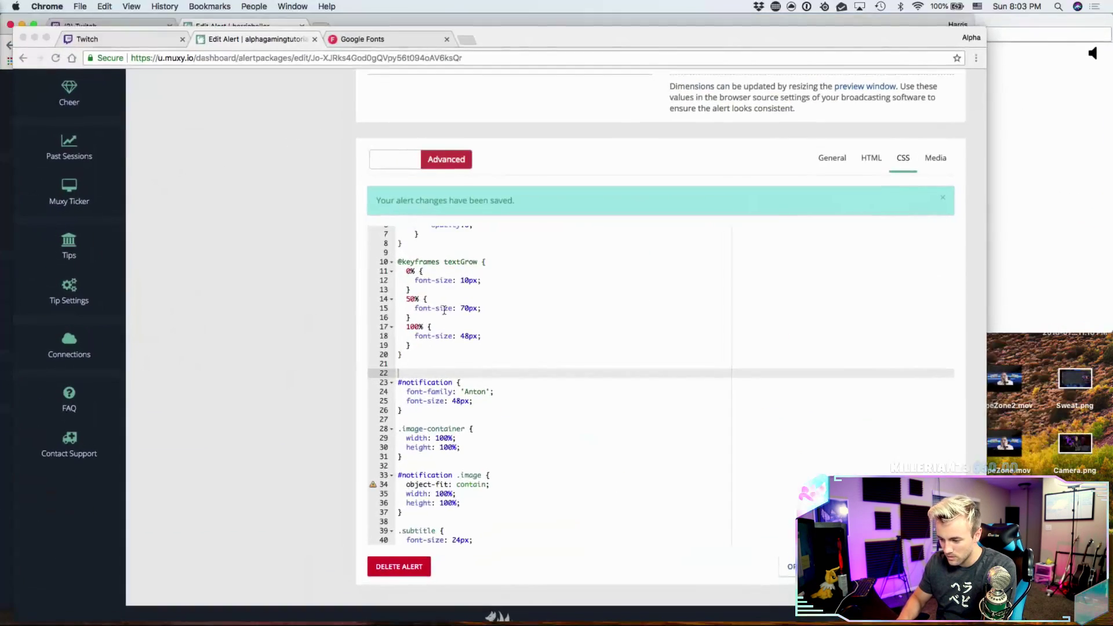
{"action": "scroll", "coordinate": [492, 398], "scroll_direction": "down", "scroll_amount": 10}
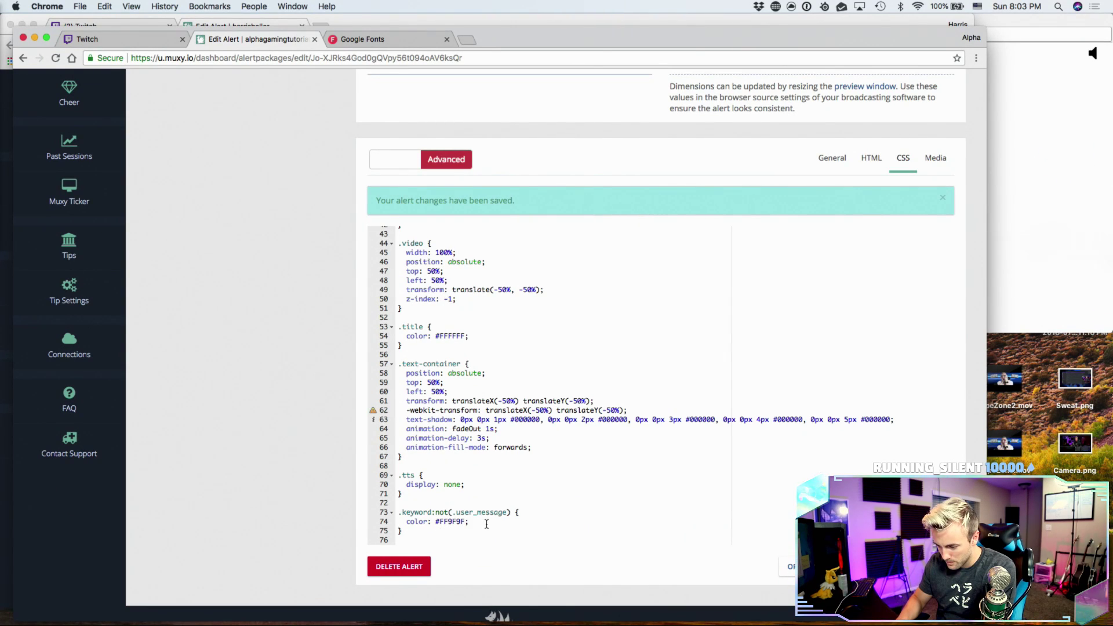
{"action": "left_click", "coordinate": [486, 524]}
{"action": "key", "text": "Return"}
{"action": "key", "text": "super+v"}
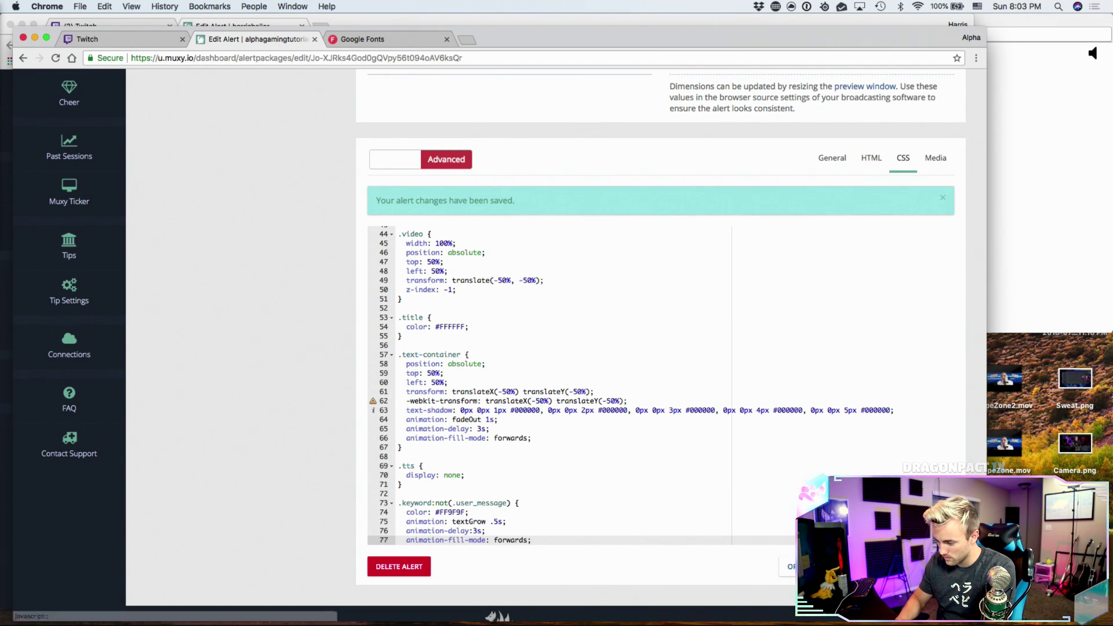
- Set the animation-delay in the .keyword:not(.user_message) rule to 1s, save the alert and check it in the preview window
{"action": "left_click", "coordinate": [476, 530]}
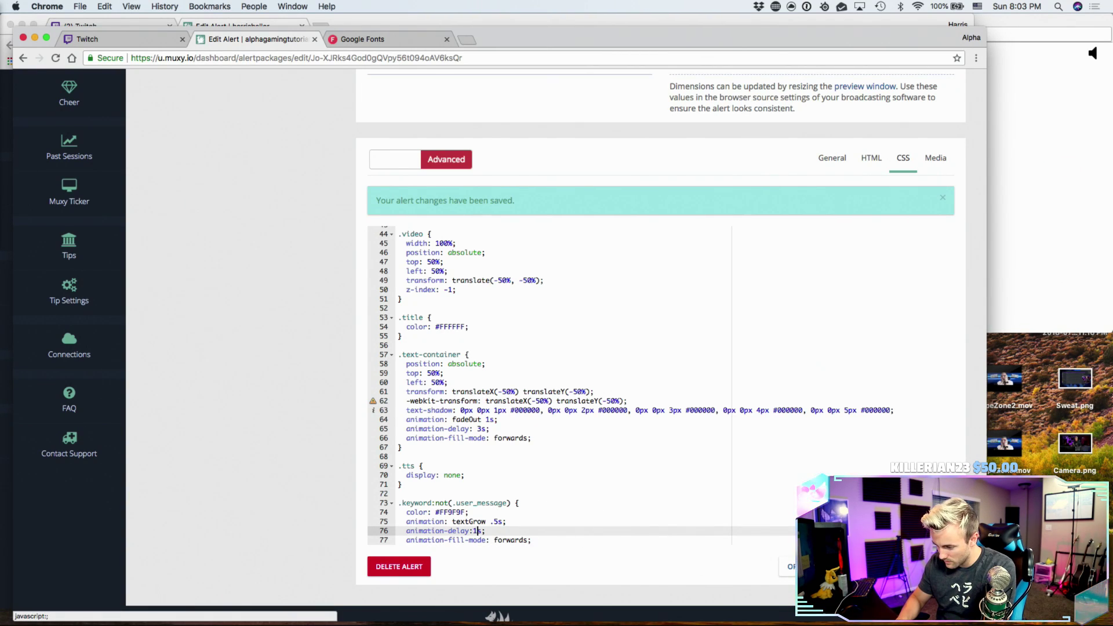
{"action": "left_click", "coordinate": [922, 566]}
{"action": "scroll", "coordinate": [797, 447], "scroll_direction": "down", "scroll_amount": 2}
{"action": "left_click", "coordinate": [1013, 183]}
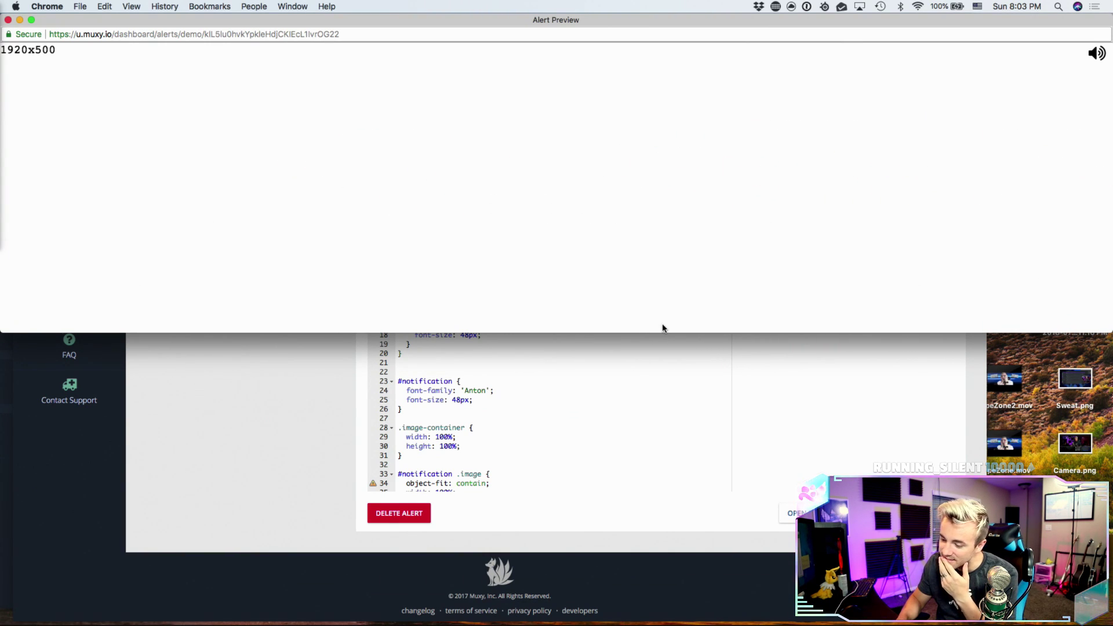
- Set the #notification rule's font-size to 0px, save the alert and watch it in the preview window
{"action": "left_click", "coordinate": [701, 369]}
{"action": "scroll", "coordinate": [635, 385], "scroll_direction": "up", "scroll_amount": 2}
{"action": "scroll", "coordinate": [545, 366], "scroll_direction": "down", "scroll_amount": 3}
{"action": "left_click", "coordinate": [461, 375]}
{"action": "key", "text": "BackSpace"}
{"action": "type", "text": "0"}
{"action": "left_click", "coordinate": [928, 575]}
{"action": "scroll", "coordinate": [928, 556], "scroll_direction": "down", "scroll_amount": 2}
{"action": "left_click", "coordinate": [1067, 211]}
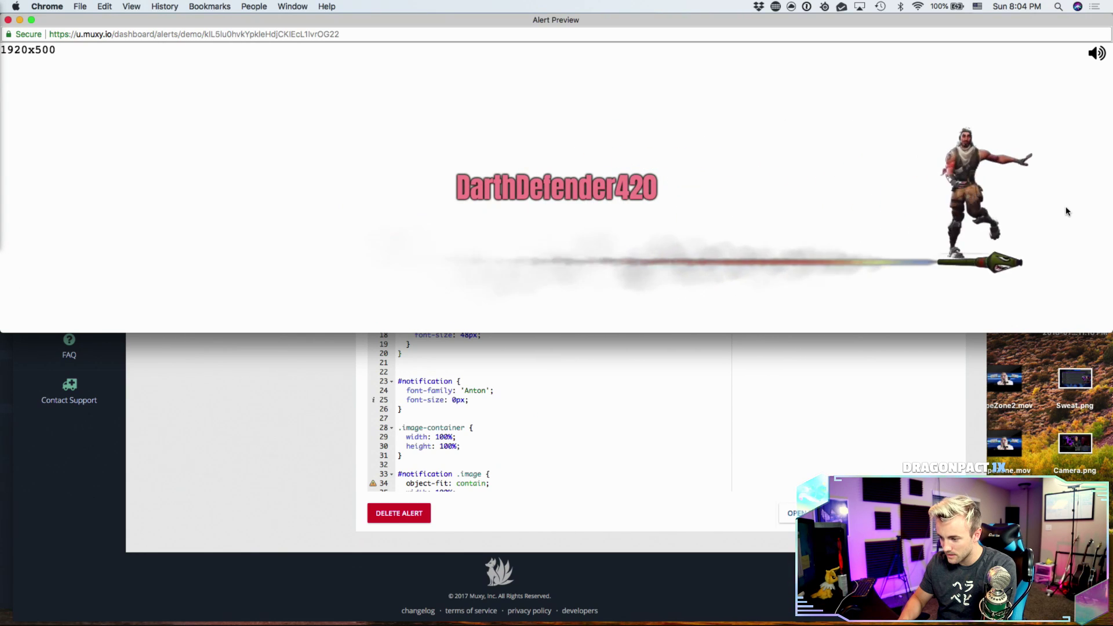
- Copy the textGrow animation, 1s delay and forwards fill-mode lines from the .keyword:not(.user_message) rule into .subtitle, below its color property, and check the preview
{"action": "left_click", "coordinate": [834, 399]}
{"action": "scroll", "coordinate": [810, 380], "scroll_direction": "down", "scroll_amount": 10}
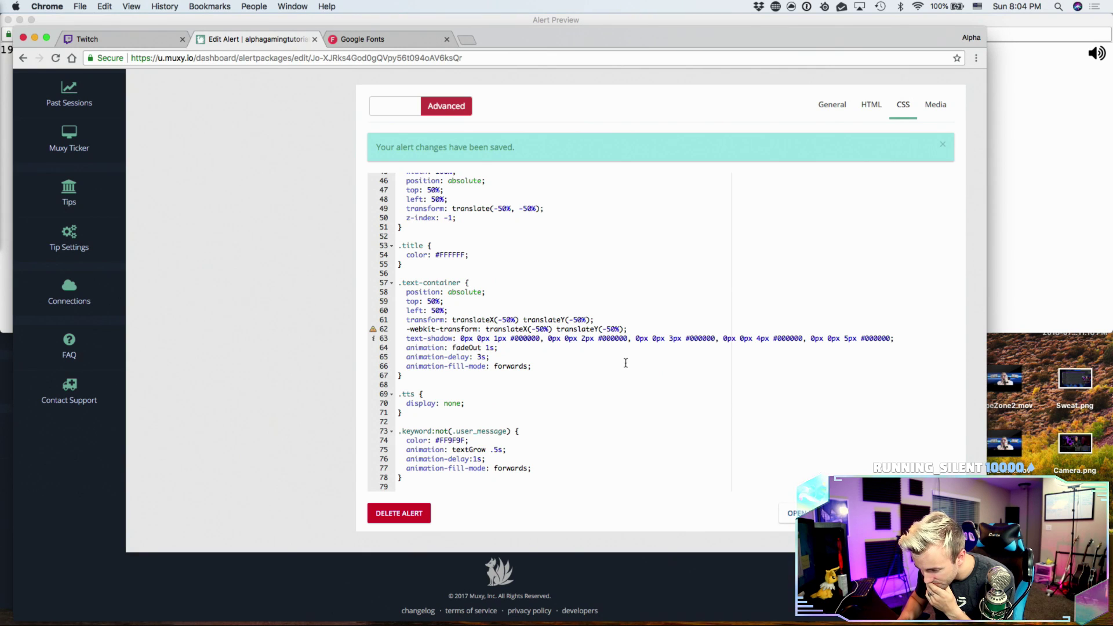
{"action": "scroll", "coordinate": [551, 401], "scroll_direction": "up", "scroll_amount": 5}
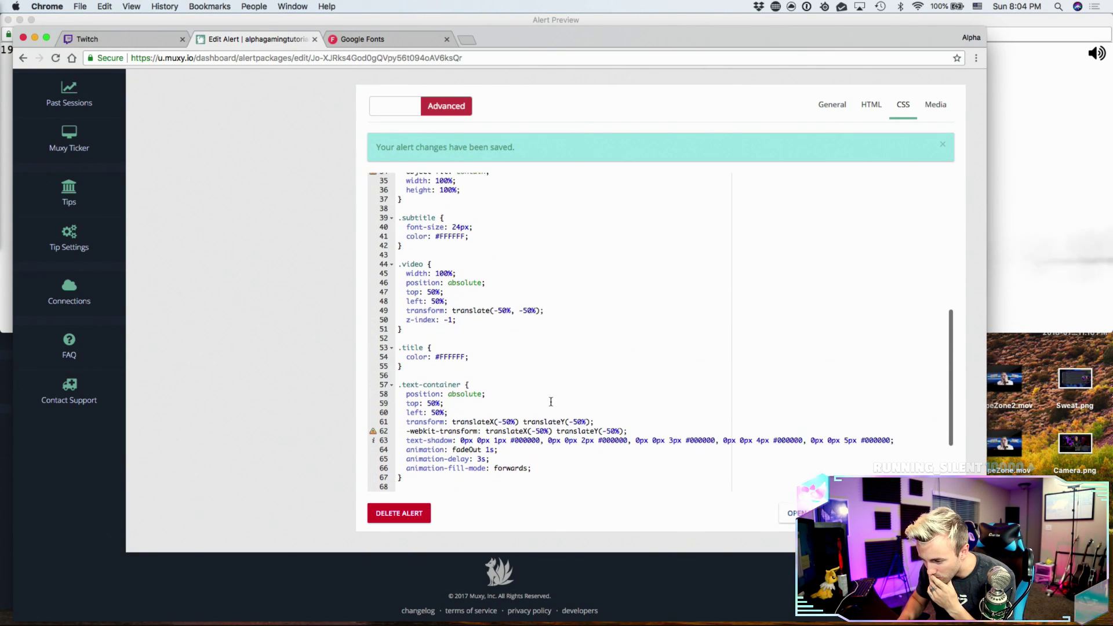
{"action": "scroll", "coordinate": [550, 401], "scroll_direction": "up", "scroll_amount": 3}
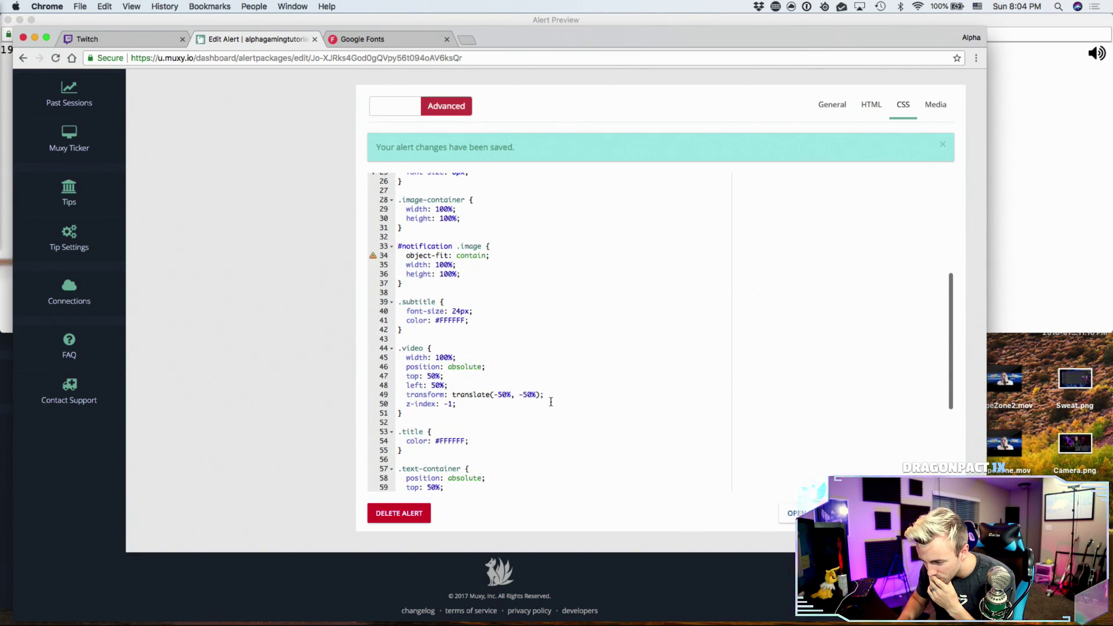
{"action": "scroll", "coordinate": [551, 401], "scroll_direction": "down", "scroll_amount": 7}
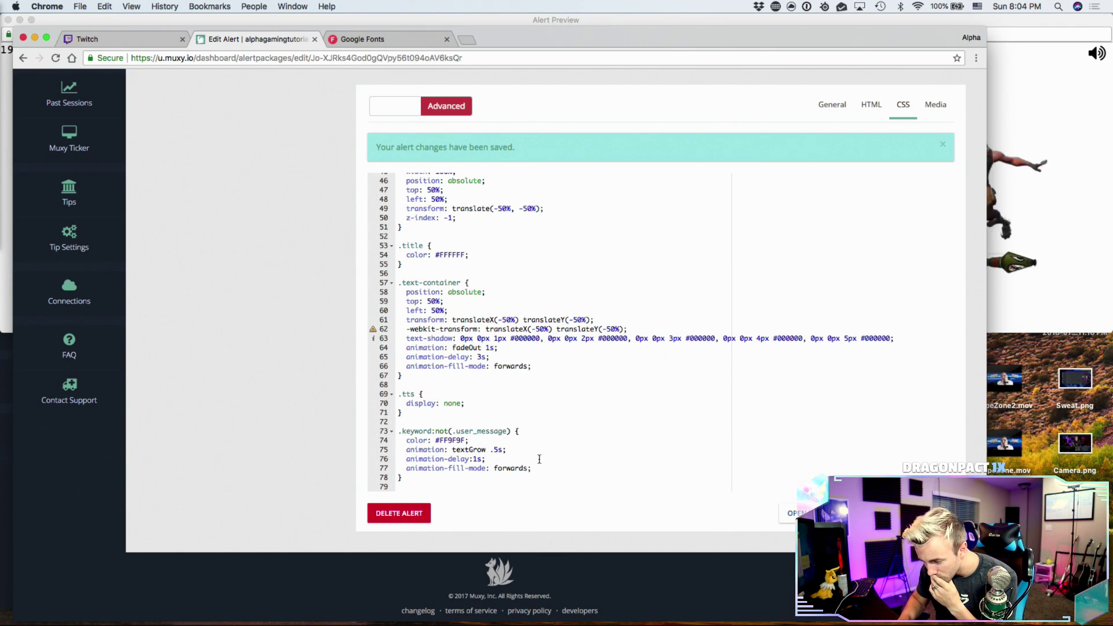
{"action": "left_click_drag", "start_coordinate": [531, 469], "coordinate": [393, 452]}
{"action": "key", "text": "cmd+c"}
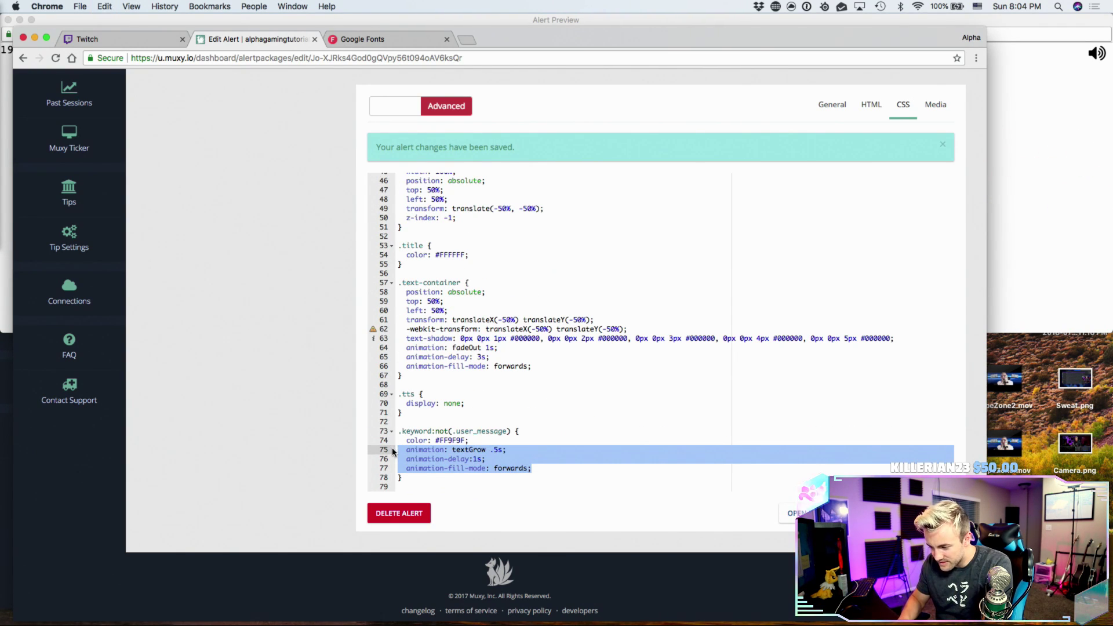
{"action": "scroll", "coordinate": [478, 366], "scroll_direction": "up", "scroll_amount": 6}
{"action": "left_click", "coordinate": [485, 289]}
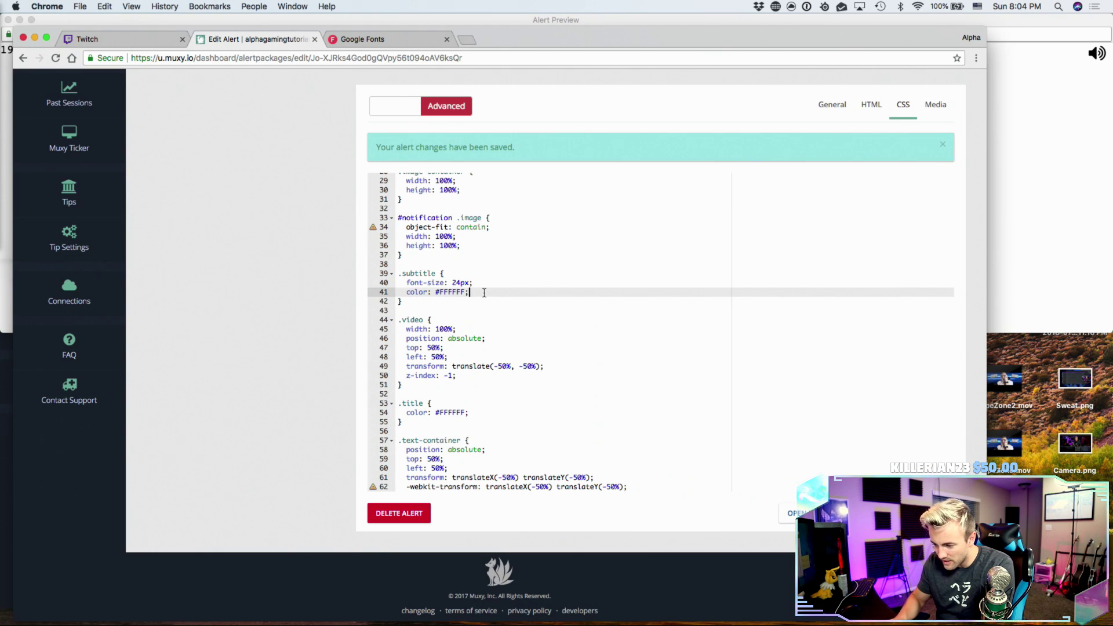
{"action": "key", "text": "Return"}
{"action": "key", "text": "cmd+v"}
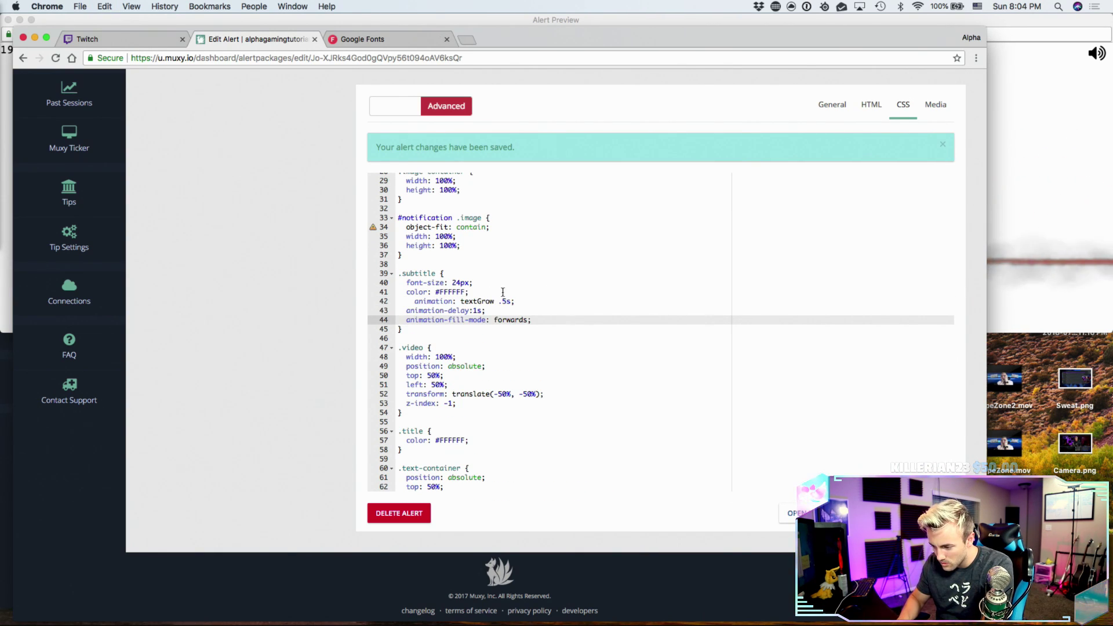
{"action": "left_click", "coordinate": [1045, 207]}
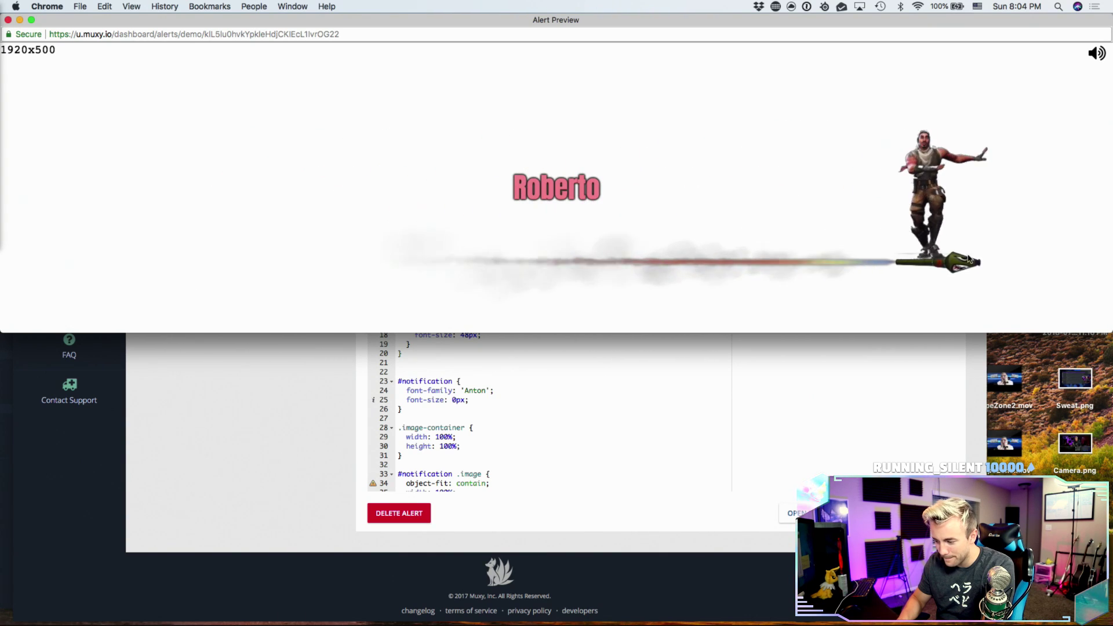
- Remove the extra indentation before the textGrow animation line in the .subtitle rule, save the alert and check the preview
{"action": "left_click", "coordinate": [819, 388]}
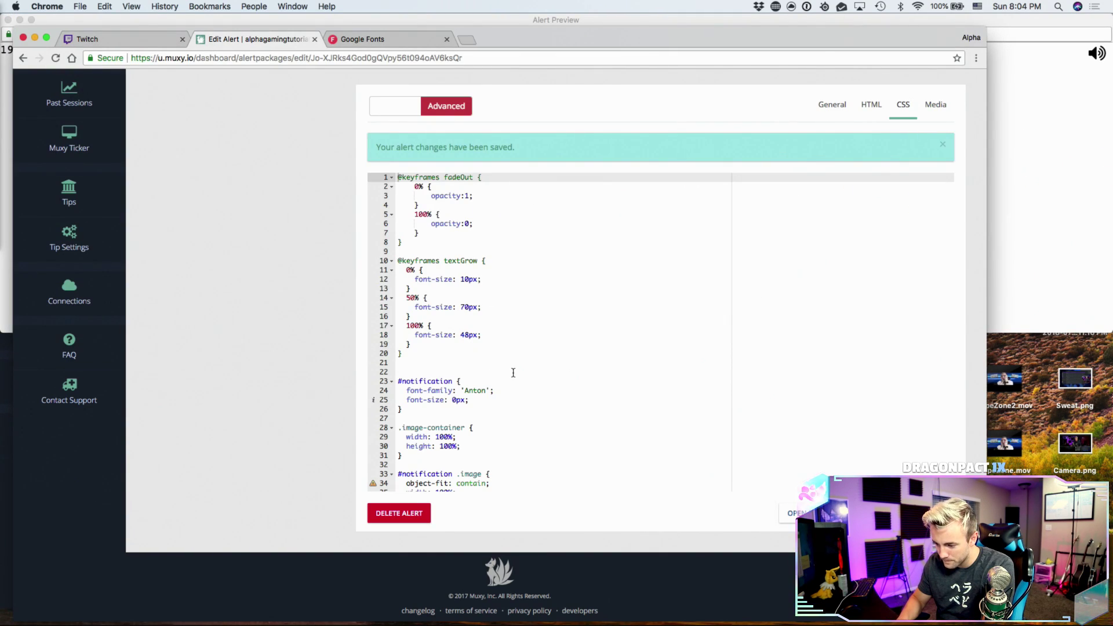
{"action": "scroll", "coordinate": [513, 373], "scroll_direction": "down", "scroll_amount": 6}
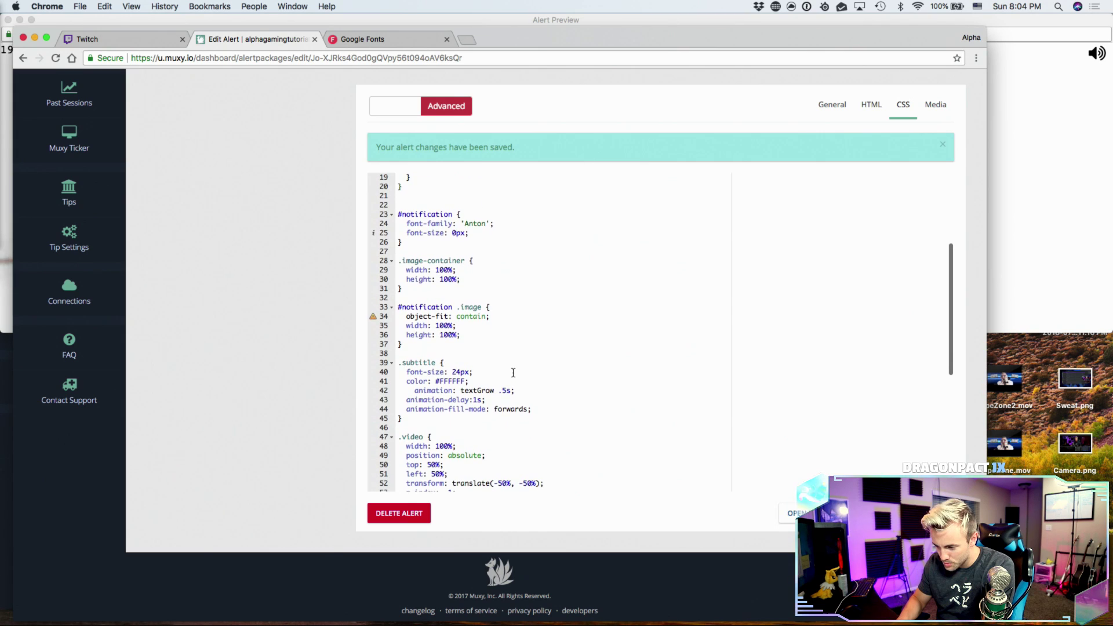
{"action": "left_click", "coordinate": [415, 390]}
{"action": "key", "text": "BackSpace"}
{"action": "key", "text": "BackSpace"}
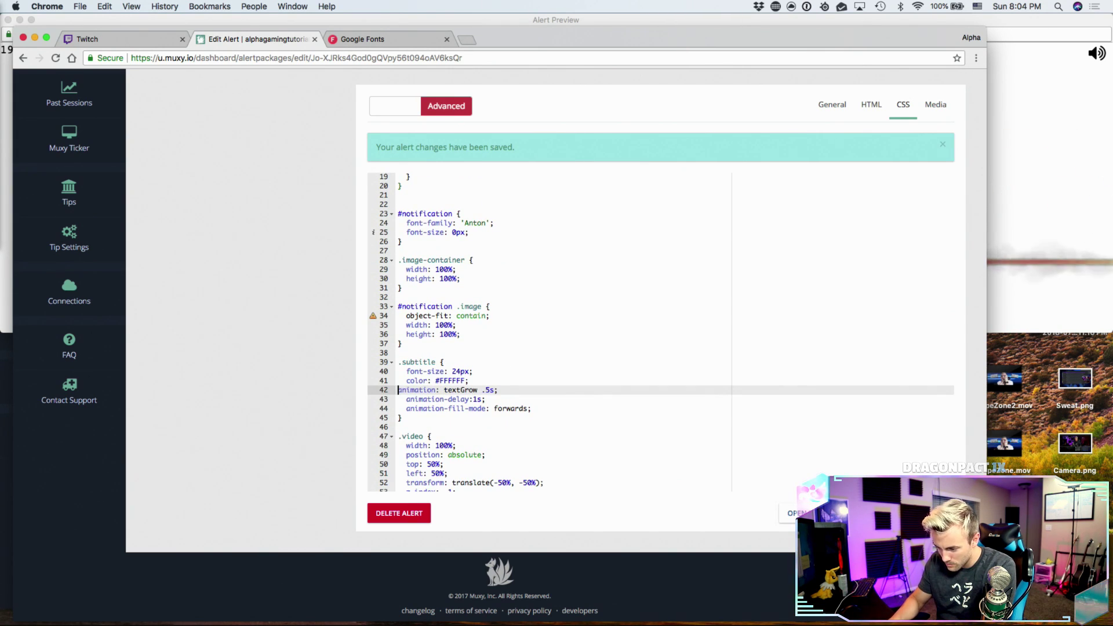
{"action": "left_click", "coordinate": [924, 513]}
{"action": "left_click", "coordinate": [1066, 271]}
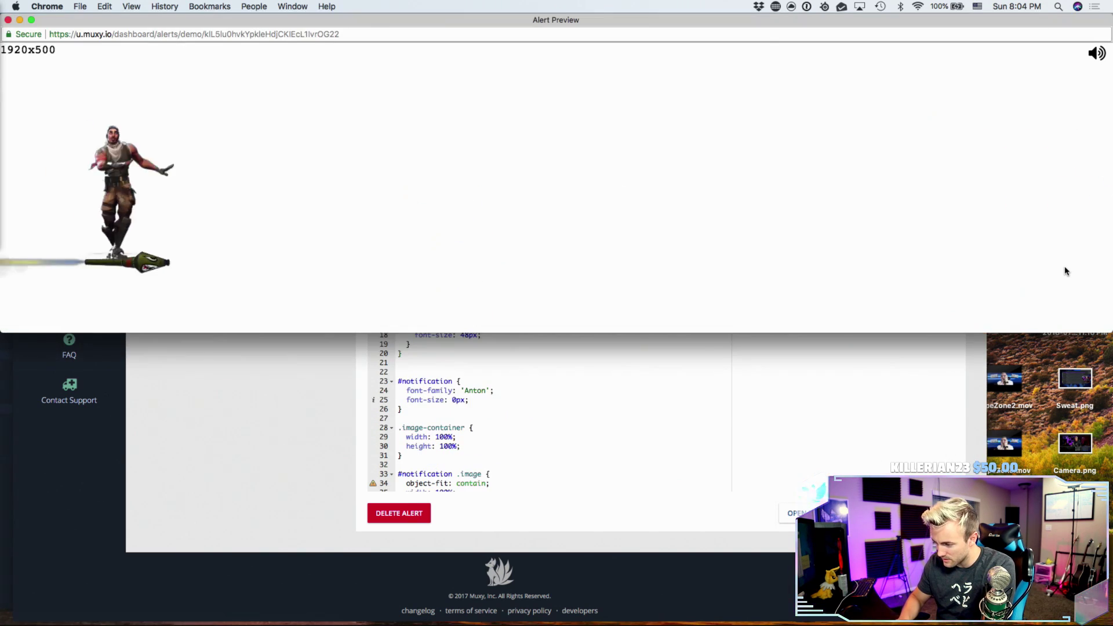
- Review the alert's CSS from the textGrow keyframes down to the .keyword:not(.user_message) rule for font-size and animation settings
{"action": "left_click", "coordinate": [844, 385]}
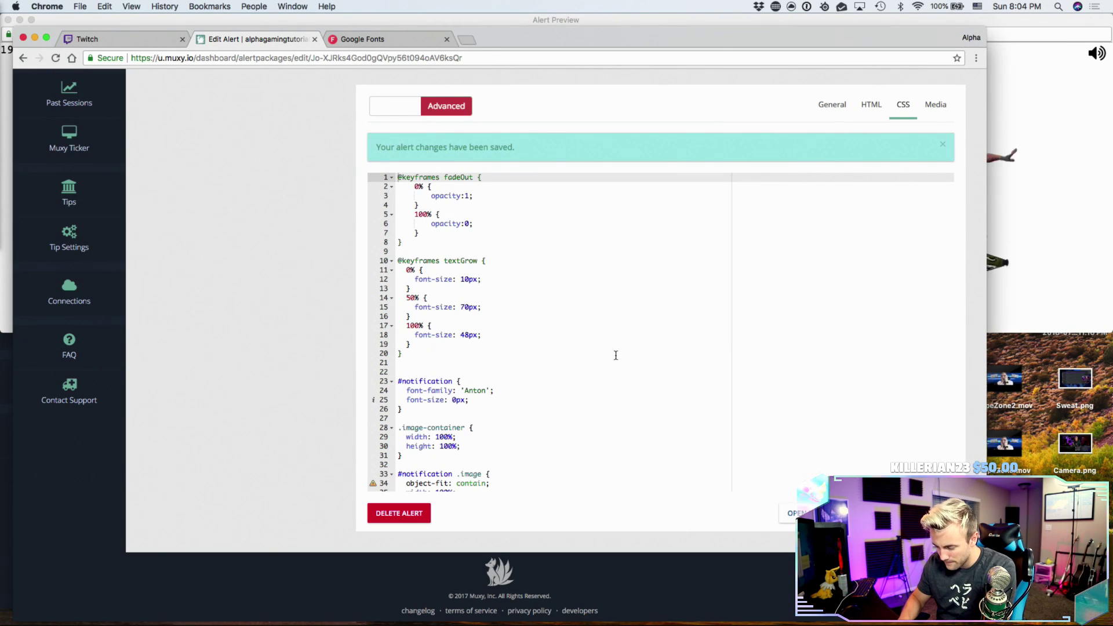
{"action": "scroll", "coordinate": [615, 355], "scroll_direction": "down", "scroll_amount": 5}
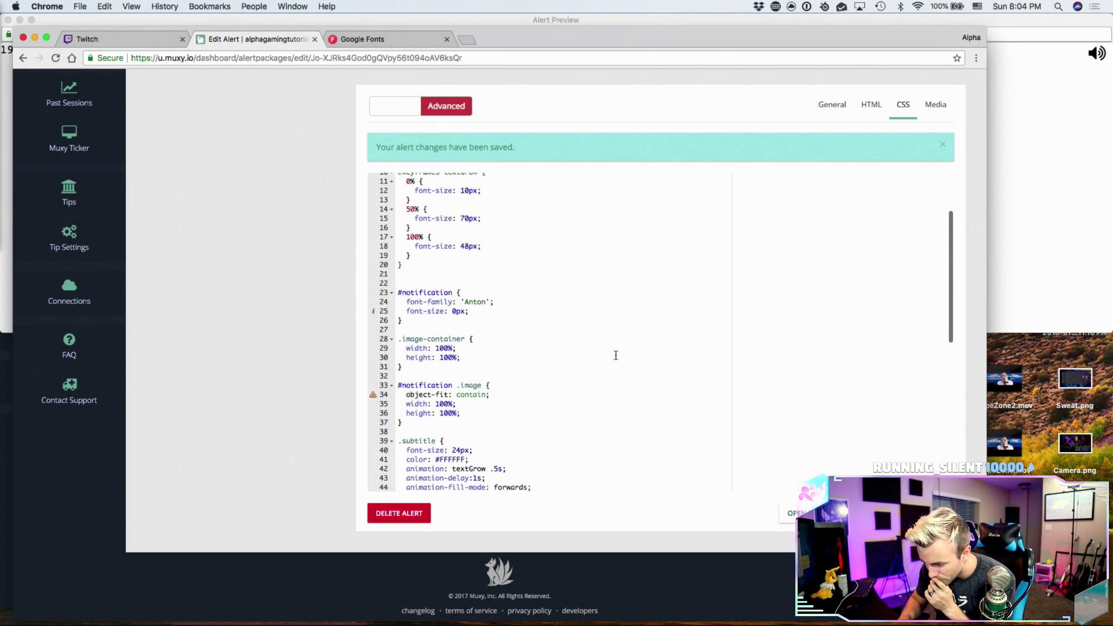
{"action": "scroll", "coordinate": [616, 354], "scroll_direction": "down", "scroll_amount": 1}
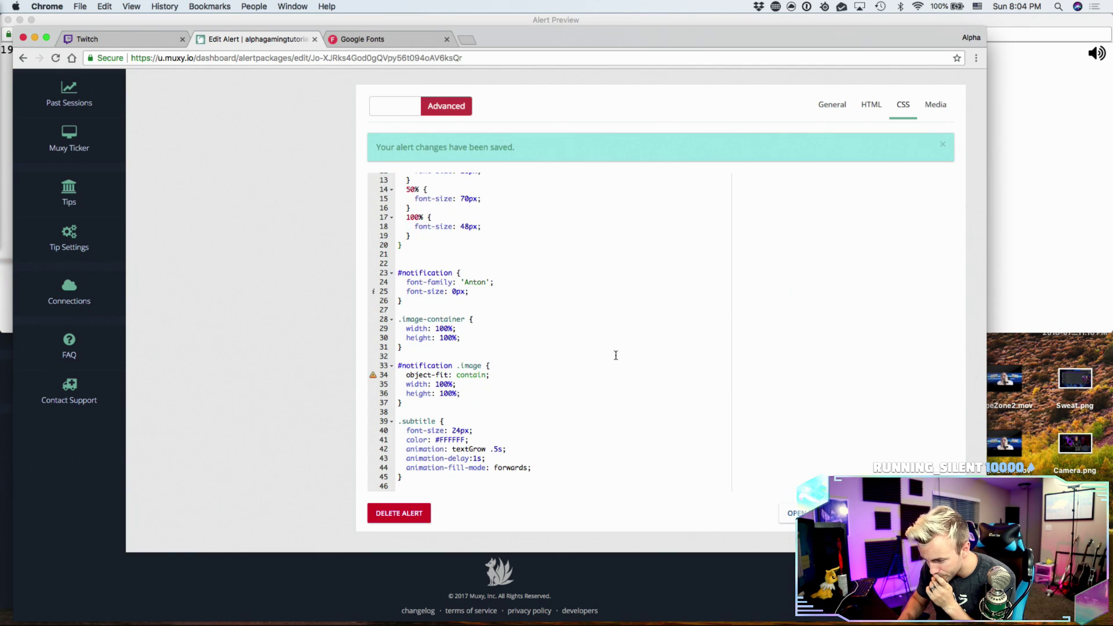
{"action": "scroll", "coordinate": [615, 354], "scroll_direction": "down", "scroll_amount": 5}
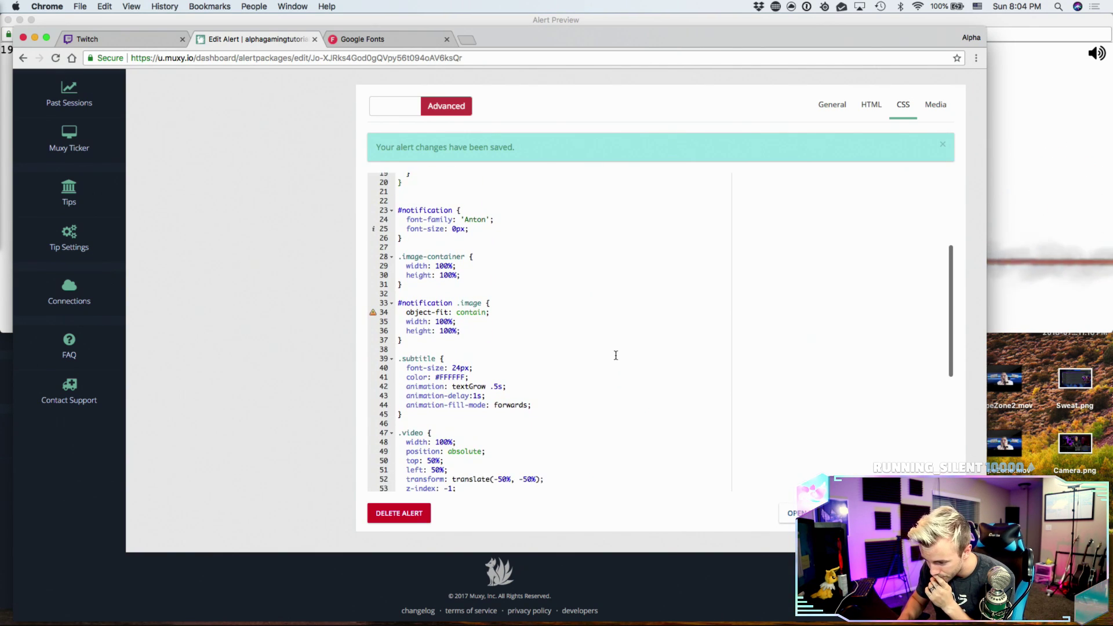
{"action": "scroll", "coordinate": [615, 355], "scroll_direction": "up", "scroll_amount": 4}
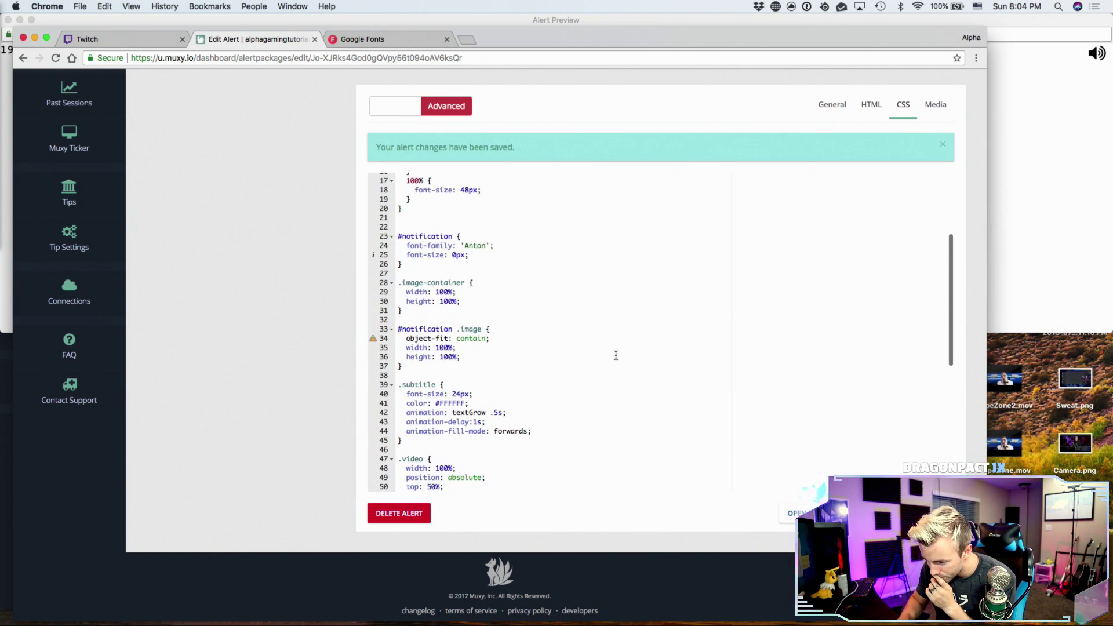
{"action": "scroll", "coordinate": [615, 354], "scroll_direction": "down", "scroll_amount": 10}
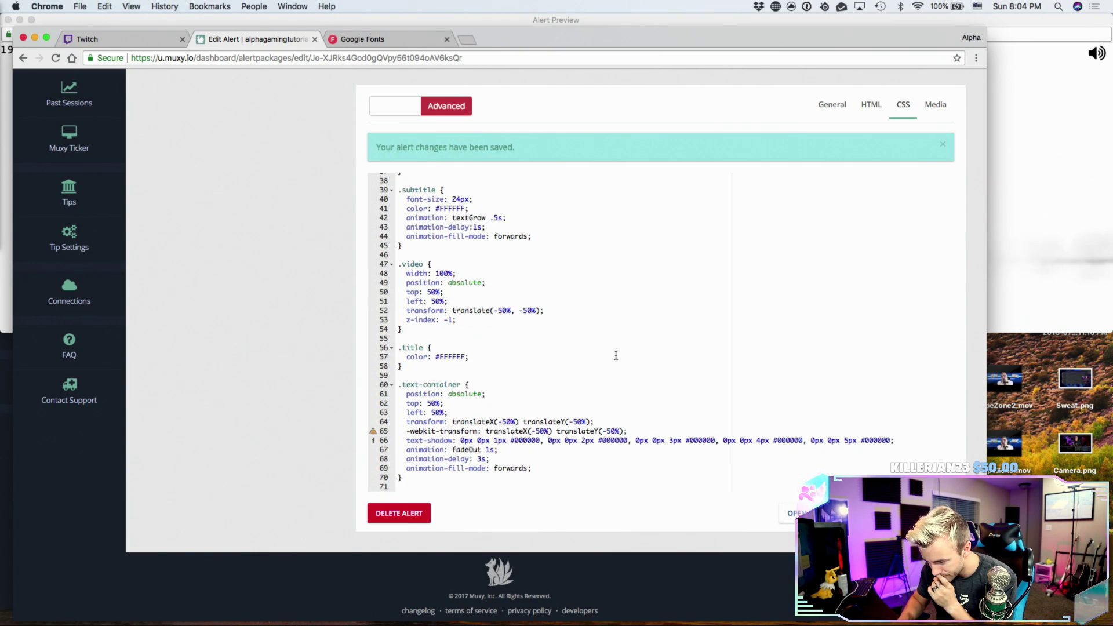
{"action": "scroll", "coordinate": [616, 354], "scroll_direction": "down", "scroll_amount": 3}
{"action": "scroll", "coordinate": [615, 355], "scroll_direction": "down", "scroll_amount": 2}
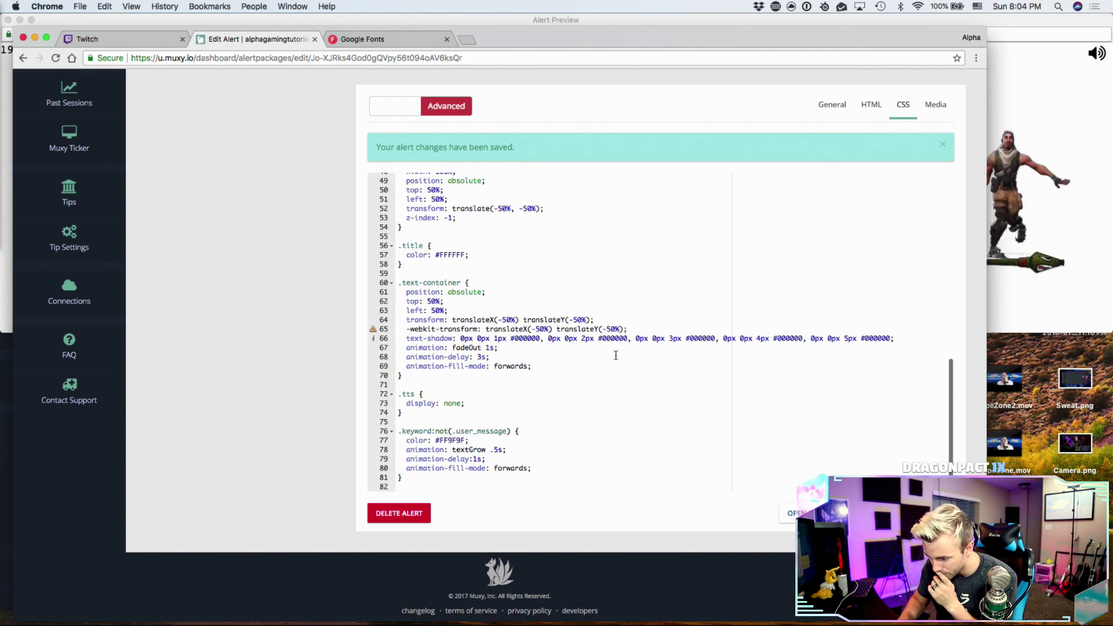
- Try adding the textGrow .5s animation, 1s delay and forwards fill-mode lines at the end of the .text-container rule, and undo the addition
{"action": "left_click", "coordinate": [559, 363]}
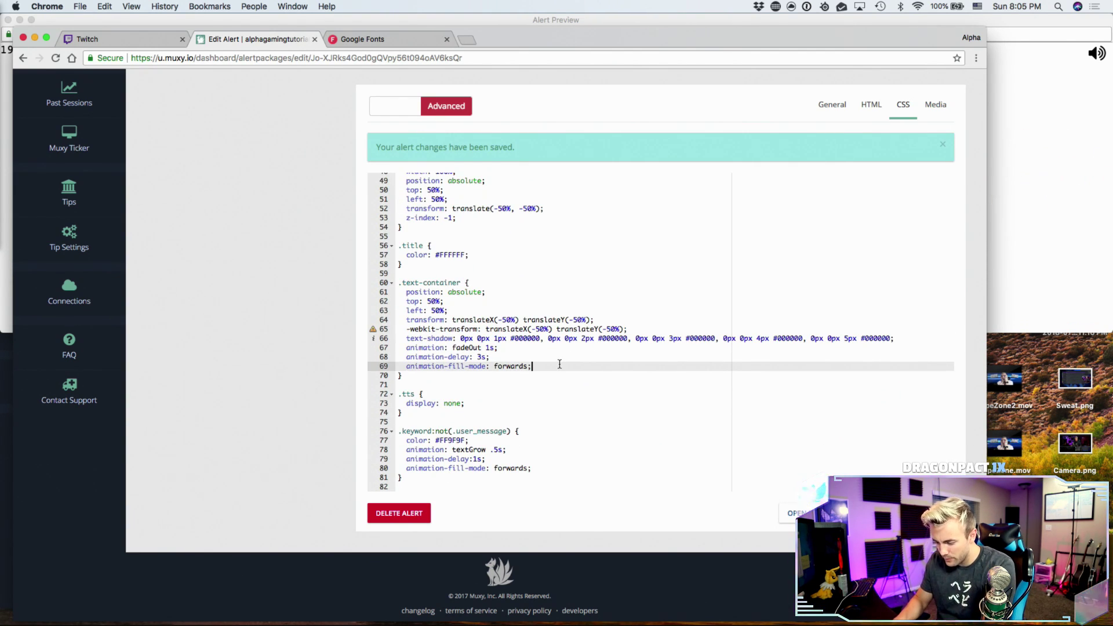
{"action": "key", "text": "Return"}
{"action": "type", "text": "animation: textGrow .5s;   animation-delay:1s;   animation-fill-mode: forwards;"}
{"action": "left_click", "coordinate": [414, 375]}
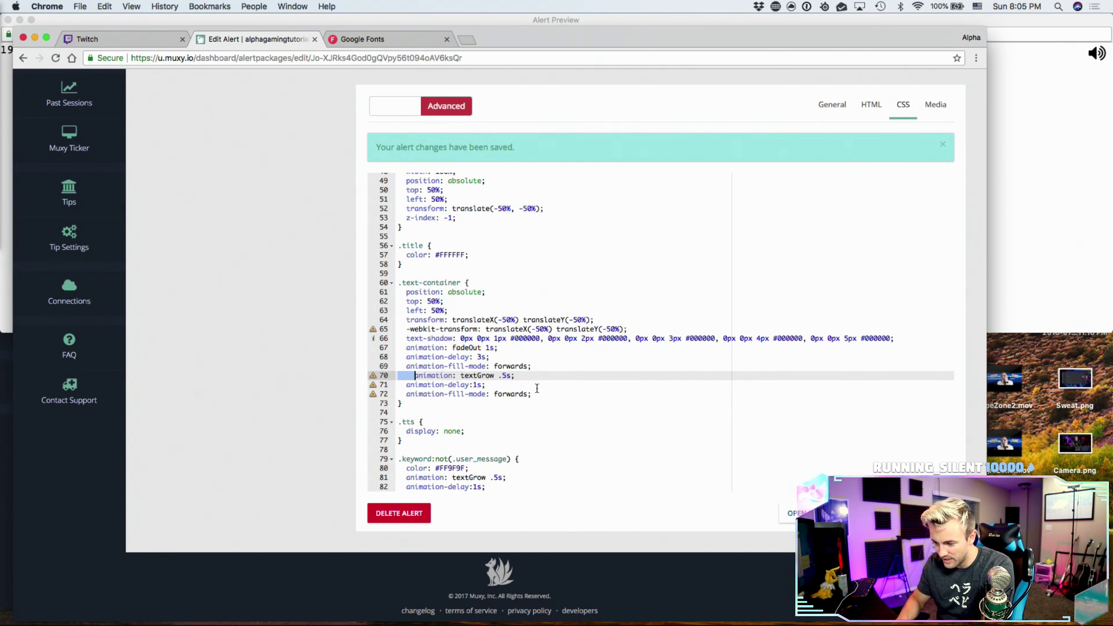
{"action": "key", "text": "super+z"}
{"action": "key", "text": "super+z"}
{"action": "scroll", "coordinate": [548, 380], "scroll_direction": "down", "scroll_amount": 1}
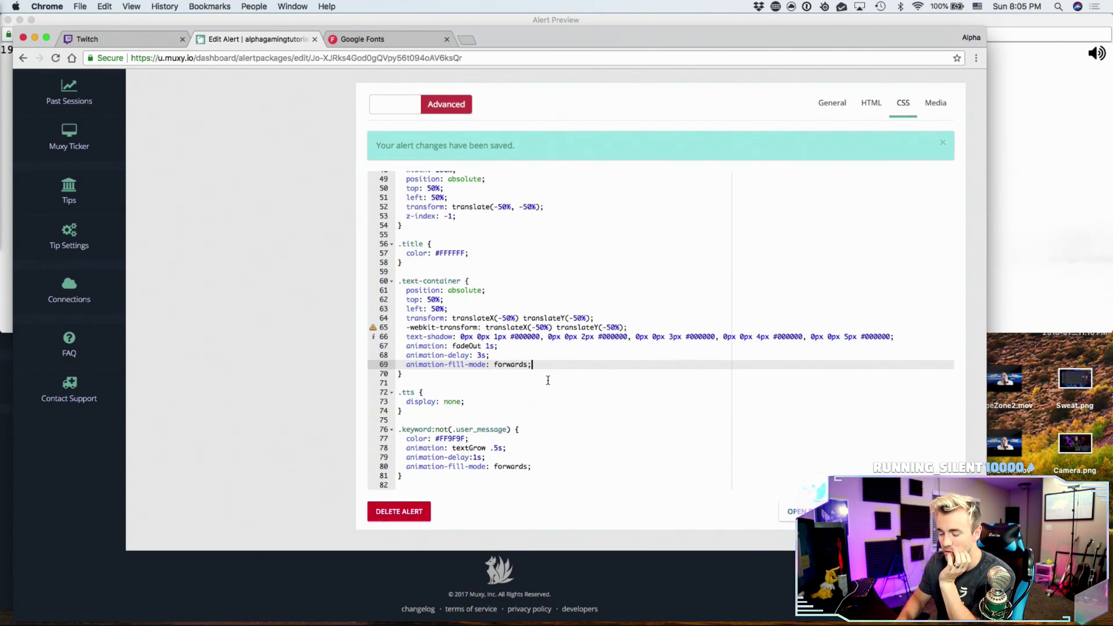
- Delete the three textGrow animation lines from the .subtitle rule and check the alert in the preview window
{"action": "left_click", "coordinate": [1060, 241]}
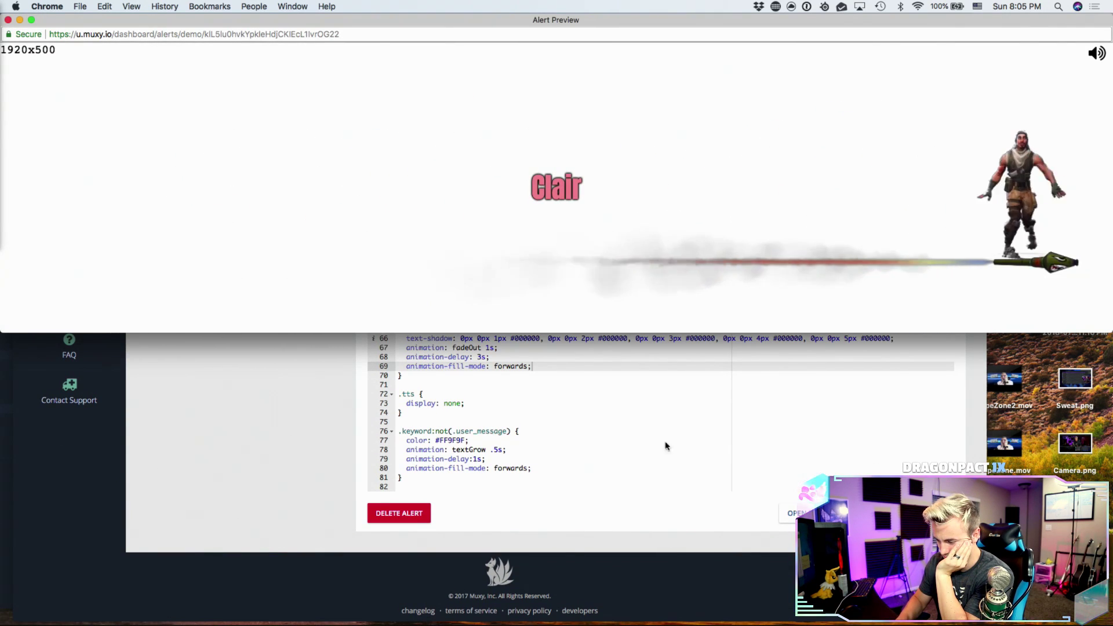
{"action": "left_click", "coordinate": [616, 422]}
{"action": "scroll", "coordinate": [599, 415], "scroll_direction": "up", "scroll_amount": 5}
{"action": "scroll", "coordinate": [600, 415], "scroll_direction": "up", "scroll_amount": 2}
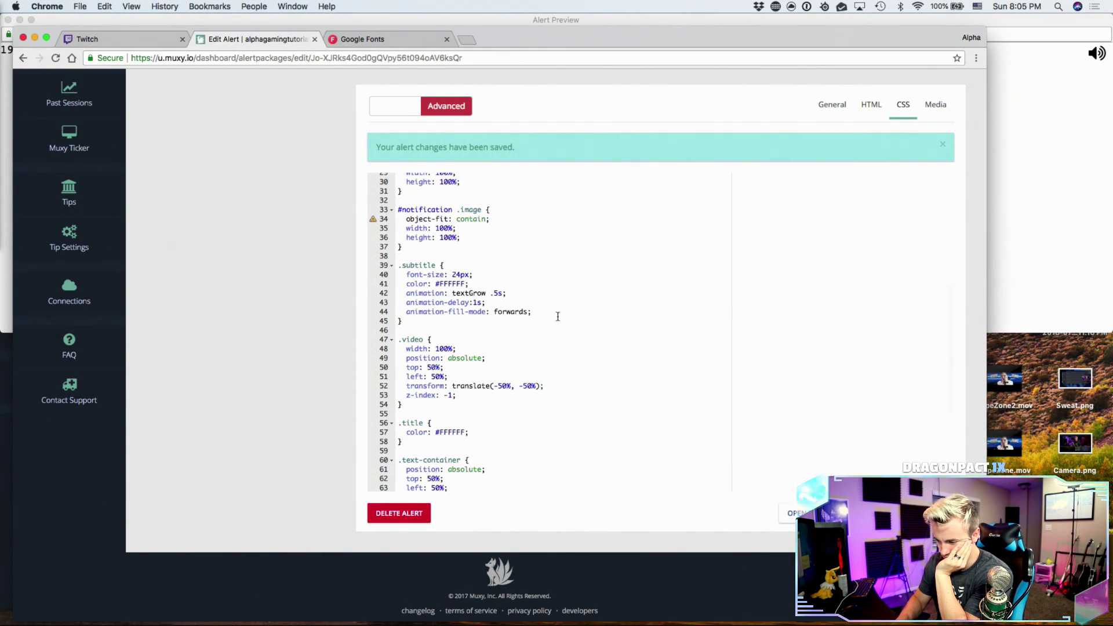
{"action": "left_click_drag", "start_coordinate": [542, 313], "coordinate": [392, 291]}
{"action": "key", "text": "BackSpace"}
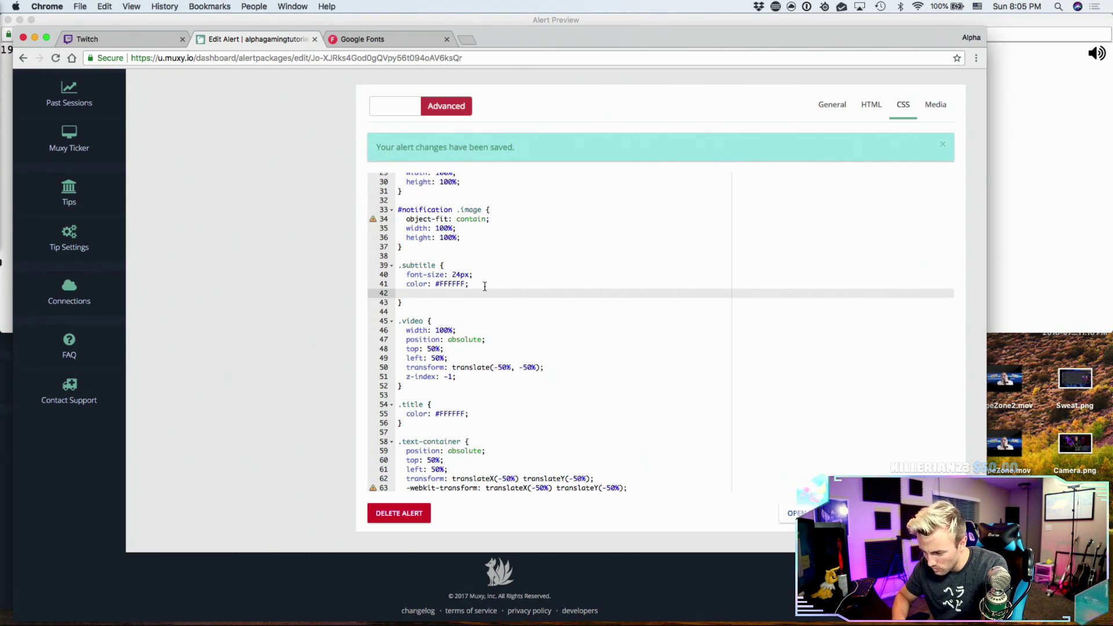
{"action": "scroll", "coordinate": [488, 260], "scroll_direction": "up", "scroll_amount": 5}
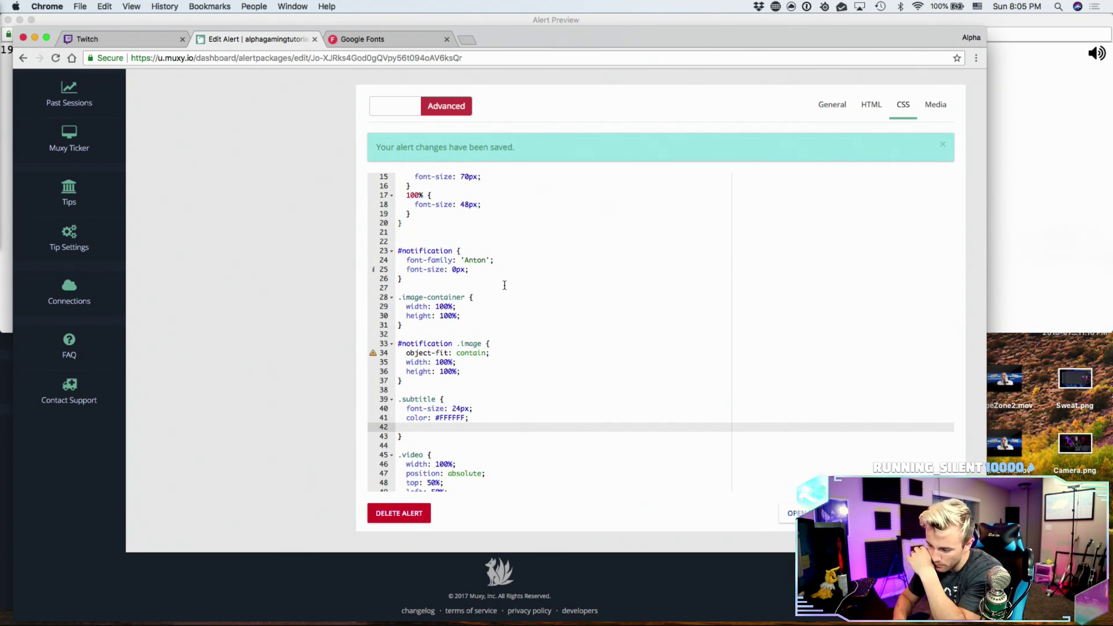
{"action": "scroll", "coordinate": [504, 285], "scroll_direction": "down", "scroll_amount": 3}
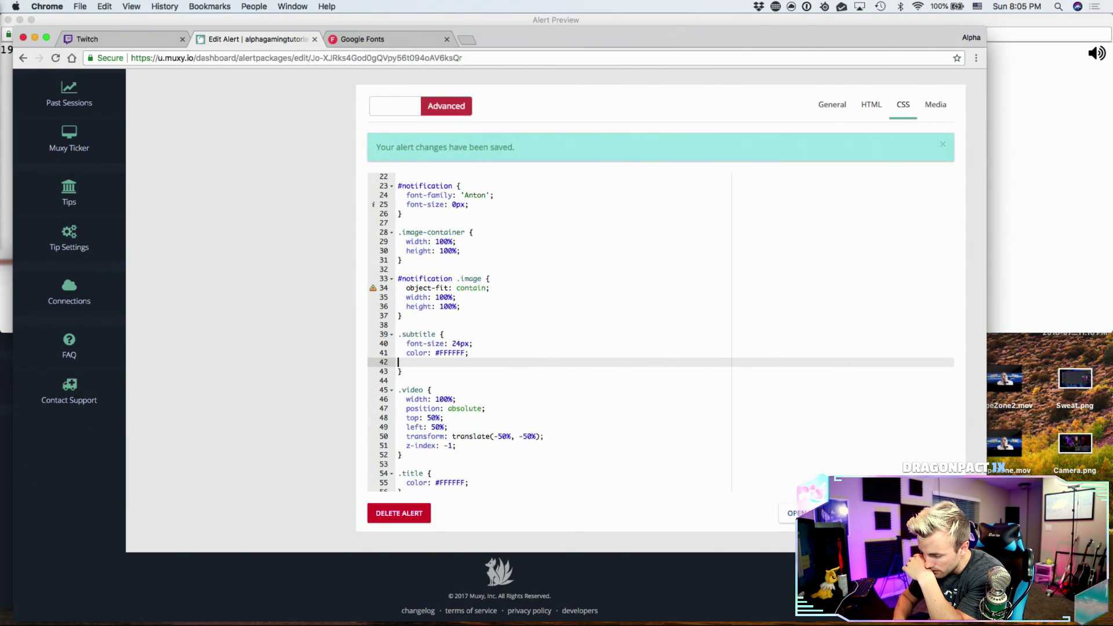
{"action": "scroll", "coordinate": [550, 331], "scroll_direction": "up", "scroll_amount": 8}
{"action": "left_click", "coordinate": [1053, 275]}
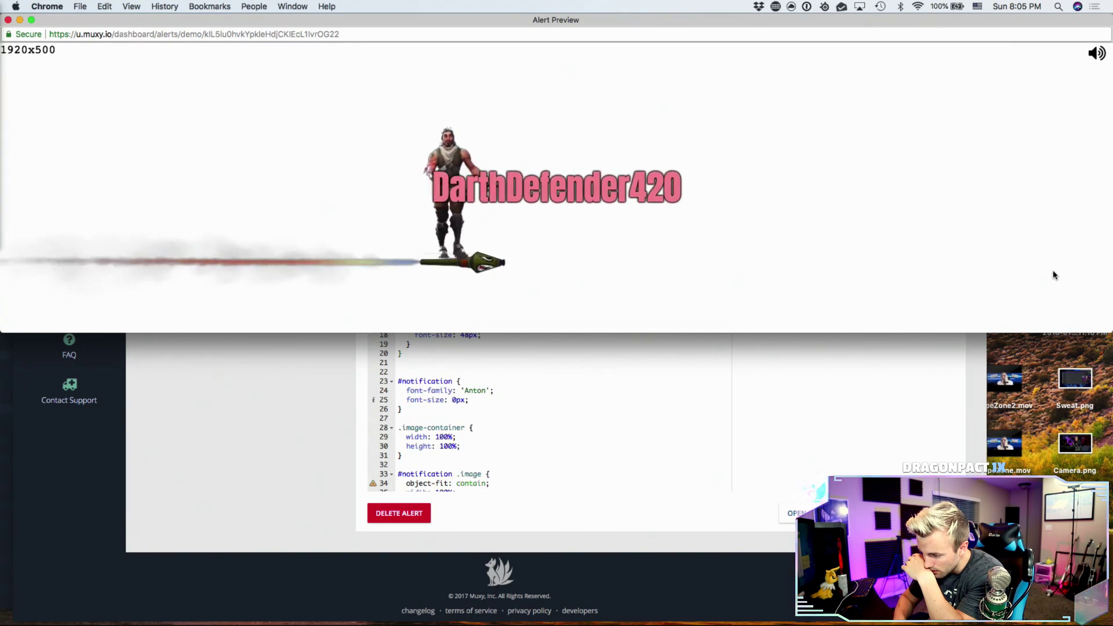
- Compare the alert's CSS with the Charizard New alert's .text-container and .keyword:not(.user_message) rules in the other browser window
{"action": "left_click", "coordinate": [814, 410]}
{"action": "scroll", "coordinate": [505, 426], "scroll_direction": "down", "scroll_amount": 10}
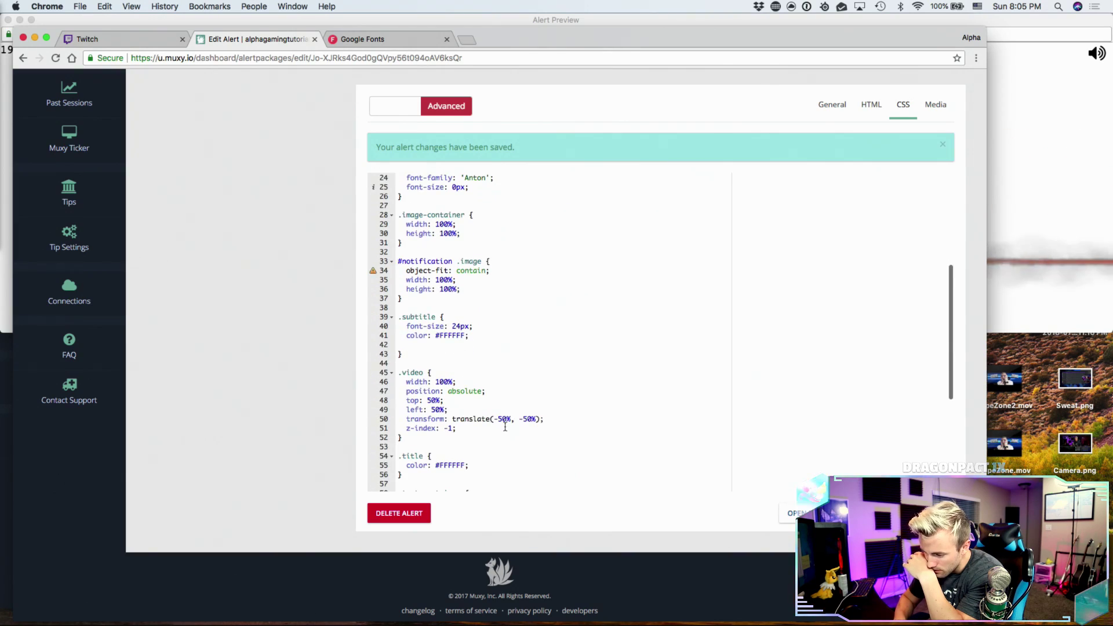
{"action": "scroll", "coordinate": [505, 427], "scroll_direction": "down", "scroll_amount": 8}
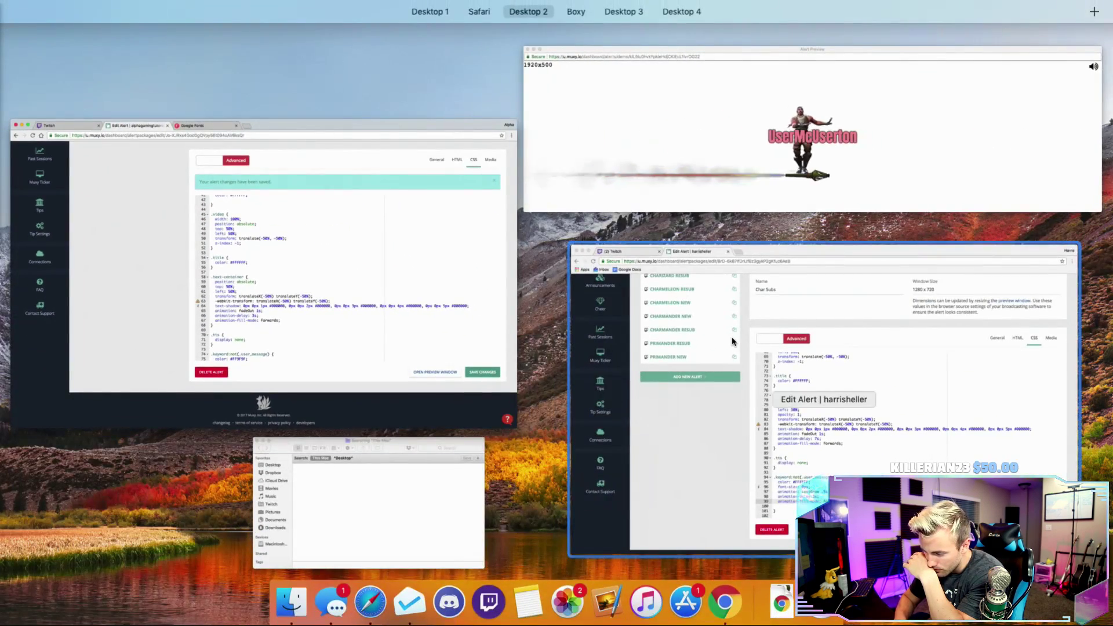
{"action": "left_click", "coordinate": [554, 378]}
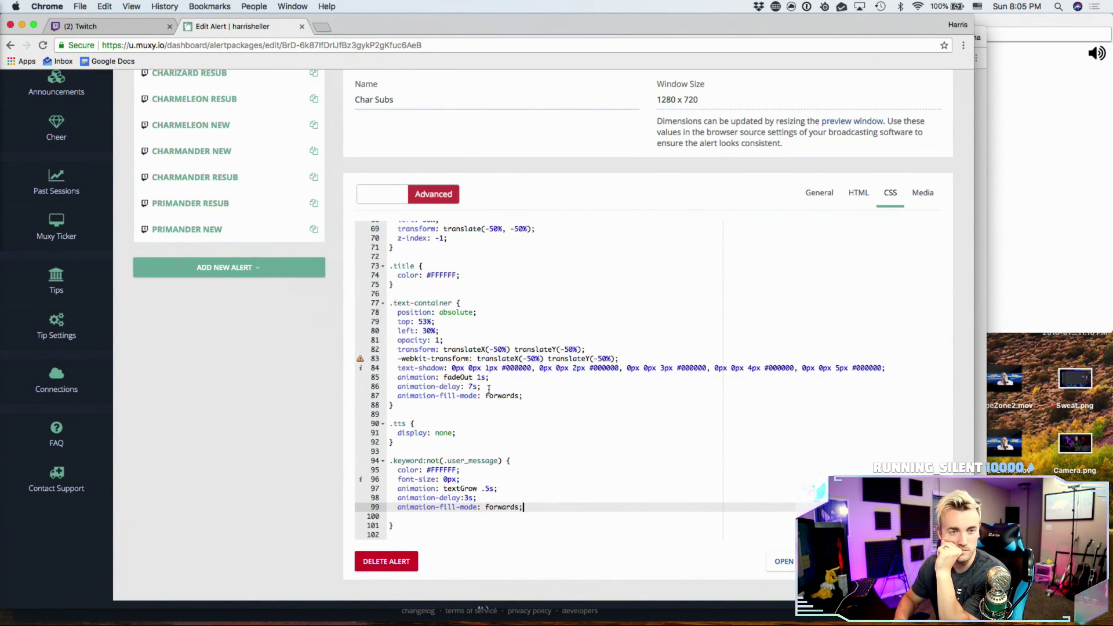
{"action": "scroll", "coordinate": [546, 396], "scroll_direction": "down", "scroll_amount": 2}
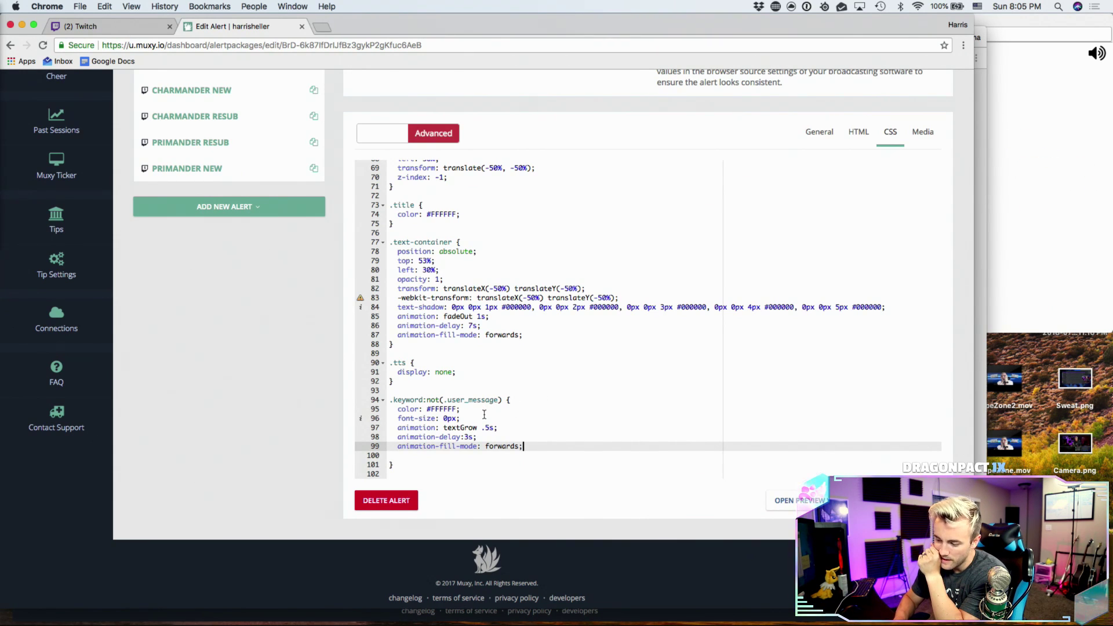
- Review the Rocket Ride Sub alert's CSS from the .keyword:not(.user_message) rule back up to the #notification rule
{"action": "key", "text": "ctrl+Up"}
{"action": "left_click", "coordinate": [435, 355]}
{"action": "scroll", "coordinate": [522, 313], "scroll_direction": "down", "scroll_amount": 2}
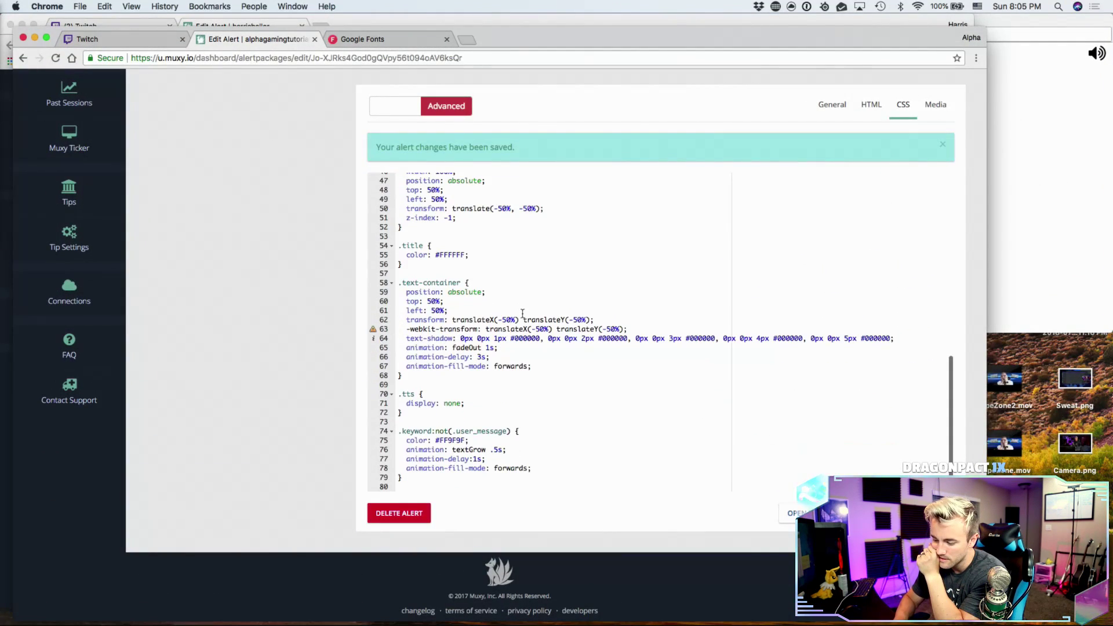
{"action": "scroll", "coordinate": [523, 314], "scroll_direction": "up", "scroll_amount": 6}
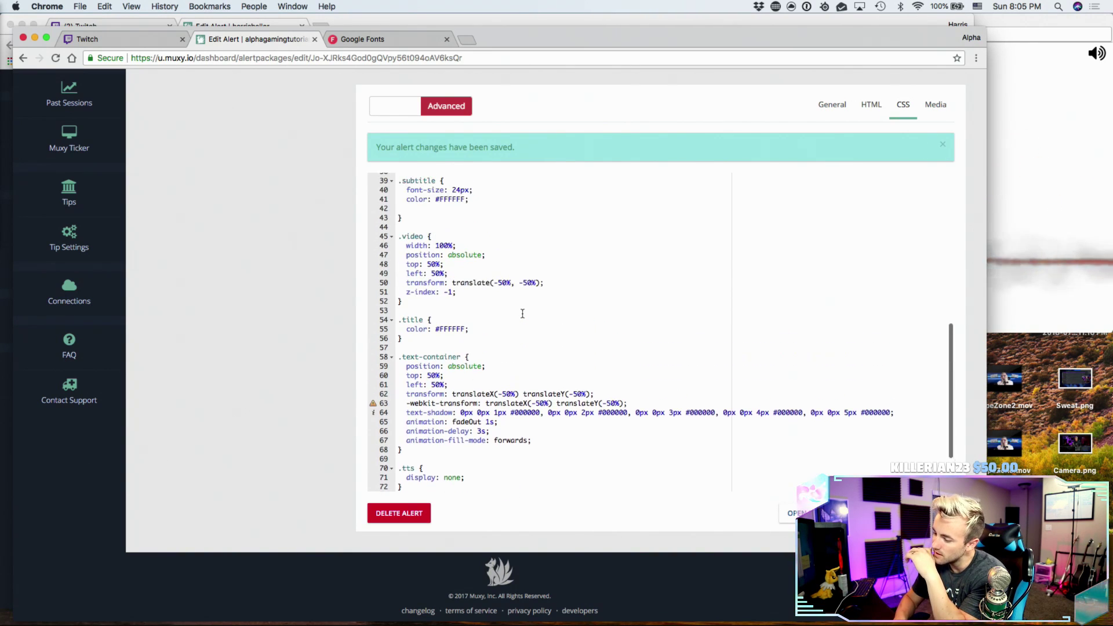
{"action": "scroll", "coordinate": [442, 285], "scroll_direction": "up", "scroll_amount": 4}
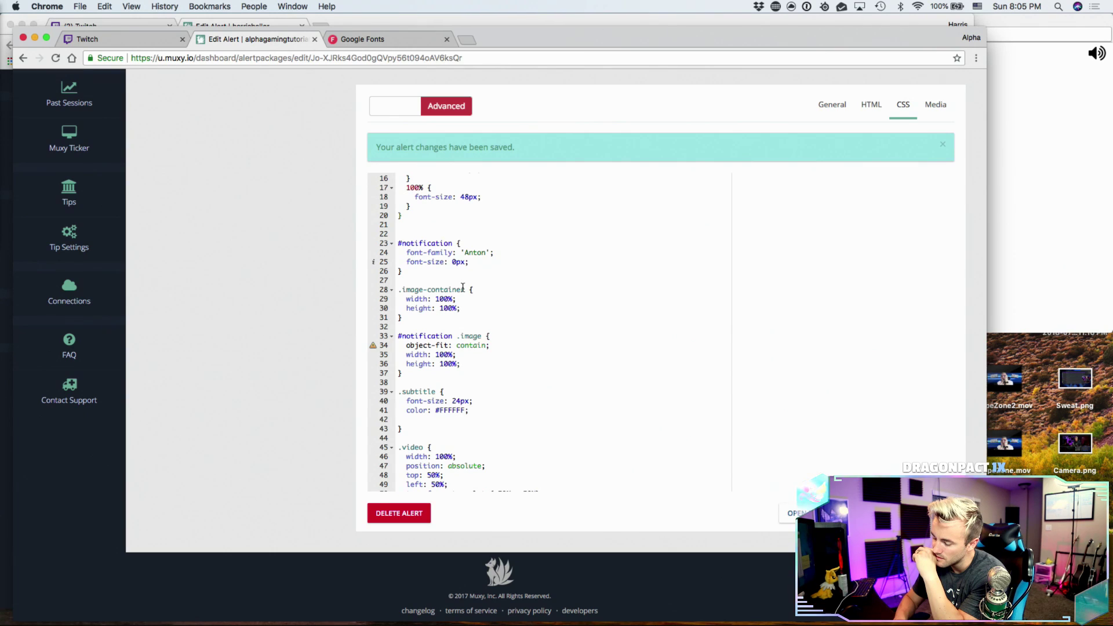
{"action": "key", "text": "ctrl+Up"}
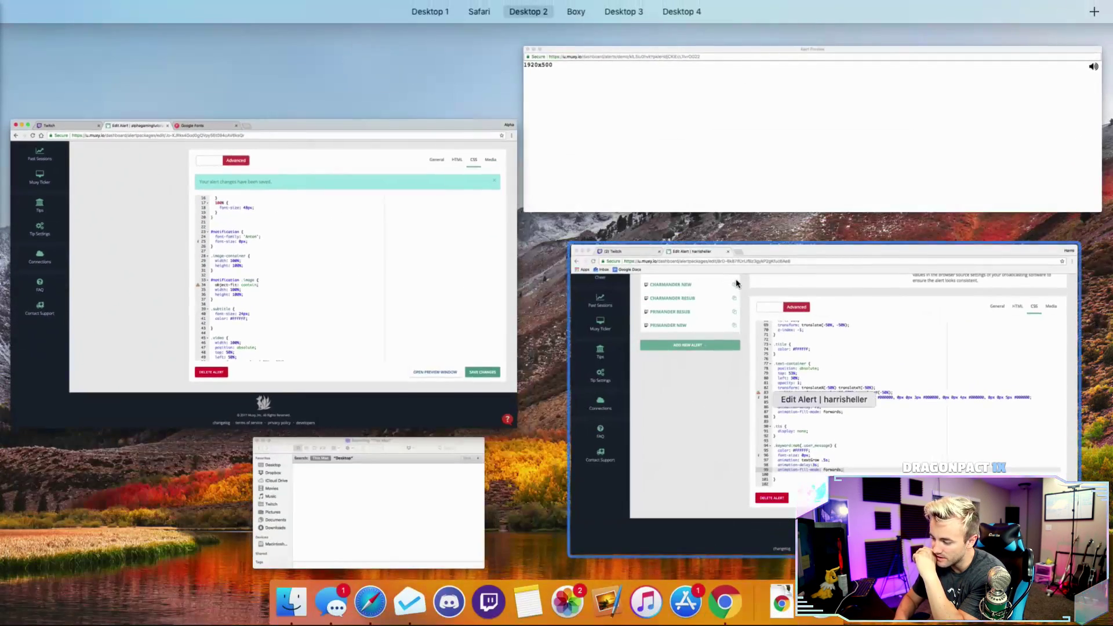
{"action": "left_click", "coordinate": [624, 320]}
{"action": "scroll", "coordinate": [625, 320], "scroll_direction": "up", "scroll_amount": 8}
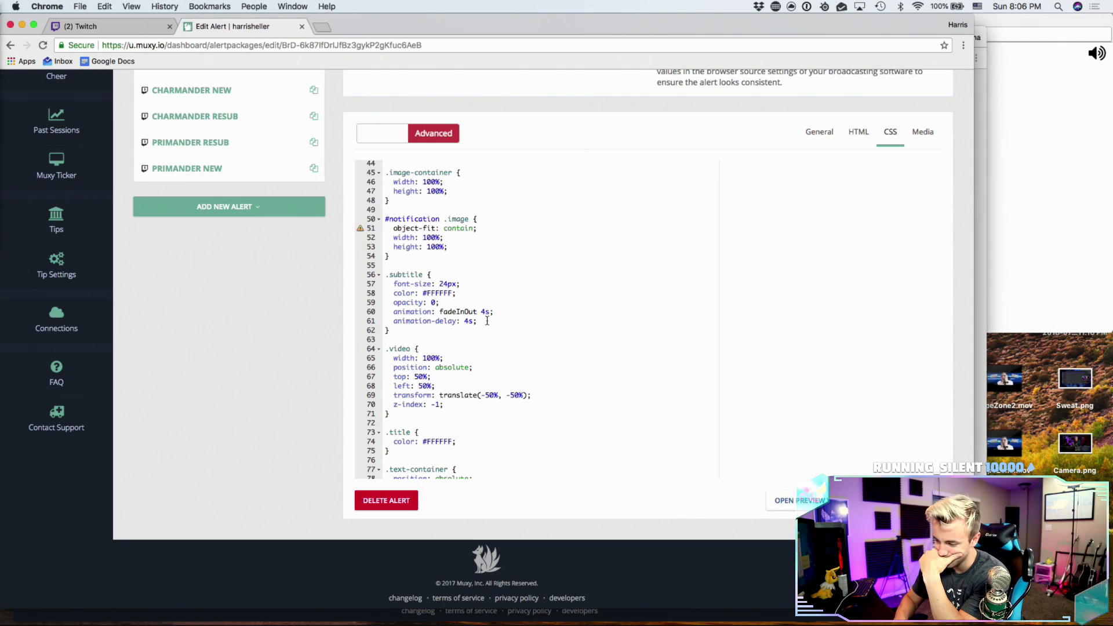
{"action": "left_click", "coordinate": [486, 321]}
{"action": "scroll", "coordinate": [499, 295], "scroll_direction": "up", "scroll_amount": 8}
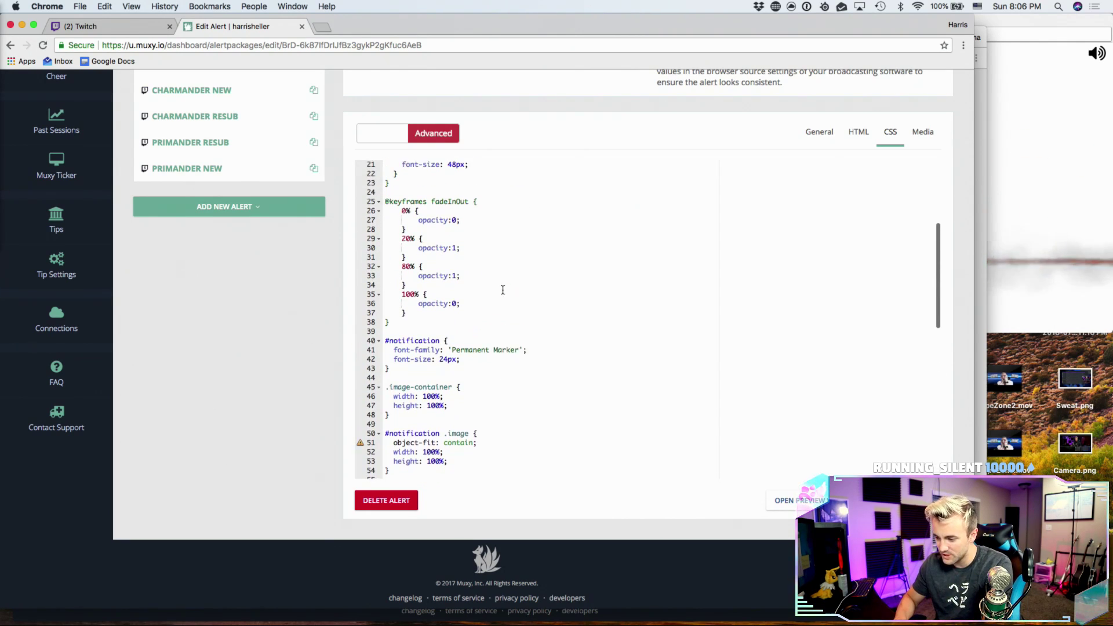
{"action": "left_click_drag", "start_coordinate": [398, 349], "coordinate": [383, 224]}
{"action": "key", "text": "super+c"}
{"action": "key", "text": "ctrl+Up"}
{"action": "left_click", "coordinate": [415, 241]}
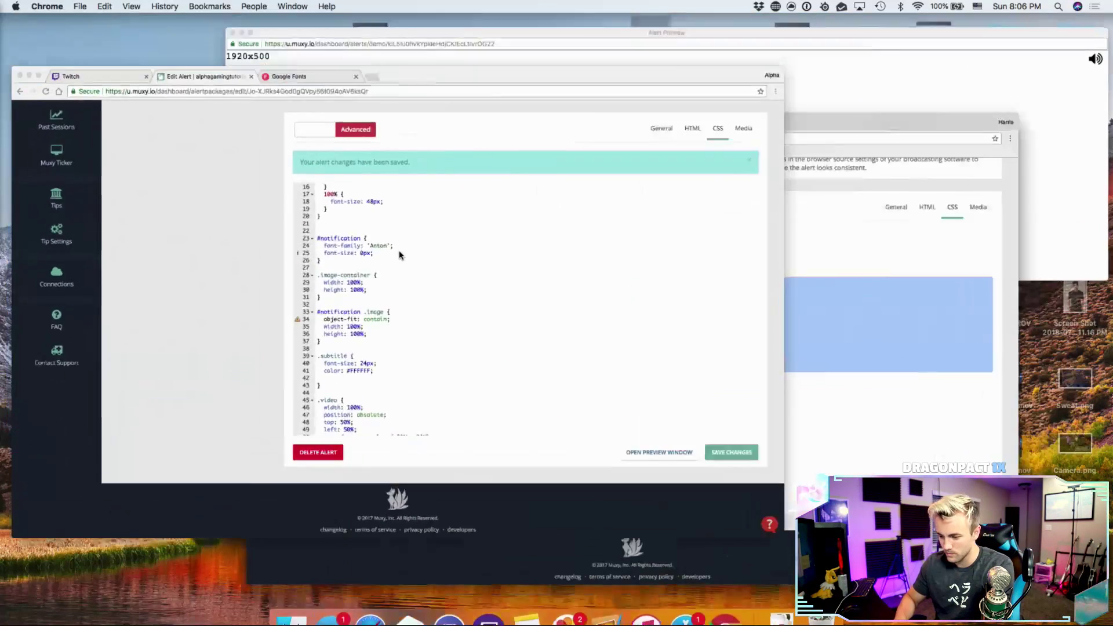
{"action": "left_click", "coordinate": [417, 267]}
{"action": "key", "text": "Return"}
{"action": "key", "text": "super+v"}
- Copy opacity: 0, animation: fadeInOut 4s and animation-delay: 4s from Charizard New's .subtitle rule into the Rocket Ride Sub alert's .subtitle rule
{"action": "scroll", "coordinate": [514, 283], "scroll_direction": "down", "scroll_amount": 10}
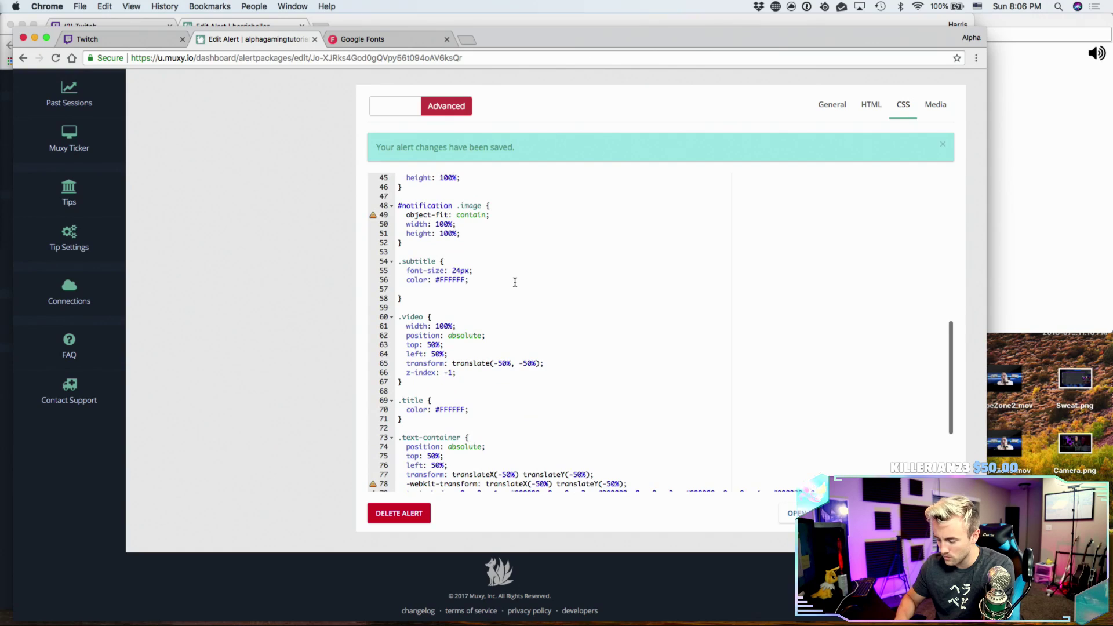
{"action": "key", "text": "ctrl+Up"}
{"action": "left_click", "coordinate": [565, 377]}
{"action": "scroll", "coordinate": [563, 378], "scroll_direction": "down", "scroll_amount": 5}
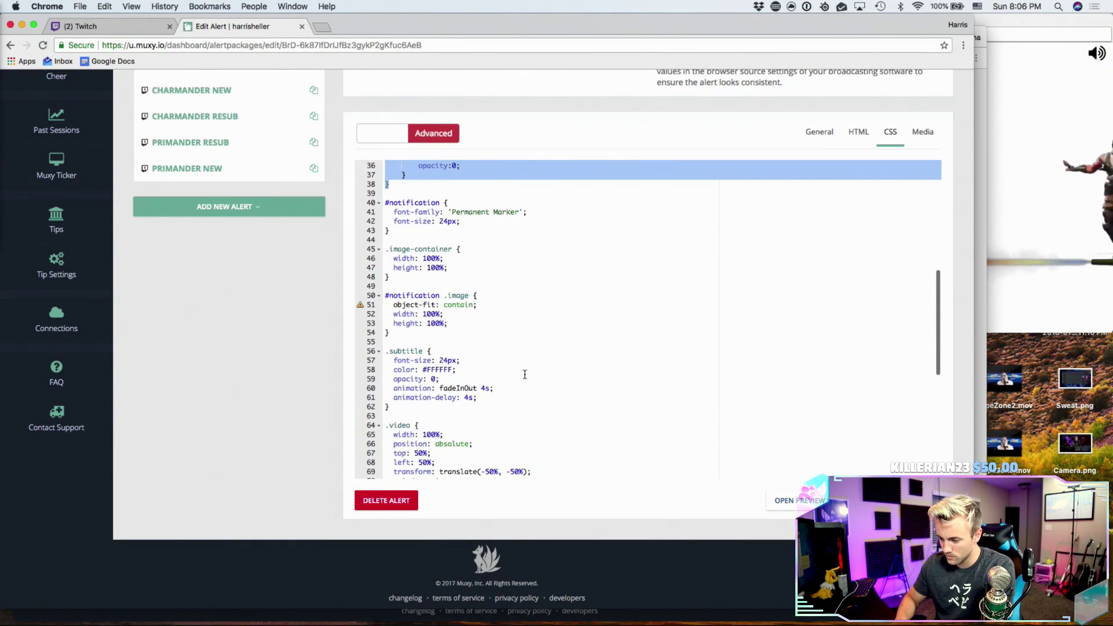
{"action": "left_click_drag", "start_coordinate": [477, 398], "coordinate": [386, 378]}
{"action": "key", "text": "super+c"}
{"action": "key", "text": "ctrl+Up"}
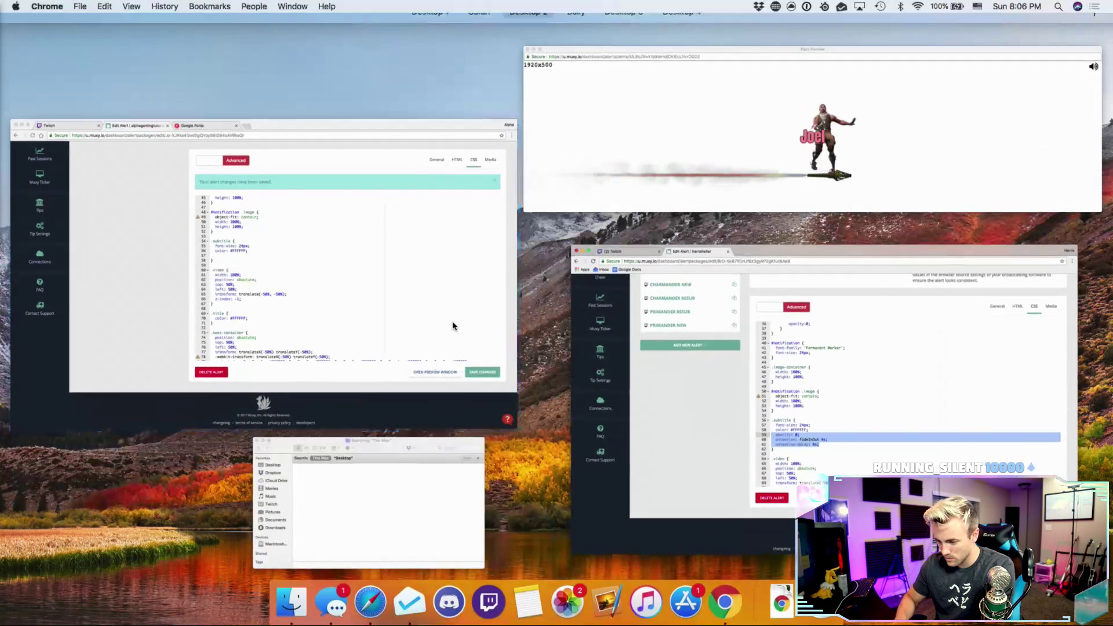
{"action": "left_click", "coordinate": [455, 325]}
{"action": "scroll", "coordinate": [479, 346], "scroll_direction": "down", "scroll_amount": 1}
{"action": "scroll", "coordinate": [479, 346], "scroll_direction": "down", "scroll_amount": 2}
{"action": "scroll", "coordinate": [479, 346], "scroll_direction": "up", "scroll_amount": 5}
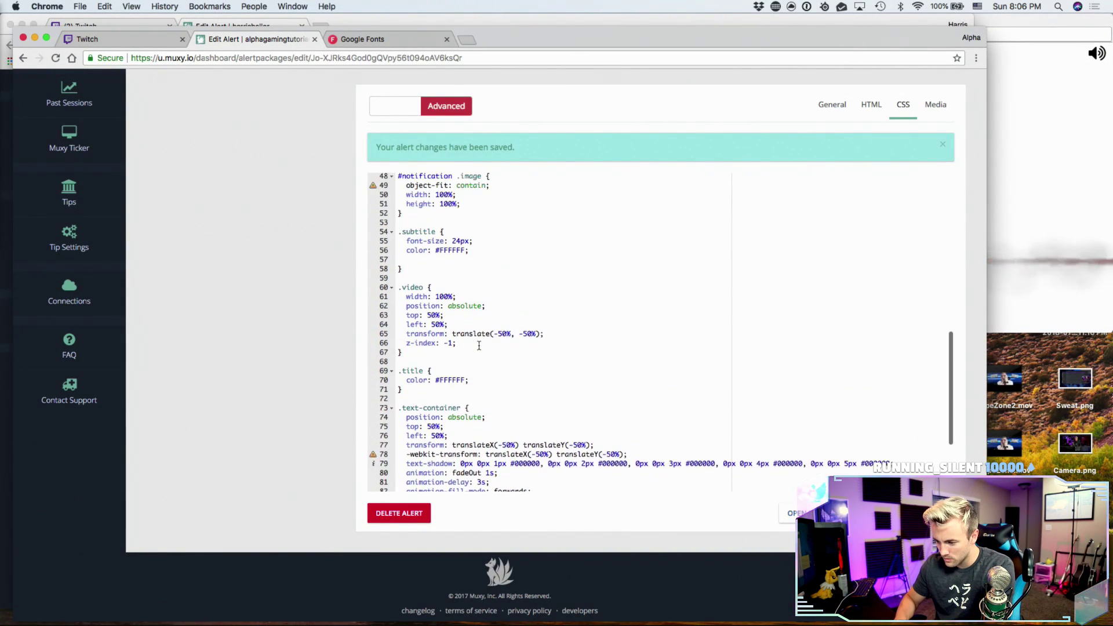
{"action": "left_click", "coordinate": [455, 335]}
{"action": "key", "text": "super+v"}
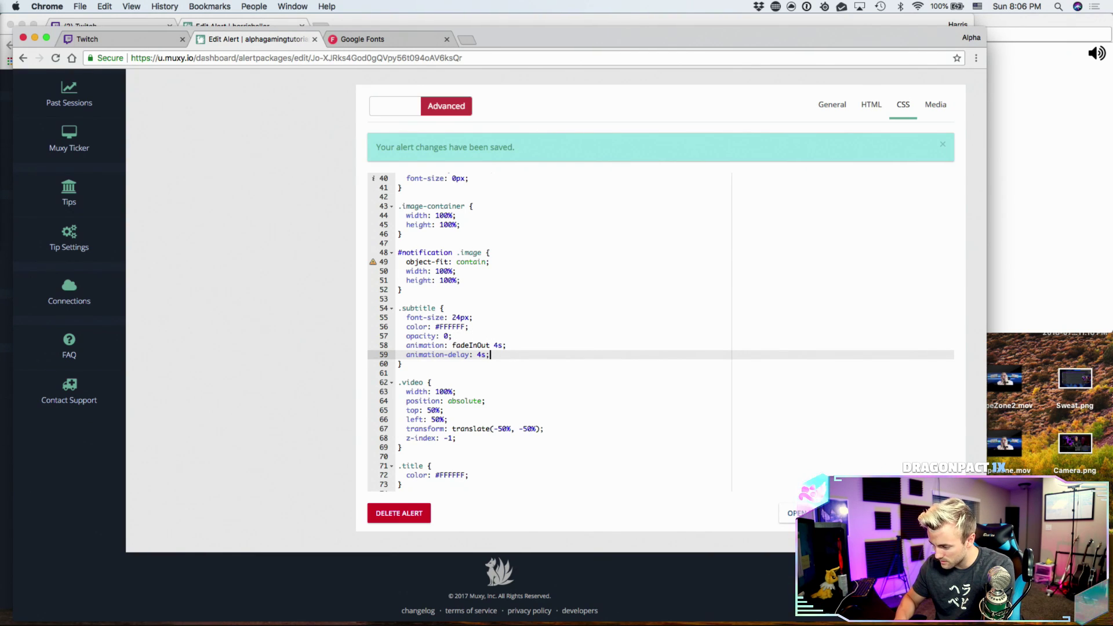
- Check the alert in the preview window and review its CSS from the keyframes down to the .subtitle rule
{"action": "scroll", "coordinate": [545, 330], "scroll_direction": "up", "scroll_amount": 10}
{"action": "left_click", "coordinate": [1068, 193]}
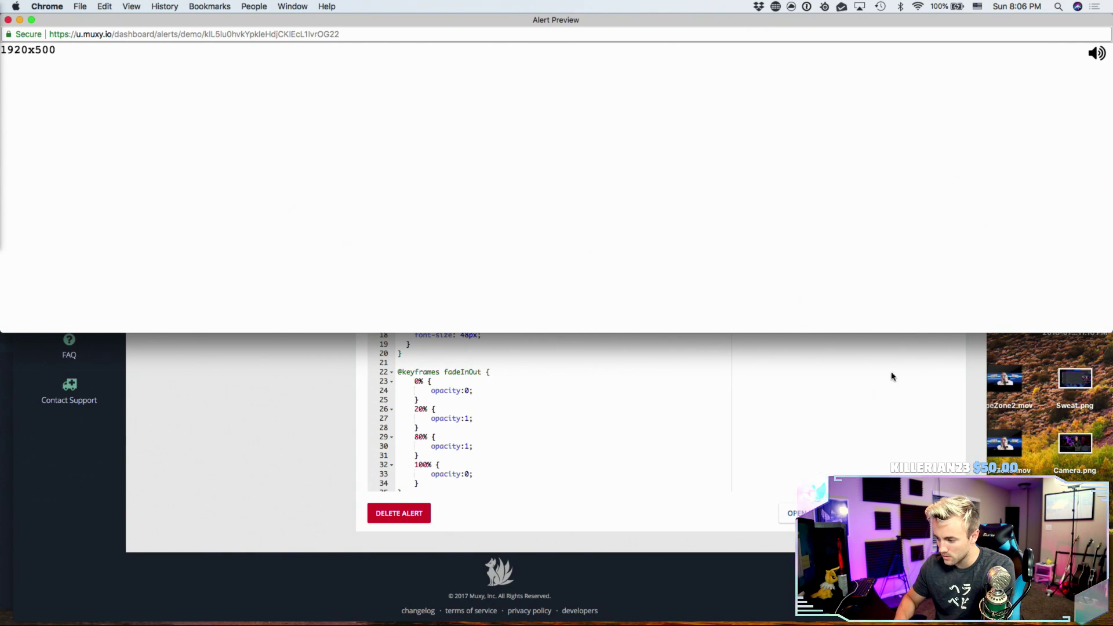
{"action": "left_click", "coordinate": [443, 379]}
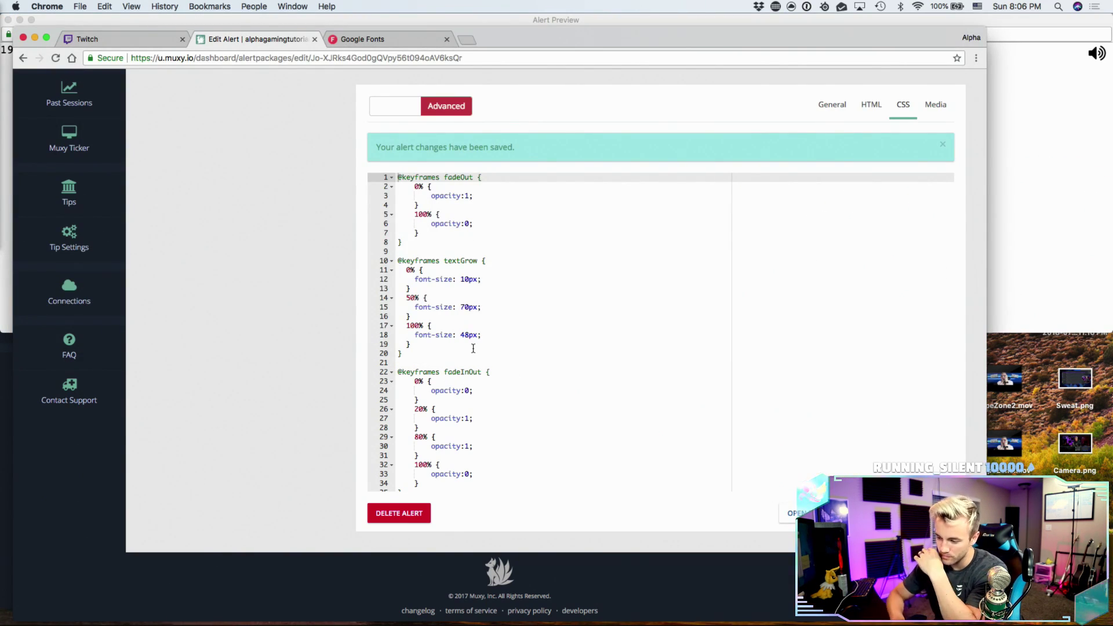
{"action": "scroll", "coordinate": [473, 347], "scroll_direction": "down", "scroll_amount": 10}
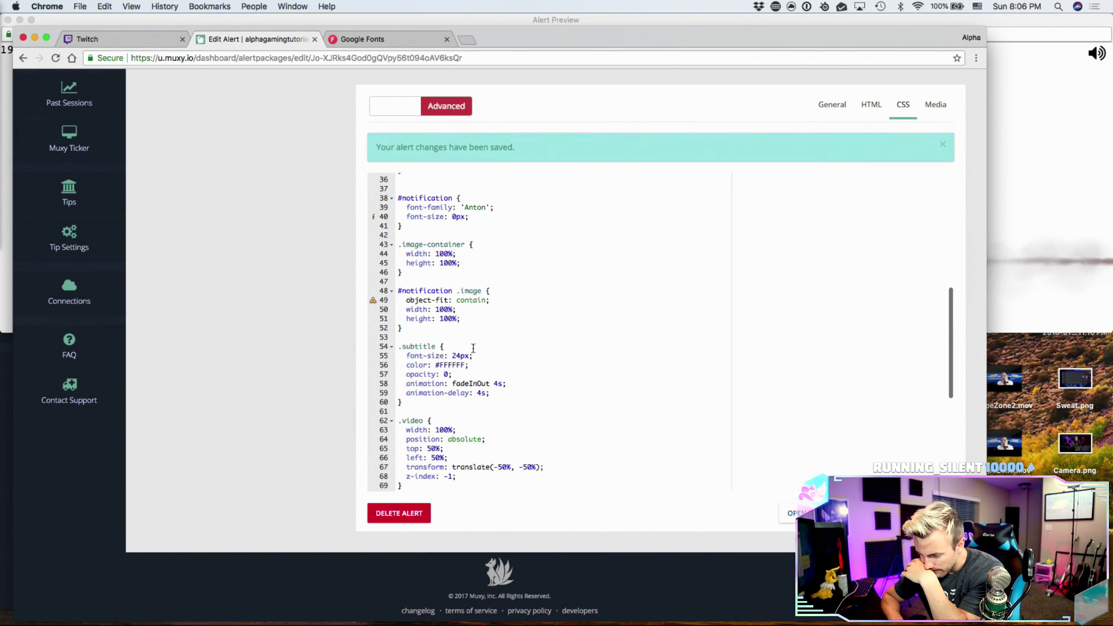
- Set the animation-delay in the .subtitle rule to 1s and save the alert
{"action": "scroll", "coordinate": [473, 348], "scroll_direction": "down", "scroll_amount": 2}
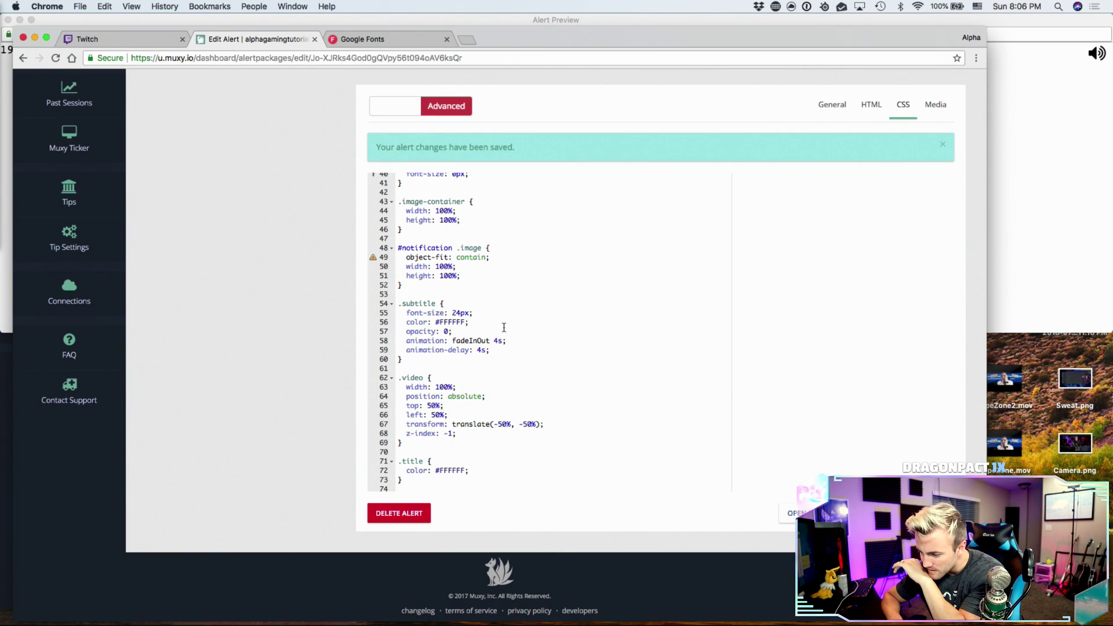
{"action": "left_click", "coordinate": [481, 350]}
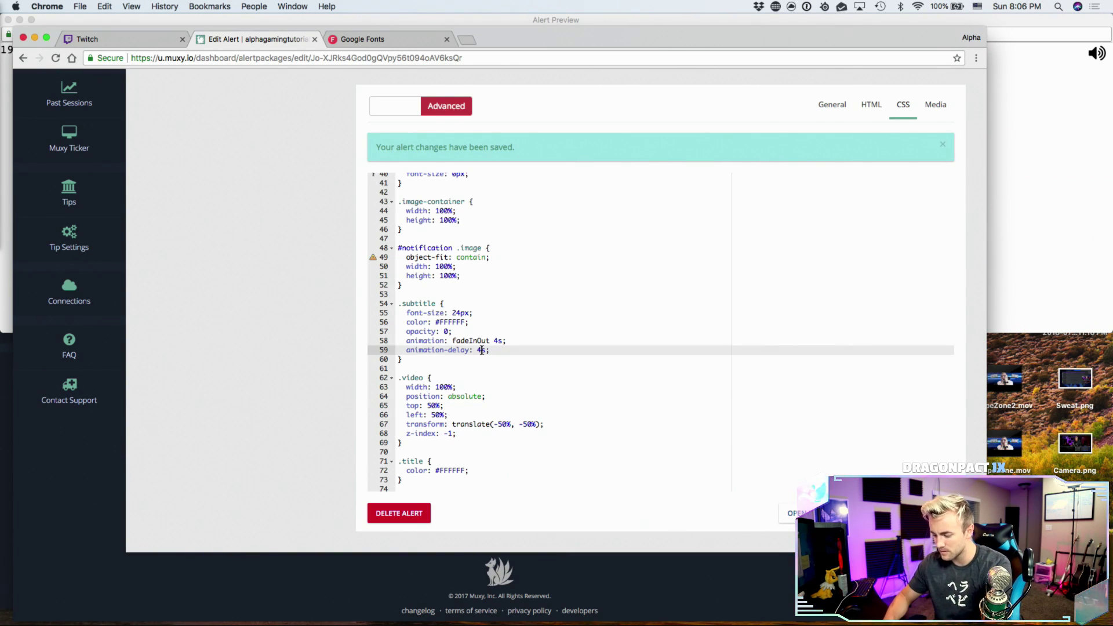
{"action": "key", "text": "BackSpace"}
{"action": "type", "text": "1"}
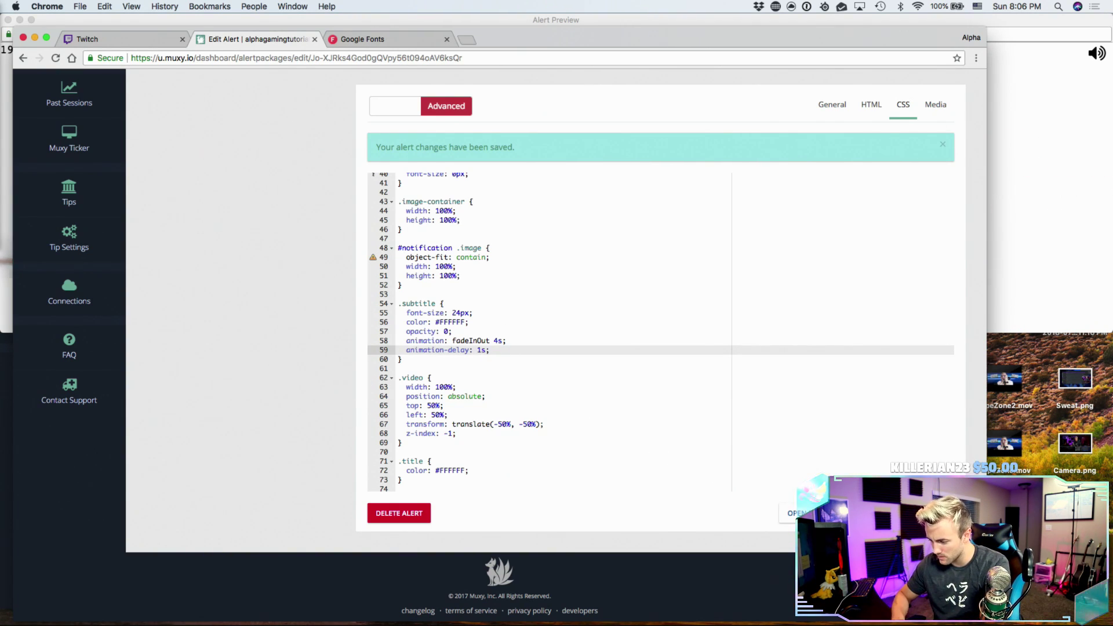
{"action": "left_click", "coordinate": [930, 513]}
- Watch the alert animation in the preview window and mute its sound
{"action": "left_click", "coordinate": [1068, 209]}
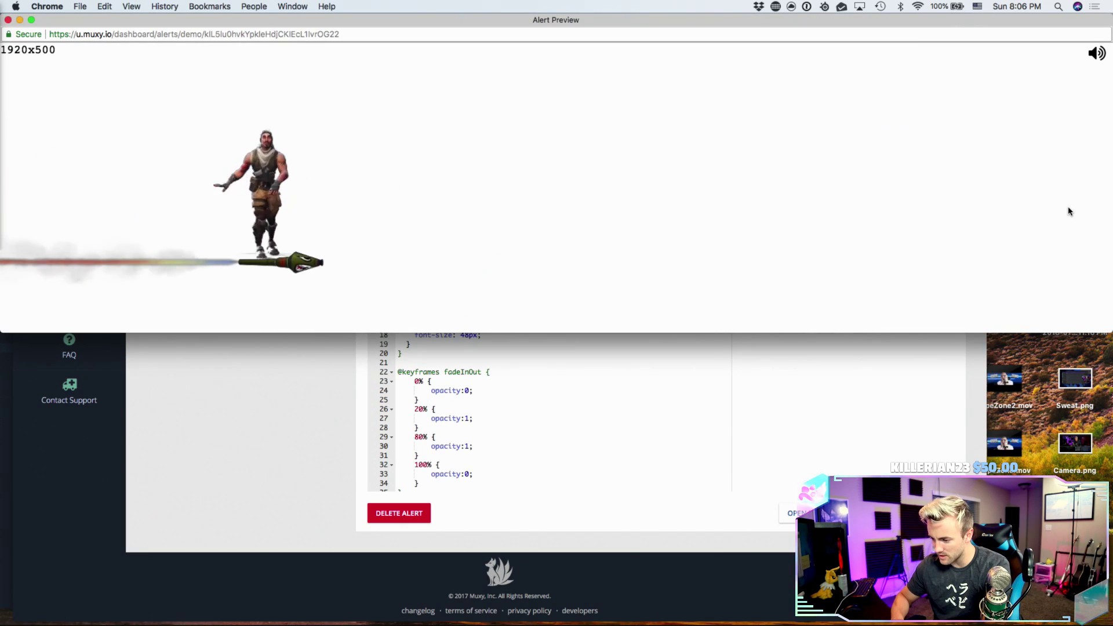
{"action": "left_click", "coordinate": [889, 375]}
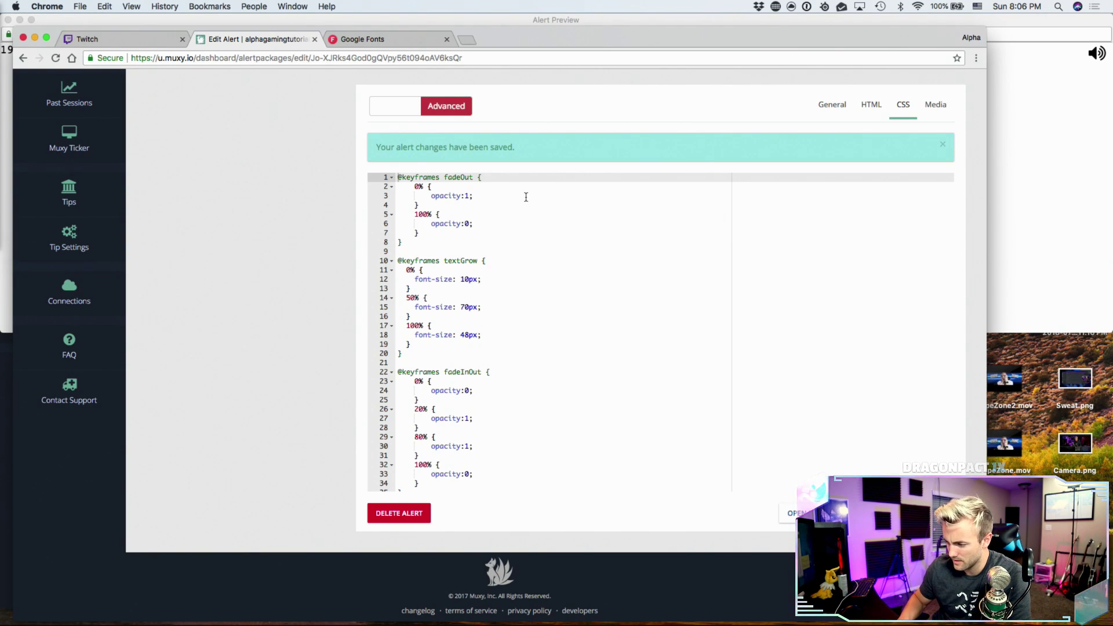
{"action": "left_click", "coordinate": [1053, 71]}
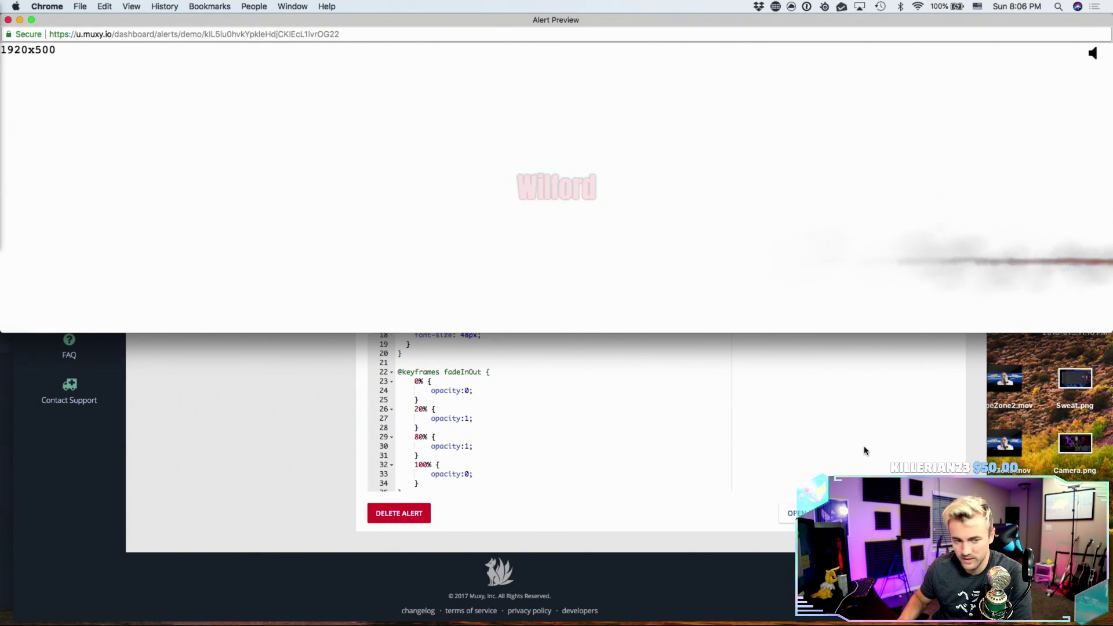
{"action": "left_click", "coordinate": [864, 446]}
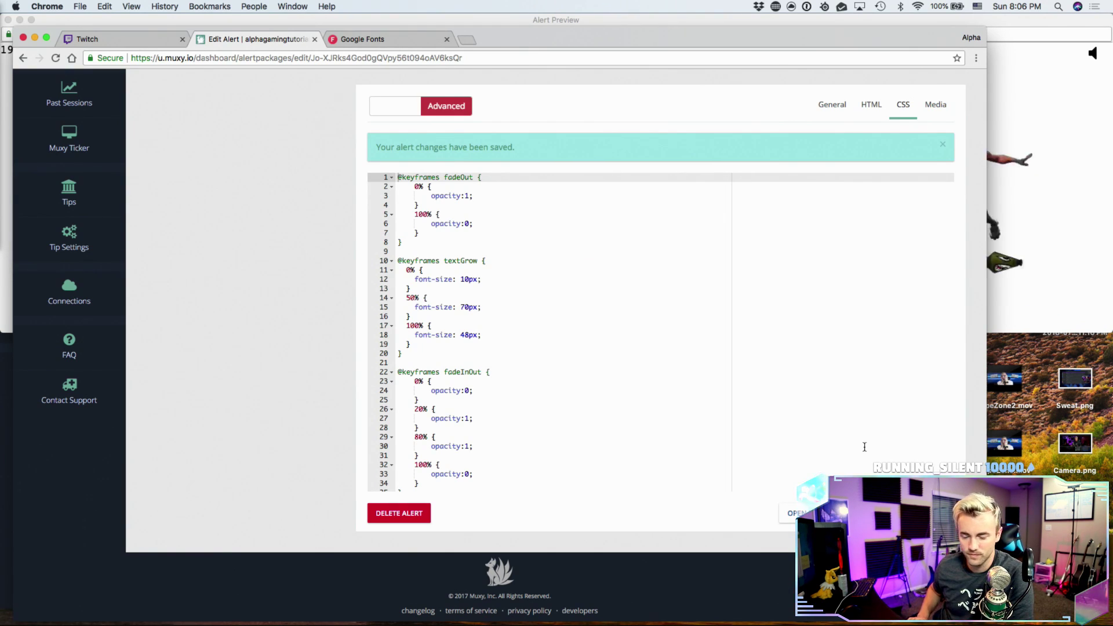
- Examine the alert's CSS from the keyframes definitions down to the .text-container and .keyword animation rules
{"action": "scroll", "coordinate": [707, 381], "scroll_direction": "up", "scroll_amount": 1}
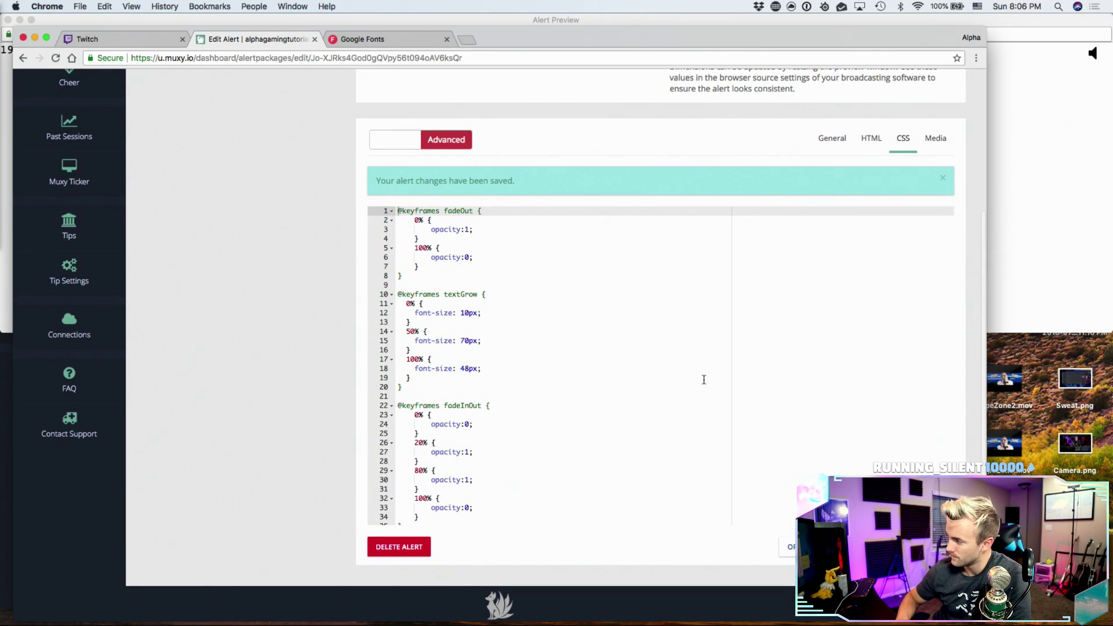
{"action": "scroll", "coordinate": [703, 380], "scroll_direction": "down", "scroll_amount": 5}
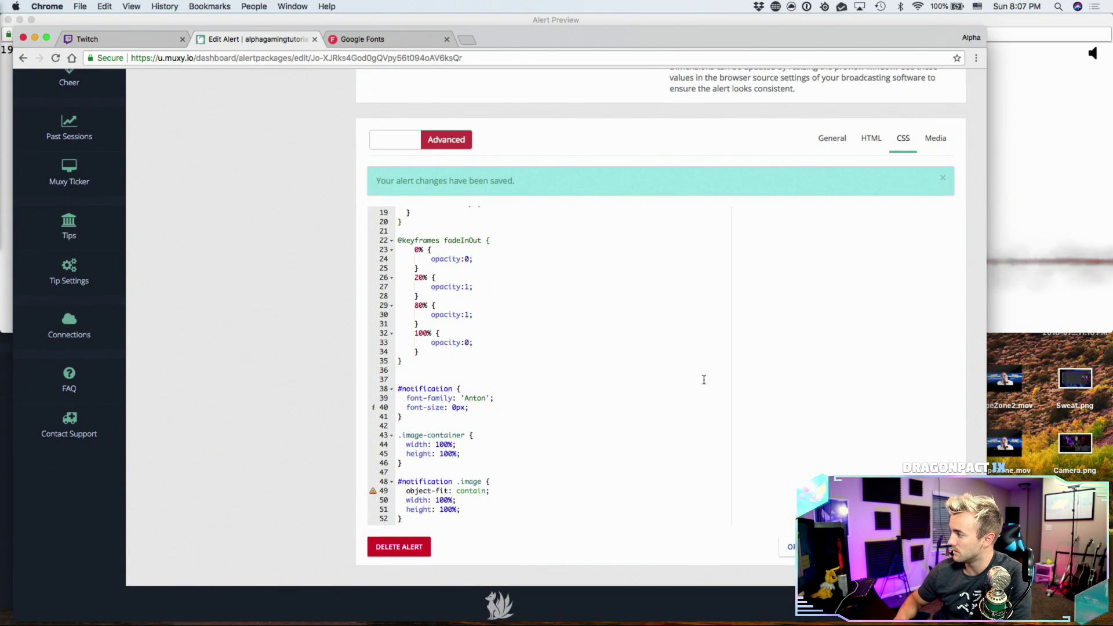
{"action": "scroll", "coordinate": [704, 379], "scroll_direction": "up", "scroll_amount": 5}
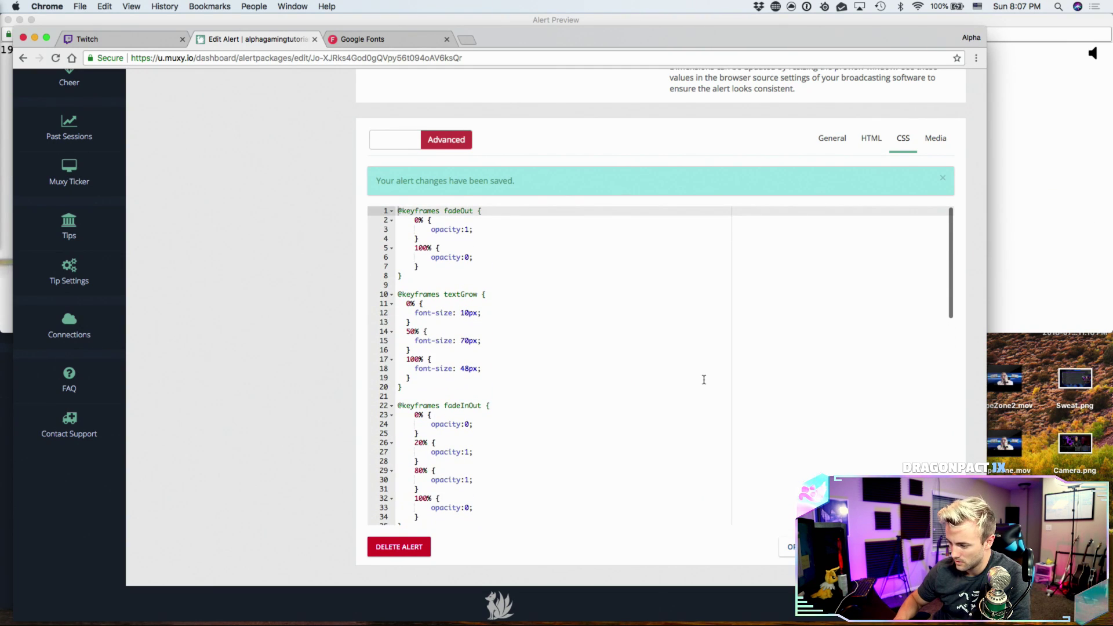
{"action": "scroll", "coordinate": [704, 380], "scroll_direction": "down", "scroll_amount": 2}
{"action": "scroll", "coordinate": [704, 380], "scroll_direction": "up", "scroll_amount": 2}
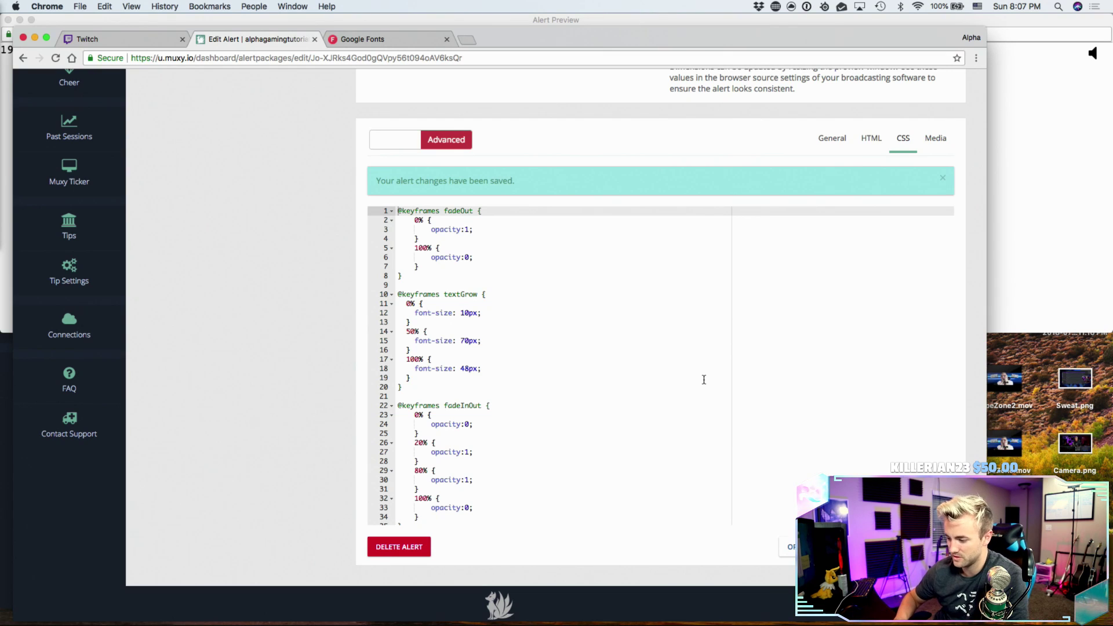
{"action": "scroll", "coordinate": [703, 380], "scroll_direction": "down", "scroll_amount": 2}
{"action": "scroll", "coordinate": [703, 380], "scroll_direction": "down", "scroll_amount": 8}
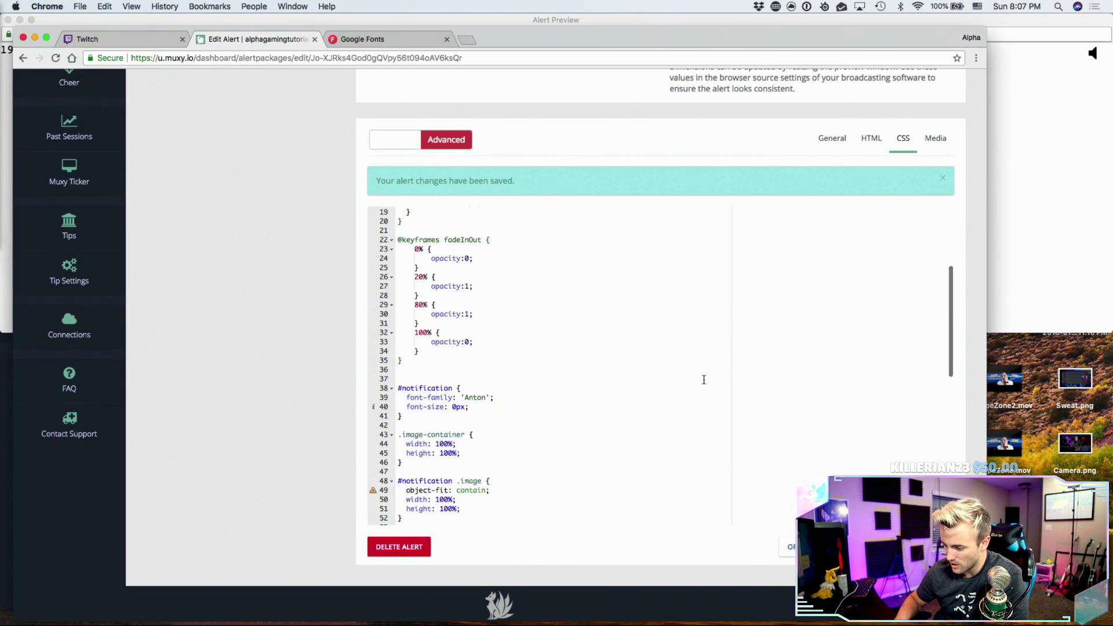
{"action": "scroll", "coordinate": [703, 380], "scroll_direction": "down", "scroll_amount": 3}
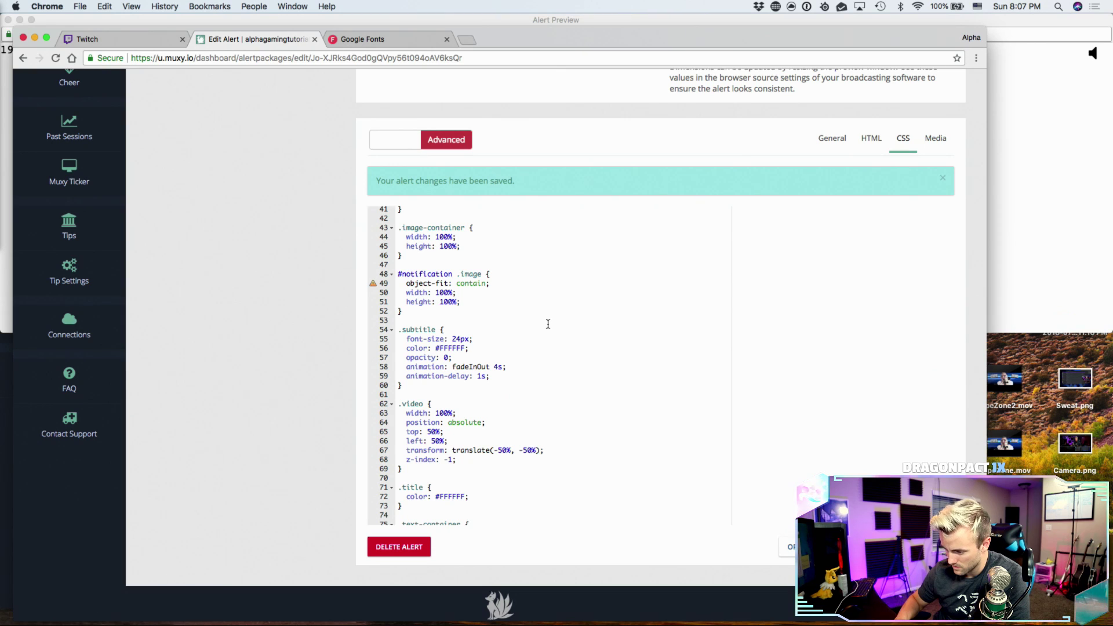
{"action": "scroll", "coordinate": [547, 323], "scroll_direction": "down", "scroll_amount": 5}
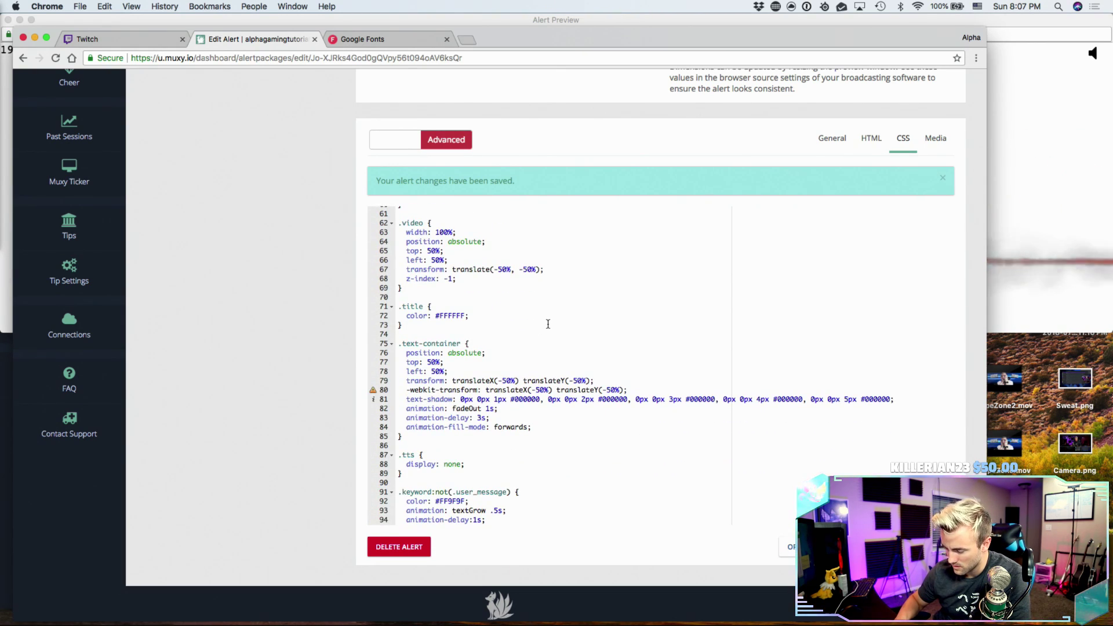
{"action": "scroll", "coordinate": [563, 415], "scroll_direction": "down", "scroll_amount": 1}
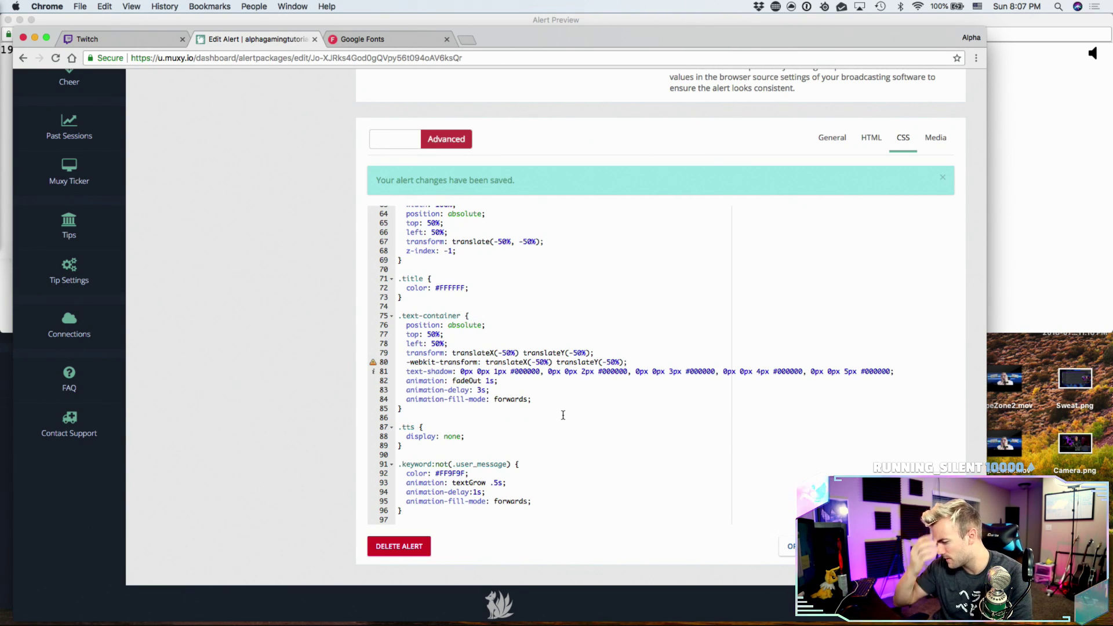
{"action": "scroll", "coordinate": [563, 415], "scroll_direction": "up", "scroll_amount": 15}
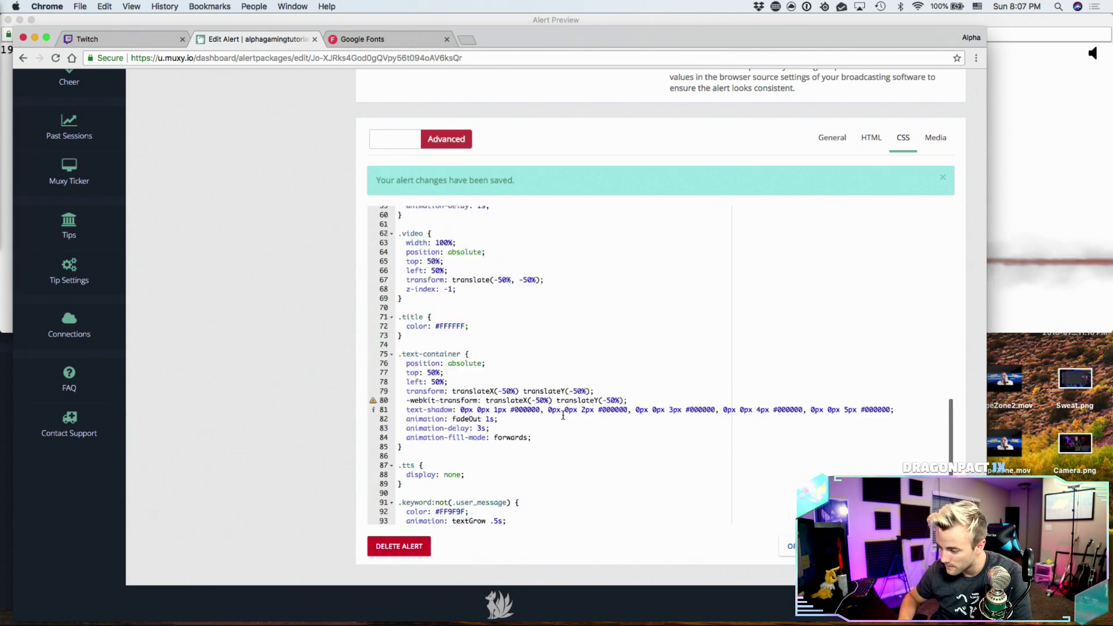
{"action": "scroll", "coordinate": [562, 415], "scroll_direction": "up", "scroll_amount": 4}
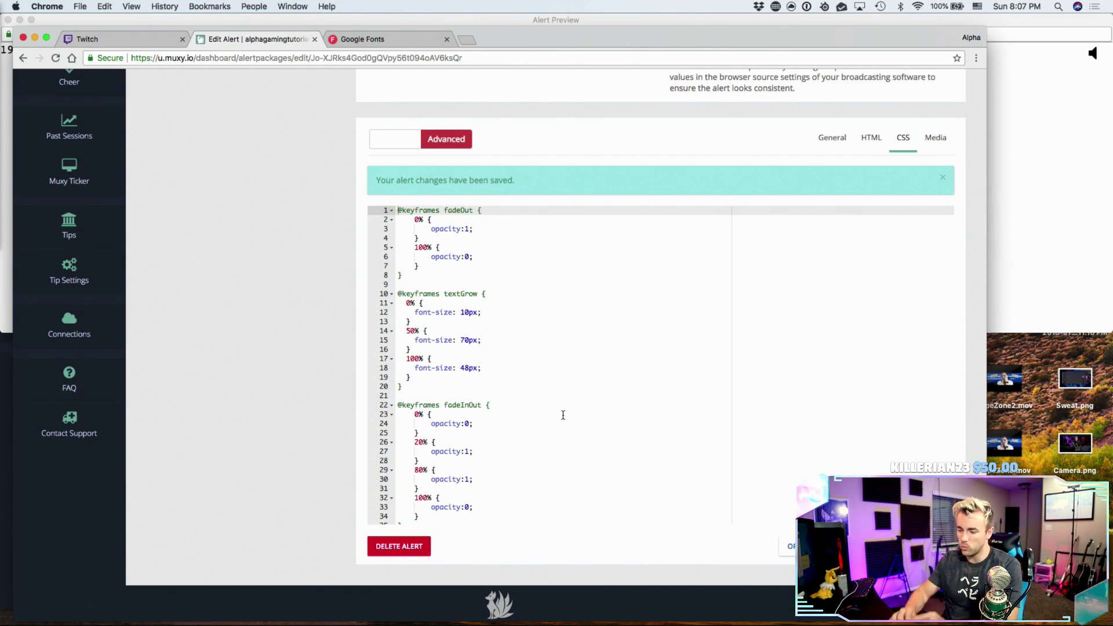
- Delete the opacity, animation and animation-delay lines from the .subtitle rule
{"action": "scroll", "coordinate": [562, 414], "scroll_direction": "down", "scroll_amount": 10}
{"action": "left_click_drag", "start_coordinate": [512, 436], "coordinate": [398, 413]}
{"action": "left_click", "coordinate": [471, 432]}
{"action": "key", "text": "BackSpace"}
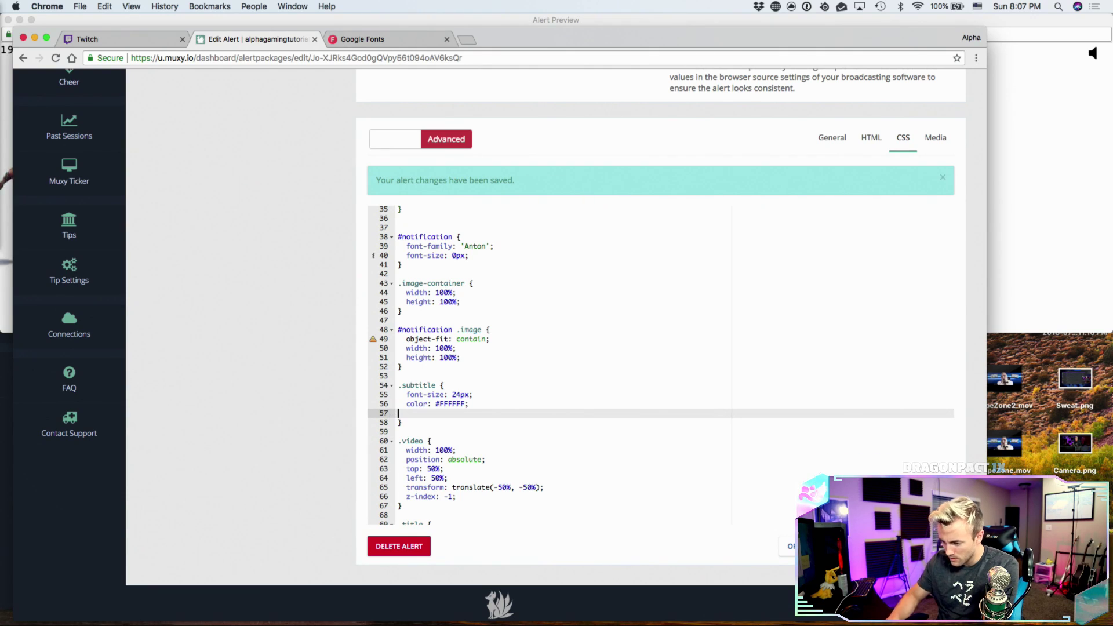
{"action": "key", "text": "BackSpace"}
- Compare the animation settings in the .text-container and .keyword rules with the fadeOut and textGrow keyframes
{"action": "scroll", "coordinate": [472, 406], "scroll_direction": "down", "scroll_amount": 10}
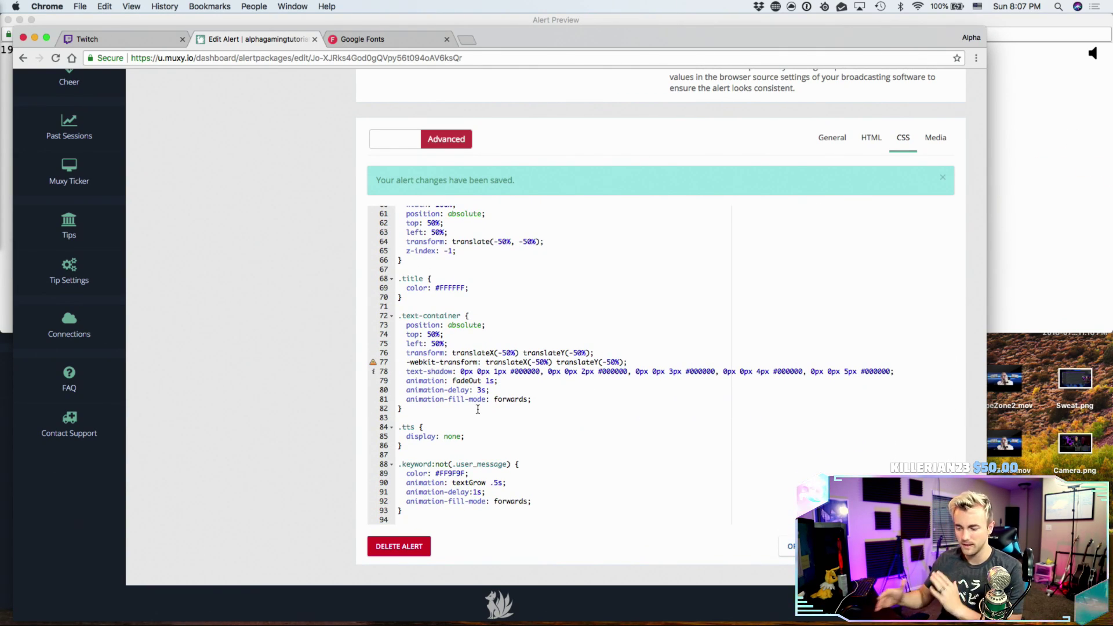
{"action": "scroll", "coordinate": [477, 409], "scroll_direction": "down", "scroll_amount": 1}
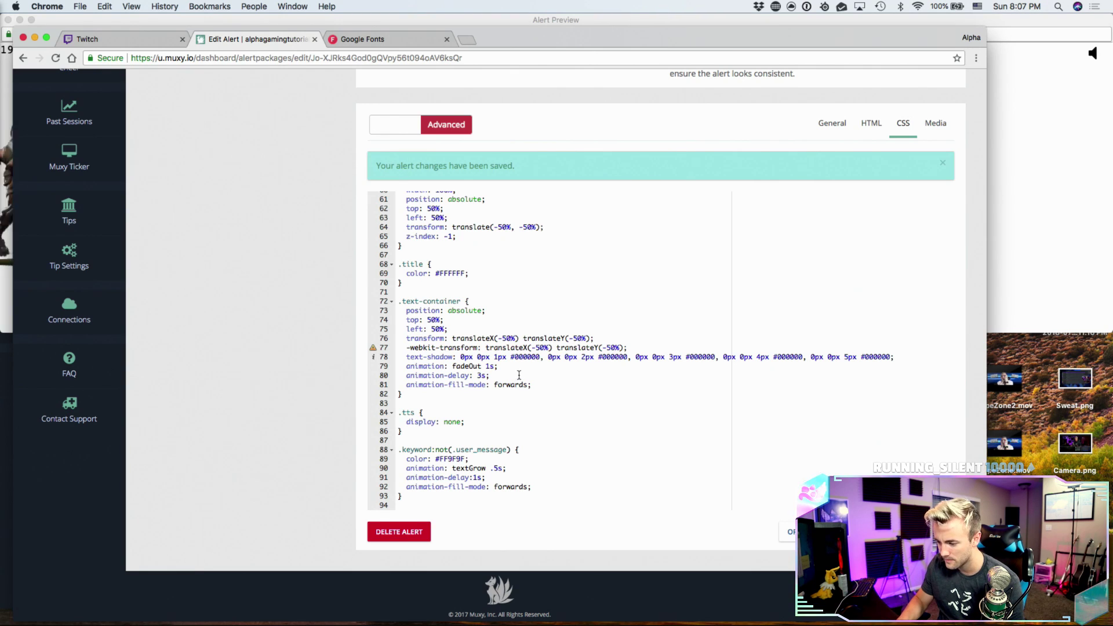
{"action": "scroll", "coordinate": [518, 376], "scroll_direction": "up", "scroll_amount": 15}
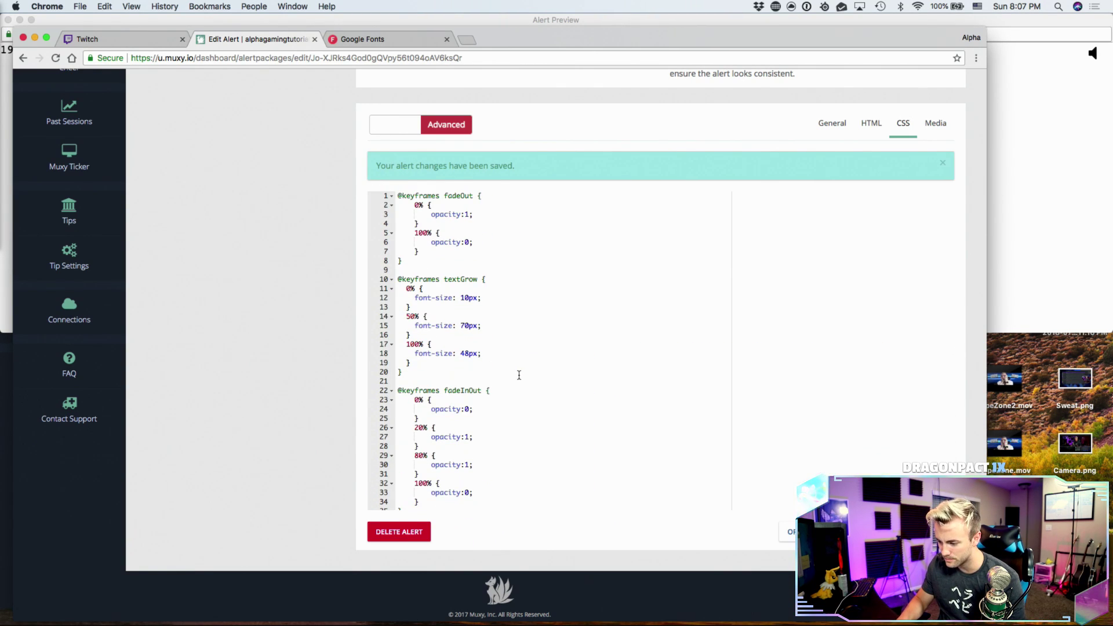
{"action": "scroll", "coordinate": [519, 375], "scroll_direction": "down", "scroll_amount": 15}
{"action": "scroll", "coordinate": [519, 375], "scroll_direction": "down", "scroll_amount": 1}
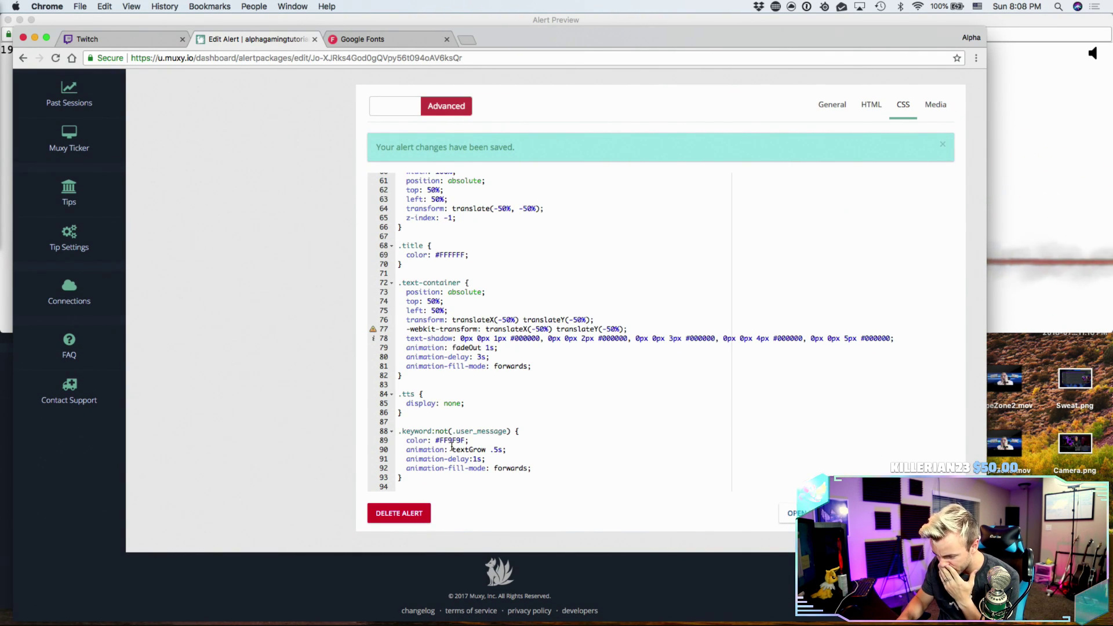
{"action": "scroll", "coordinate": [451, 447], "scroll_direction": "up", "scroll_amount": 1}
{"action": "scroll", "coordinate": [451, 447], "scroll_direction": "up", "scroll_amount": 10}
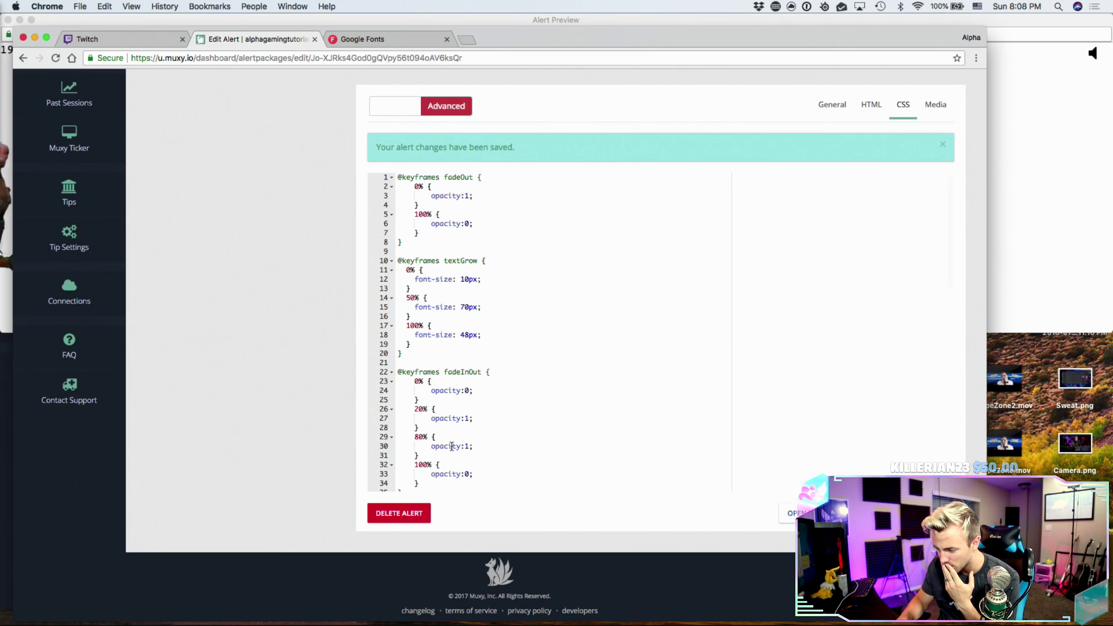
{"action": "scroll", "coordinate": [464, 448], "scroll_direction": "down", "scroll_amount": 10}
{"action": "scroll", "coordinate": [526, 460], "scroll_direction": "up", "scroll_amount": 10}
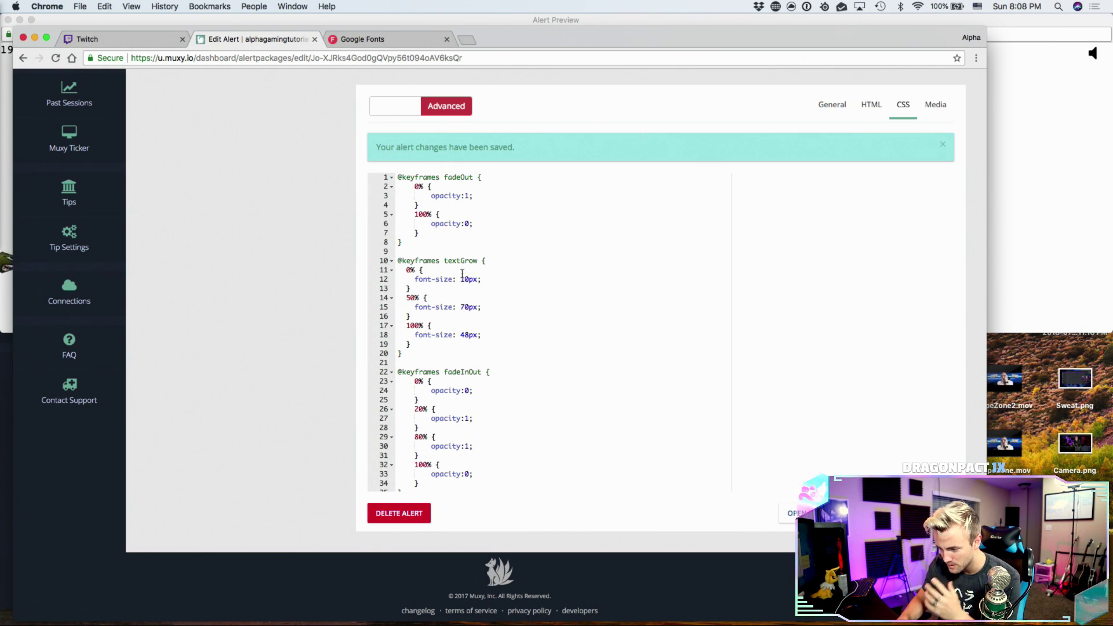
- Add opacity:1; below the font-size in the 0% stop of the textGrow keyframes
{"action": "left_click", "coordinate": [487, 278]}
{"action": "key", "text": "Return"}
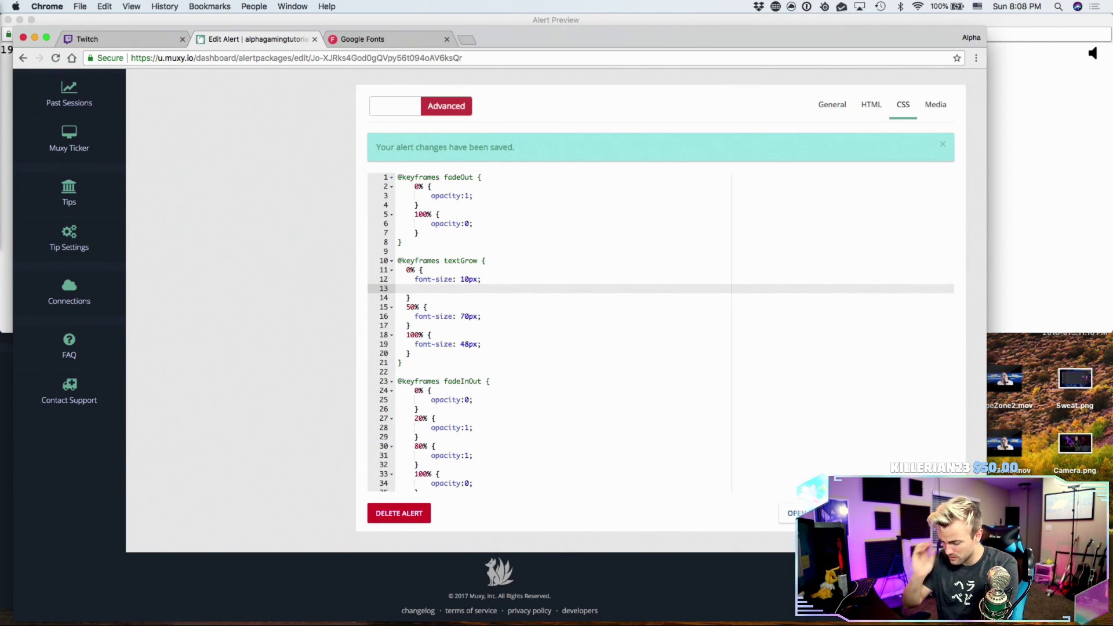
{"action": "type", "text": "opacity"}
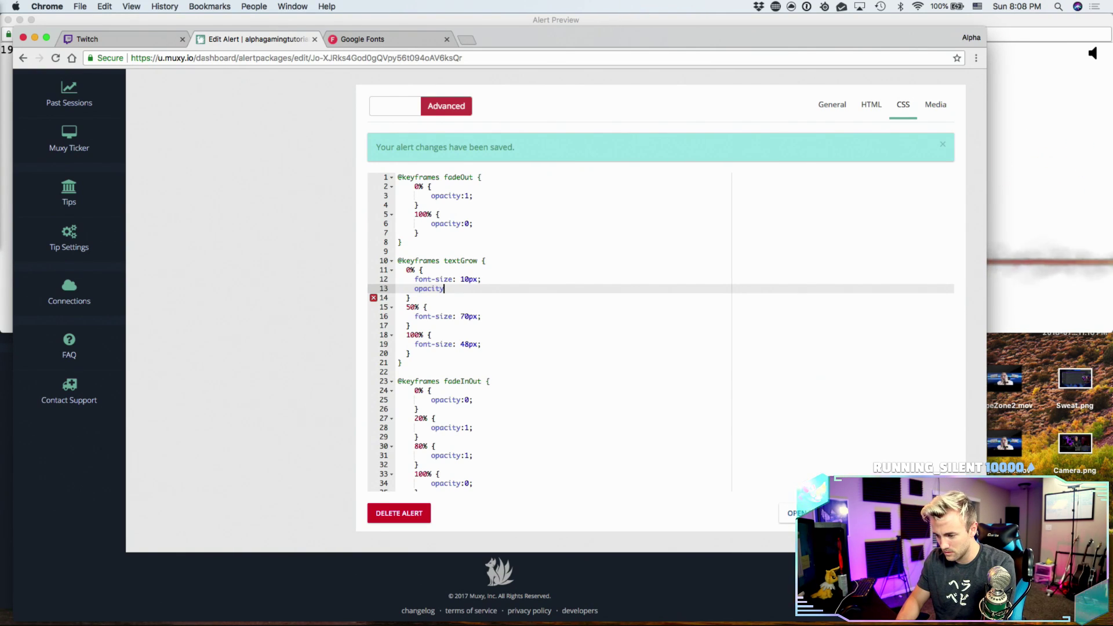
{"action": "type", "text": ":"}
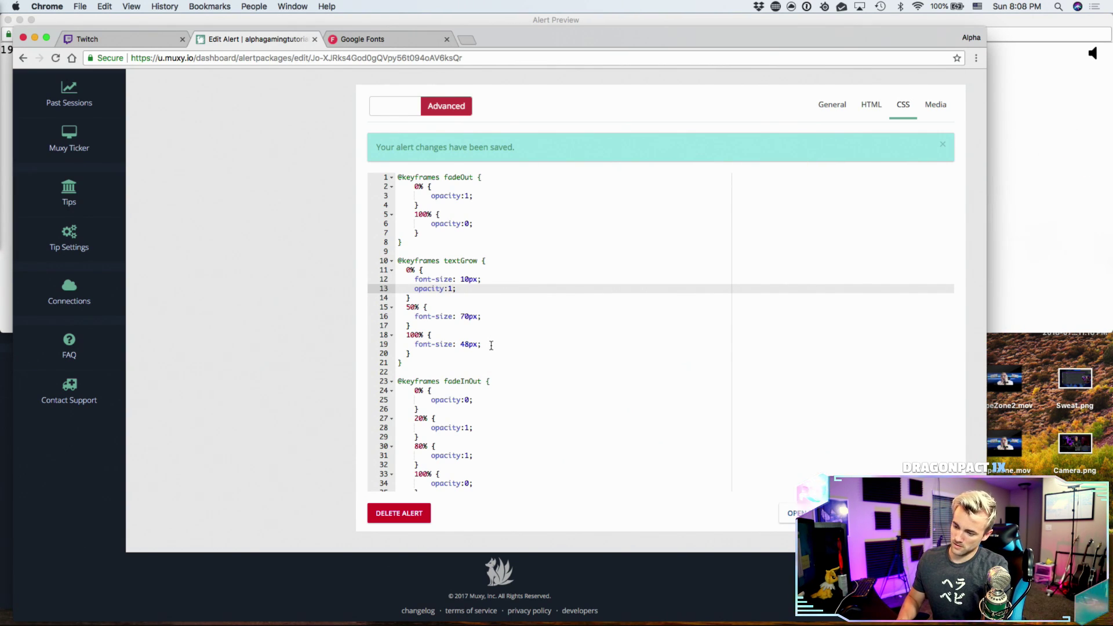
{"action": "type", "text": "1;"}
- Change the second textGrow keyframe stop to 20% and the third stop to 40%
{"action": "left_click", "coordinate": [416, 307]}
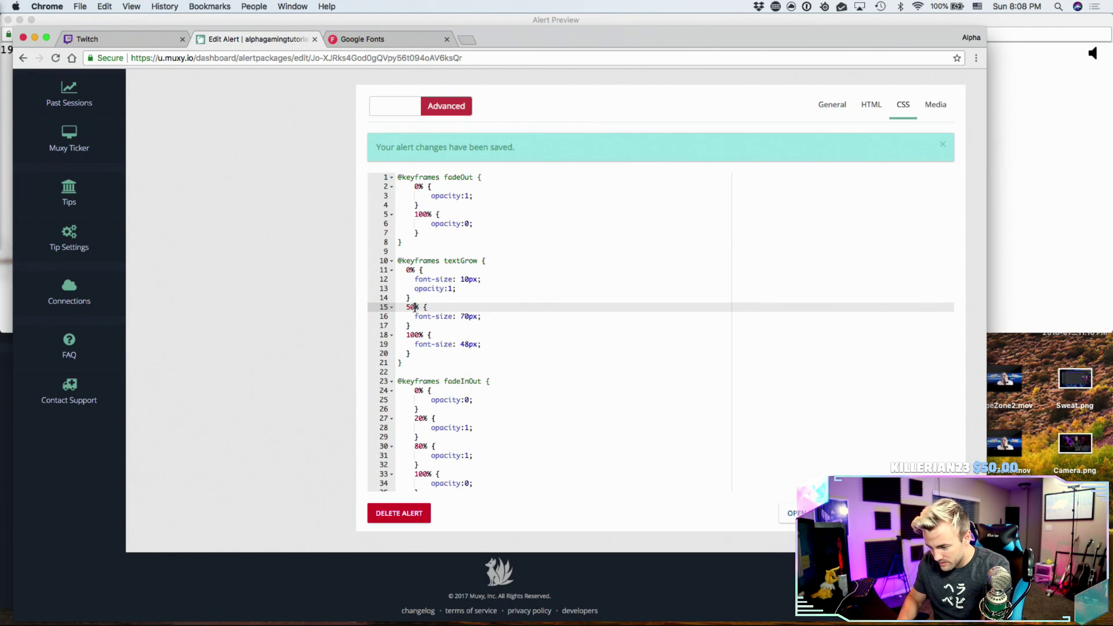
{"action": "key", "text": "BackSpace"}
{"action": "type", "text": "2"}
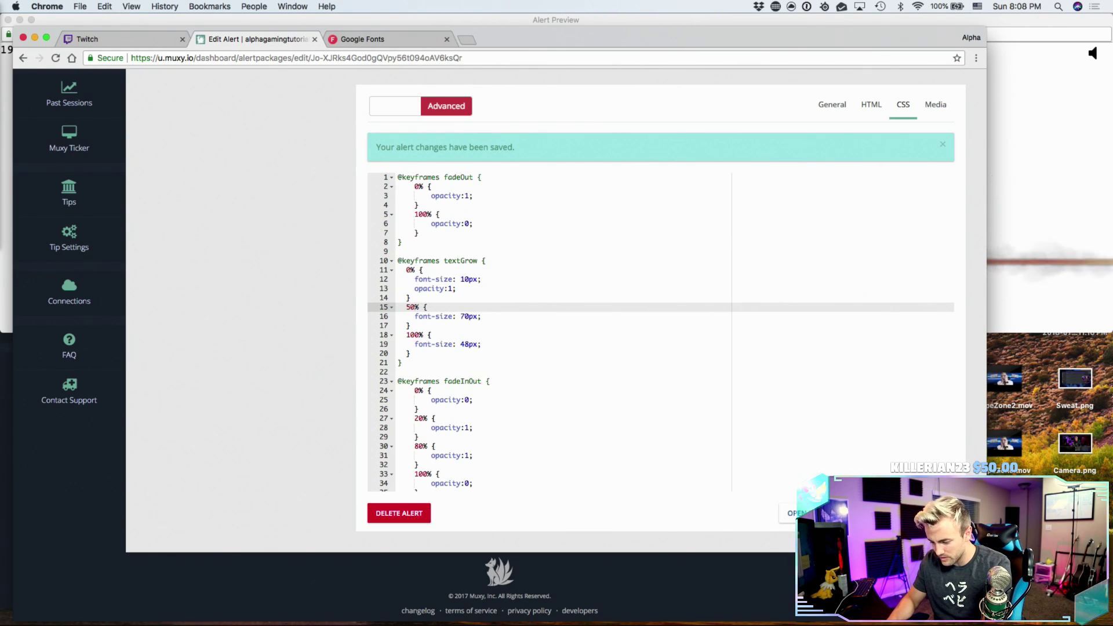
{"action": "left_click", "coordinate": [410, 335]}
{"action": "key", "text": "BackSpace"}
{"action": "type", "text": "4"}
{"action": "left_click", "coordinate": [493, 345]}
{"action": "key", "text": "Return"}
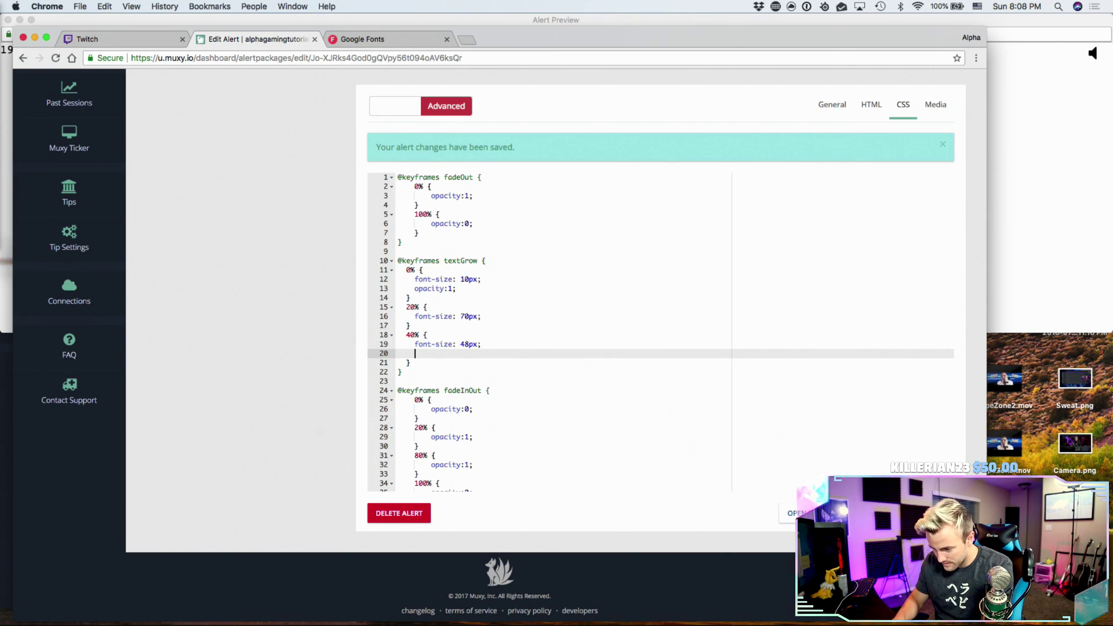
{"action": "key", "text": "BackSpace"}
{"action": "key", "text": "BackSpace"}
- Add a 100% stop after the 40% block in the textGrow keyframes, containing an opacity property without a value
{"action": "key", "text": "Up"}
{"action": "key", "text": "Down"}
{"action": "key", "text": "Down"}
{"action": "key", "text": "Return"}
{"action": "type", "text": "100%"}
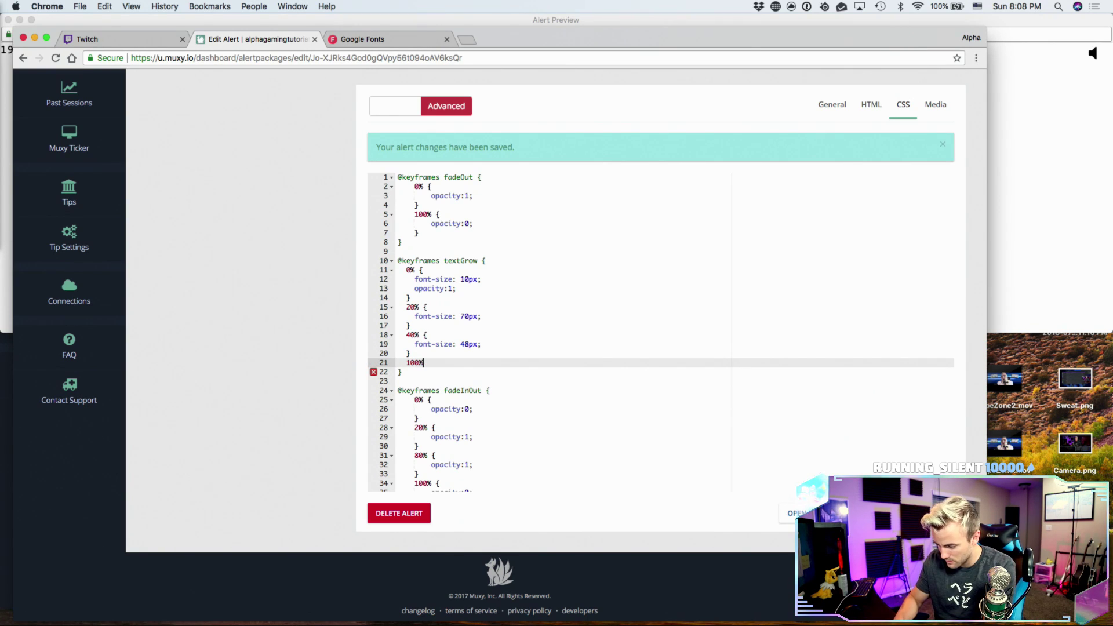
{"action": "type", "text": "{"}
{"action": "key", "text": "Return"}
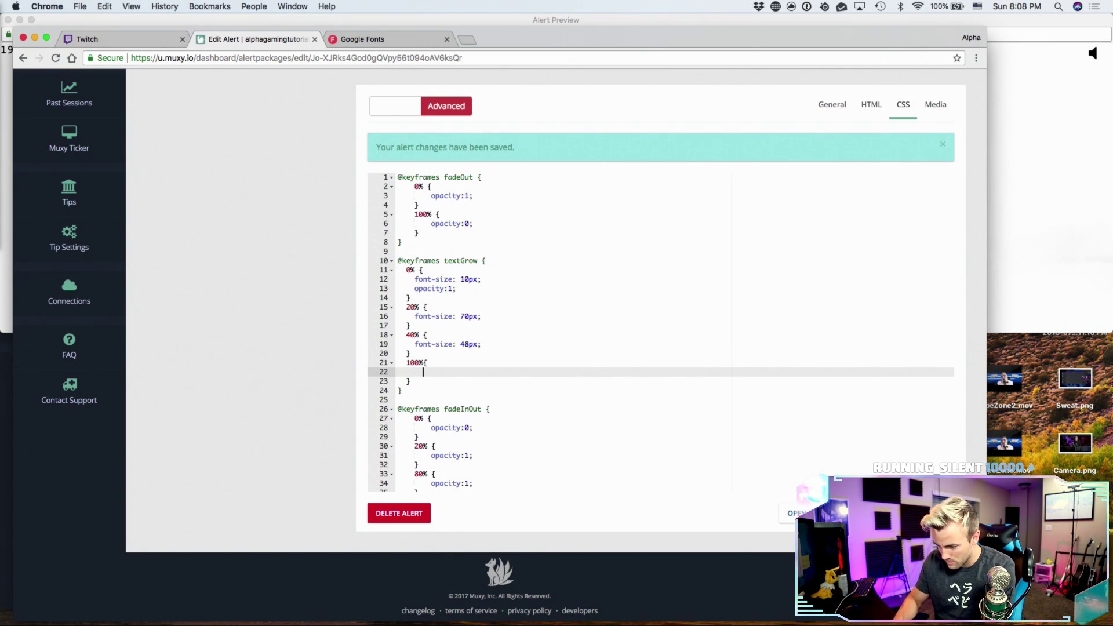
{"action": "key", "text": "Up"}
{"action": "key", "text": "Down"}
{"action": "type", "text": "opaci"}
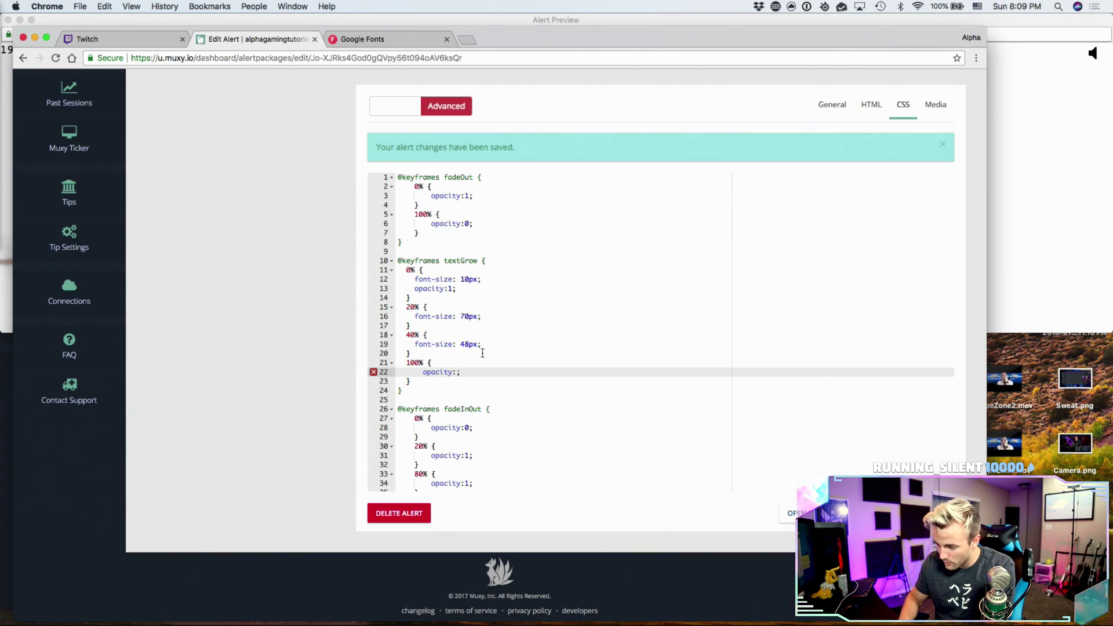
- Insert an empty line above the 100% stop in the textGrow keyframes and change the second stop to 10% and the third to 20%
{"action": "left_click", "coordinate": [452, 352]}
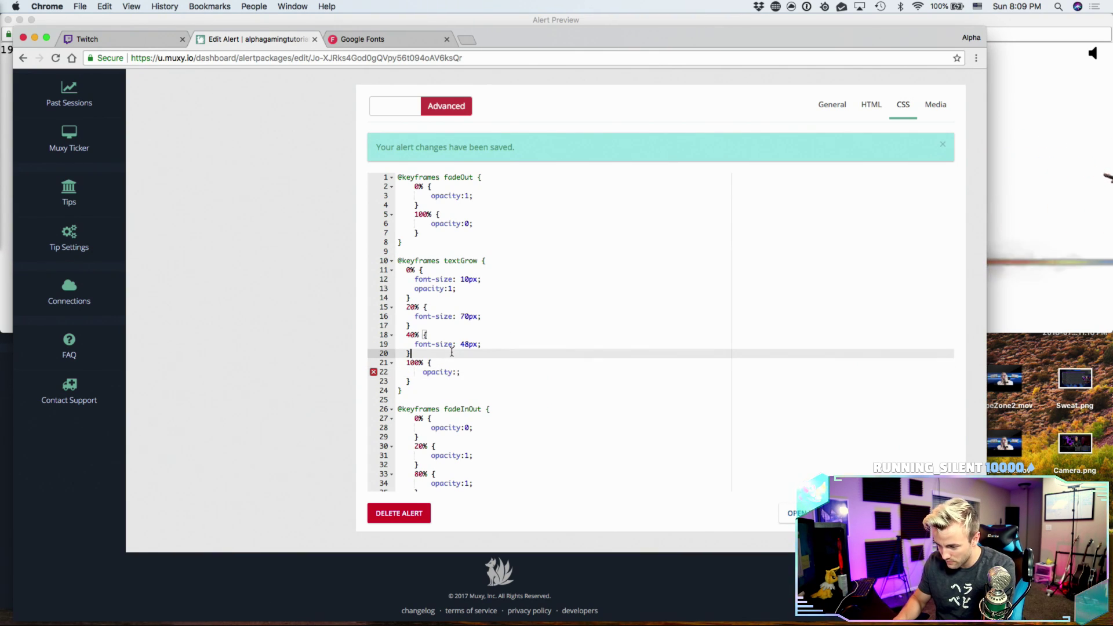
{"action": "key", "text": "Return"}
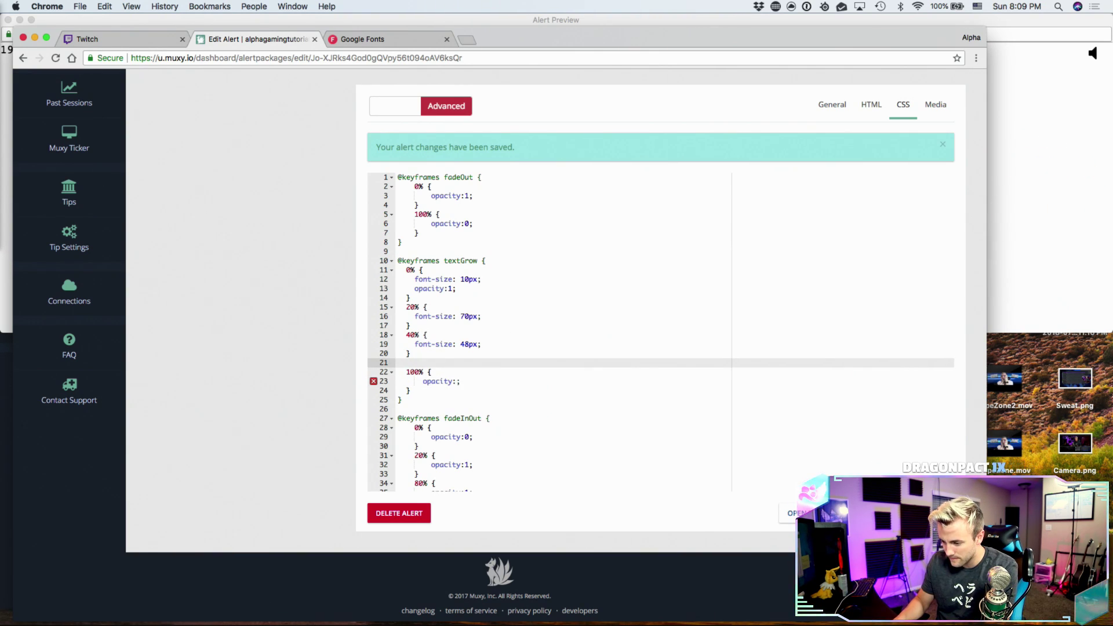
{"action": "left_click", "coordinate": [411, 307]}
{"action": "key", "text": "BackSpace"}
{"action": "type", "text": "1"}
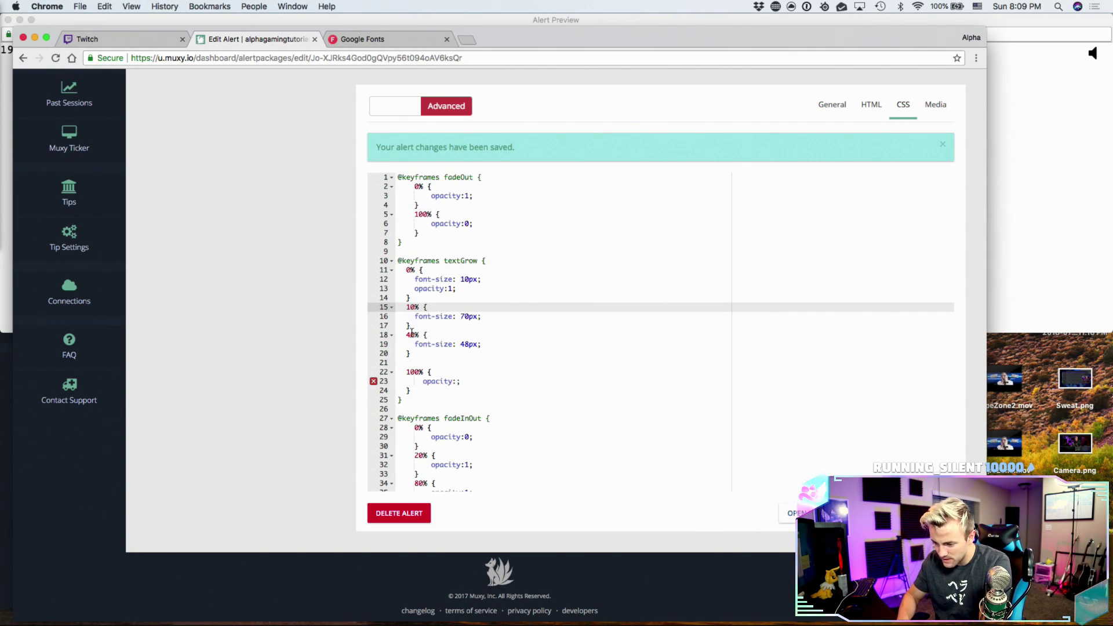
{"action": "left_click", "coordinate": [411, 334]}
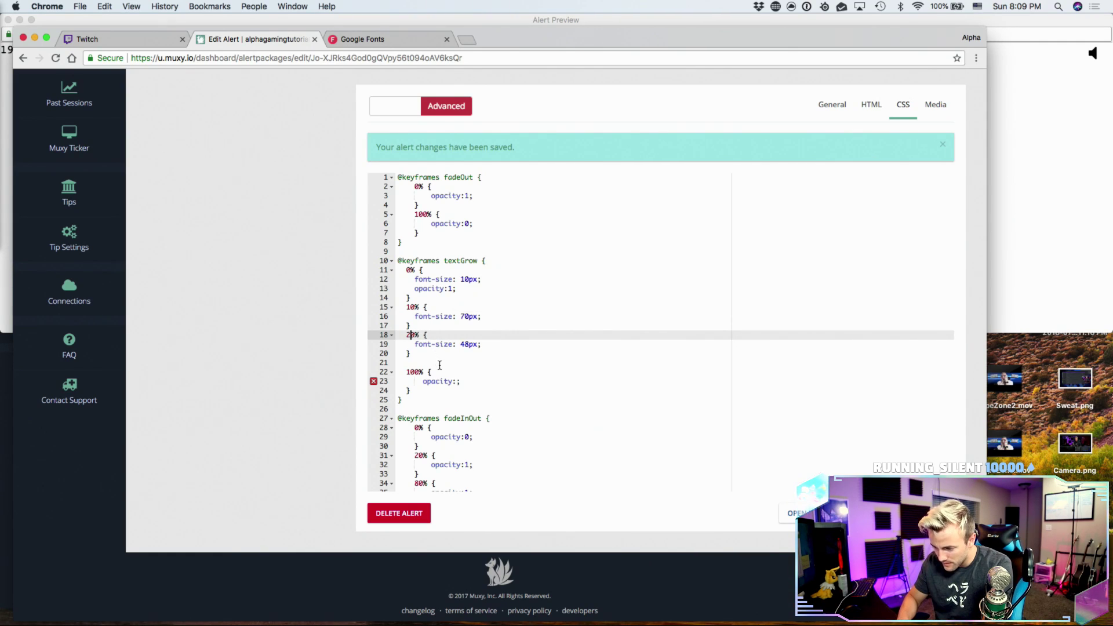
- Add an 80% stop with opacity: 1 to the textGrow keyframes and set the 100% stop's opacity to 0
{"action": "left_click", "coordinate": [427, 363]}
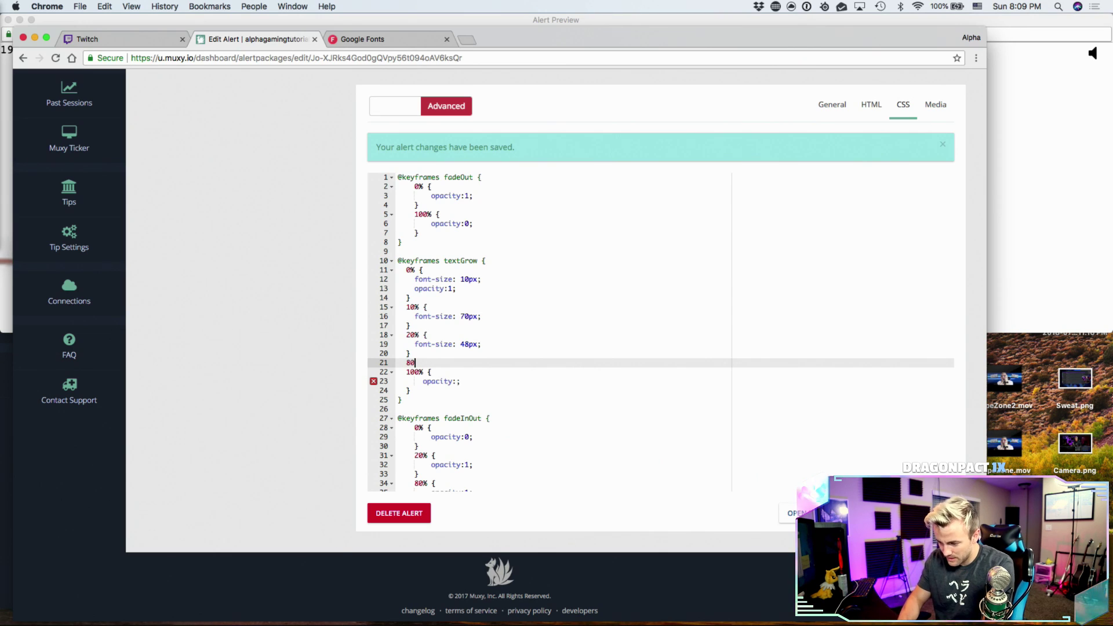
{"action": "type", "text": "80%"}
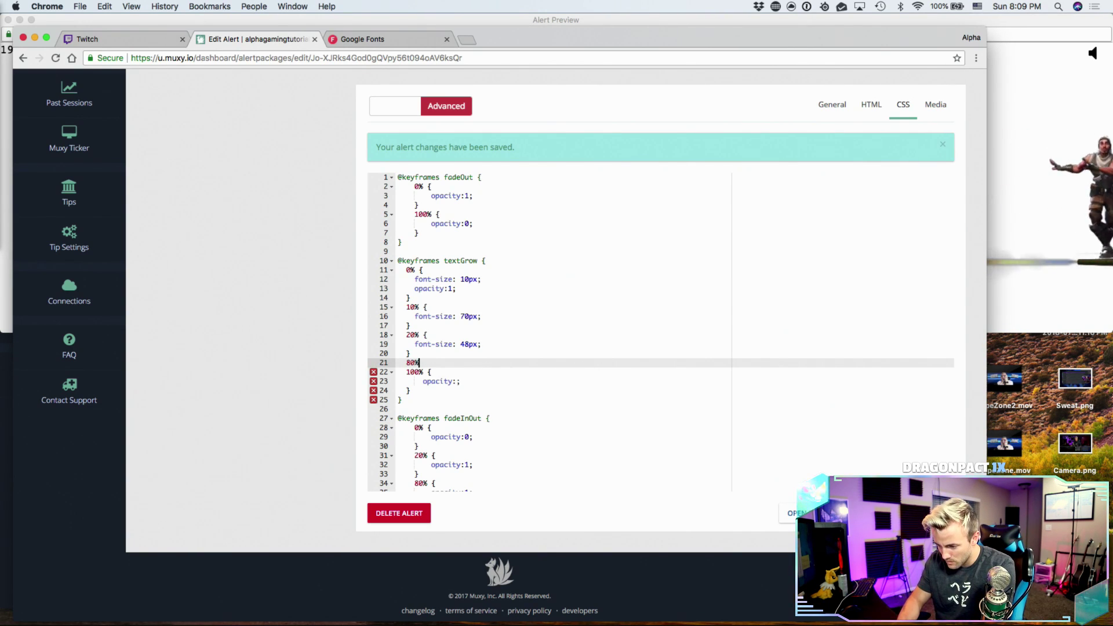
{"action": "type", "text": " {"}
{"action": "key", "text": "Return"}
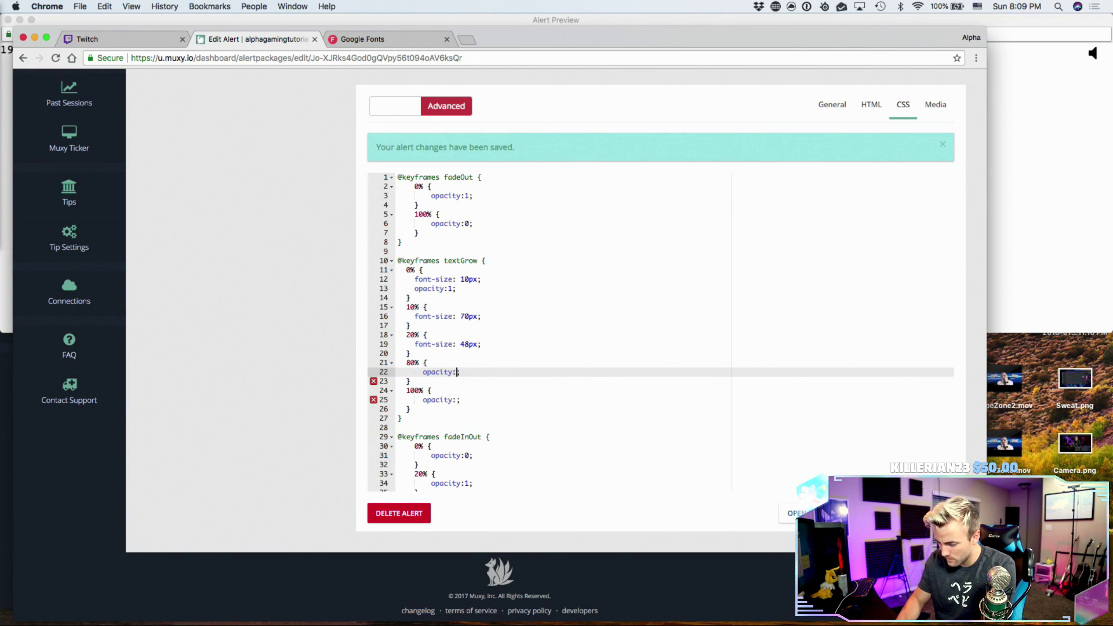
{"action": "key", "text": "Down"}
{"action": "key", "text": "Down"}
{"action": "key", "text": "Down"}
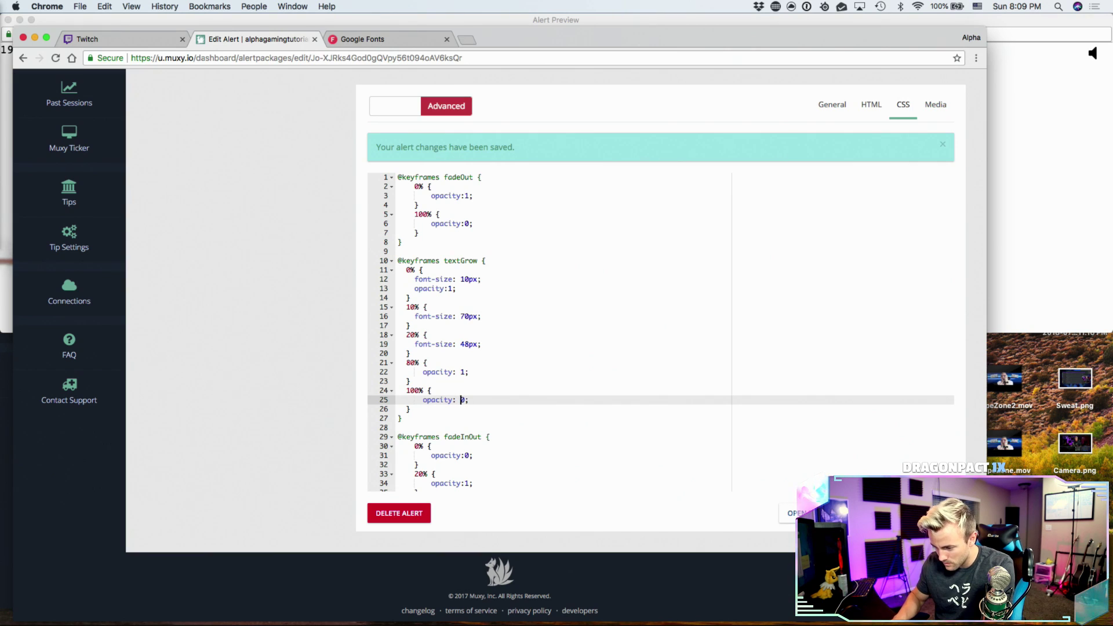
- Delete the entire fadeInOut keyframes block from the CSS
{"action": "scroll", "coordinate": [657, 417], "scroll_direction": "down", "scroll_amount": 1}
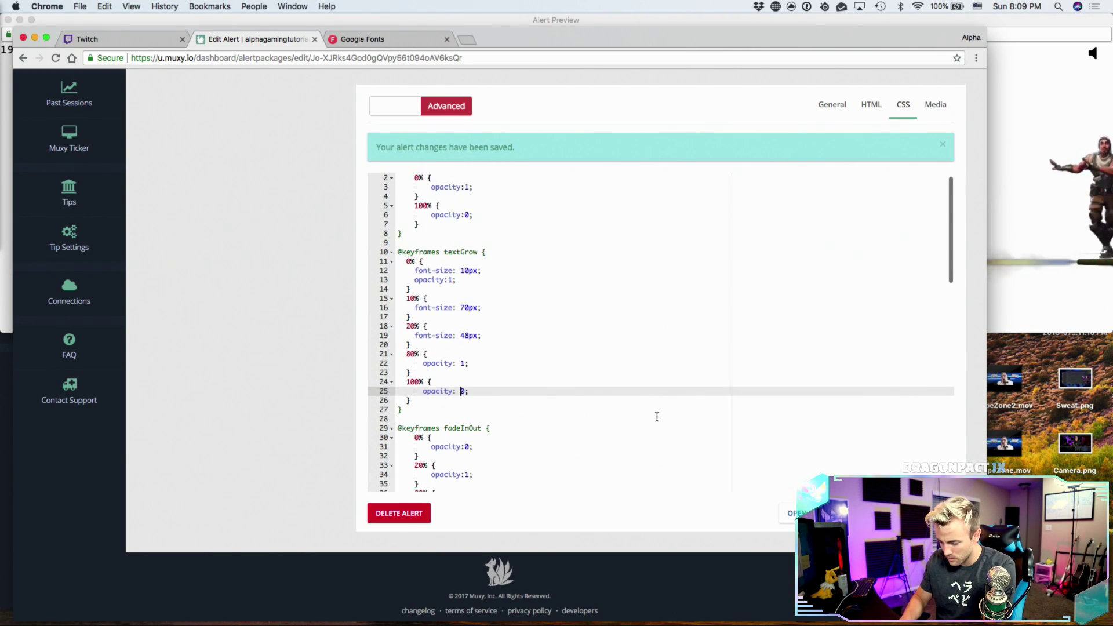
{"action": "scroll", "coordinate": [548, 331], "scroll_direction": "down", "scroll_amount": 2}
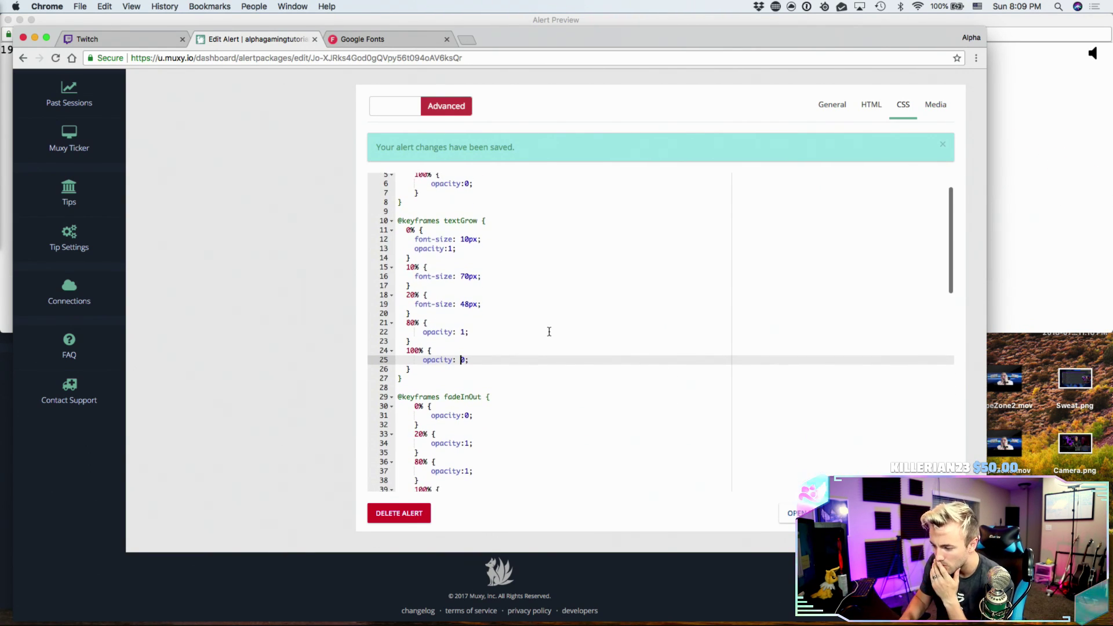
{"action": "scroll", "coordinate": [548, 331], "scroll_direction": "down", "scroll_amount": 3}
{"action": "scroll", "coordinate": [549, 331], "scroll_direction": "down", "scroll_amount": 2}
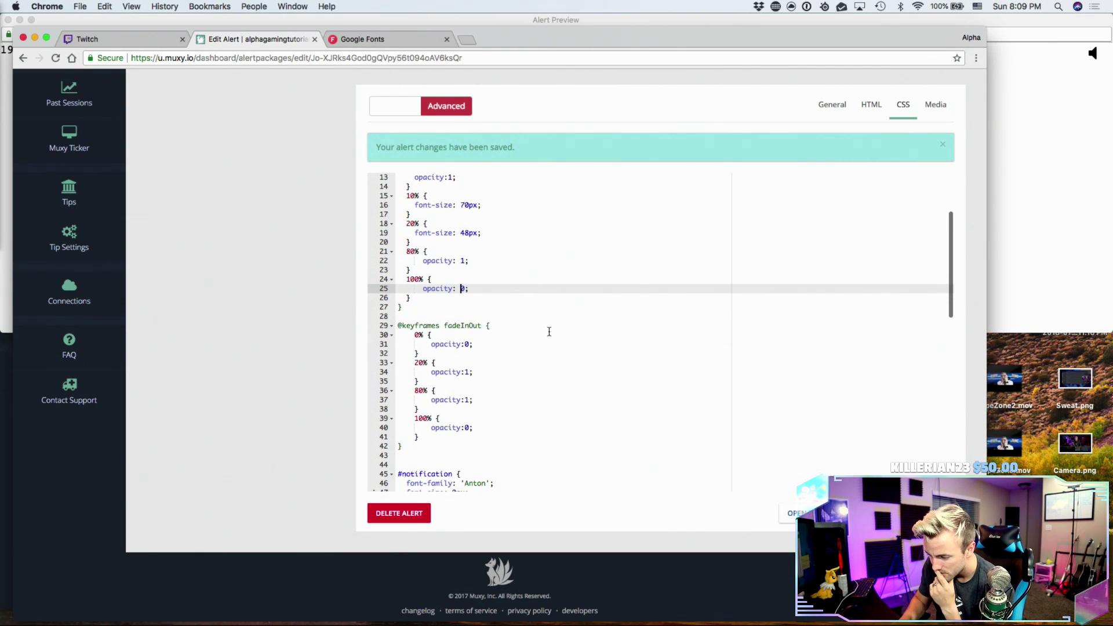
{"action": "left_click_drag", "start_coordinate": [410, 448], "coordinate": [382, 317]}
{"action": "key", "text": "BackSpace"}
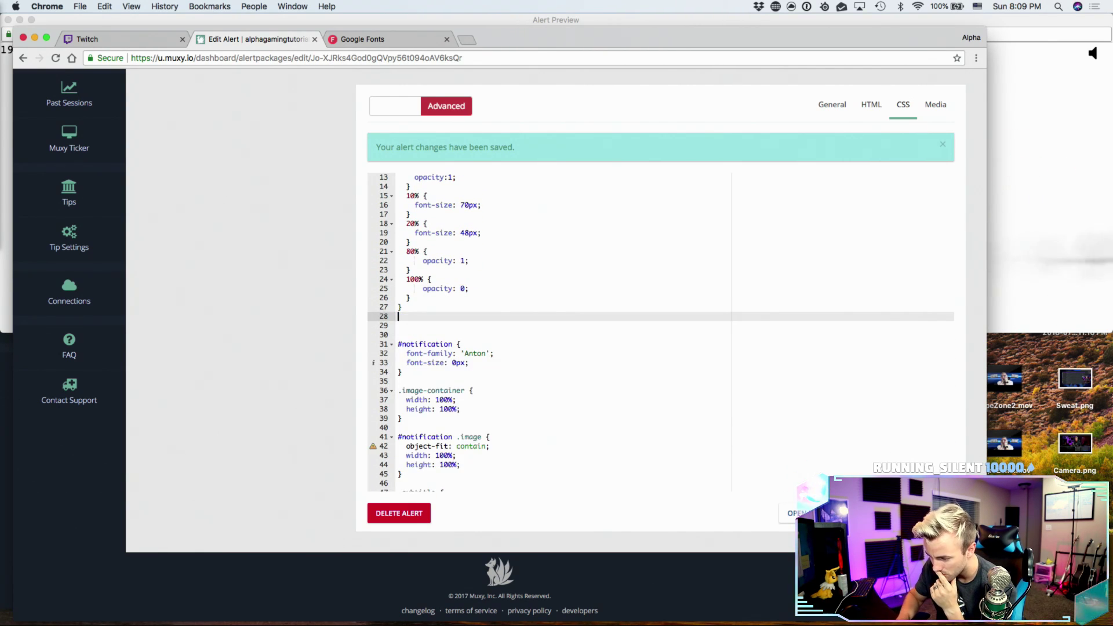
- Delete the entire fadeOut keyframes block at the start of the CSS
{"action": "scroll", "coordinate": [524, 309], "scroll_direction": "up", "scroll_amount": 3}
{"action": "scroll", "coordinate": [523, 309], "scroll_direction": "up", "scroll_amount": 2}
{"action": "left_click_drag", "start_coordinate": [410, 246], "coordinate": [398, 176]}
{"action": "key", "text": "BackSpace"}
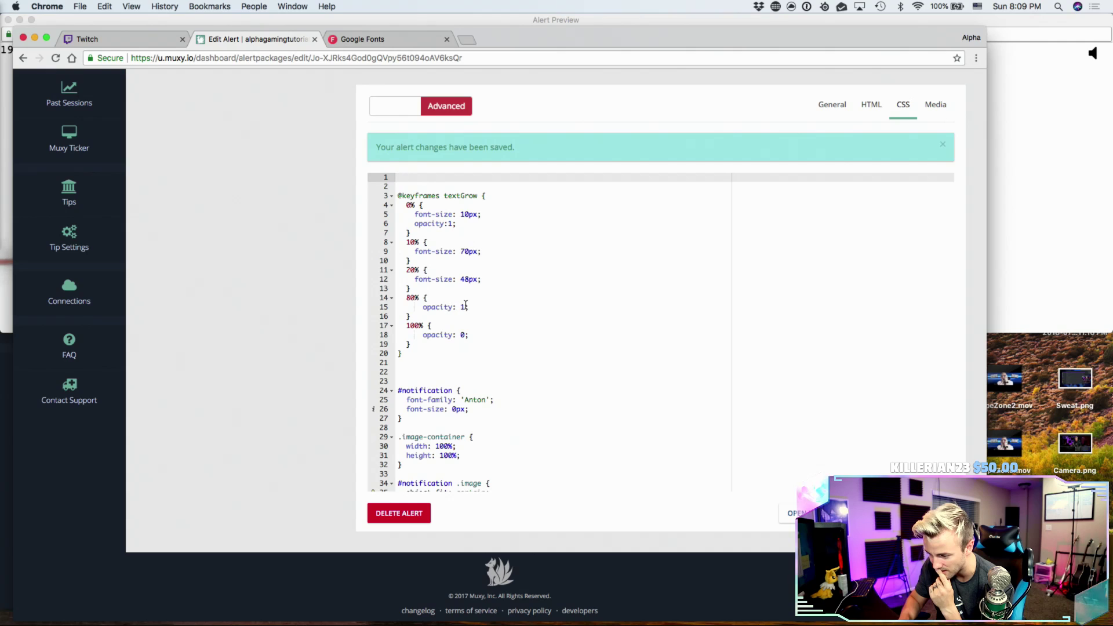
- Remove the fadeOut animation, animation-delay and animation-fill-mode lines from the .text-container rule
{"action": "scroll", "coordinate": [467, 317], "scroll_direction": "down", "scroll_amount": 5}
{"action": "scroll", "coordinate": [467, 317], "scroll_direction": "down", "scroll_amount": 9}
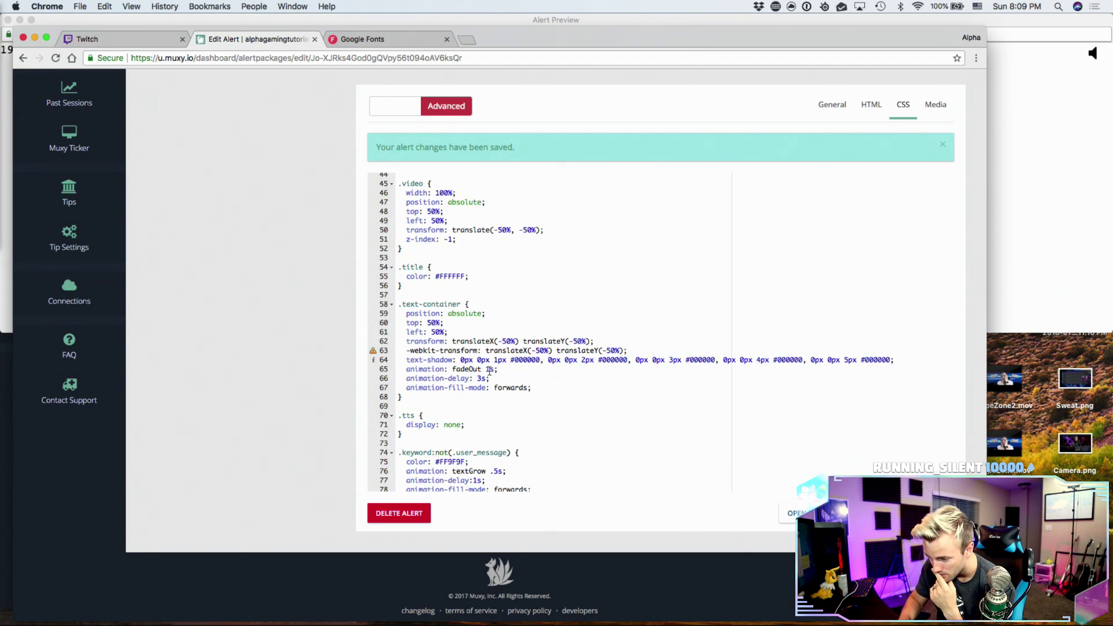
{"action": "left_click_drag", "start_coordinate": [532, 387], "coordinate": [381, 372]}
{"action": "key", "text": "BackSpace"}
{"action": "key", "text": "BackSpace"}
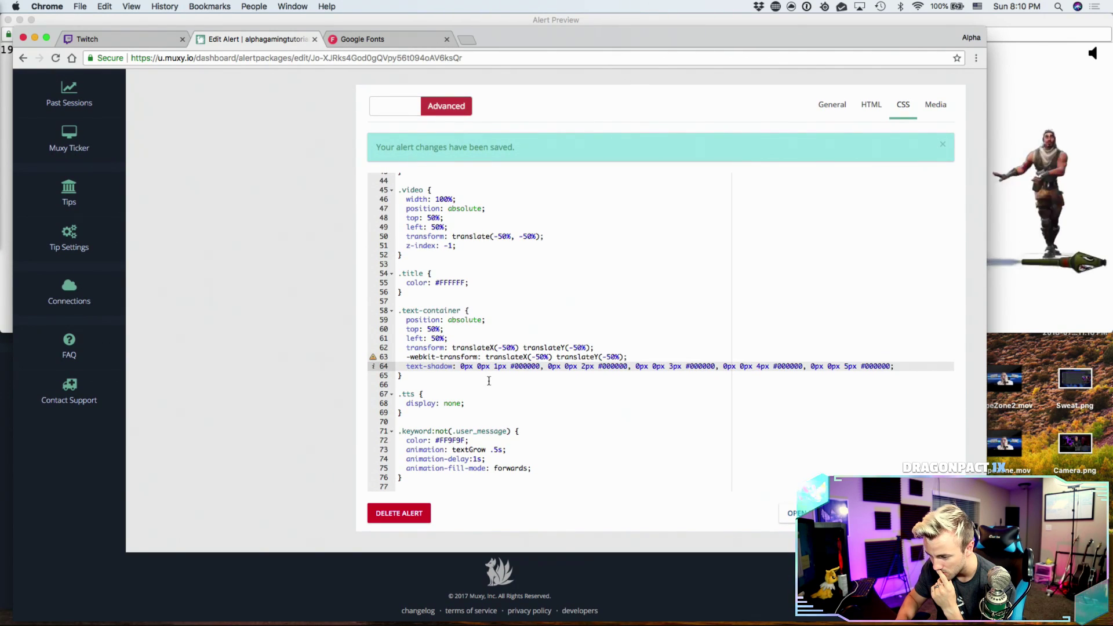
- Move the three textGrow animation lines from the .keyword rule to below text-shadow in .text-container, aligning the first line's indentation
{"action": "left_click_drag", "start_coordinate": [533, 470], "coordinate": [385, 451]}
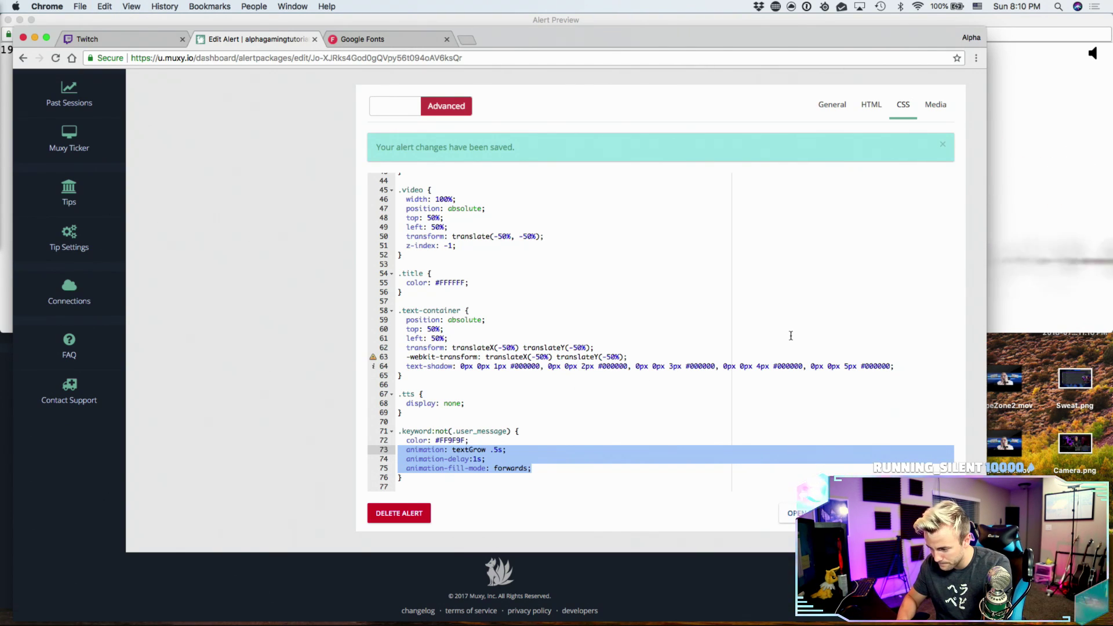
{"action": "key", "text": "super+x"}
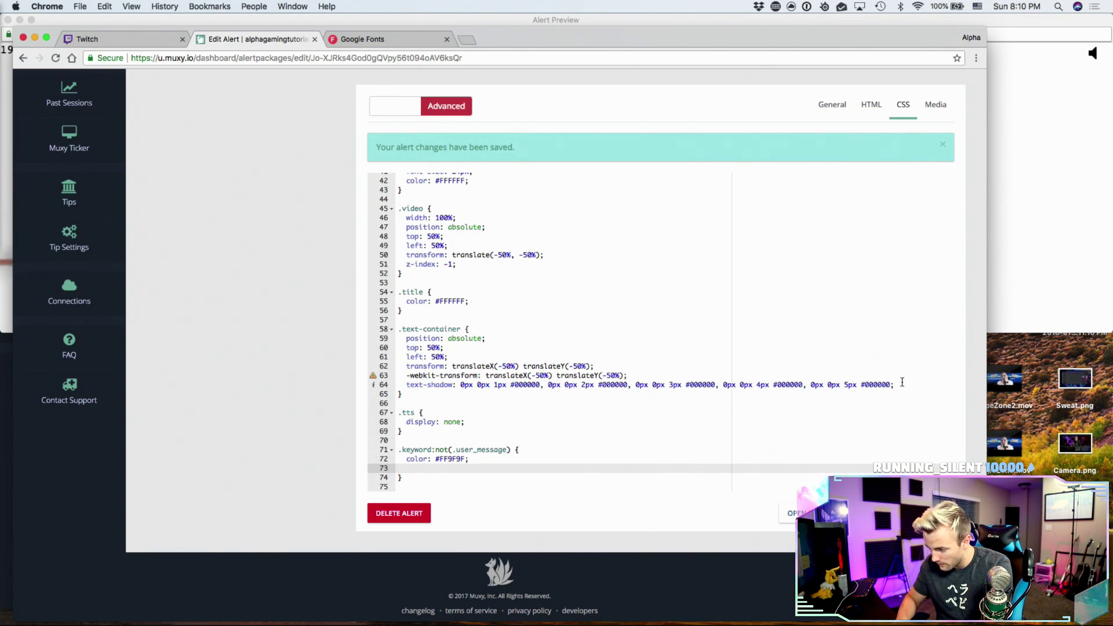
{"action": "left_click", "coordinate": [899, 383]}
{"action": "key", "text": "Return"}
{"action": "key", "text": "super+v"}
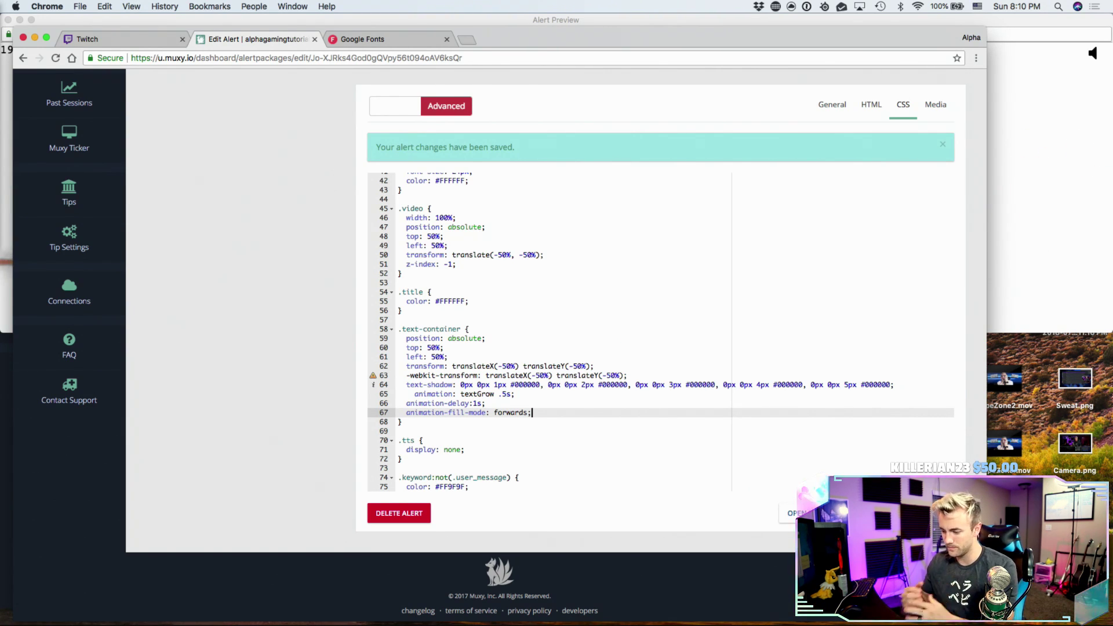
{"action": "left_click", "coordinate": [414, 394]}
{"action": "key", "text": "BackSpace"}
{"action": "key", "text": "BackSpace"}
{"action": "key", "text": "BackSpace"}
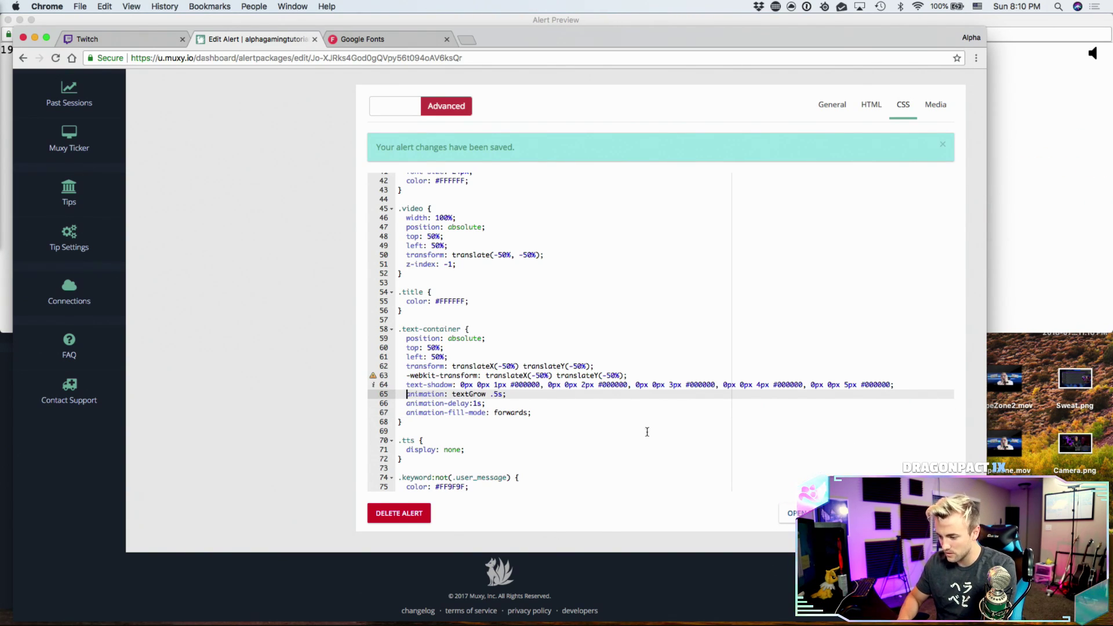
- Set the textGrow animation duration in .text-container to 3s and save the alert
{"action": "left_click", "coordinate": [498, 394]}
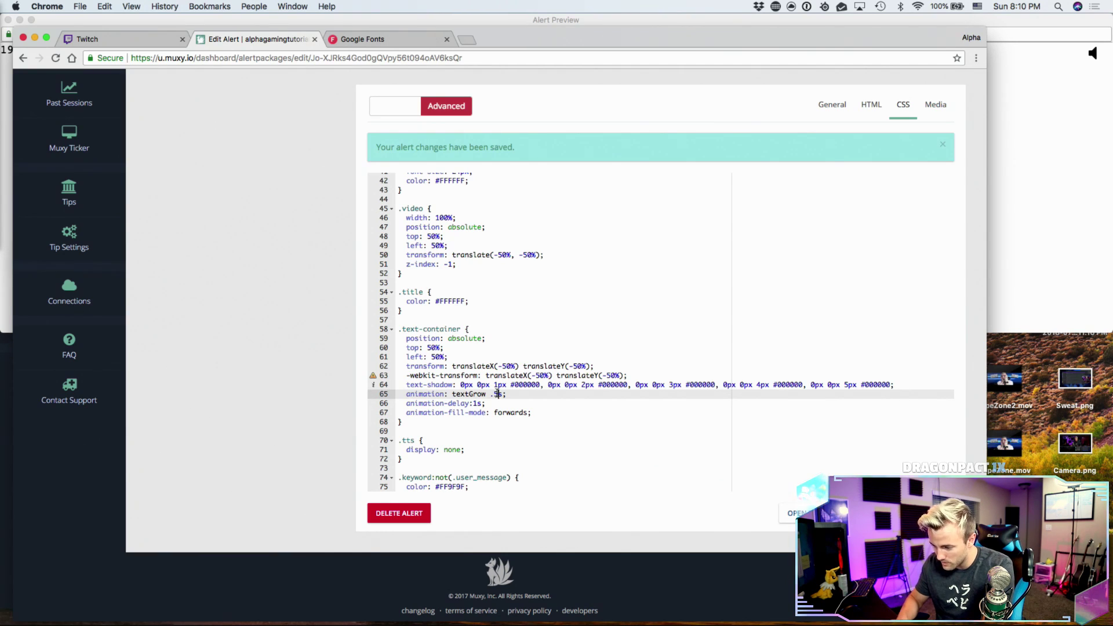
{"action": "key", "text": "BackSpace"}
{"action": "key", "text": "BackSpace"}
{"action": "type", "text": "3"}
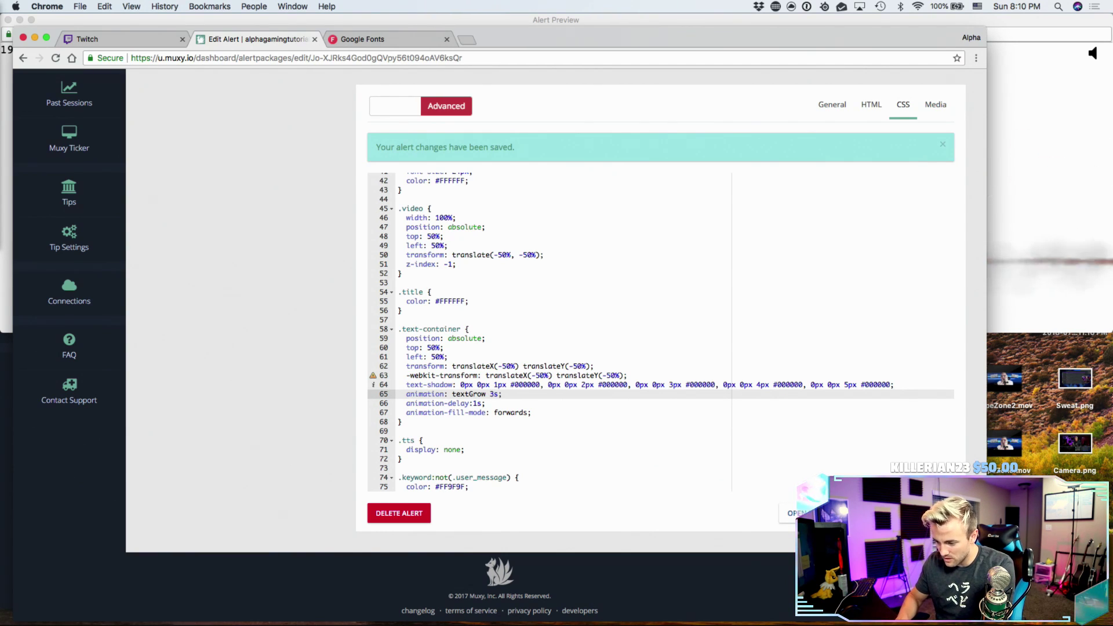
{"action": "left_click", "coordinate": [930, 513]}
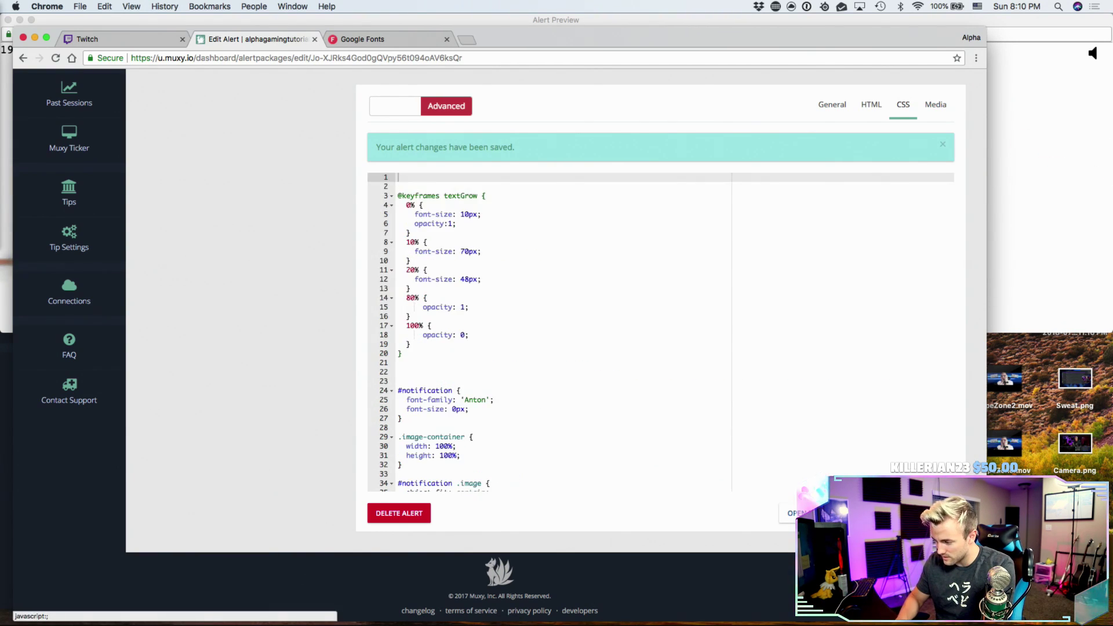
- Watch the alert in the Alert Preview window and review the .text-container animation settings and textGrow keyframes
{"action": "left_click", "coordinate": [1090, 171]}
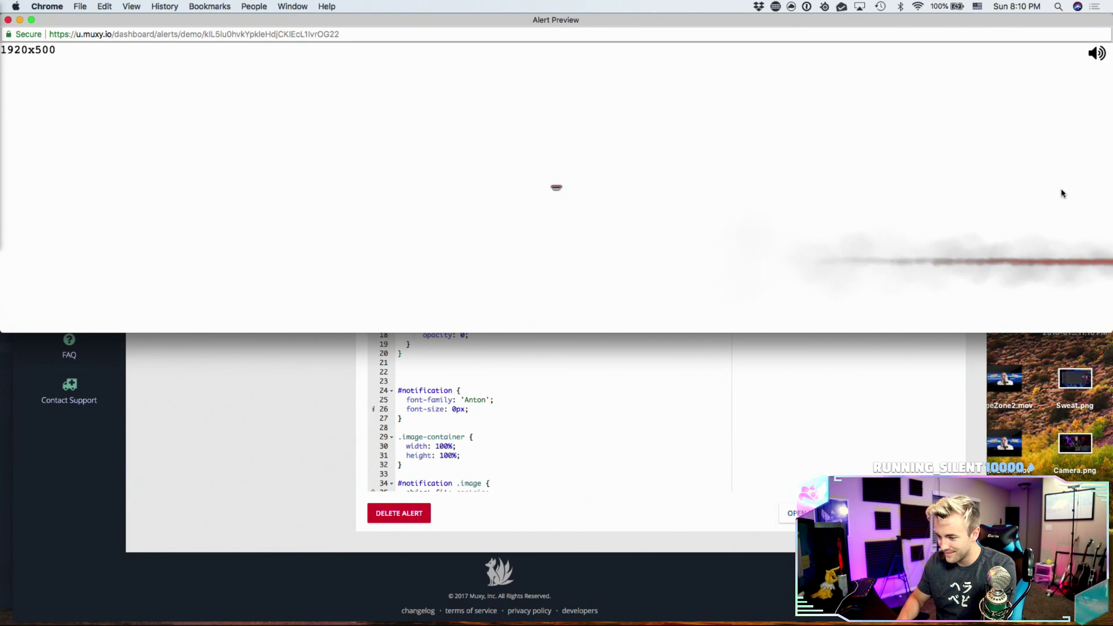
{"action": "left_click", "coordinate": [842, 392]}
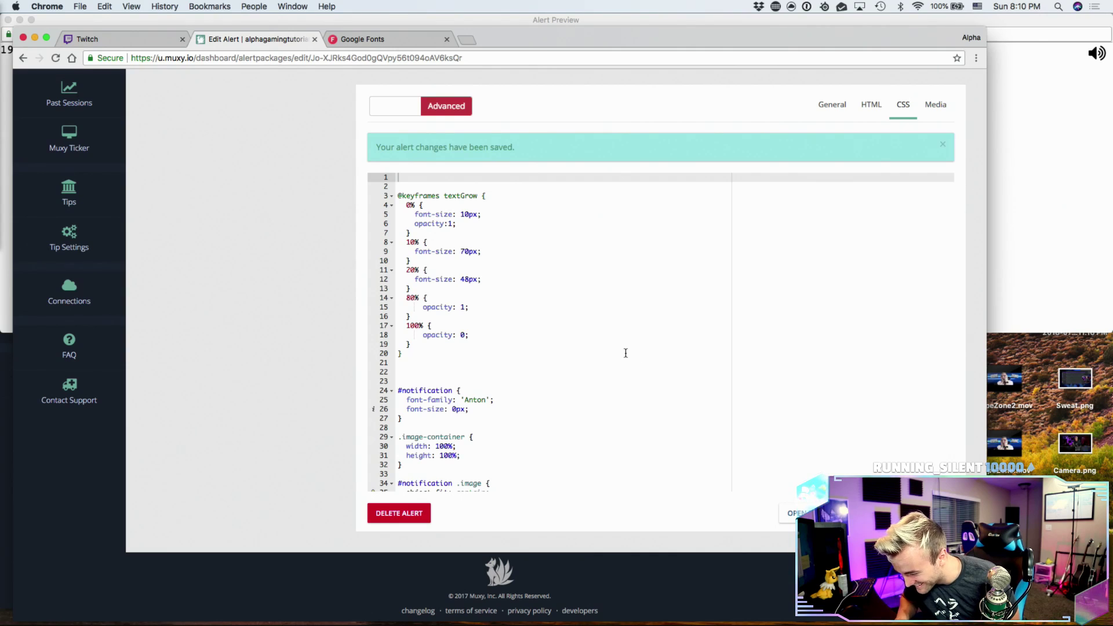
{"action": "scroll", "coordinate": [625, 353], "scroll_direction": "down", "scroll_amount": 15}
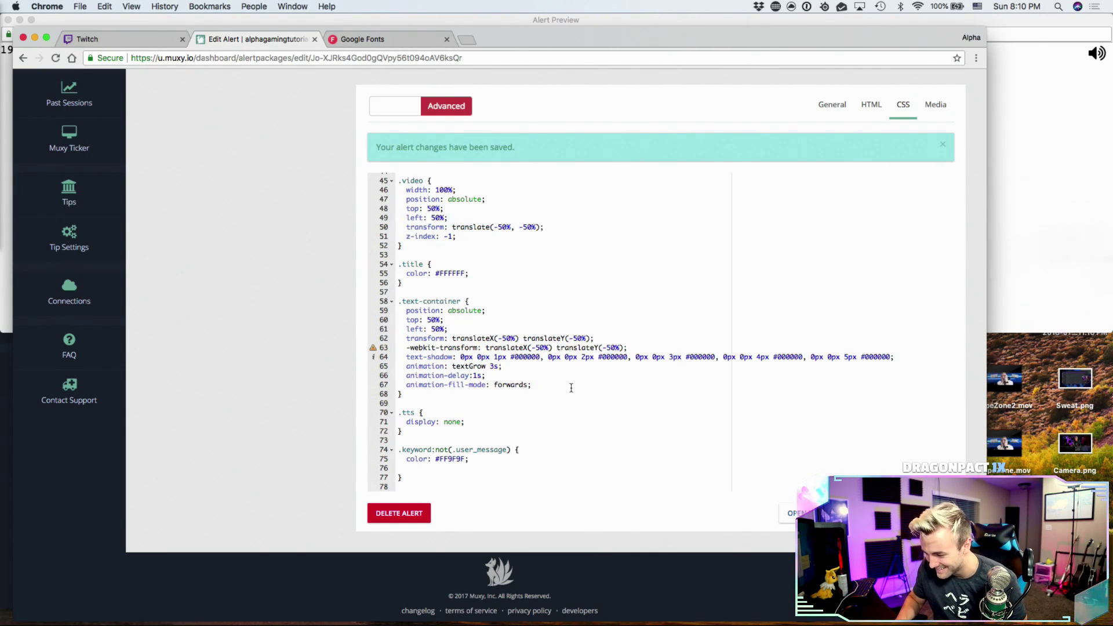
{"action": "scroll", "coordinate": [571, 388], "scroll_direction": "up", "scroll_amount": 15}
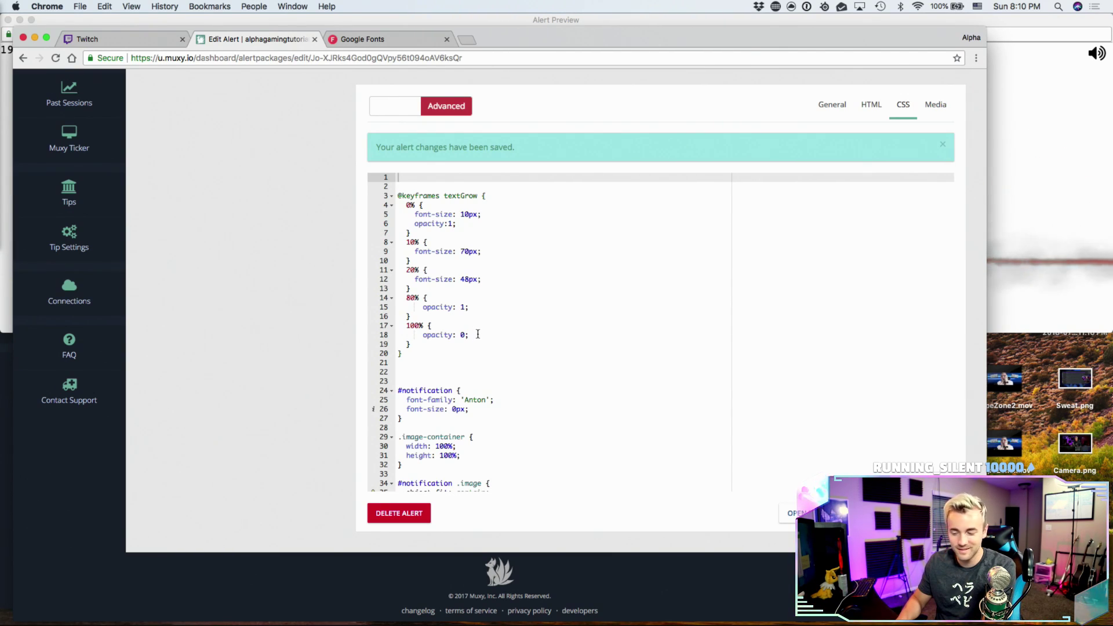
- Add font-size: 48px; below the opacity in the textGrow 100% stop and save the alert
{"action": "left_click", "coordinate": [476, 334]}
{"action": "key", "text": "Return"}
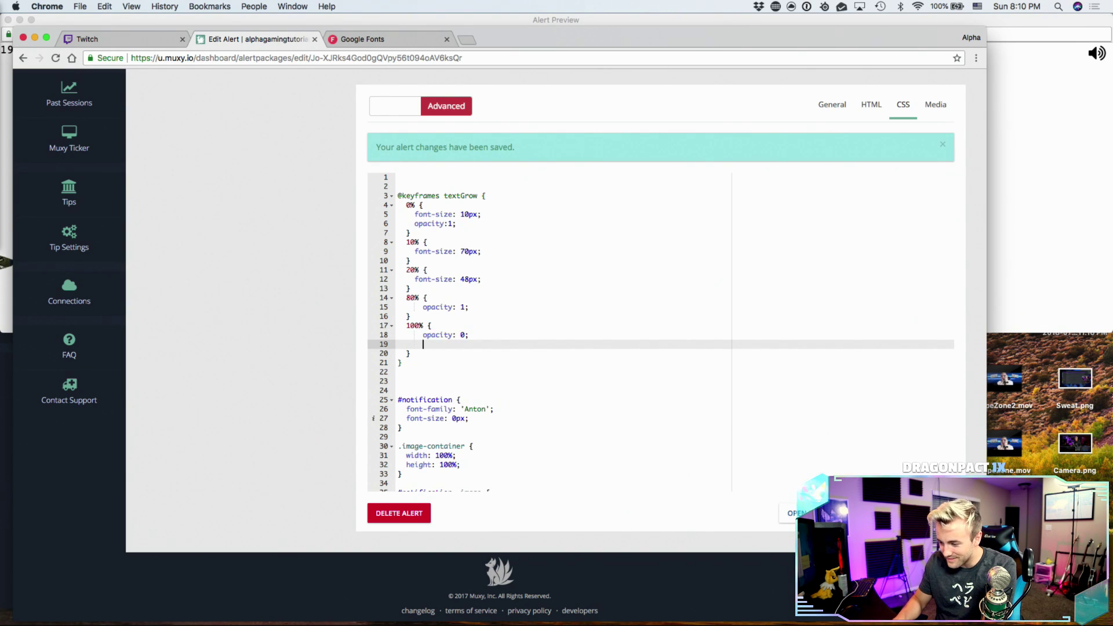
{"action": "type", "text": "fon"}
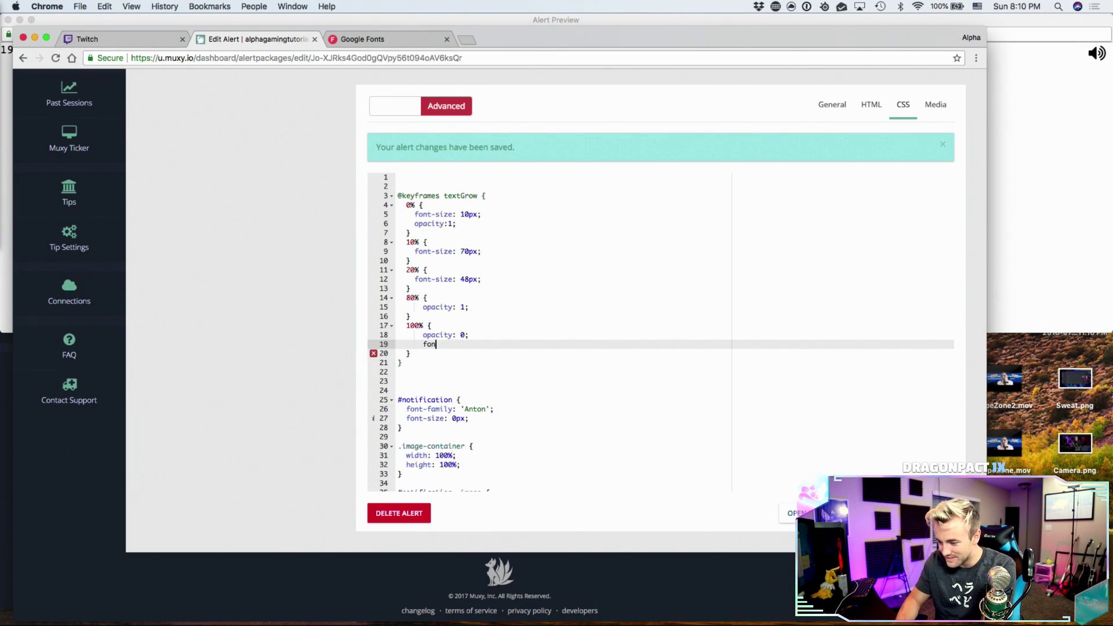
{"action": "type", "text": "t-zi"}
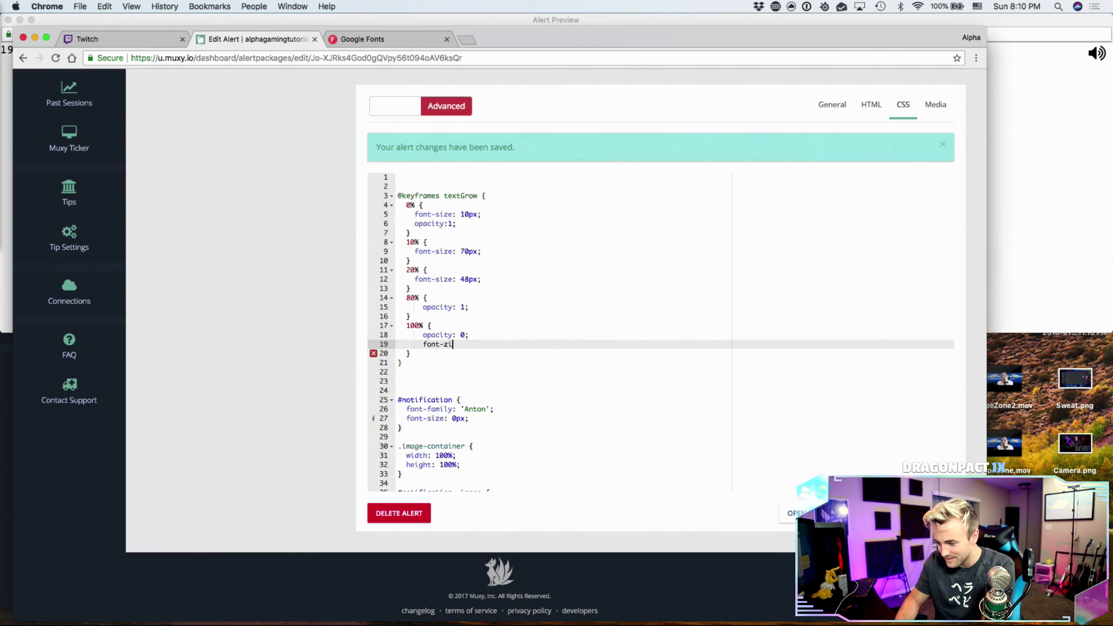
{"action": "type", "text": "o"}
{"action": "key", "text": "BackSpace"}
{"action": "type", "text": "ze:"}
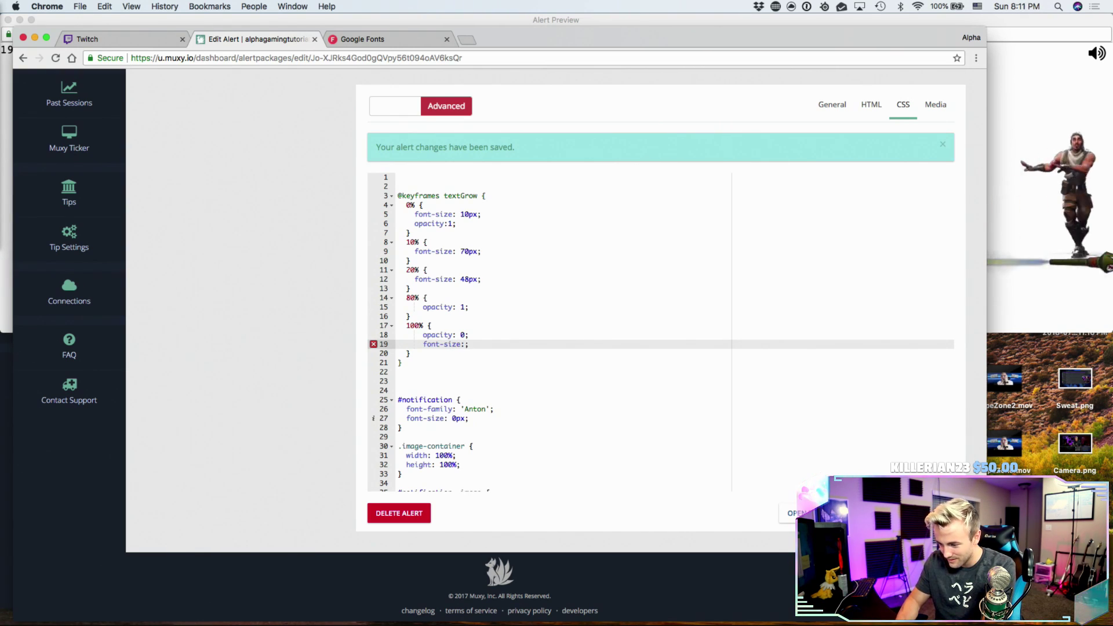
{"action": "type", "text": "48"}
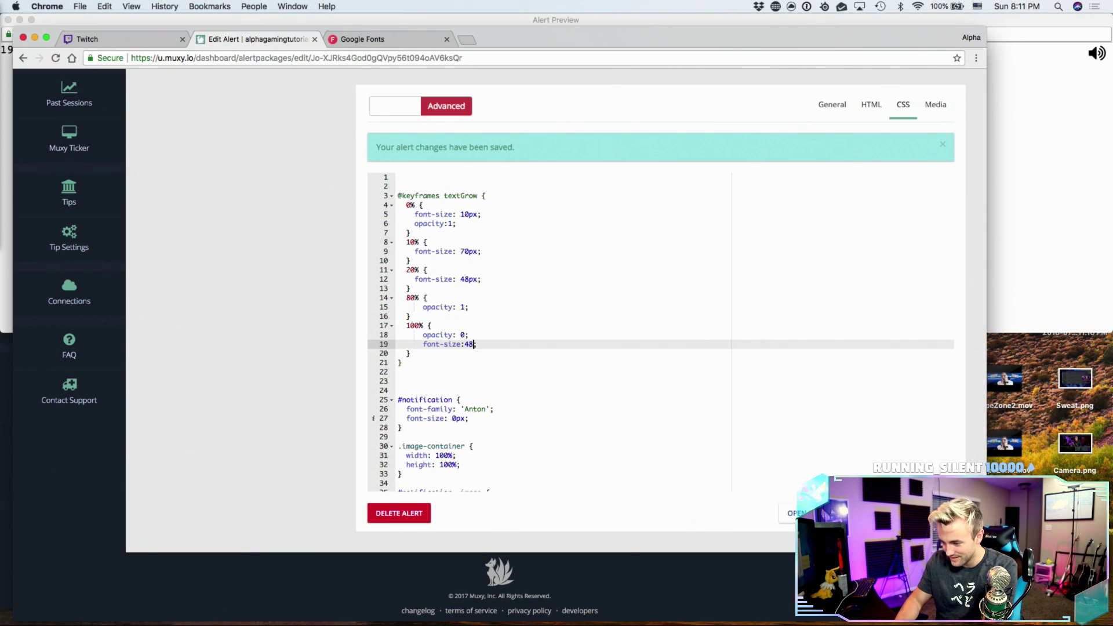
{"action": "type", "text": "px"}
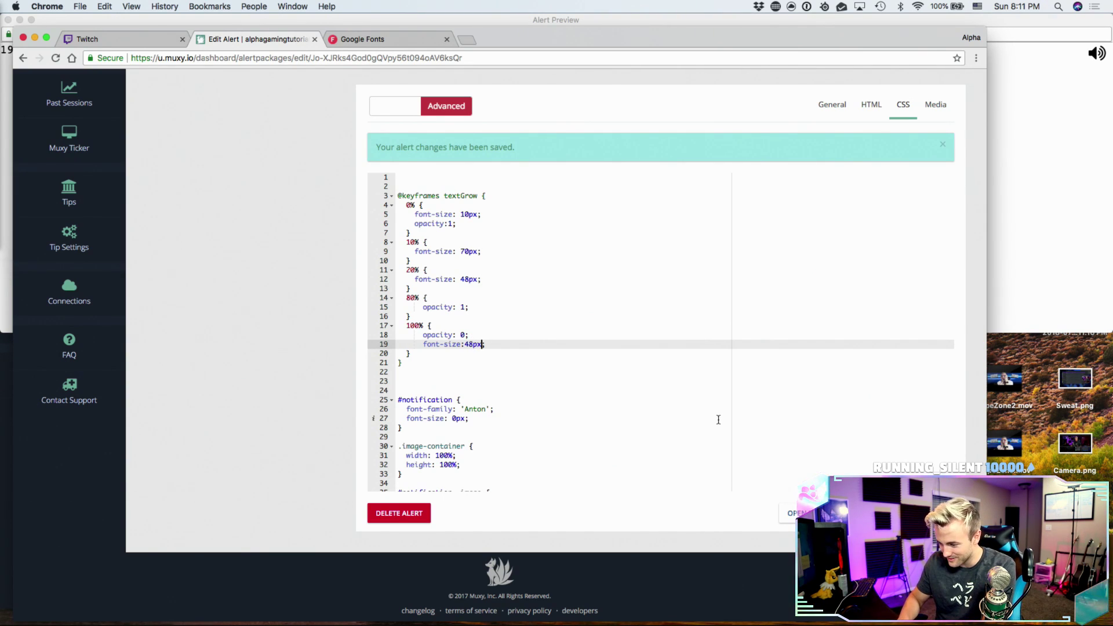
{"action": "key", "text": "Left"}
{"action": "key", "text": "Left"}
{"action": "key", "text": "Left"}
{"action": "left_click", "coordinate": [922, 512]}
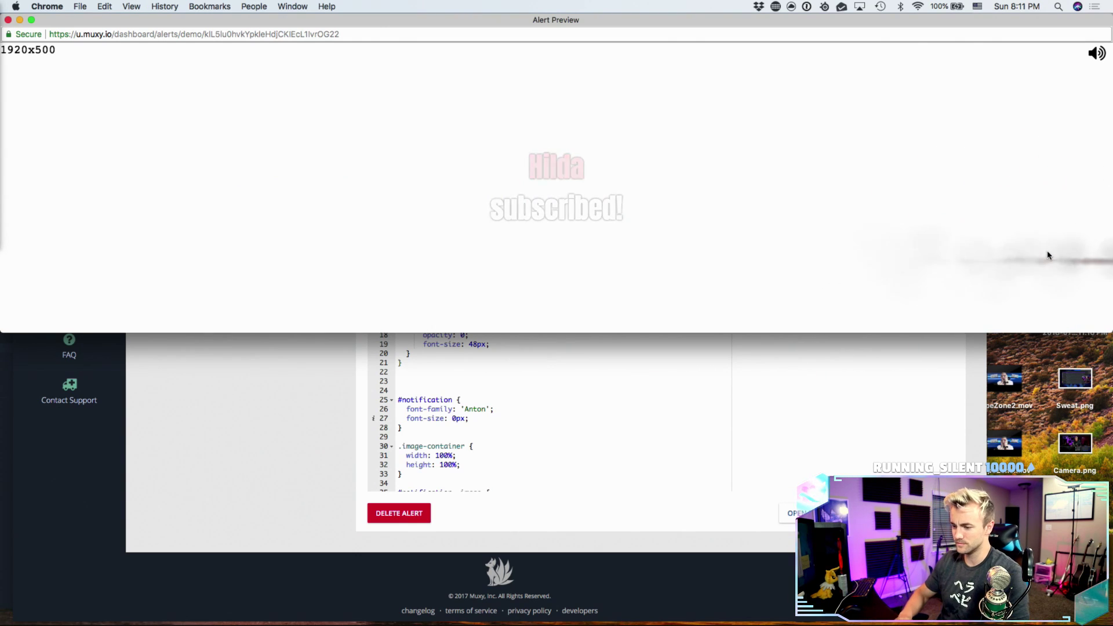
- Close the Alert Preview window and bring the alert package URL, name and window size into view
{"action": "left_click", "coordinate": [8, 20]}
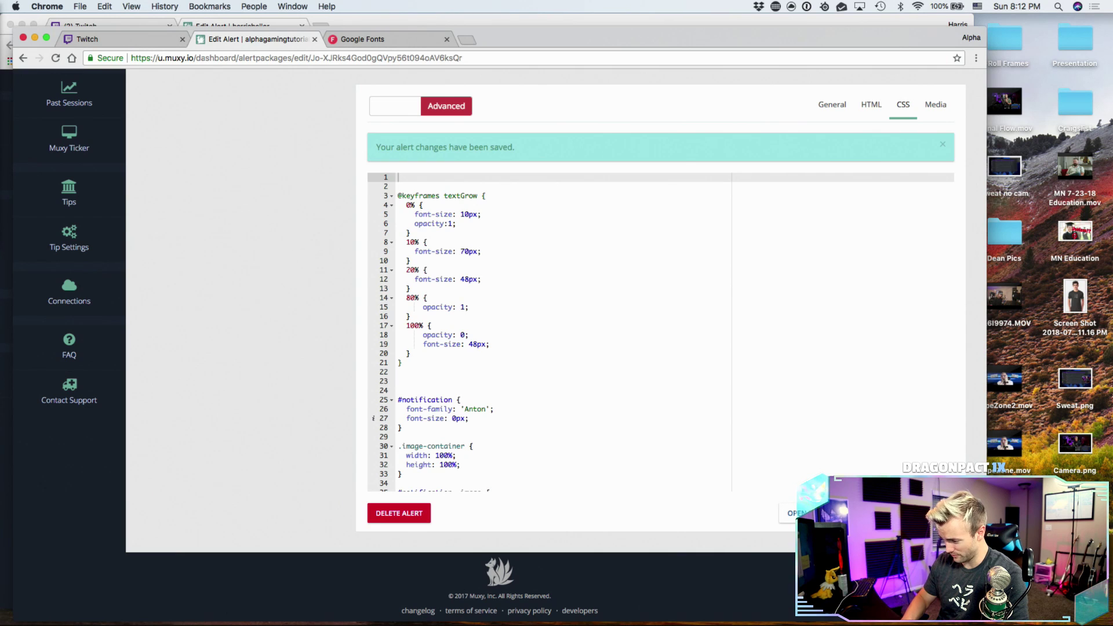
{"action": "scroll", "coordinate": [337, 375], "scroll_direction": "up", "scroll_amount": 5}
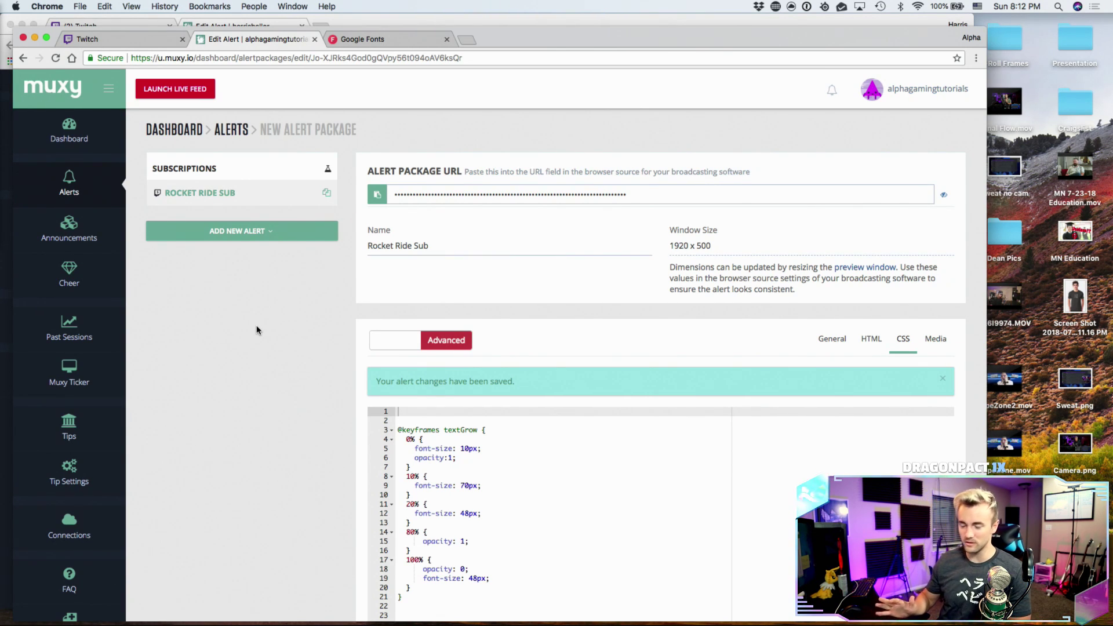
{"action": "scroll", "coordinate": [287, 415], "scroll_direction": "down", "scroll_amount": 5}
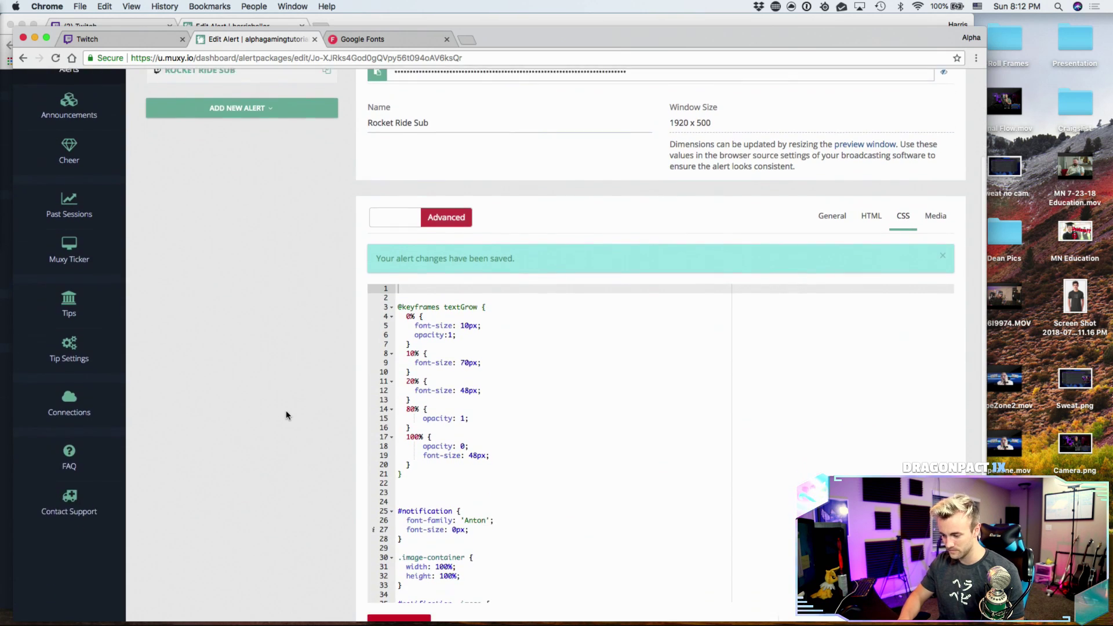
{"action": "scroll", "coordinate": [519, 381], "scroll_direction": "up", "scroll_amount": 1}
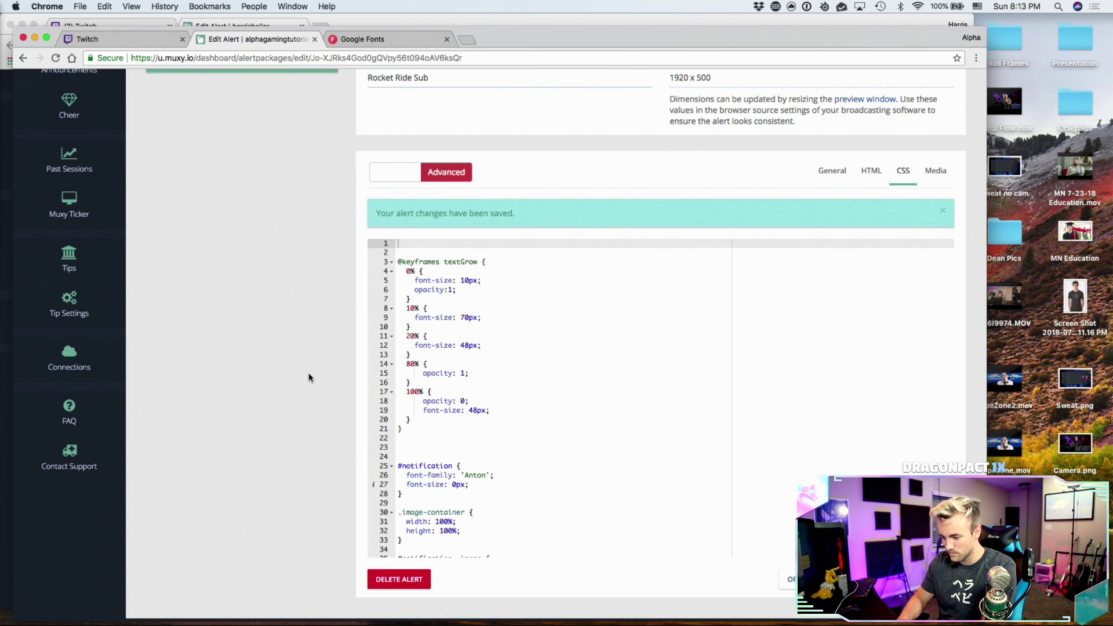
{"action": "scroll", "coordinate": [308, 377], "scroll_direction": "up", "scroll_amount": 5}
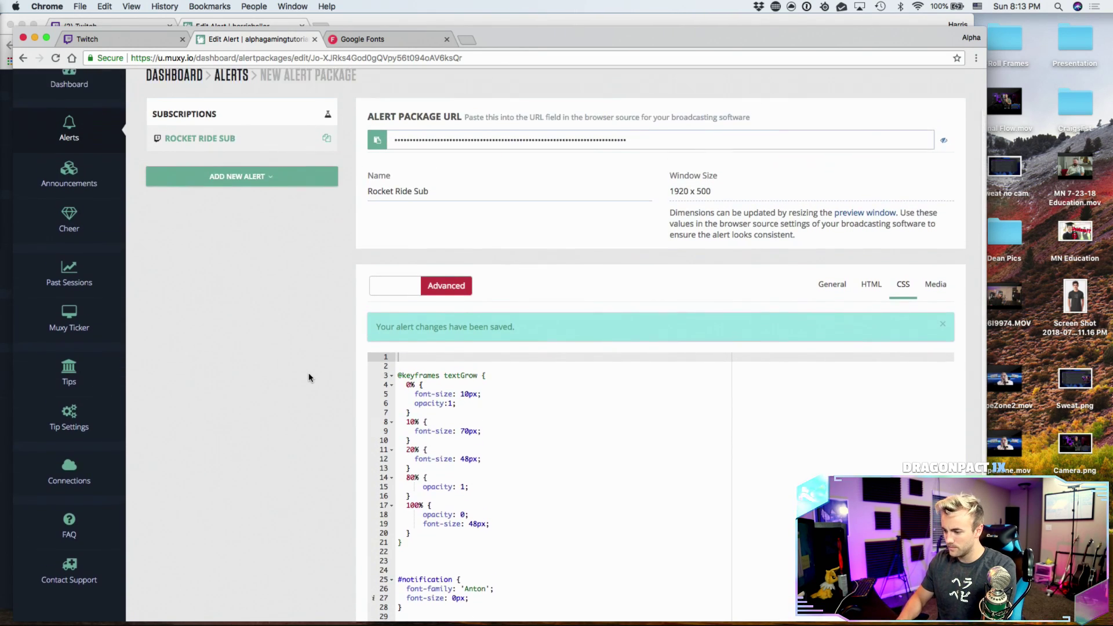
{"action": "scroll", "coordinate": [309, 377], "scroll_direction": "up", "scroll_amount": 1}
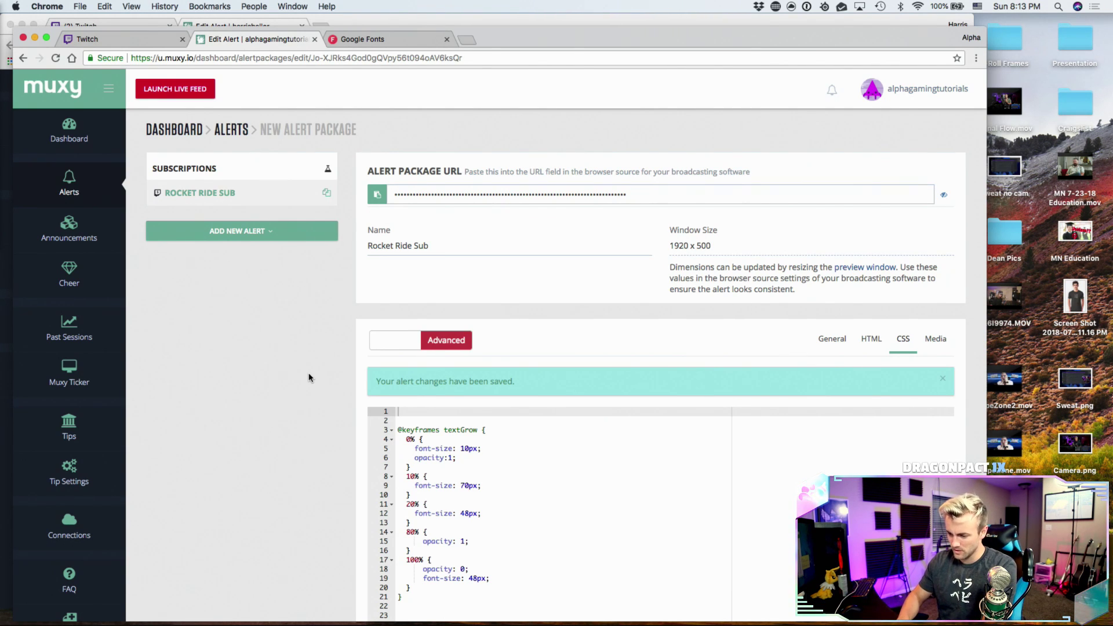
{"action": "scroll", "coordinate": [309, 377], "scroll_direction": "down", "scroll_amount": 1}
{"action": "scroll", "coordinate": [311, 377], "scroll_direction": "up", "scroll_amount": 1}
{"action": "key", "text": "ctrl+Right"}
{"action": "key", "text": "ctrl+Left"}
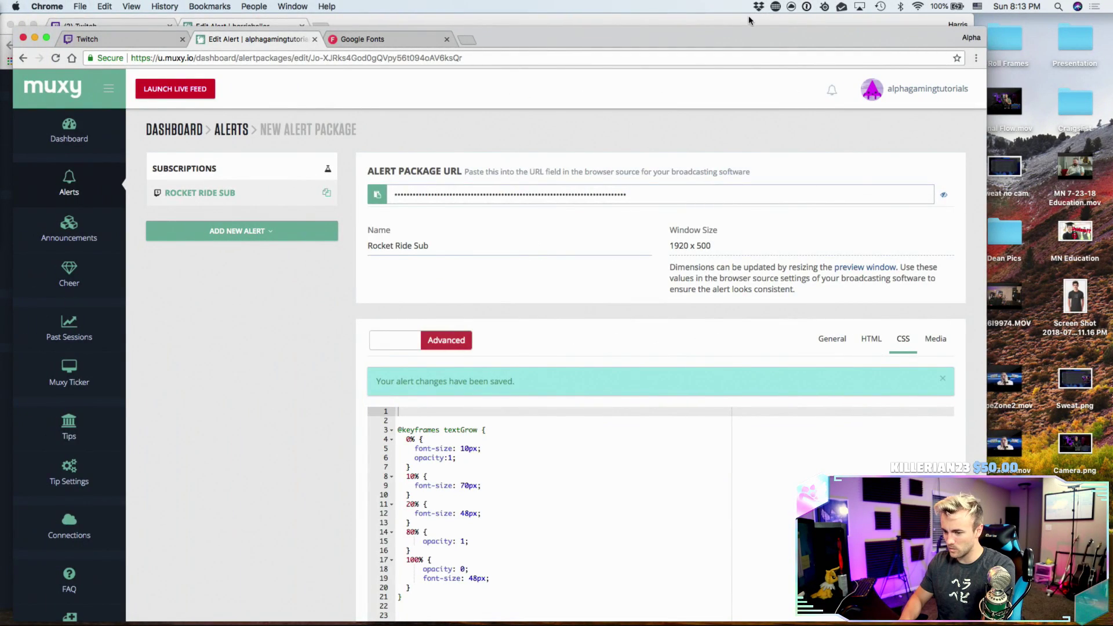
- Clear away the second Chrome window behind the Muxy alert editor
{"action": "left_click", "coordinate": [749, 21]}
{"action": "left_click", "coordinate": [9, 24]}
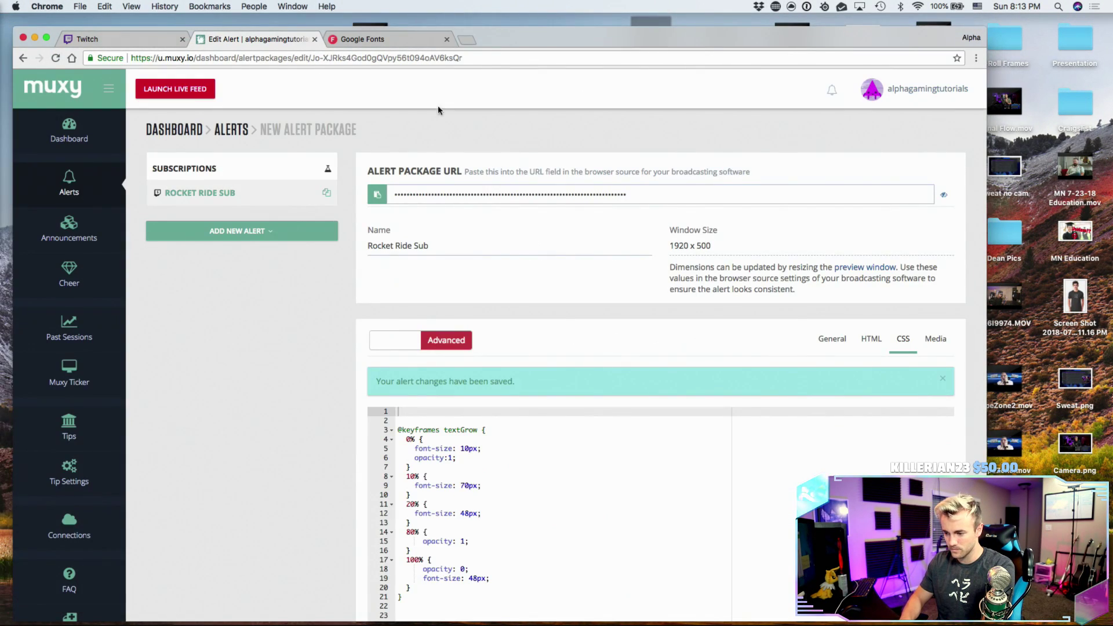
{"action": "key", "text": "ctrl+Right"}
{"action": "key", "text": "ctrl+Left"}
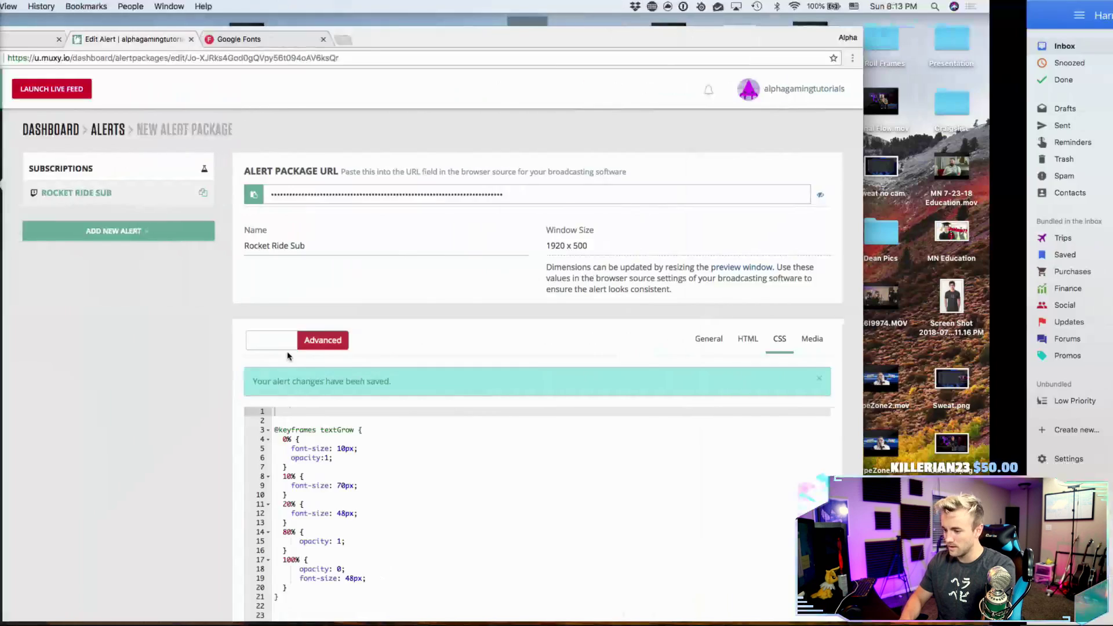
- Switch to Safari and search Google for "fortnite llama" in a new tab
{"action": "left_click", "coordinate": [373, 586]}
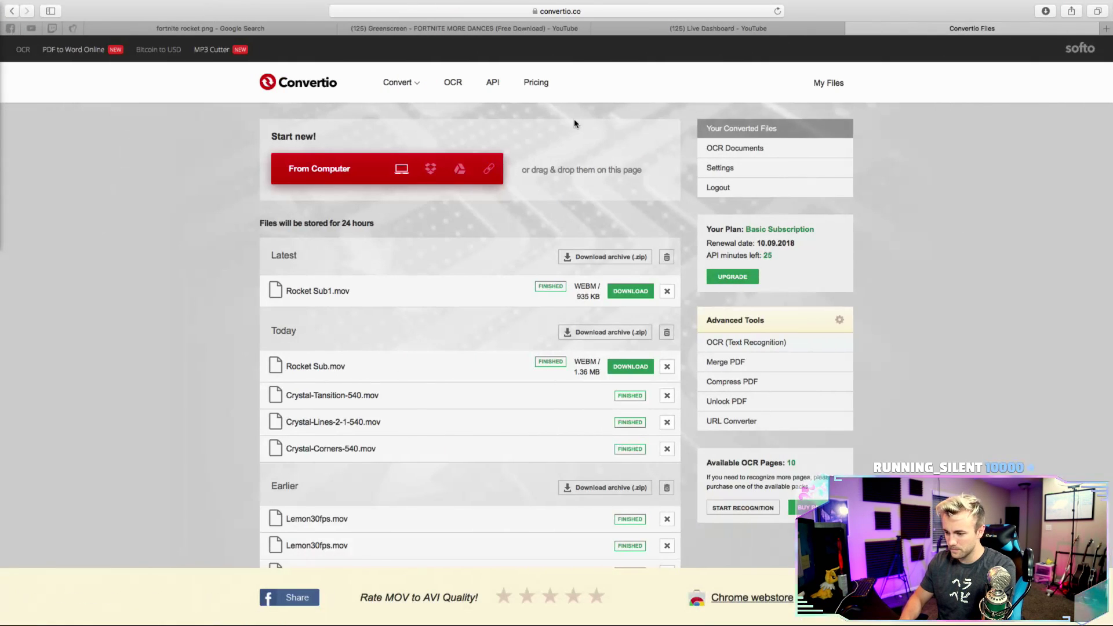
{"action": "key", "text": "super+t"}
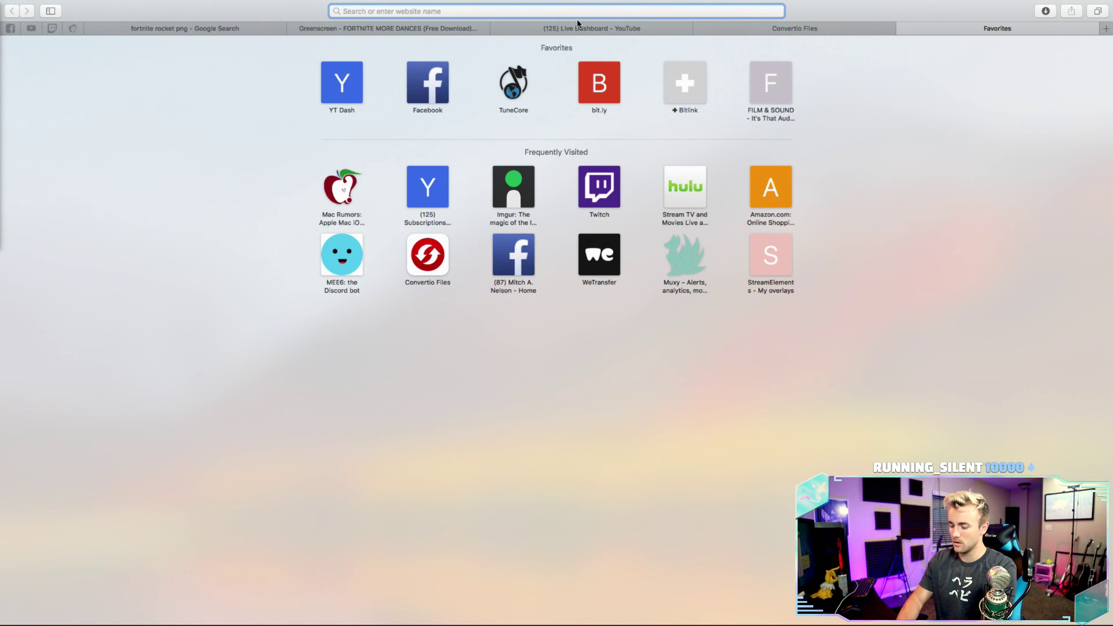
{"action": "type", "text": "for"}
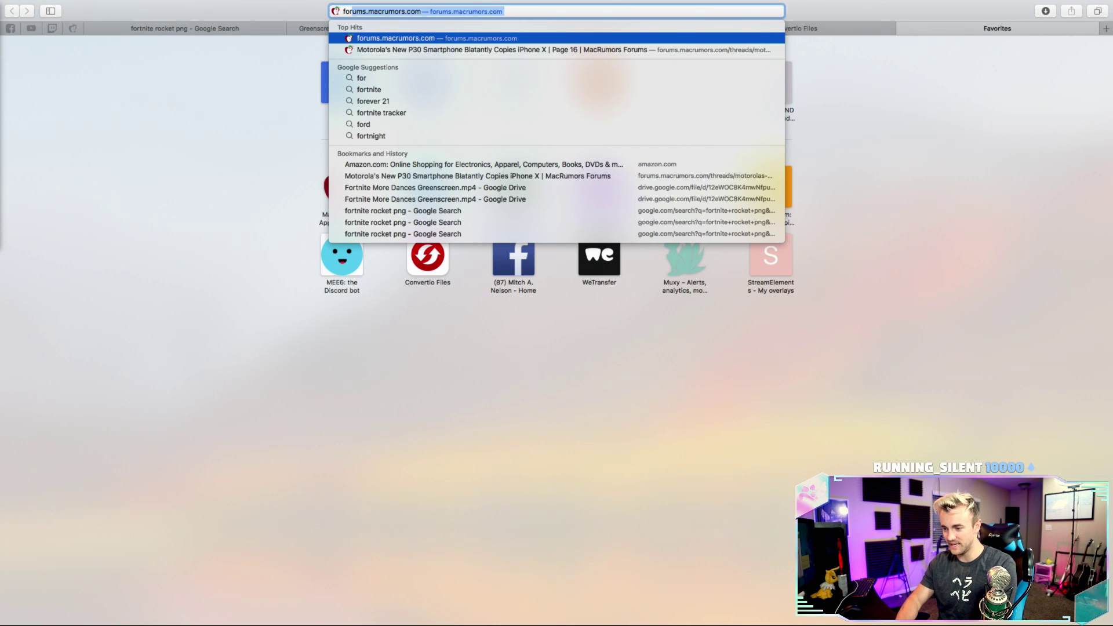
{"action": "type", "text": "tni"}
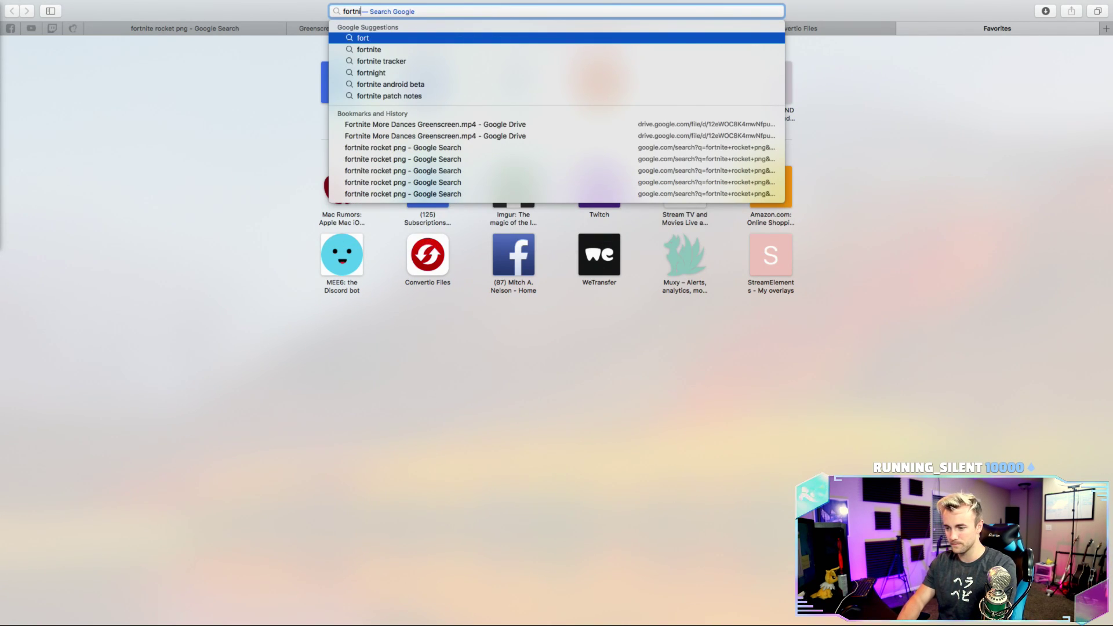
{"action": "type", "text": "te llama"}
{"action": "key", "text": "Return"}
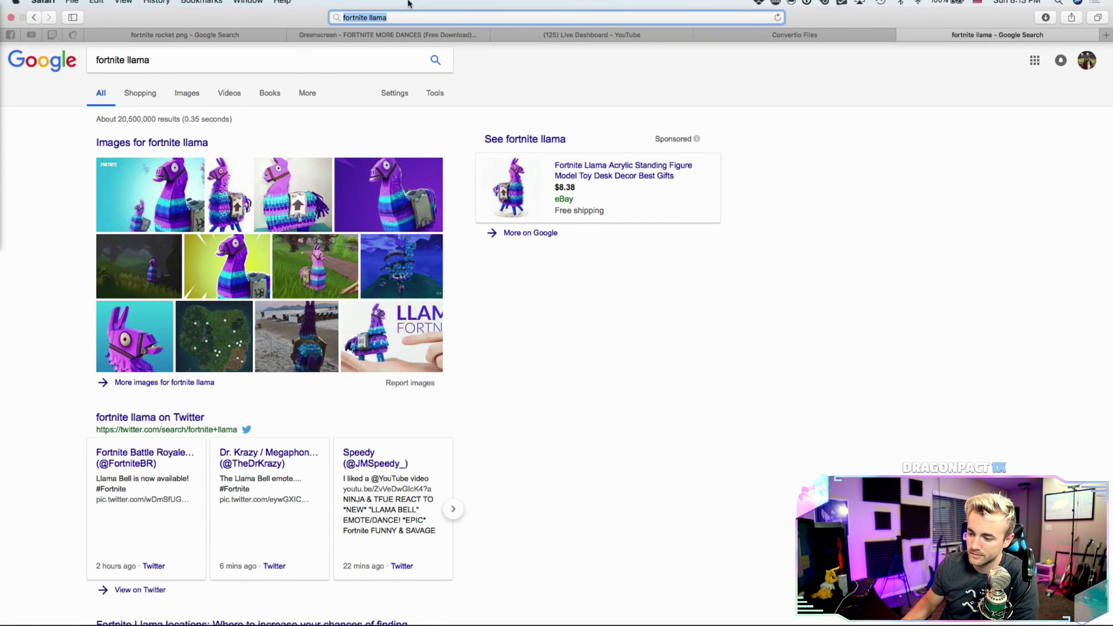
- Refine the search to "fortnite llama png" and show the image results
{"action": "left_click", "coordinate": [180, 61]}
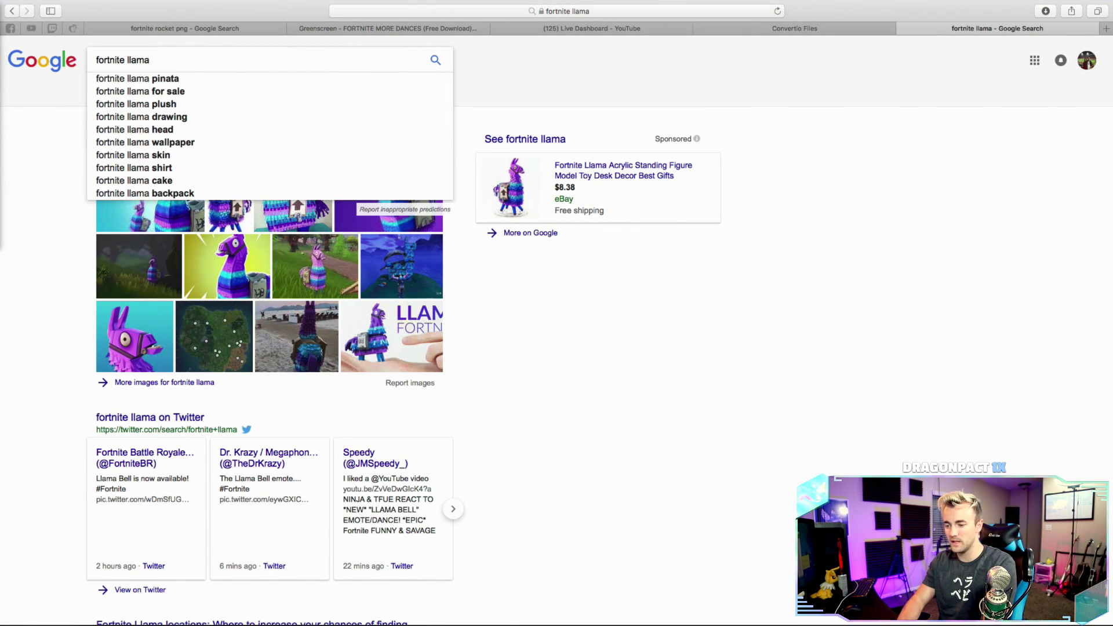
{"action": "type", "text": "png"}
{"action": "key", "text": "Return"}
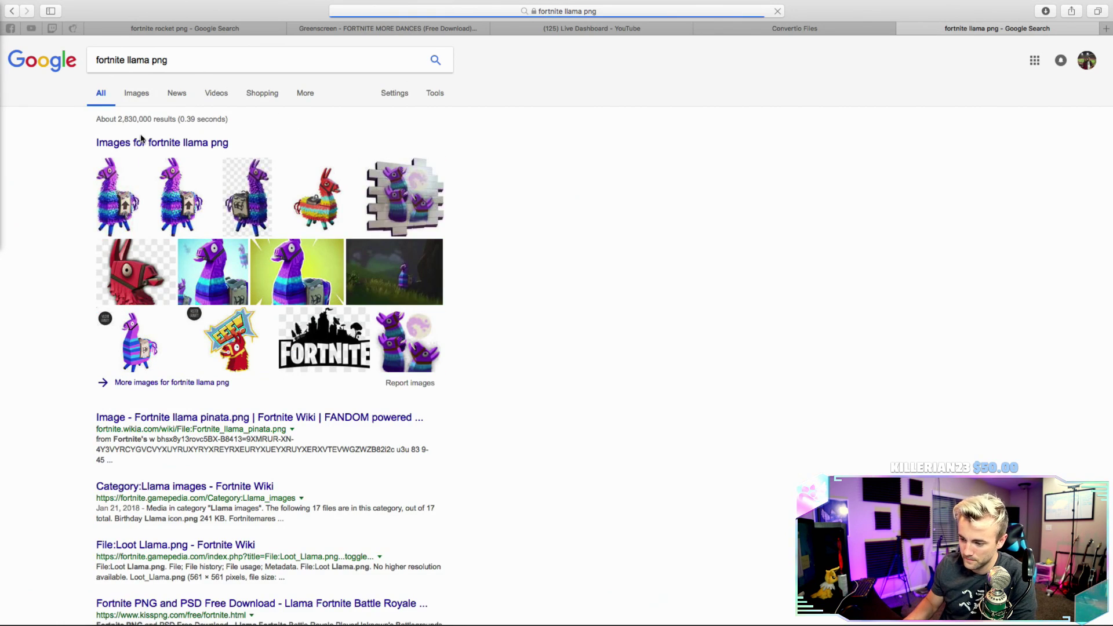
{"action": "left_click", "coordinate": [137, 94]}
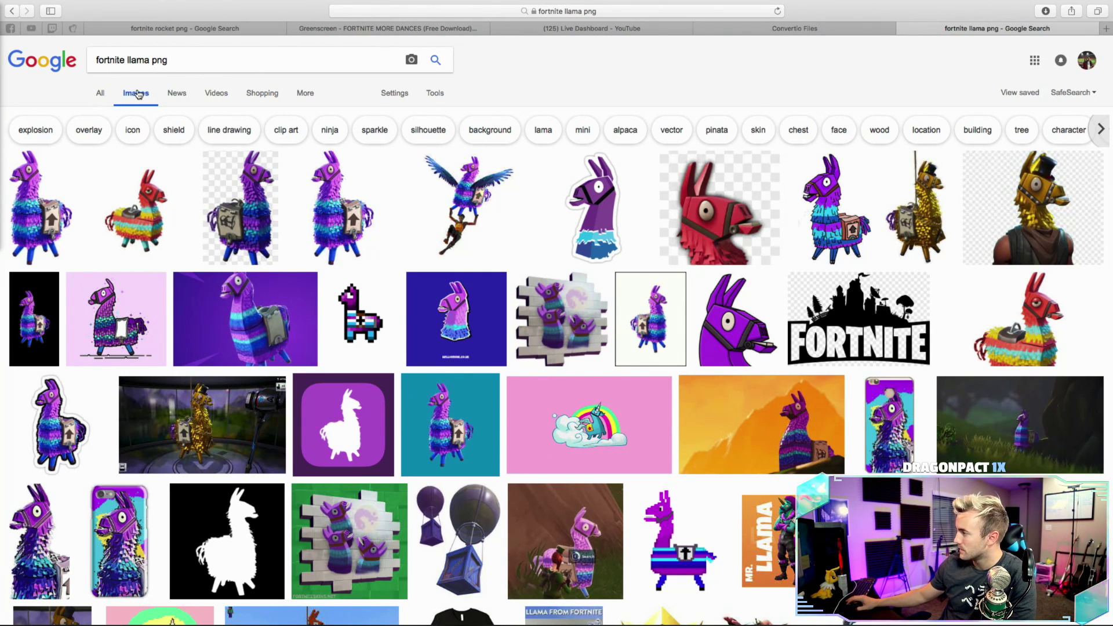
- Open the first purple llama piñata image with the transparent background and save it to the computer
{"action": "left_click", "coordinate": [51, 225]}
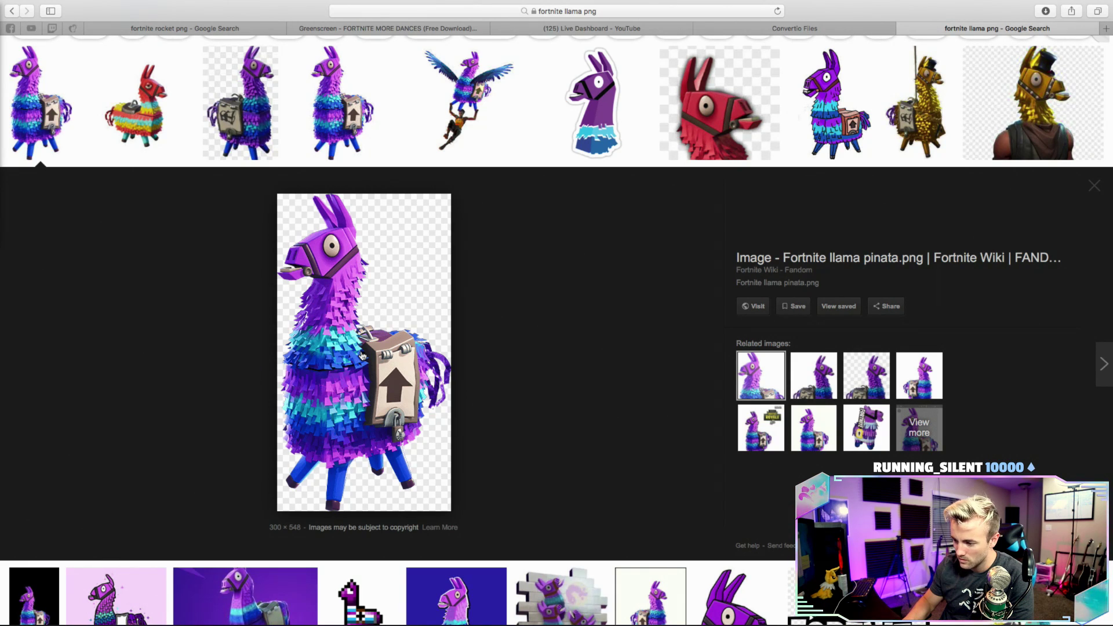
{"action": "right_click", "coordinate": [360, 355]}
{"action": "left_click", "coordinate": [426, 482]}
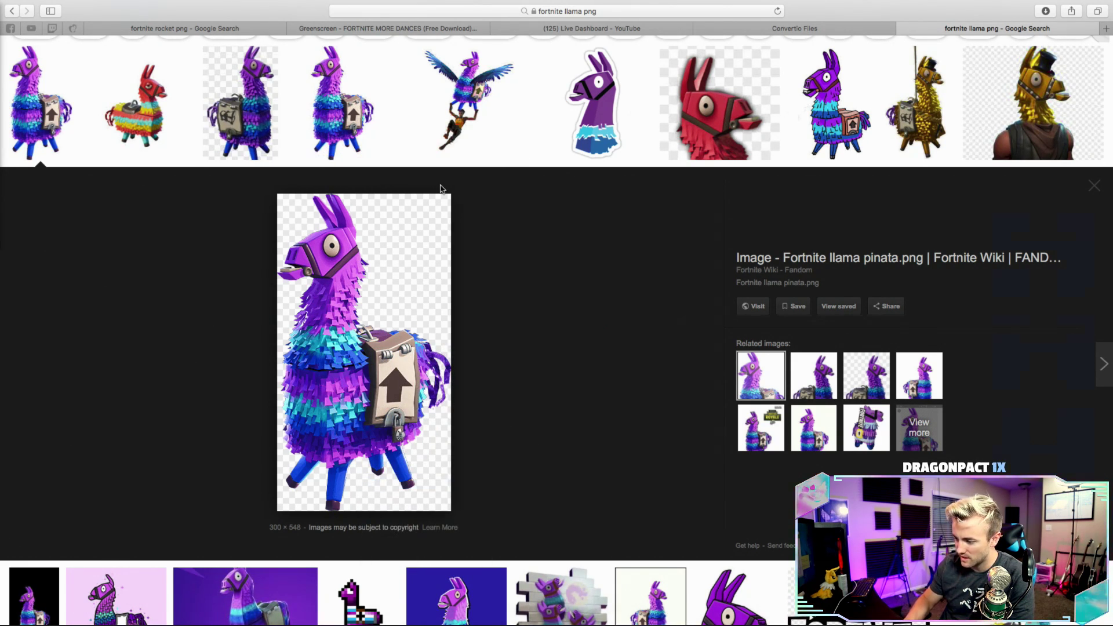
- Return to the desktop, minimize the Muxy Chrome window and launch Motion
{"action": "key", "text": "ctrl+Right"}
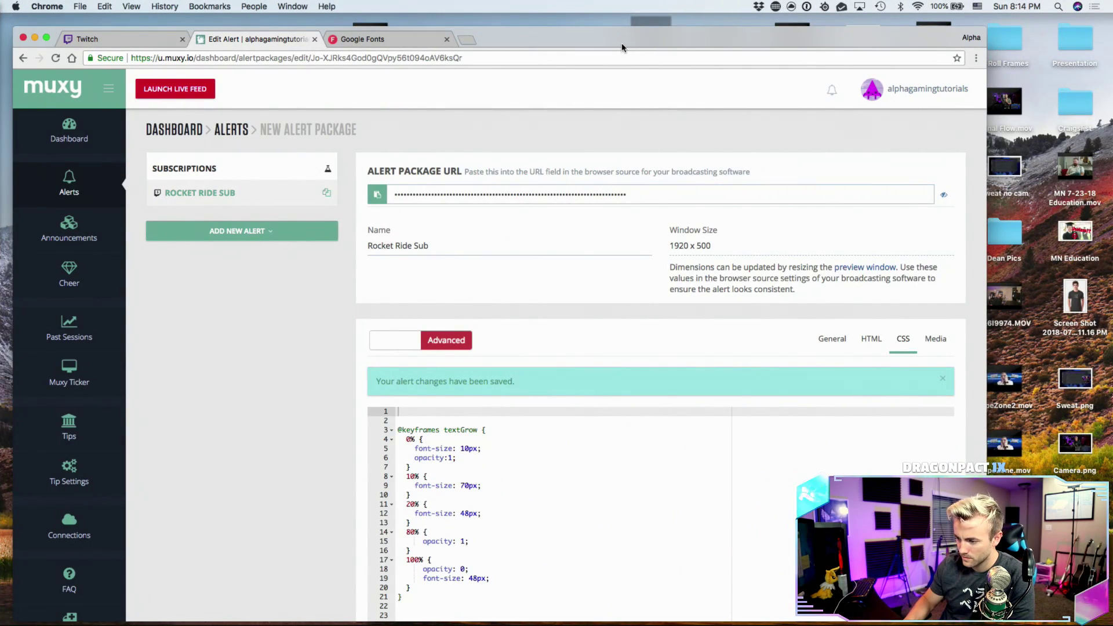
{"action": "left_click", "coordinate": [35, 37]}
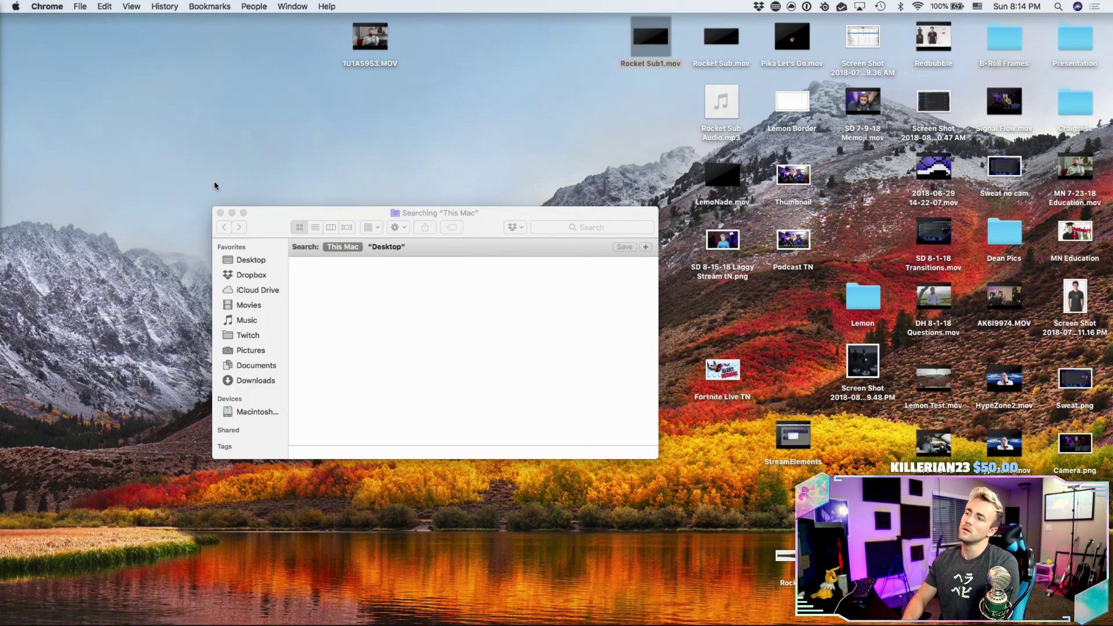
{"action": "key", "text": "super+space"}
{"action": "type", "text": "motion"}
{"action": "key", "text": "Escape"}
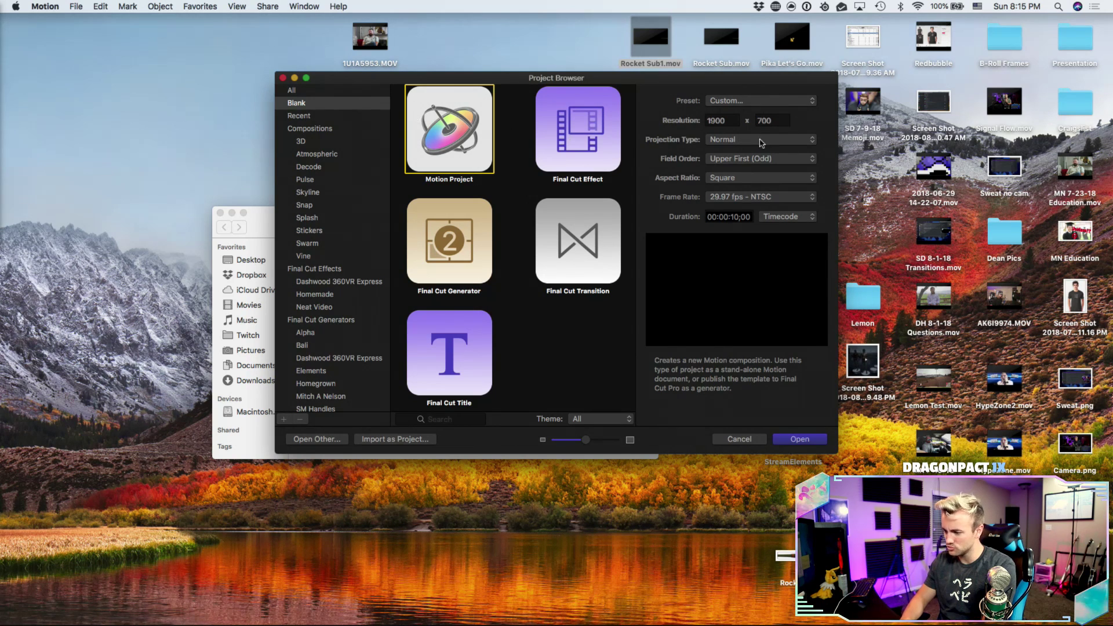
- Set the new Motion Project's resolution to 500 x 500 and its field order to None
{"action": "left_click_drag", "start_coordinate": [740, 123], "coordinate": [681, 120]}
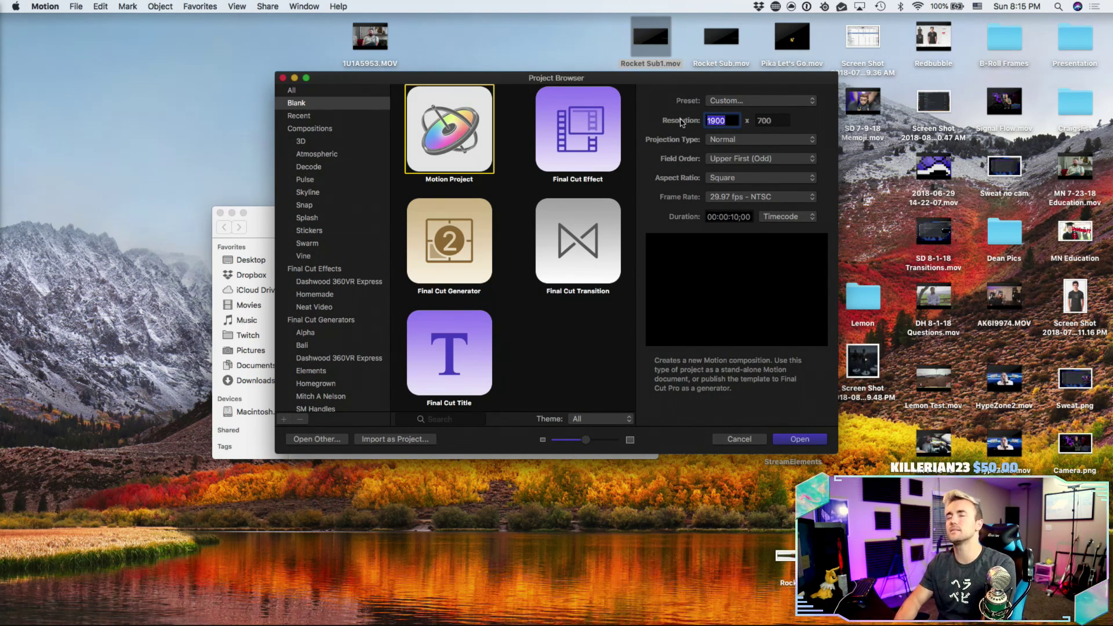
{"action": "type", "text": "500"}
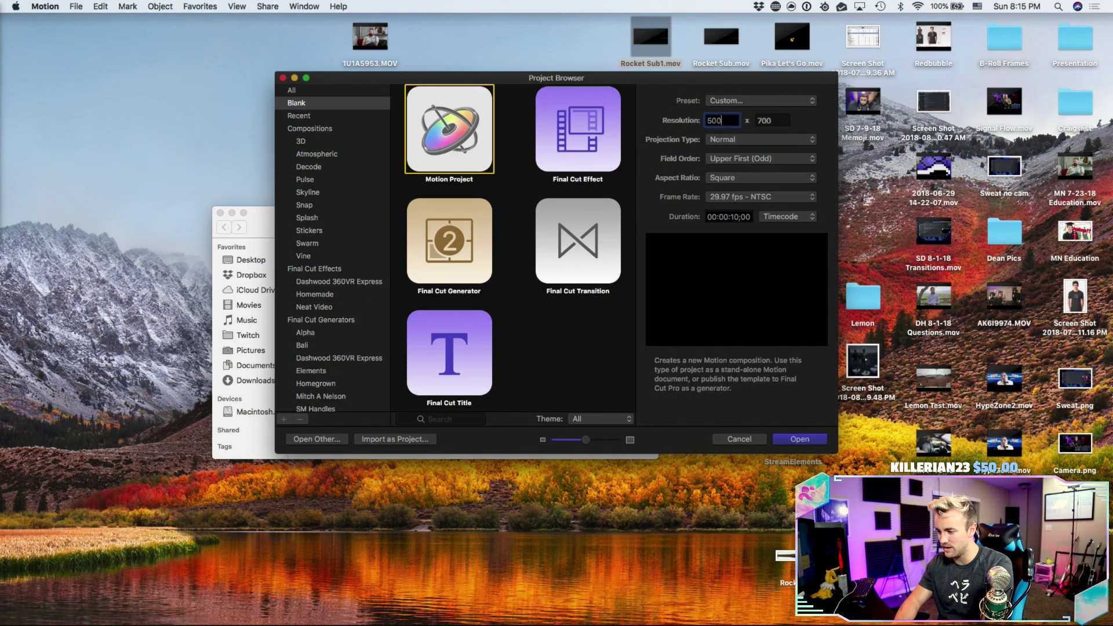
{"action": "key", "text": "Tab"}
{"action": "type", "text": "500"}
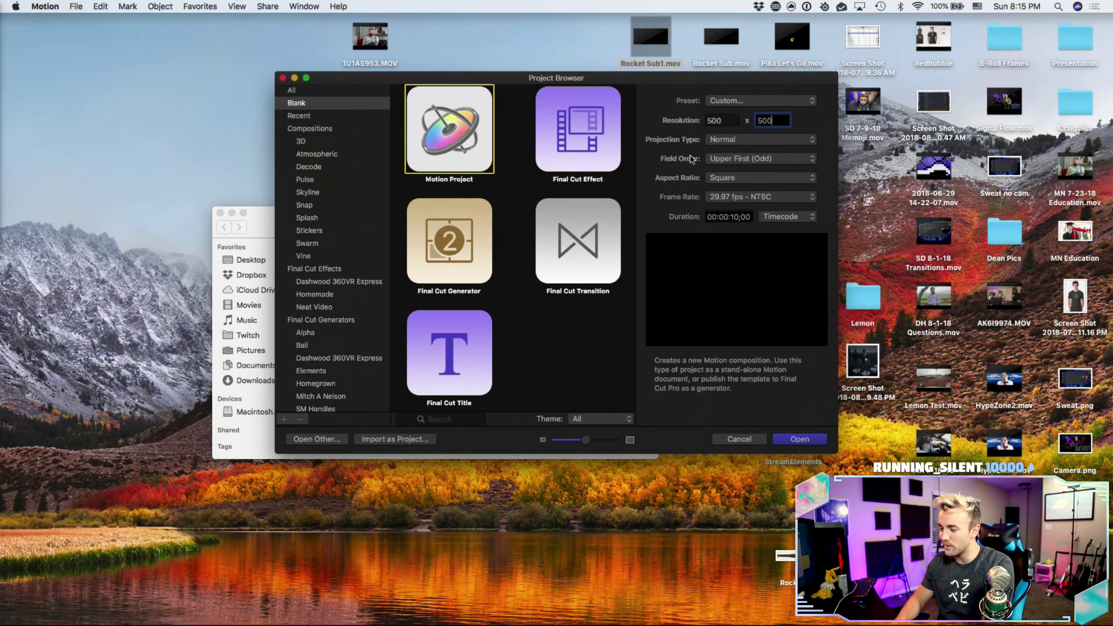
{"action": "left_click", "coordinate": [719, 159]}
{"action": "left_click", "coordinate": [719, 140]}
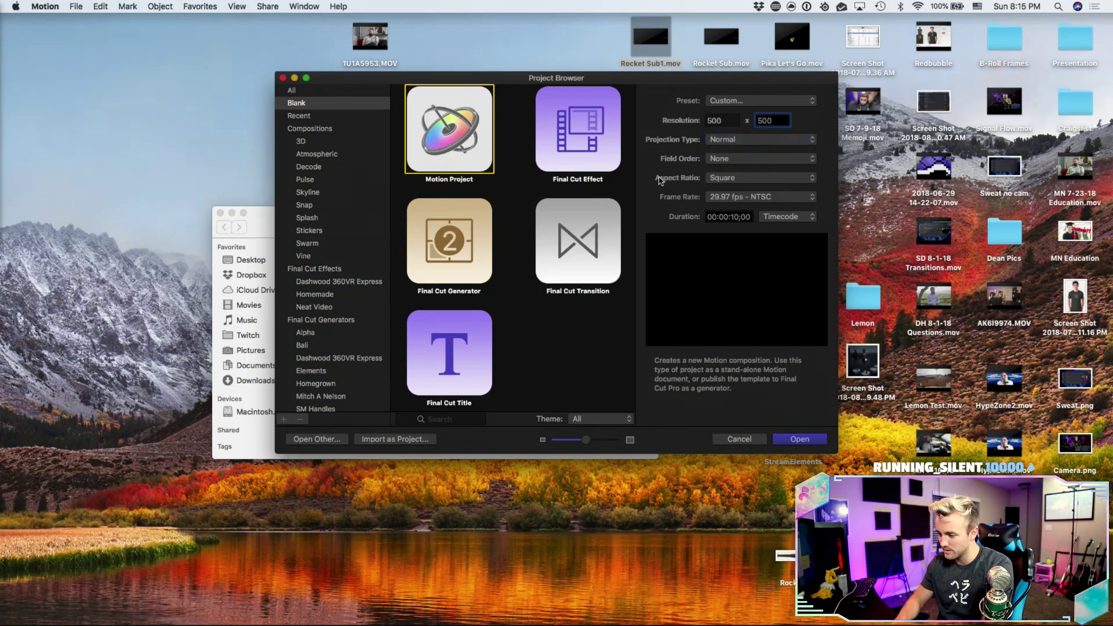
- Set the project duration to 00:00:06;00 and open the new Motion project
{"action": "left_click", "coordinate": [739, 217]}
{"action": "key", "text": "BackSpace"}
{"action": "key", "text": "BackSpace"}
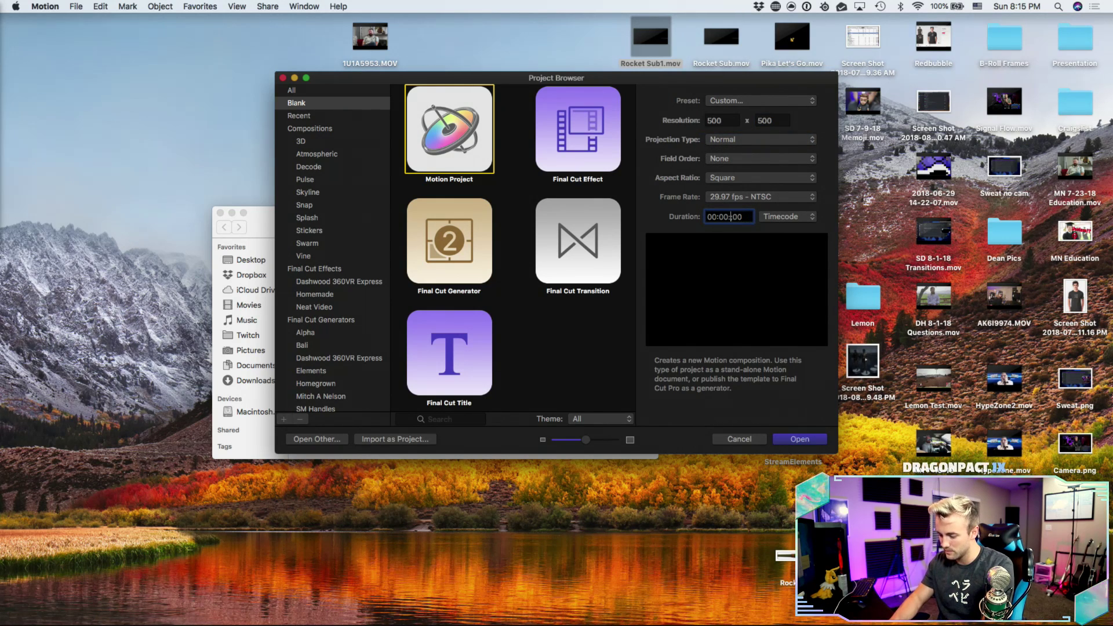
{"action": "type", "text": "06;00"}
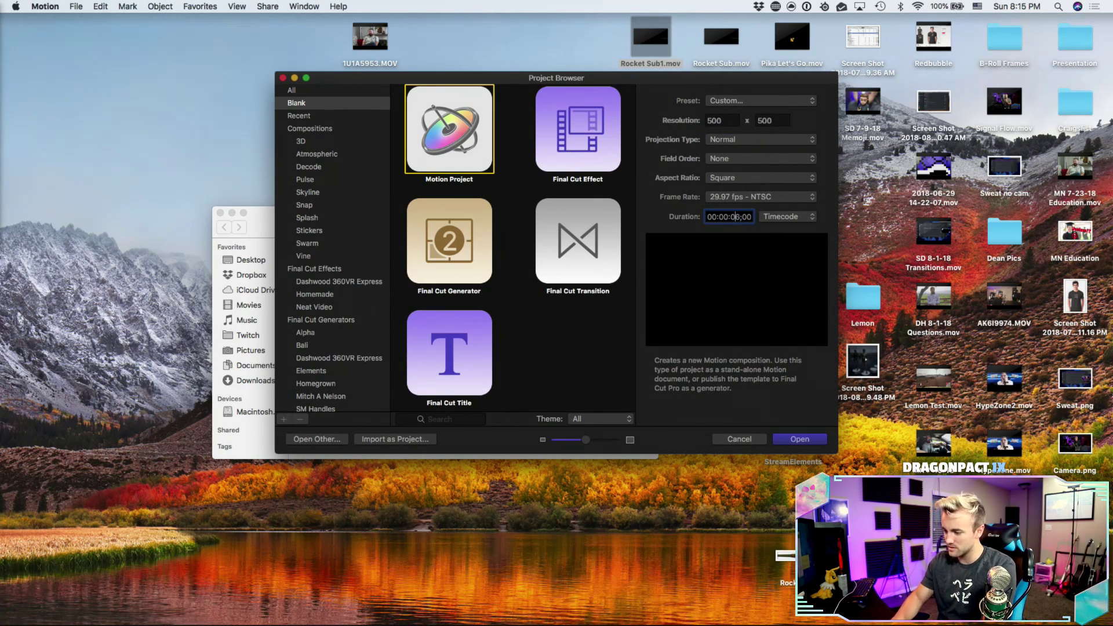
{"action": "left_click", "coordinate": [807, 440]}
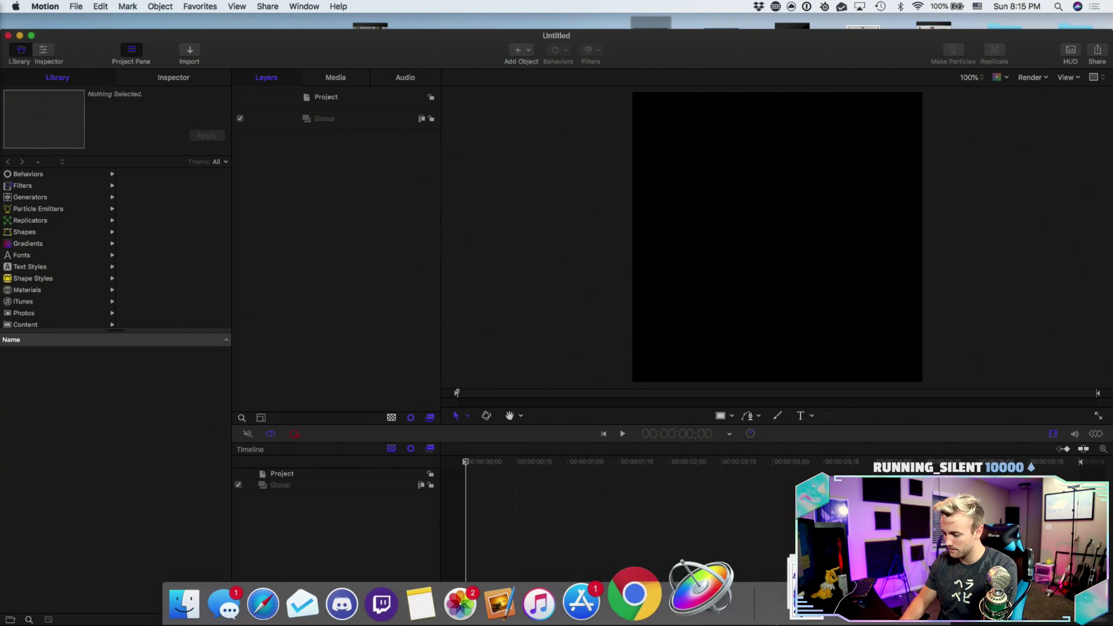
- Add the downloaded Fortnite llama image to the project's group and scale it down to 40.24%
{"action": "left_click", "coordinate": [769, 588]}
{"action": "left_click_drag", "start_coordinate": [773, 515], "coordinate": [333, 120]}
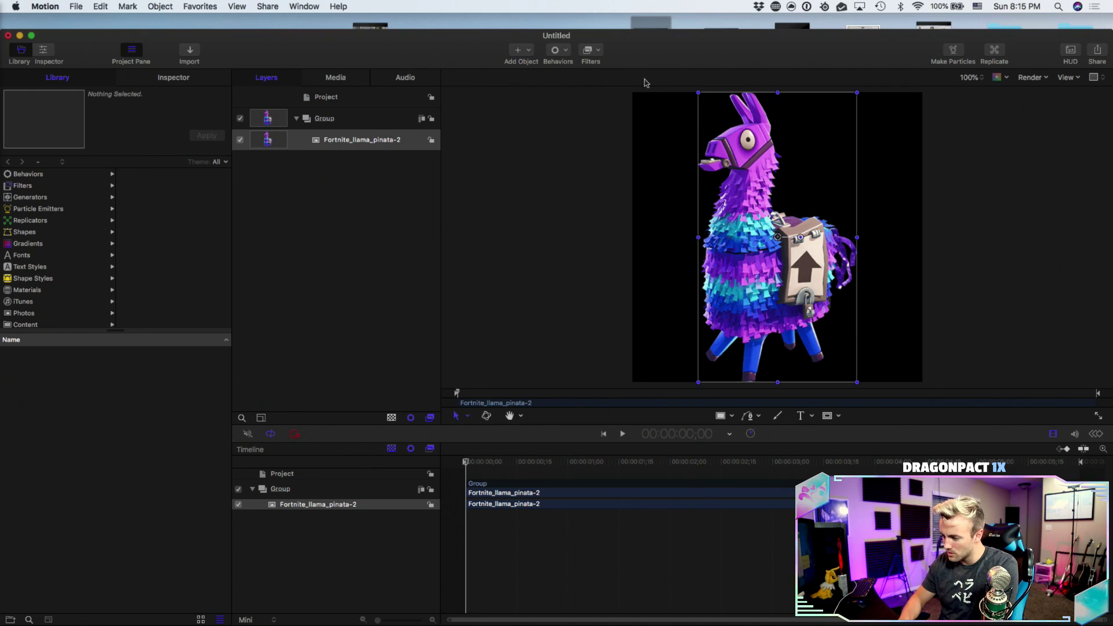
{"action": "left_click", "coordinate": [184, 79]}
{"action": "left_click", "coordinate": [16, 168]}
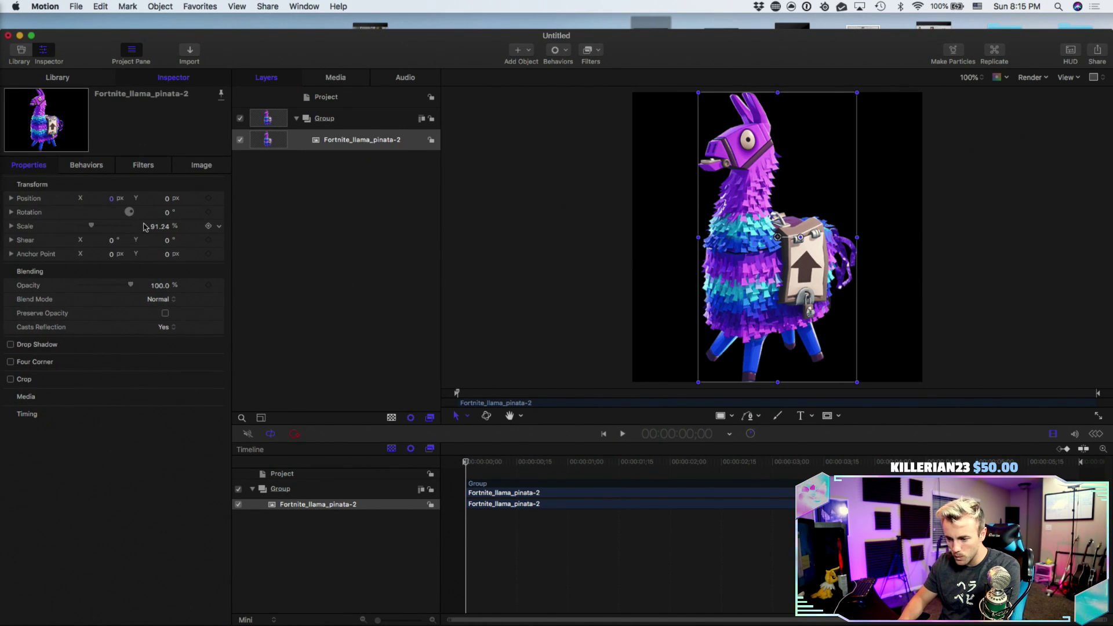
{"action": "left_click_drag", "start_coordinate": [158, 227], "coordinate": [158, 259]}
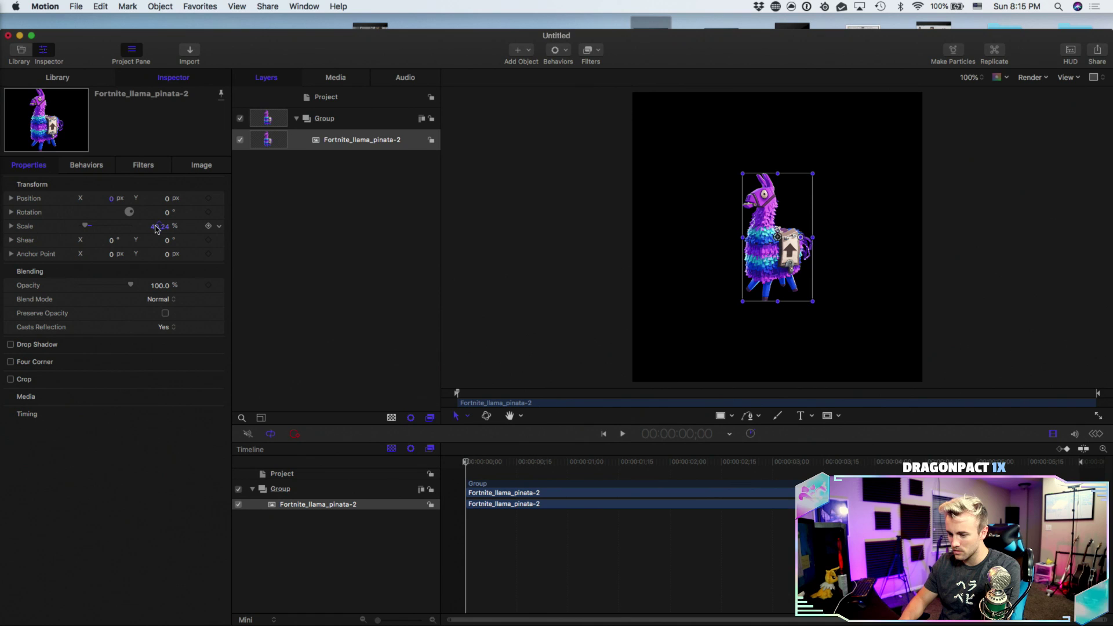
{"action": "left_click", "coordinate": [157, 227]}
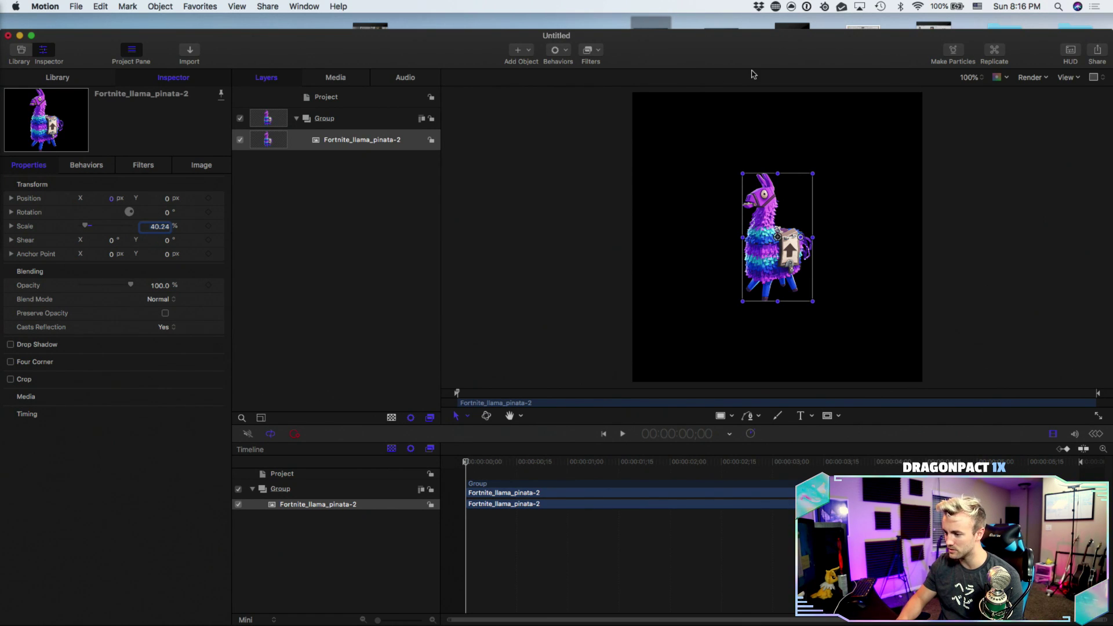
- Rename the Fortnite_llama_pinata-2 layer to Llama
{"action": "left_click", "coordinate": [567, 51]}
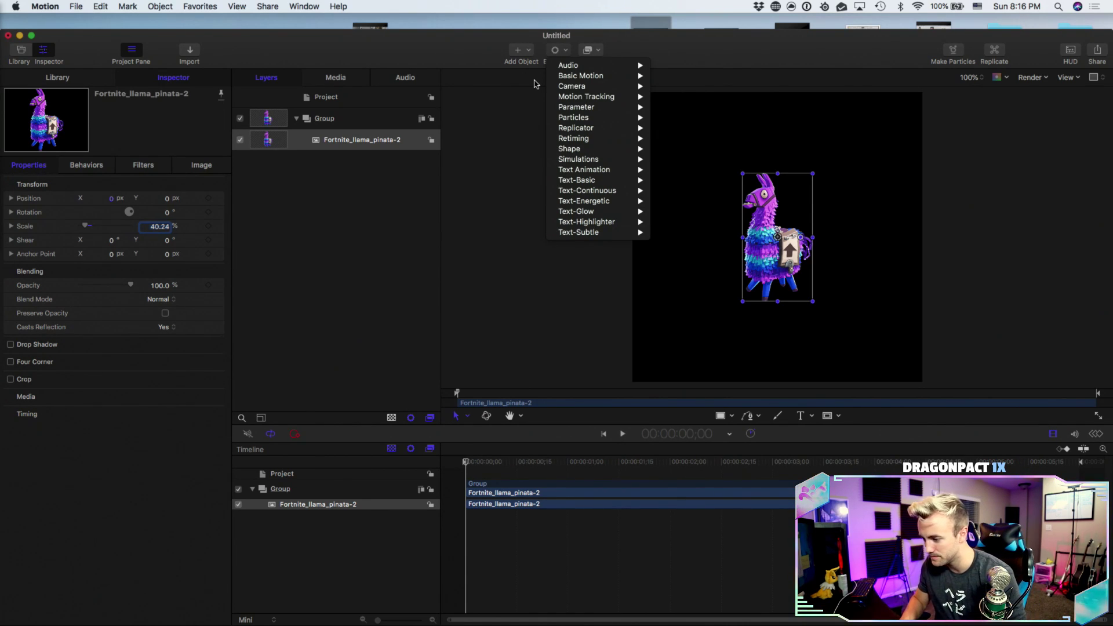
{"action": "left_click", "coordinate": [516, 118]}
{"action": "left_click", "coordinate": [363, 147]}
{"action": "double_click", "coordinate": [363, 147]}
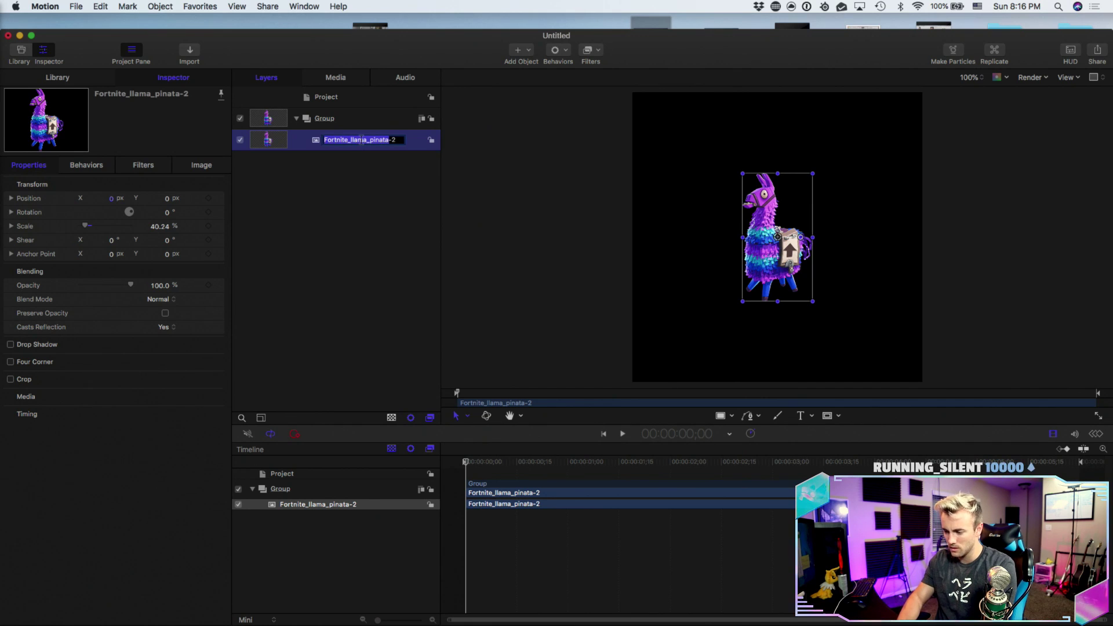
{"action": "type", "text": "Llama"}
{"action": "key", "text": "Return"}
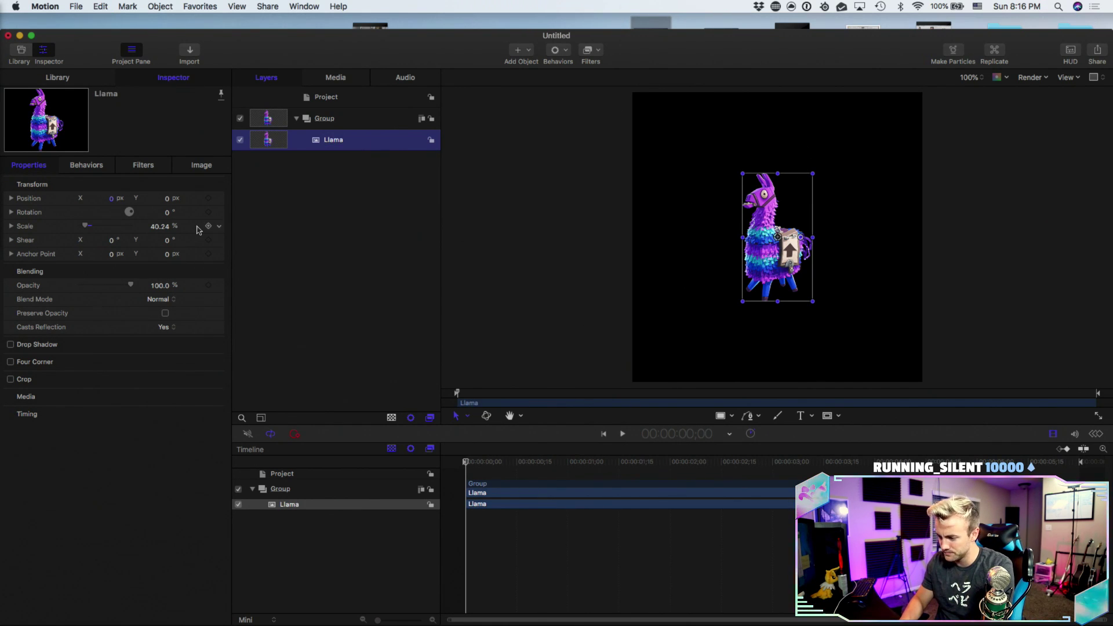
- Keyframe the Llama's Y position at 0 px on frame 6 and at 371 px on frame 0
{"action": "left_click_drag", "start_coordinate": [465, 459], "coordinate": [486, 462]}
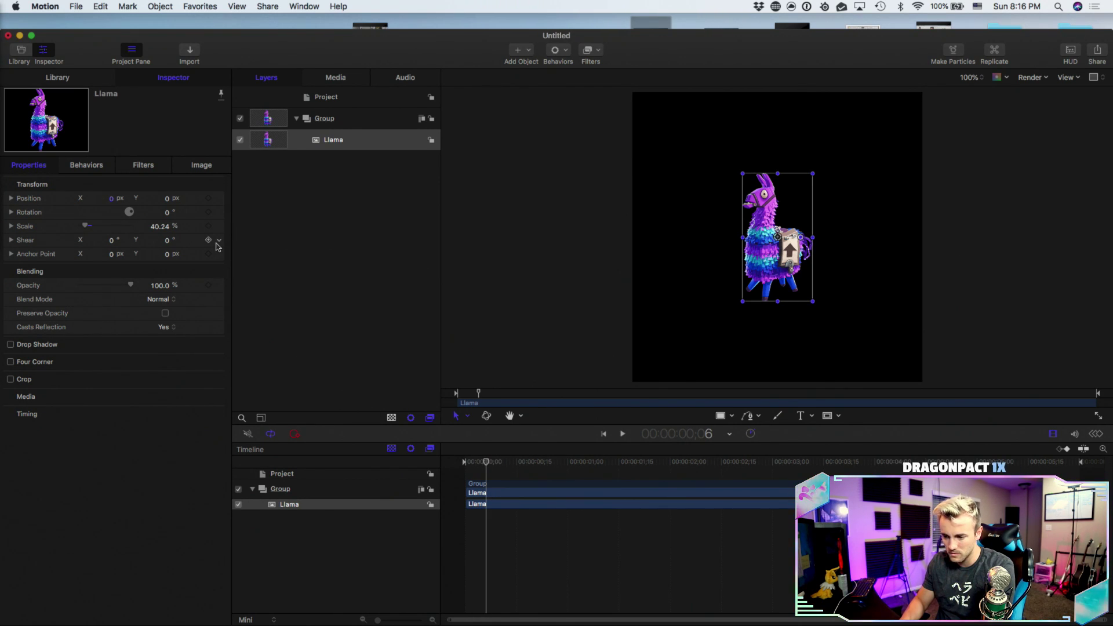
{"action": "left_click", "coordinate": [11, 199]}
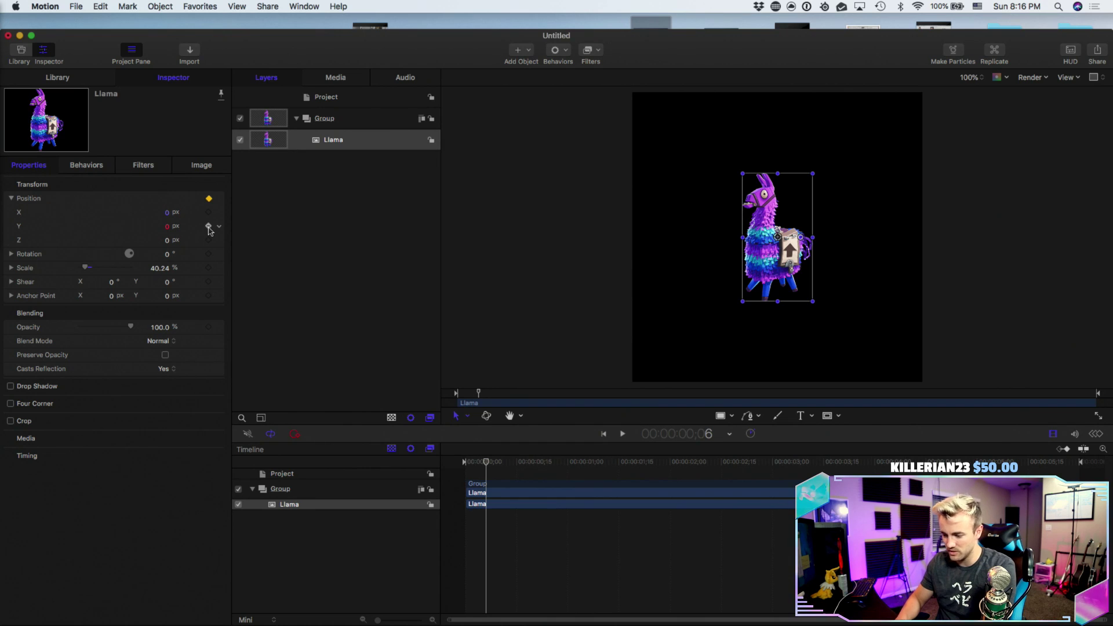
{"action": "left_click_drag", "start_coordinate": [480, 395], "coordinate": [442, 396]}
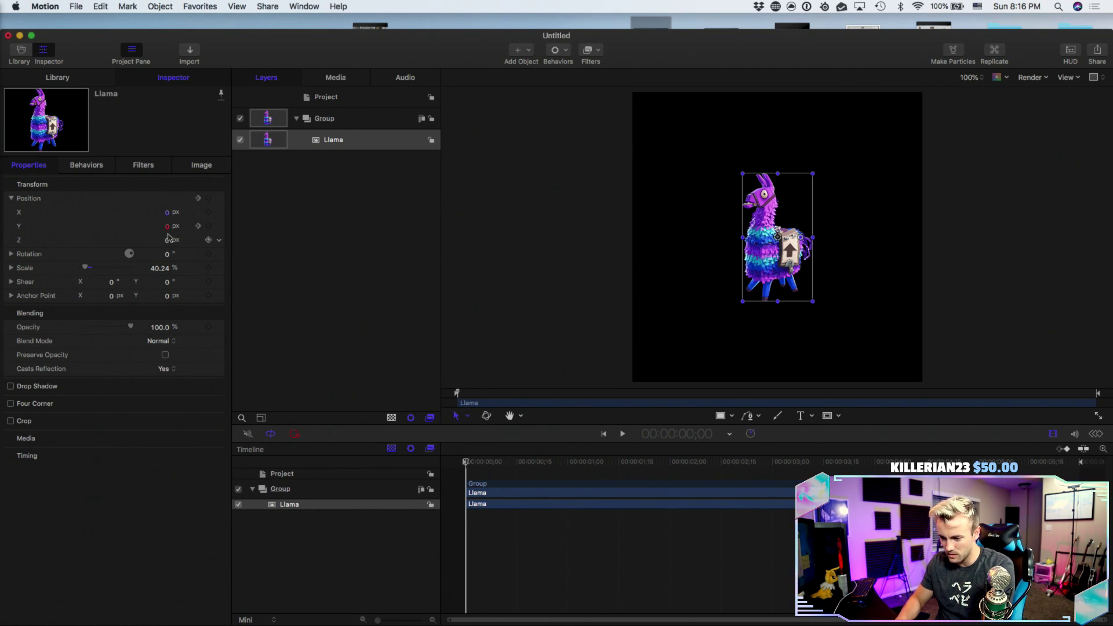
{"action": "left_click_drag", "start_coordinate": [168, 230], "coordinate": [217, 229]}
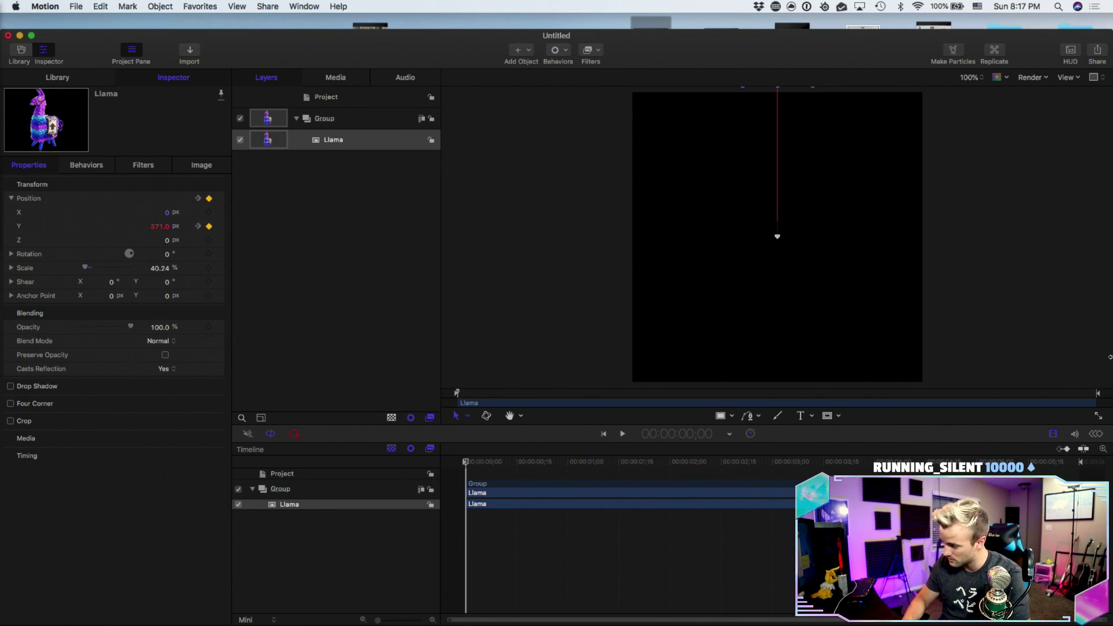
- Show the Keyframe Editor in place of the Timeline and zoom in on the Llama's Y position curve
{"action": "left_click", "coordinate": [1096, 434]}
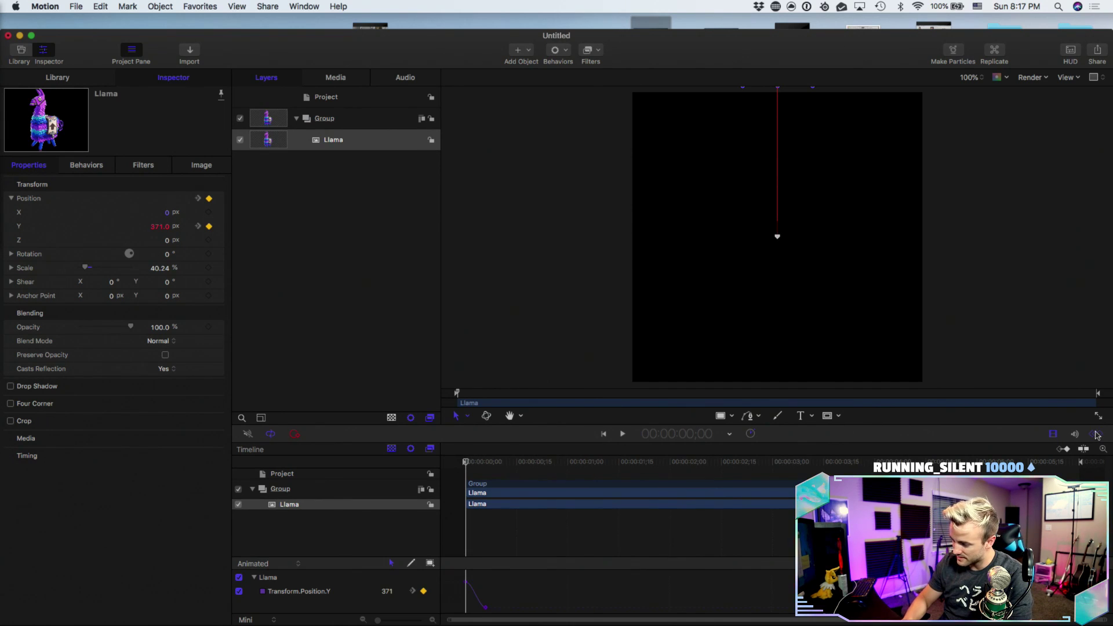
{"action": "left_click", "coordinate": [1053, 434]}
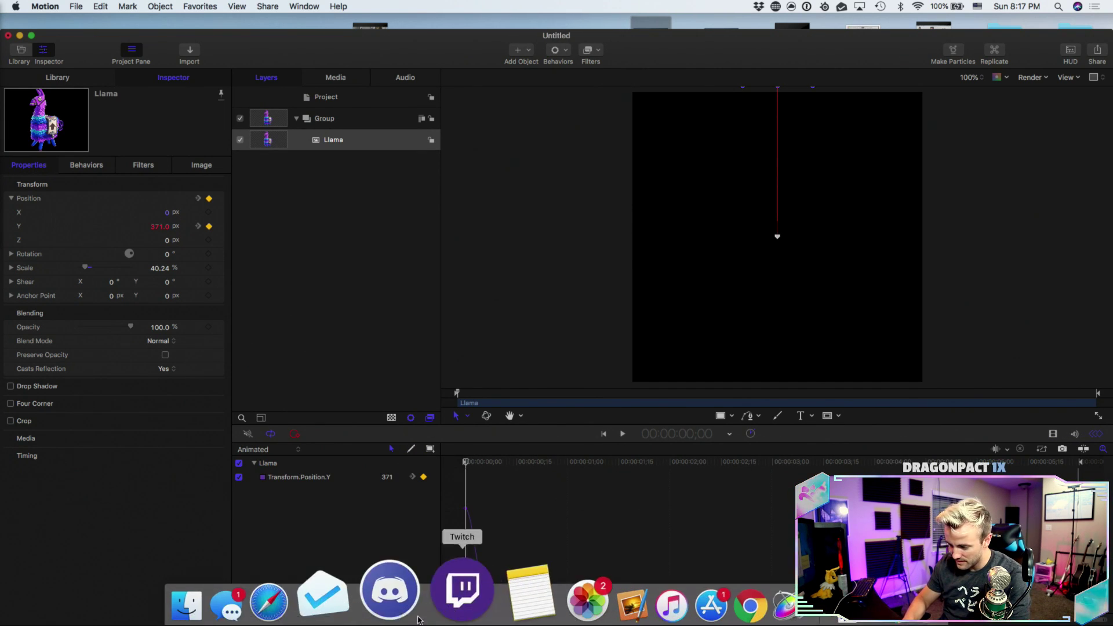
{"action": "left_click_drag", "start_coordinate": [377, 619], "coordinate": [419, 619]}
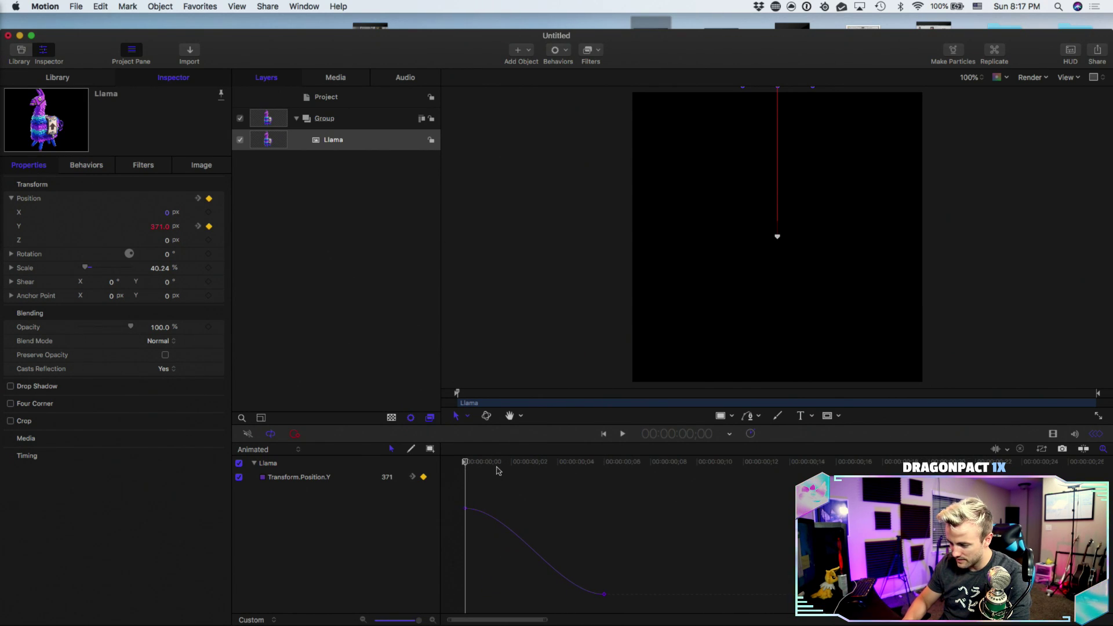
- Play back the llama's drop from the first frame and return to the start
{"action": "mouse_move", "coordinate": [464, 462]}
{"action": "left_mouse_down"}
{"action": "mouse_move", "coordinate": [604, 462]}
{"action": "mouse_move", "coordinate": [466, 462]}
{"action": "mouse_move", "coordinate": [599, 474]}
{"action": "mouse_move", "coordinate": [478, 468]}
{"action": "mouse_move", "coordinate": [568, 471]}
{"action": "mouse_move", "coordinate": [602, 484]}
{"action": "mouse_move", "coordinate": [454, 469]}
{"action": "left_mouse_up"}
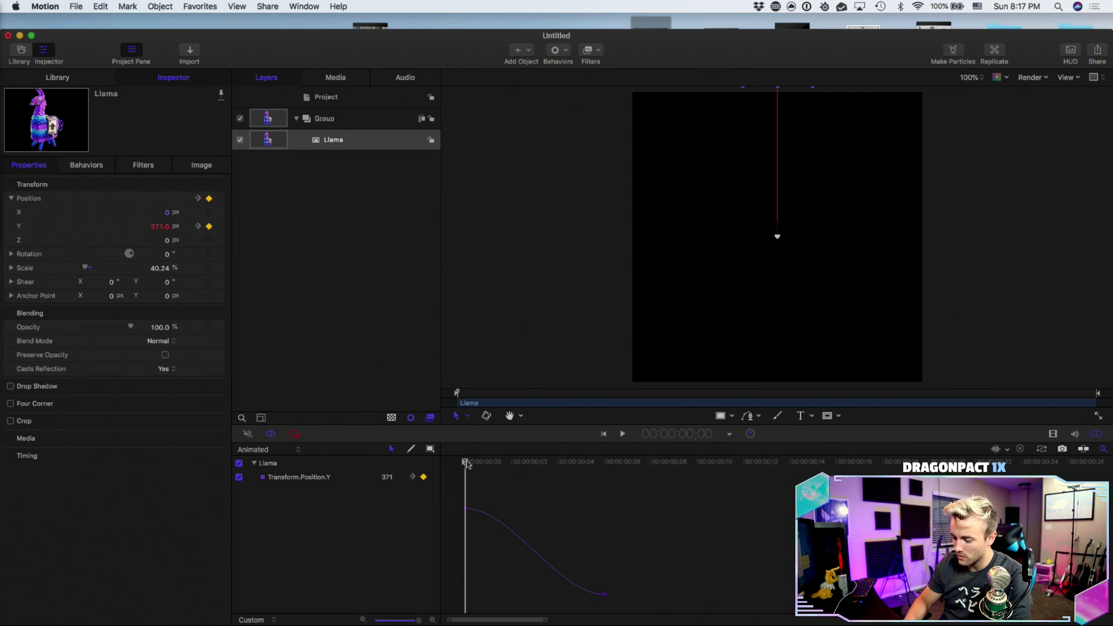
{"action": "left_click_drag", "start_coordinate": [475, 468], "coordinate": [451, 450]}
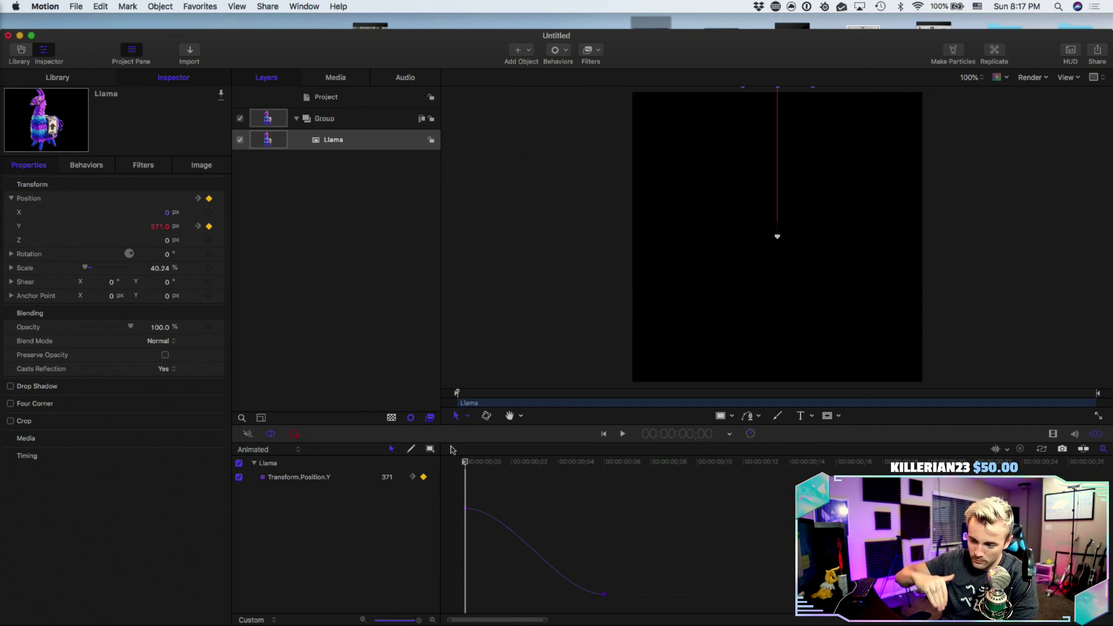
{"action": "mouse_move", "coordinate": [477, 461]}
{"action": "left_mouse_down"}
{"action": "mouse_move", "coordinate": [583, 462]}
{"action": "mouse_move", "coordinate": [465, 461]}
{"action": "left_mouse_up"}
{"action": "left_click", "coordinate": [312, 301]}
{"action": "key", "text": "space"}
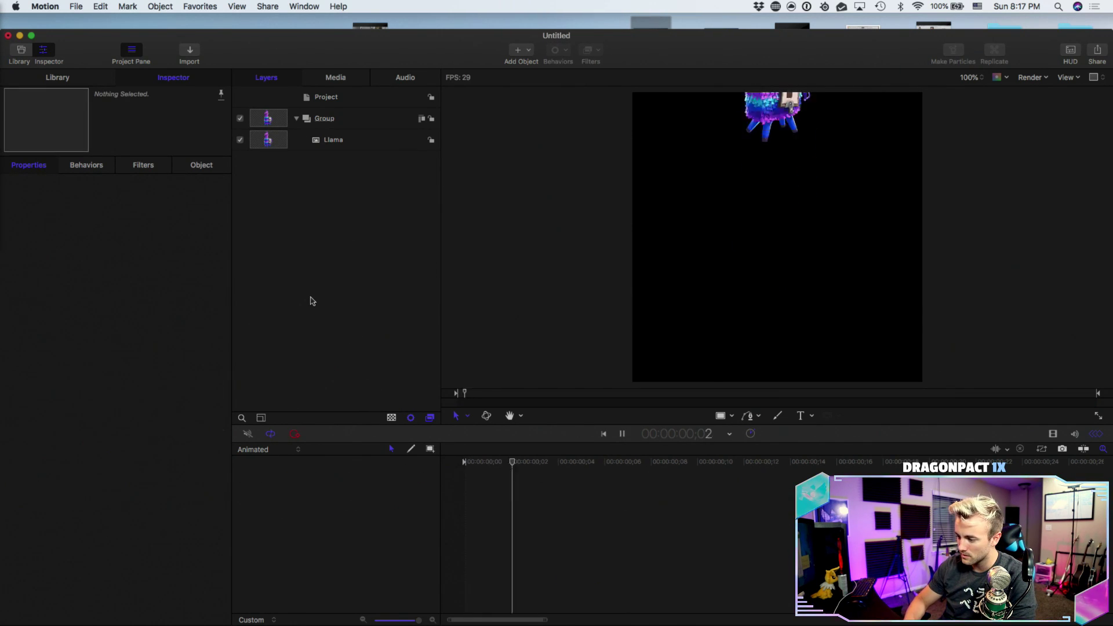
{"action": "left_click_drag", "start_coordinate": [475, 460], "coordinate": [464, 462]}
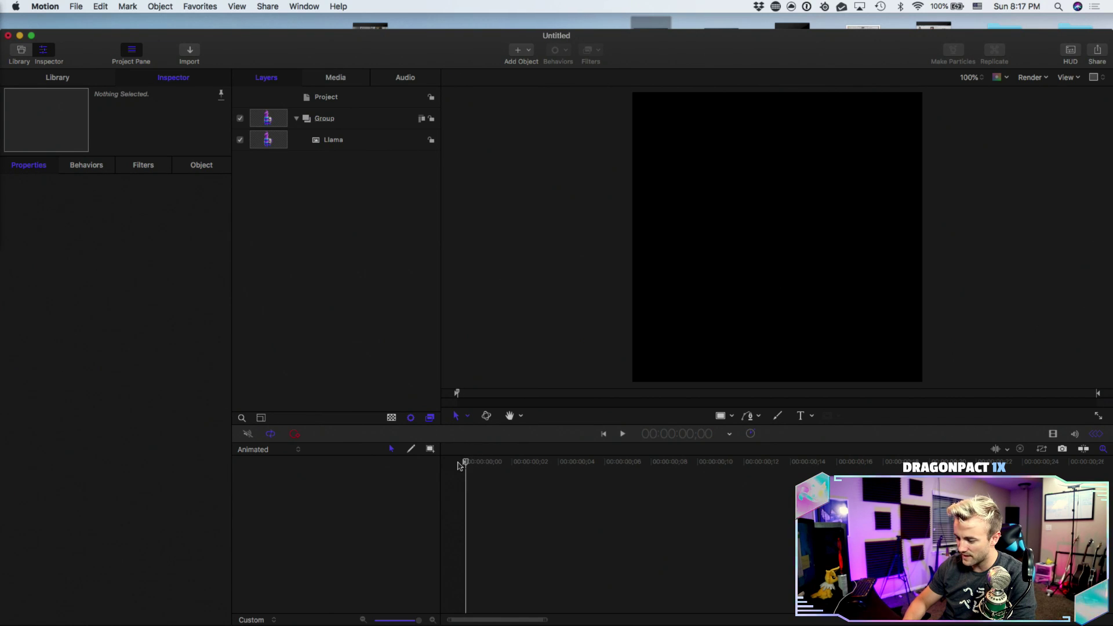
- Move the landing keyframe of the Llama's Y position curve to frame 9 and play back the drop
{"action": "left_click", "coordinate": [359, 145]}
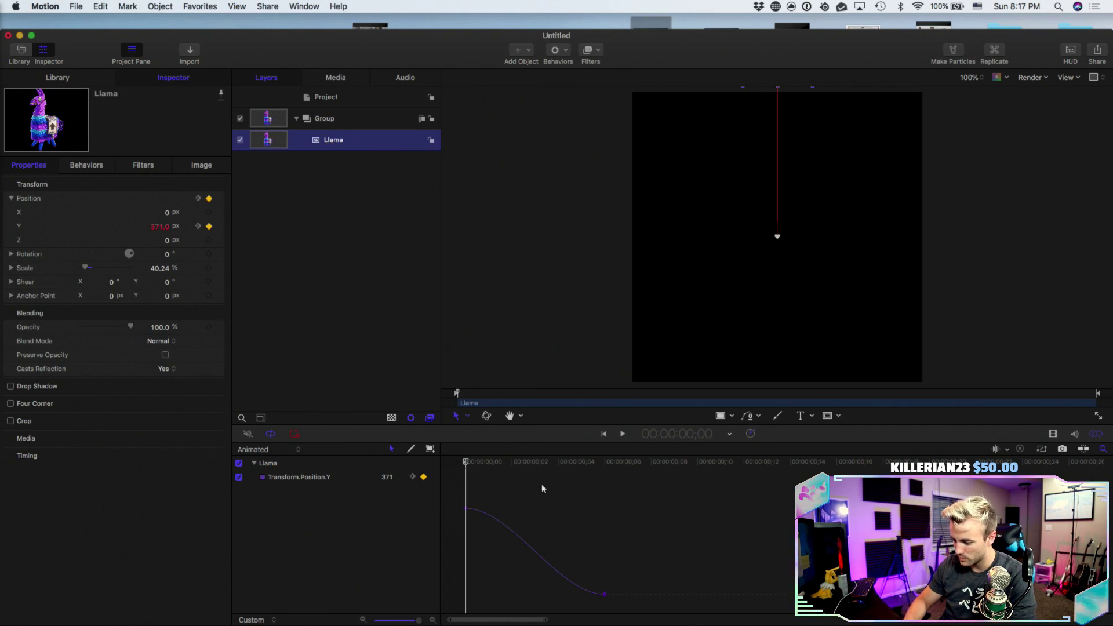
{"action": "left_click_drag", "start_coordinate": [605, 598], "coordinate": [678, 603]}
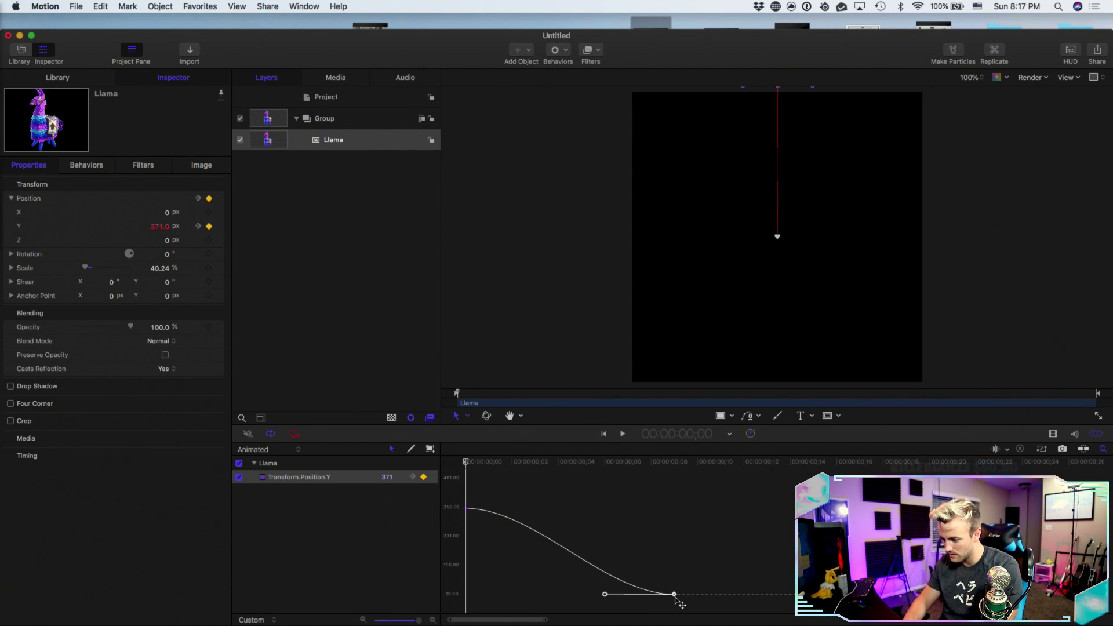
{"action": "left_click", "coordinate": [415, 377]}
{"action": "key", "text": "space"}
{"action": "key", "text": "space"}
{"action": "left_click_drag", "start_coordinate": [466, 397], "coordinate": [438, 393]}
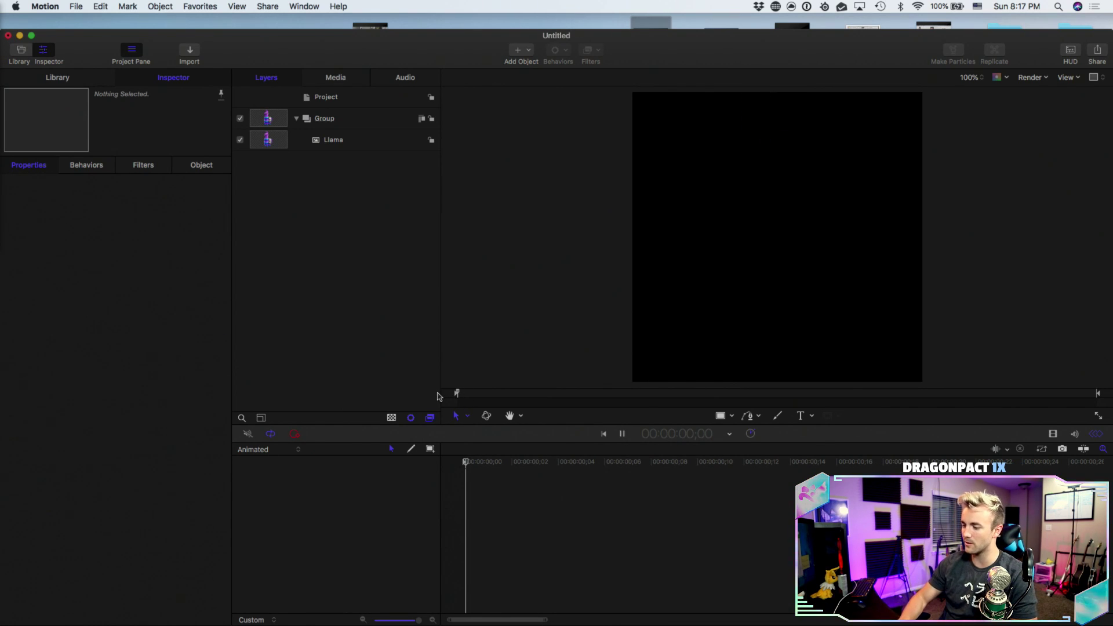
{"action": "key", "text": "space"}
{"action": "key", "text": "space"}
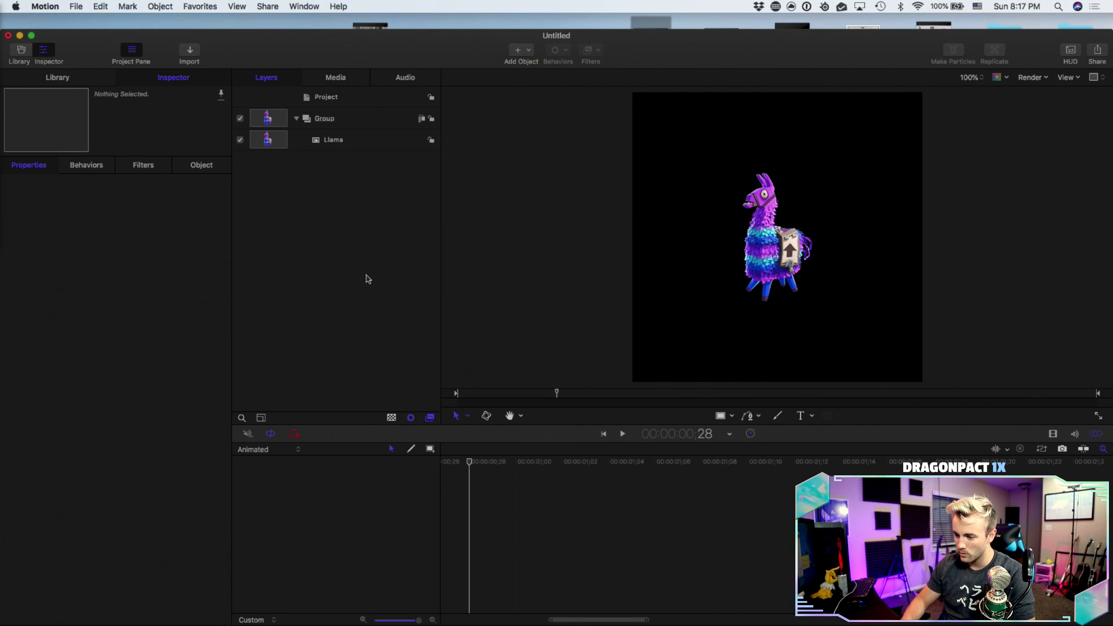
- Bend the landing keyframe's incoming handle upward so the Llama's fall accelerates, and play back the drop
{"action": "left_click", "coordinate": [365, 140]}
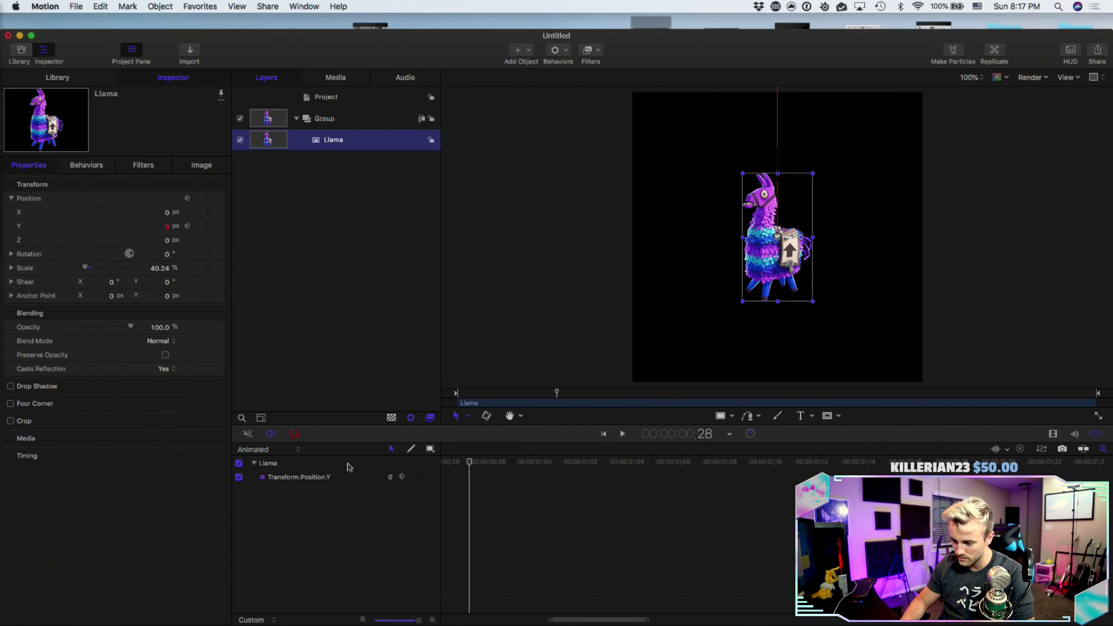
{"action": "left_click", "coordinate": [321, 477]}
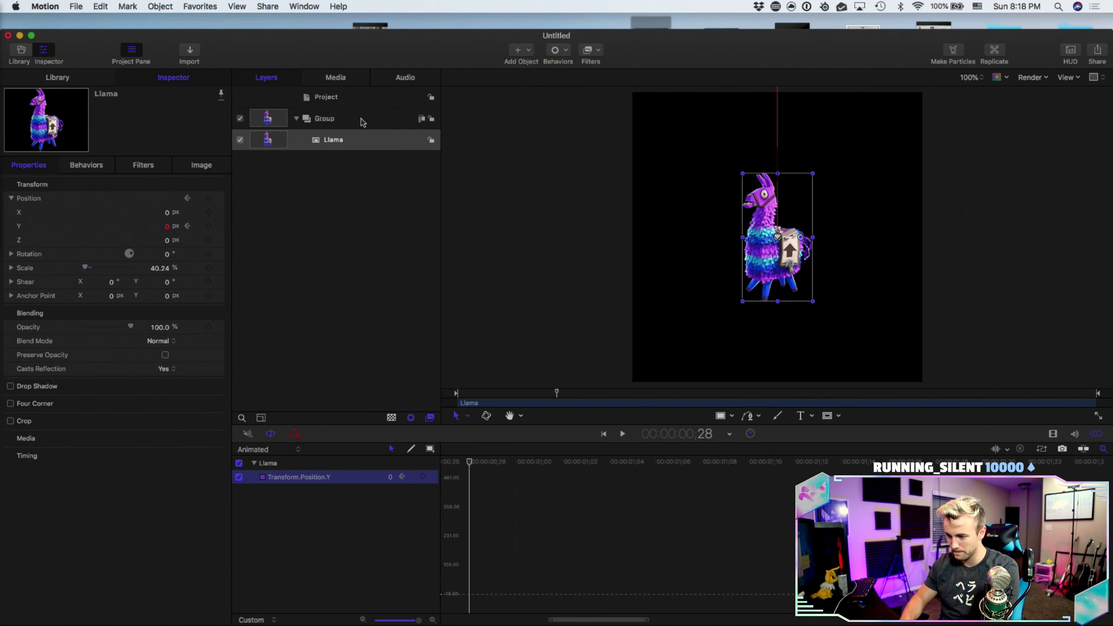
{"action": "scroll", "coordinate": [565, 493], "scroll_direction": "left", "scroll_amount": 5}
{"action": "left_click", "coordinate": [673, 596]}
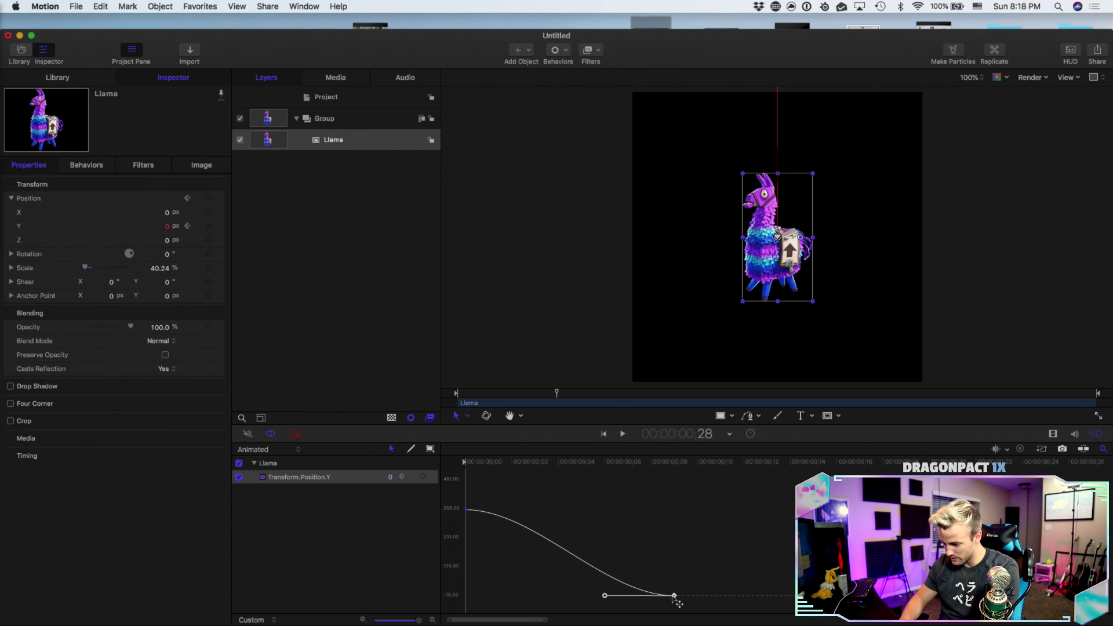
{"action": "left_click_drag", "start_coordinate": [605, 596], "coordinate": [635, 538]}
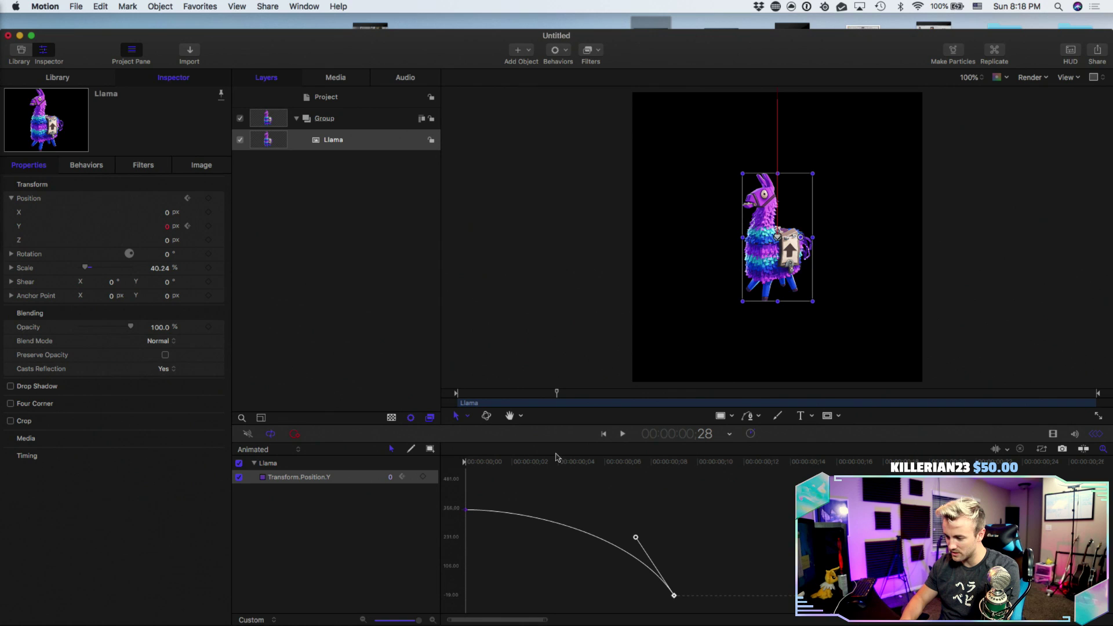
{"action": "key", "text": "Home"}
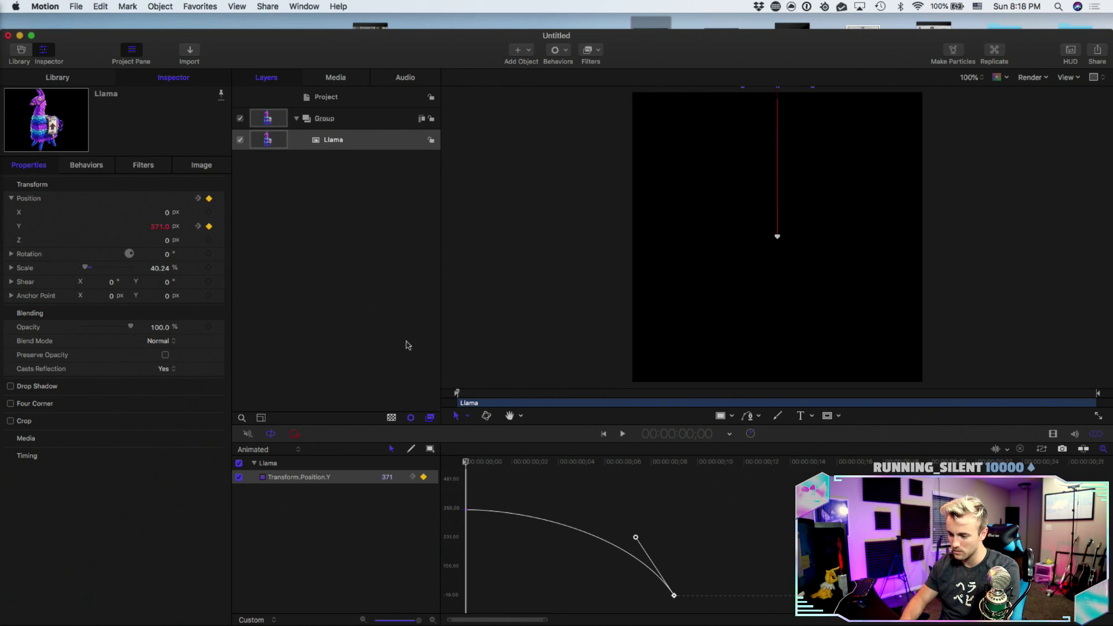
{"action": "left_click", "coordinate": [390, 324]}
{"action": "key", "text": "space"}
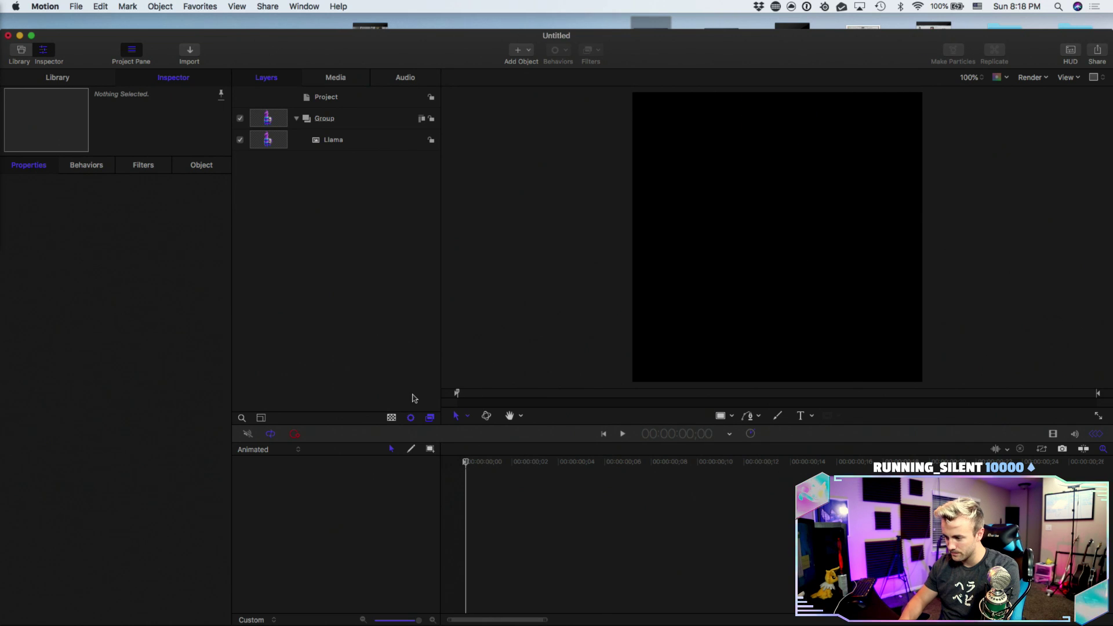
- Set the Llama's starting Y position to 483 px on frame 0 and reshape the curve handles at both keyframes
{"action": "left_click", "coordinate": [358, 141]}
{"action": "key", "text": "space"}
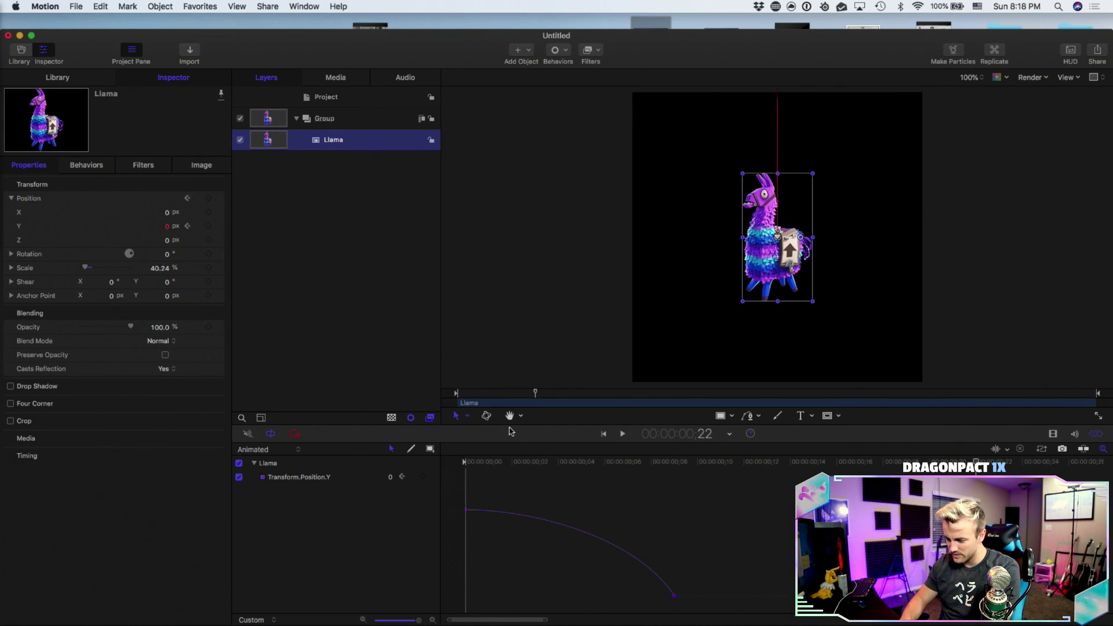
{"action": "left_click", "coordinate": [674, 595]}
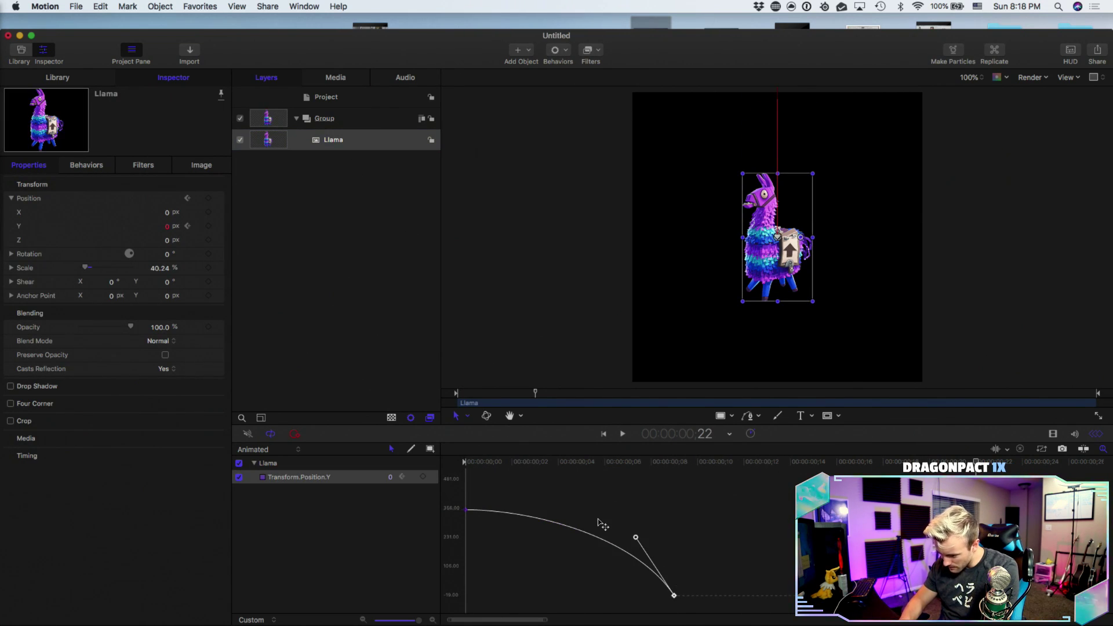
{"action": "left_click", "coordinate": [477, 466]}
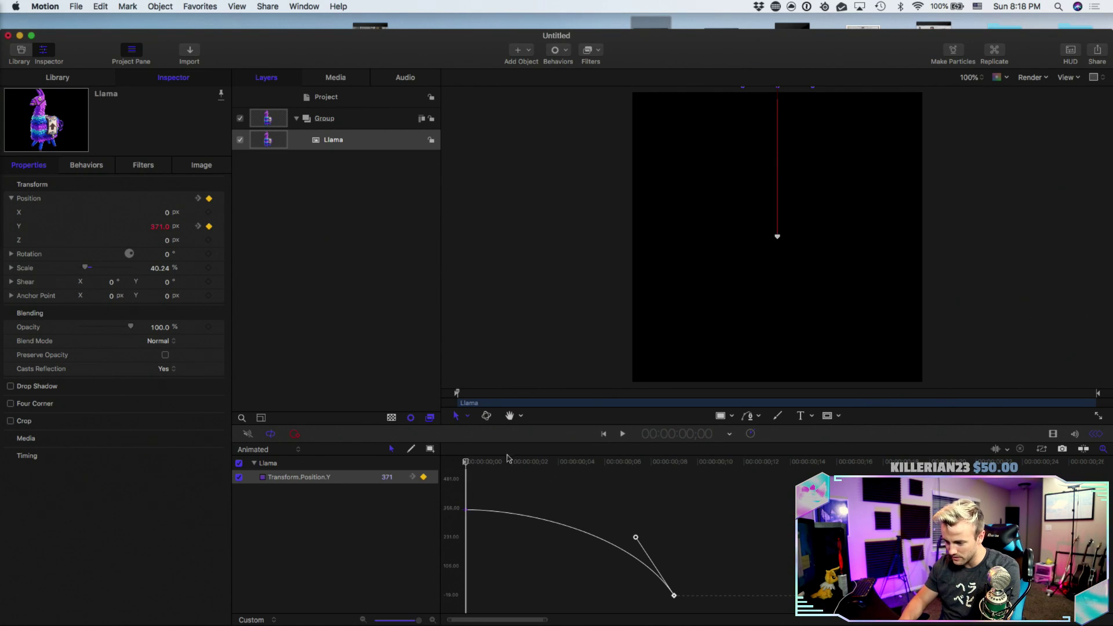
{"action": "left_click_drag", "start_coordinate": [161, 227], "coordinate": [225, 227]}
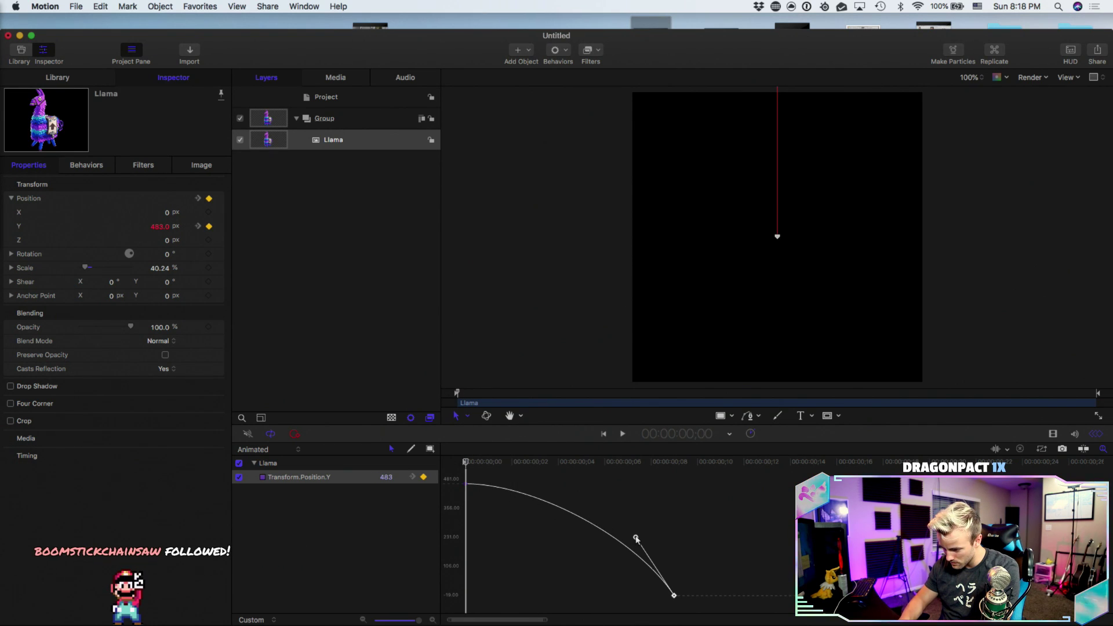
{"action": "left_click_drag", "start_coordinate": [636, 537], "coordinate": [630, 542]}
{"action": "left_click", "coordinate": [466, 484]}
{"action": "left_click_drag", "start_coordinate": [534, 484], "coordinate": [517, 492]}
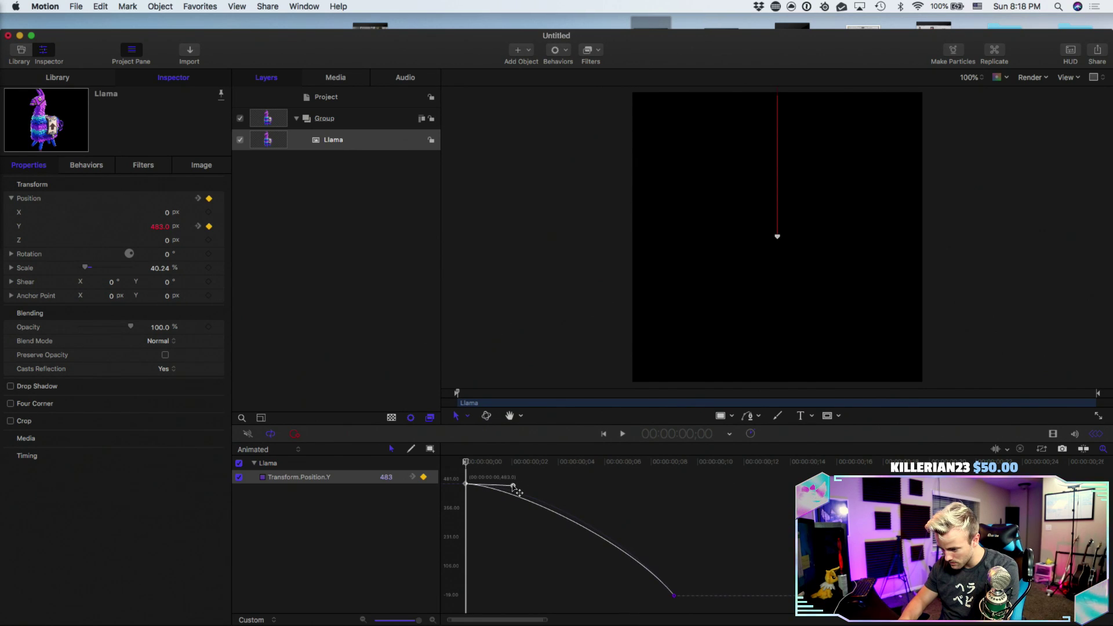
- Play back the reshaped llama drop from the first frame
{"action": "left_click", "coordinate": [400, 340]}
{"action": "key", "text": "space"}
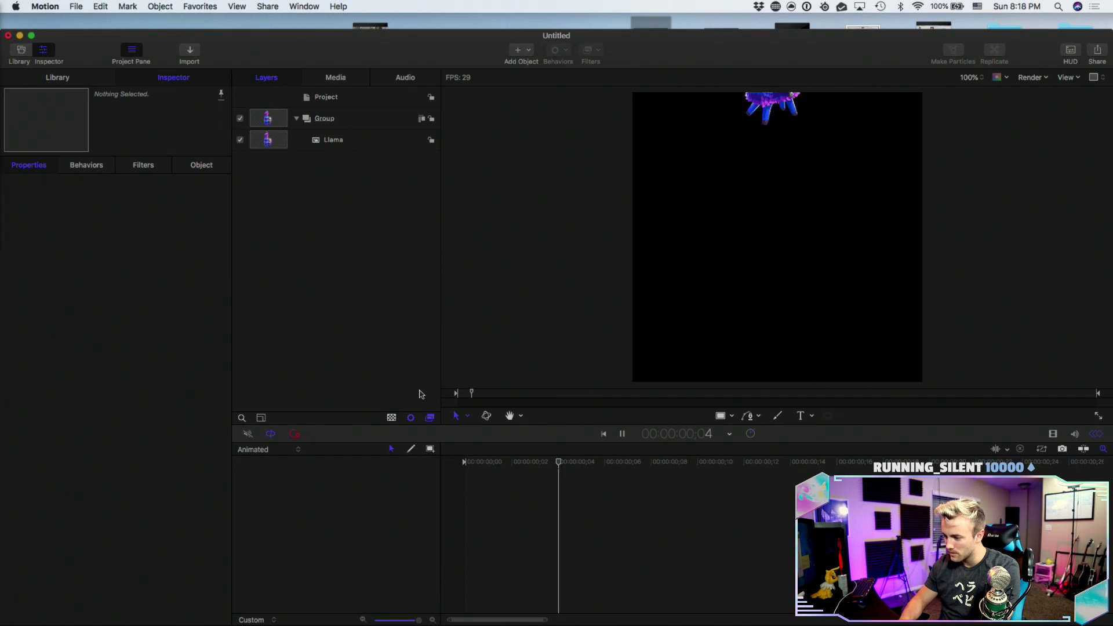
{"action": "key", "text": "space"}
{"action": "left_click_drag", "start_coordinate": [511, 393], "coordinate": [438, 393]}
{"action": "key", "text": "space"}
{"action": "key", "text": "space"}
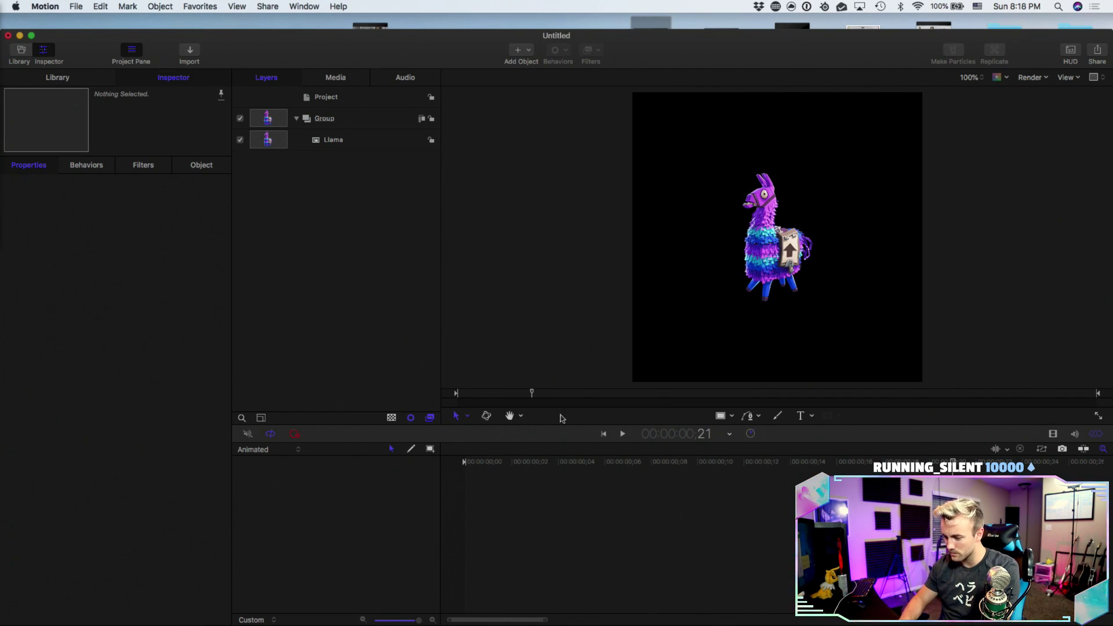
- Add a Y position keyframe for the Llama at frame 21 and raise the curve after the landing into a bounce
{"action": "left_click", "coordinate": [381, 146]}
{"action": "left_click", "coordinate": [207, 227]}
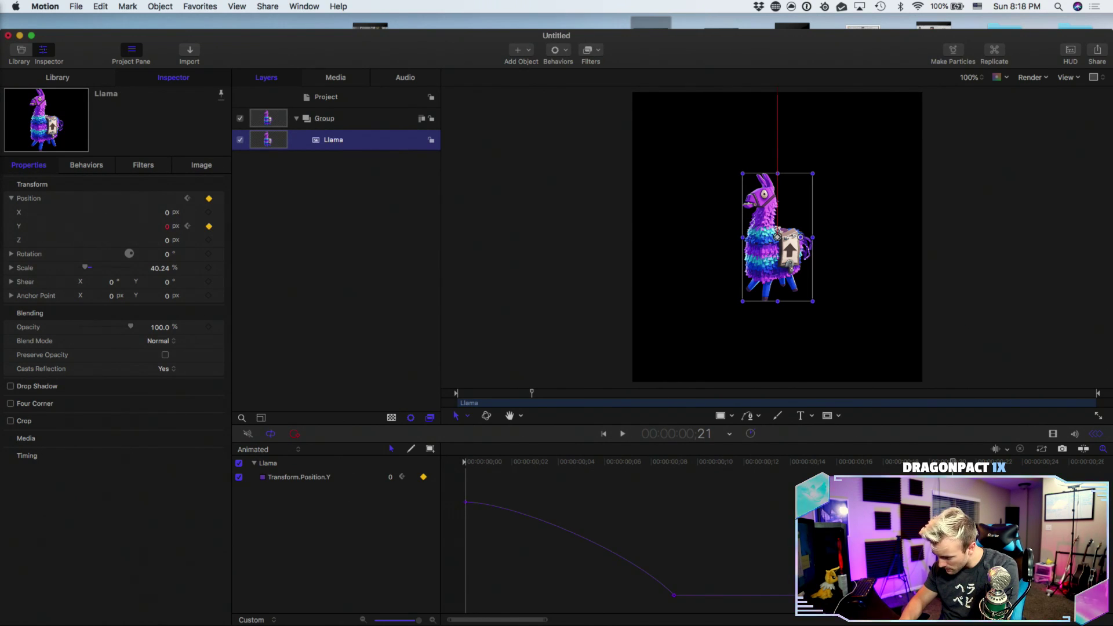
{"action": "left_click", "coordinate": [952, 595]}
{"action": "left_click", "coordinate": [674, 595]}
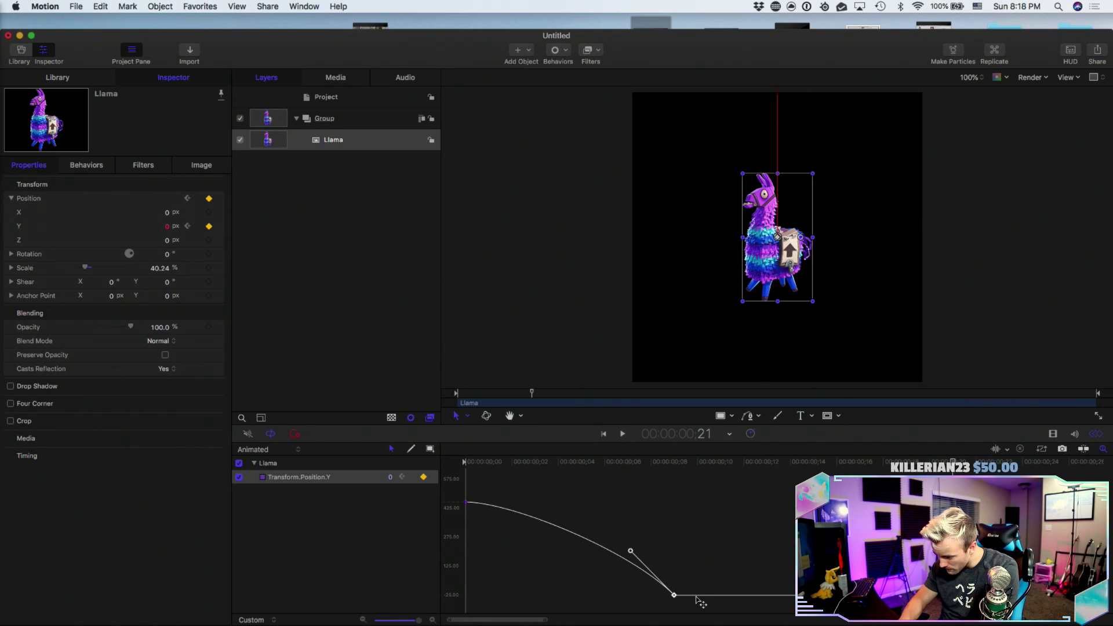
{"action": "left_click", "coordinate": [784, 593]}
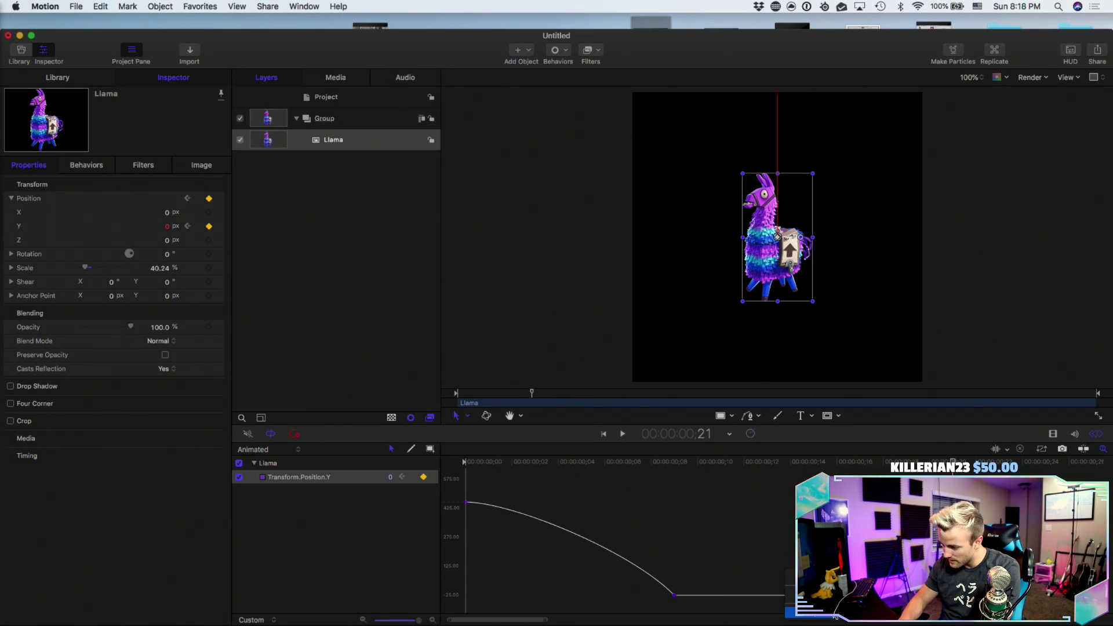
{"action": "left_click", "coordinate": [676, 596]}
{"action": "left_click", "coordinate": [803, 597]}
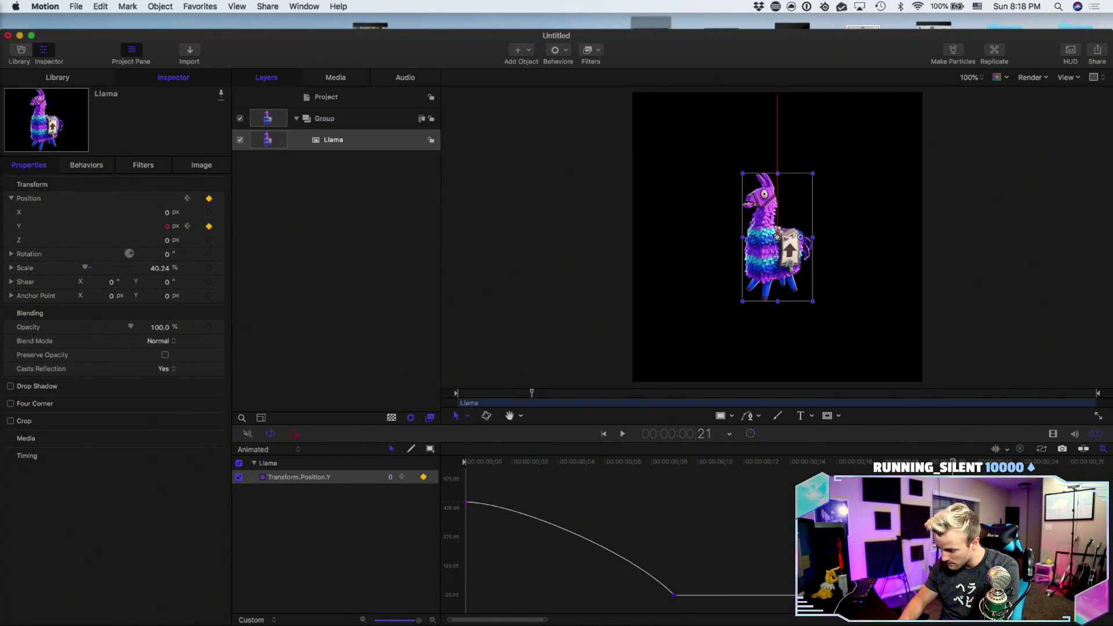
{"action": "left_click_drag", "start_coordinate": [840, 594], "coordinate": [840, 550]}
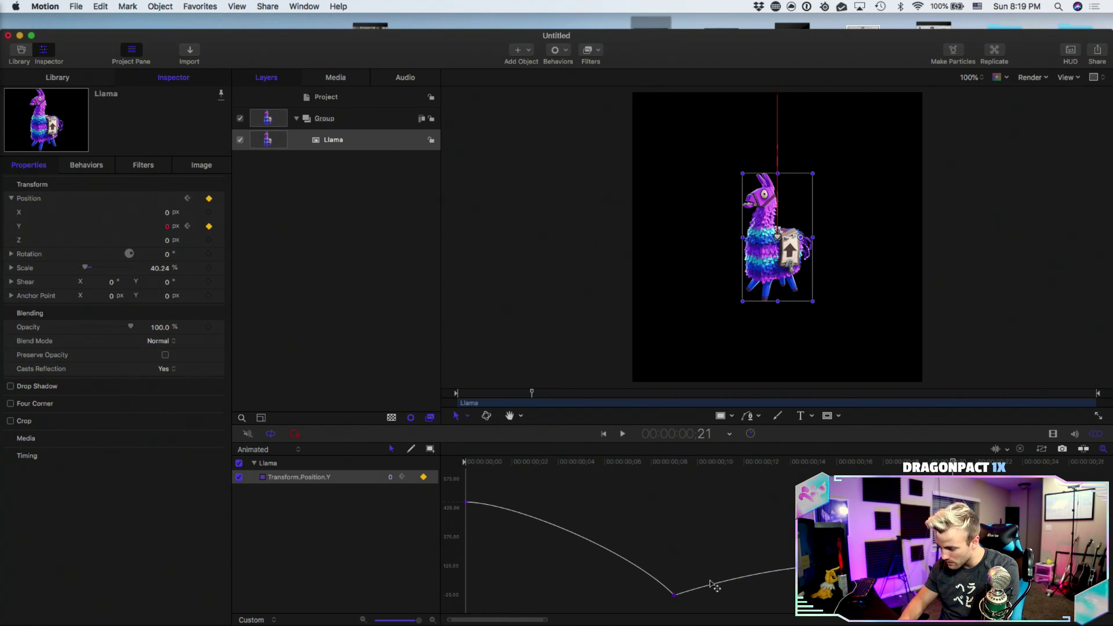
- Align the tangents of the Llama's landing keyframe at frame 9 and pull its outgoing handle upward for a steeper bounce
{"action": "left_click", "coordinate": [675, 595]}
{"action": "left_click", "coordinate": [697, 590]}
{"action": "left_click", "coordinate": [674, 595]}
{"action": "right_click", "coordinate": [675, 595]}
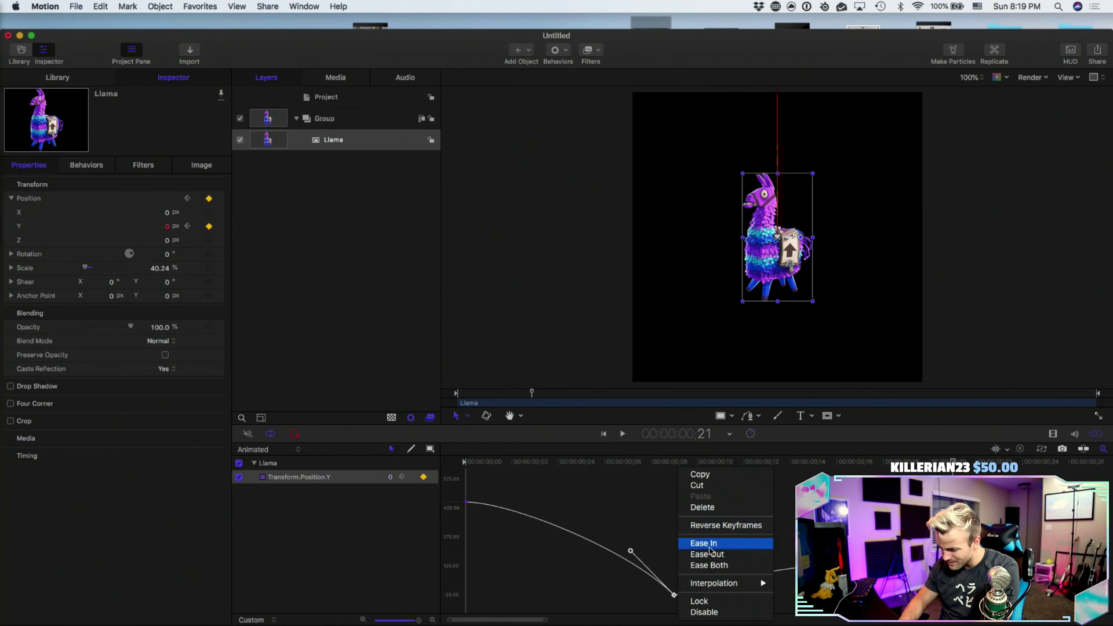
{"action": "left_click", "coordinate": [641, 565]}
{"action": "left_click", "coordinate": [676, 596]}
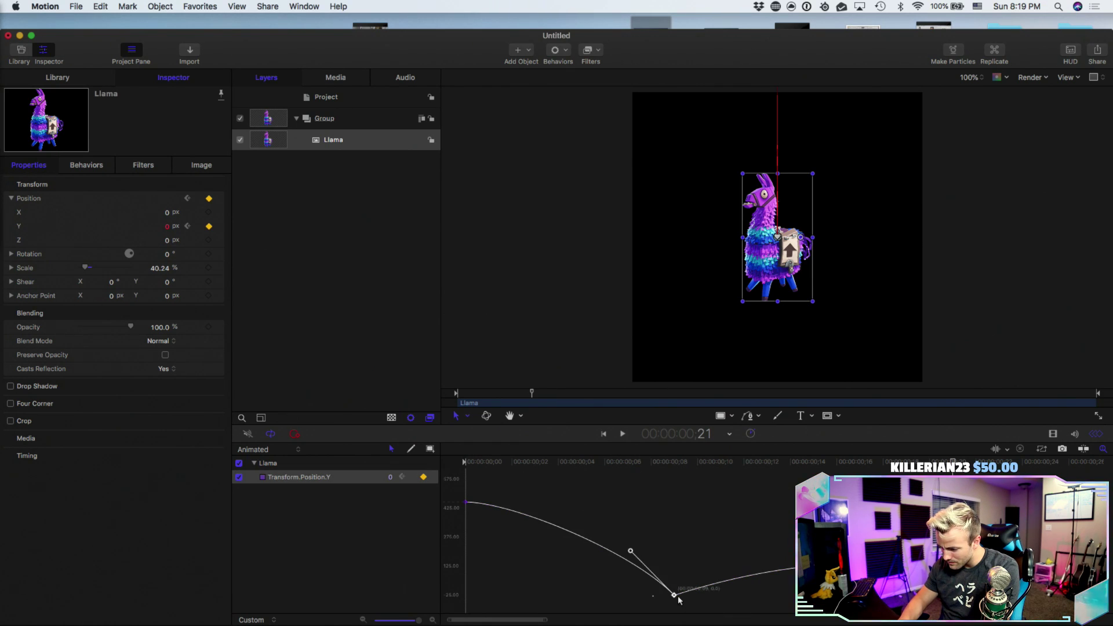
{"action": "right_click", "coordinate": [632, 552]}
{"action": "left_click", "coordinate": [655, 570]}
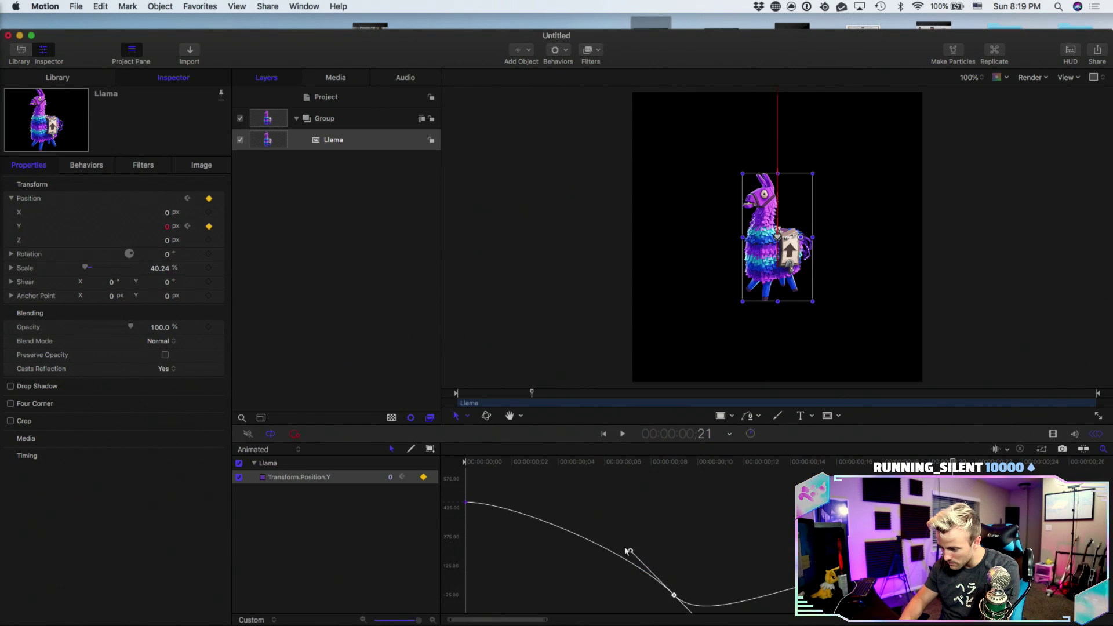
{"action": "right_click", "coordinate": [628, 550]}
{"action": "left_click", "coordinate": [655, 567]}
{"action": "scroll", "coordinate": [662, 568], "scroll_direction": "down", "scroll_amount": 4}
{"action": "left_click_drag", "start_coordinate": [717, 606], "coordinate": [713, 510]}
- Play back the drop with the steeper bounce
{"action": "left_click", "coordinate": [399, 315]}
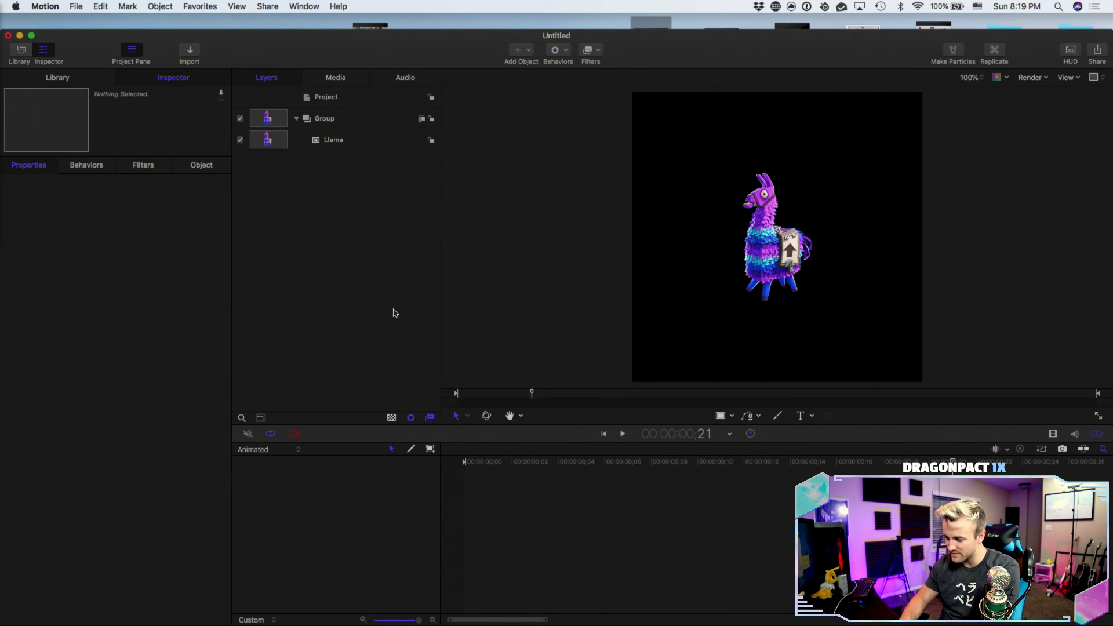
{"action": "key", "text": "space"}
{"action": "key", "text": "space"}
- Flatten the bounce by lowering the landing keyframe's outgoing handle and the incoming handle of the keyframe at frame 21
{"action": "left_click", "coordinate": [379, 146]}
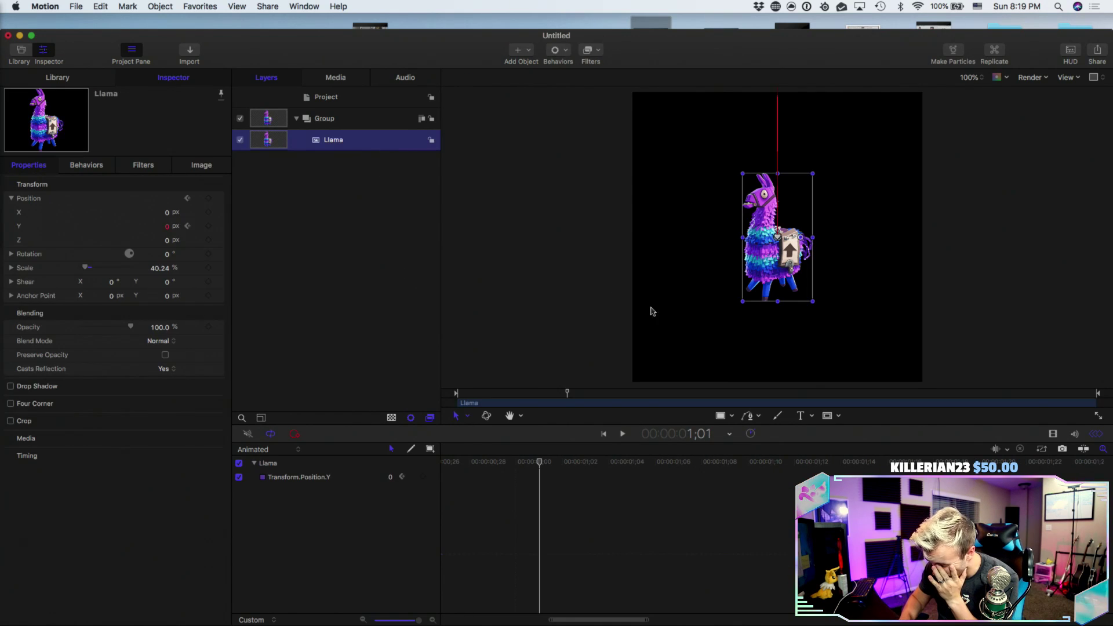
{"action": "scroll", "coordinate": [689, 599], "scroll_direction": "left", "scroll_amount": 10}
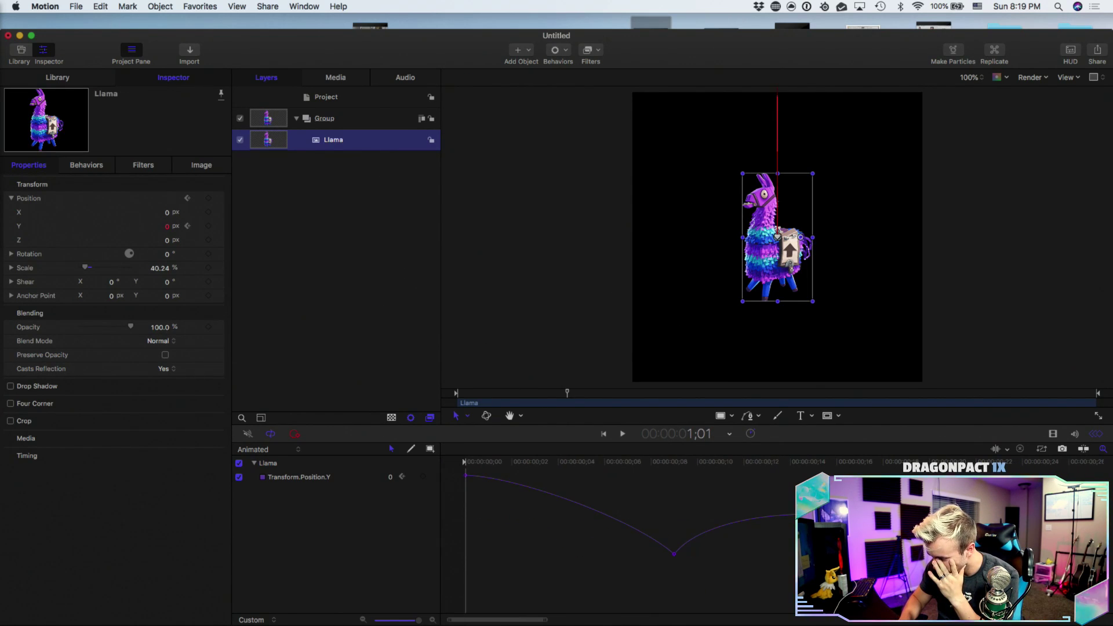
{"action": "left_click", "coordinate": [674, 554]}
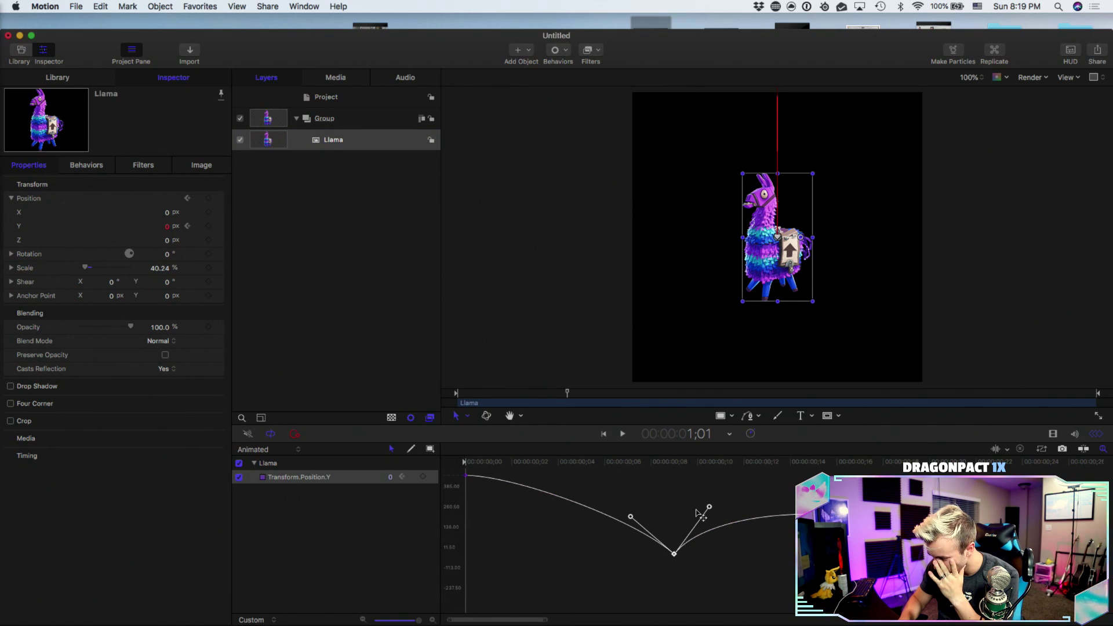
{"action": "left_click_drag", "start_coordinate": [709, 507], "coordinate": [710, 526]}
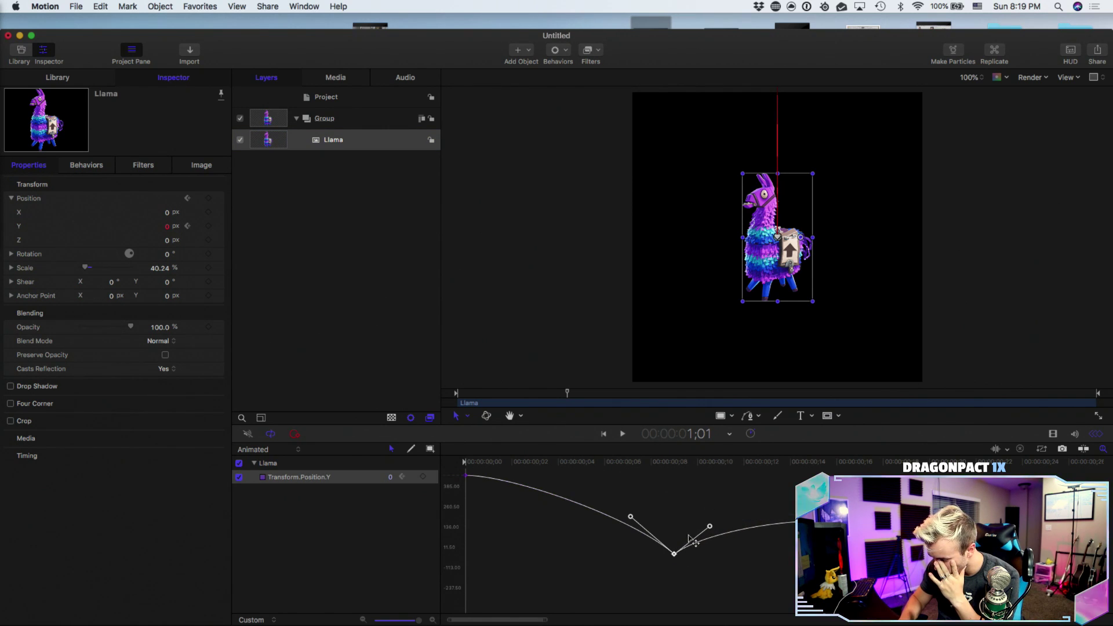
{"action": "left_click_drag", "start_coordinate": [419, 620], "coordinate": [412, 620]}
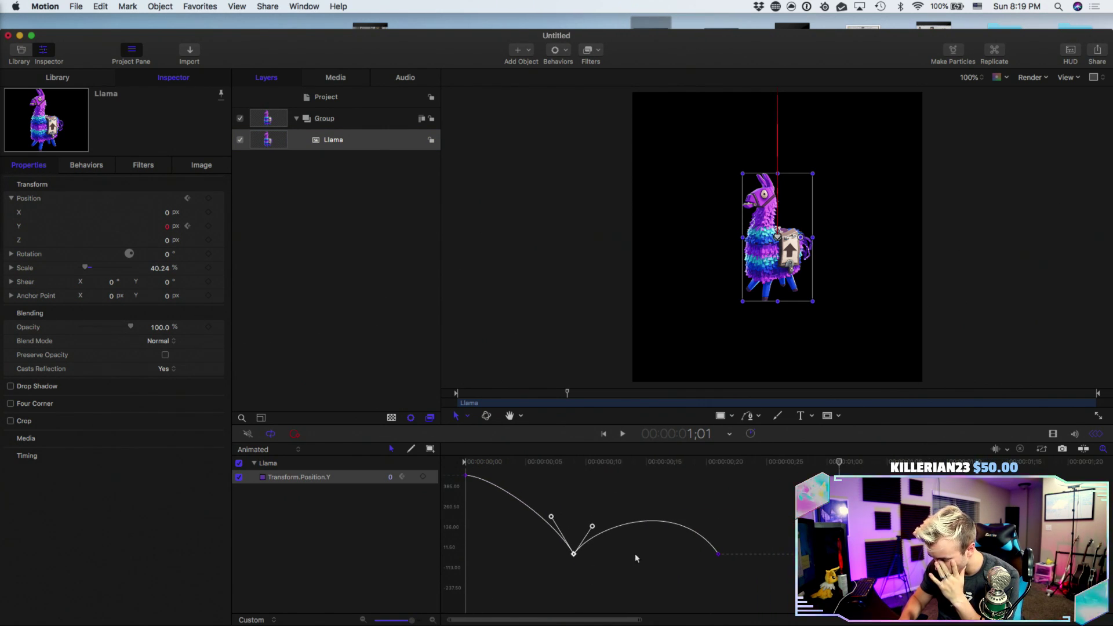
{"action": "left_click", "coordinate": [718, 555]}
{"action": "left_click_drag", "start_coordinate": [680, 498], "coordinate": [685, 521]}
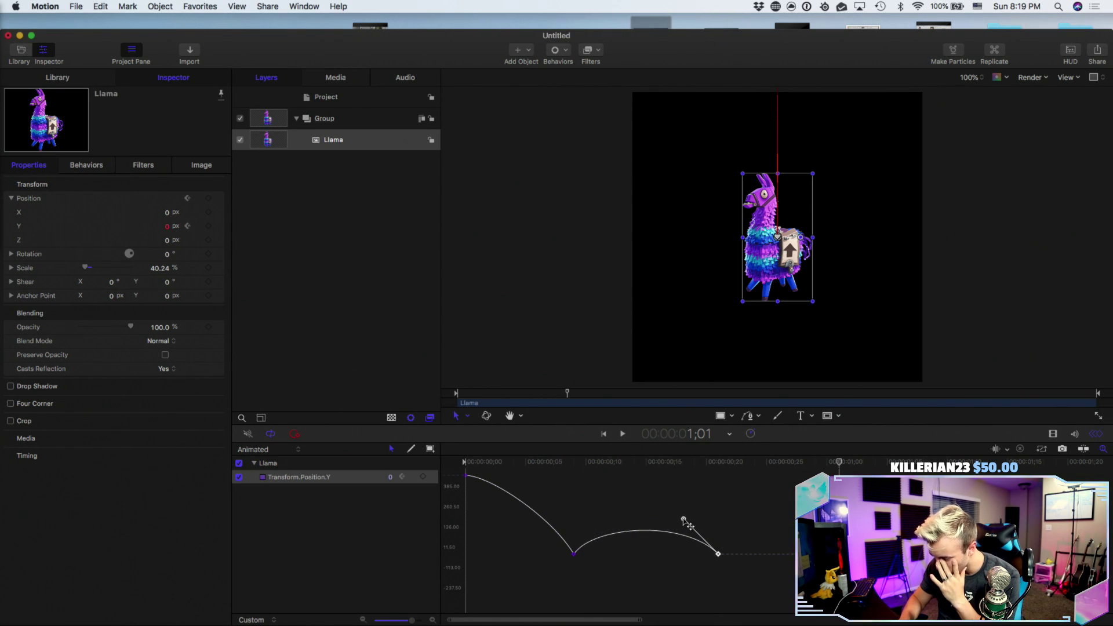
- Play back the llama drop with the flattened bounce
{"action": "left_click", "coordinate": [317, 384]}
{"action": "key", "text": "space"}
{"action": "key", "text": "space"}
- Move the bounce's end keyframe to frame 18 and lower the landing keyframe's outgoing handle for a shorter, smaller bounce
{"action": "left_click", "coordinate": [363, 140]}
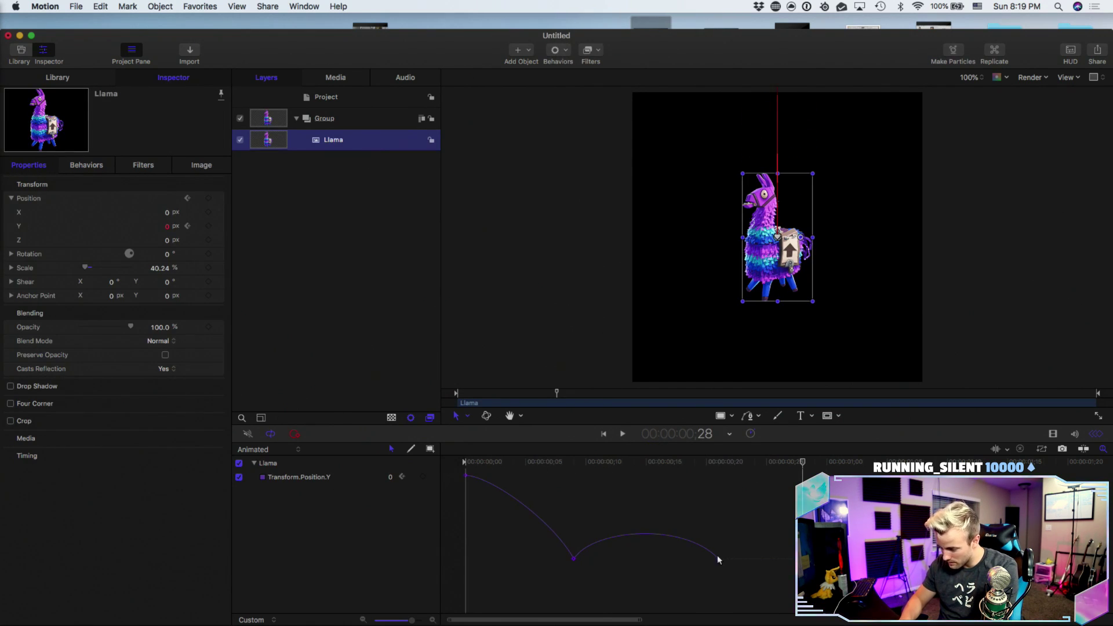
{"action": "left_click_drag", "start_coordinate": [706, 558], "coordinate": [659, 537]}
{"action": "left_click", "coordinate": [574, 558]}
{"action": "left_click_drag", "start_coordinate": [587, 538], "coordinate": [585, 543]}
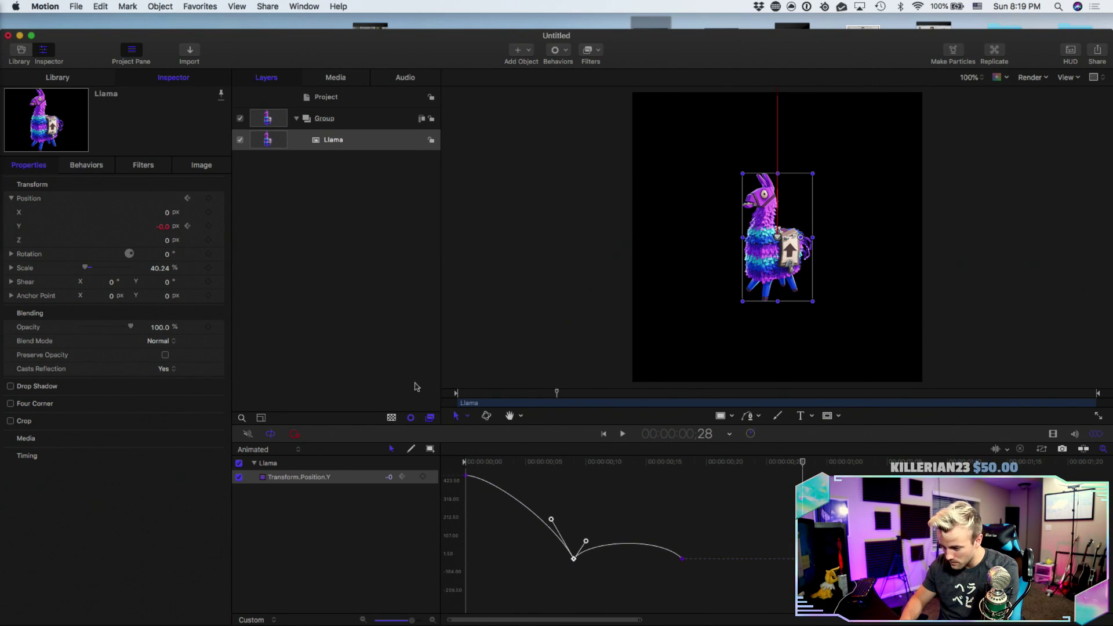
- Play back the shortened bounce from the first frame
{"action": "left_click", "coordinate": [417, 384]}
{"action": "left_click", "coordinate": [477, 395]}
{"action": "key", "text": "space"}
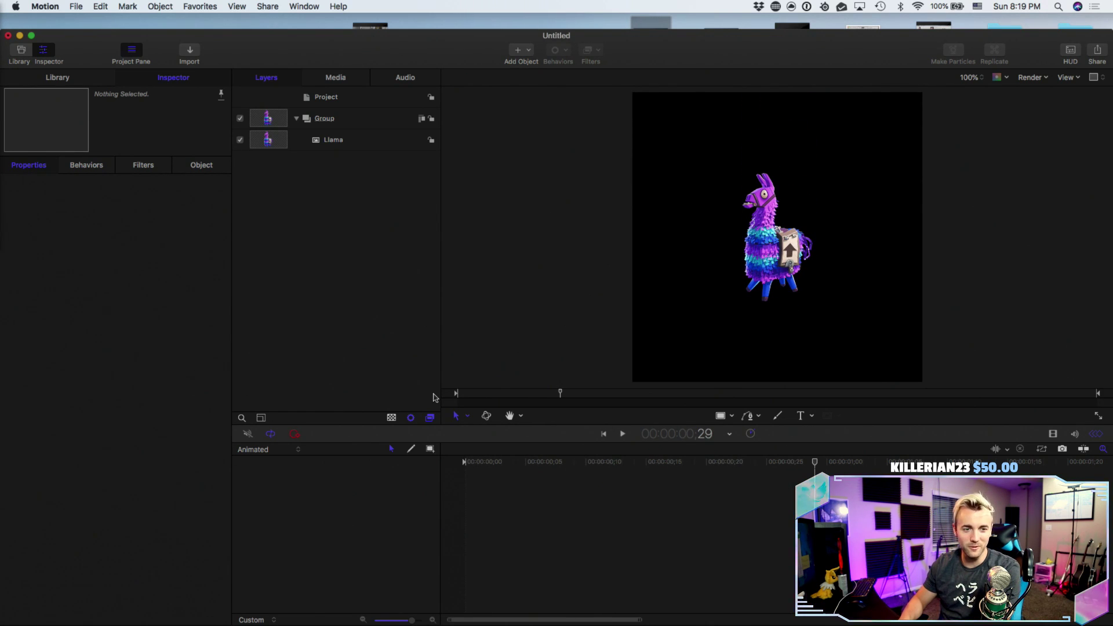
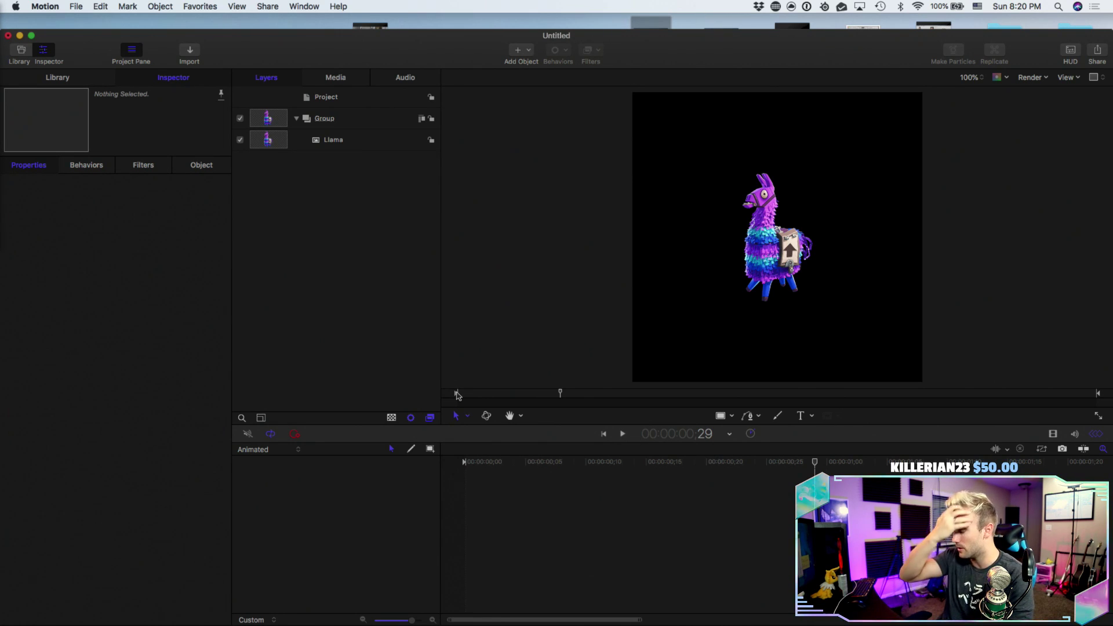
{"action": "left_click", "coordinate": [481, 395]}
{"action": "left_click_drag", "start_coordinate": [470, 395], "coordinate": [418, 393]}
{"action": "key", "text": "space"}
{"action": "key", "text": "space"}
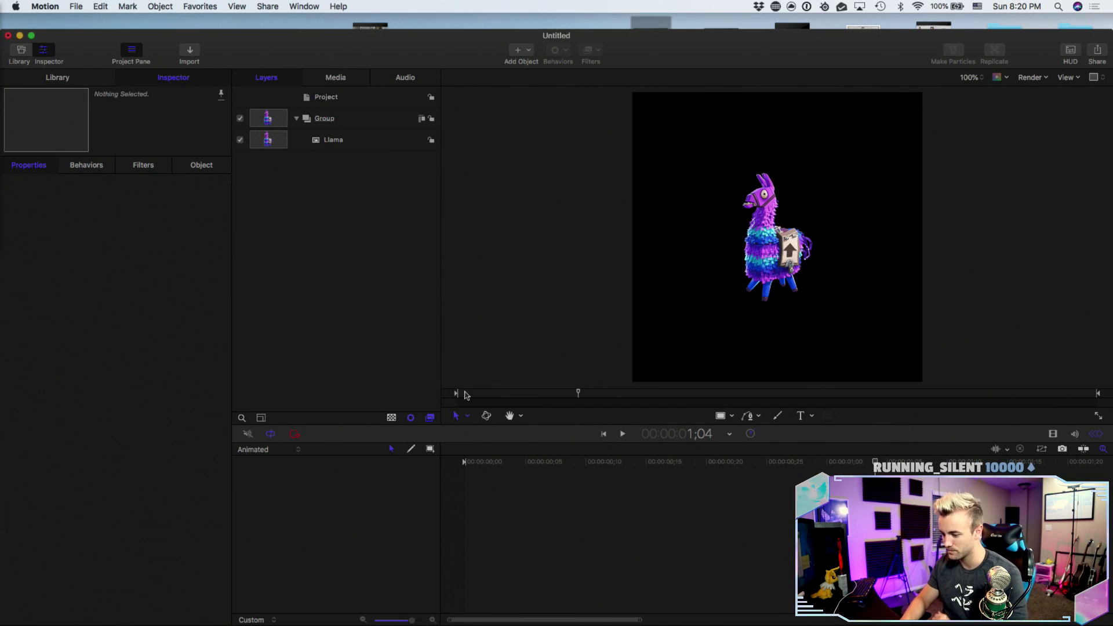
- Add a Y position keyframe for the Llama at frame 23
{"action": "left_click", "coordinate": [358, 147]}
{"action": "left_click_drag", "start_coordinate": [731, 464], "coordinate": [742, 463]}
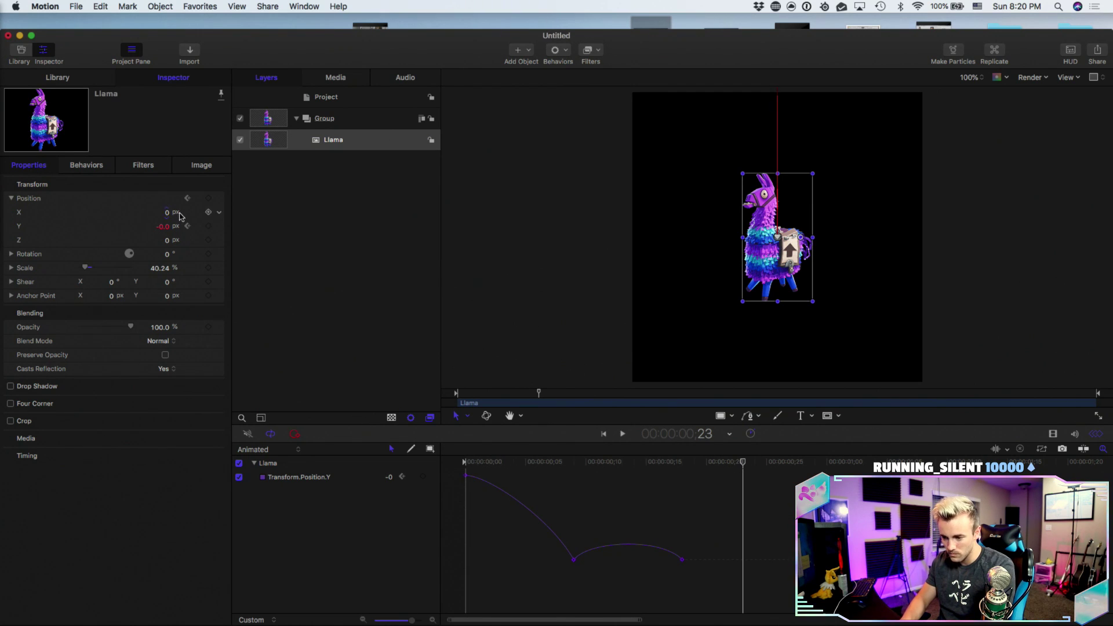
{"action": "left_click", "coordinate": [209, 226]}
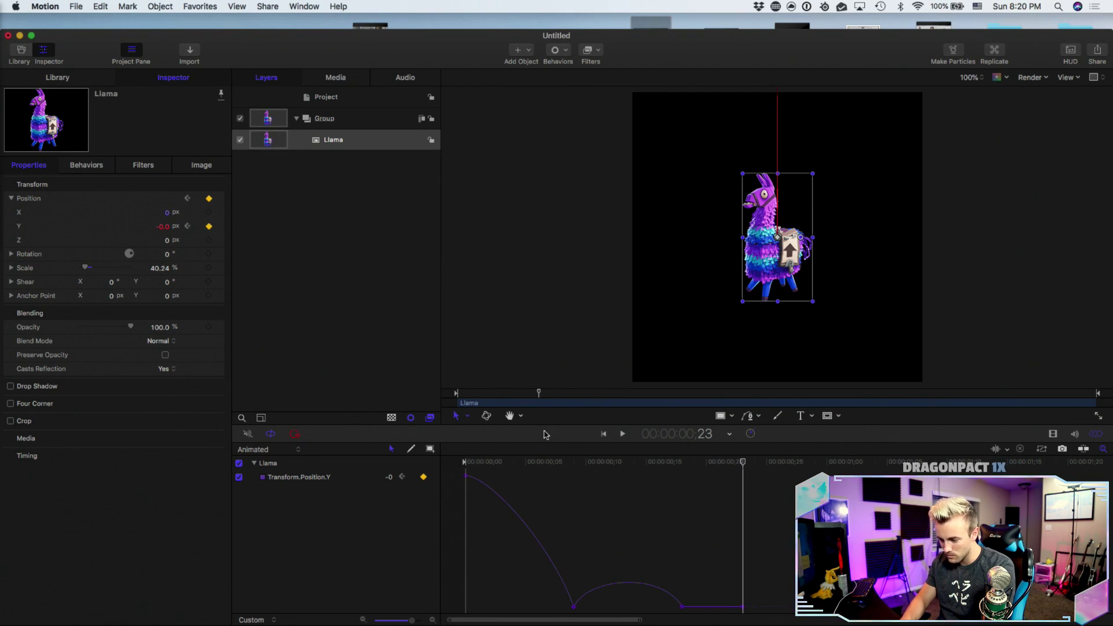
- Align the tangents of the Llama's Y position keyframe at frame 18
{"action": "left_click", "coordinate": [683, 607]}
{"action": "scroll", "coordinate": [697, 582], "scroll_direction": "down", "scroll_amount": 3}
{"action": "right_click", "coordinate": [659, 552]}
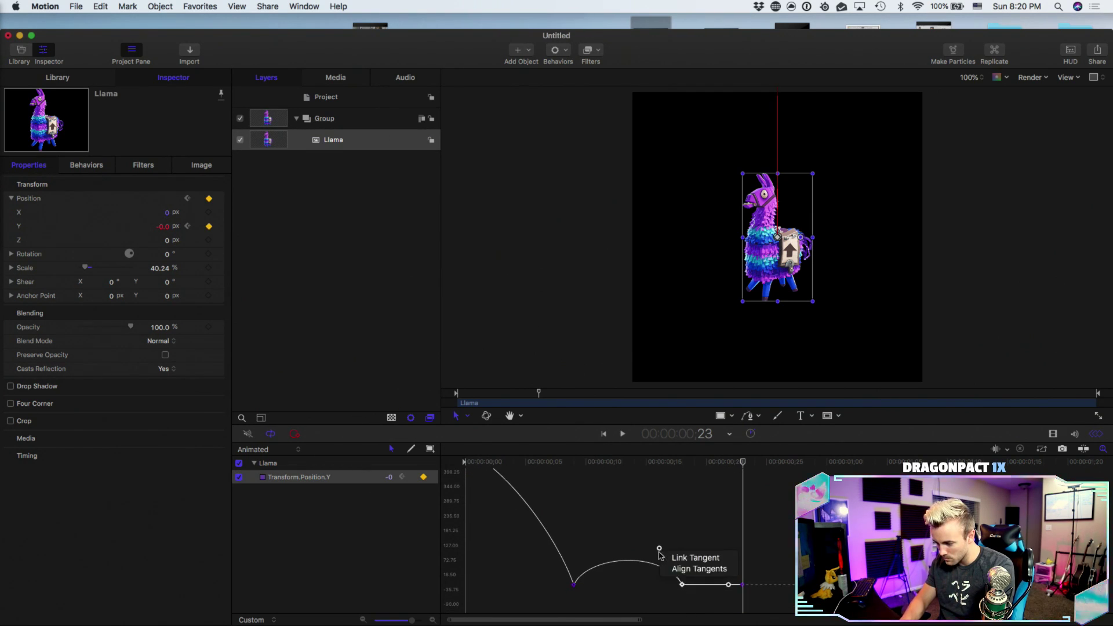
{"action": "left_click", "coordinate": [699, 568]}
{"action": "scroll", "coordinate": [689, 590], "scroll_direction": "down", "scroll_amount": 3}
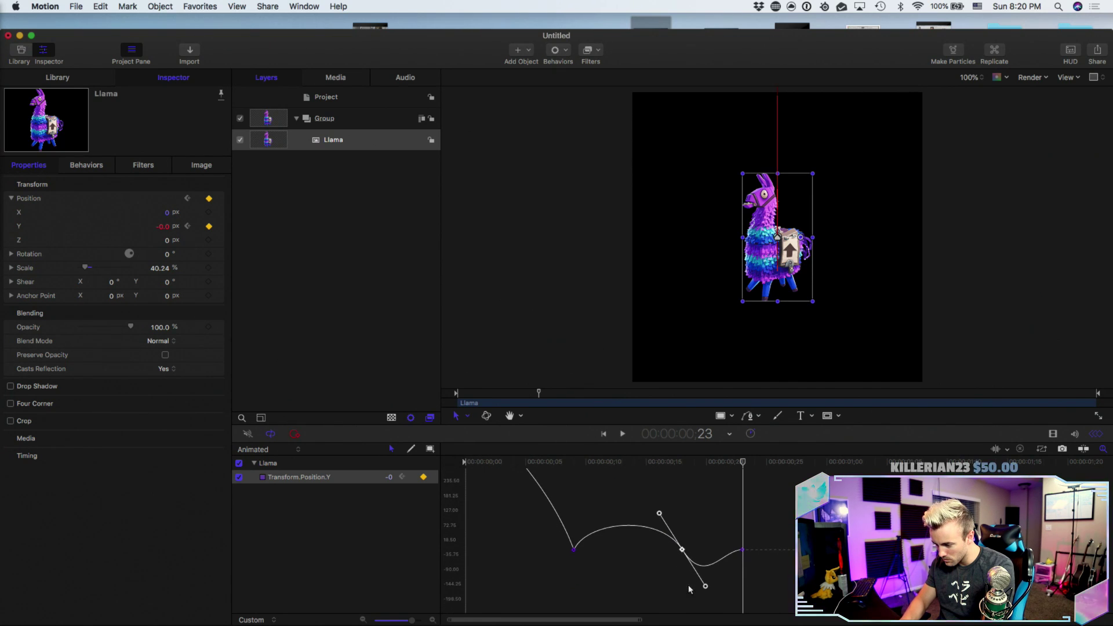
{"action": "right_click", "coordinate": [705, 582]}
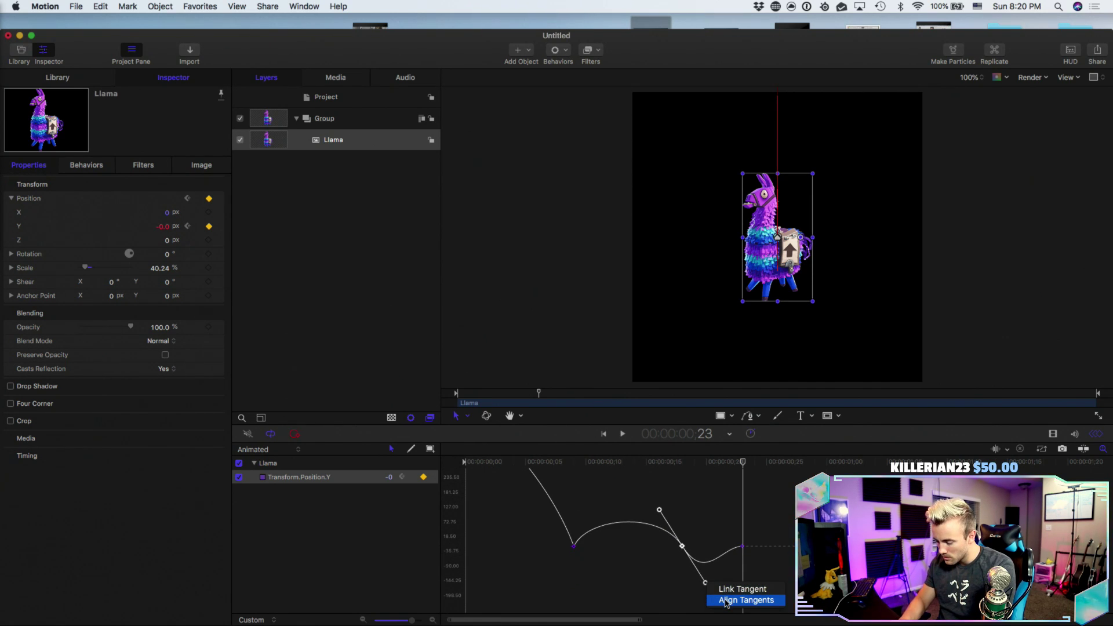
{"action": "left_click", "coordinate": [725, 600]}
{"action": "right_click", "coordinate": [705, 582]}
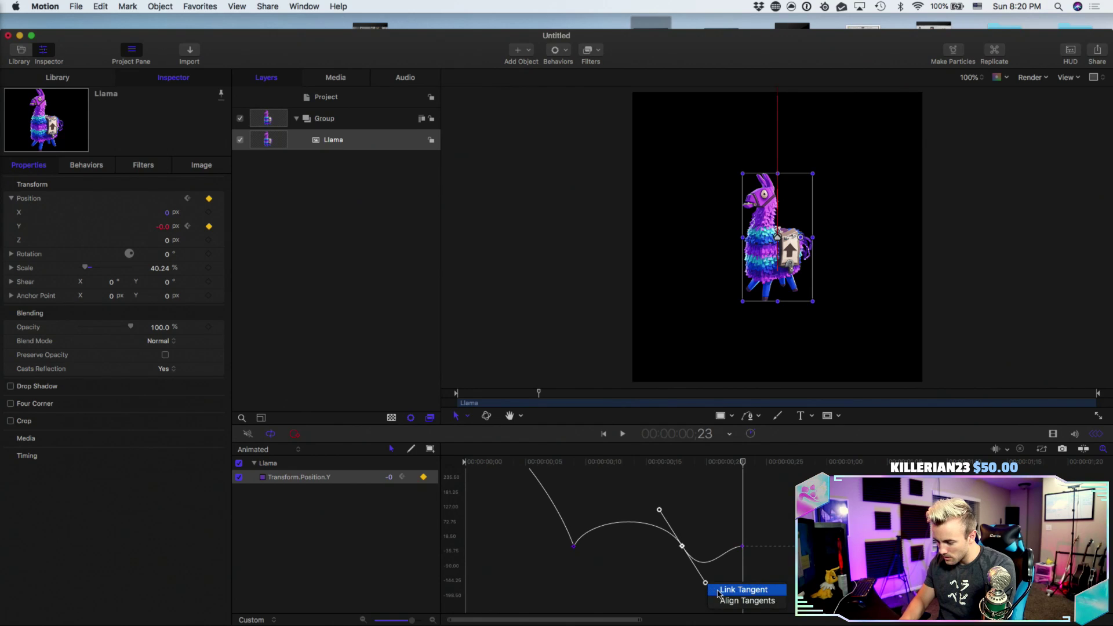
{"action": "right_click", "coordinate": [660, 510]}
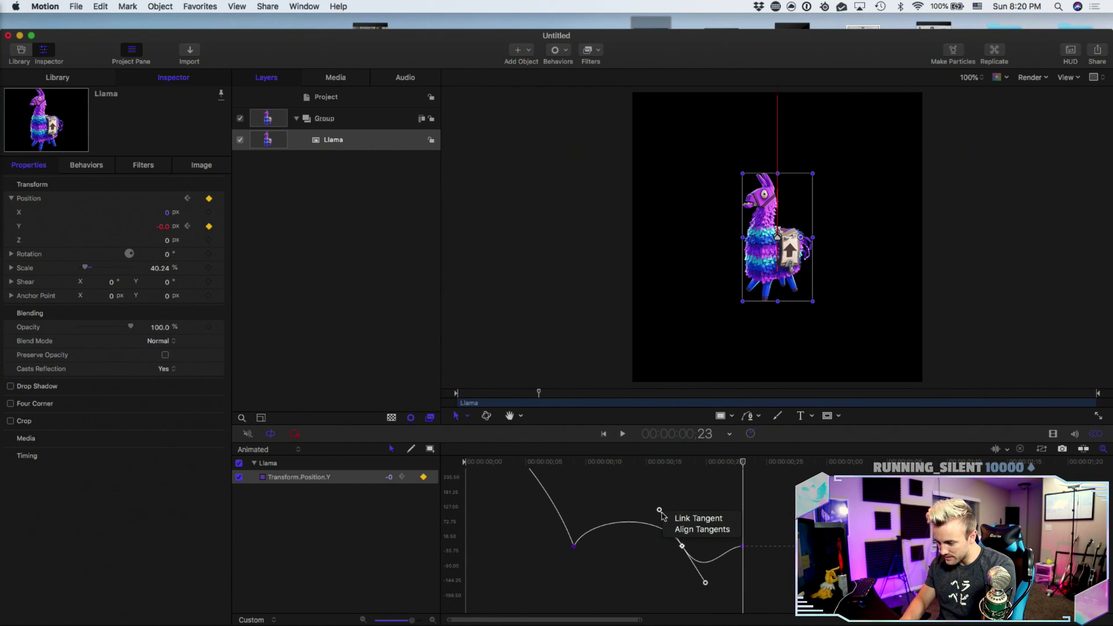
{"action": "left_click", "coordinate": [708, 580]}
{"action": "left_click", "coordinate": [708, 572]}
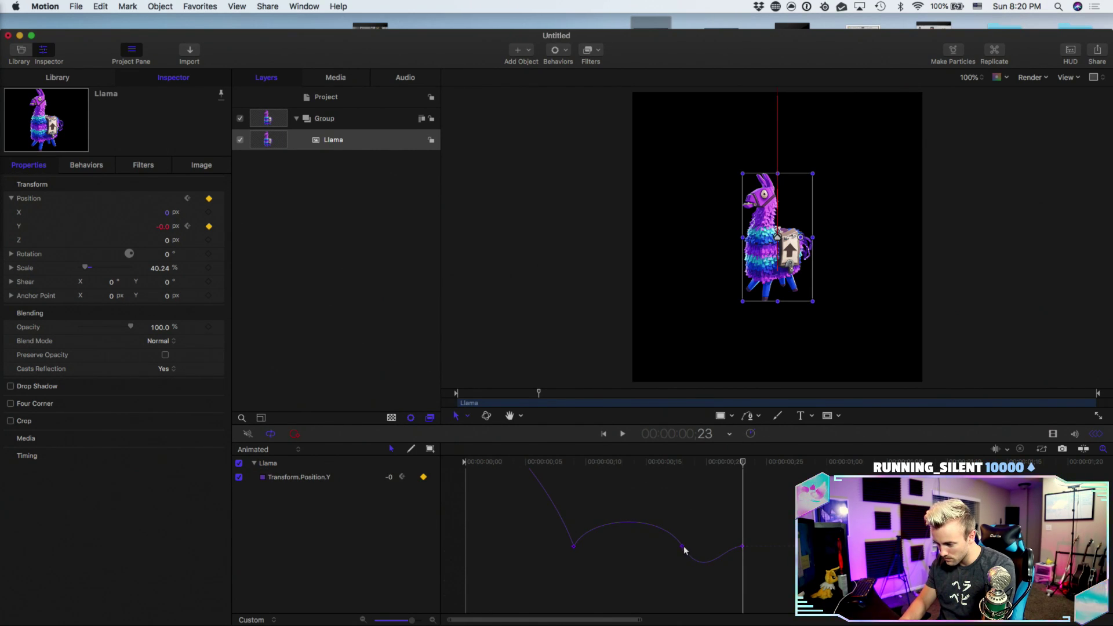
- Raise the outgoing handle at frame 18 and the incoming handle at frame 23 to form a second, smaller bounce
{"action": "left_click", "coordinate": [682, 546]}
{"action": "left_click_drag", "start_coordinate": [705, 582], "coordinate": [708, 520]}
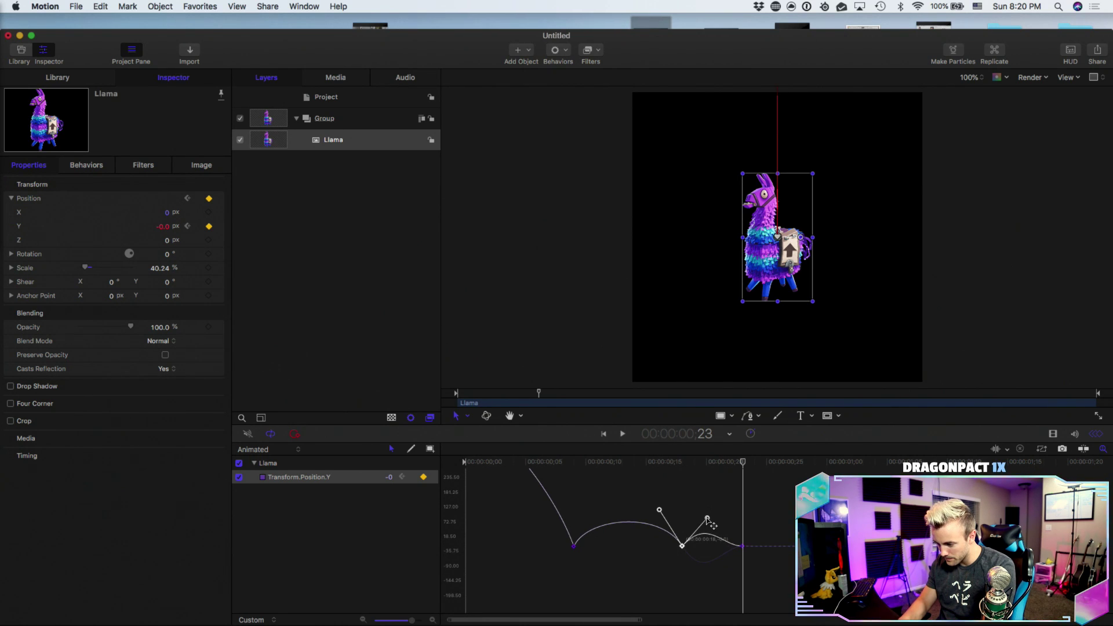
{"action": "left_click", "coordinate": [743, 547]}
{"action": "left_click_drag", "start_coordinate": [722, 546], "coordinate": [735, 533]}
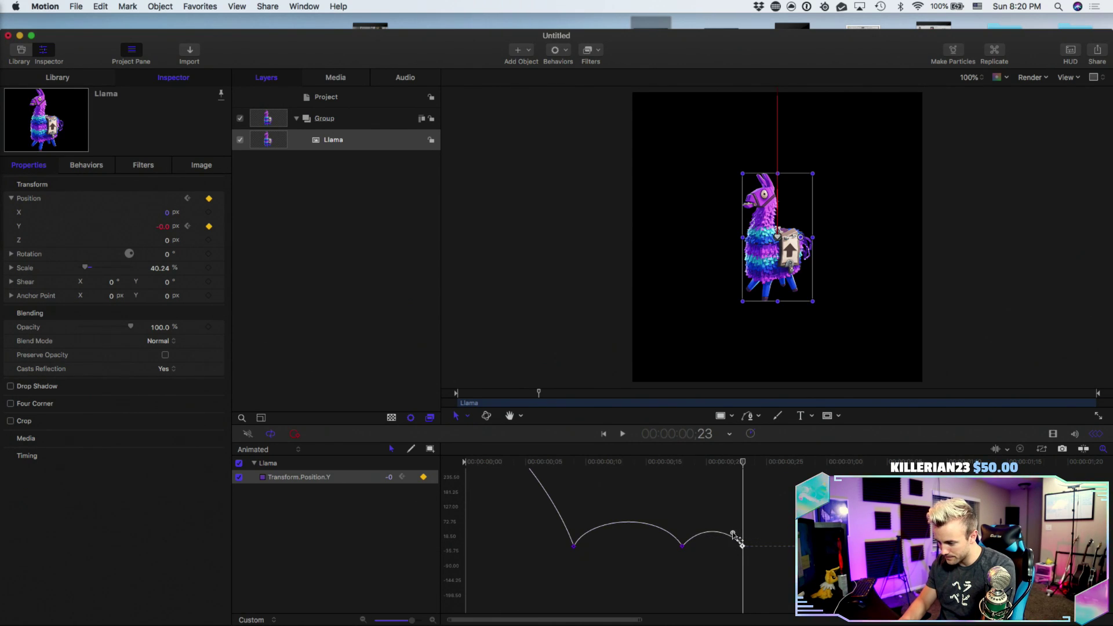
- Play back the llama drop with both bounces from the first frame
{"action": "left_click", "coordinate": [531, 349]}
{"action": "left_click_drag", "start_coordinate": [502, 395], "coordinate": [448, 392]}
{"action": "key", "text": "space"}
{"action": "key", "text": "space"}
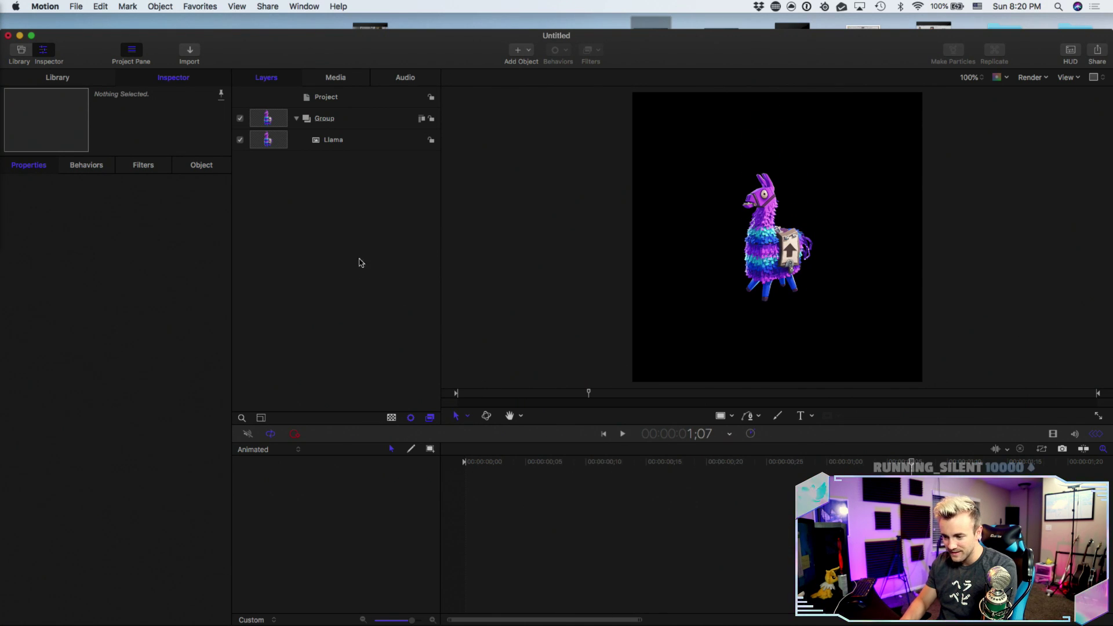
- Lower the second bounce by adjusting the incoming handle at frame 23 and shortening the outgoing handle at frame 18
{"action": "left_click", "coordinate": [377, 141]}
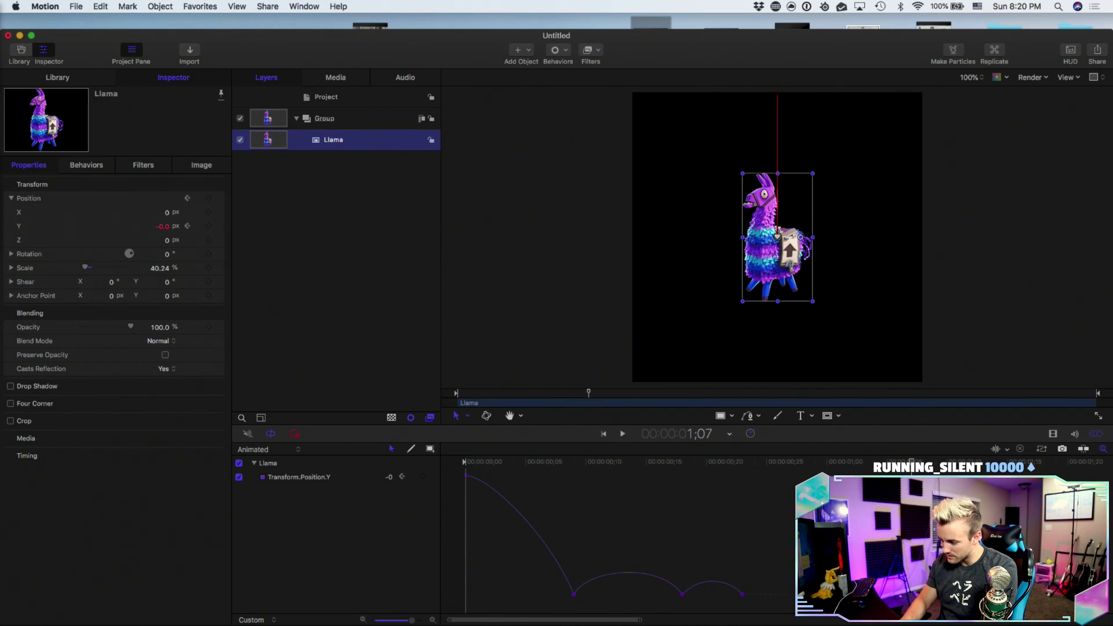
{"action": "left_click", "coordinate": [682, 594]}
{"action": "left_click", "coordinate": [737, 587]}
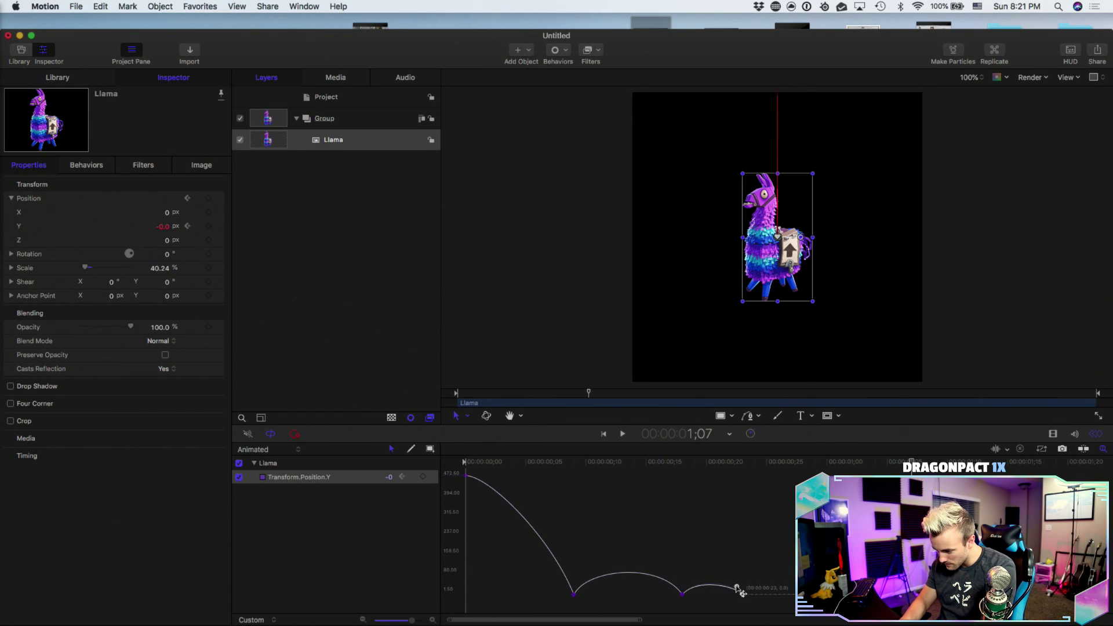
{"action": "left_click", "coordinate": [684, 594]}
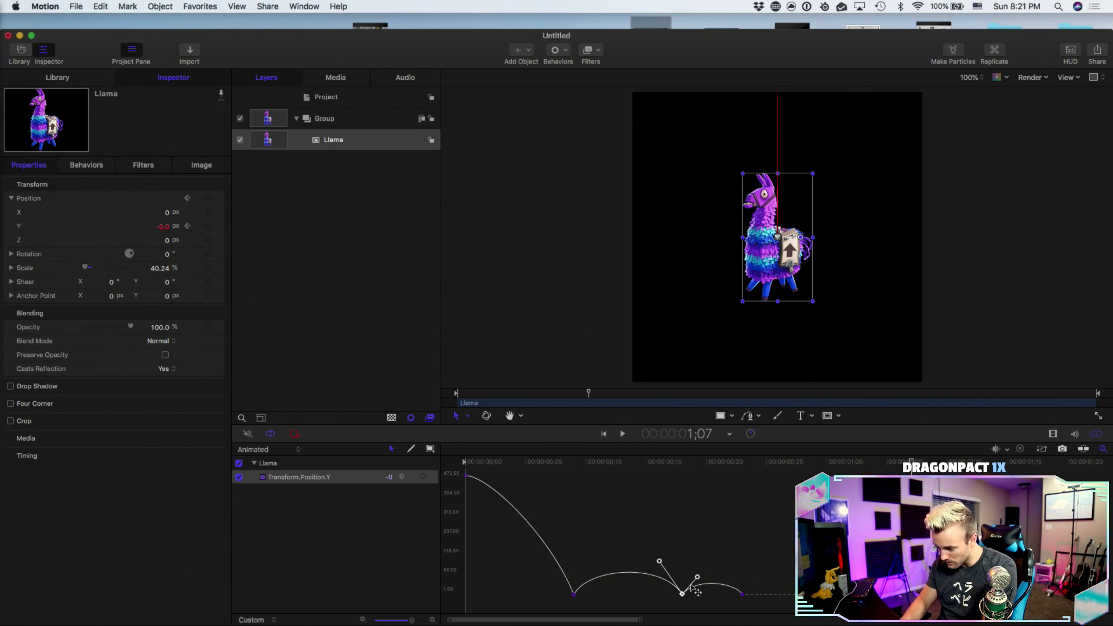
- Replay the animation several times from the first frame to check the second bounce, and return to frame 0
{"action": "left_click", "coordinate": [409, 331]}
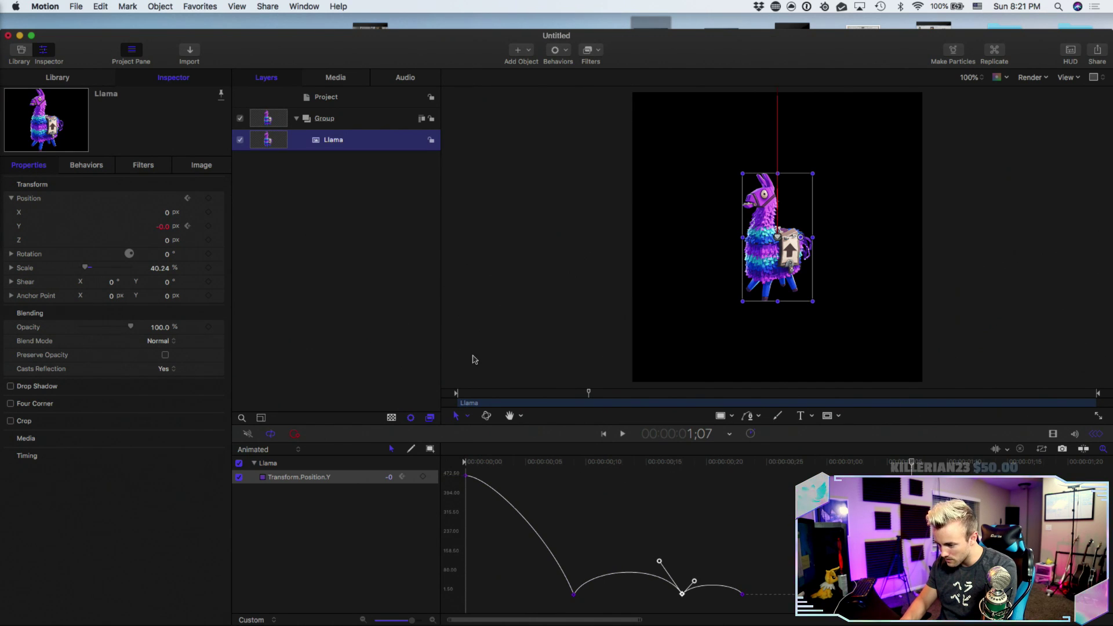
{"action": "key", "text": "space"}
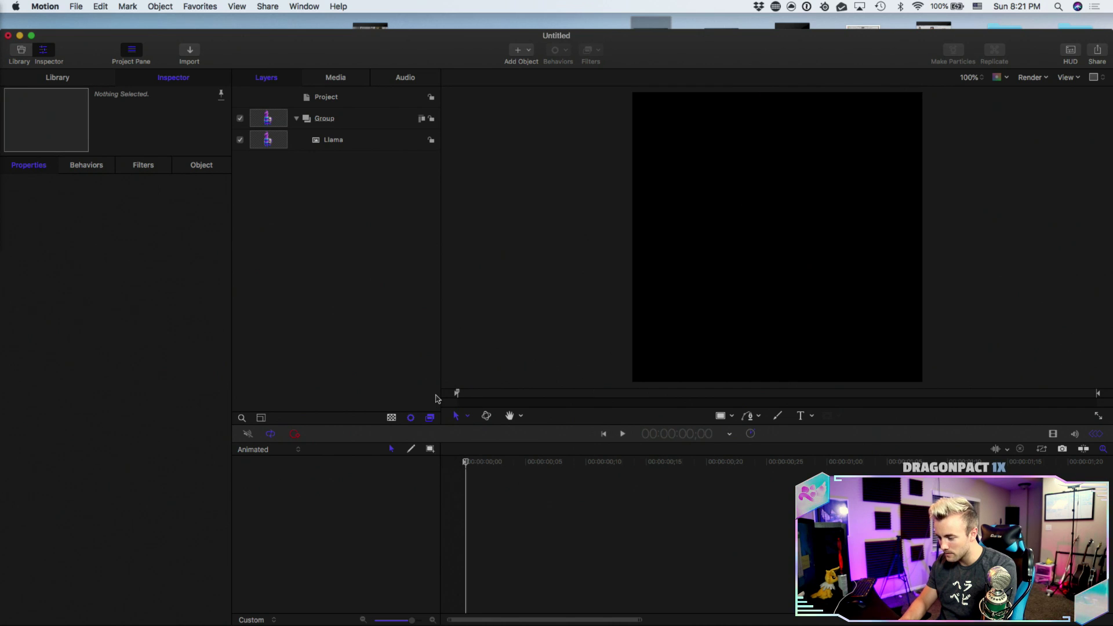
{"action": "key", "text": "space"}
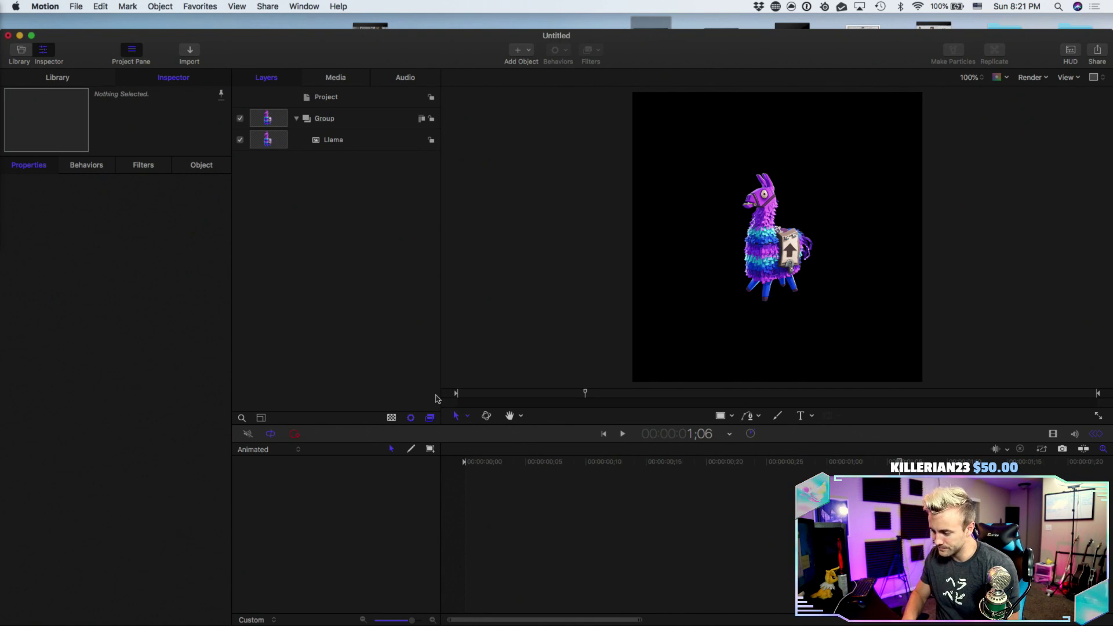
{"action": "left_click_drag", "start_coordinate": [506, 392], "coordinate": [435, 392]}
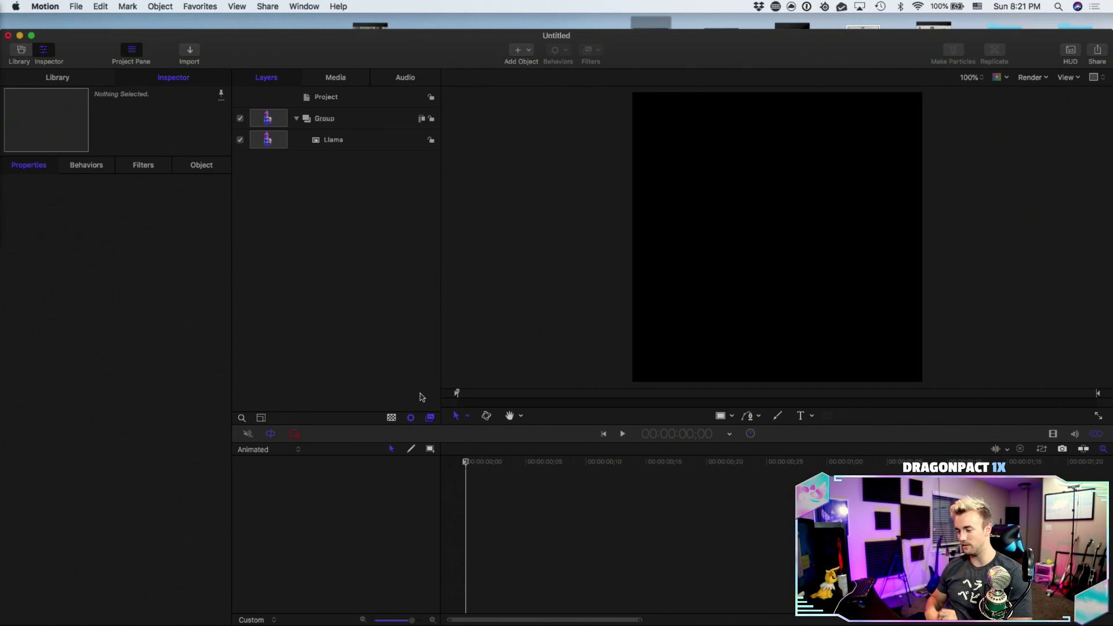
{"action": "key", "text": "space"}
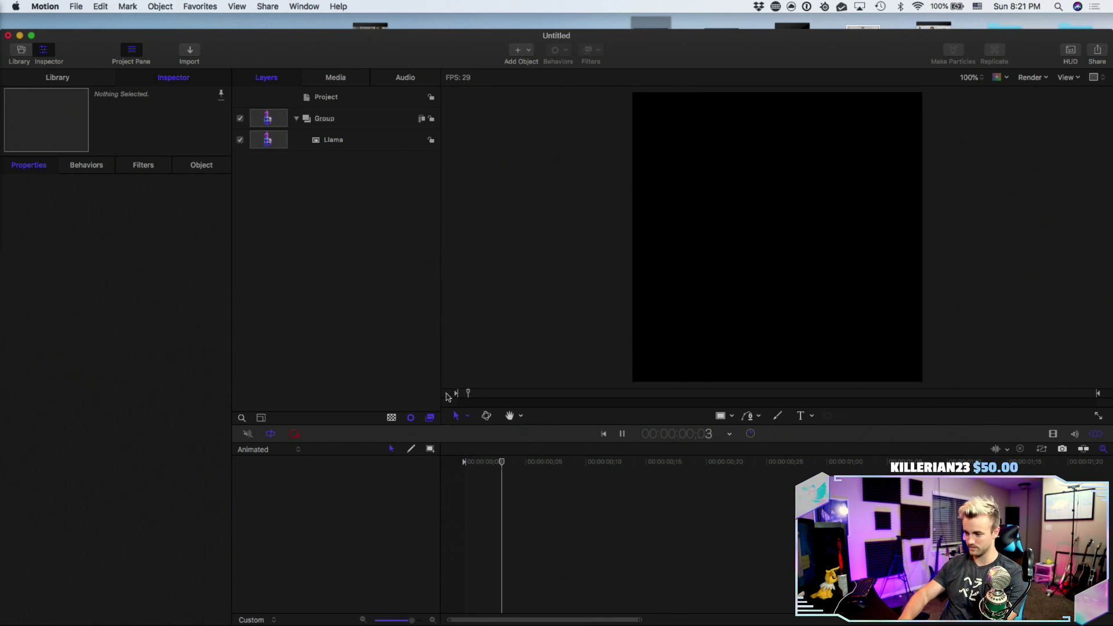
{"action": "left_click_drag", "start_coordinate": [478, 395], "coordinate": [455, 394]}
{"action": "key", "text": "space"}
{"action": "key", "text": "space"}
{"action": "left_click_drag", "start_coordinate": [470, 393], "coordinate": [452, 394]}
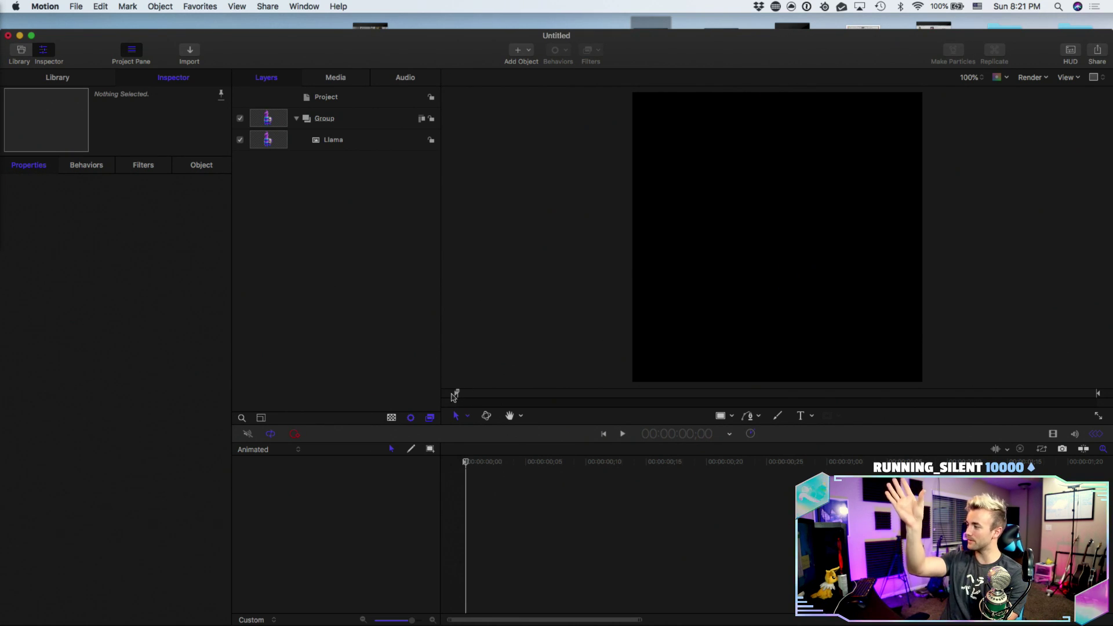
- Keyframe the llama's rotation at 0° on frame 23 and set it to -5.2° on frame 18
{"action": "key", "text": "space"}
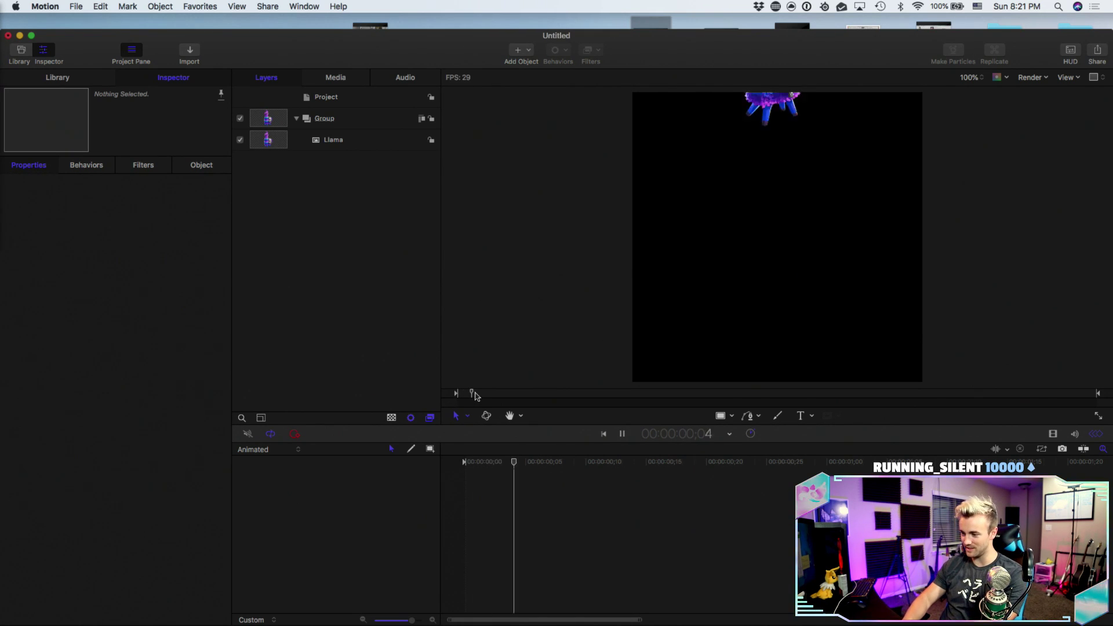
{"action": "key", "text": "space"}
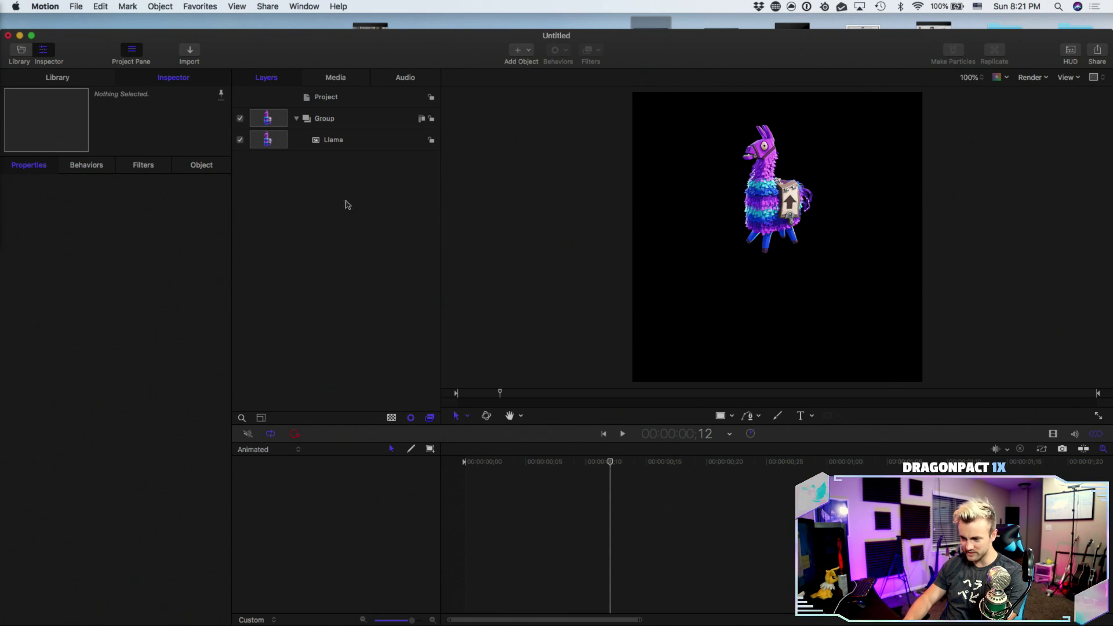
{"action": "left_click", "coordinate": [367, 141]}
{"action": "left_click", "coordinate": [187, 226]}
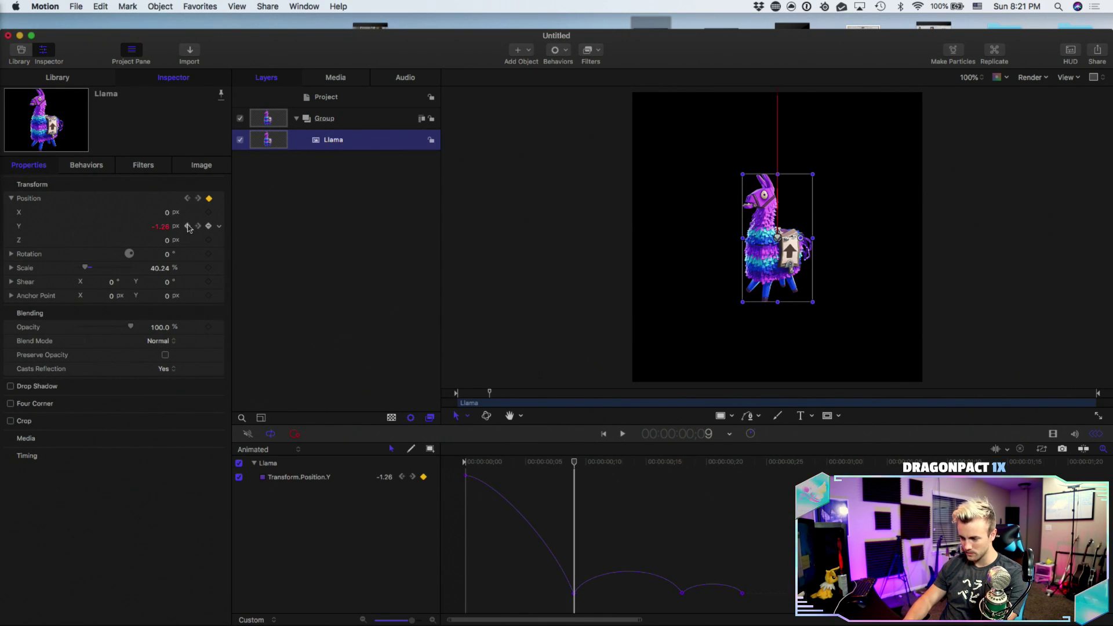
{"action": "left_click", "coordinate": [199, 226]}
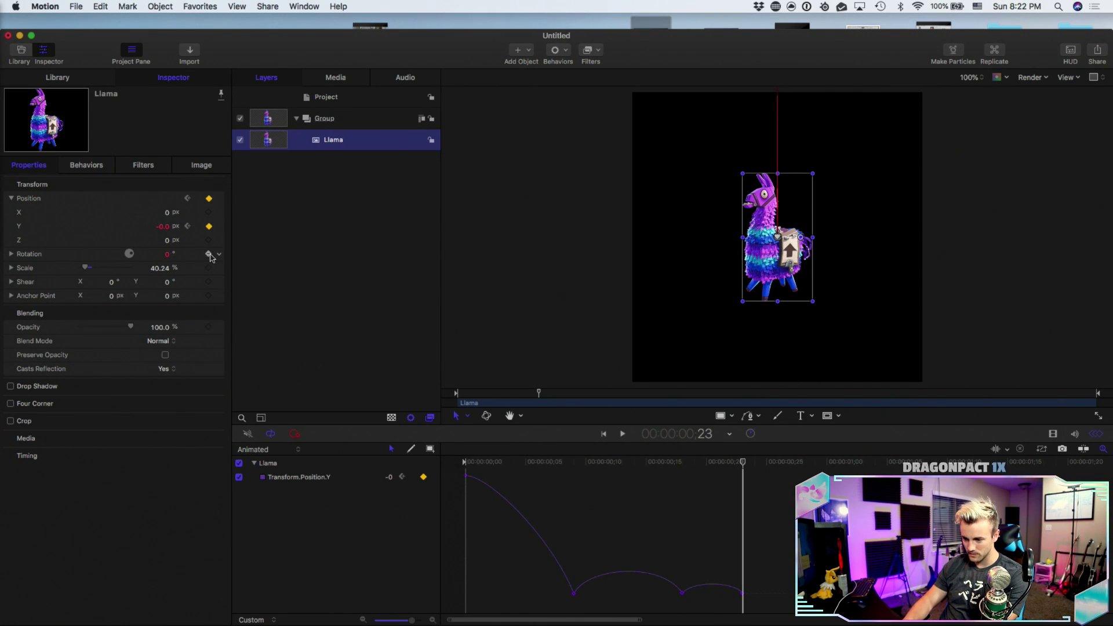
{"action": "left_click", "coordinate": [187, 226]}
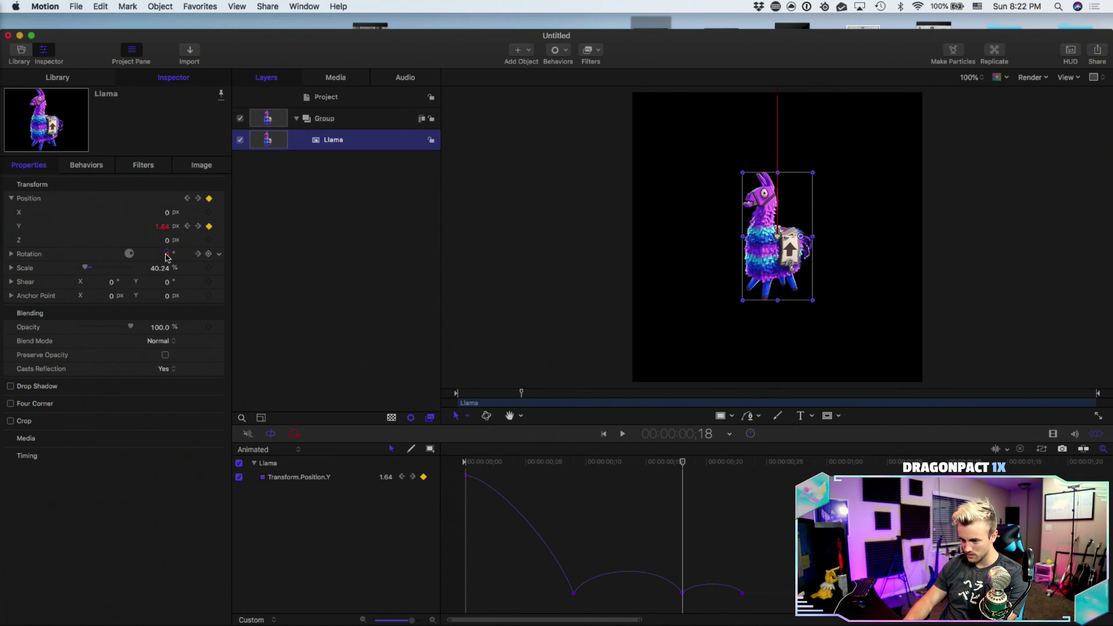
{"action": "left_click_drag", "start_coordinate": [166, 256], "coordinate": [163, 255]}
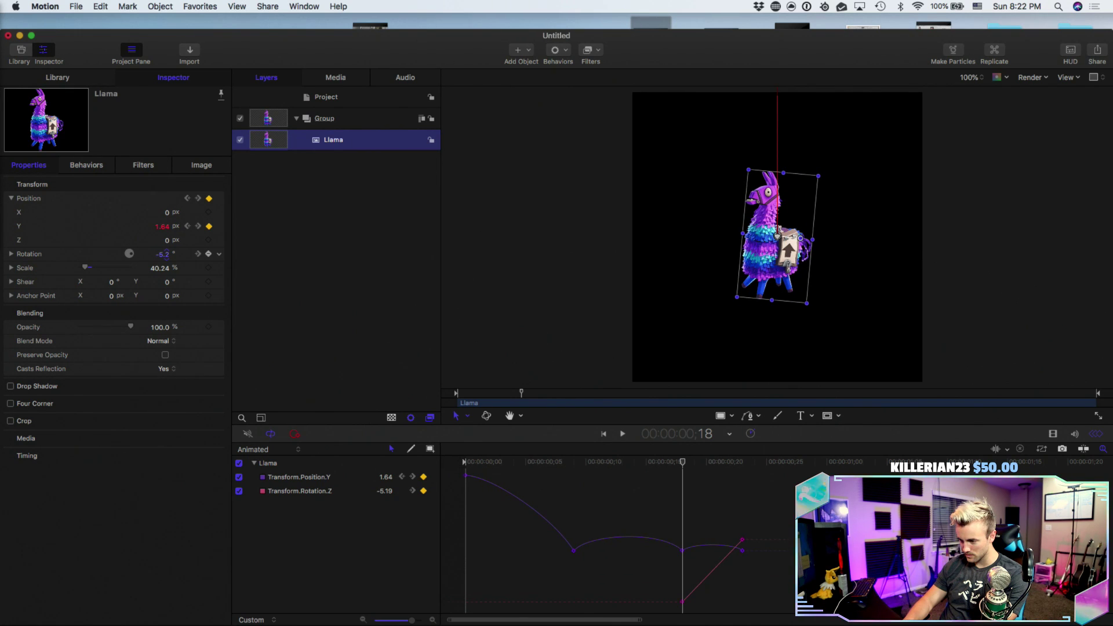
- Keyframe the llama's rotation at 13.8° on frame 9 and about 4.7° on frame 0
{"action": "left_click", "coordinate": [187, 226]}
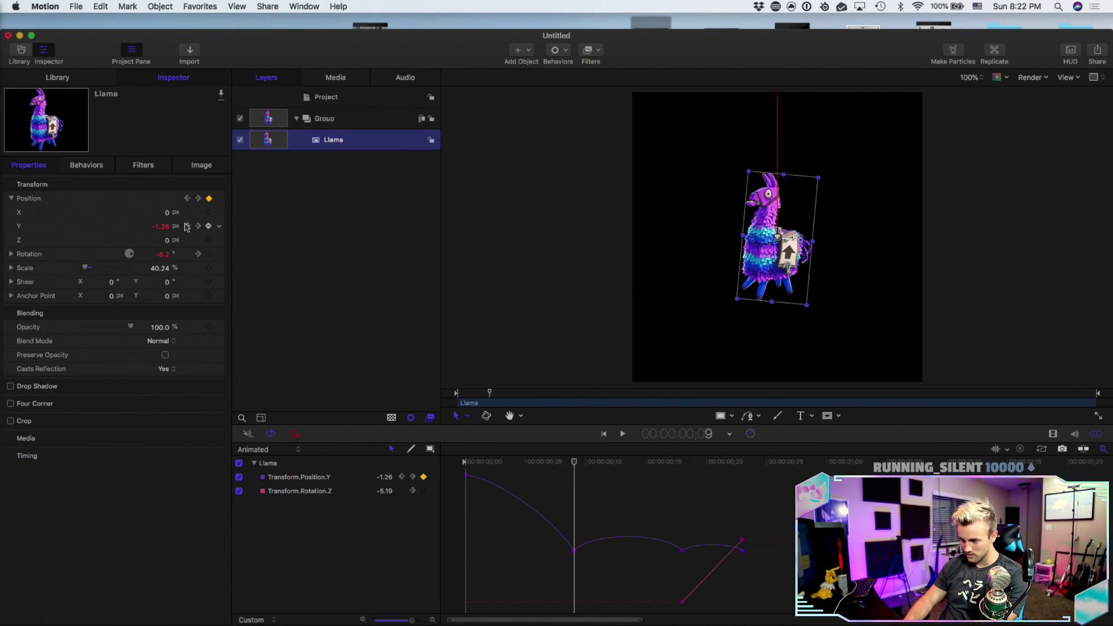
{"action": "left_click_drag", "start_coordinate": [163, 256], "coordinate": [166, 255]}
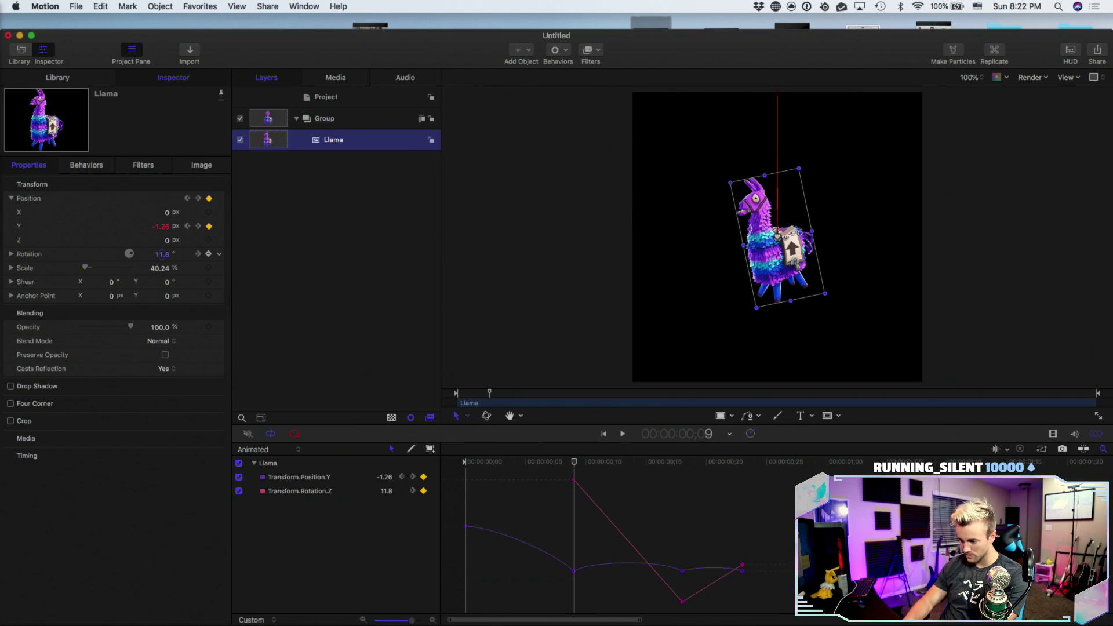
{"action": "left_click_drag", "start_coordinate": [165, 255], "coordinate": [165, 255]}
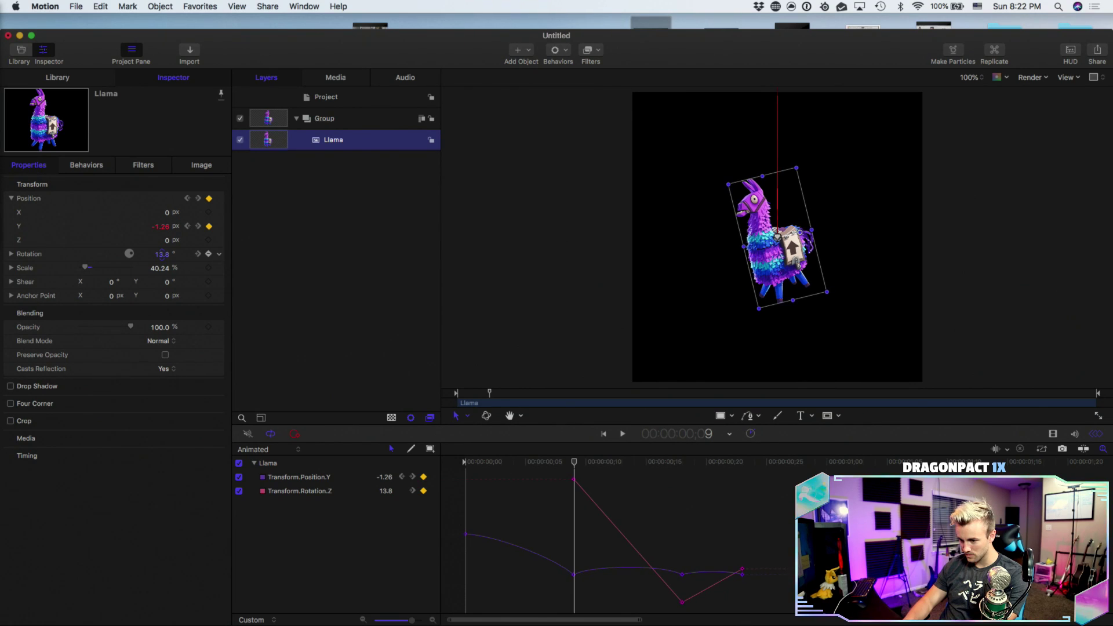
{"action": "key", "text": "Home"}
{"action": "left_click_drag", "start_coordinate": [164, 257], "coordinate": [161, 256]}
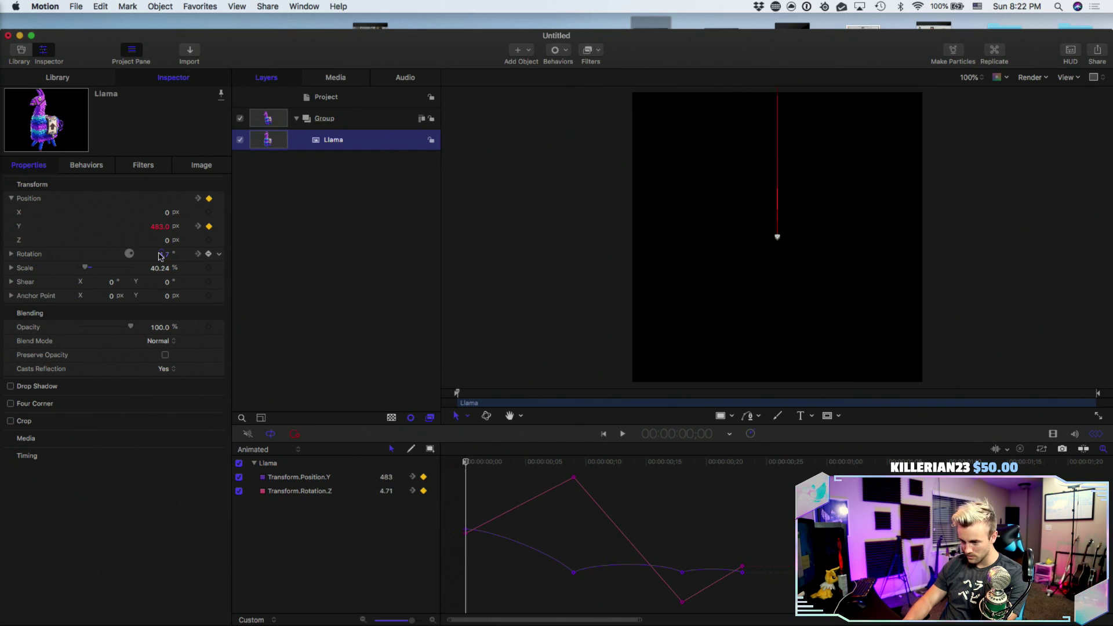
- Replay the llama drop several times from the first frame to check the tilting during the bounces
{"action": "left_click", "coordinate": [298, 251]}
{"action": "key", "text": "space"}
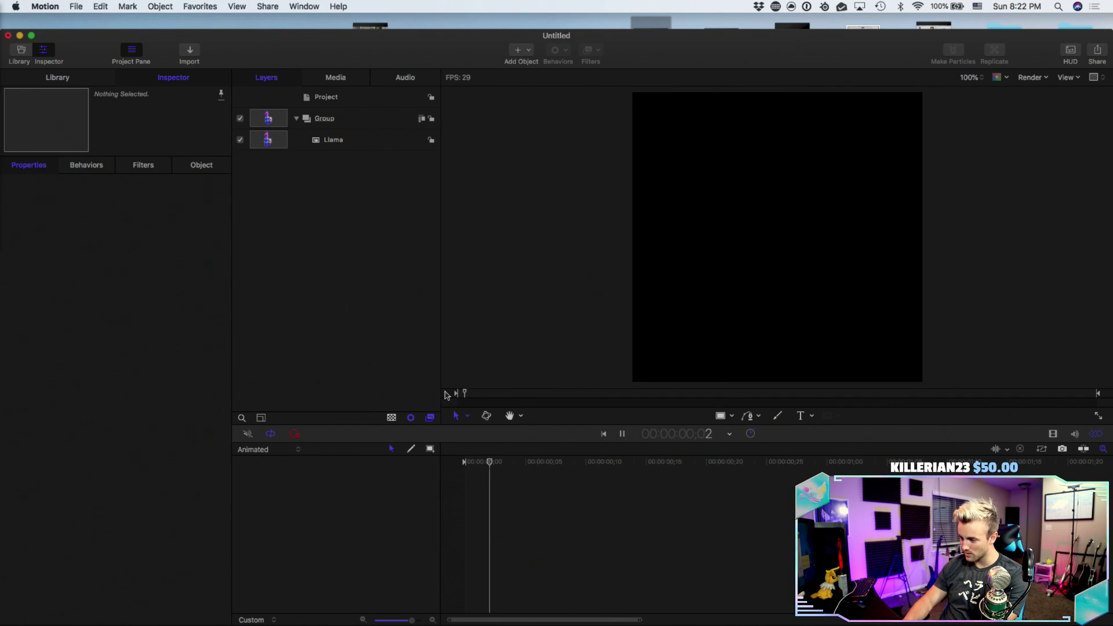
{"action": "key", "text": "space"}
{"action": "left_click_drag", "start_coordinate": [457, 394], "coordinate": [444, 394]}
{"action": "key", "text": "space"}
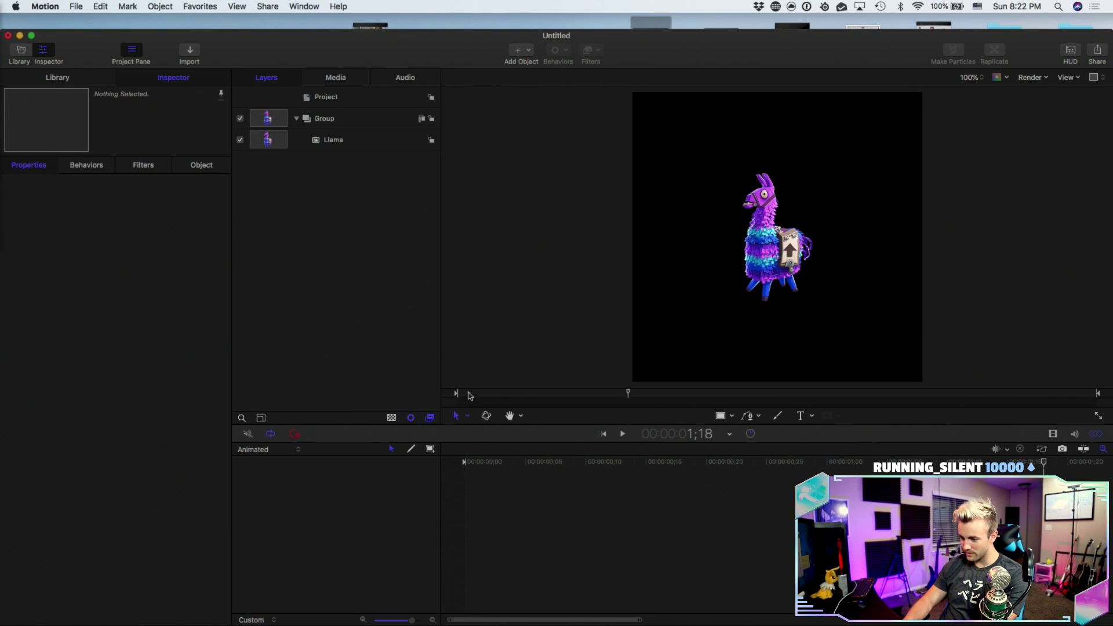
{"action": "left_click_drag", "start_coordinate": [469, 396], "coordinate": [450, 395]}
{"action": "key", "text": "space"}
{"action": "key", "text": "space"}
{"action": "left_click_drag", "start_coordinate": [467, 395], "coordinate": [452, 395]}
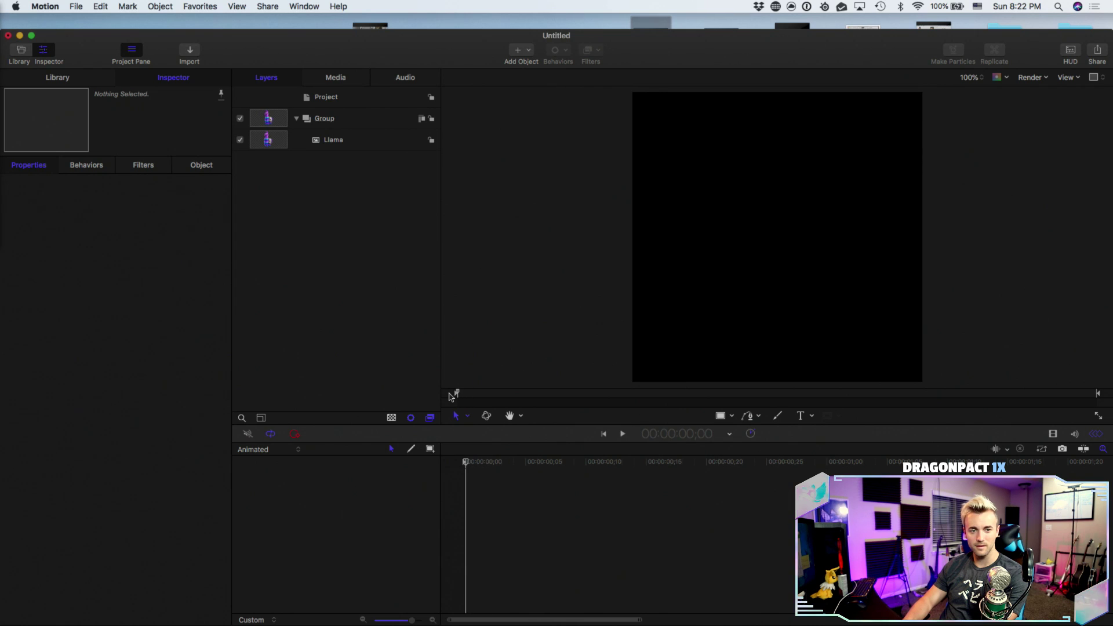
{"action": "key", "text": "space"}
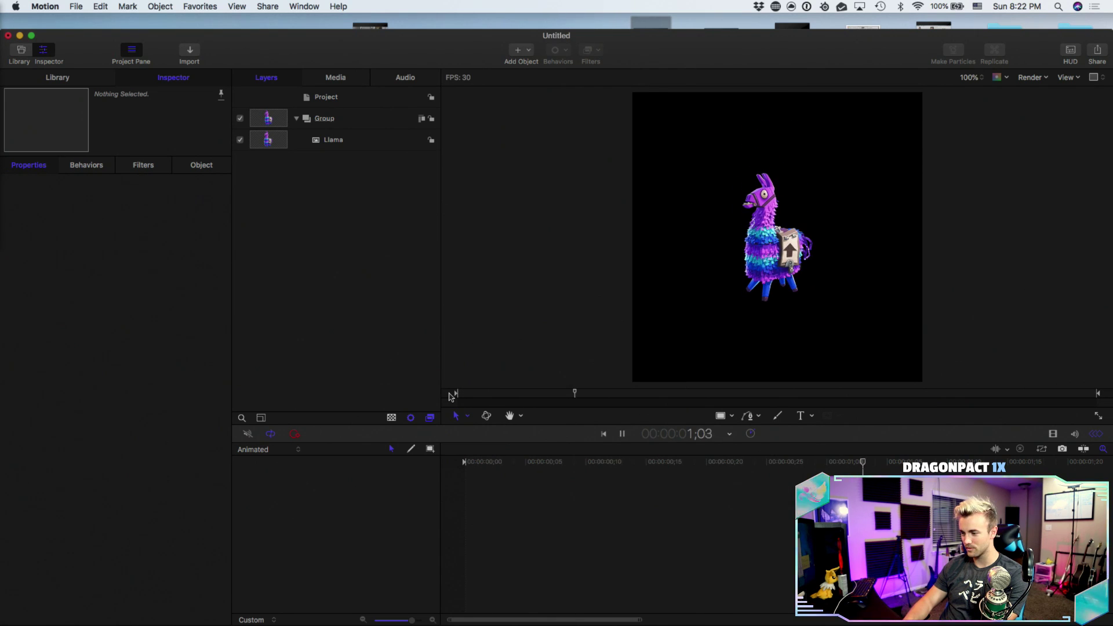
{"action": "key", "text": "space"}
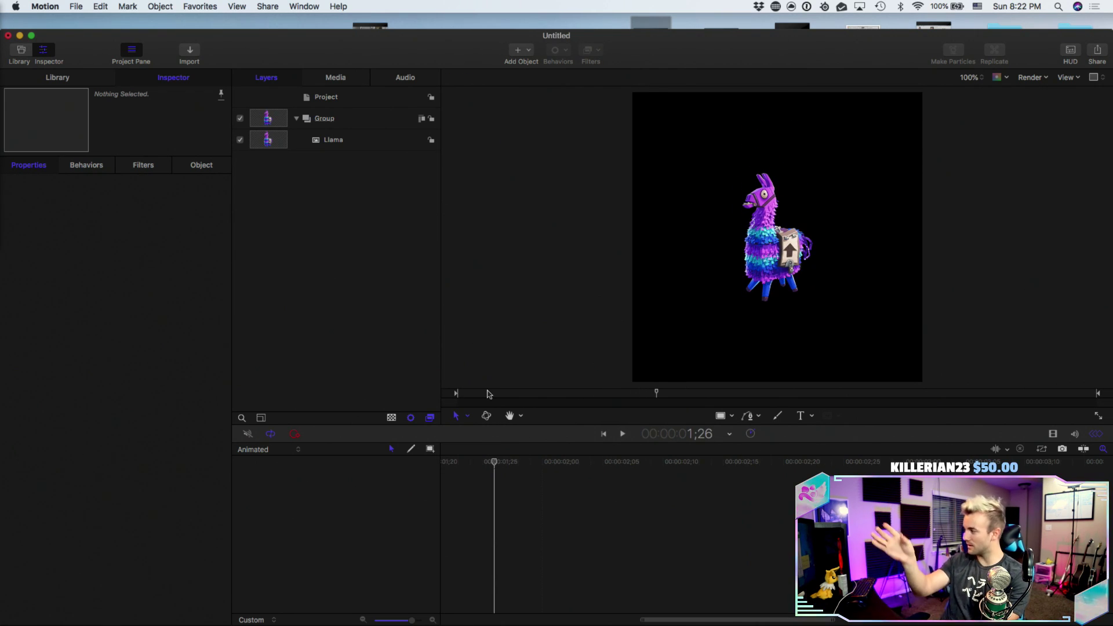
- Strengthen the llama's tilt by setting its rotation keyframes to -17.2° at frame 18, 21.6° at frame 9 and 10.7° at frame 0
{"action": "left_click", "coordinate": [373, 139]}
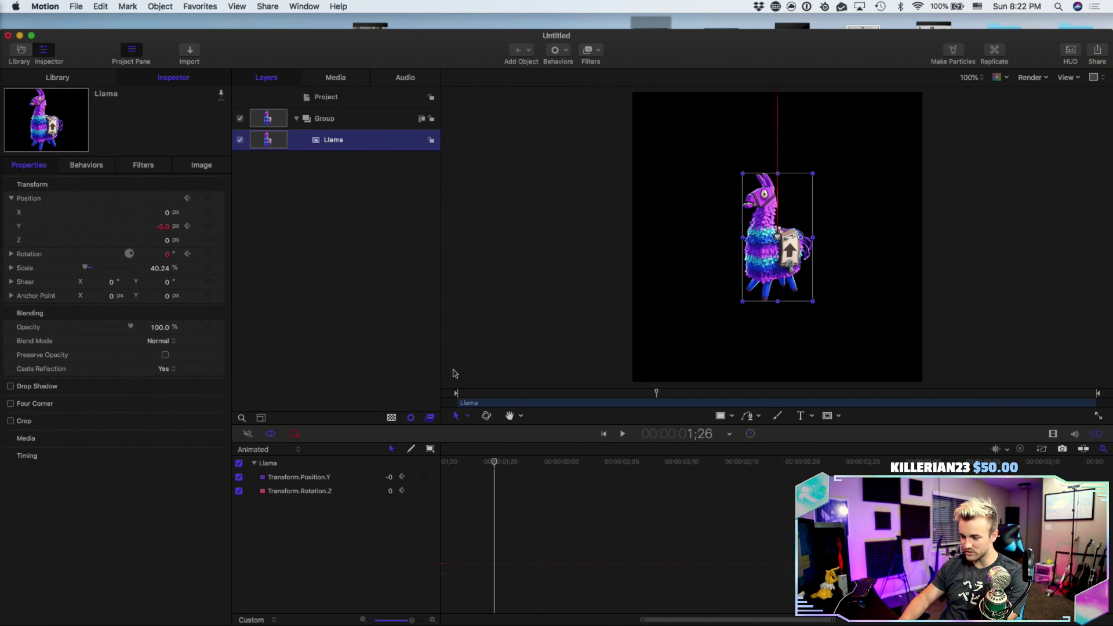
{"action": "left_click", "coordinate": [189, 227]}
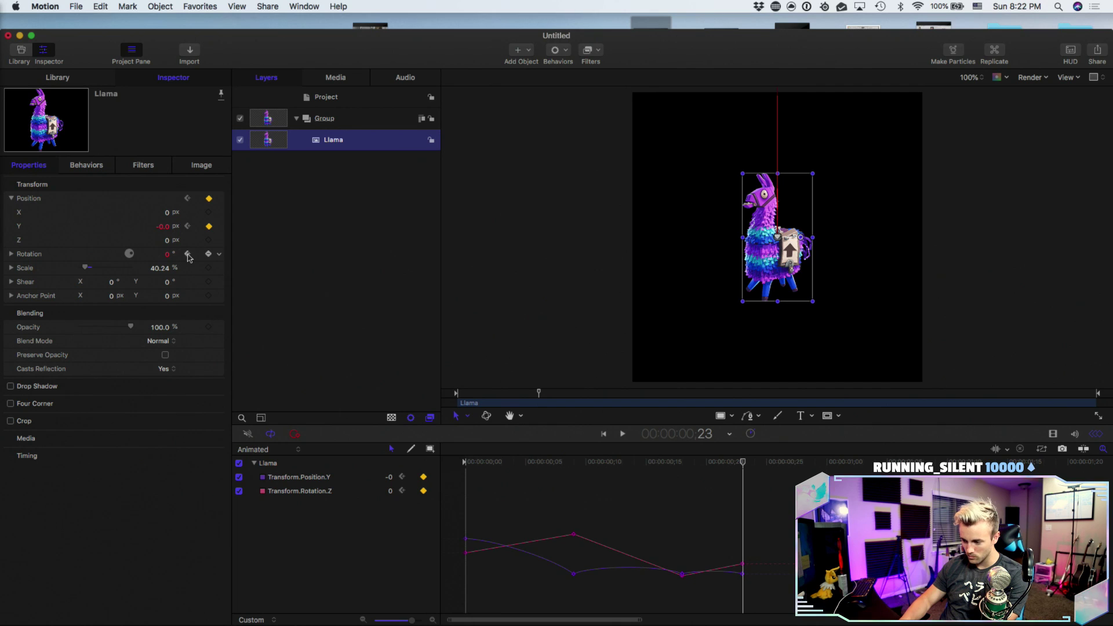
{"action": "left_click", "coordinate": [187, 226]}
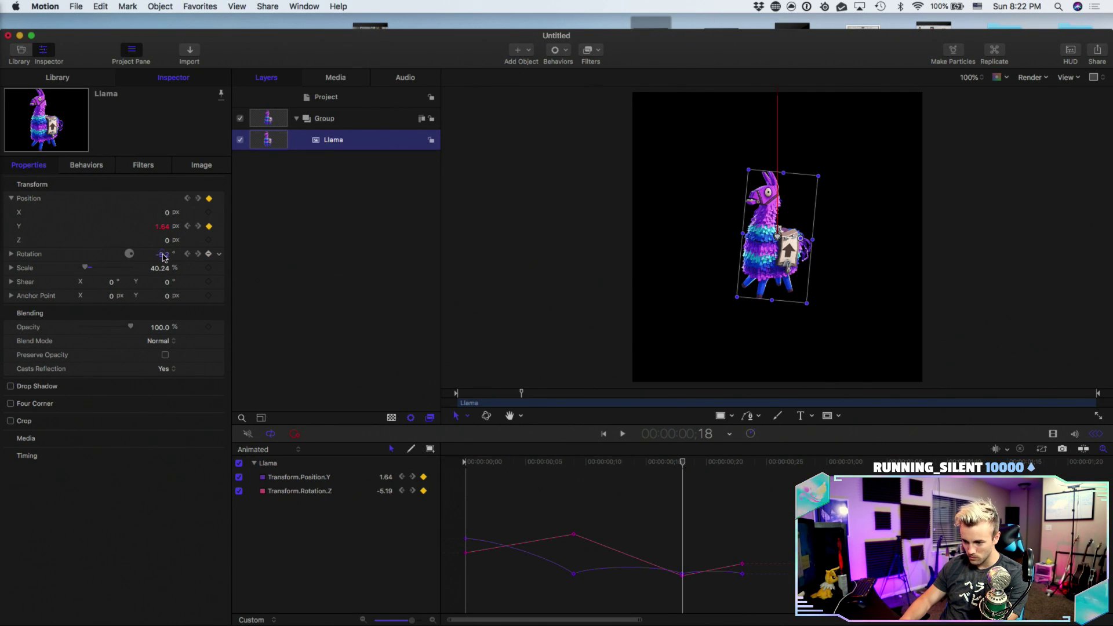
{"action": "left_click_drag", "start_coordinate": [163, 256], "coordinate": [144, 256]}
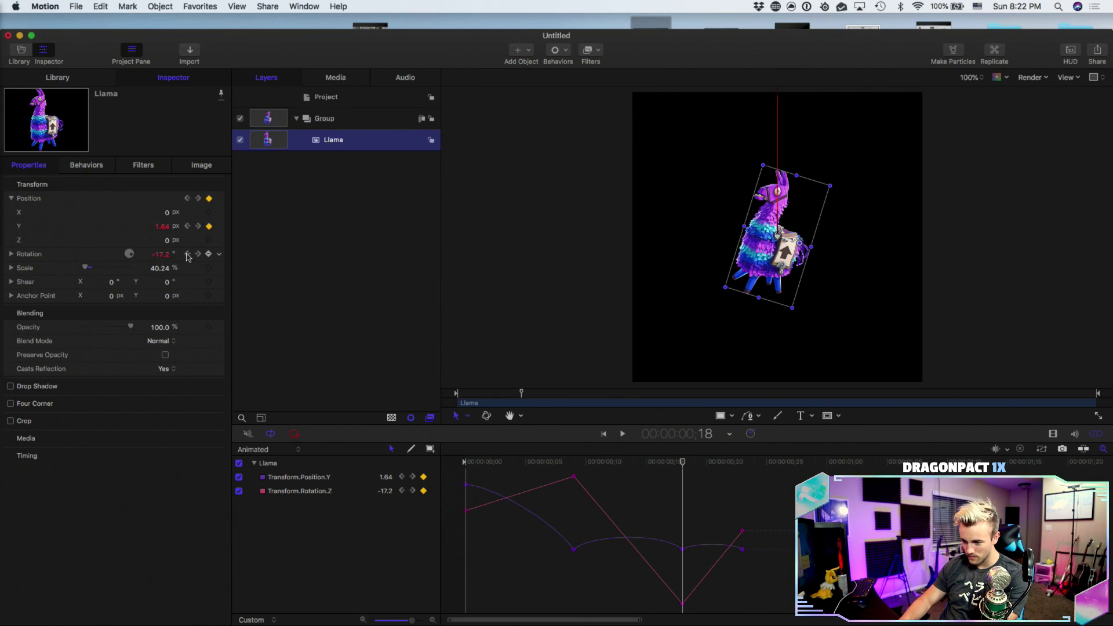
{"action": "left_click", "coordinate": [187, 253]}
{"action": "left_click_drag", "start_coordinate": [168, 257], "coordinate": [181, 257]}
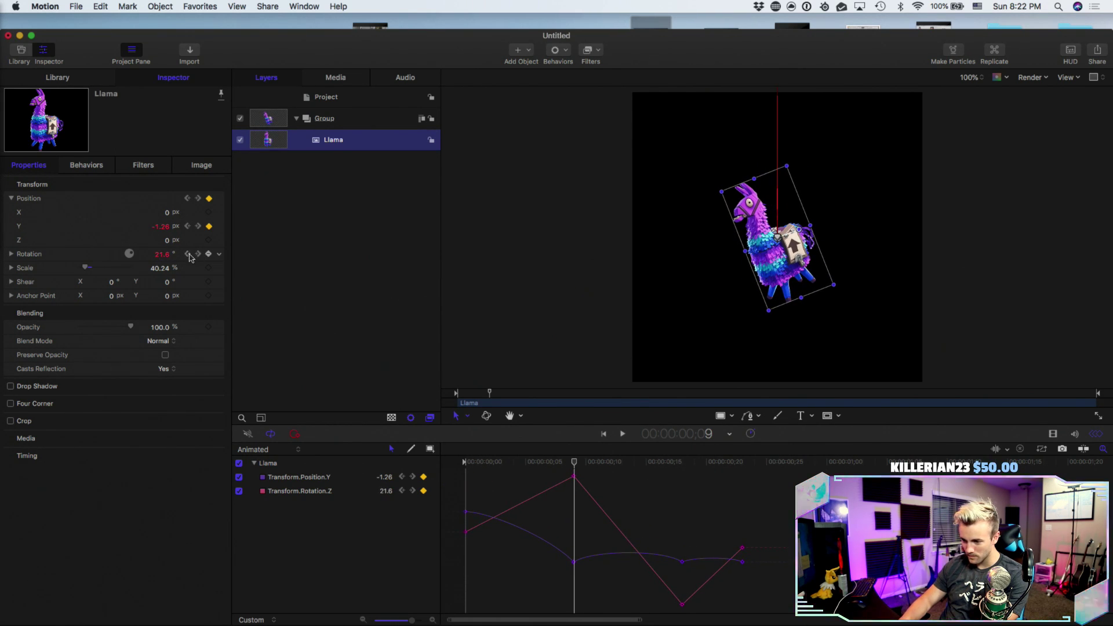
{"action": "left_click", "coordinate": [187, 254]}
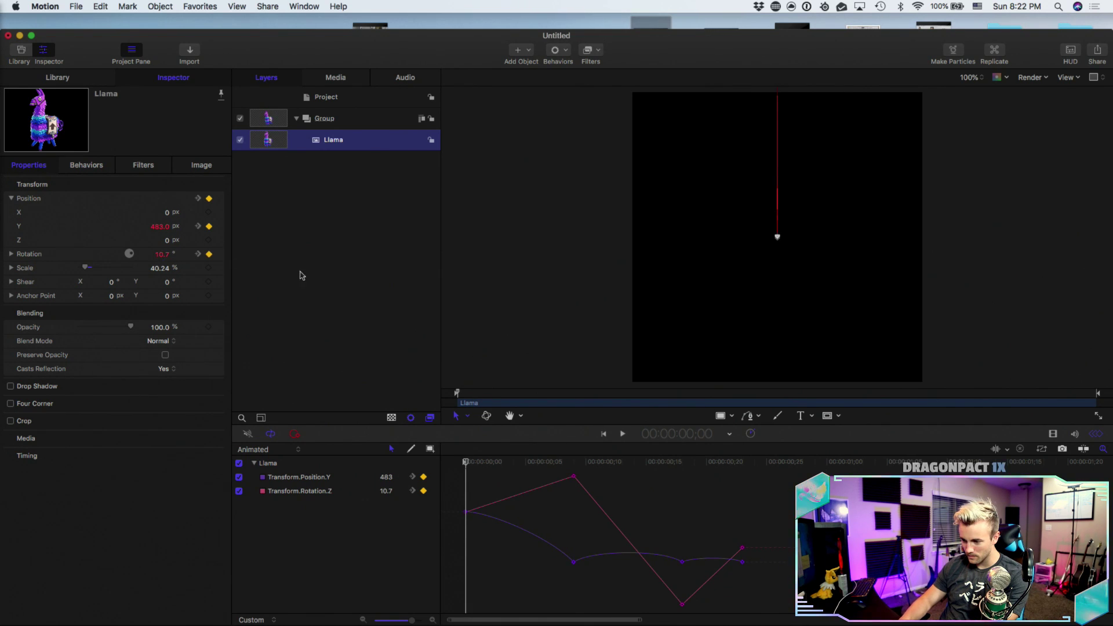
- Play back the animation from the first frame with the stronger tilt
{"action": "left_click", "coordinate": [425, 313]}
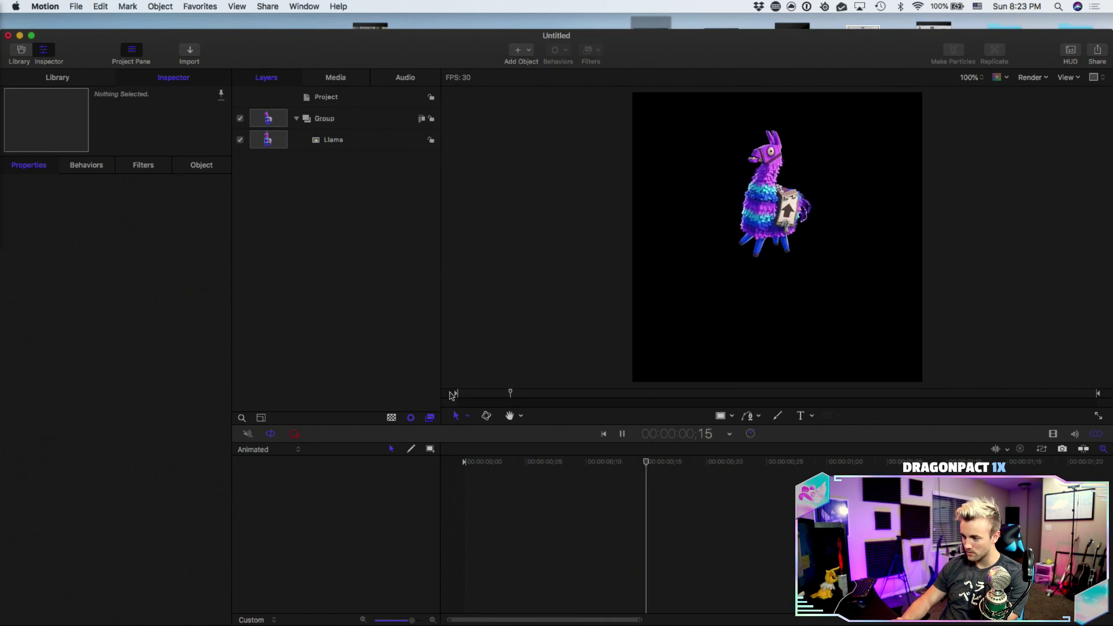
{"action": "key", "text": "space"}
{"action": "left_click", "coordinate": [443, 396]}
{"action": "key", "text": "space"}
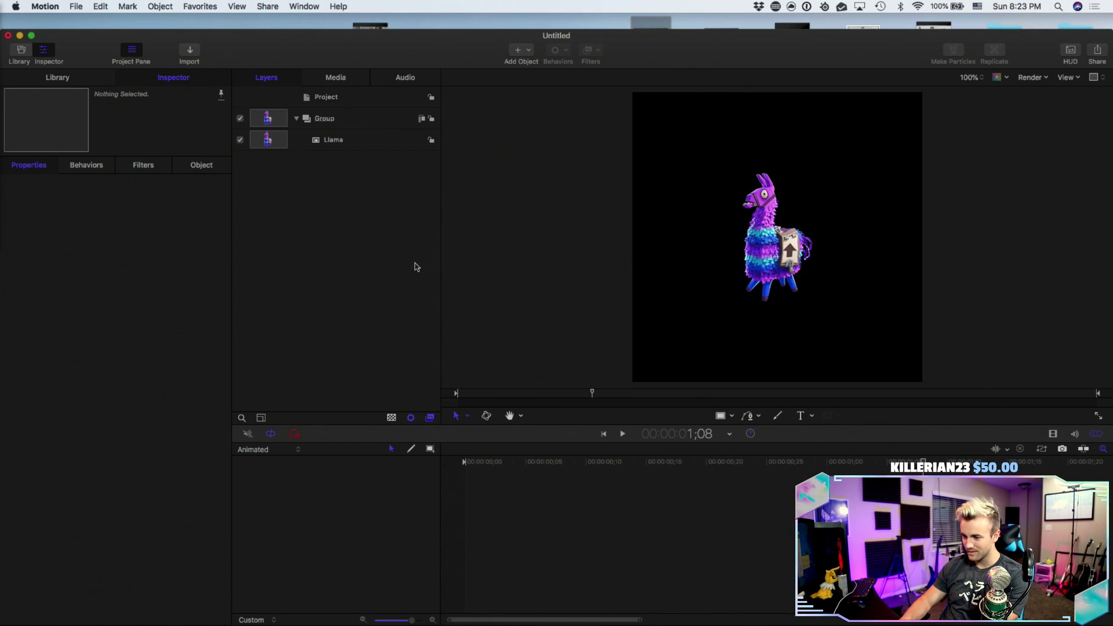
- Move the llama's last Position Y and Rotation Z keyframes to frame 25 and play back the slower final bounce
{"action": "left_click", "coordinate": [373, 142]}
{"action": "left_click_drag", "start_coordinate": [746, 567], "coordinate": [736, 517]}
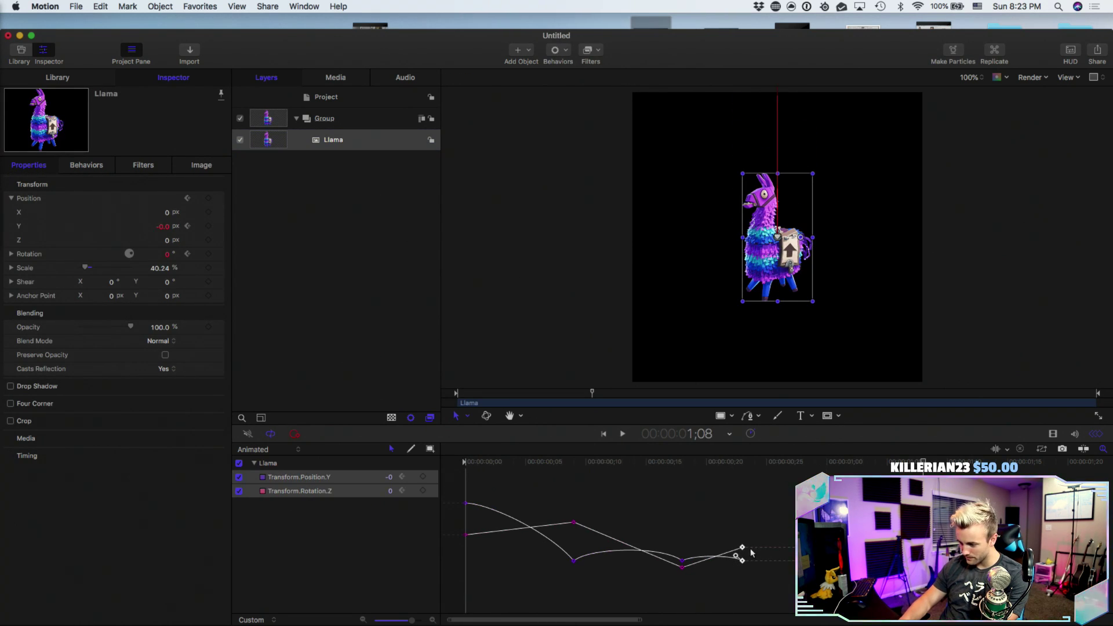
{"action": "left_click_drag", "start_coordinate": [736, 555], "coordinate": [757, 553]}
{"action": "left_click", "coordinate": [338, 256]}
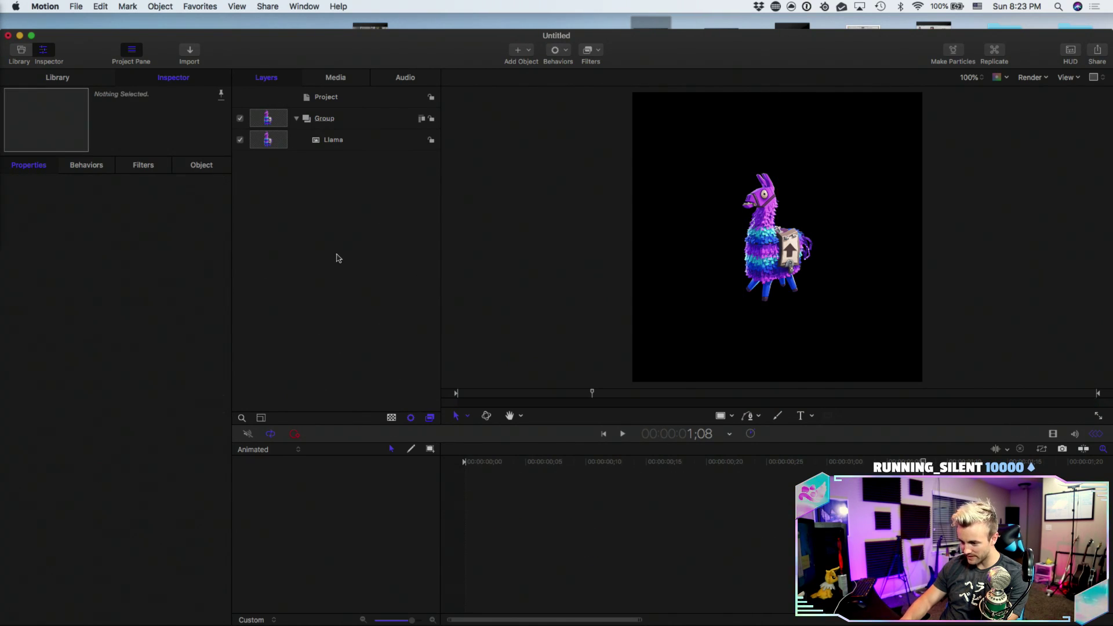
{"action": "key", "text": "space"}
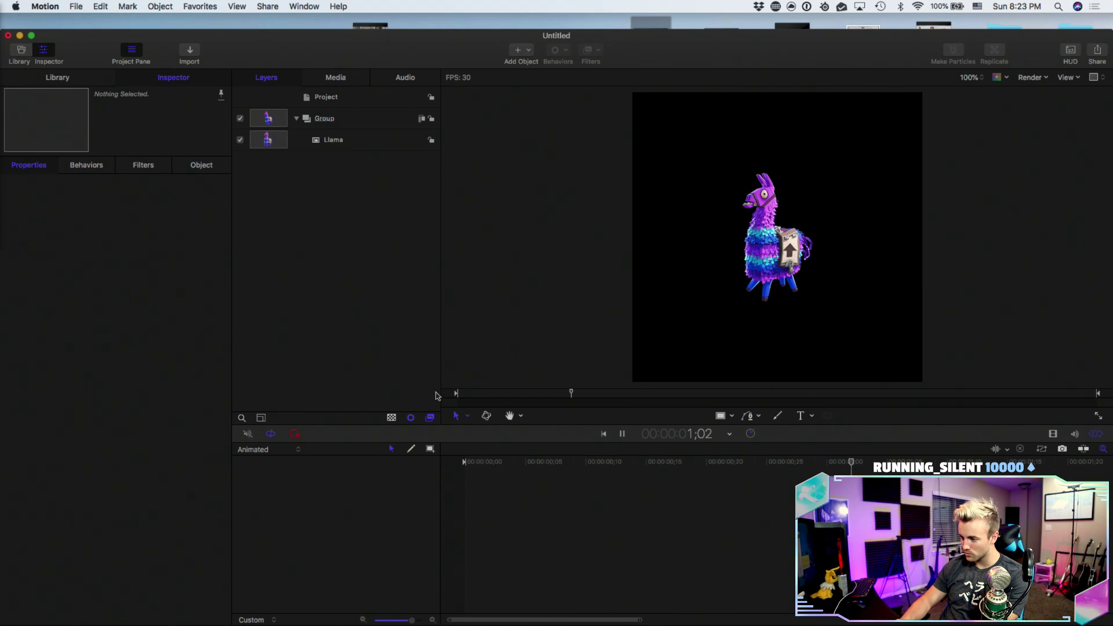
{"action": "key", "text": "space"}
- Inspect the curve handles of the llama's Position Y keyframes at frames 18 and 25
{"action": "left_click", "coordinate": [382, 140]}
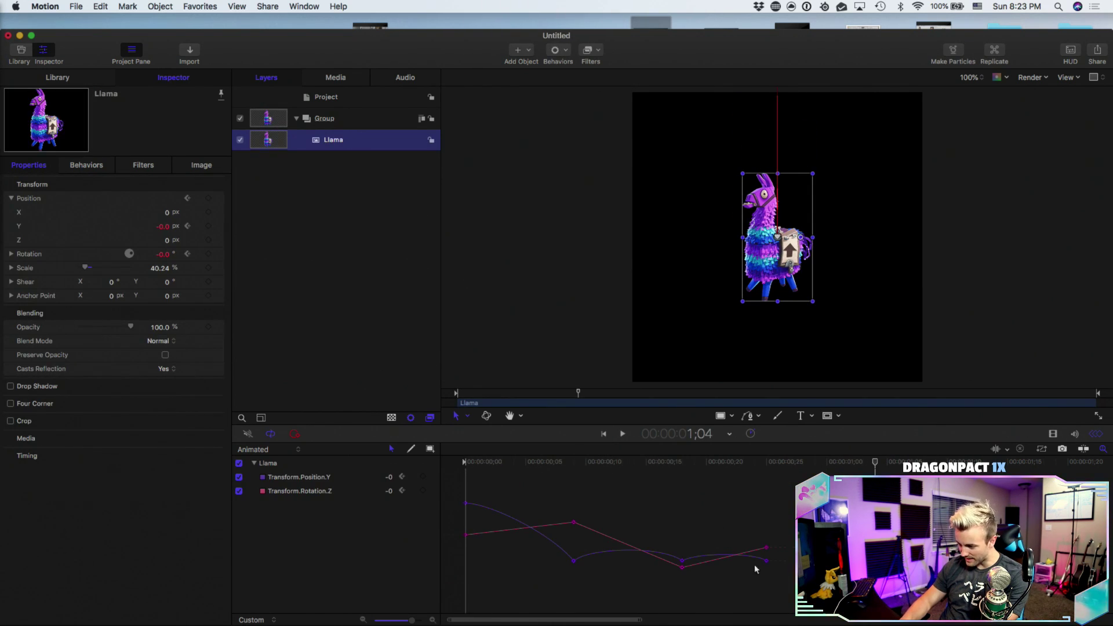
{"action": "left_click", "coordinate": [682, 559]}
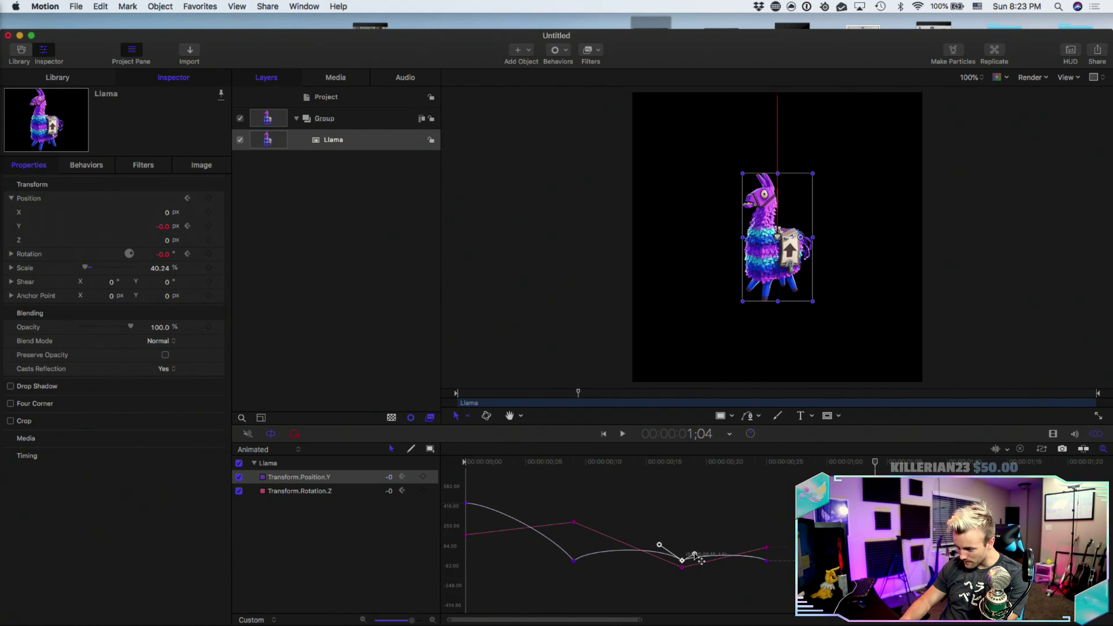
{"action": "left_click", "coordinate": [765, 561]}
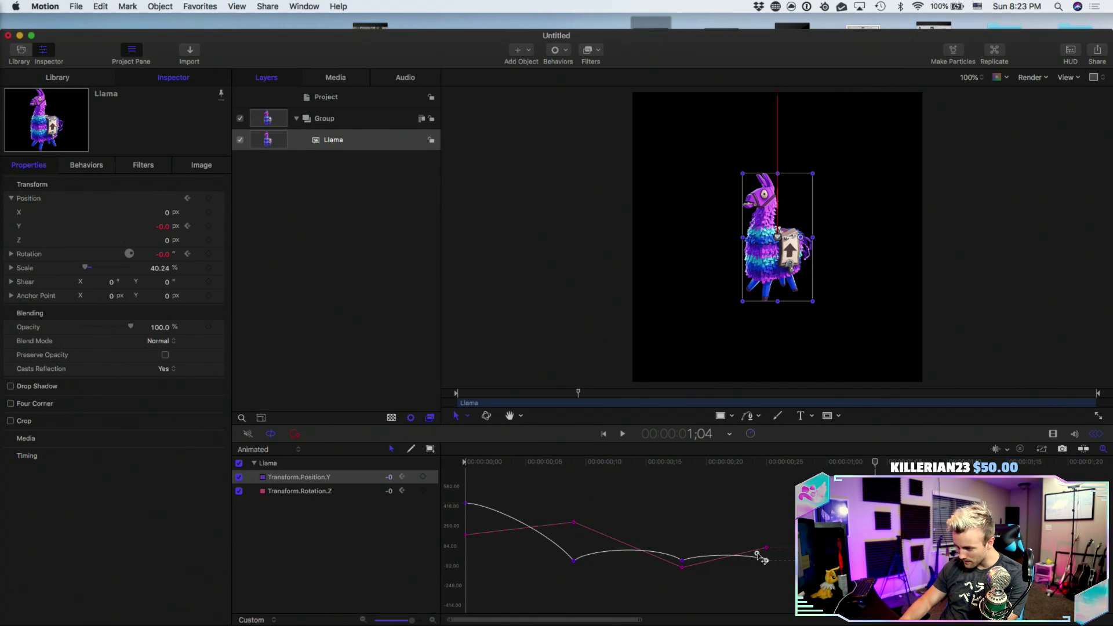
- Replay the whole llama animation repeatedly from the first frame to review the retimed second bounce and rotation
{"action": "left_click", "coordinate": [529, 325]}
{"action": "key", "text": "space"}
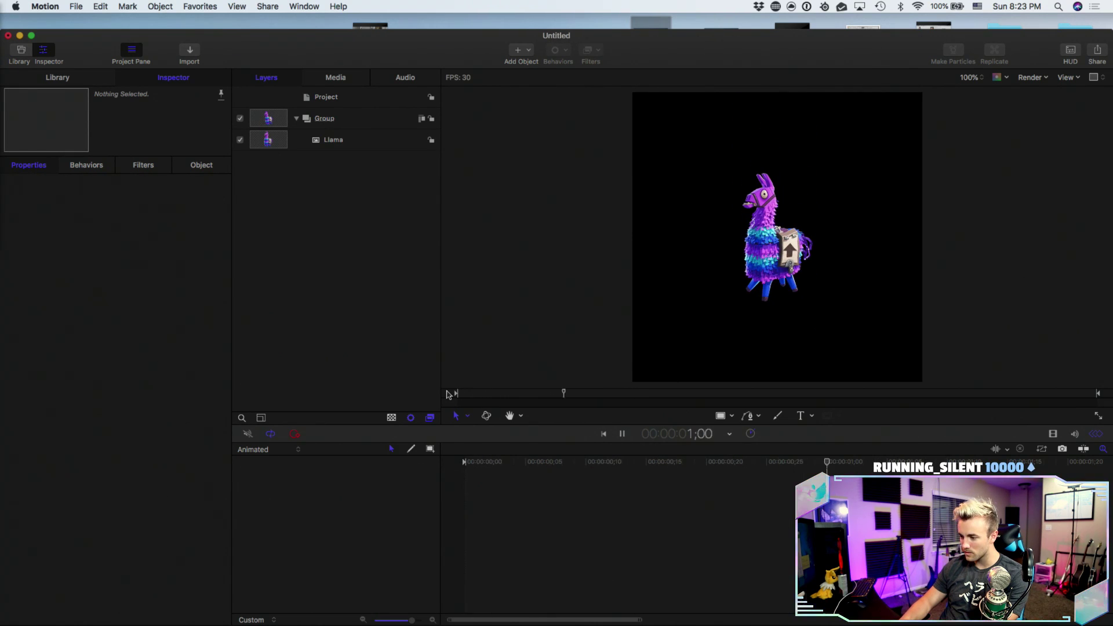
{"action": "key", "text": "space"}
{"action": "left_click", "coordinate": [468, 395]}
{"action": "key", "text": "space"}
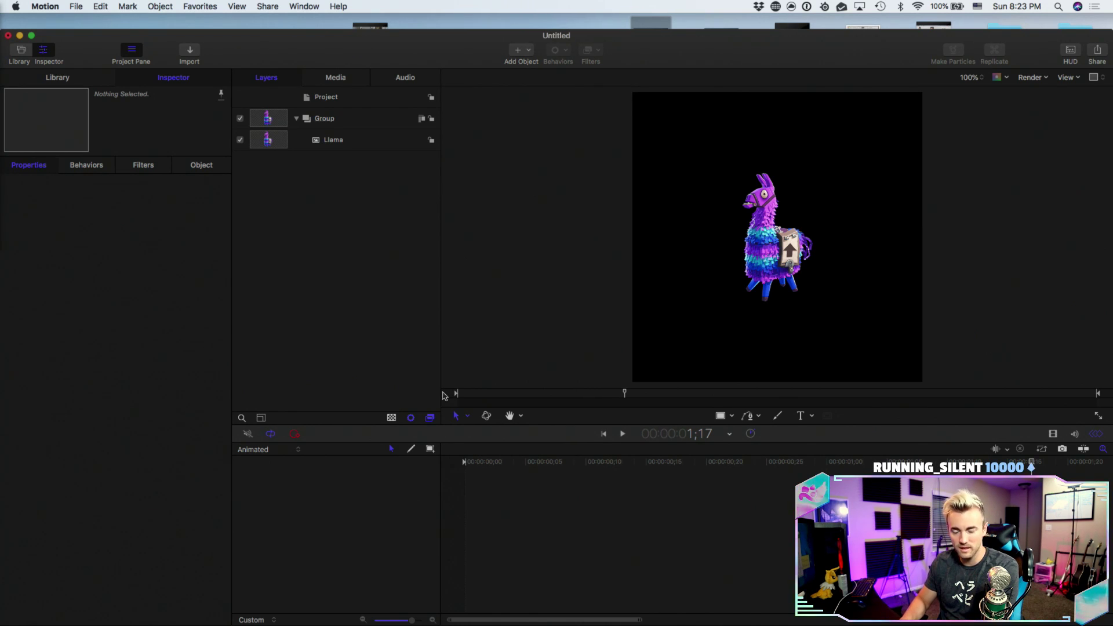
{"action": "left_click_drag", "start_coordinate": [475, 394], "coordinate": [429, 389]}
{"action": "key", "text": "space"}
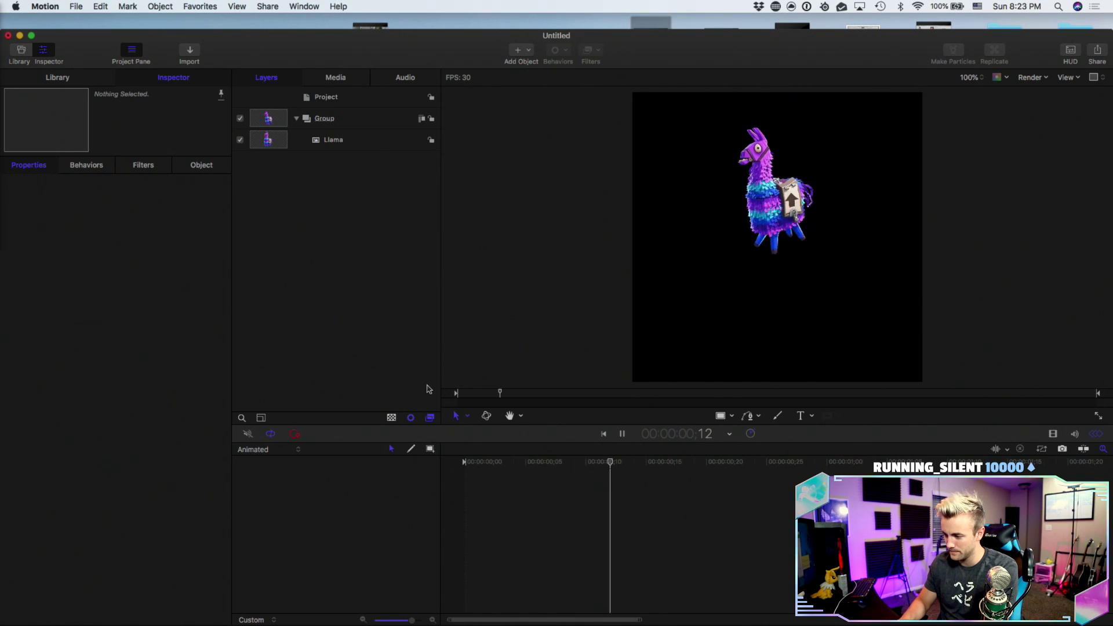
{"action": "key", "text": "space"}
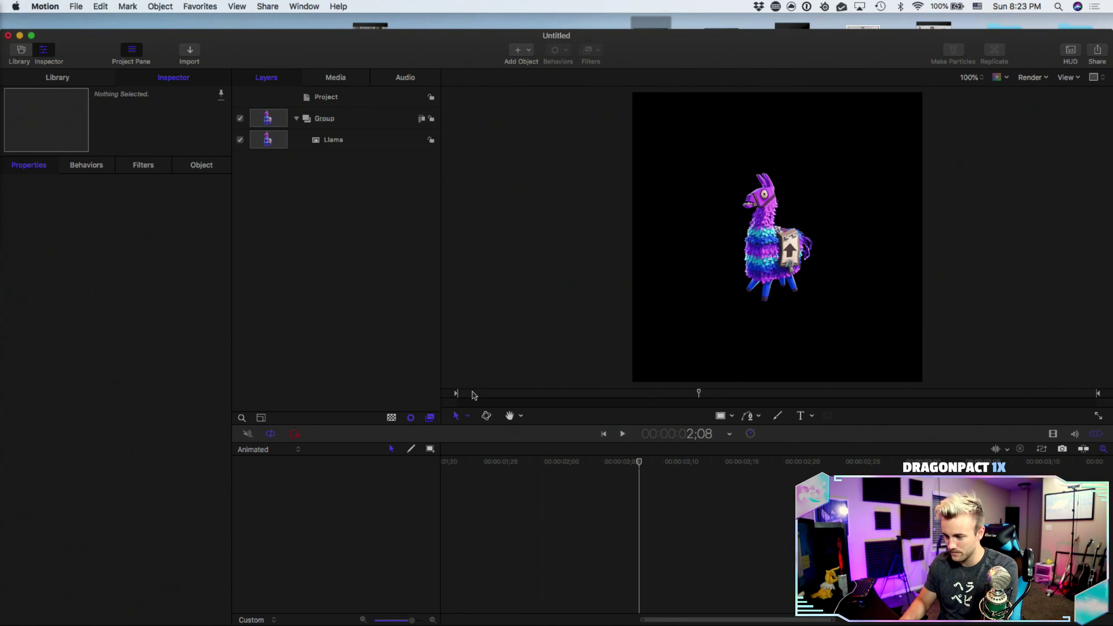
{"action": "left_click_drag", "start_coordinate": [473, 395], "coordinate": [454, 394]}
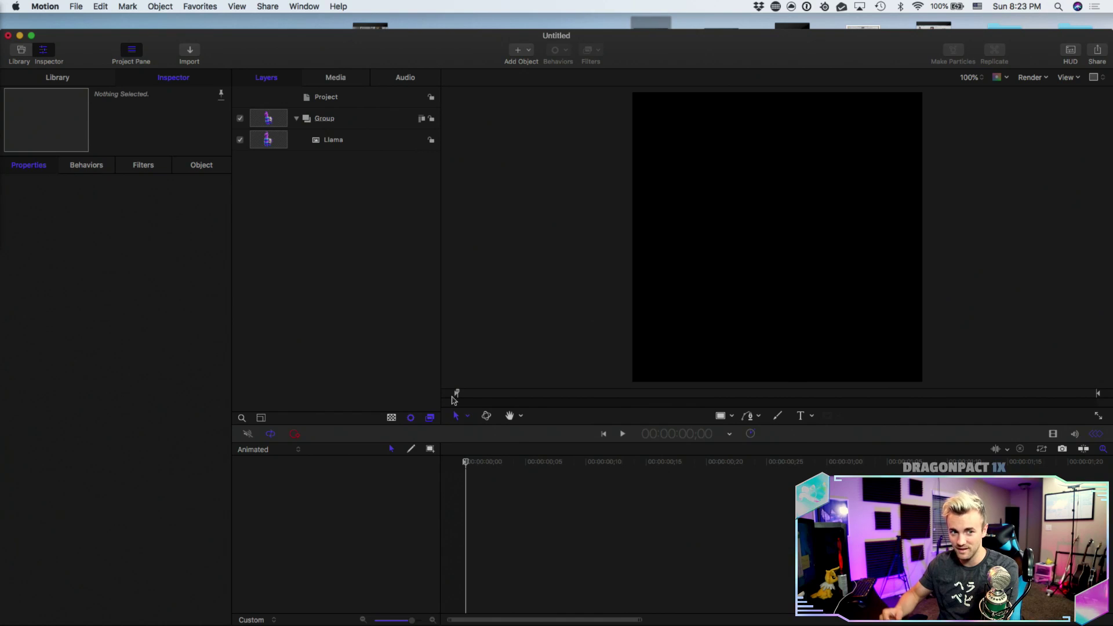
{"action": "key", "text": "space"}
{"action": "key", "text": "space"}
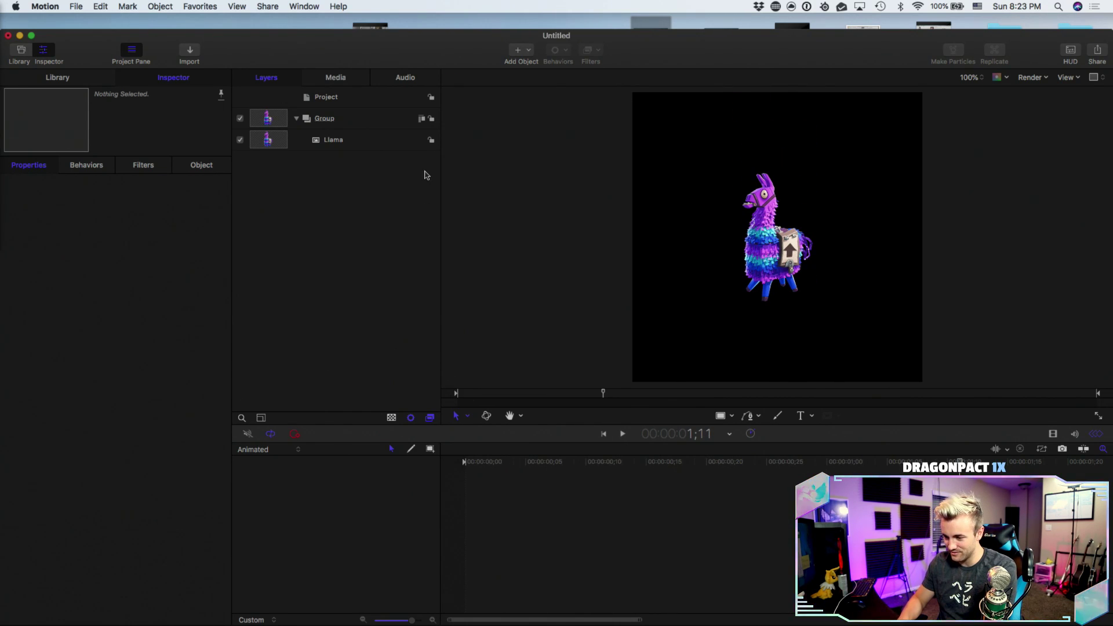
- Play back the animation, and move the llama's last Position Y and Rotation Z keyframes to frame 24
{"action": "left_click", "coordinate": [456, 395]}
{"action": "key", "text": "space"}
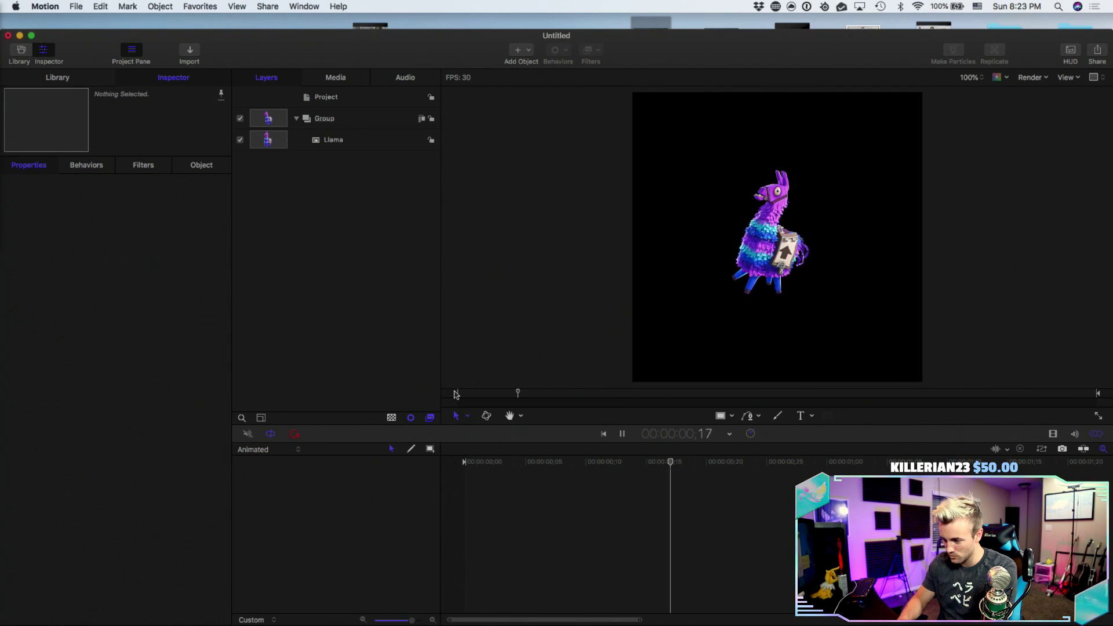
{"action": "key", "text": "space"}
{"action": "left_click", "coordinate": [364, 141]}
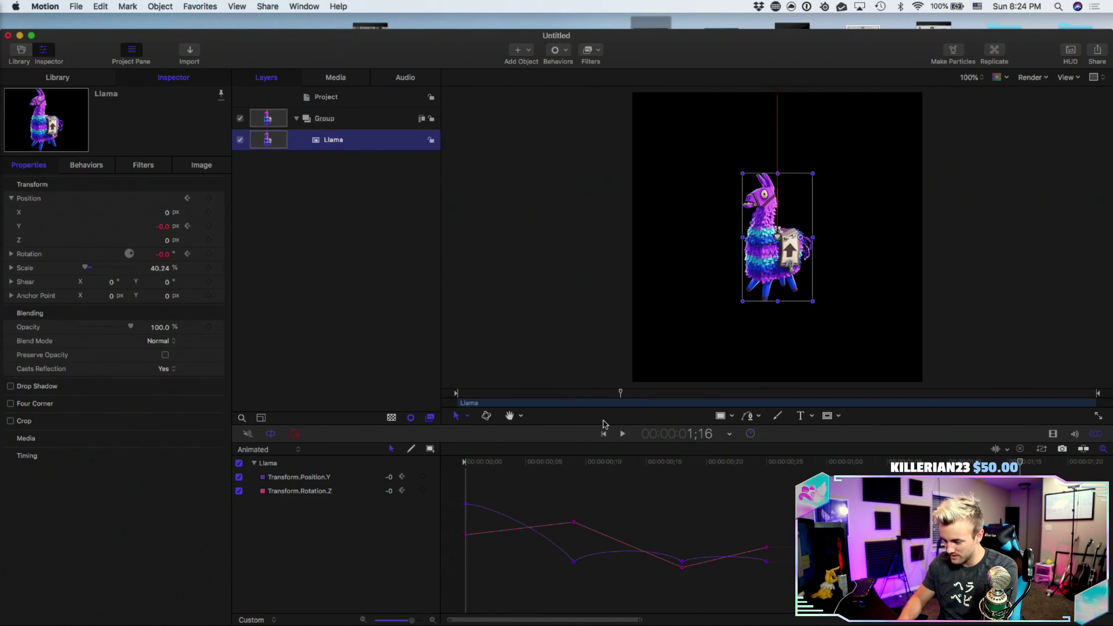
{"action": "left_click_drag", "start_coordinate": [780, 578], "coordinate": [760, 520]}
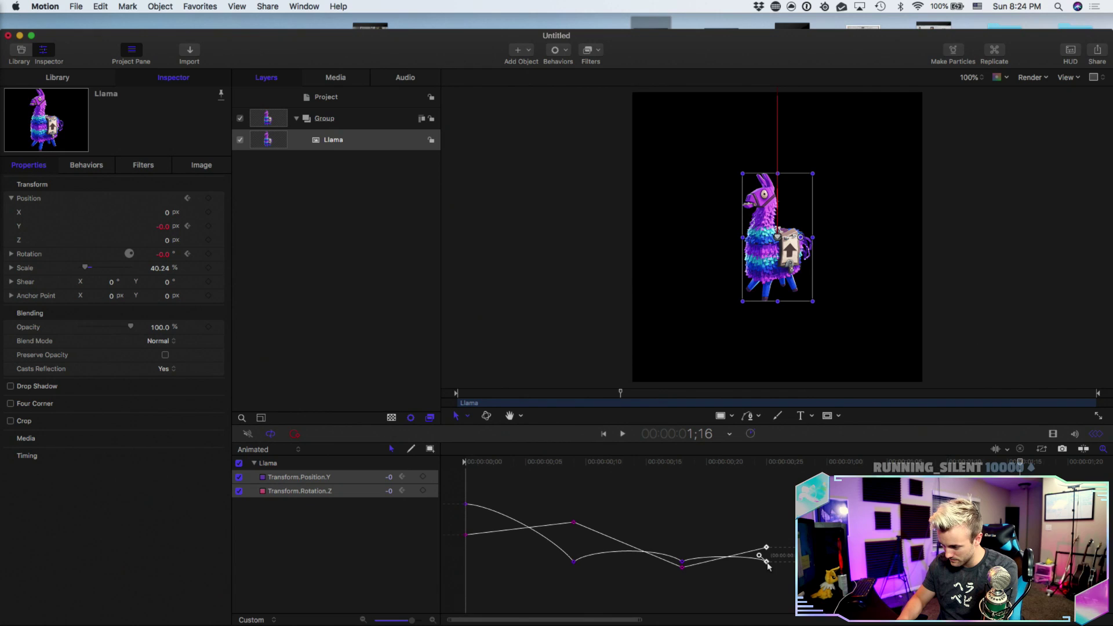
{"action": "left_click_drag", "start_coordinate": [767, 558], "coordinate": [754, 559]}
- Replay the llama animation from the first frame several times to review the shortened final bounce
{"action": "left_click", "coordinate": [373, 310]}
{"action": "key", "text": "space"}
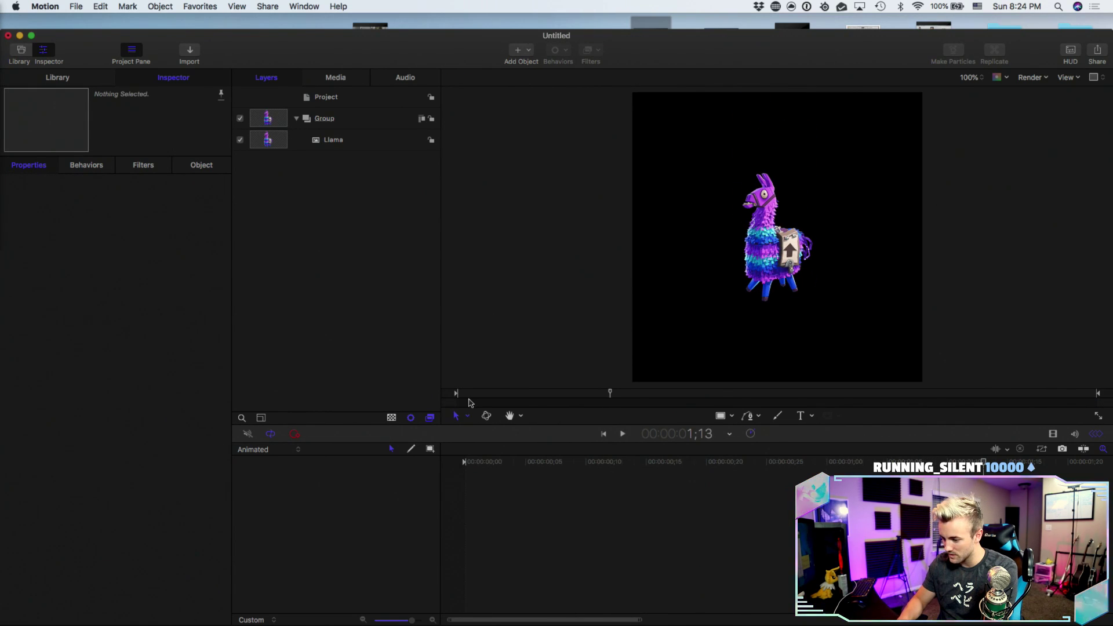
{"action": "key", "text": "space"}
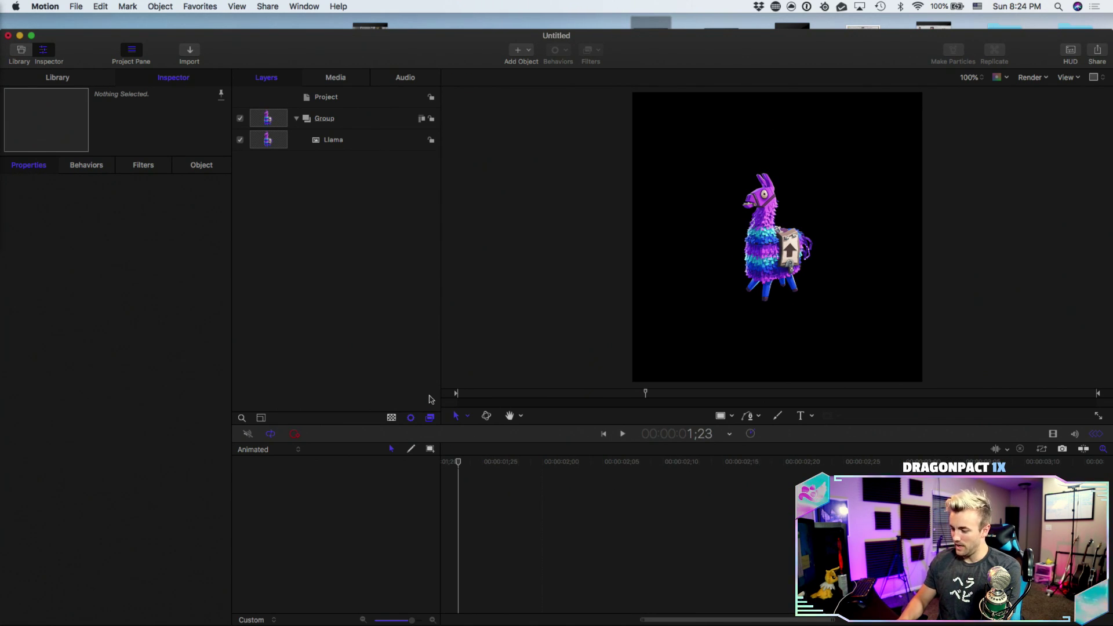
{"action": "key", "text": "space"}
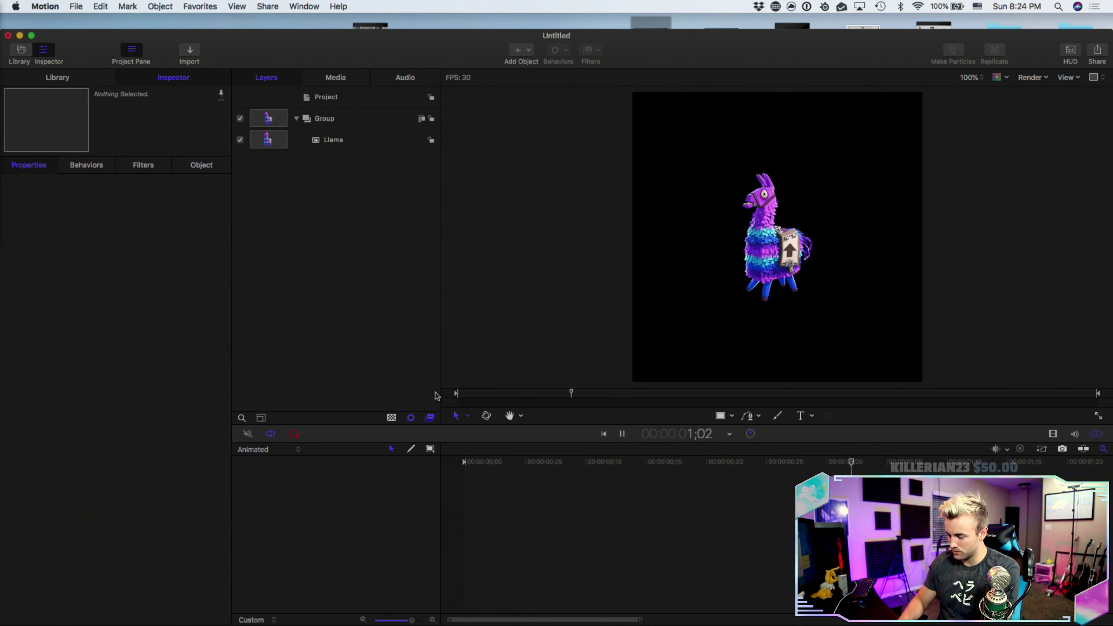
{"action": "key", "text": "space"}
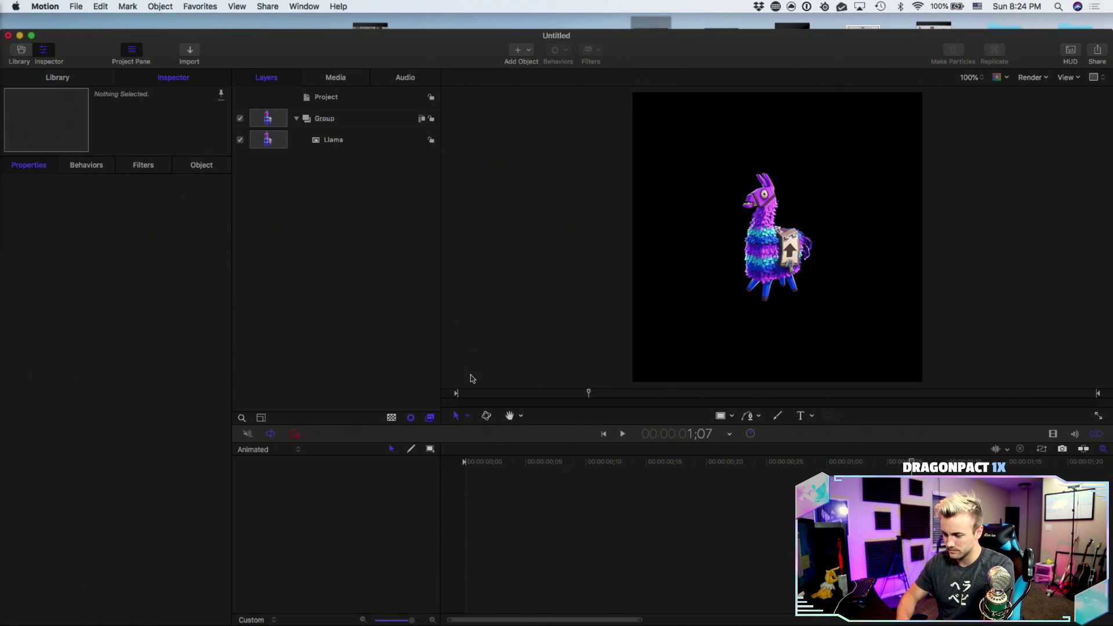
{"action": "left_click", "coordinate": [458, 394]}
{"action": "key", "text": "space"}
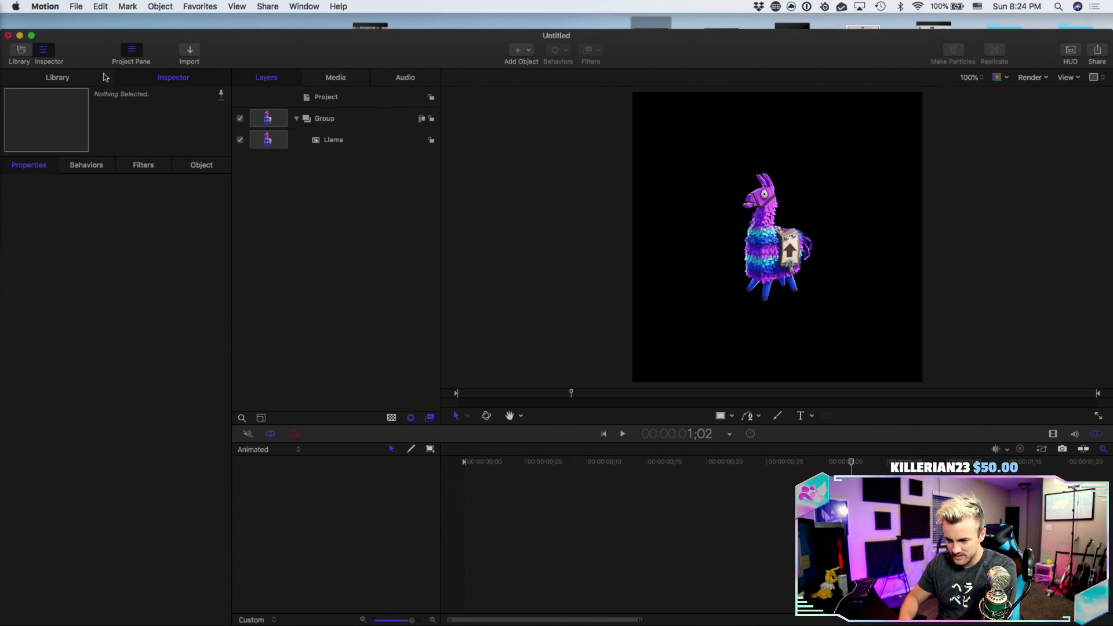
- Preview the Sparkles particle emitters in the library one by one, from Crazy Weightless Sparks through Pop Star
{"action": "left_click", "coordinate": [65, 77]}
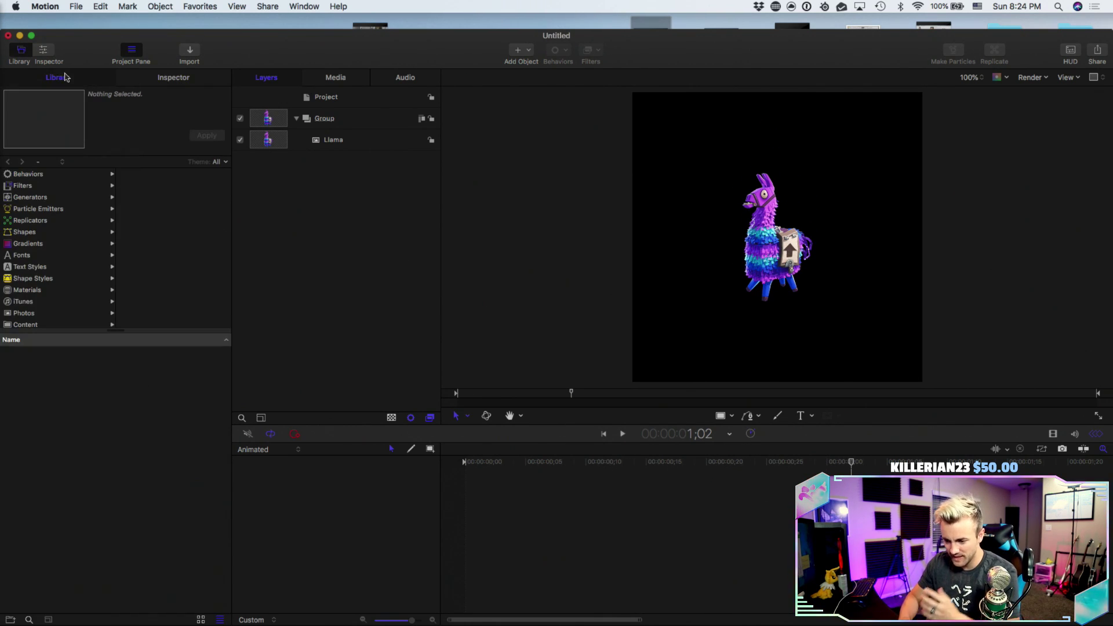
{"action": "left_click", "coordinate": [45, 213]}
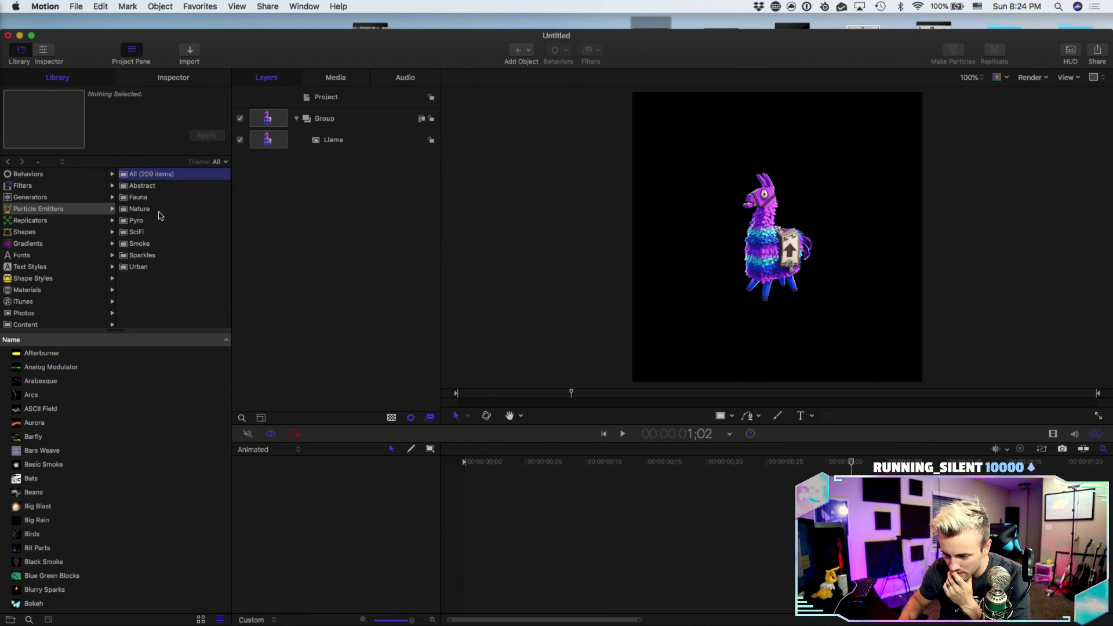
{"action": "left_click", "coordinate": [142, 255]}
{"action": "left_click", "coordinate": [69, 353]}
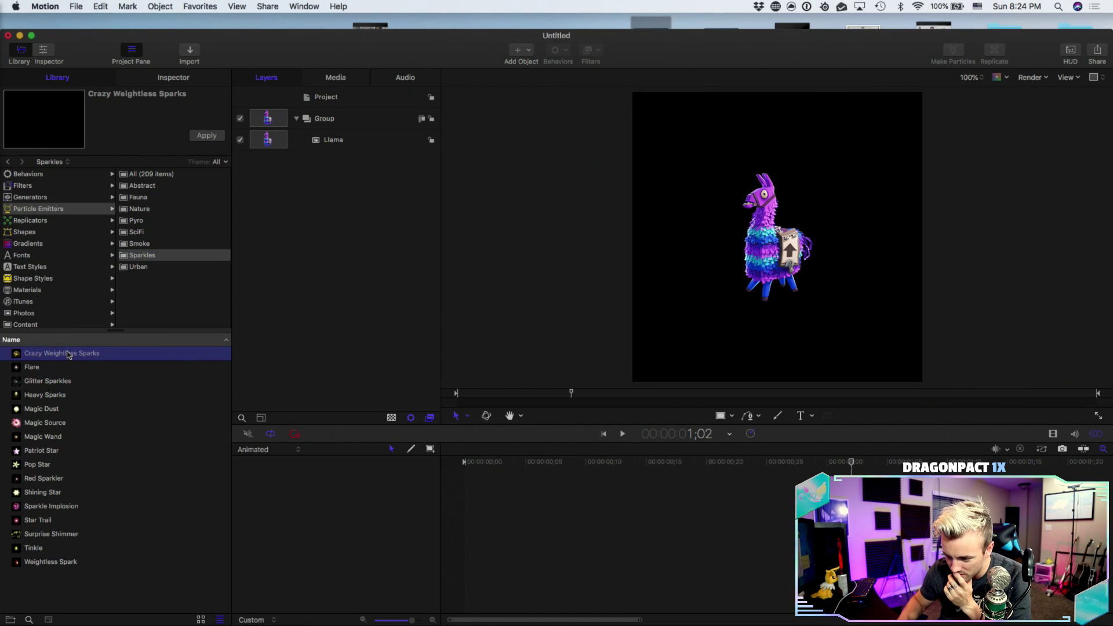
{"action": "left_click", "coordinate": [60, 367]}
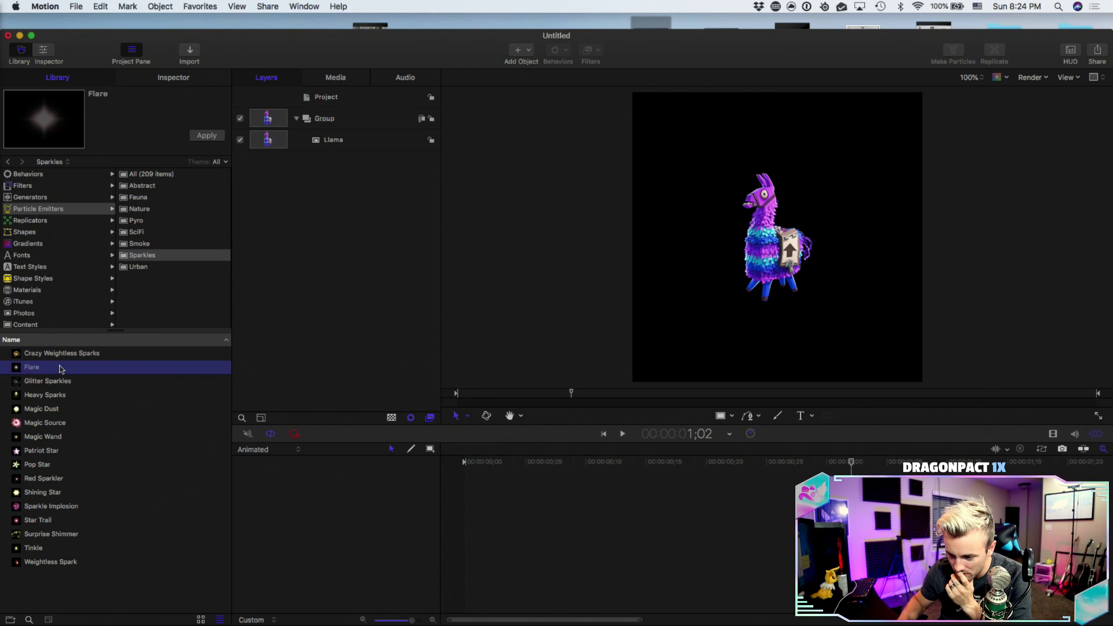
{"action": "left_click", "coordinate": [56, 382]}
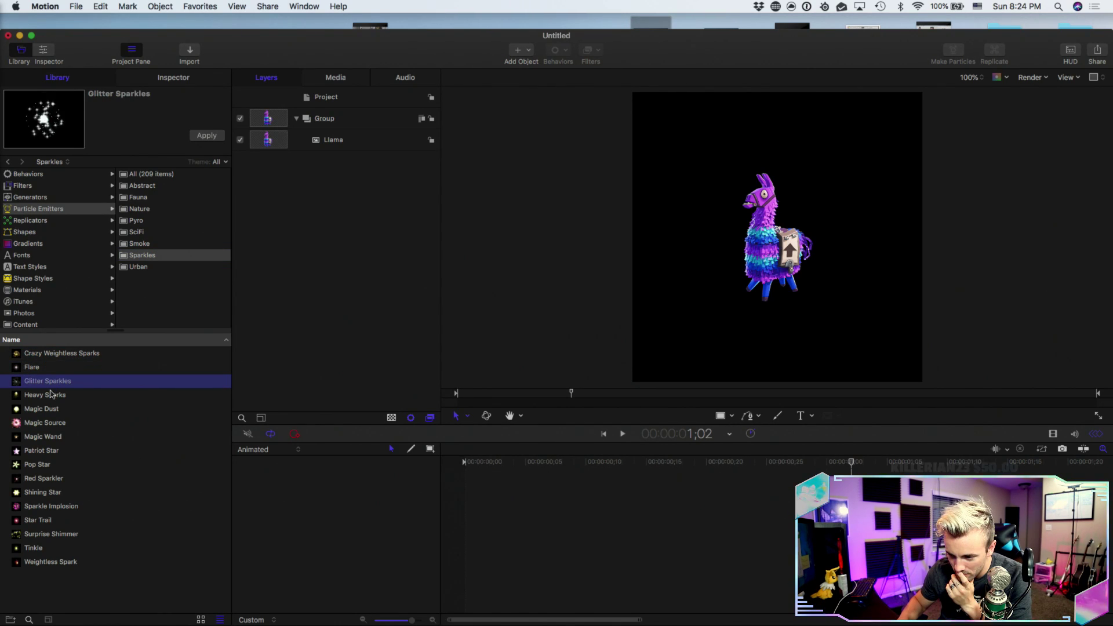
{"action": "left_click", "coordinate": [50, 395]}
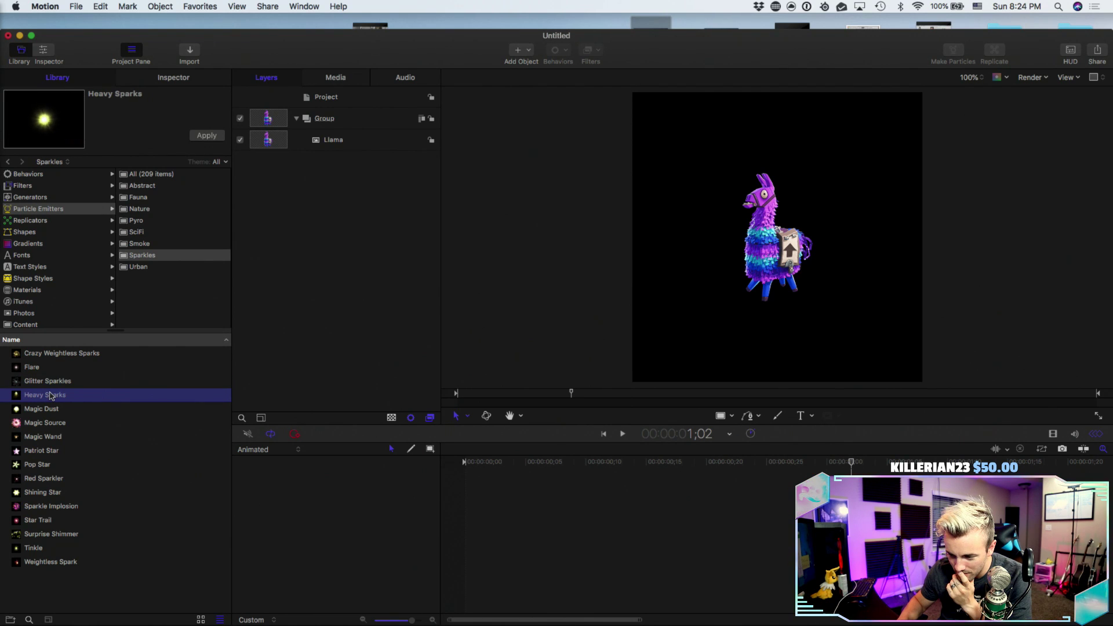
{"action": "left_click", "coordinate": [50, 410]}
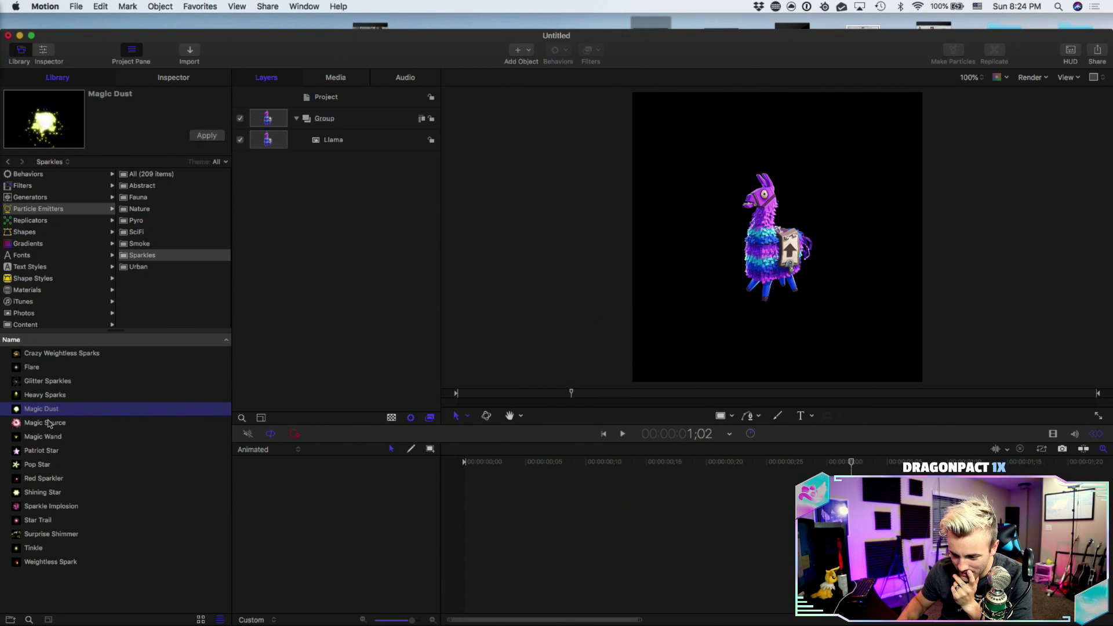
{"action": "left_click", "coordinate": [49, 424]}
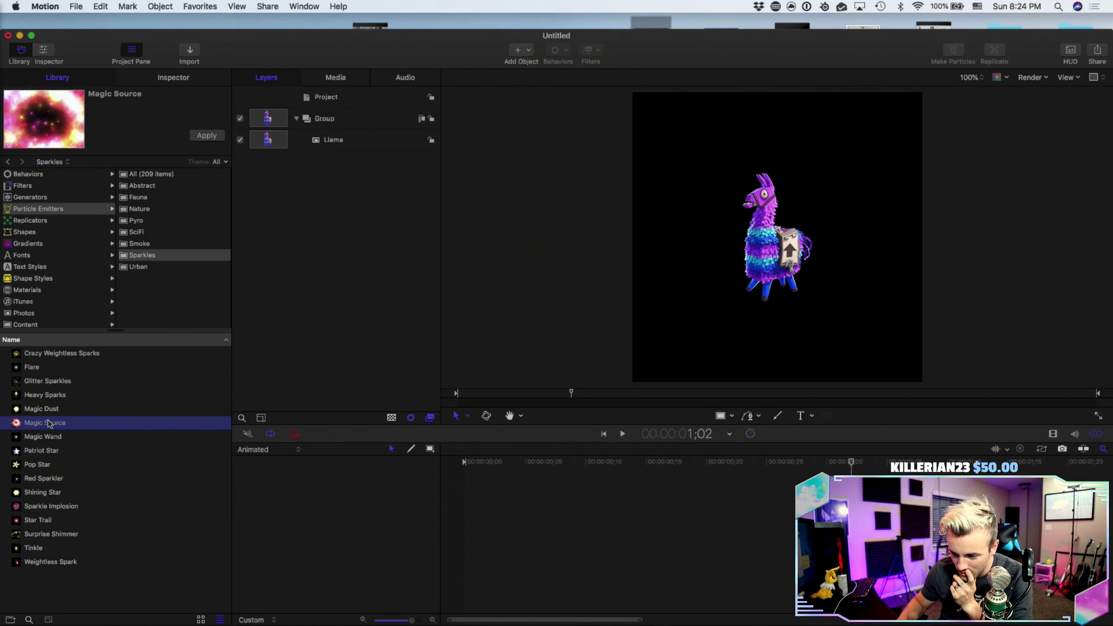
{"action": "left_click", "coordinate": [43, 439]}
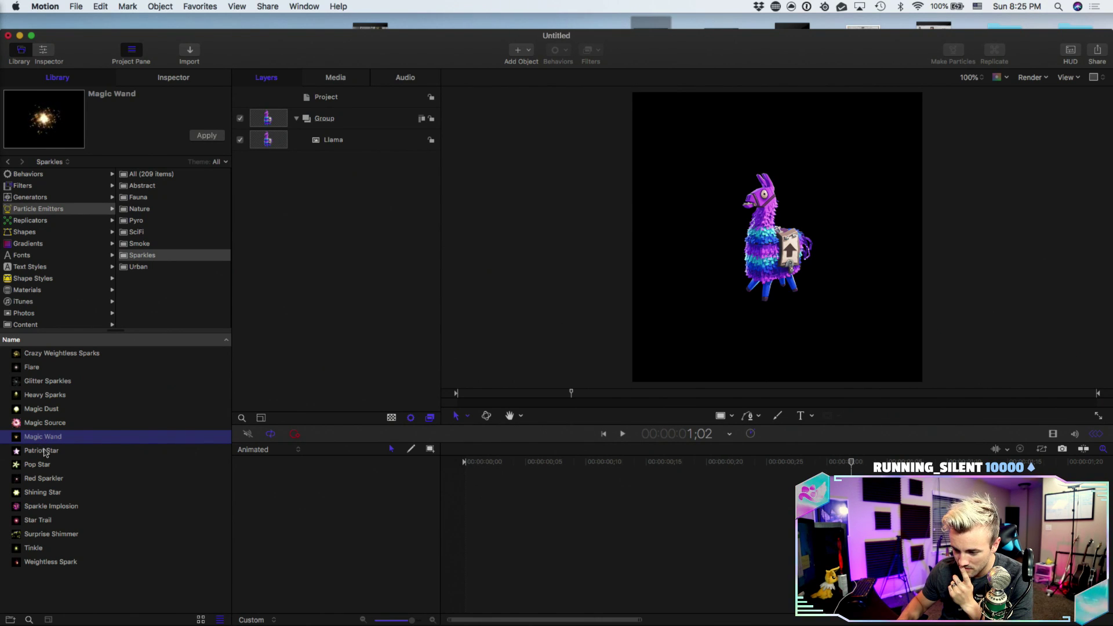
{"action": "left_click", "coordinate": [45, 452]}
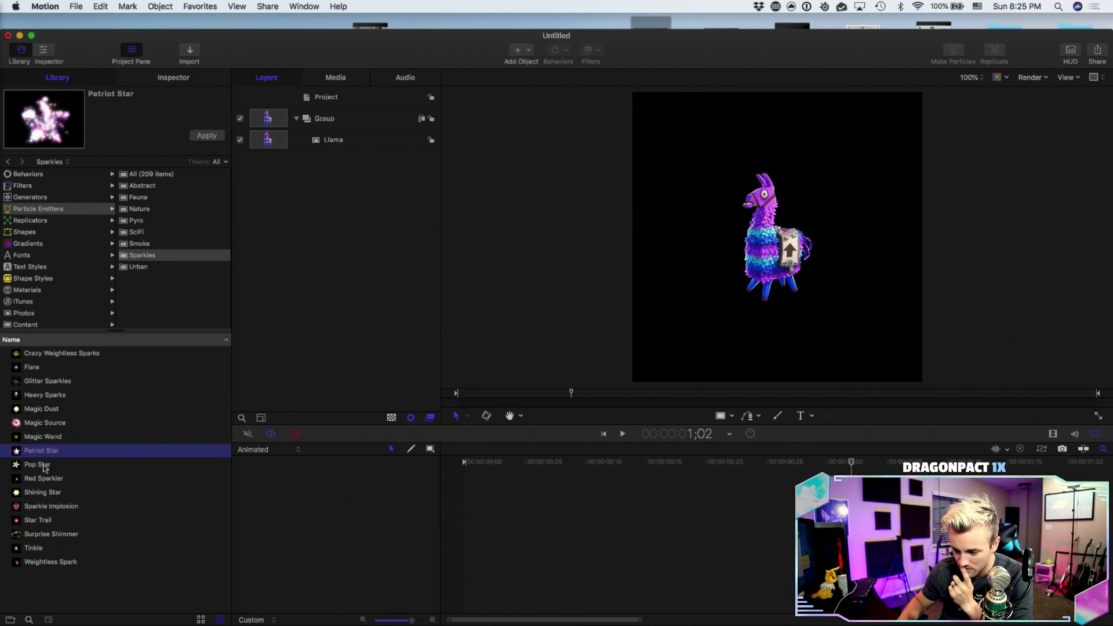
{"action": "left_click", "coordinate": [44, 466]}
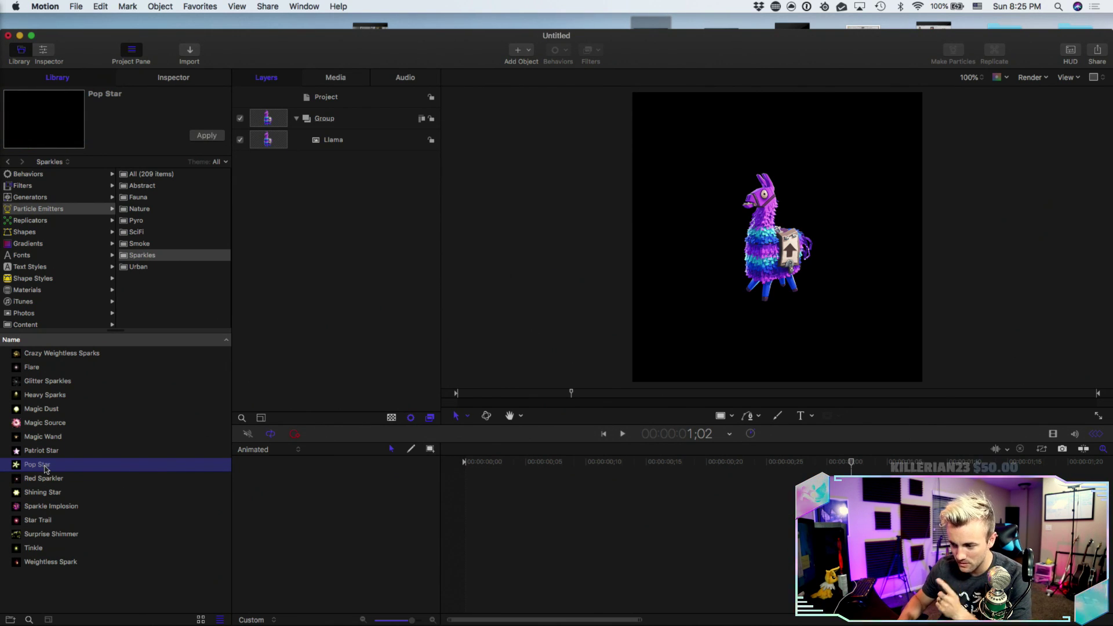
- Add the Pop Star emitter above the llama group, starting at 1;02, and play back the result
{"action": "left_click_drag", "start_coordinate": [56, 460], "coordinate": [348, 174]}
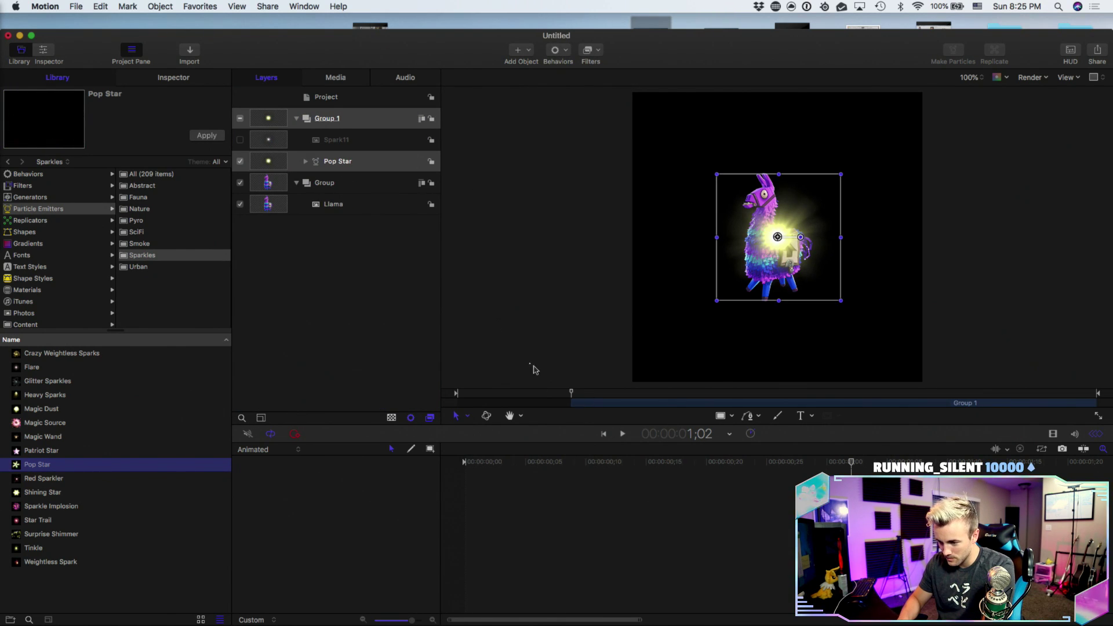
{"action": "key", "text": "space"}
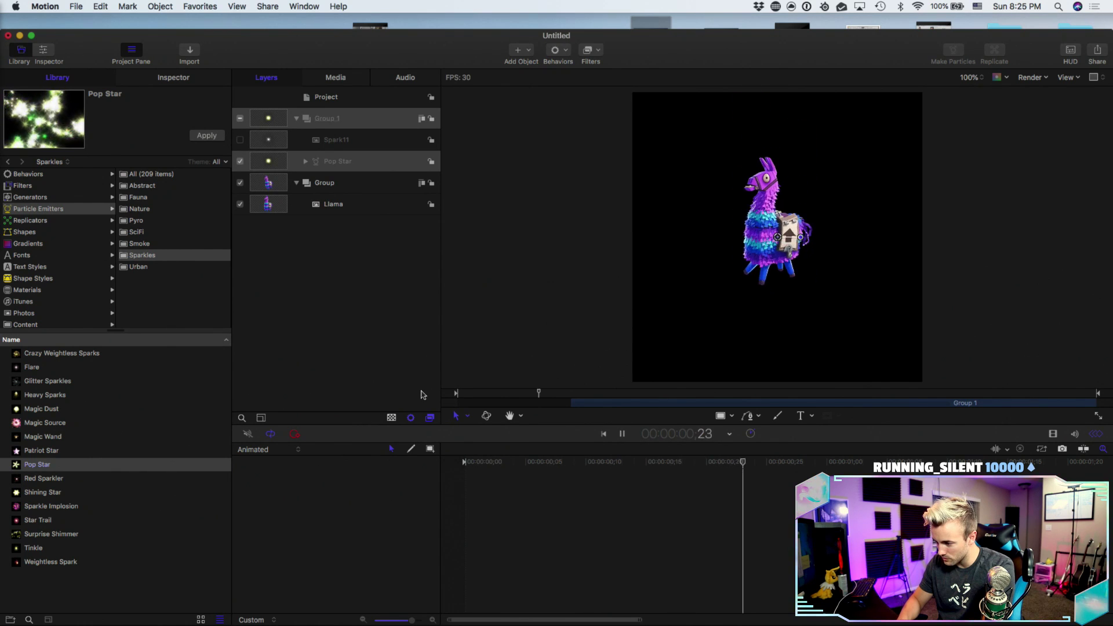
{"action": "key", "text": "space"}
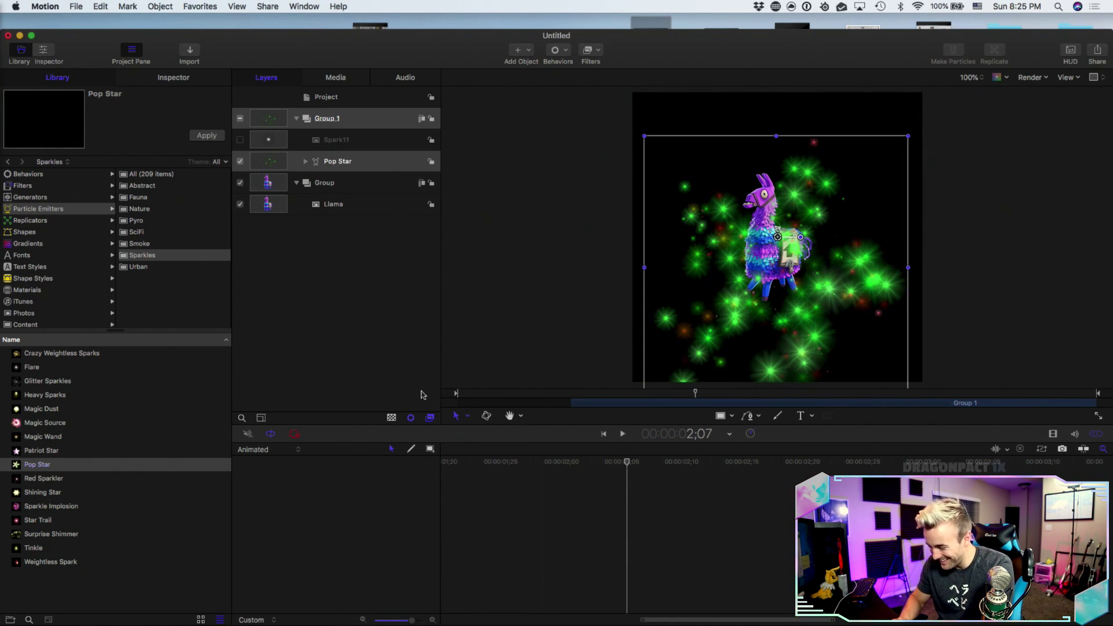
{"action": "key", "text": "Home"}
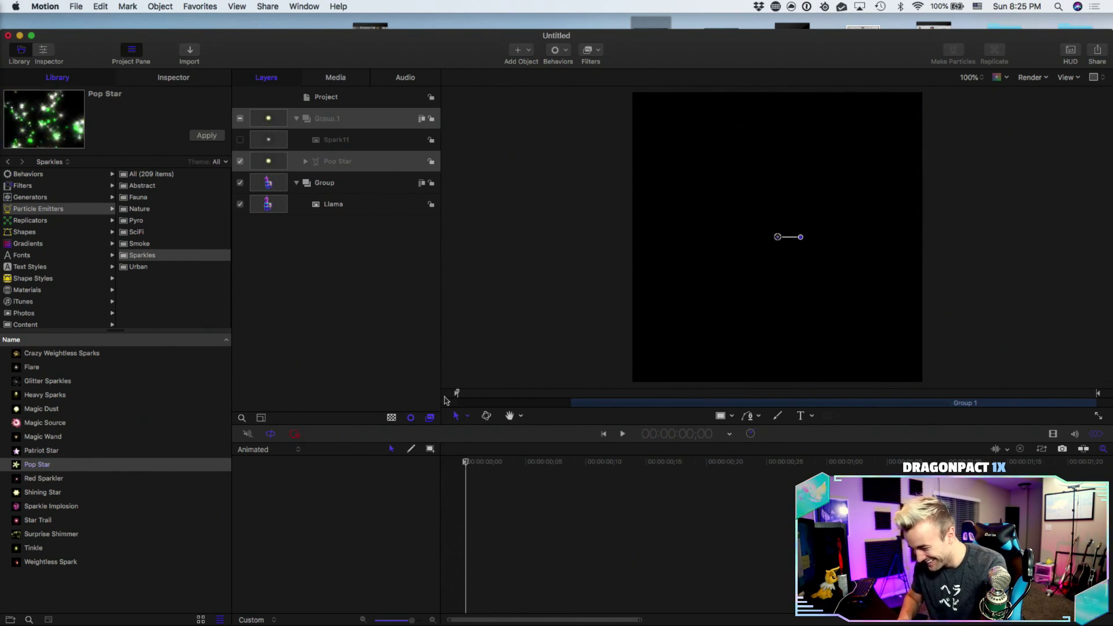
- Keyframe the llama's opacity at 100% on frame 1;03 and at 0% on frame 1;04, during the Pop Star burst
{"action": "left_click_drag", "start_coordinate": [529, 396], "coordinate": [567, 387]}
{"action": "key", "text": "Right"}
{"action": "key", "text": "Right"}
{"action": "key", "text": "Right"}
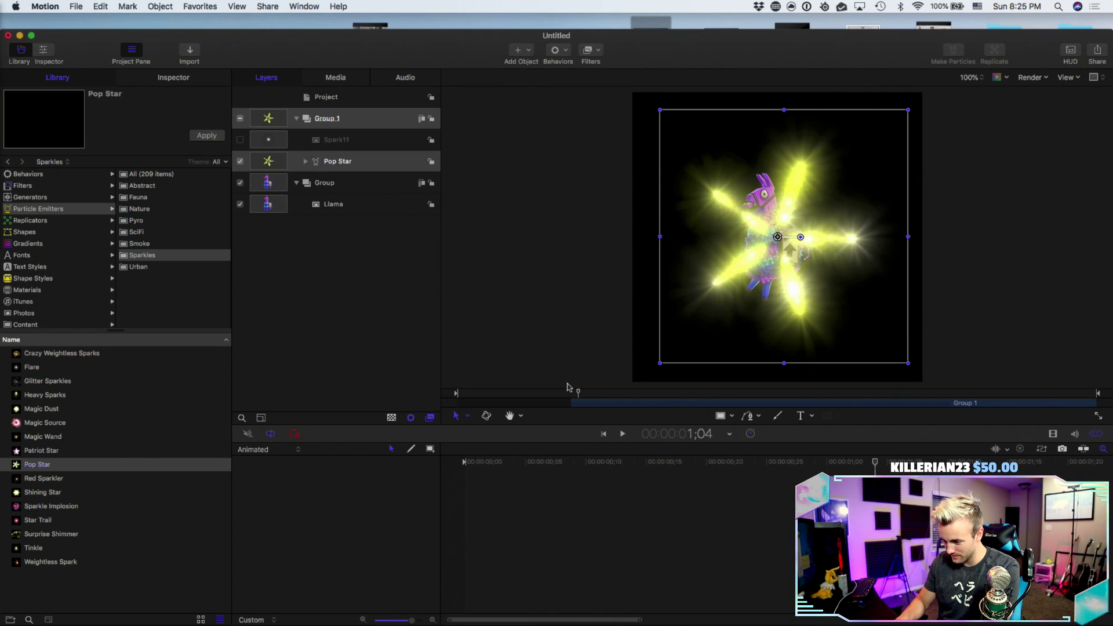
{"action": "left_click", "coordinate": [363, 206]}
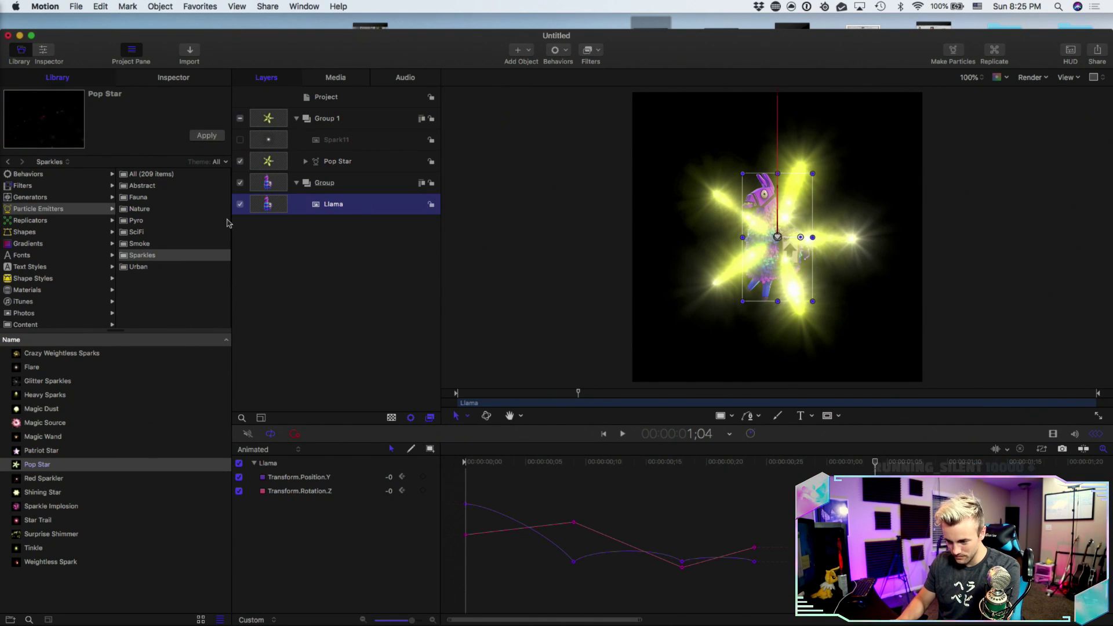
{"action": "key", "text": "Left"}
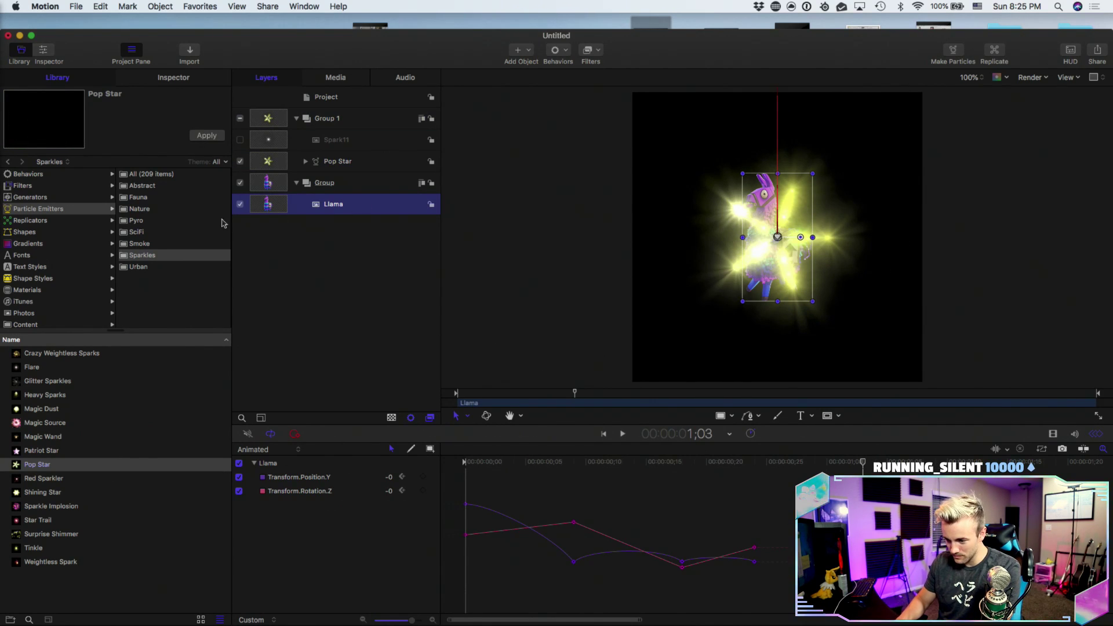
{"action": "left_click", "coordinate": [189, 78]}
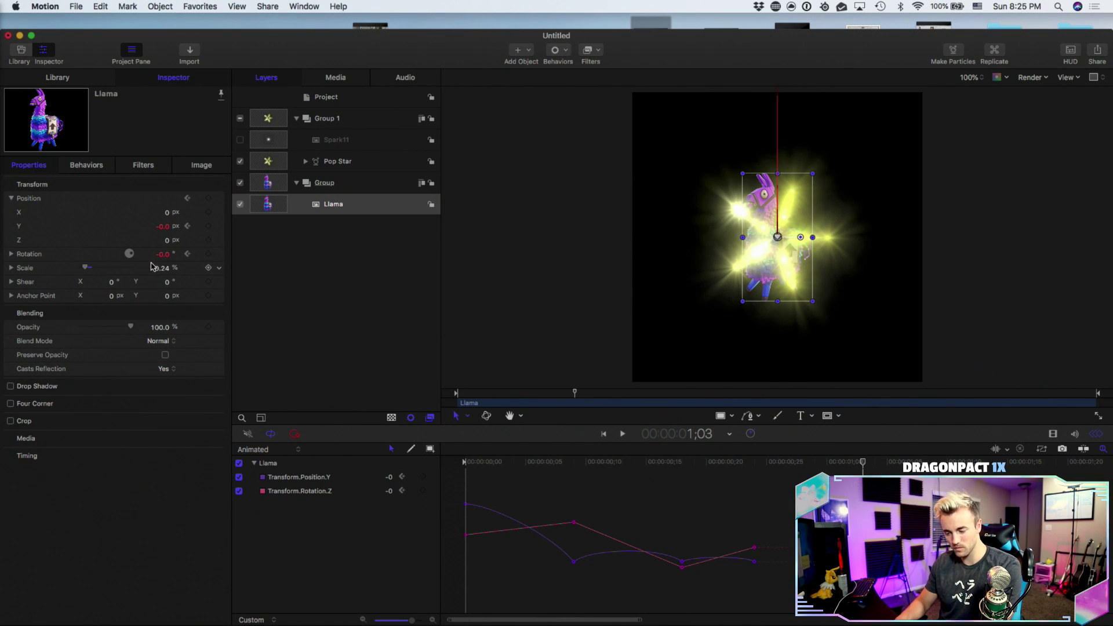
{"action": "left_click", "coordinate": [208, 328]}
{"action": "key", "text": "Right"}
{"action": "left_click_drag", "start_coordinate": [129, 328], "coordinate": [78, 328]}
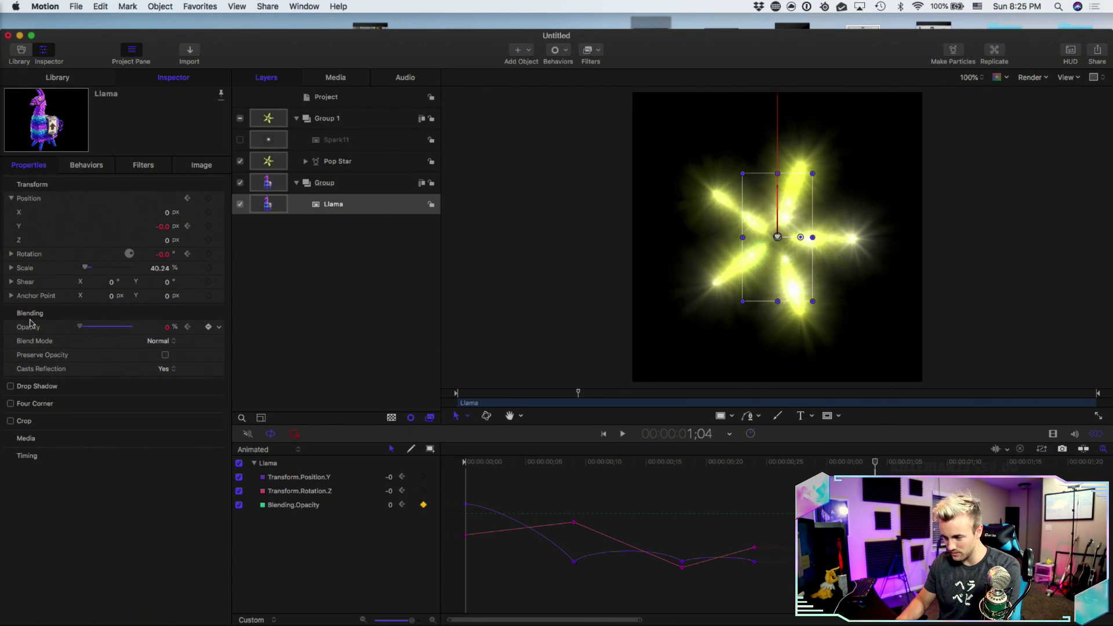
- Play back the animation from the start to review the llama vanishing in the Pop Star burst
{"action": "left_click", "coordinate": [395, 303]}
{"action": "left_click", "coordinate": [478, 394]}
{"action": "key", "text": "space"}
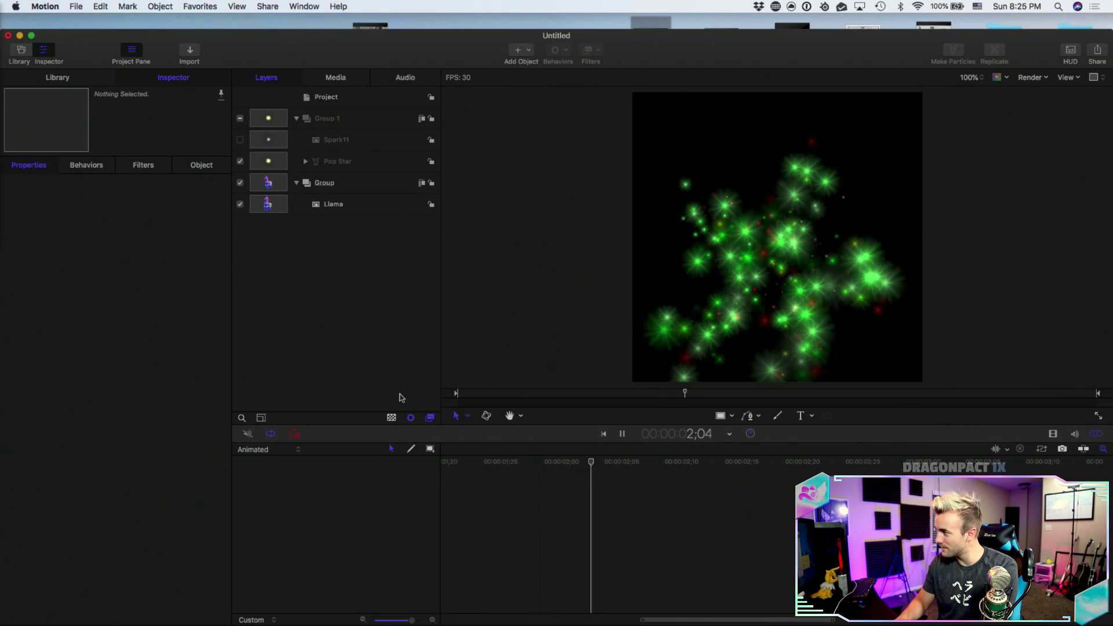
{"action": "key", "text": "space"}
{"action": "left_click", "coordinate": [459, 396]}
{"action": "key", "text": "space"}
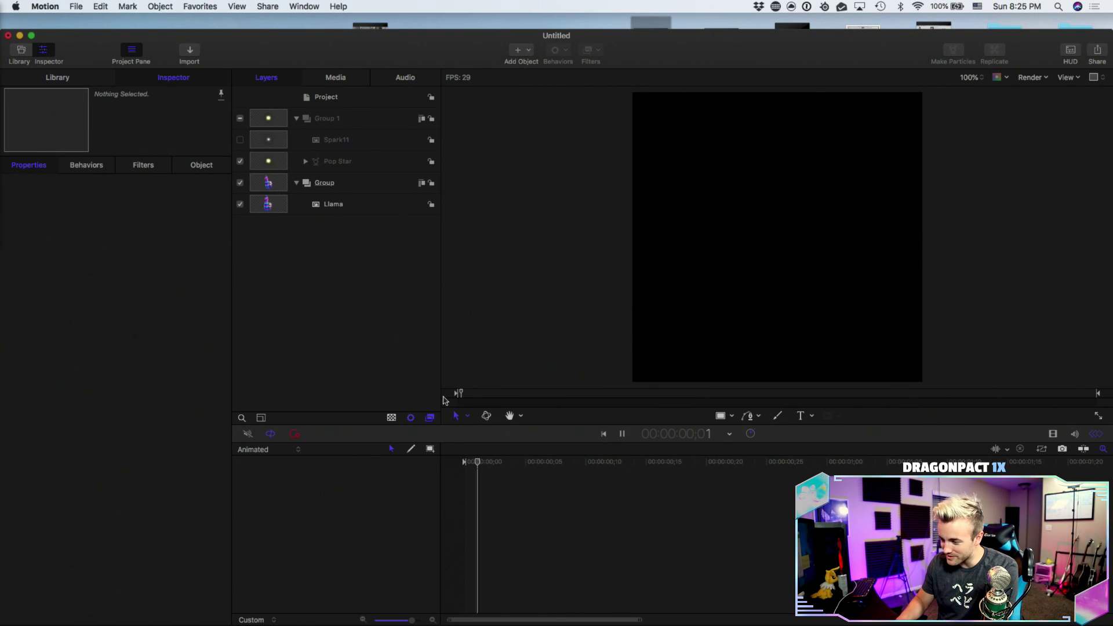
{"action": "key", "text": "space"}
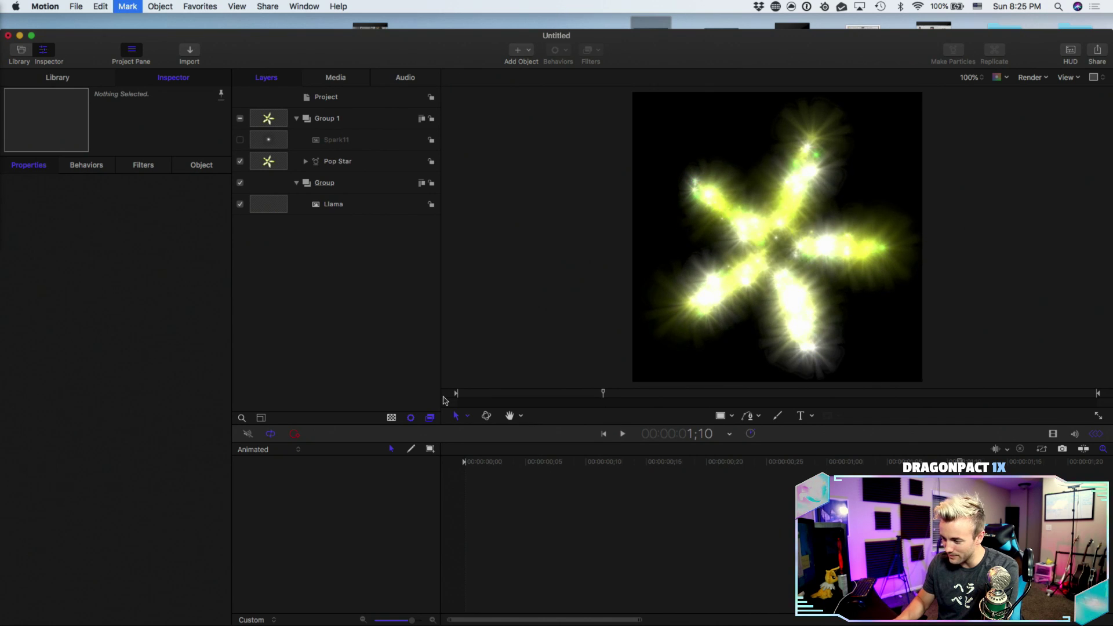
- Step frame by frame around 1;01 and 1;02 to examine where the Pop Star burst starts over the llama
{"action": "key", "text": "Left"}
{"action": "key", "text": "Left"}
{"action": "key", "text": "Left"}
{"action": "key", "text": "Left"}
{"action": "key", "text": "Left"}
{"action": "key", "text": "Left"}
{"action": "key", "text": "Right"}
{"action": "key", "text": "Right"}
{"action": "key", "text": "Left"}
{"action": "key", "text": "Left"}
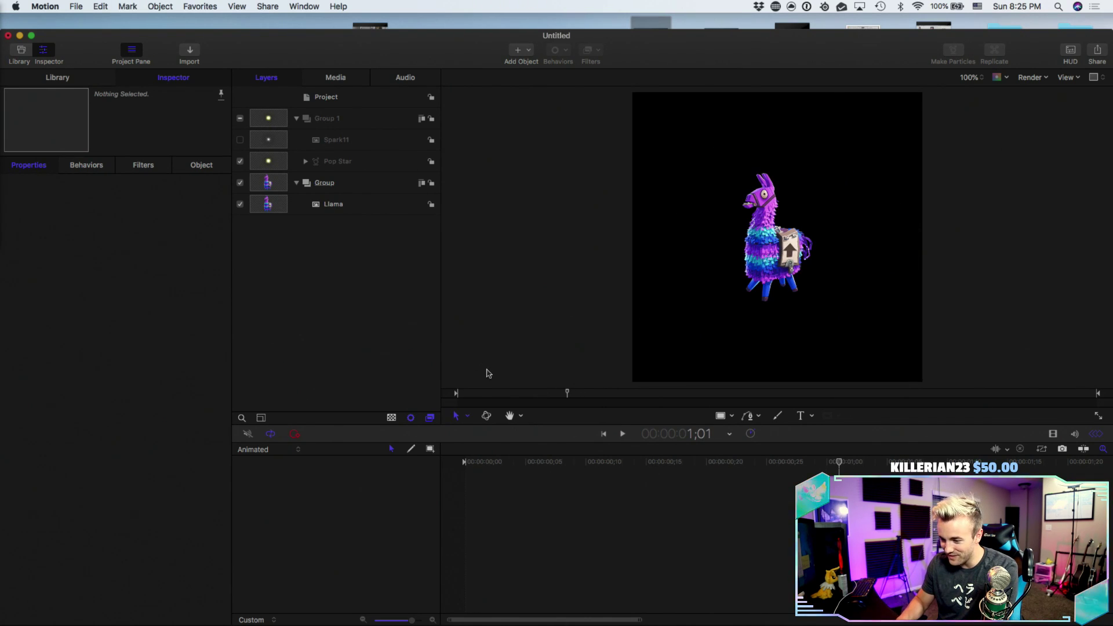
{"action": "key", "text": "Right"}
{"action": "key", "text": "Left"}
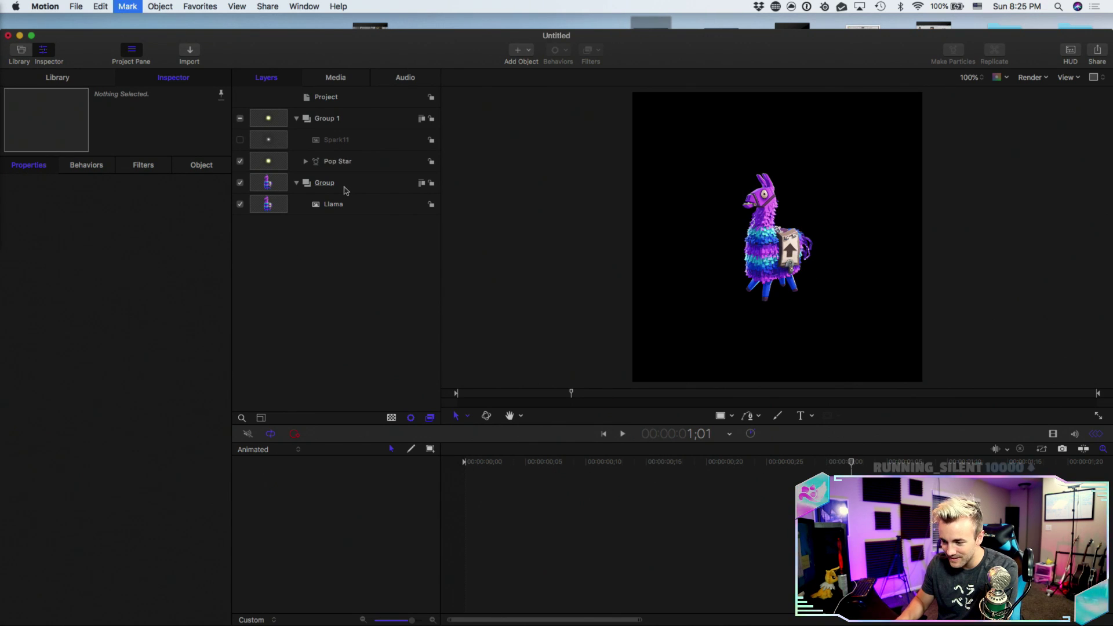
{"action": "key", "text": "Right"}
- Preview the Smoke particle emitters in the library, from Basic Smoke to White Smoke, for a possible llama burst effect
{"action": "left_click", "coordinate": [58, 77]}
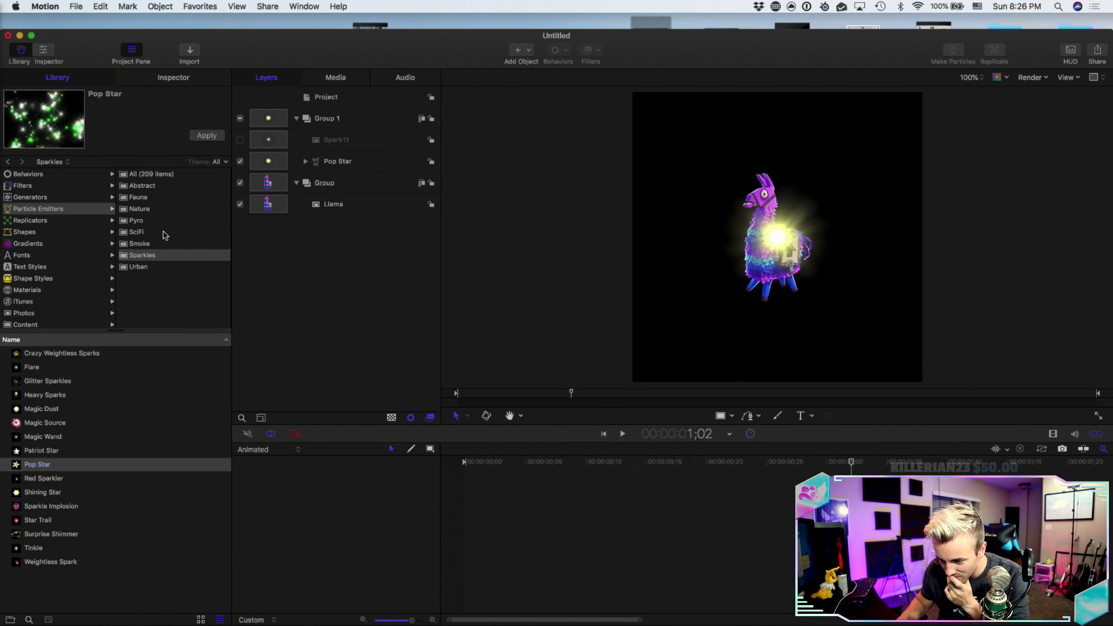
{"action": "left_click", "coordinate": [154, 246]}
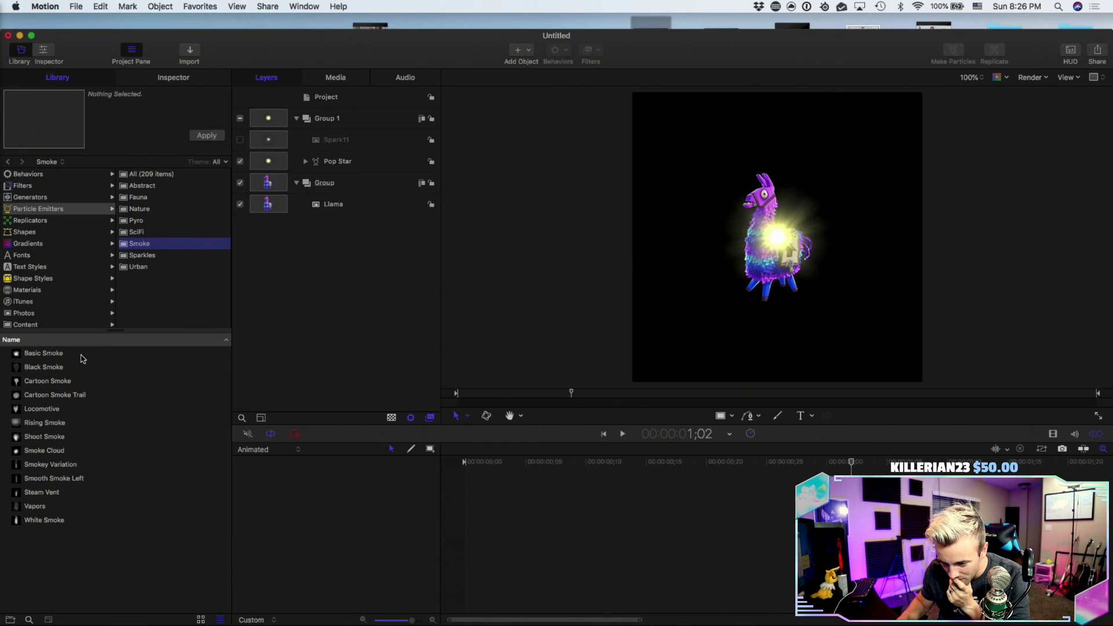
{"action": "left_click", "coordinate": [82, 359]}
{"action": "left_click", "coordinate": [76, 369]}
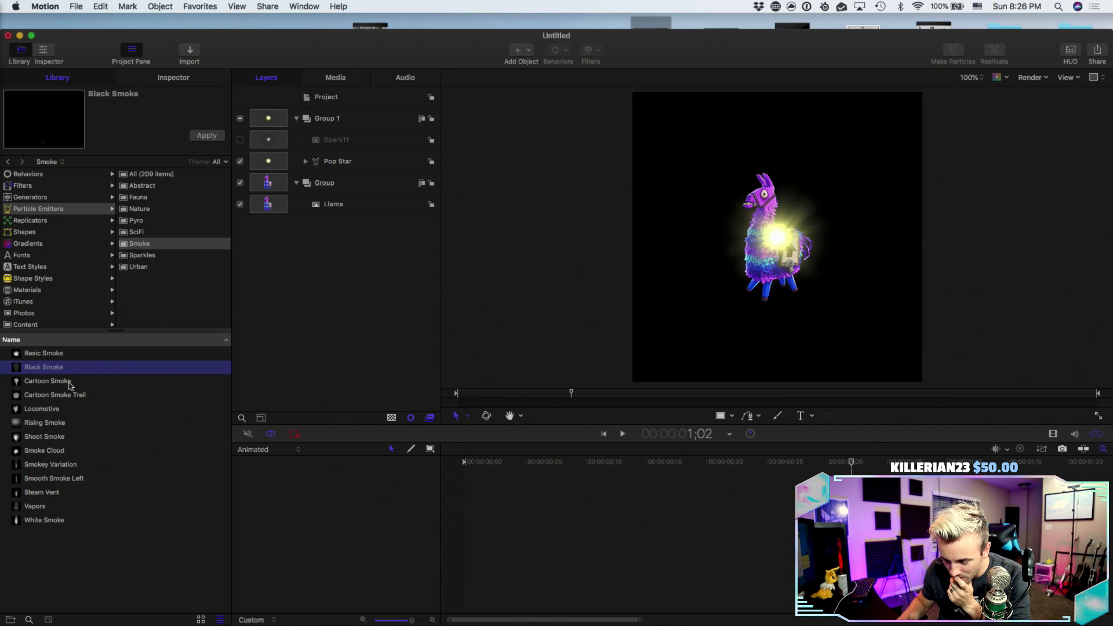
{"action": "left_click", "coordinate": [70, 382]}
{"action": "left_click", "coordinate": [69, 398]}
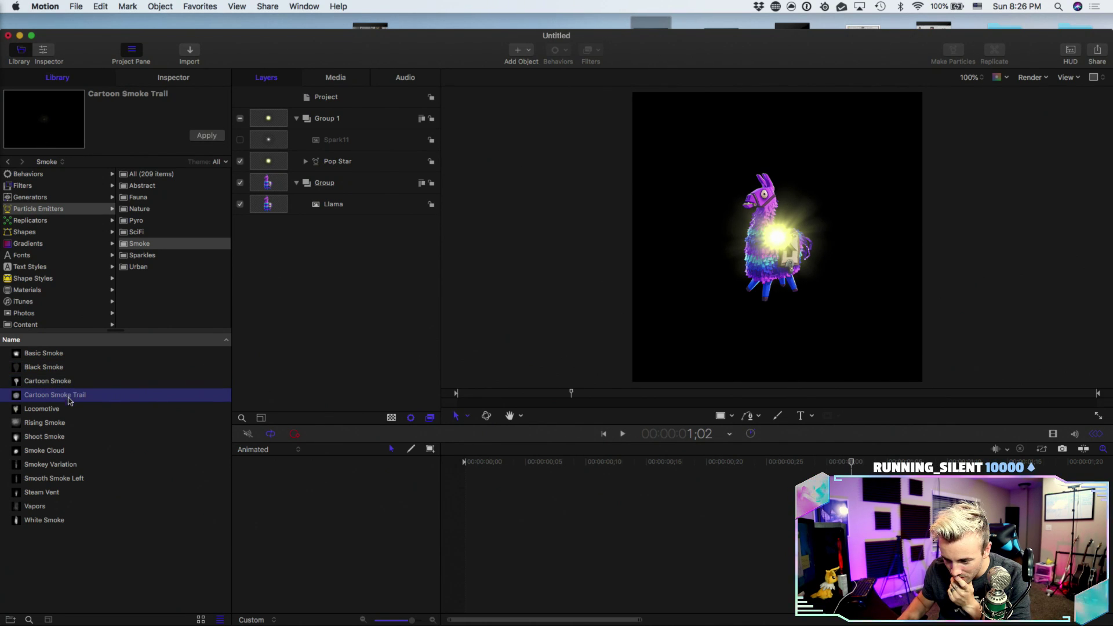
{"action": "left_click", "coordinate": [64, 409]}
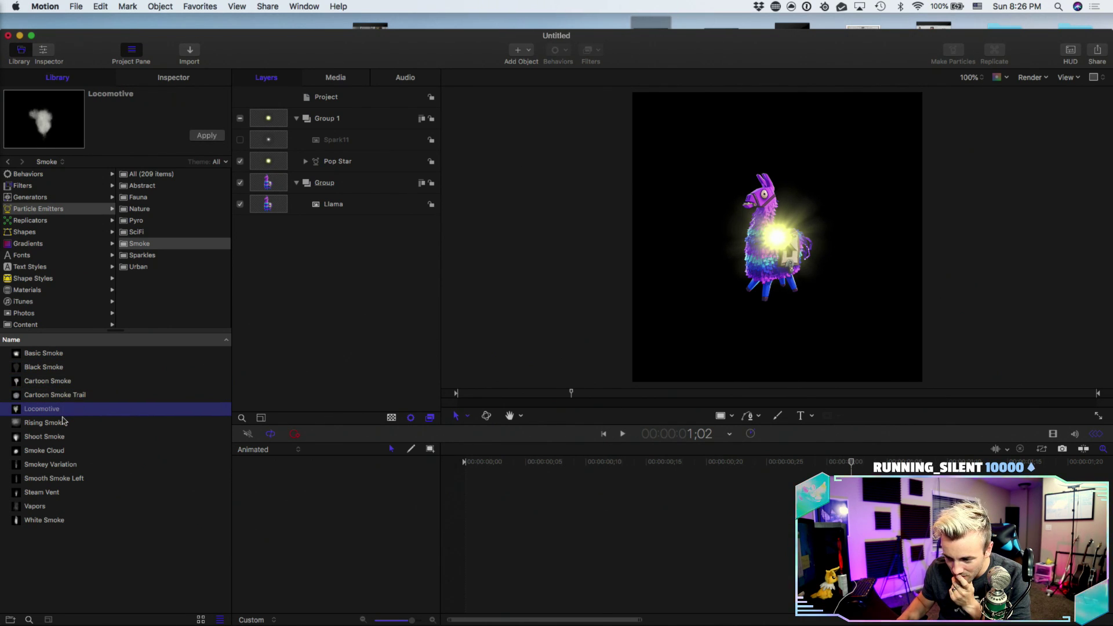
{"action": "left_click", "coordinate": [64, 425]}
{"action": "left_click", "coordinate": [59, 440]}
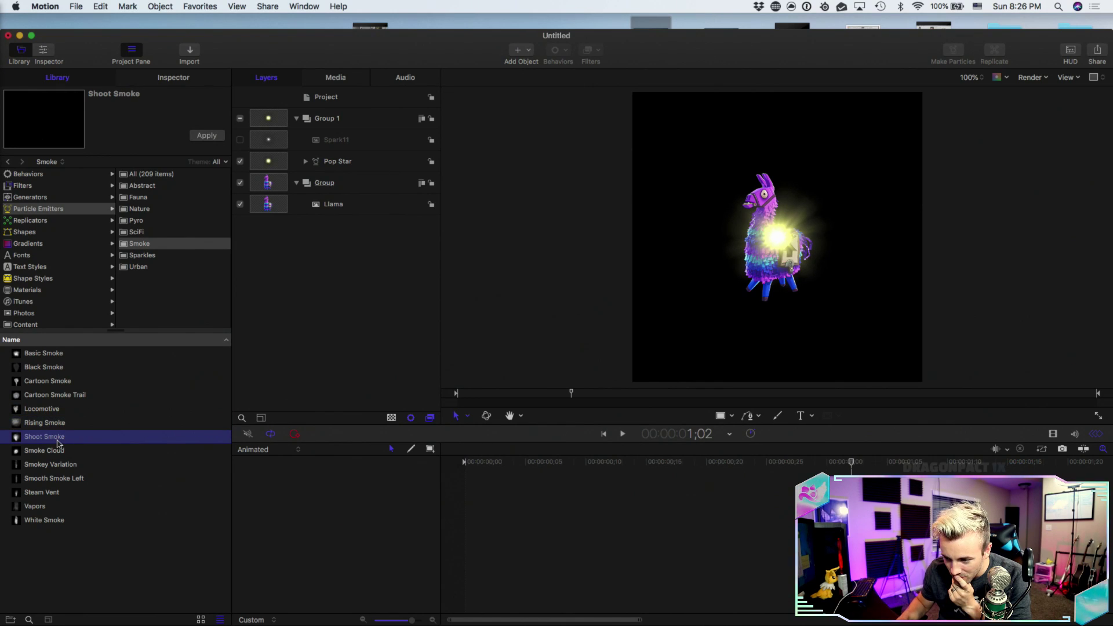
{"action": "left_click", "coordinate": [55, 455]}
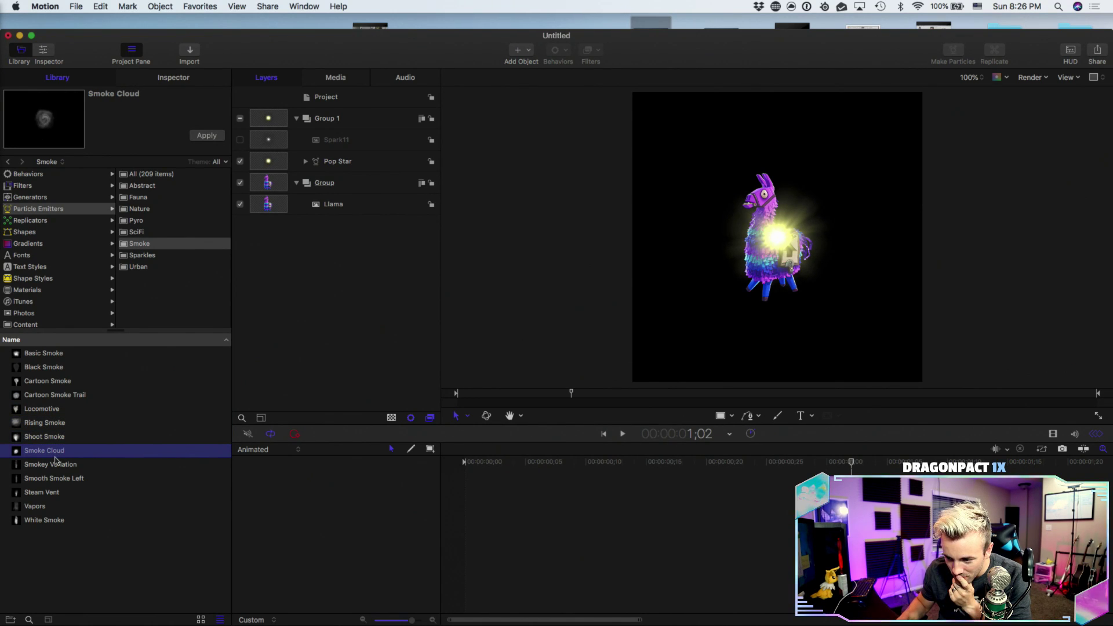
{"action": "left_click", "coordinate": [69, 465]}
{"action": "left_click", "coordinate": [64, 481]}
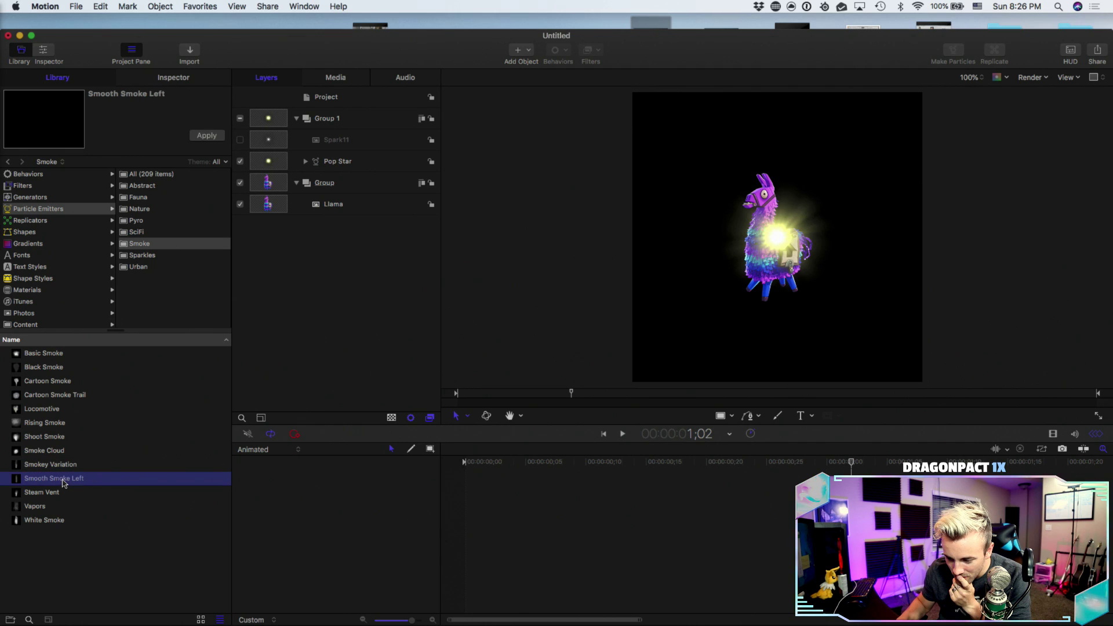
{"action": "left_click", "coordinate": [51, 521]}
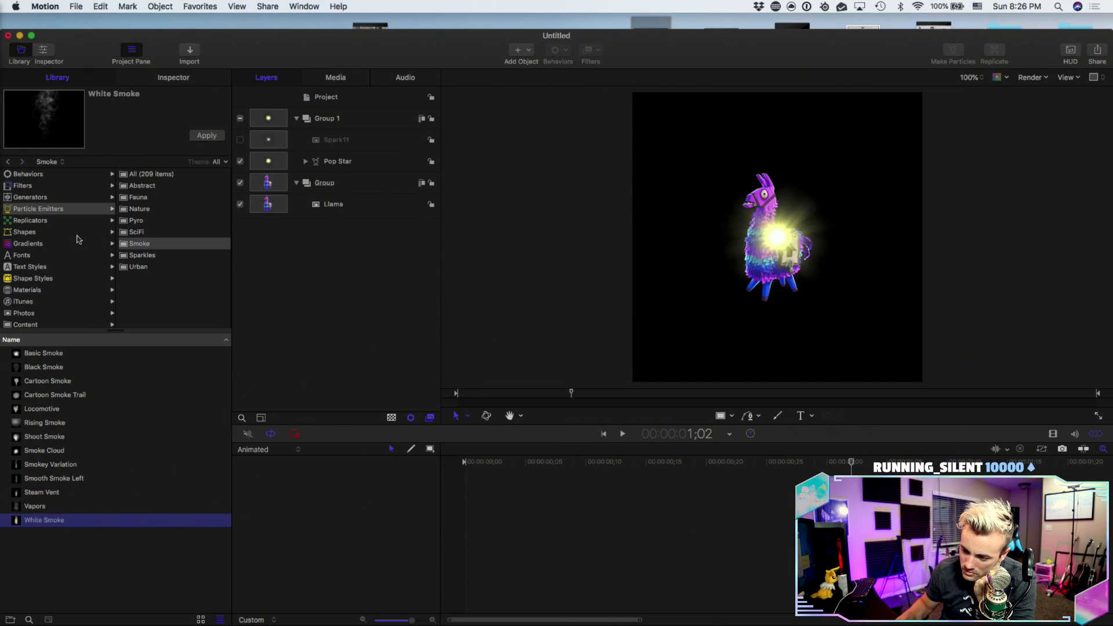
- Add the Shrapnel Explosion emitter from the Pyro particle emitters above the Pop Star group at frame 1;02
{"action": "left_click", "coordinate": [36, 221]}
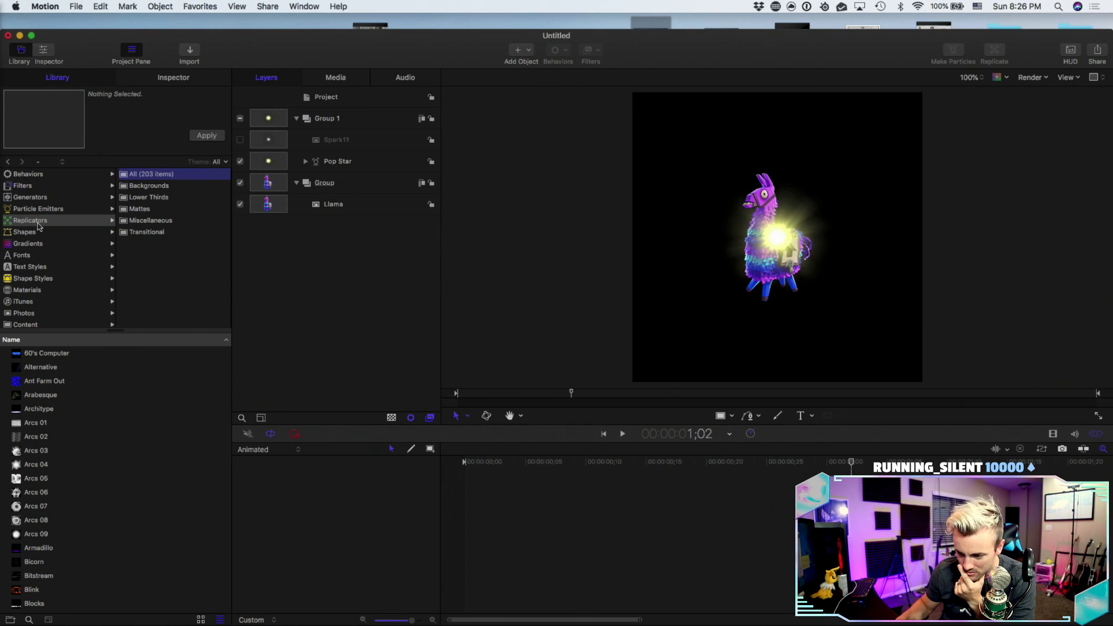
{"action": "left_click", "coordinate": [40, 210]}
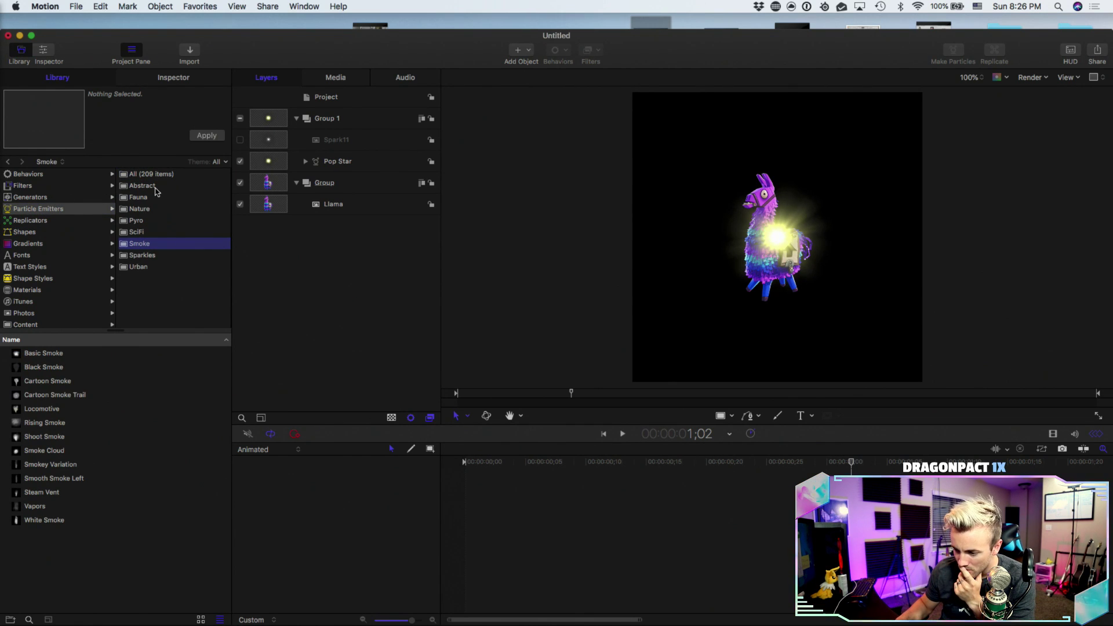
{"action": "left_click", "coordinate": [150, 220]}
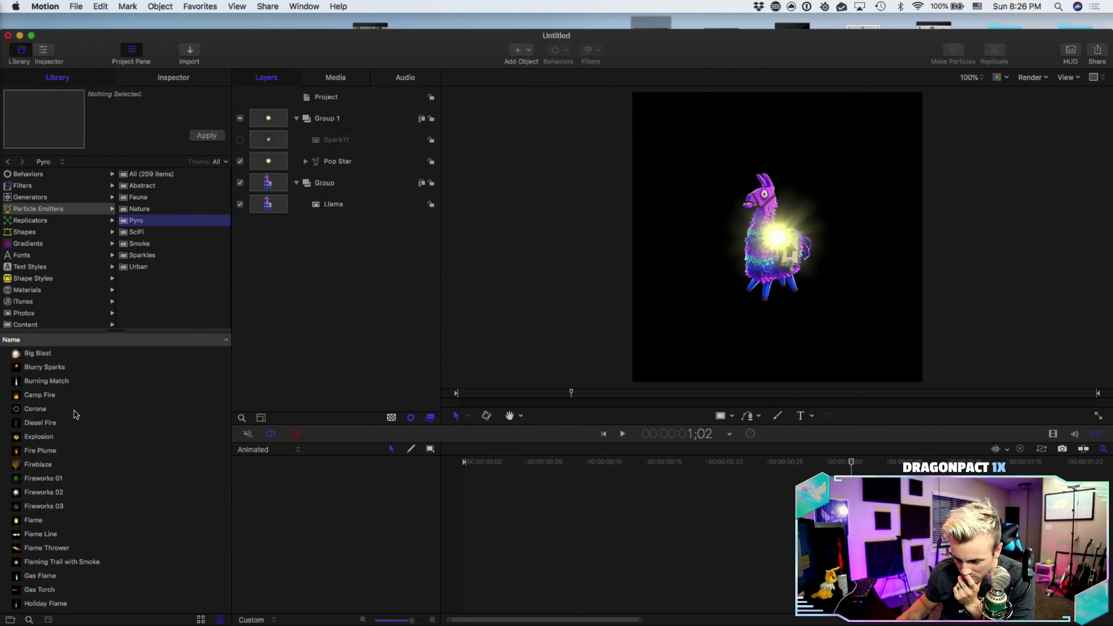
{"action": "left_click", "coordinate": [69, 355]}
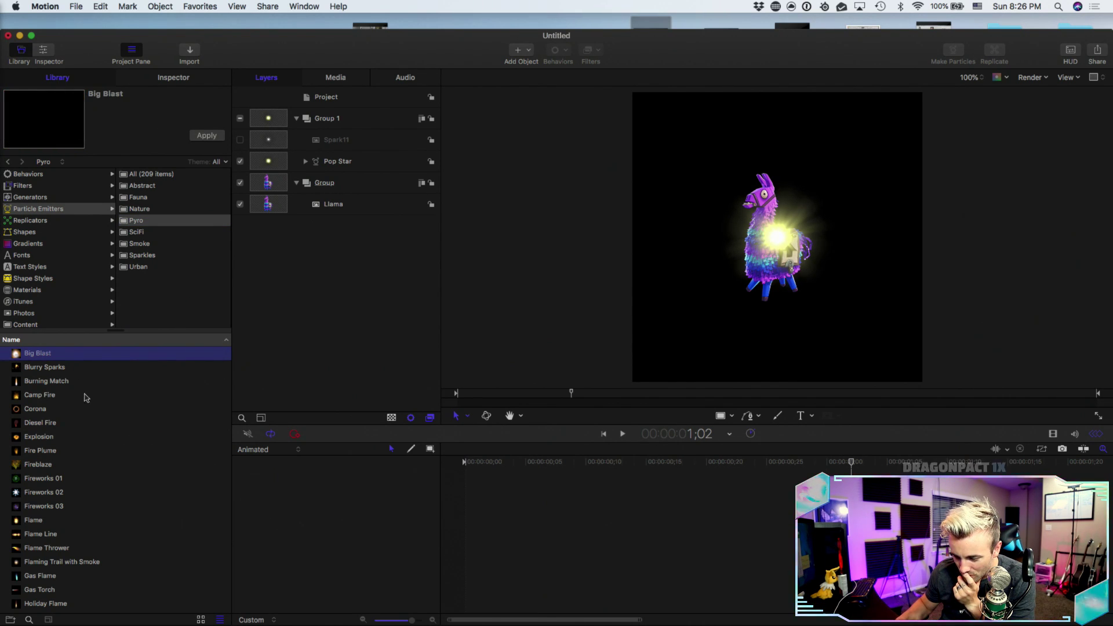
{"action": "scroll", "coordinate": [85, 398], "scroll_direction": "down", "scroll_amount": 5}
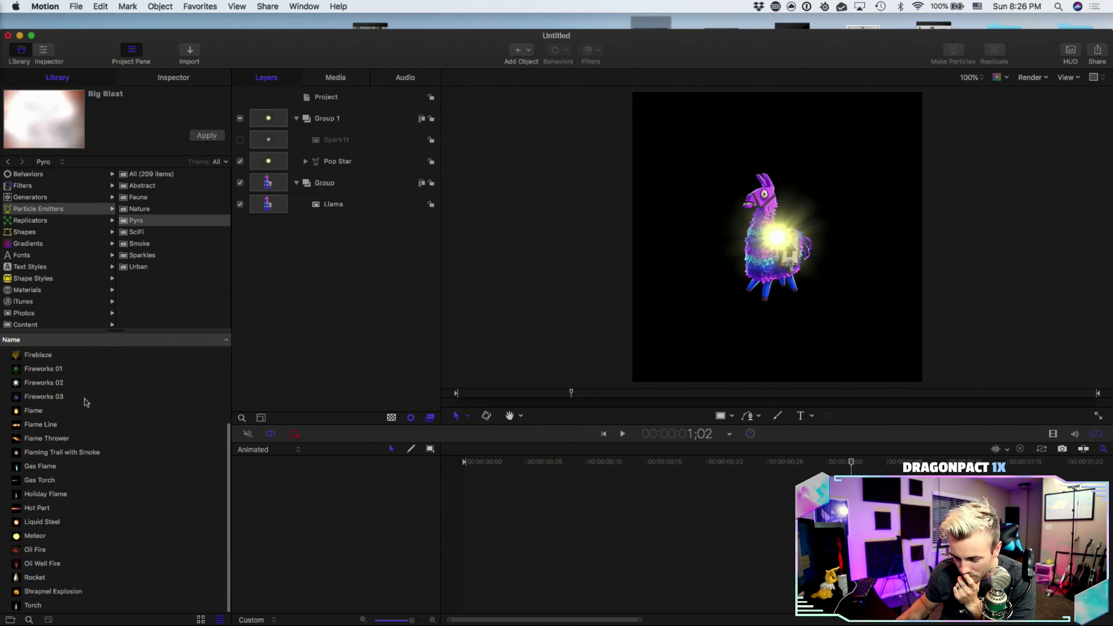
{"action": "scroll", "coordinate": [63, 519], "scroll_direction": "up", "scroll_amount": 5}
{"action": "scroll", "coordinate": [64, 518], "scroll_direction": "down", "scroll_amount": 5}
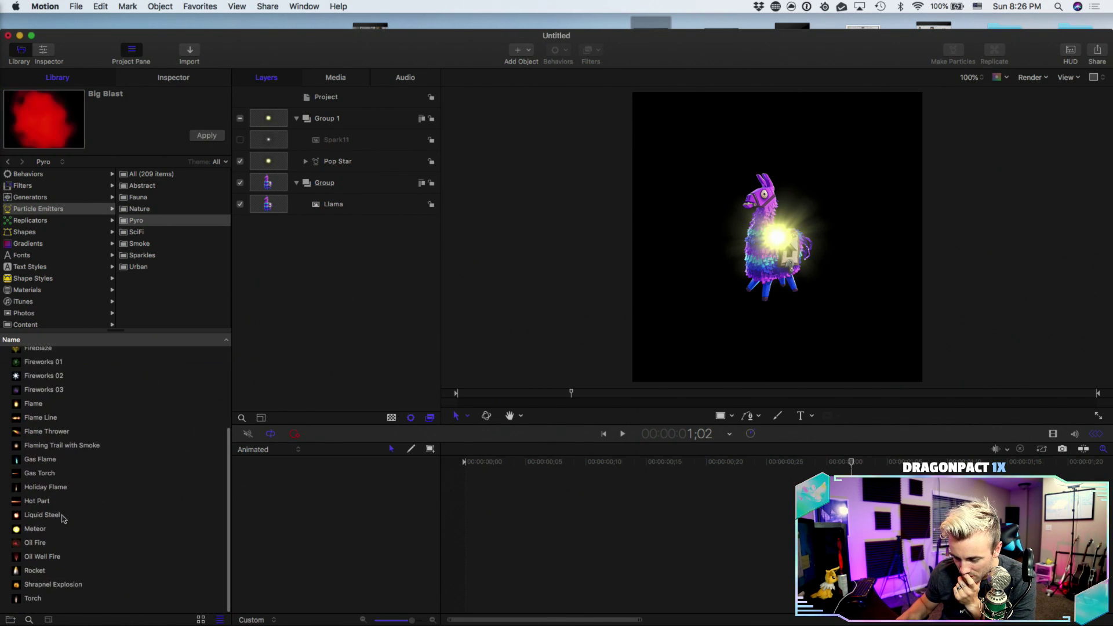
{"action": "left_click", "coordinate": [53, 591]}
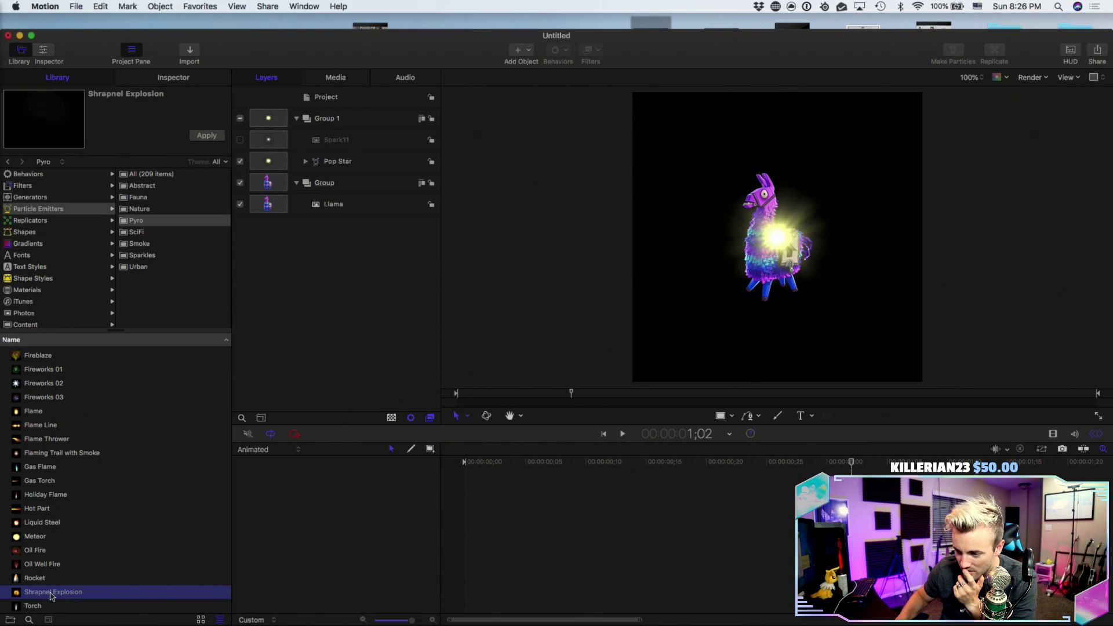
{"action": "left_click_drag", "start_coordinate": [51, 595], "coordinate": [333, 279]}
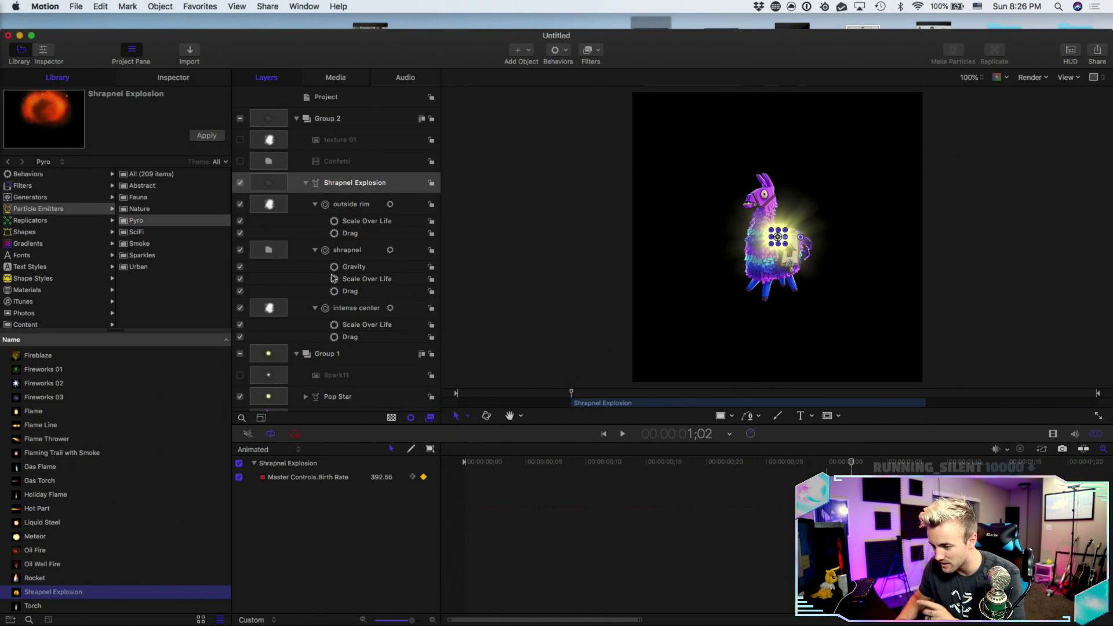
{"action": "left_click", "coordinate": [307, 183]}
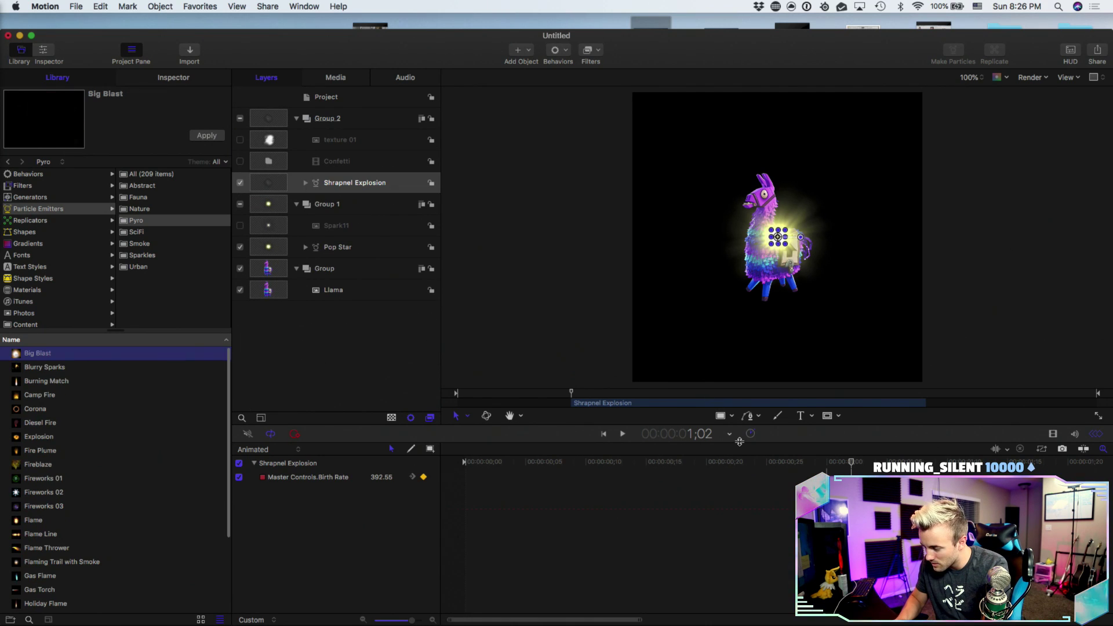
- Play back the Shrapnel Explosion together with the Pop Star burst
{"action": "left_click", "coordinate": [624, 319]}
{"action": "key", "text": "space"}
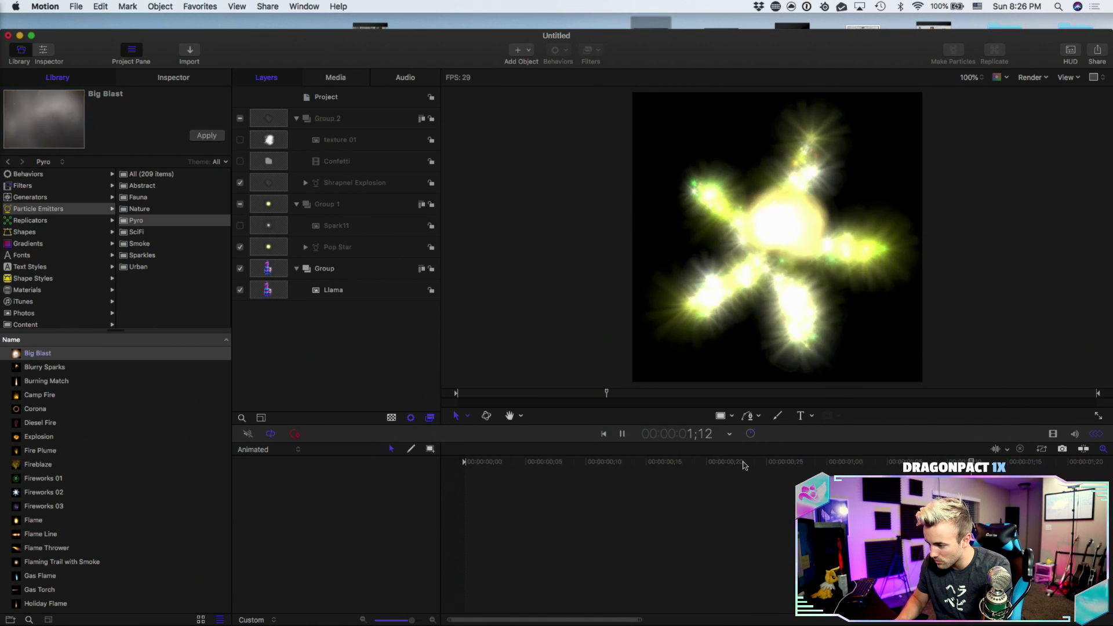
{"action": "key", "text": "space"}
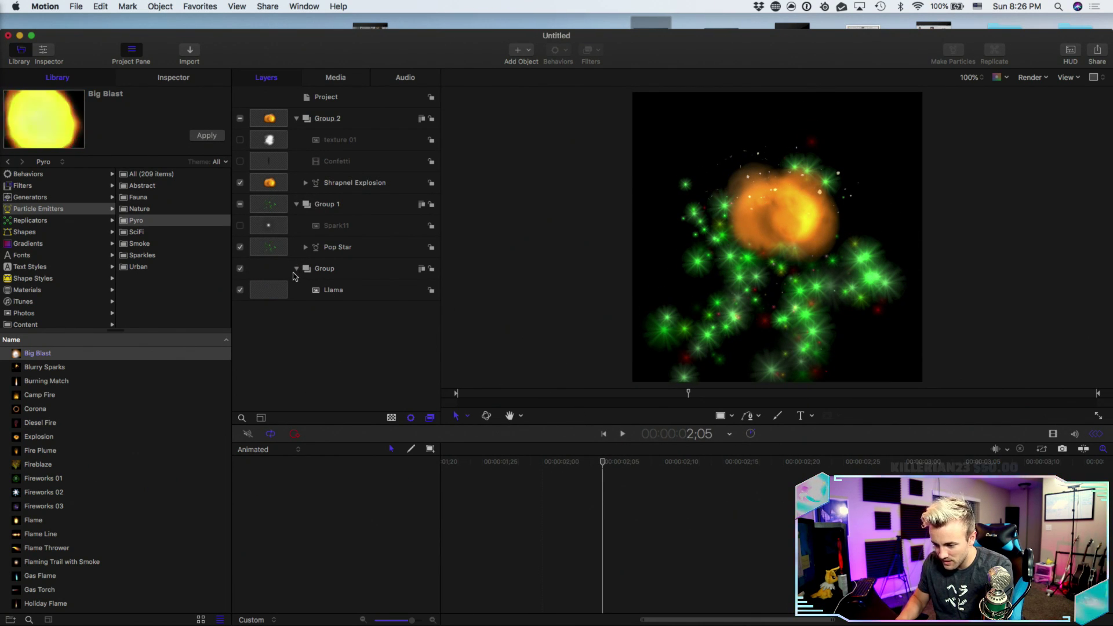
- Collapse the layer groups and rename the Pop Star group "Star" and the Shrapnel Explosion group "Explosion"
{"action": "left_click", "coordinate": [296, 270]}
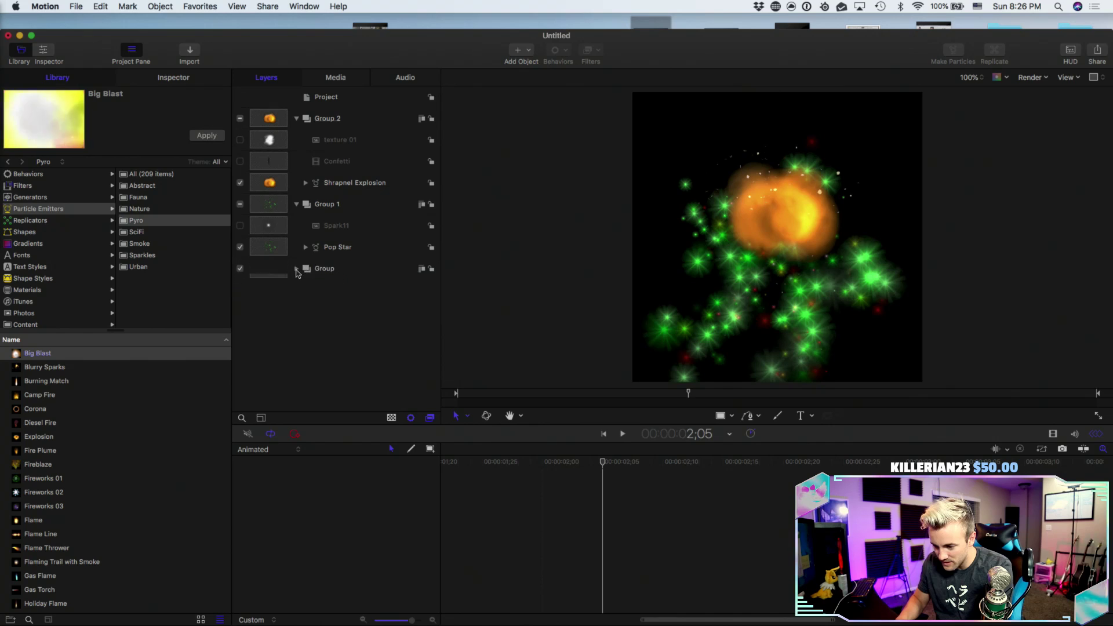
{"action": "left_click", "coordinate": [297, 119]}
{"action": "left_click", "coordinate": [296, 140]}
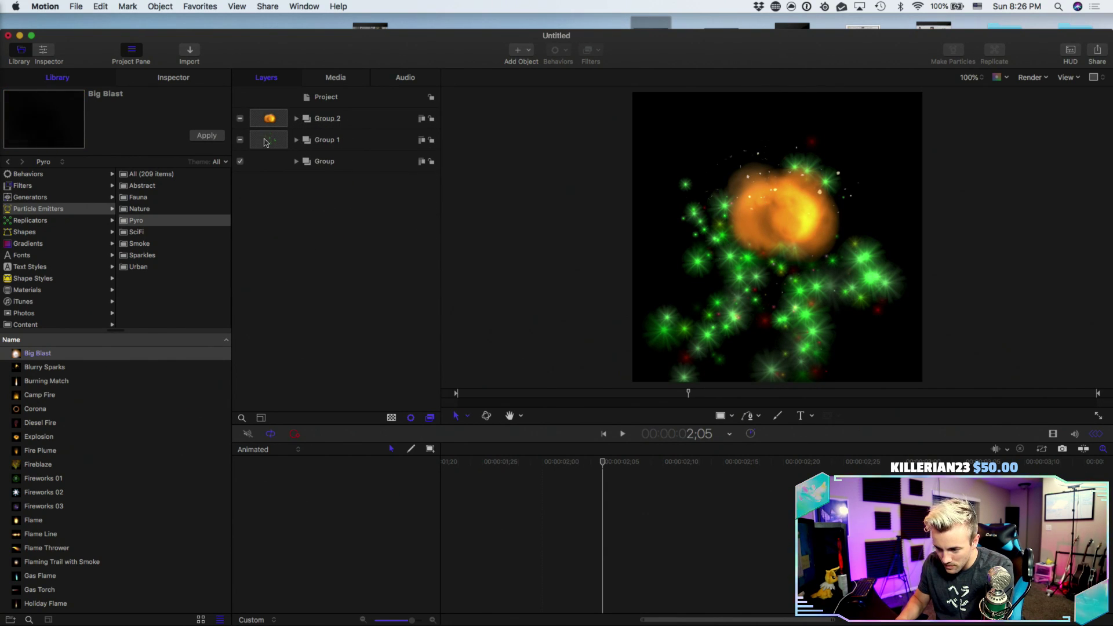
{"action": "double_click", "coordinate": [327, 142]}
{"action": "type", "text": "Star"}
{"action": "double_click", "coordinate": [341, 122]}
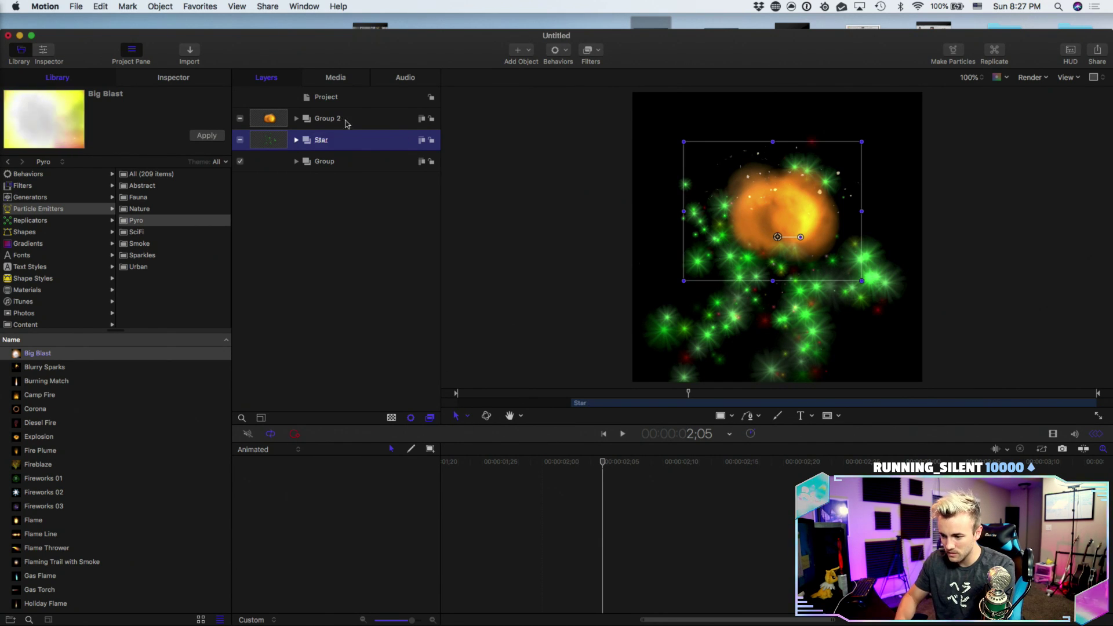
{"action": "type", "text": "E"}
{"action": "key", "text": "super+a"}
{"action": "type", "text": "Explosion"}
{"action": "key", "text": "Return"}
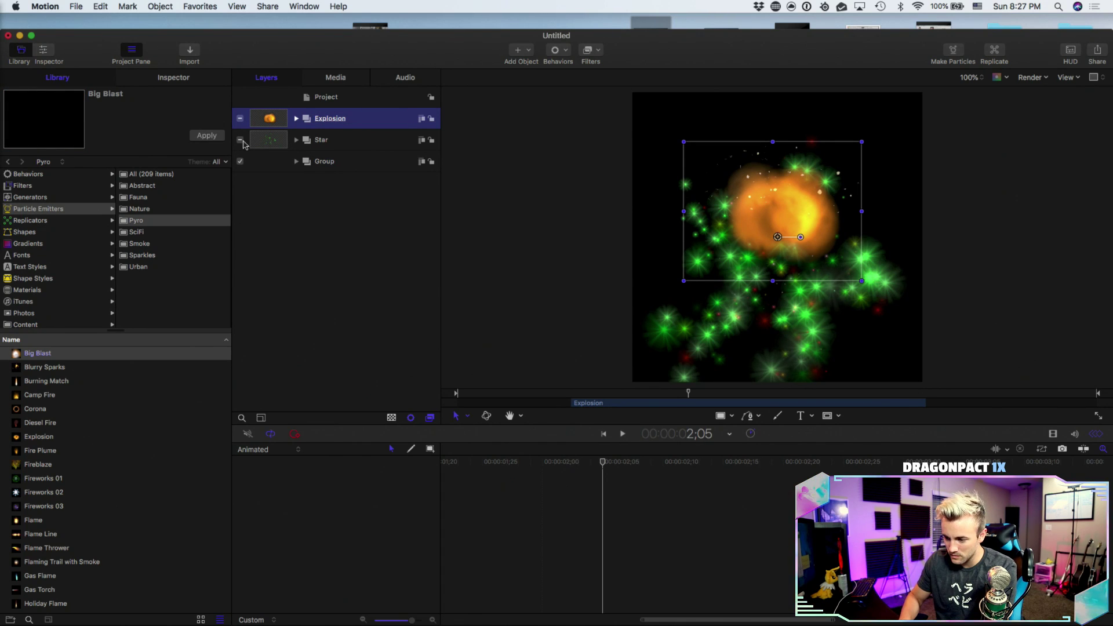
- Hide the Star group and play back the Explosion group on its own over the llama
{"action": "left_click", "coordinate": [240, 140]}
{"action": "key", "text": "space"}
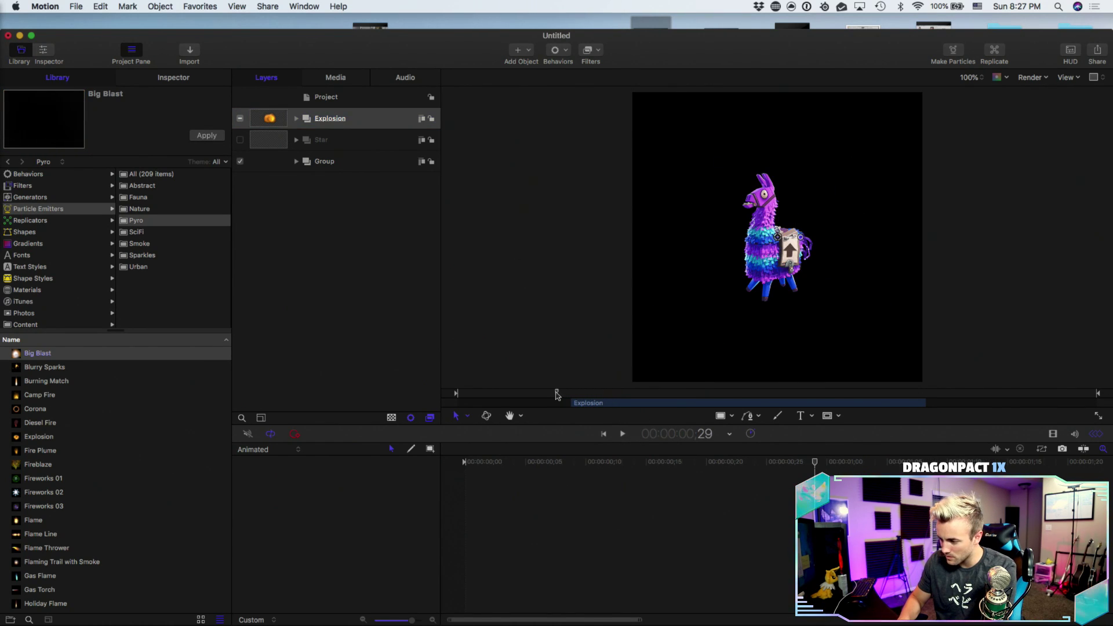
{"action": "key", "text": "space"}
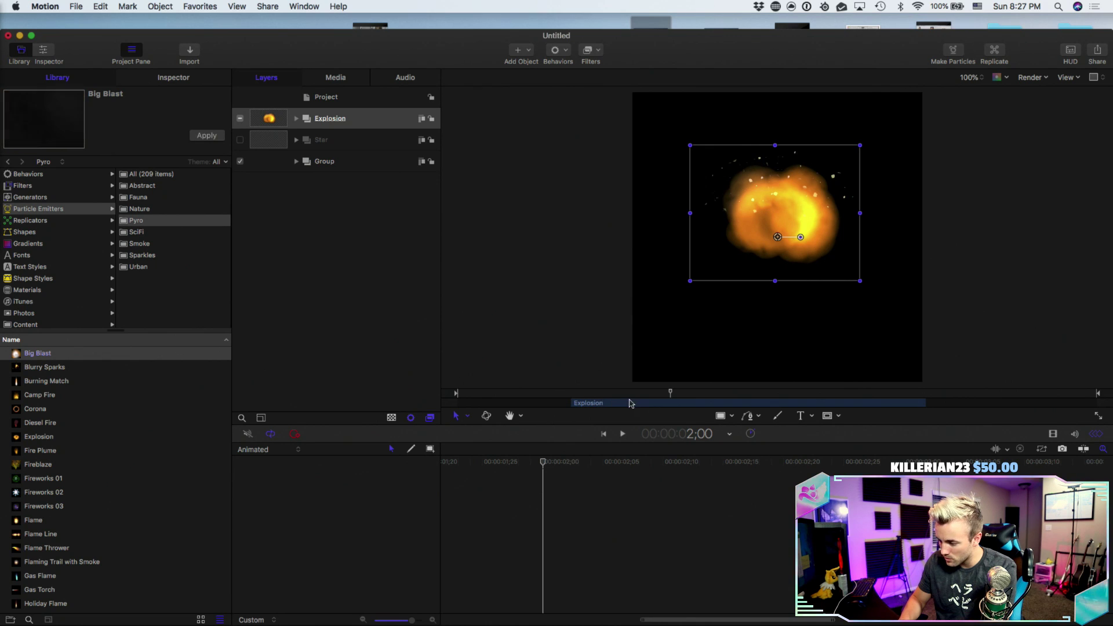
{"action": "left_click", "coordinate": [563, 394]}
{"action": "left_click", "coordinate": [559, 394]}
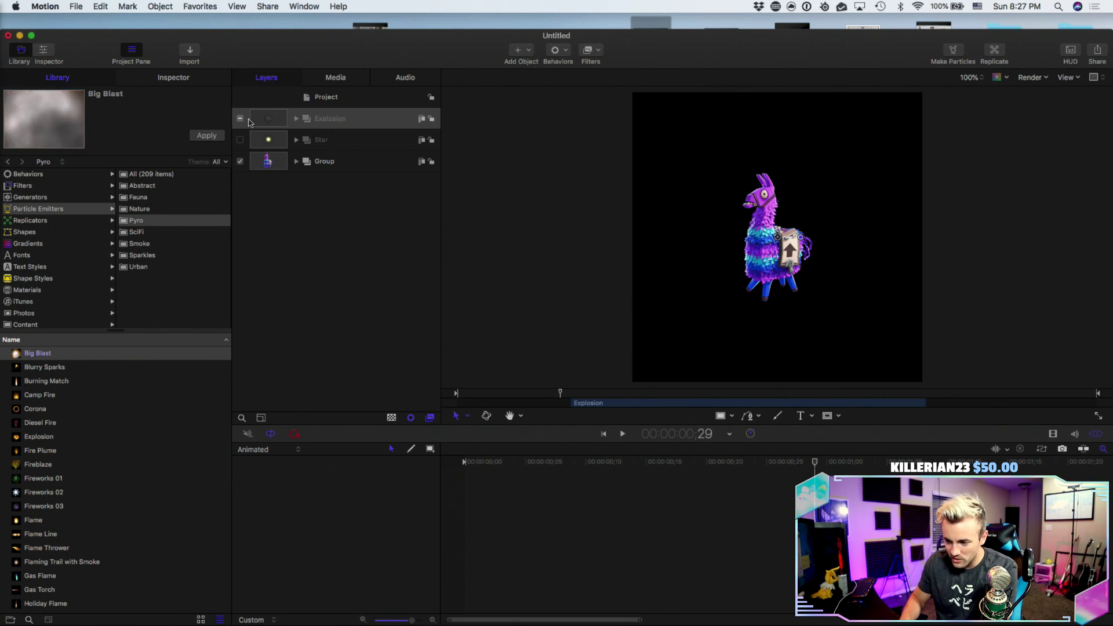
- Set the Shrapnel Explosion emitter's Life to 150%
{"action": "left_click", "coordinate": [198, 78]}
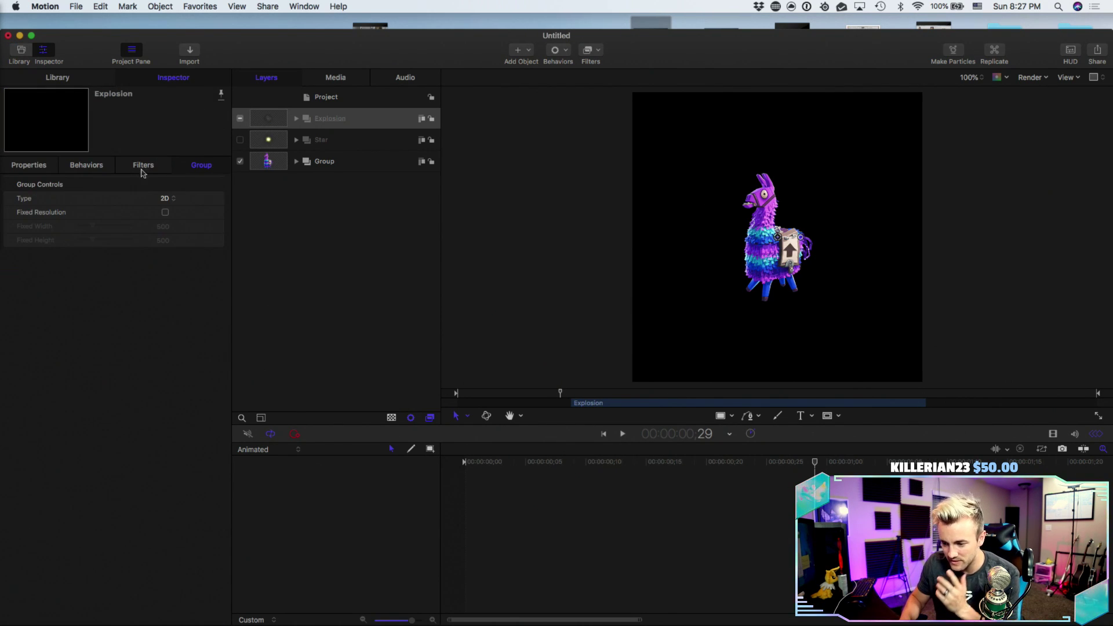
{"action": "left_click", "coordinate": [297, 118]}
{"action": "left_click", "coordinate": [348, 182]}
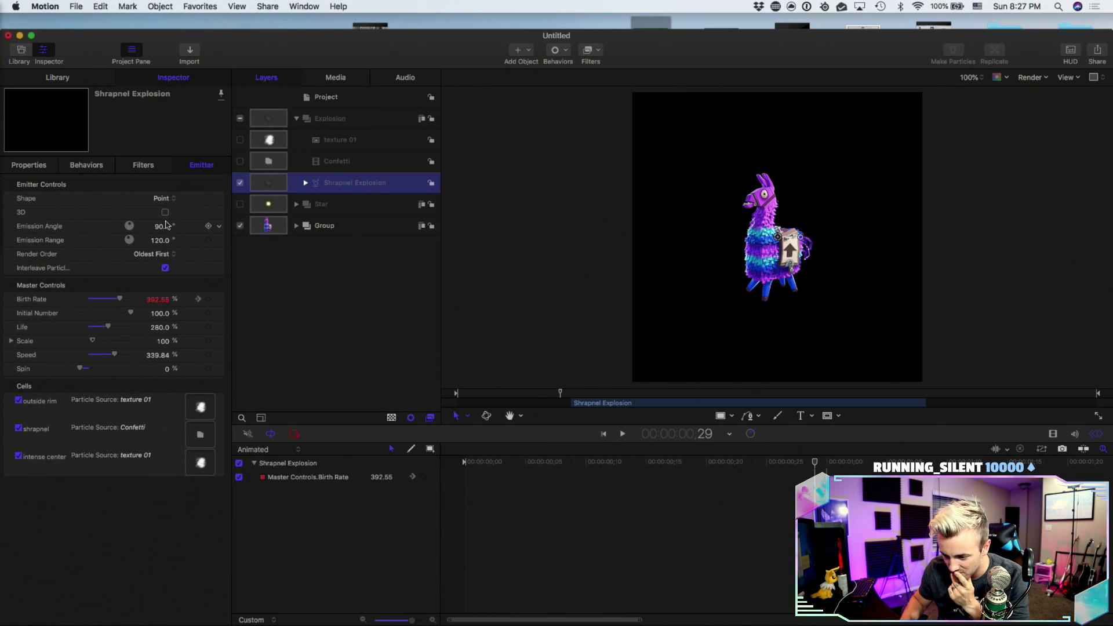
{"action": "left_click", "coordinate": [159, 328]}
{"action": "type", "text": "150"}
{"action": "key", "text": "Return"}
- Play back the section around the llama's disappearance several times to review the explosion's particle life
{"action": "left_click", "coordinate": [764, 463]}
{"action": "left_click_drag", "start_coordinate": [815, 463], "coordinate": [753, 462]}
{"action": "key", "text": "space"}
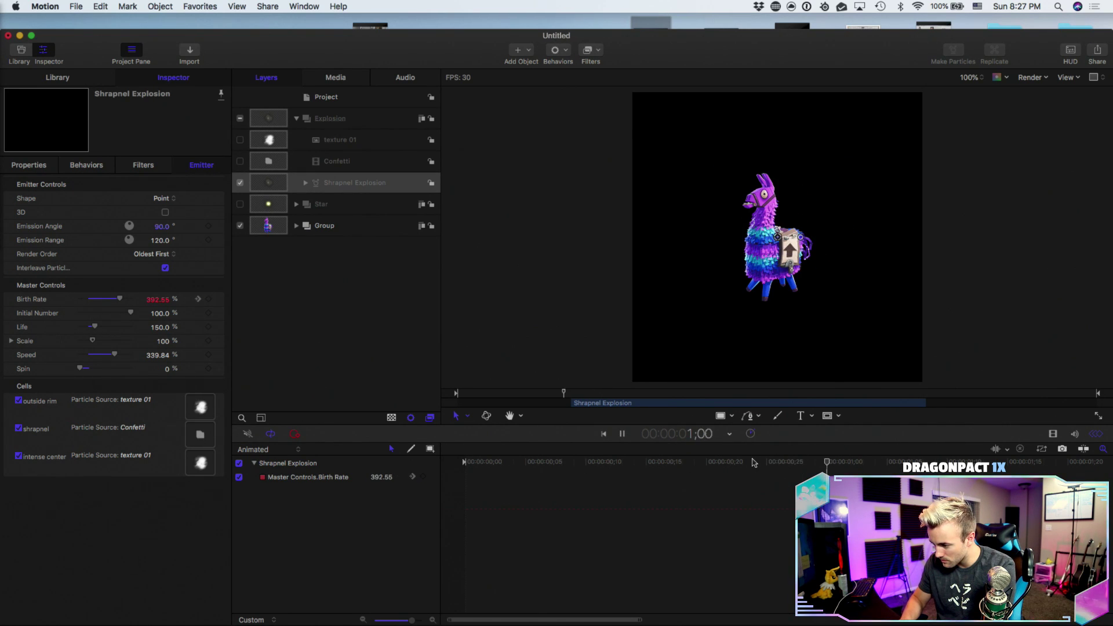
{"action": "key", "text": "space"}
{"action": "scroll", "coordinate": [578, 500], "scroll_direction": "left", "scroll_amount": 10}
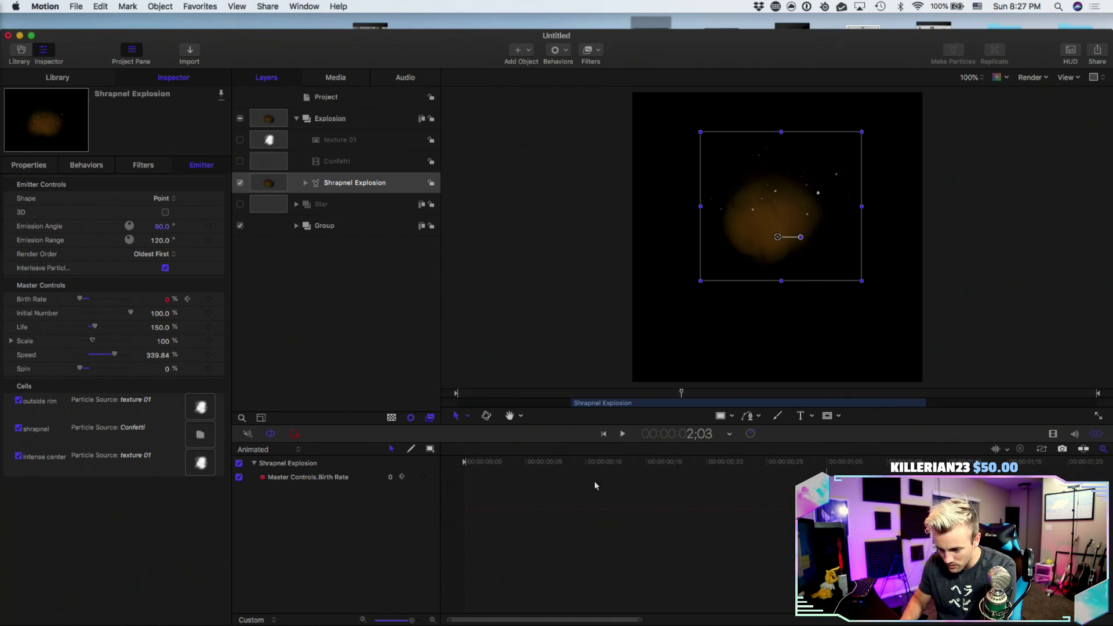
{"action": "left_click_drag", "start_coordinate": [814, 462], "coordinate": [782, 462]}
{"action": "key", "text": "space"}
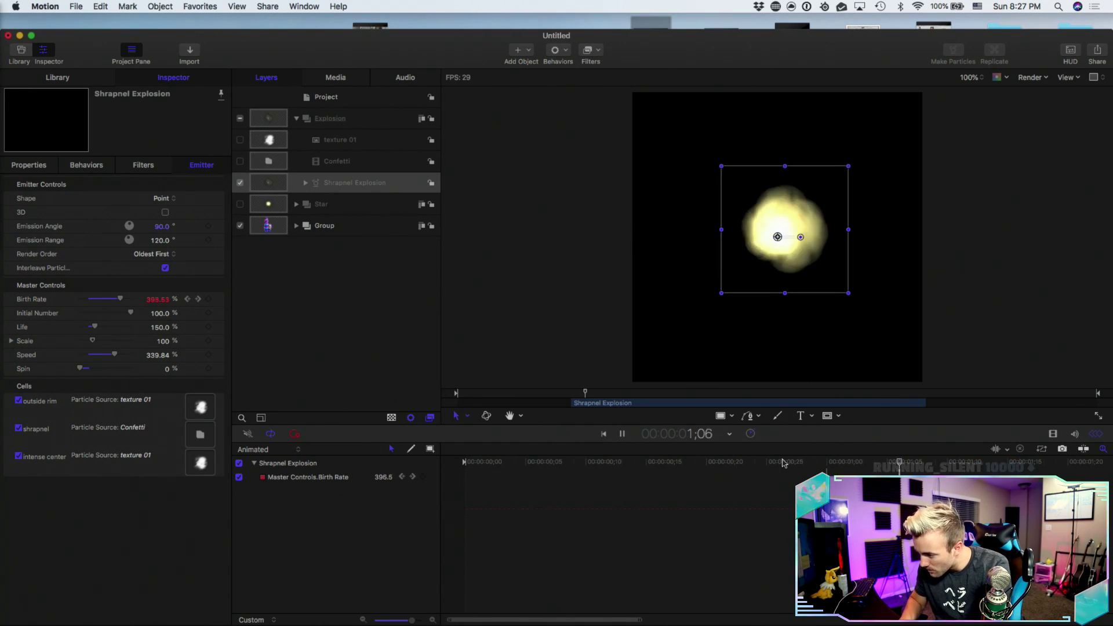
{"action": "key", "text": "space"}
{"action": "key", "text": "Home"}
{"action": "key", "text": "space"}
- Set the Shrapnel Explosion emitter's Speed to 600% and play back the burst from frame 0;29
{"action": "key", "text": "Left"}
{"action": "key", "text": "Left"}
{"action": "key", "text": "Left"}
{"action": "key", "text": "Left"}
{"action": "key", "text": "Left"}
{"action": "key", "text": "Left"}
{"action": "key", "text": "Left"}
{"action": "key", "text": "Left"}
{"action": "key", "text": "Left"}
{"action": "key", "text": "Left"}
{"action": "key", "text": "Left"}
{"action": "key", "text": "Left"}
{"action": "key", "text": "Left"}
{"action": "key", "text": "Left"}
{"action": "key", "text": "Left"}
{"action": "key", "text": "Left"}
{"action": "key", "text": "Left"}
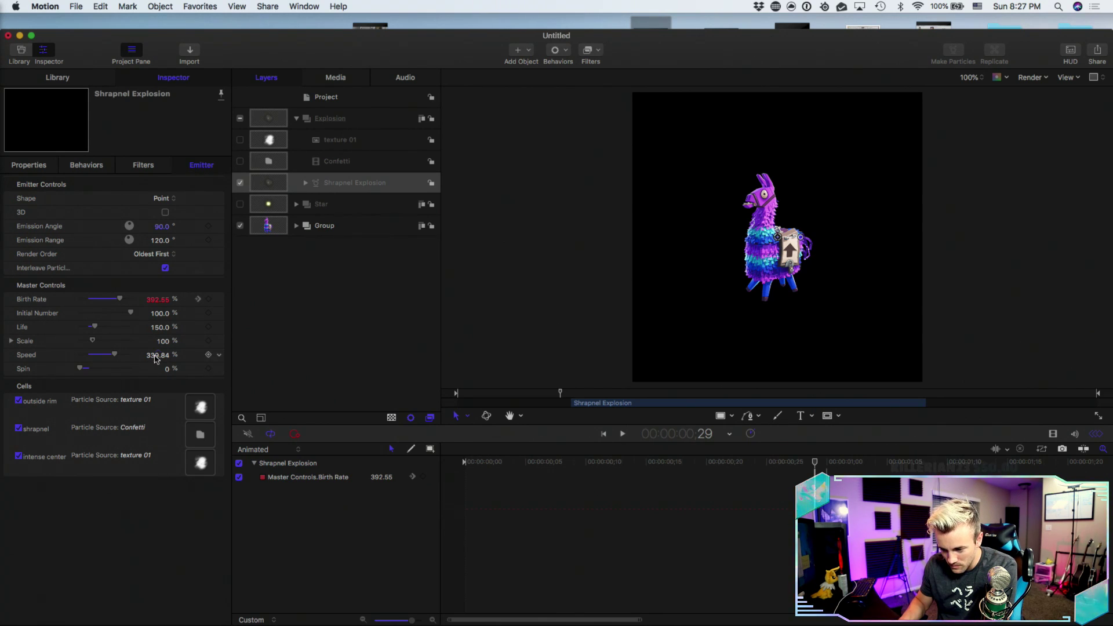
{"action": "type", "text": "600"}
{"action": "key", "text": "Return"}
{"action": "key", "text": "space"}
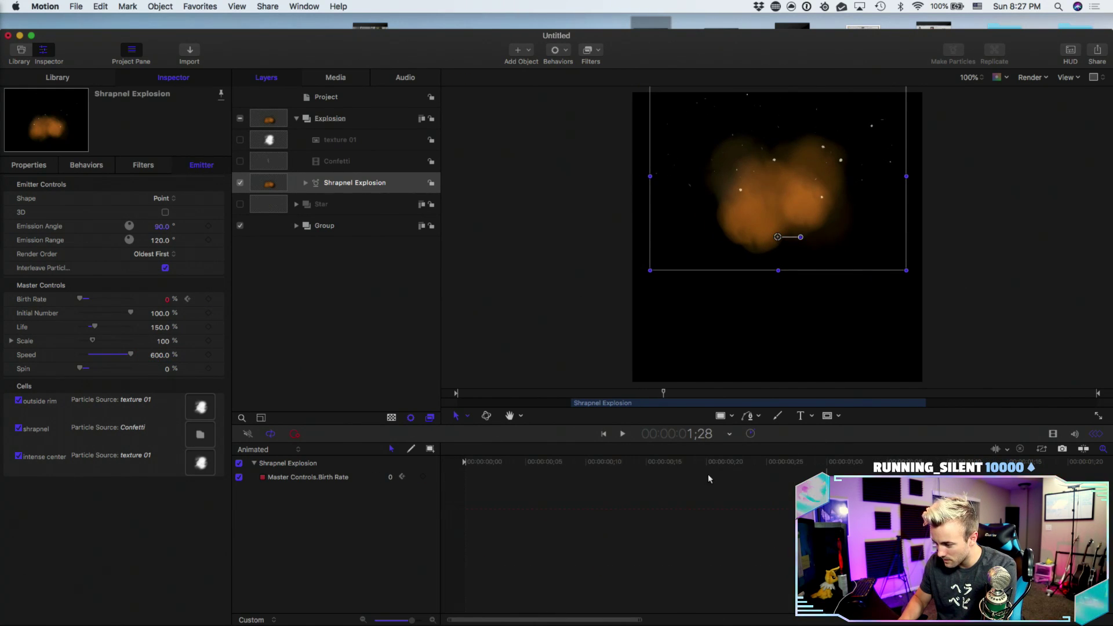
{"action": "key", "text": "space"}
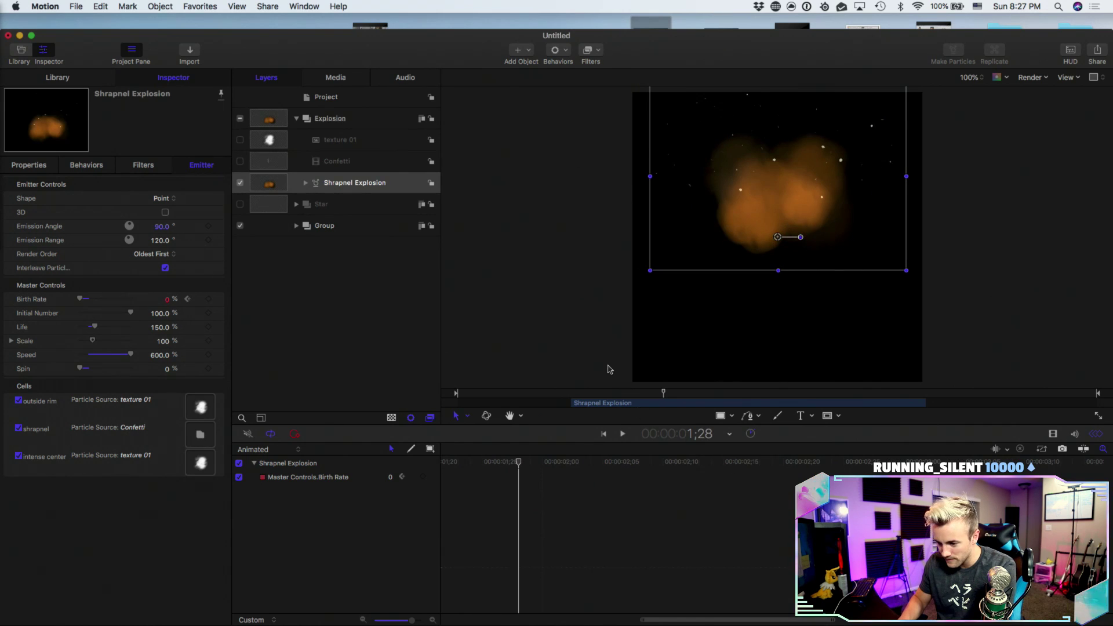
- Scale the Shrapnel Explosion emitter to 108%, move it to about X -0.5 px, Y -39 px, and play back the burst
{"action": "left_click", "coordinate": [35, 165]}
{"action": "left_click_drag", "start_coordinate": [166, 270], "coordinate": [170, 270]}
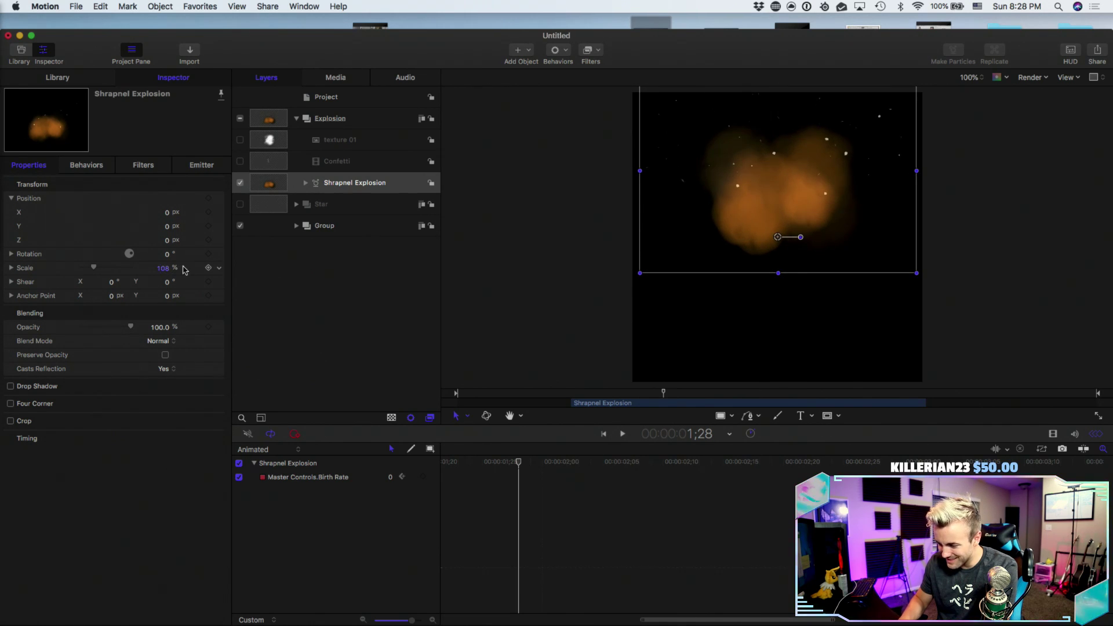
{"action": "left_click_drag", "start_coordinate": [587, 394], "coordinate": [578, 393]}
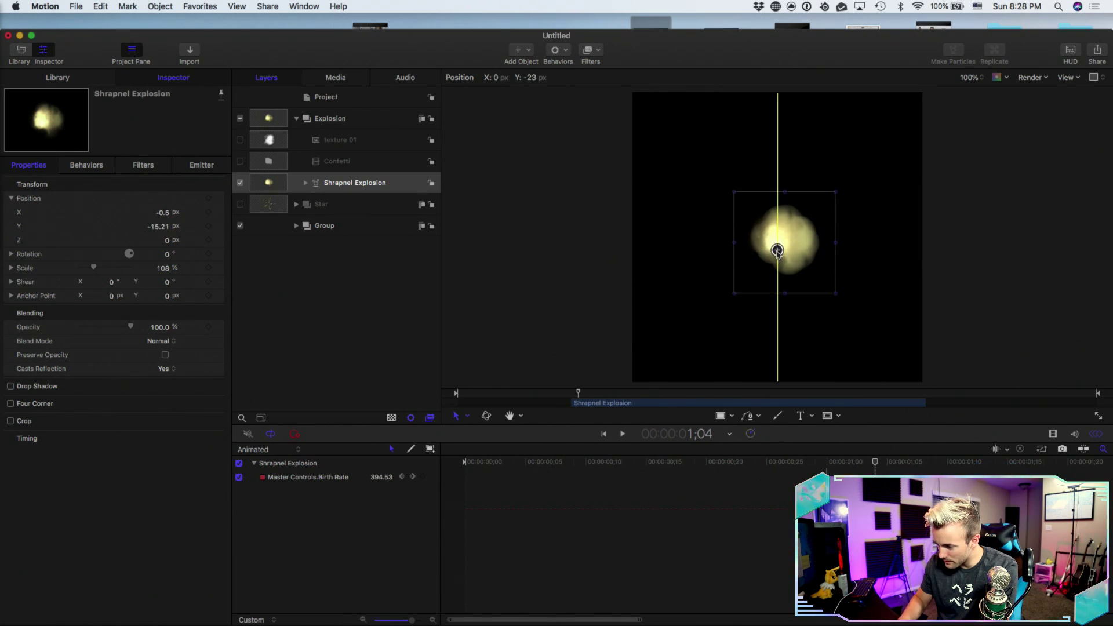
{"action": "left_click_drag", "start_coordinate": [778, 238], "coordinate": [778, 261]}
{"action": "left_click", "coordinate": [546, 393]}
{"action": "key", "text": "space"}
{"action": "key", "text": "space"}
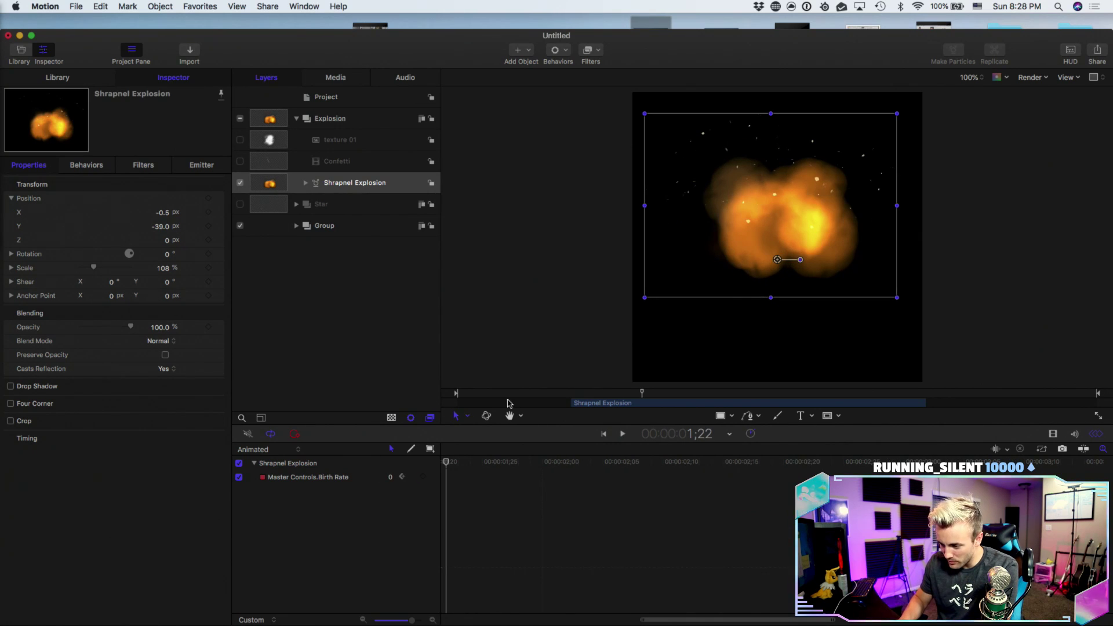
- Show the timeline, shift the Explosion group to start about two frames before the Star group, and play back the change
{"action": "left_click", "coordinate": [1095, 434]}
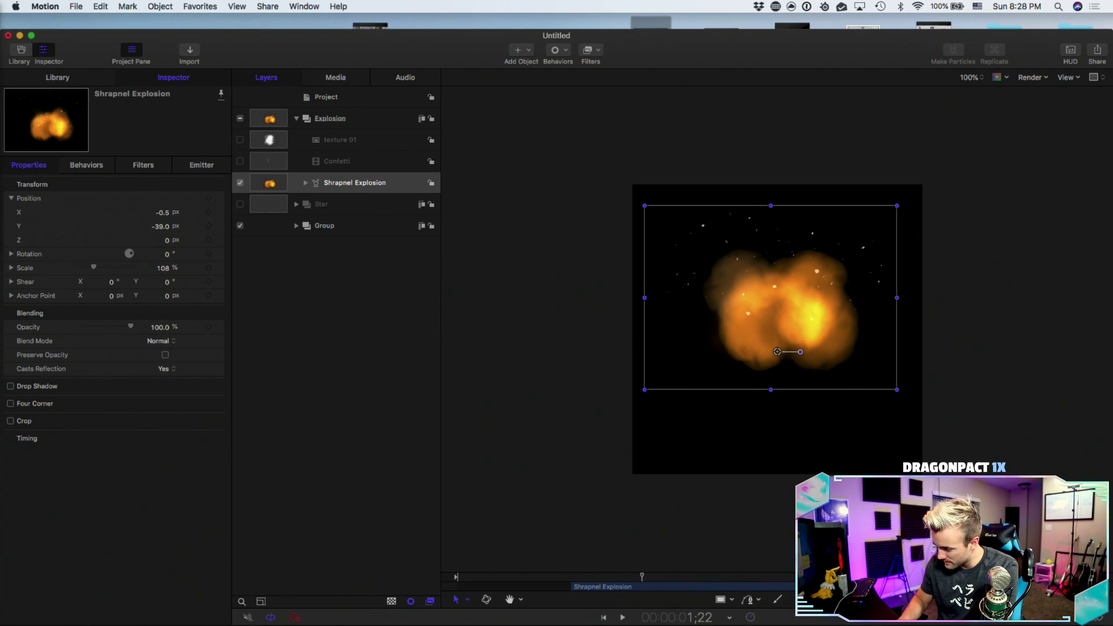
{"action": "left_click", "coordinate": [1053, 618]}
{"action": "scroll", "coordinate": [505, 498], "scroll_direction": "left", "scroll_amount": 10}
{"action": "left_click", "coordinate": [662, 528]}
{"action": "left_click", "coordinate": [622, 460]}
{"action": "left_click_drag", "start_coordinate": [634, 523], "coordinate": [613, 540]}
{"action": "left_click", "coordinate": [309, 491]}
{"action": "left_click_drag", "start_coordinate": [616, 486], "coordinate": [533, 462]}
{"action": "key", "text": "space"}
{"action": "key", "text": "space"}
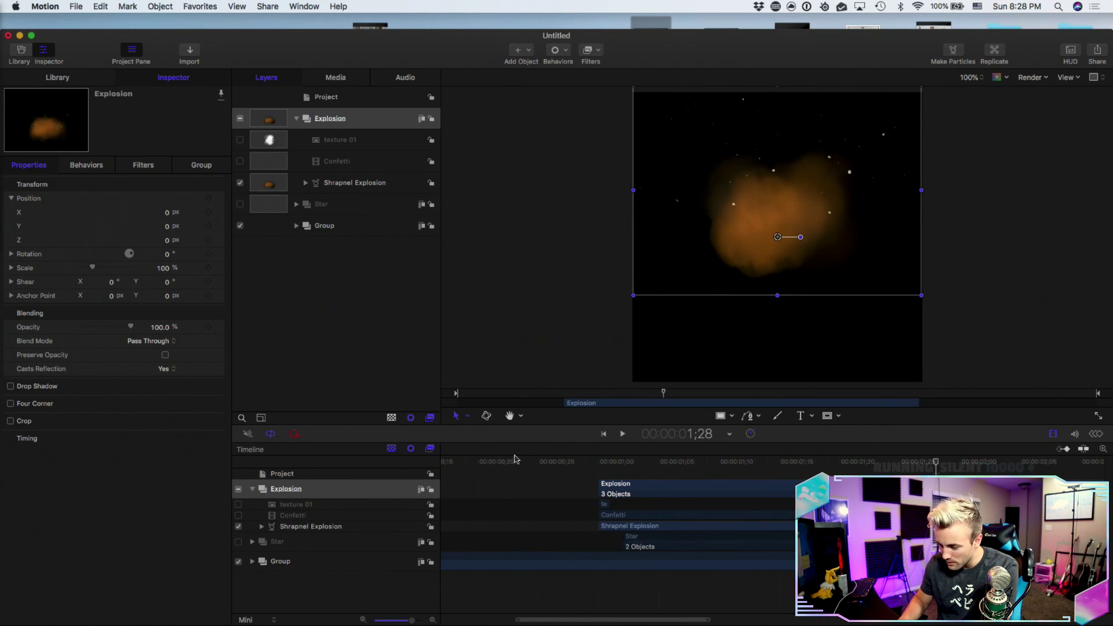
- Turn the Star group back on and play back the star and explosion bursts together twice
{"action": "left_click", "coordinate": [470, 462]}
{"action": "key", "text": "space"}
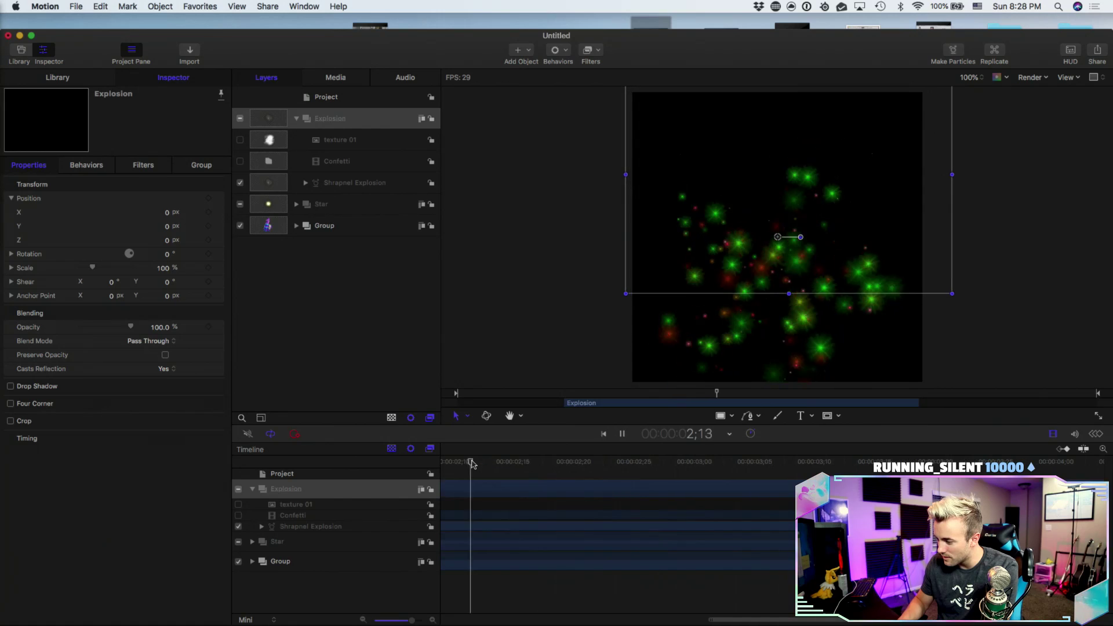
{"action": "key", "text": "space"}
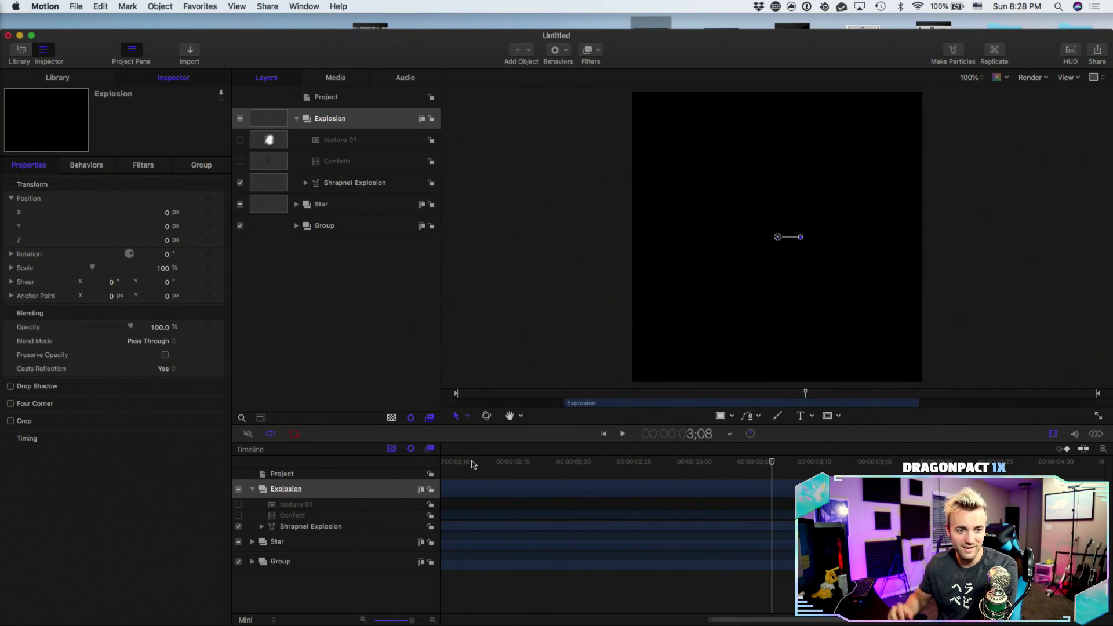
{"action": "scroll", "coordinate": [522, 486], "scroll_direction": "left", "scroll_amount": 5}
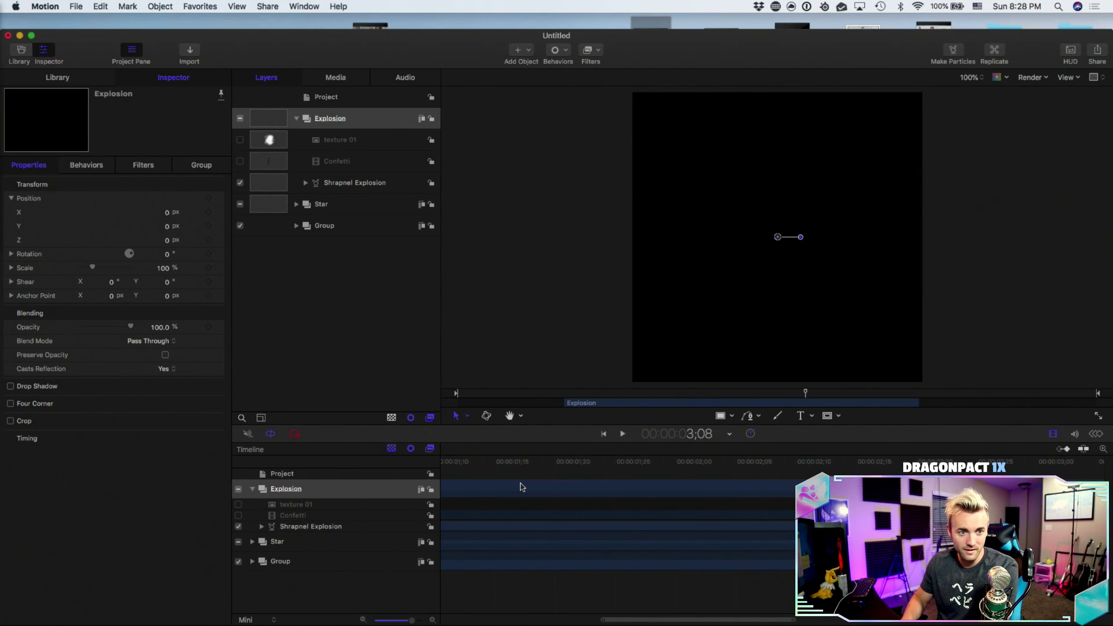
{"action": "scroll", "coordinate": [522, 487], "scroll_direction": "left", "scroll_amount": 5}
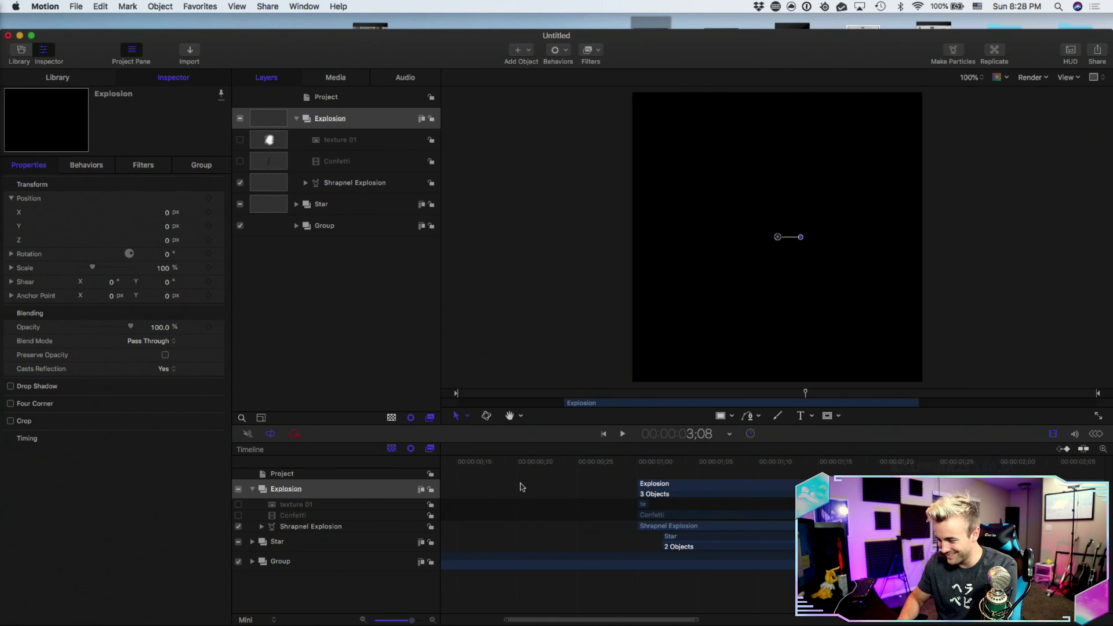
{"action": "left_click", "coordinate": [580, 464]}
{"action": "key", "text": "space"}
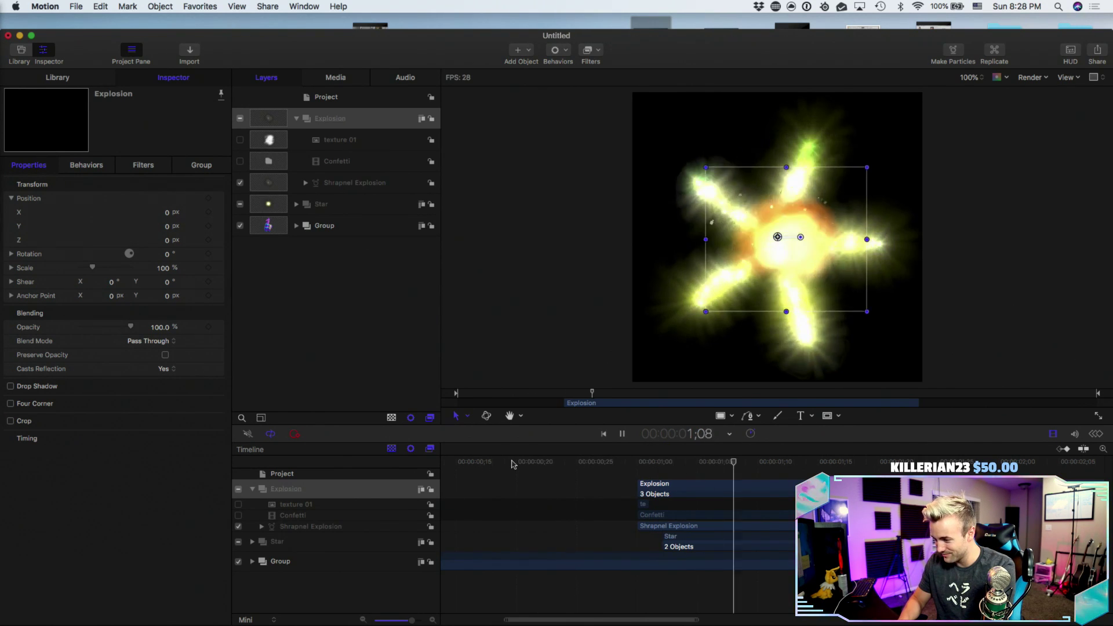
{"action": "key", "text": "space"}
- Expand the project window to full screen and play back the animation from the start
{"action": "scroll", "coordinate": [595, 485], "scroll_direction": "left", "scroll_amount": 8}
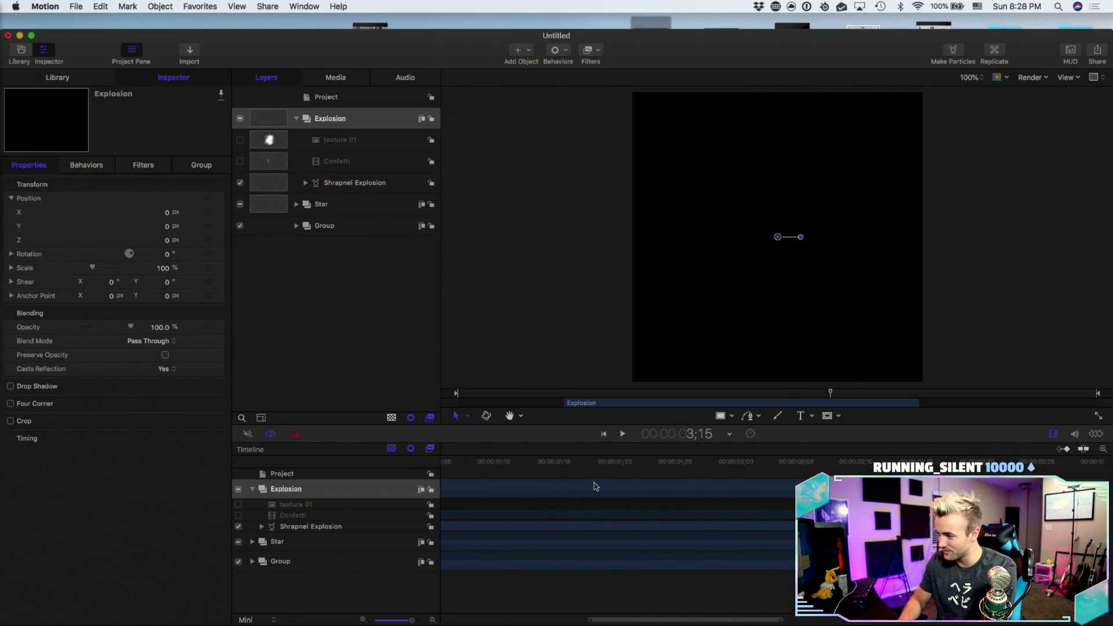
{"action": "left_click", "coordinate": [31, 36]}
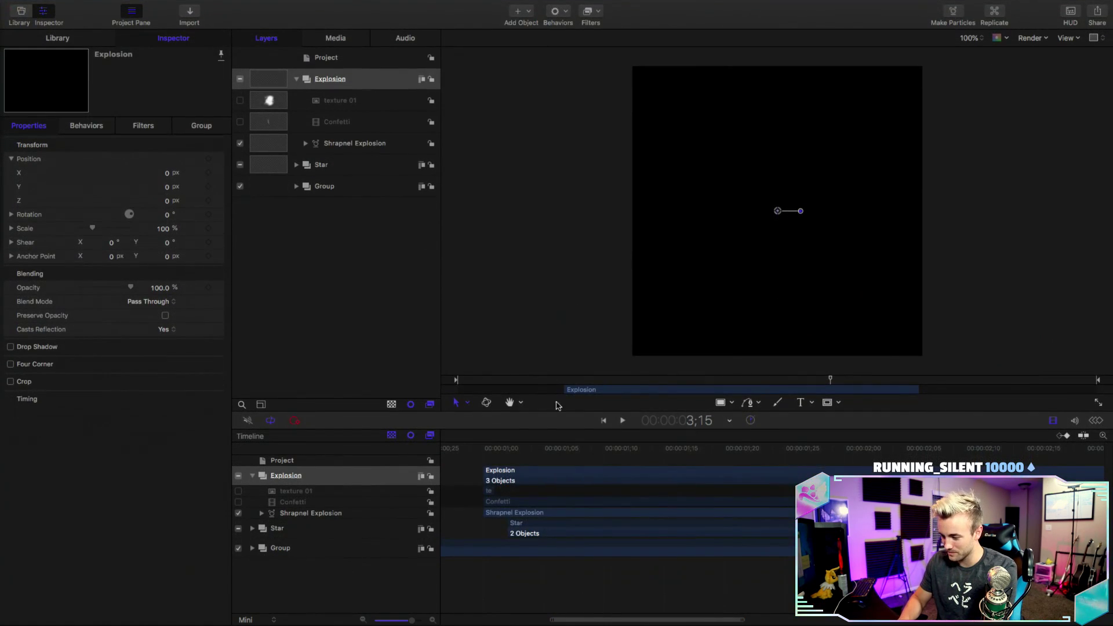
{"action": "key", "text": "space"}
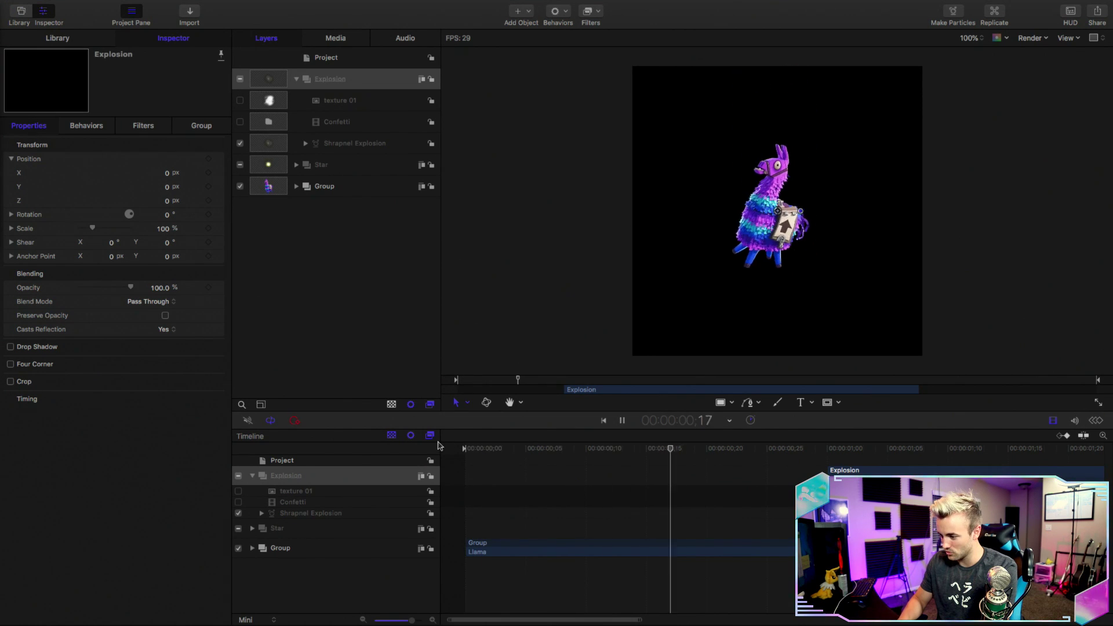
{"action": "key", "text": "space"}
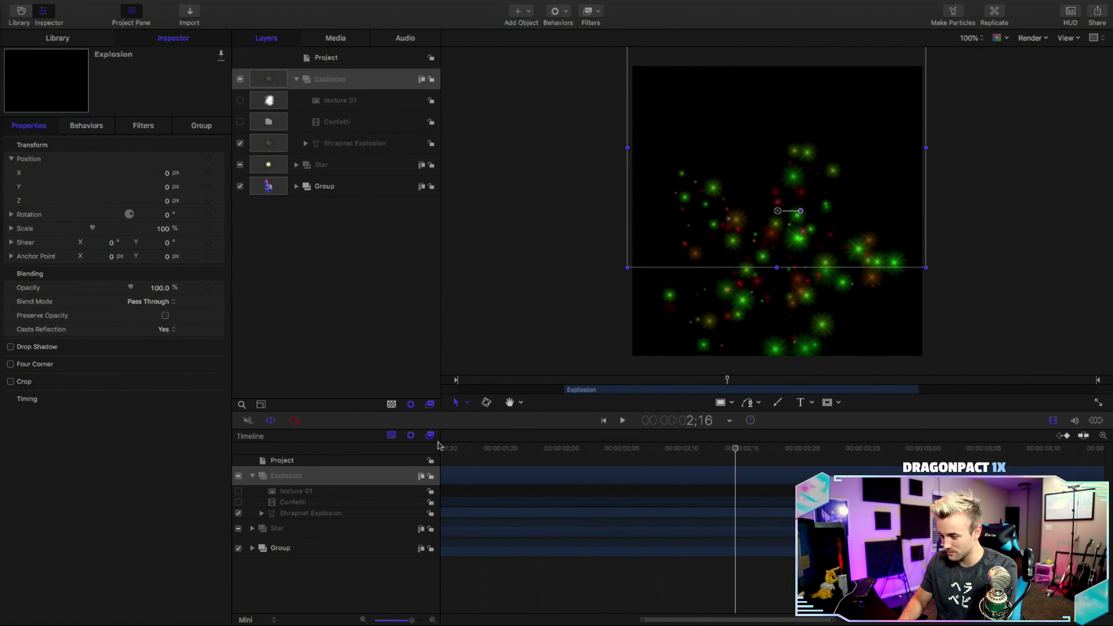
- Collapse the Explosion group, move it beneath the Star group in the layer order, and play back from the first frame
{"action": "left_click", "coordinate": [296, 79]}
{"action": "left_click_drag", "start_coordinate": [295, 81], "coordinate": [292, 115]}
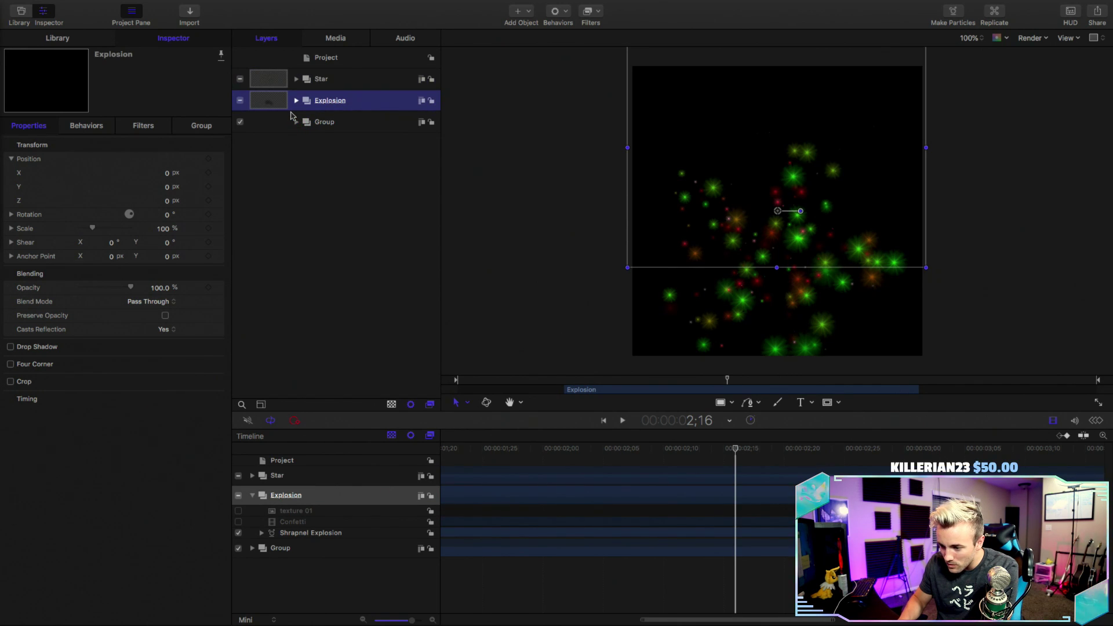
{"action": "key", "text": "Home"}
{"action": "key", "text": "space"}
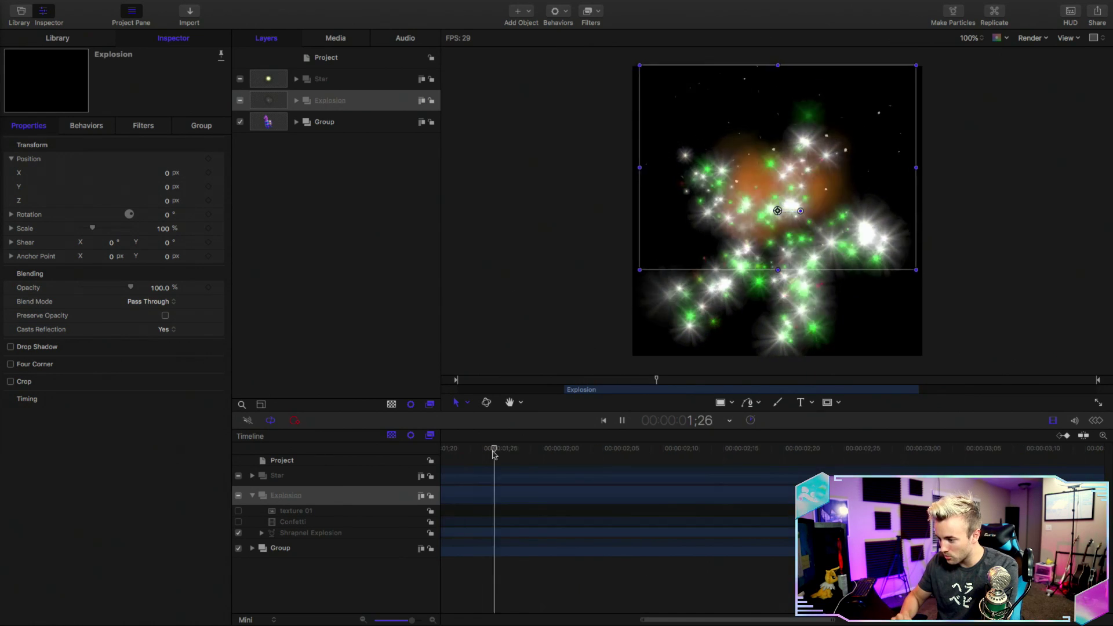
{"action": "key", "text": "space"}
{"action": "key", "text": "Home"}
{"action": "key", "text": "space"}
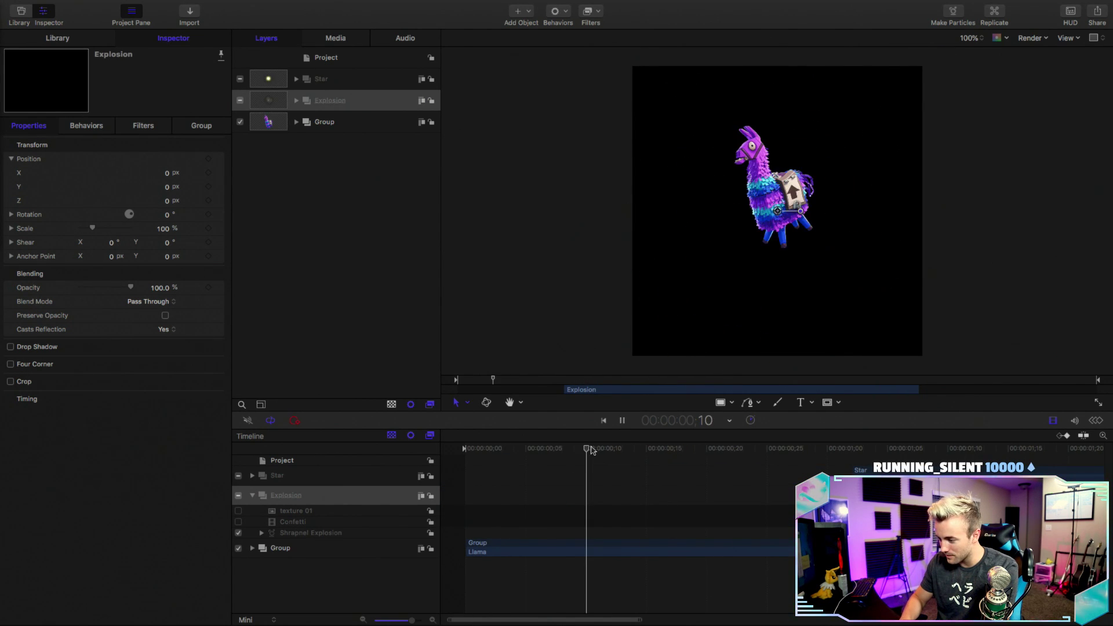
{"action": "key", "text": "space"}
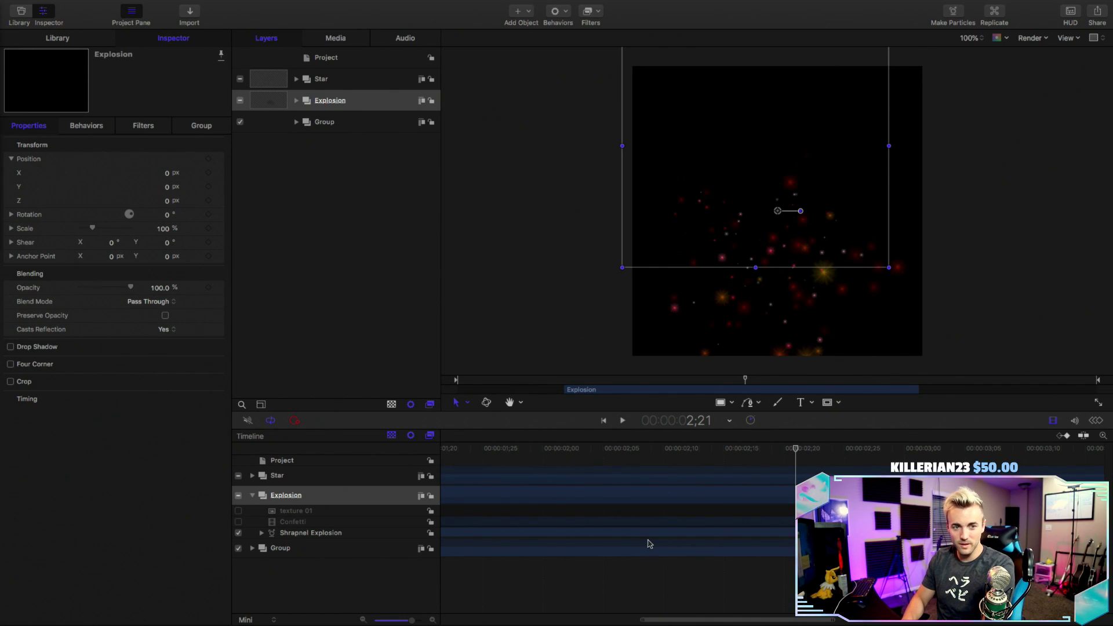
- Play back the whole animation from the start several times to review the llama's drop and the layered bursts
{"action": "scroll", "coordinate": [655, 531], "scroll_direction": "left", "scroll_amount": 10}
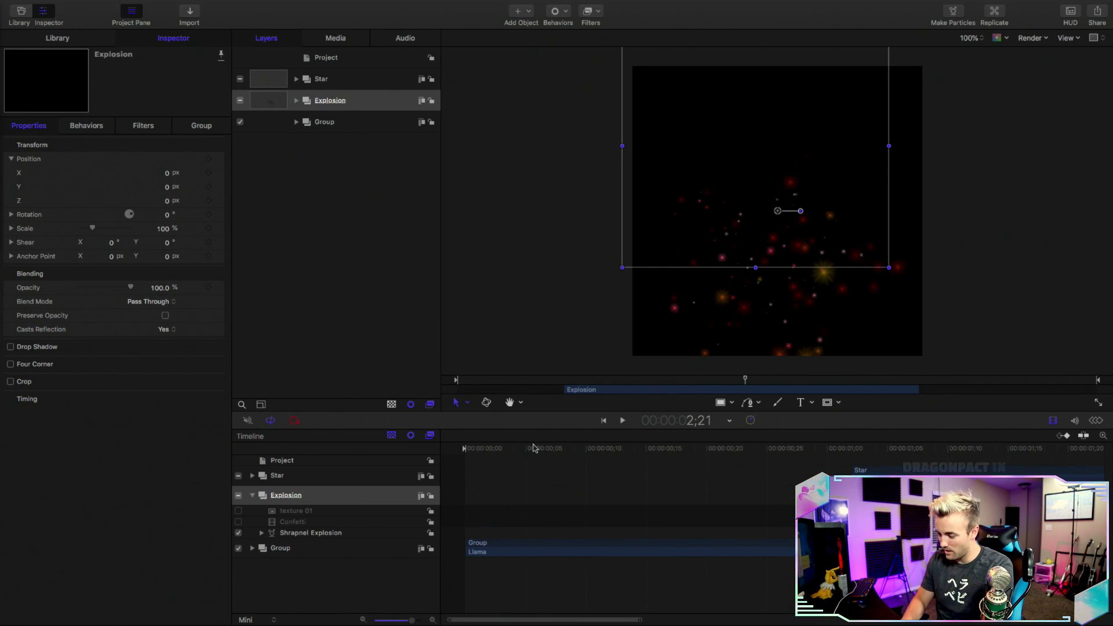
{"action": "left_click_drag", "start_coordinate": [533, 447], "coordinate": [458, 447]}
{"action": "key", "text": "space"}
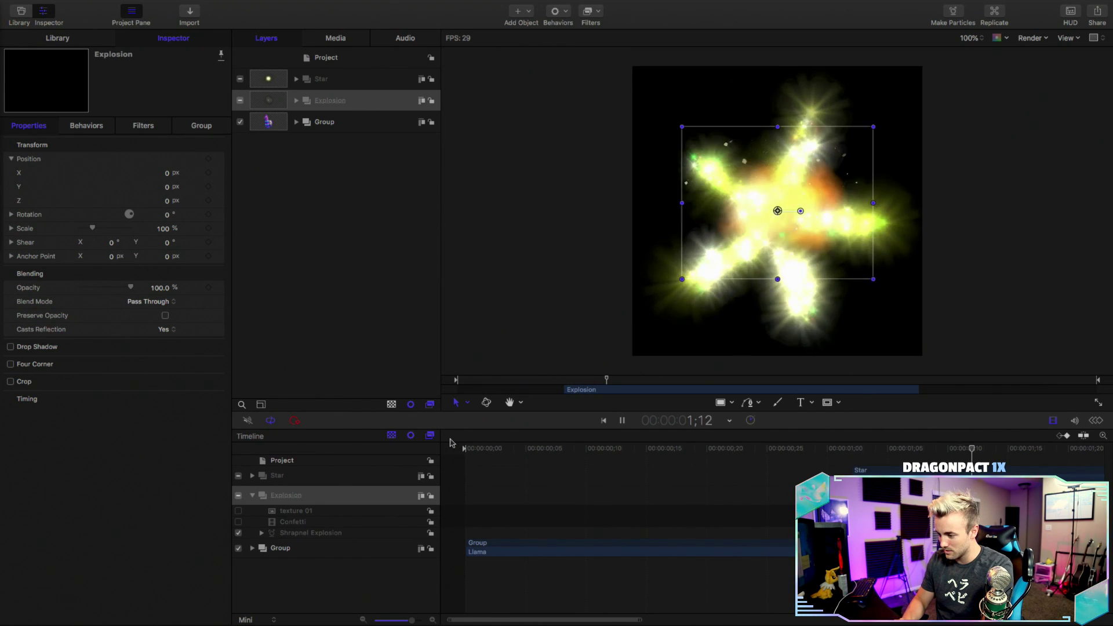
{"action": "key", "text": "space"}
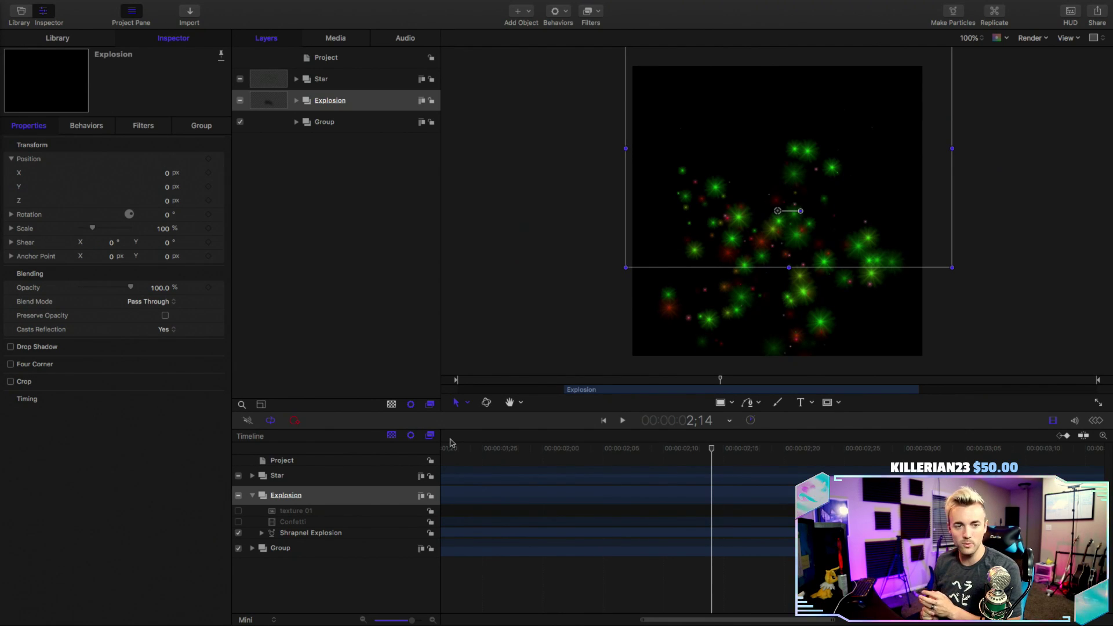
{"action": "scroll", "coordinate": [484, 465], "scroll_direction": "left", "scroll_amount": 10}
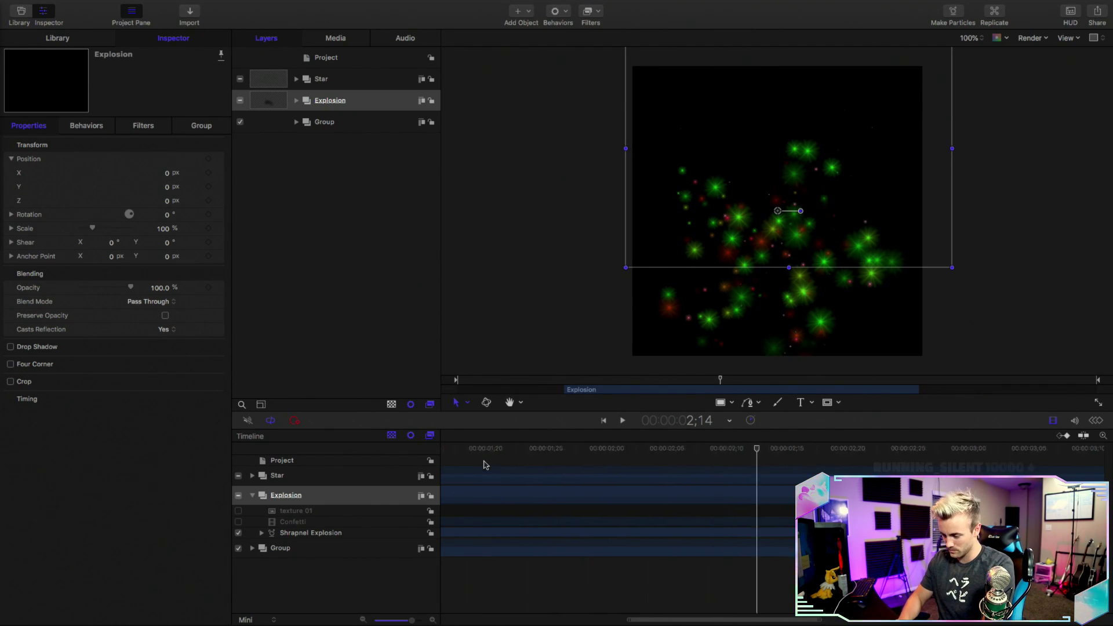
{"action": "left_click_drag", "start_coordinate": [491, 449], "coordinate": [451, 449]}
{"action": "key", "text": "space"}
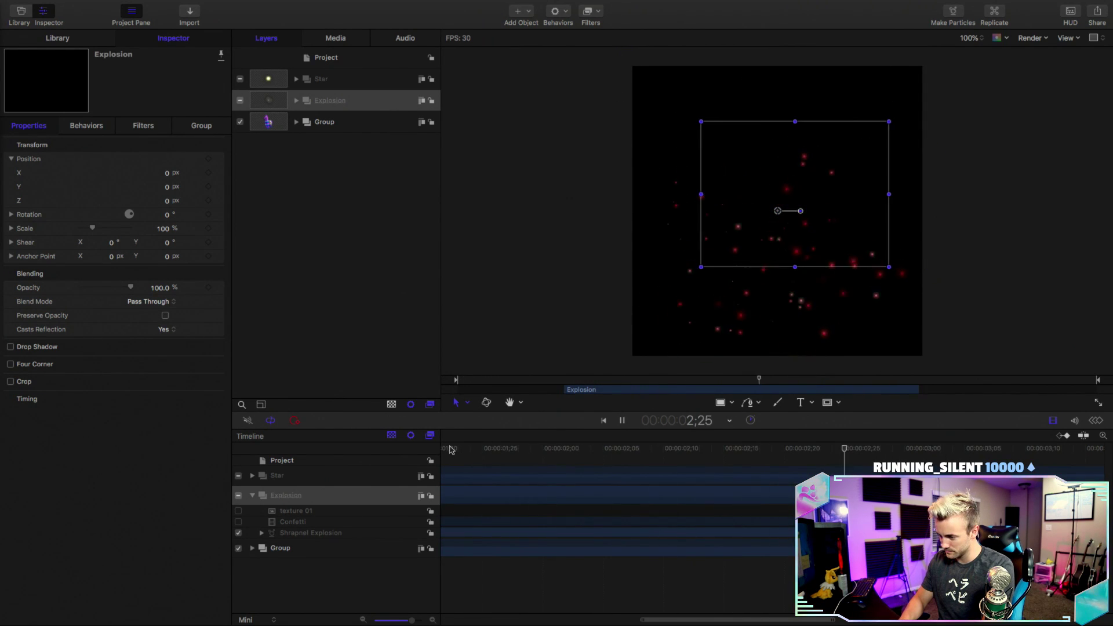
{"action": "key", "text": "space"}
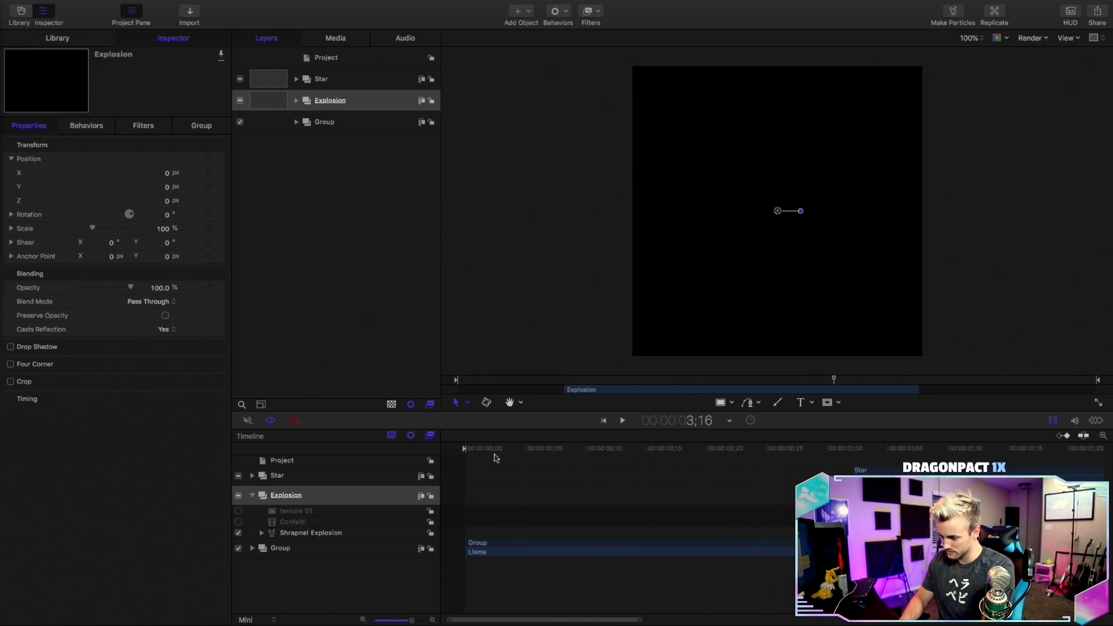
{"action": "key", "text": "Home"}
{"action": "key", "text": "space"}
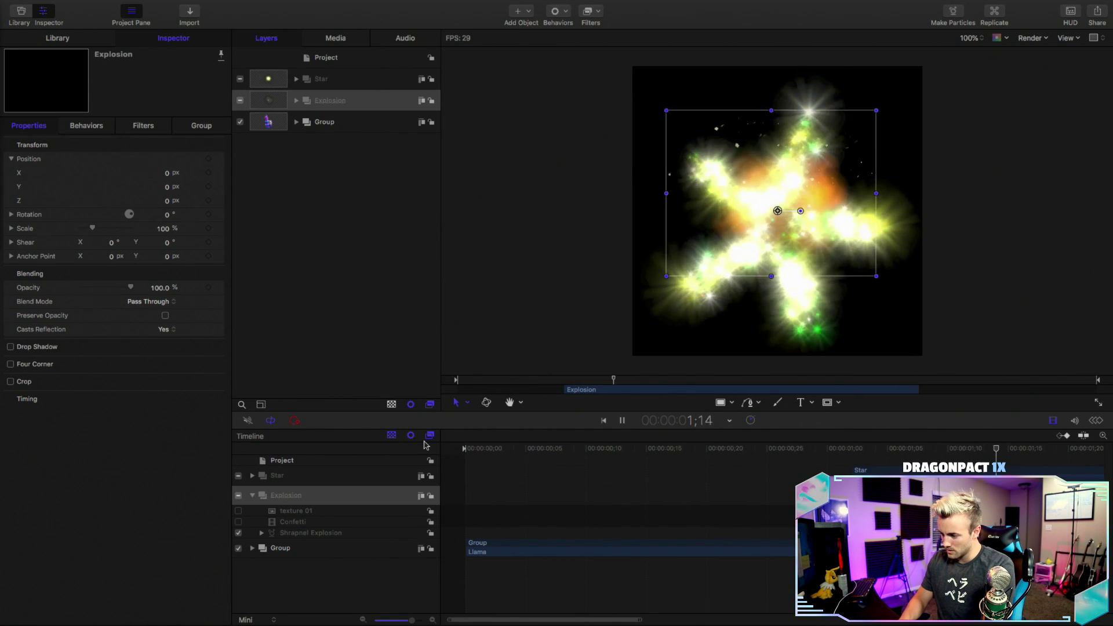
{"action": "key", "text": "space"}
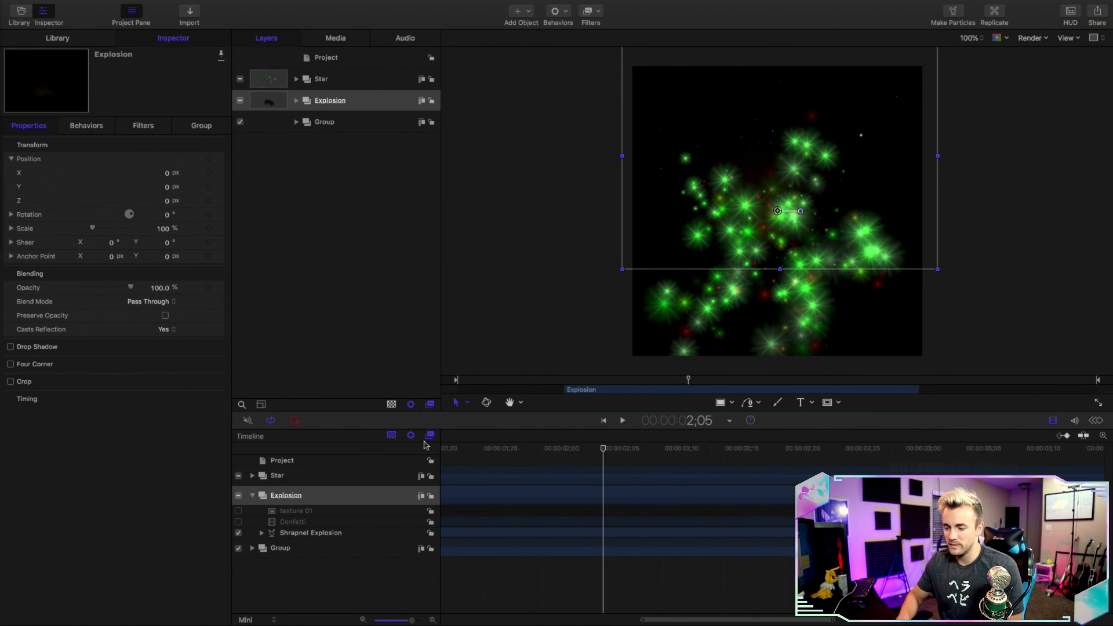
- Combine the Star, Explosion and llama groups into one parent group
{"action": "left_click", "coordinate": [347, 84]}
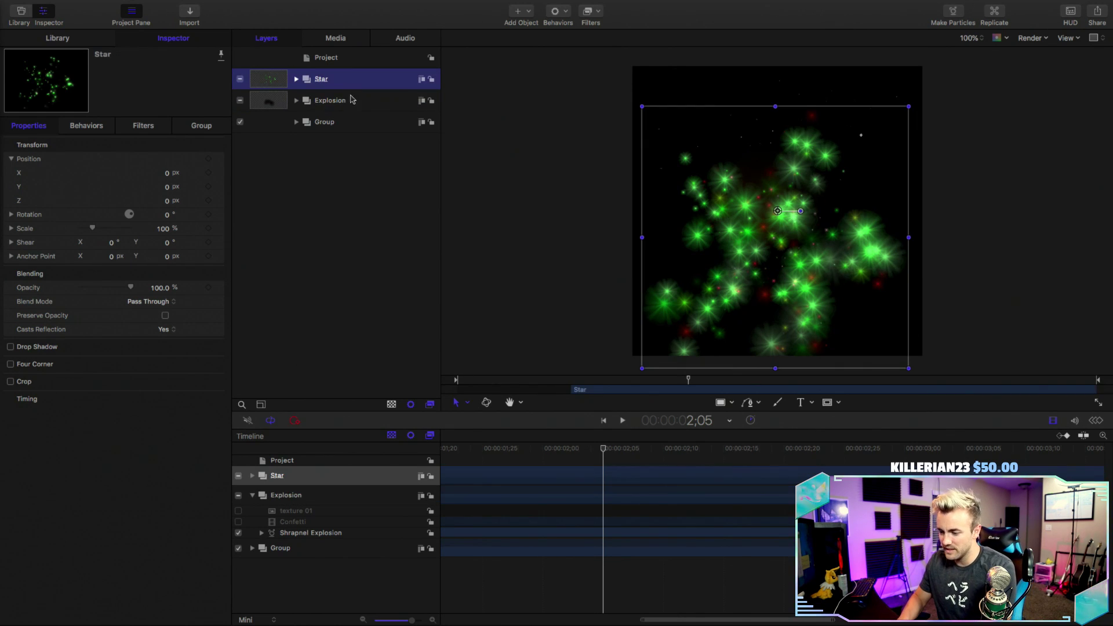
{"action": "left_click", "coordinate": [358, 125], "text": "shift"}
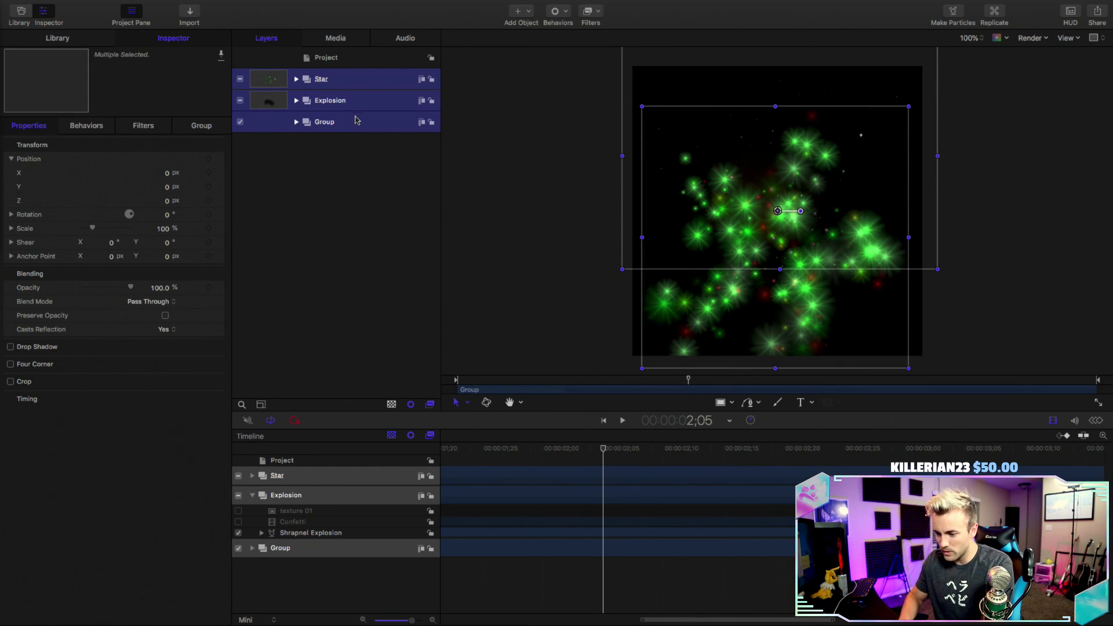
{"action": "right_click", "coordinate": [356, 120]}
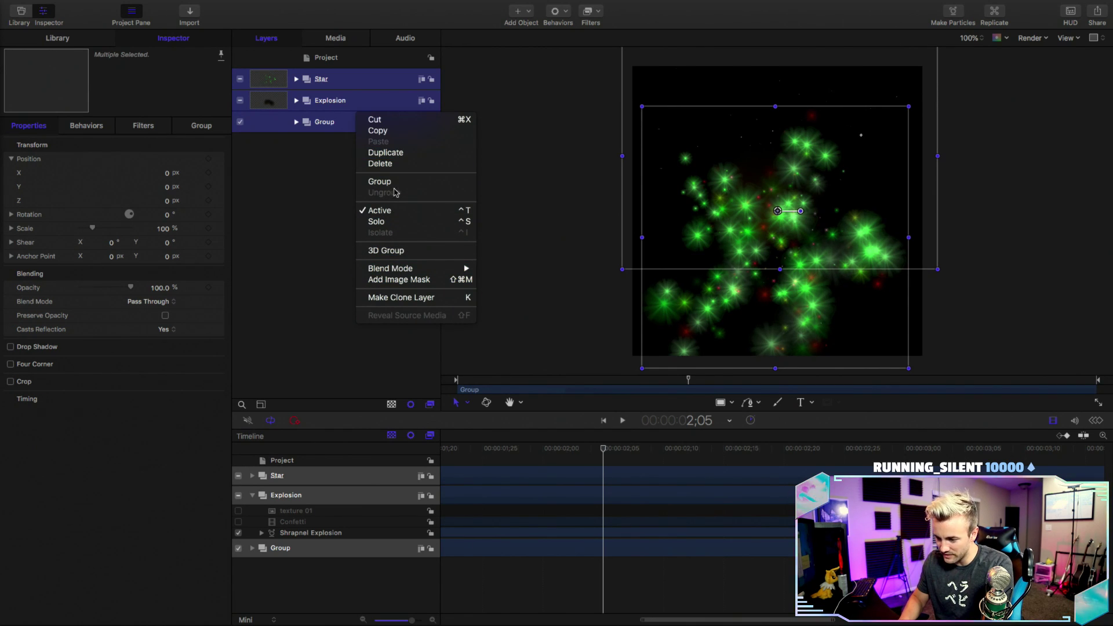
{"action": "left_click", "coordinate": [386, 182]}
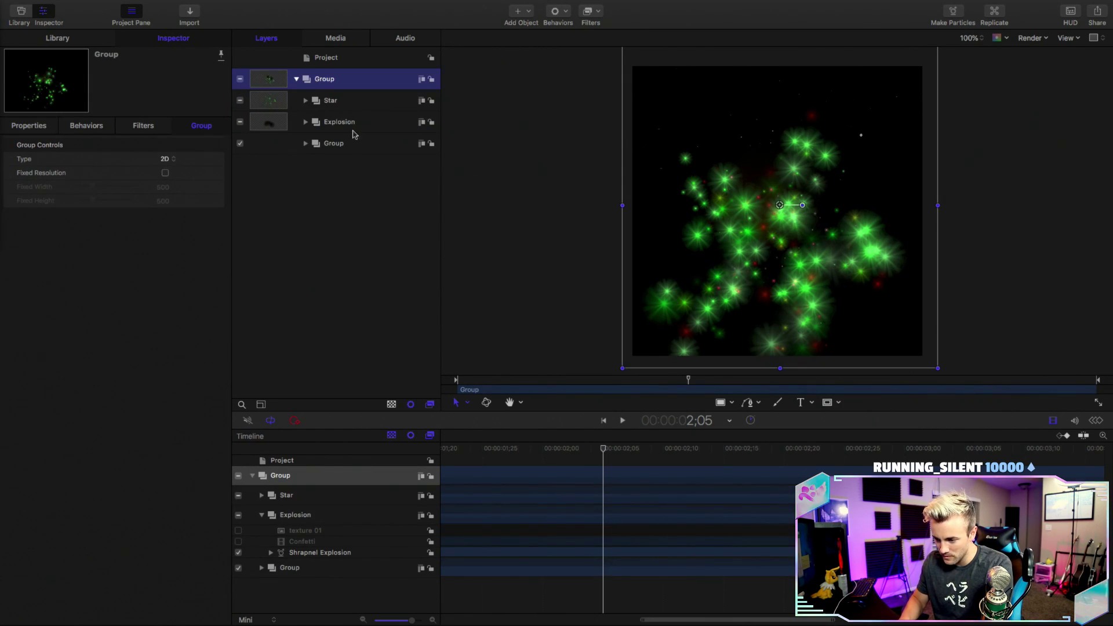
- Rename the new parent group LlamaSplode and collapse it in the layer list
{"action": "double_click", "coordinate": [325, 79]}
{"action": "type", "text": "Projec"}
{"action": "key", "text": "BackSpace"}
{"action": "key", "text": "BackSpace"}
{"action": "key", "text": "BackSpace"}
{"action": "key", "text": "BackSpace"}
{"action": "key", "text": "BackSpace"}
{"action": "key", "text": "BackSpace"}
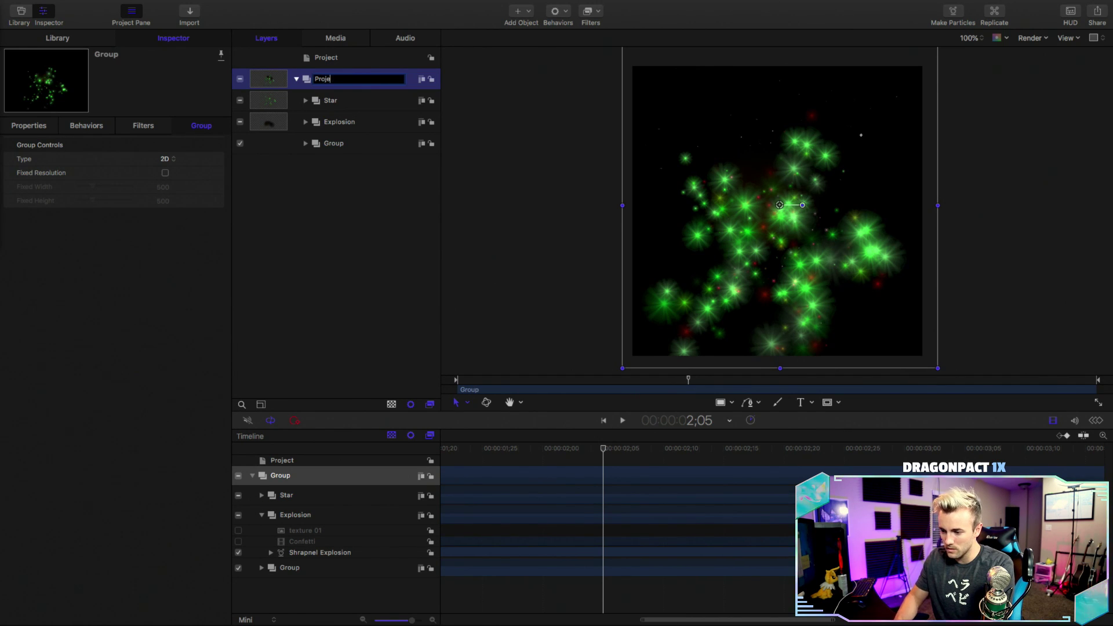
{"action": "type", "text": "L"}
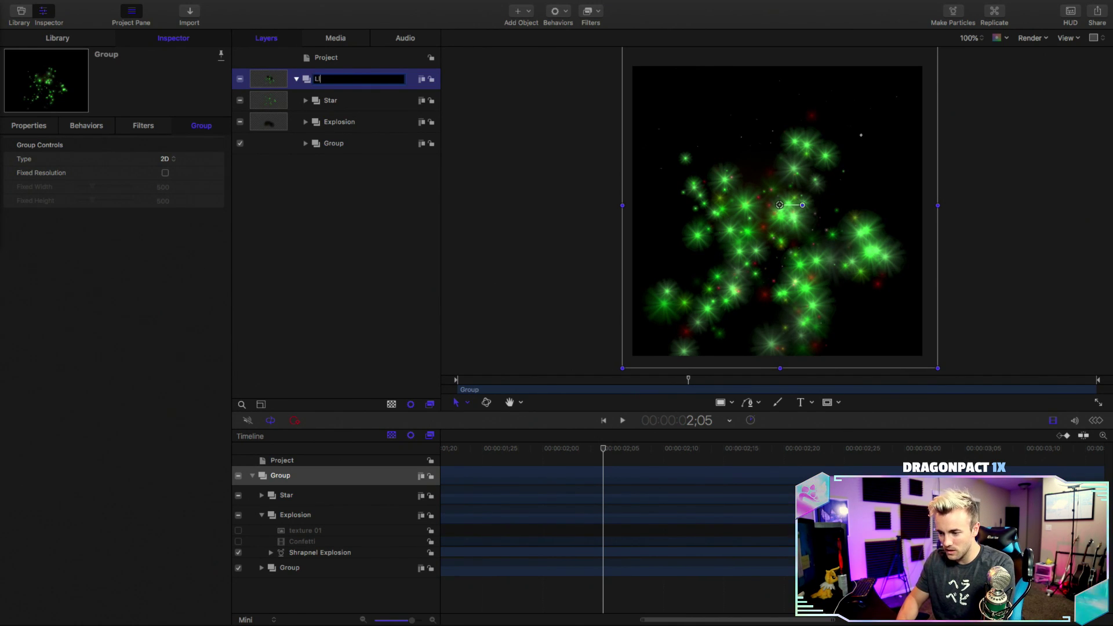
{"action": "type", "text": "lamaSplode"}
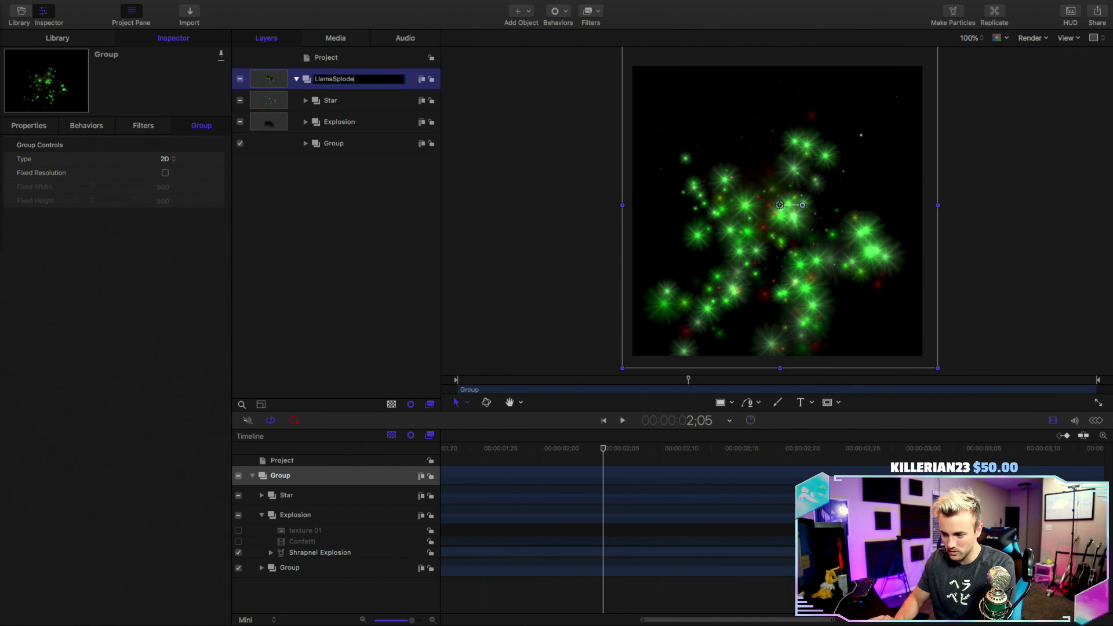
{"action": "key", "text": "Return"}
{"action": "left_click", "coordinate": [295, 80]}
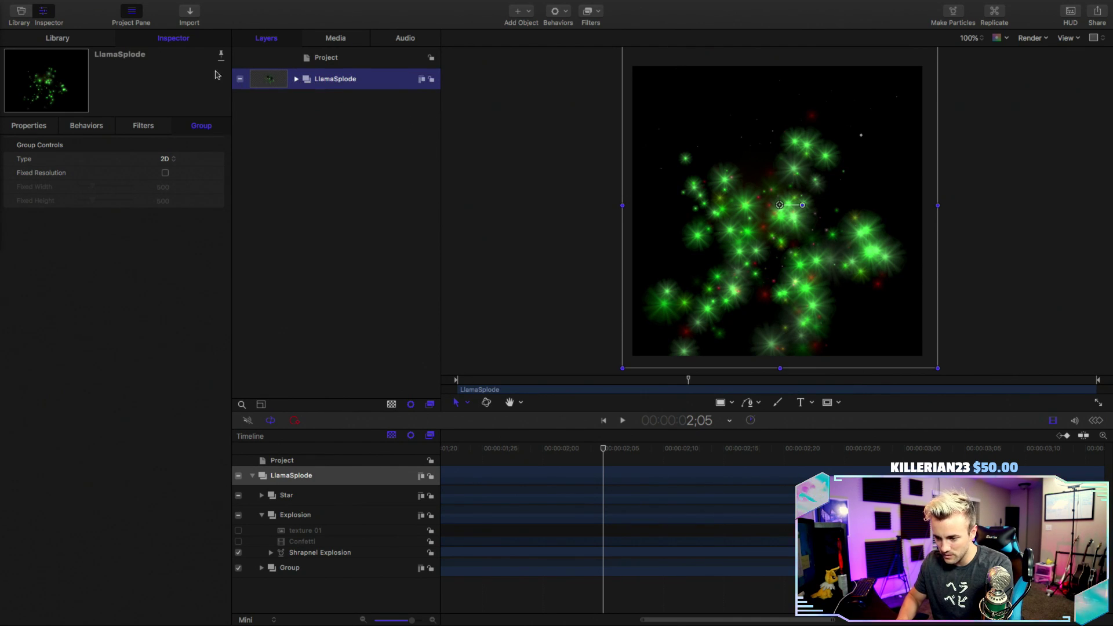
- Enlarge the project canvas to a width of 700 and a height of 700 in the project properties
{"action": "left_click", "coordinate": [320, 56]}
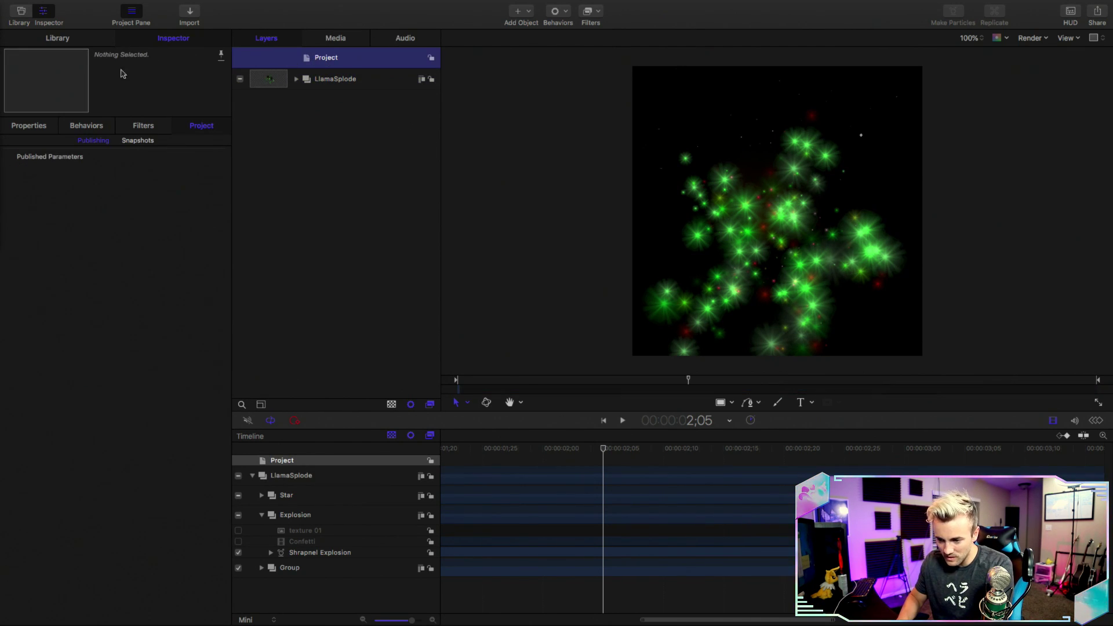
{"action": "left_click", "coordinate": [151, 173]}
{"action": "left_click", "coordinate": [151, 174]}
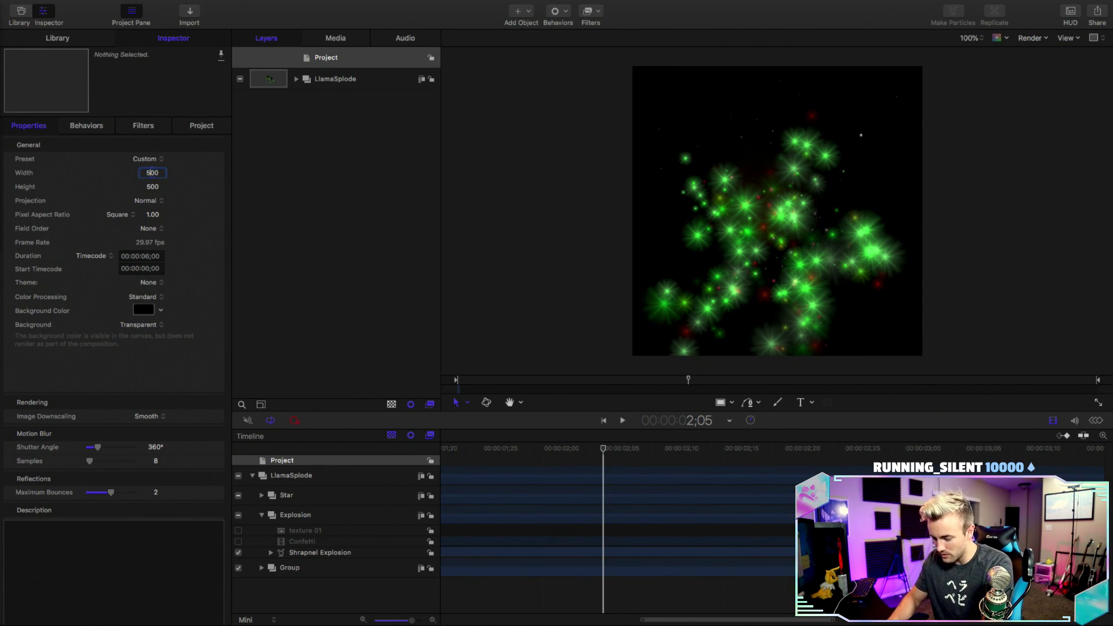
{"action": "key", "text": "Return"}
{"action": "left_click", "coordinate": [151, 188]}
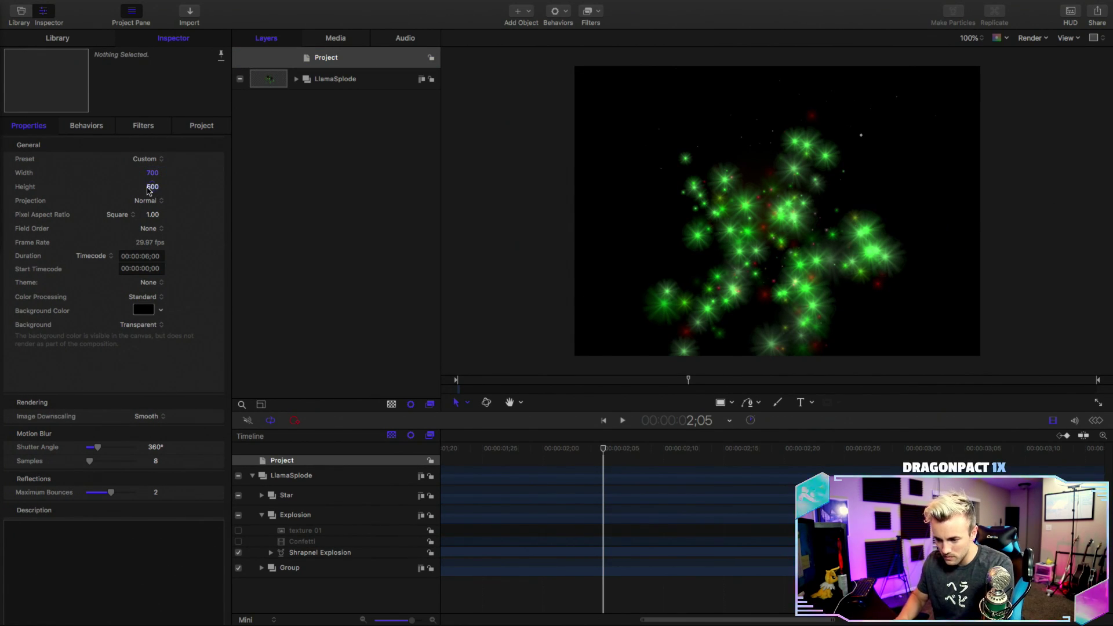
{"action": "key", "text": "Left"}
{"action": "key", "text": "Delete"}
{"action": "type", "text": "7"}
{"action": "key", "text": "Return"}
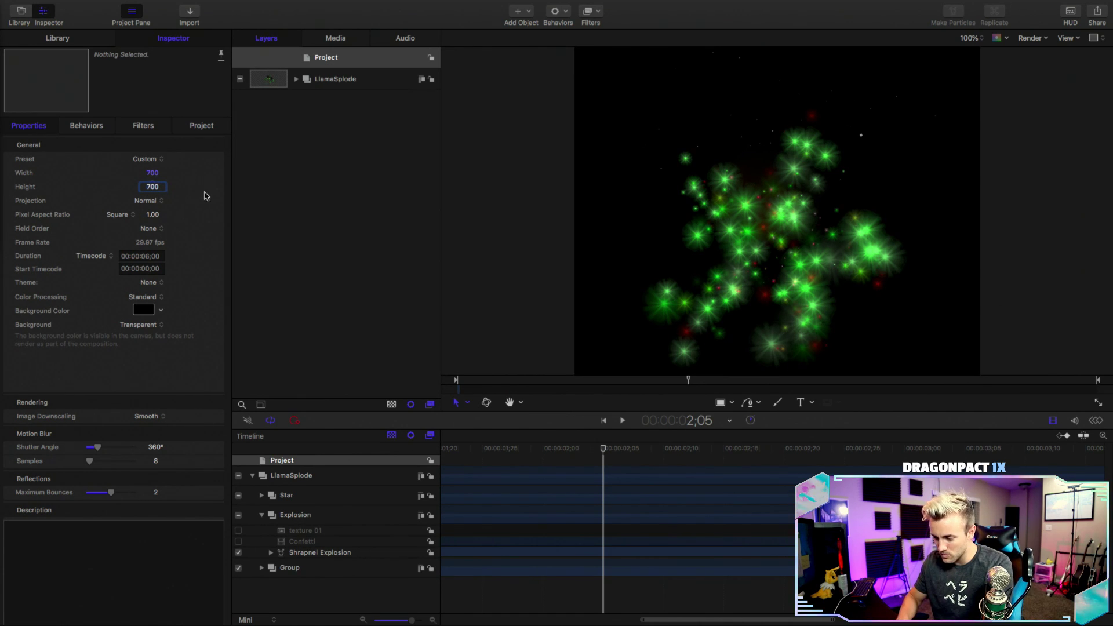
- Play back the animation from the start several times to check how the llama's drop and the bursts fit the enlarged canvas
{"action": "left_click", "coordinate": [487, 381]}
{"action": "left_click_drag", "start_coordinate": [487, 381], "coordinate": [445, 380]}
{"action": "key", "text": "space"}
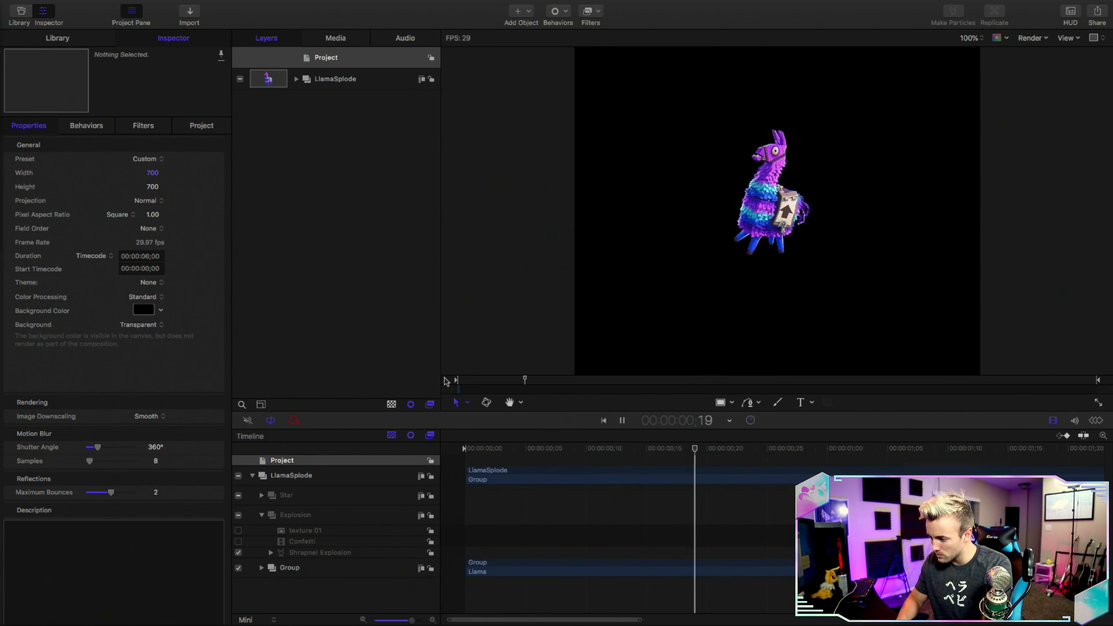
{"action": "key", "text": "space"}
{"action": "left_click_drag", "start_coordinate": [498, 384], "coordinate": [450, 380]}
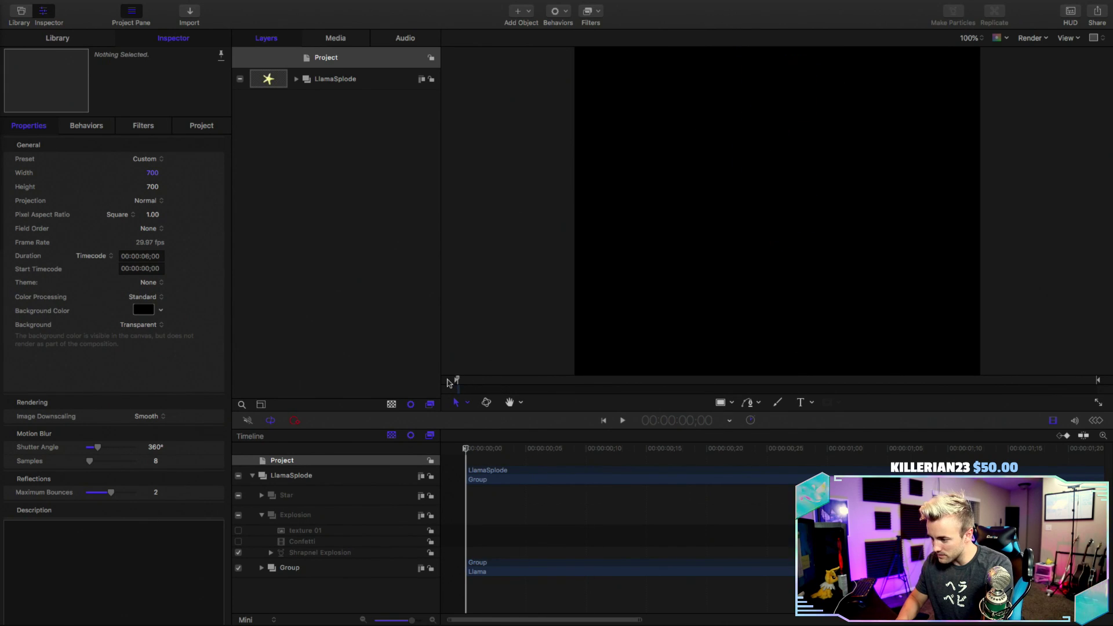
{"action": "key", "text": "space"}
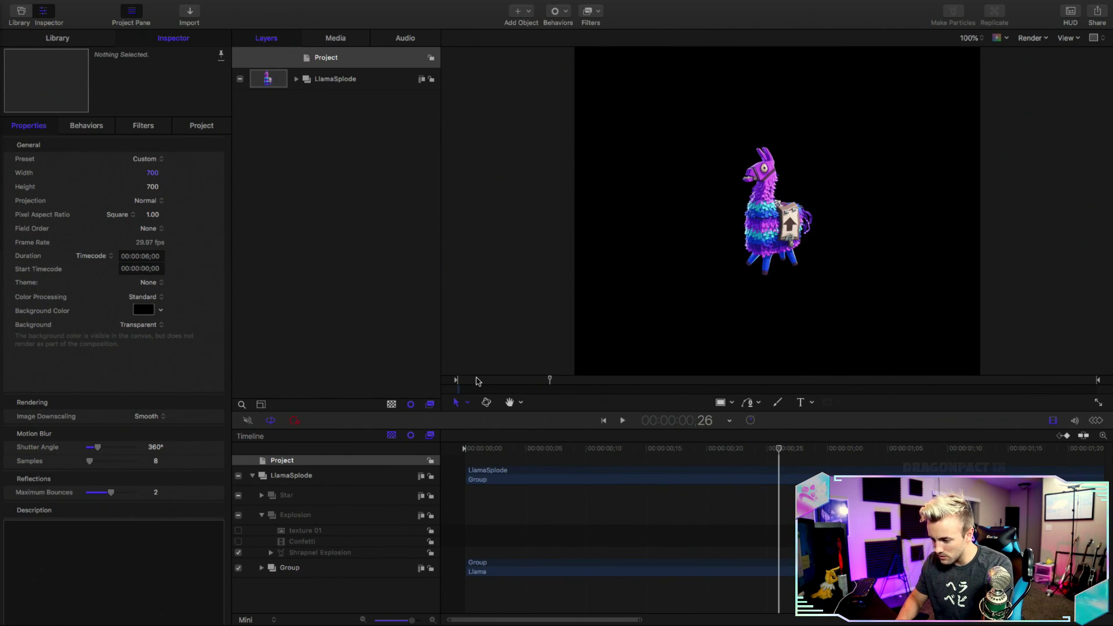
{"action": "key", "text": "space"}
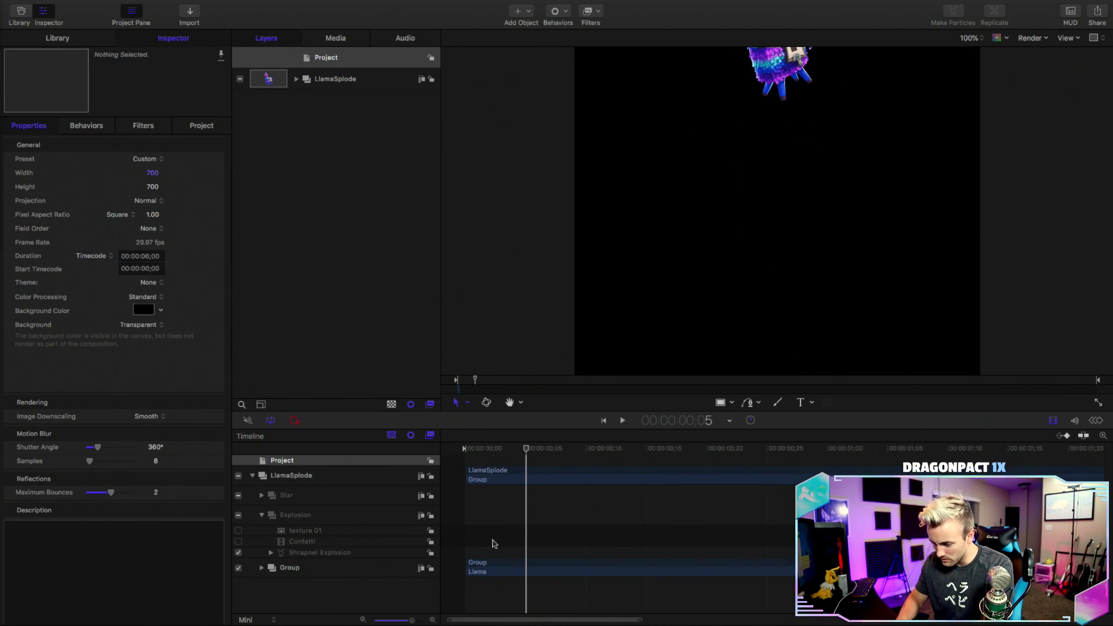
{"action": "left_click", "coordinate": [493, 562]}
{"action": "left_click_drag", "start_coordinate": [480, 383], "coordinate": [459, 384]}
{"action": "left_click", "coordinate": [311, 281]}
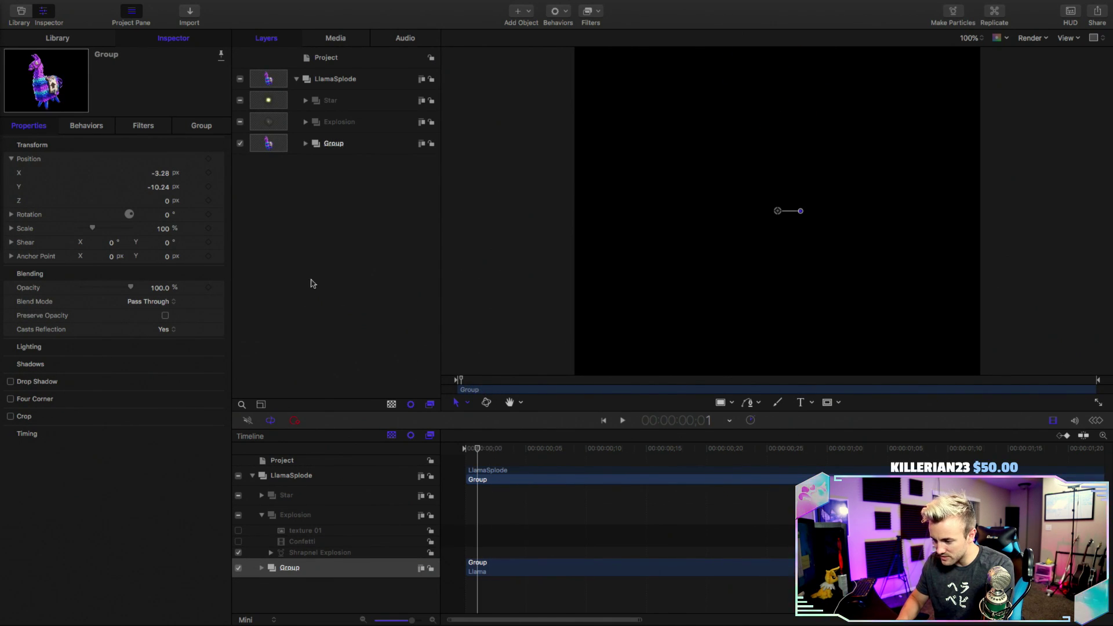
{"action": "key", "text": "space"}
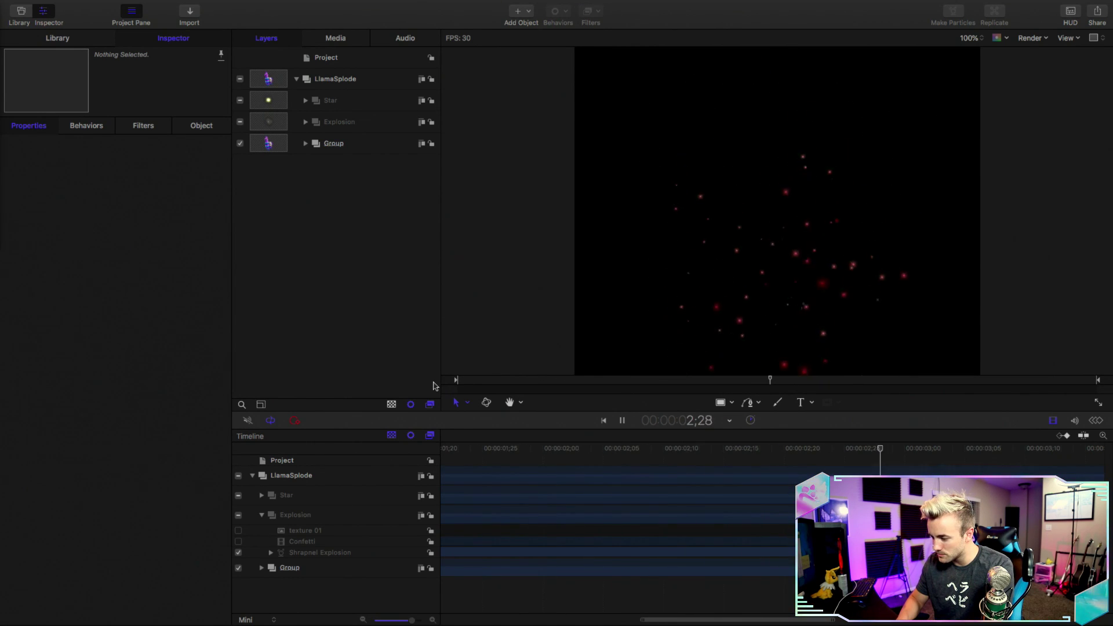
{"action": "key", "text": "space"}
{"action": "scroll", "coordinate": [504, 454], "scroll_direction": "left", "scroll_amount": 10}
{"action": "key", "text": "Home"}
{"action": "key", "text": "space"}
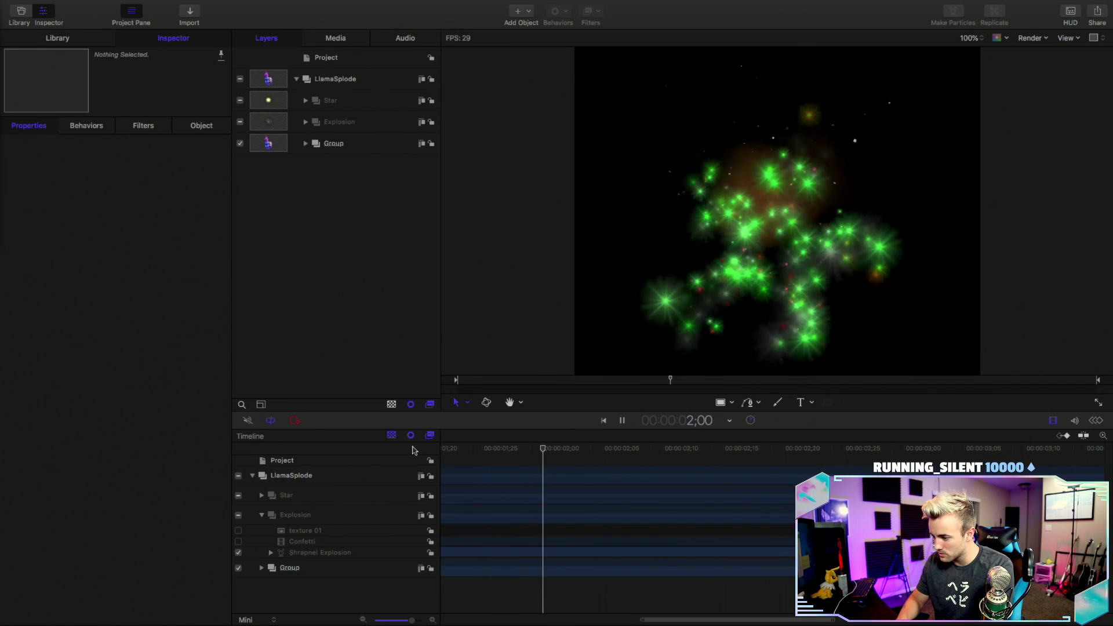
{"action": "key", "text": "space"}
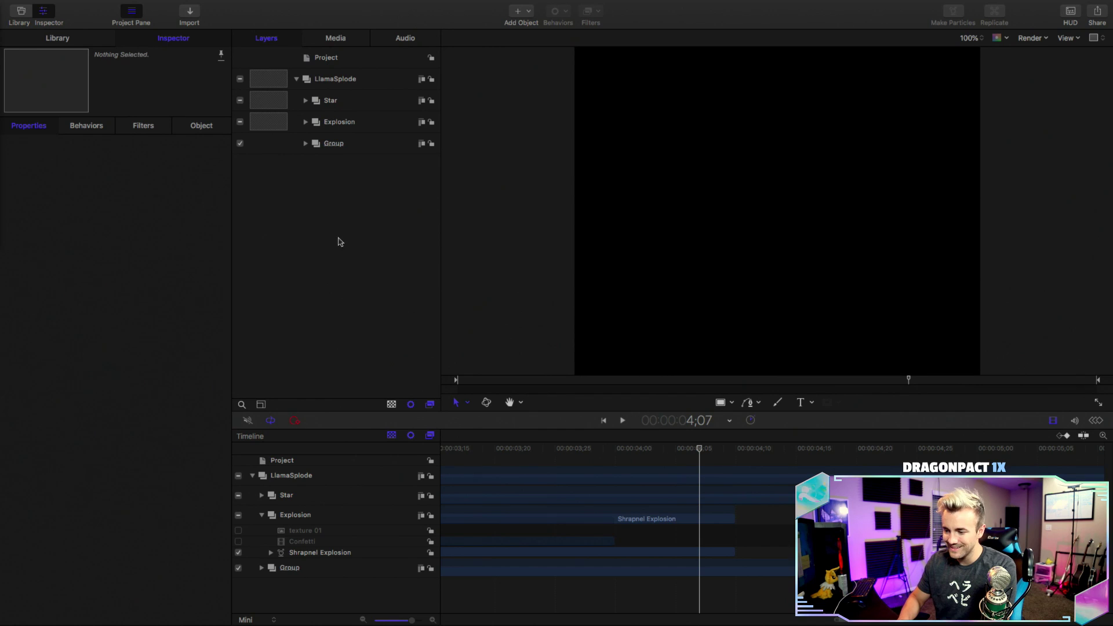
- Raise the LlamaSplode group to a Y position of 49.24 px with the burst shown at frame 1;16, and play the result
{"action": "left_click", "coordinate": [374, 78]}
{"action": "scroll", "coordinate": [491, 456], "scroll_direction": "left", "scroll_amount": 5}
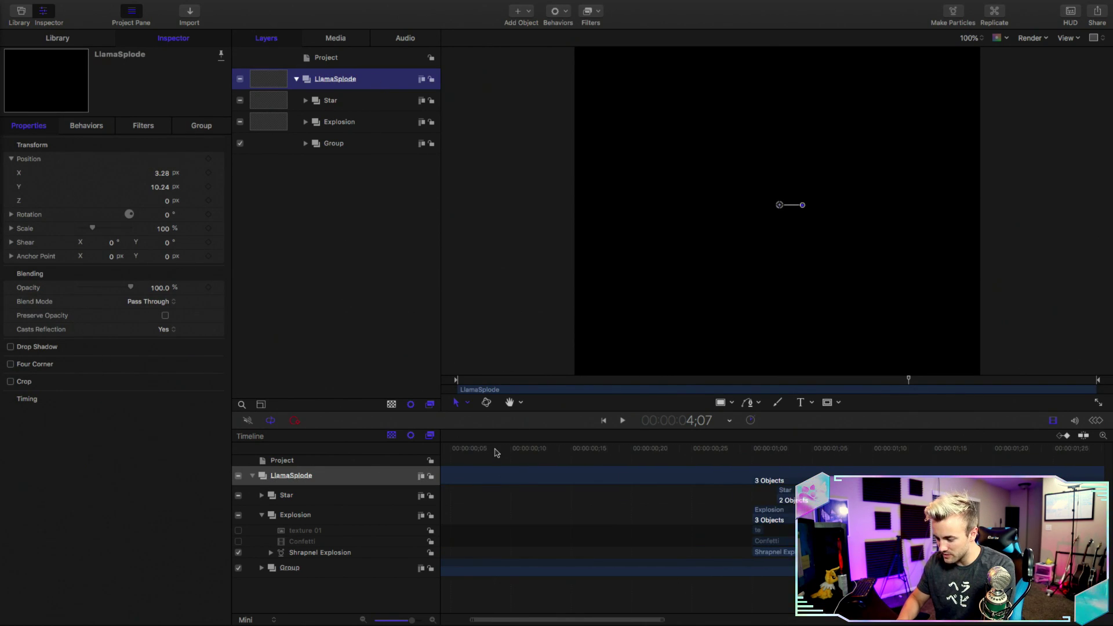
{"action": "scroll", "coordinate": [491, 456], "scroll_direction": "left", "scroll_amount": 2}
{"action": "left_click_drag", "start_coordinate": [510, 450], "coordinate": [468, 449]}
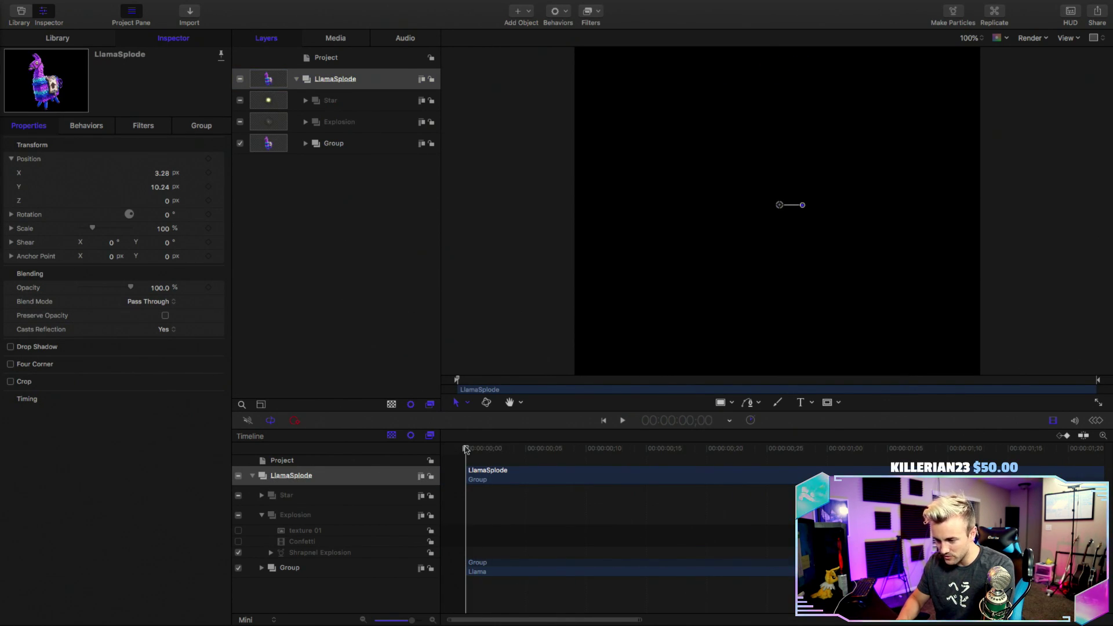
{"action": "key", "text": "space"}
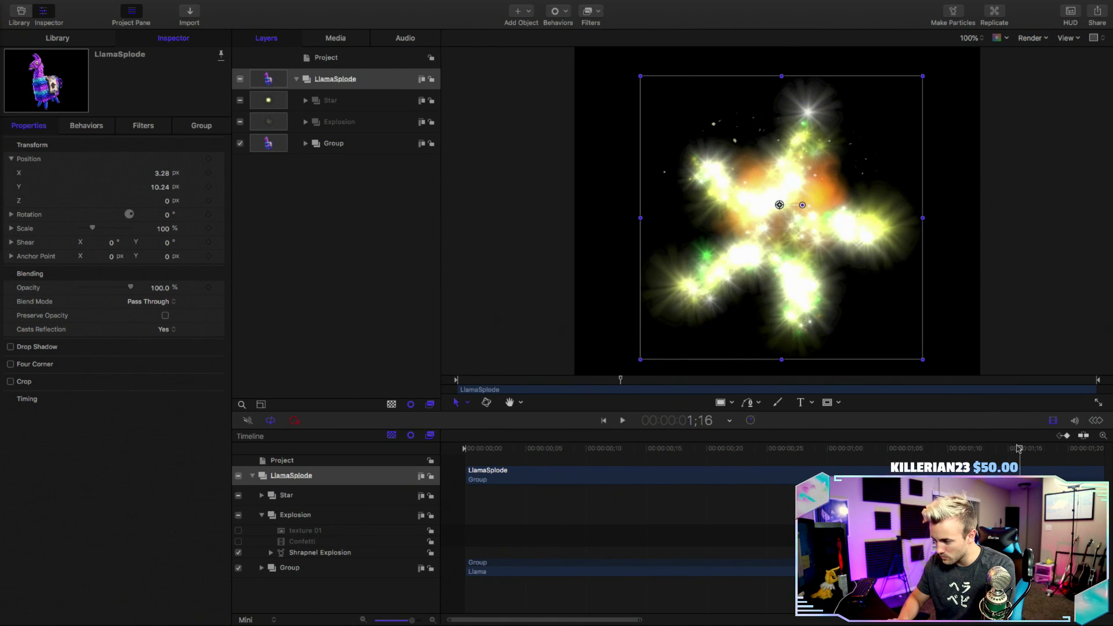
{"action": "left_click_drag", "start_coordinate": [163, 181], "coordinate": [176, 181]}
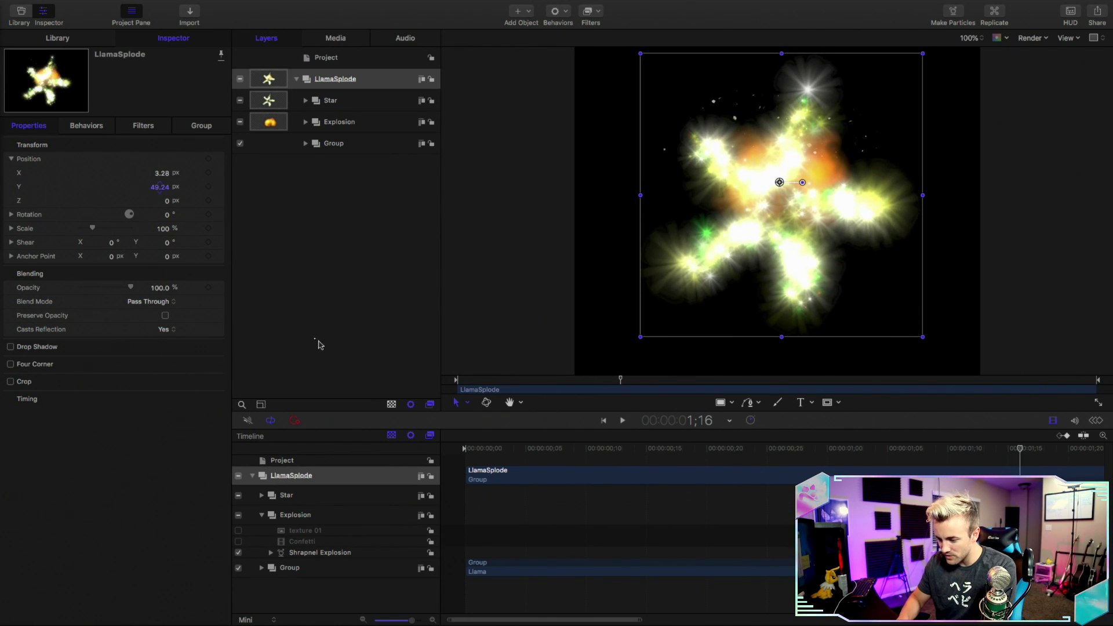
{"action": "left_click", "coordinate": [402, 368]}
{"action": "key", "text": "space"}
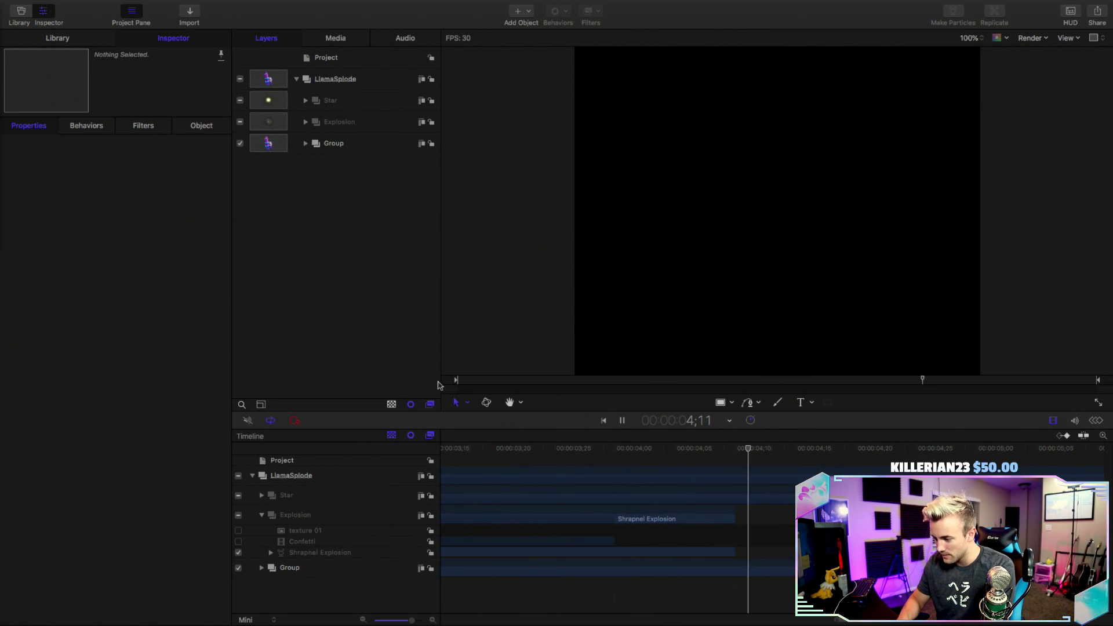
{"action": "key", "text": "space"}
- Show the full duration in the timeline and shorten the play range so it ends at 5;00
{"action": "scroll", "coordinate": [618, 476], "scroll_direction": "left", "scroll_amount": 5}
{"action": "scroll", "coordinate": [617, 477], "scroll_direction": "left", "scroll_amount": 3}
{"action": "key", "text": "super+minus"}
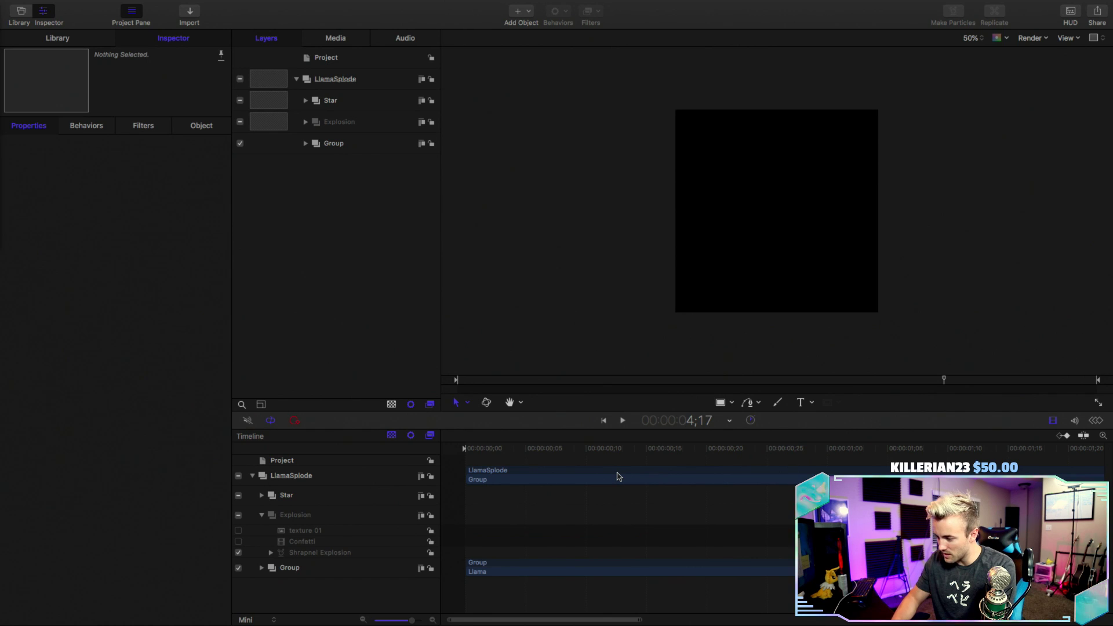
{"action": "key", "text": "super+equal"}
{"action": "left_click_drag", "start_coordinate": [412, 620], "coordinate": [371, 621]}
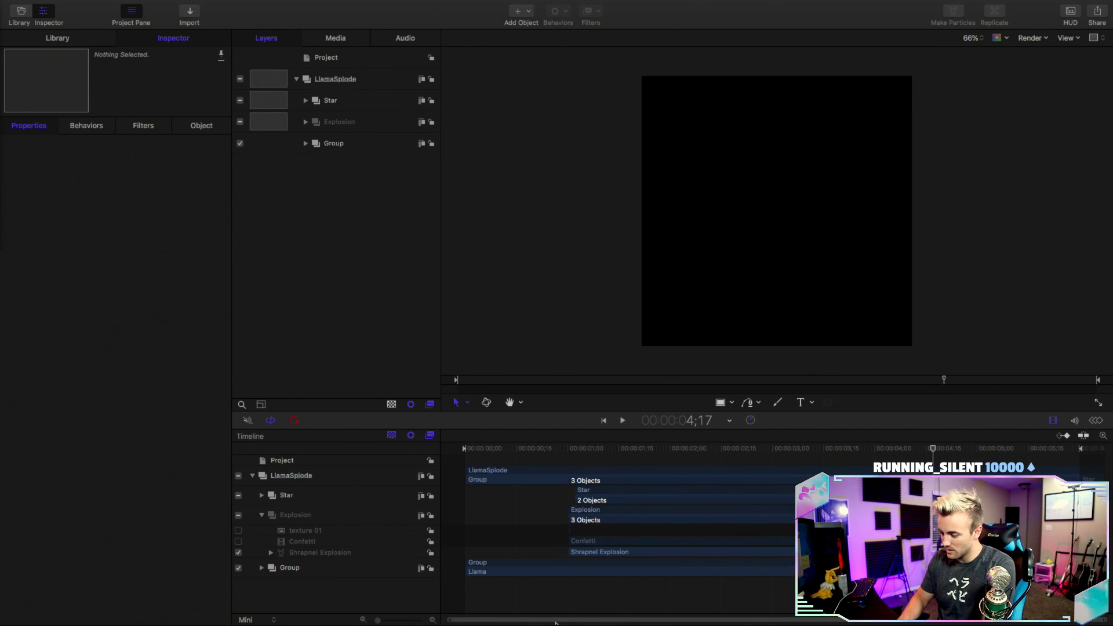
{"action": "left_click_drag", "start_coordinate": [548, 450], "coordinate": [872, 469]}
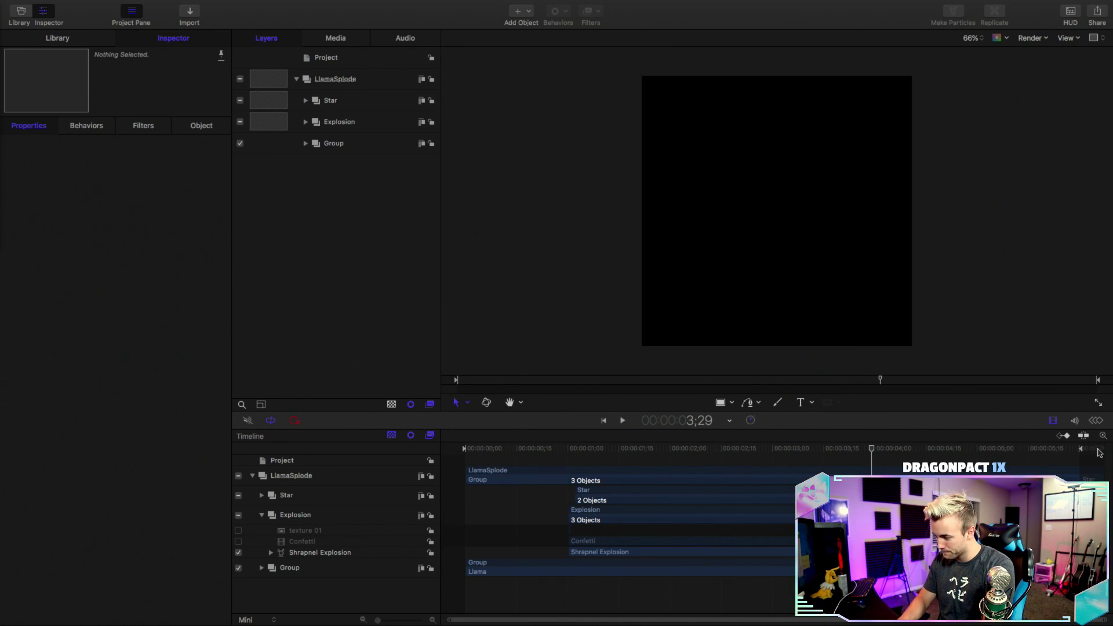
{"action": "left_click", "coordinate": [948, 450]}
{"action": "mouse_move", "coordinate": [947, 451]}
{"action": "left_mouse_down"}
{"action": "mouse_move", "coordinate": [929, 452]}
{"action": "mouse_move", "coordinate": [981, 461]}
{"action": "left_mouse_up"}
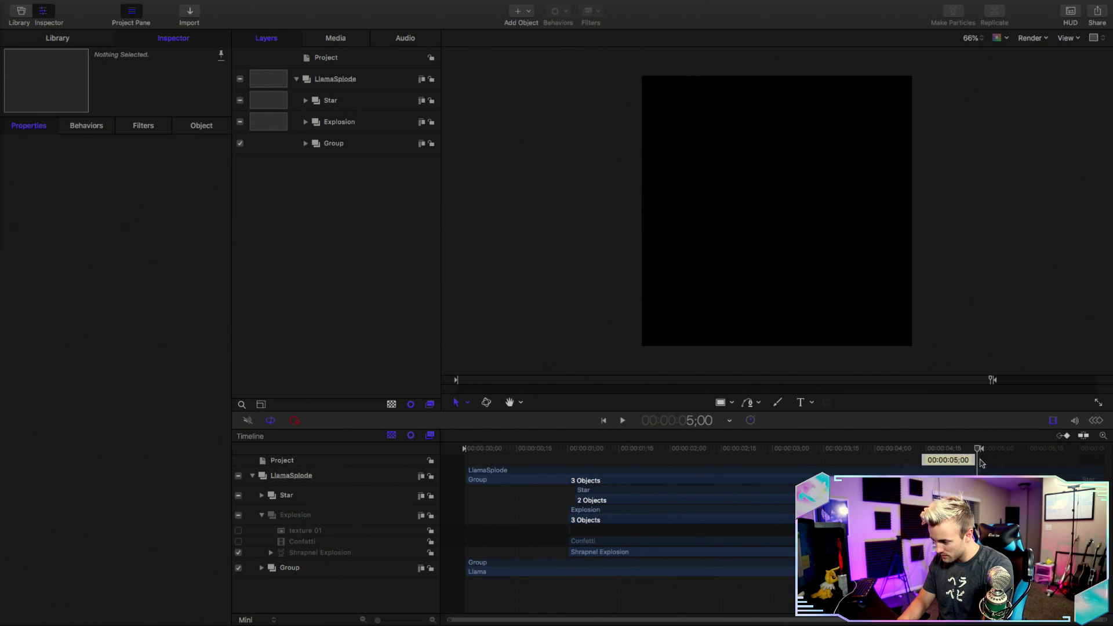
- Play back the shortened range with the canvas fitted to the window, and park the playhead at frame 26
{"action": "key", "text": "space"}
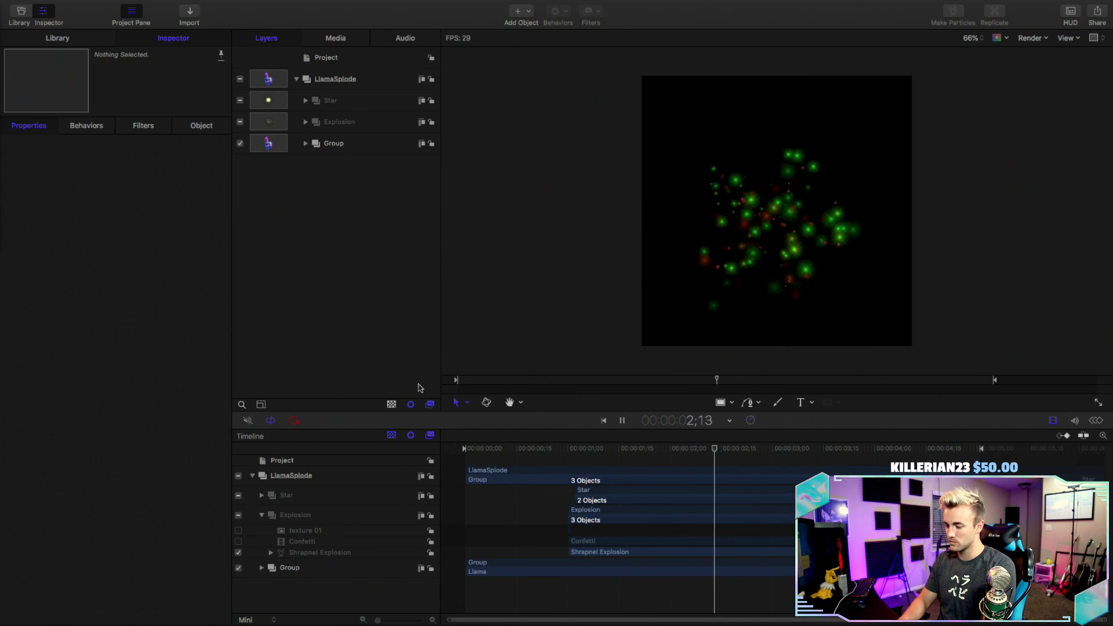
{"action": "key", "text": "shift+z"}
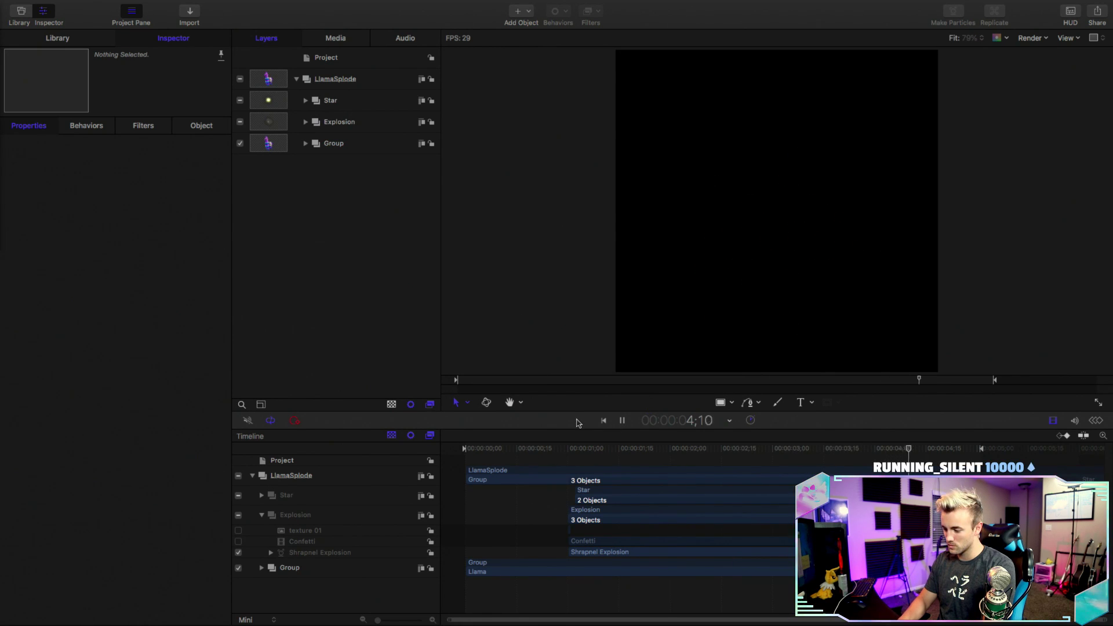
{"action": "key", "text": "space"}
{"action": "left_click", "coordinate": [527, 450]}
{"action": "left_click_drag", "start_coordinate": [528, 451], "coordinate": [553, 450]}
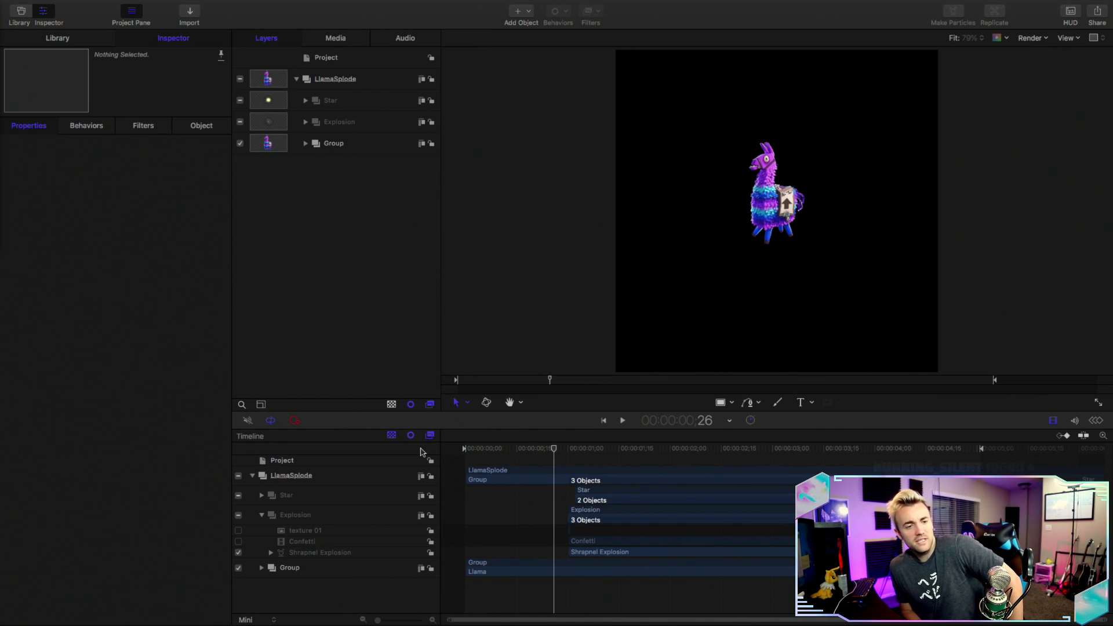